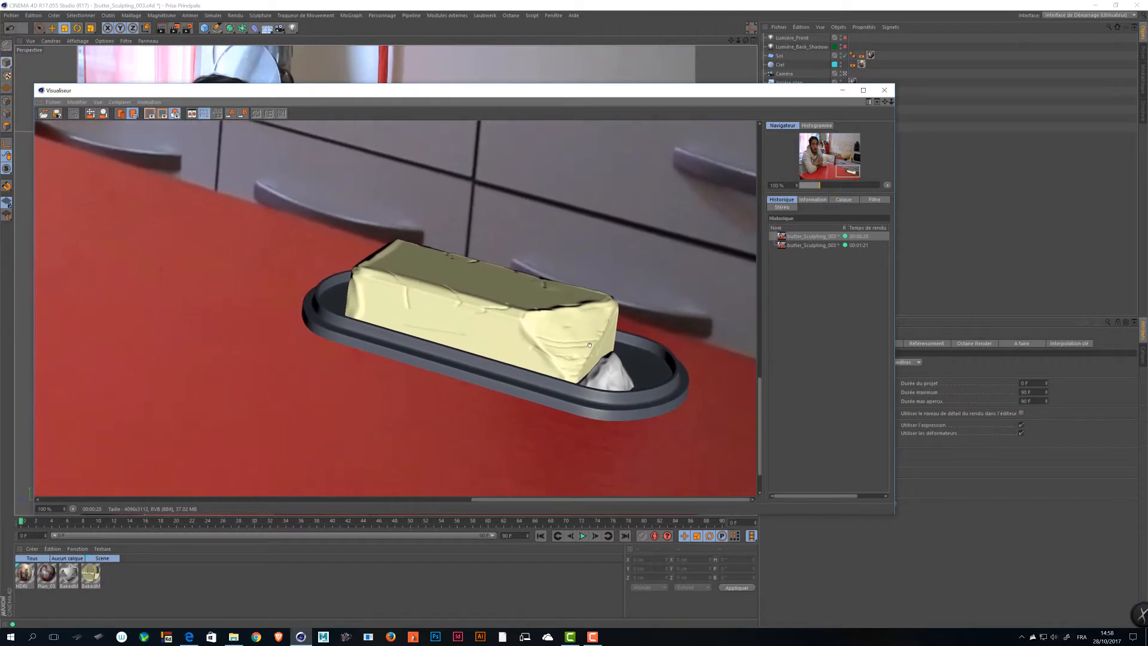
- Maximize the render viewer and inspect the butter and dish in the first render at close range
left_click_drag(588, 345, 336, 199)
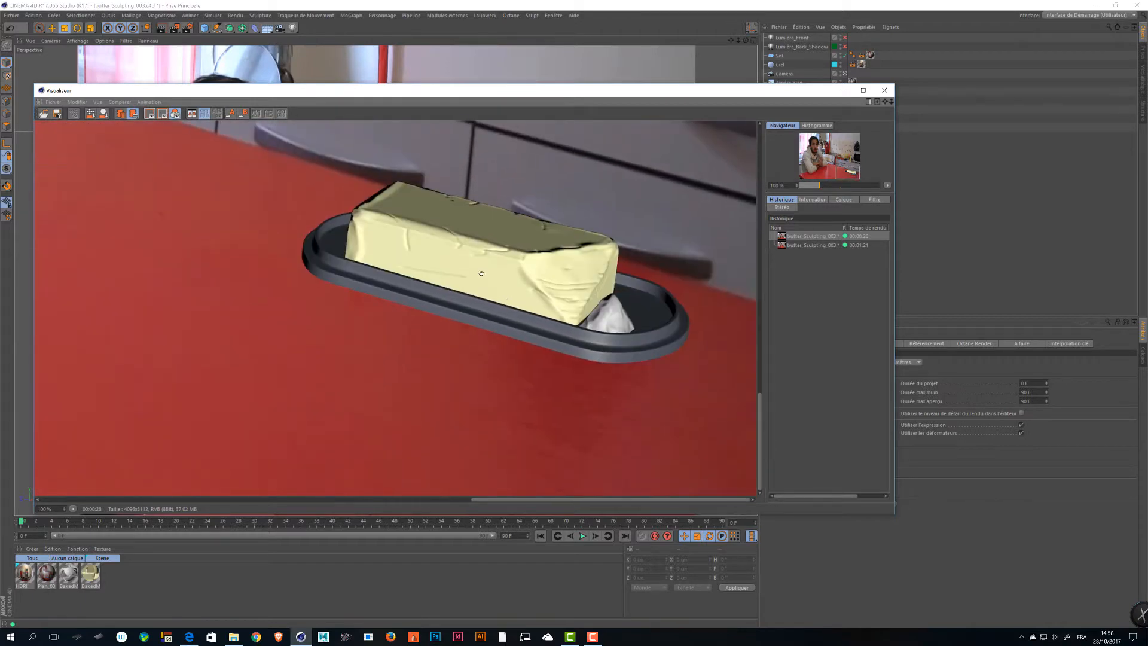
left_click(863, 89)
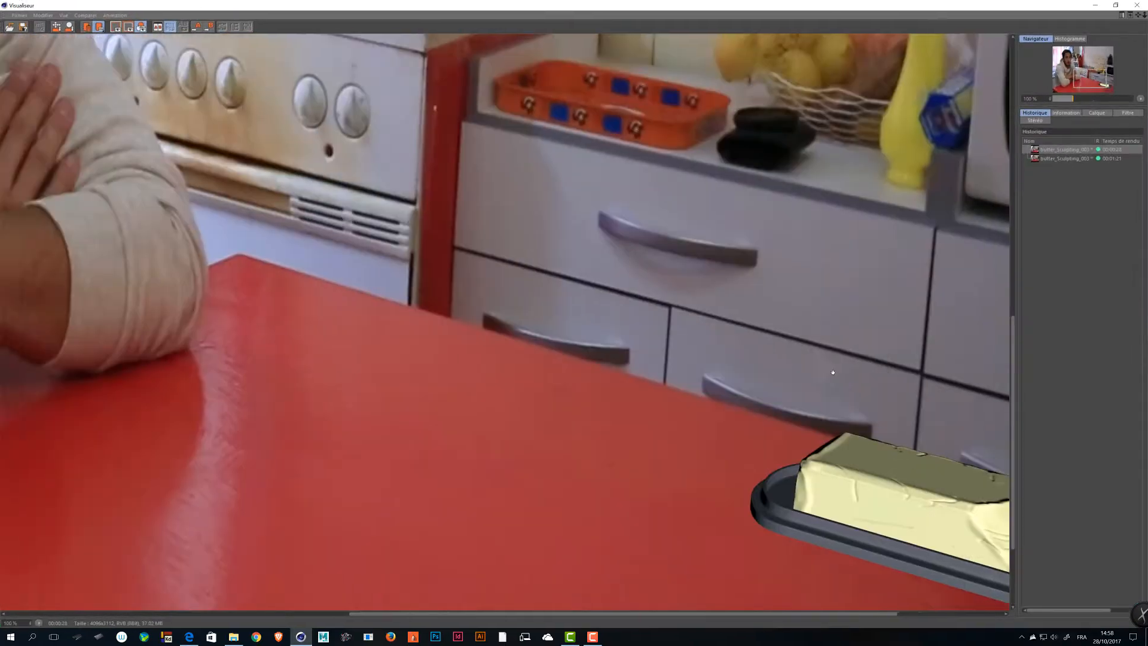
left_click_drag(832, 373, 582, 285)
scroll(581, 284, "down", 2)
key("h")
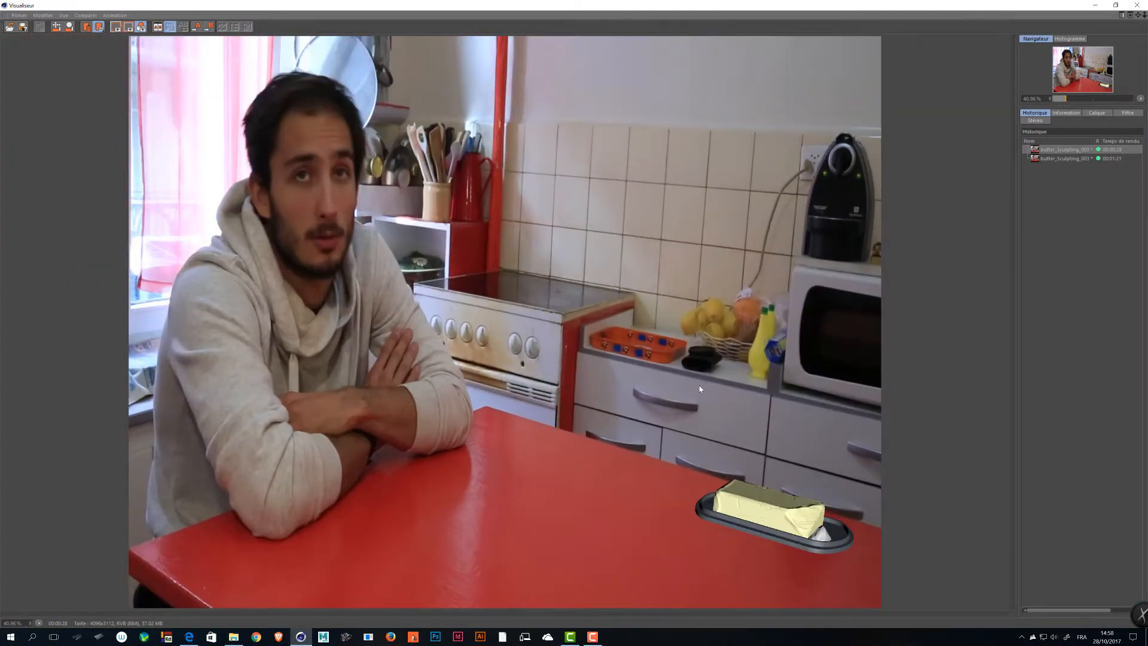
scroll(700, 389, "up", 2)
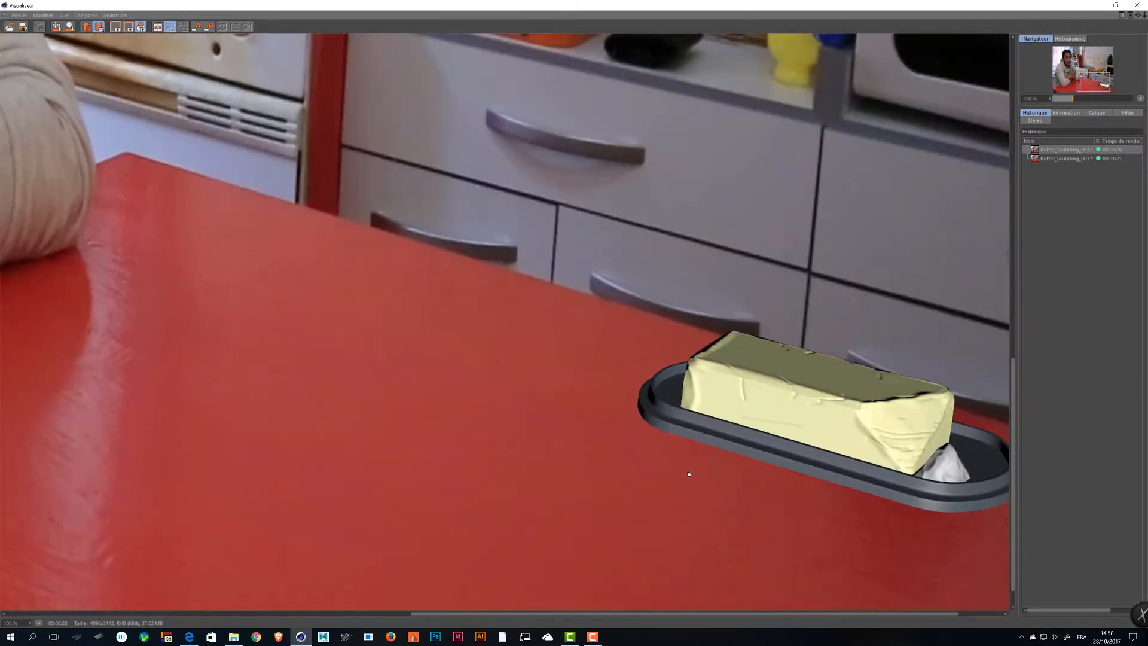
left_click_drag(689, 473, 297, 290)
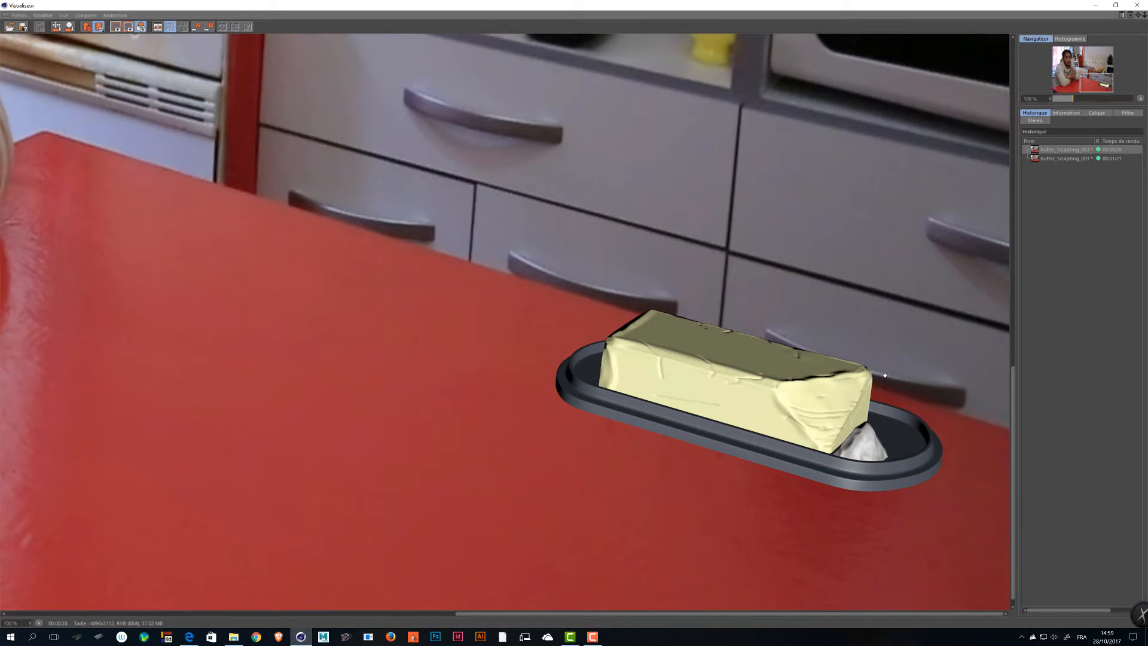
- Compare the two butter renders in the history by alternating between them at the same close-up view
left_click(1082, 159)
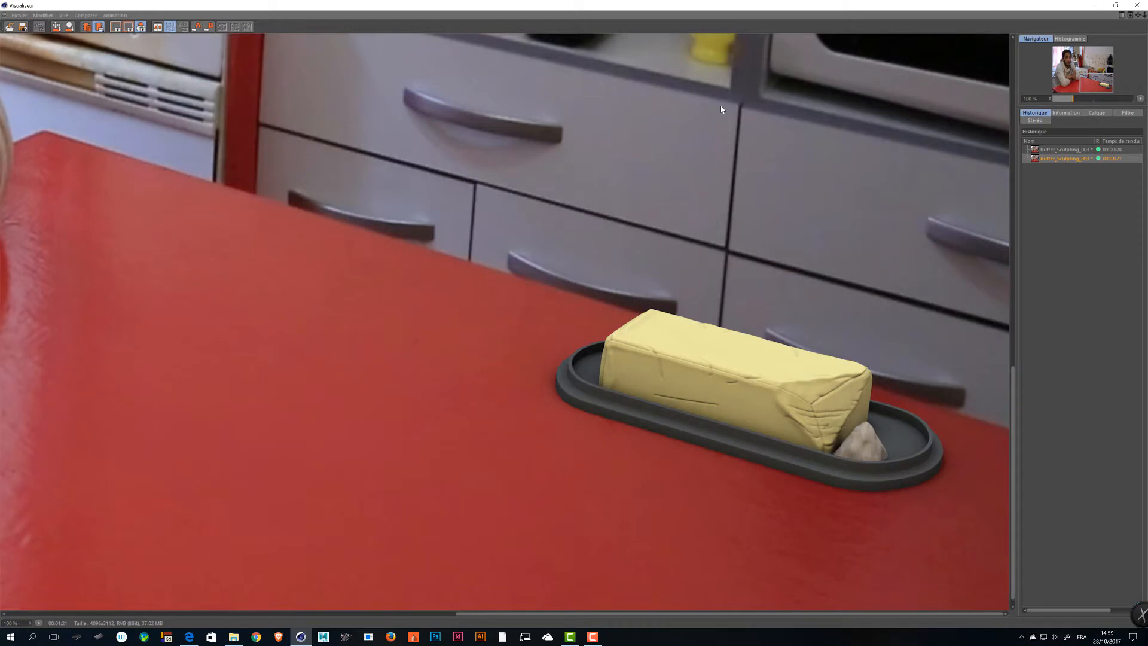
left_click(1071, 149)
left_click(1075, 158)
key("Up")
key("Down")
key("Up")
key("Down")
key("Up")
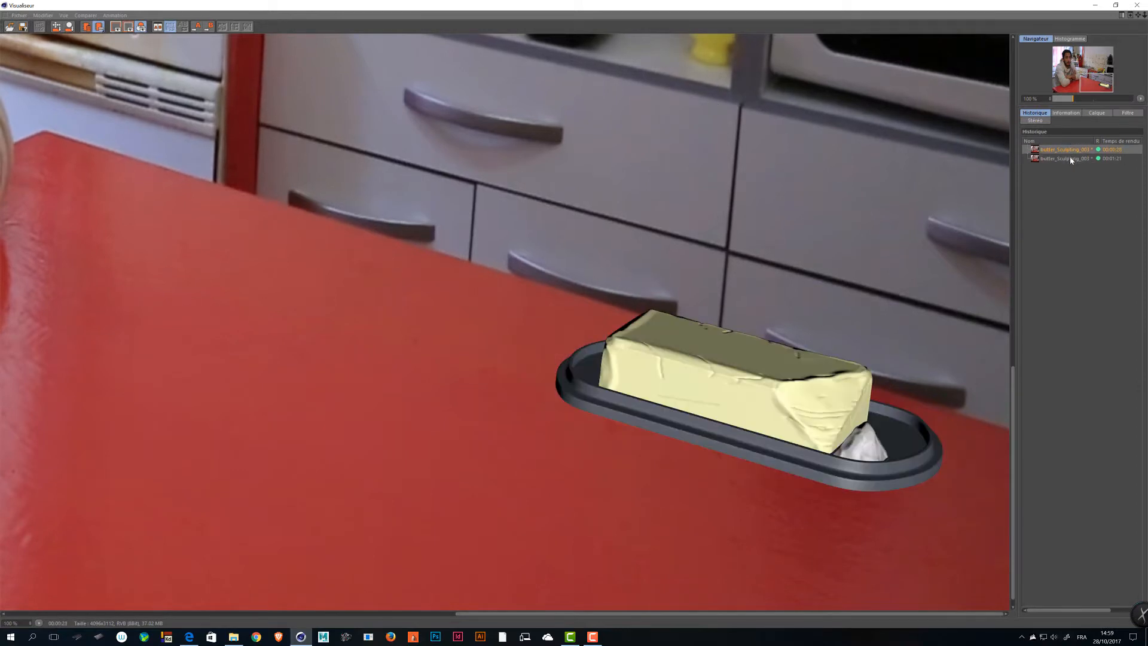
key("Down")
key("Up")
key("Down")
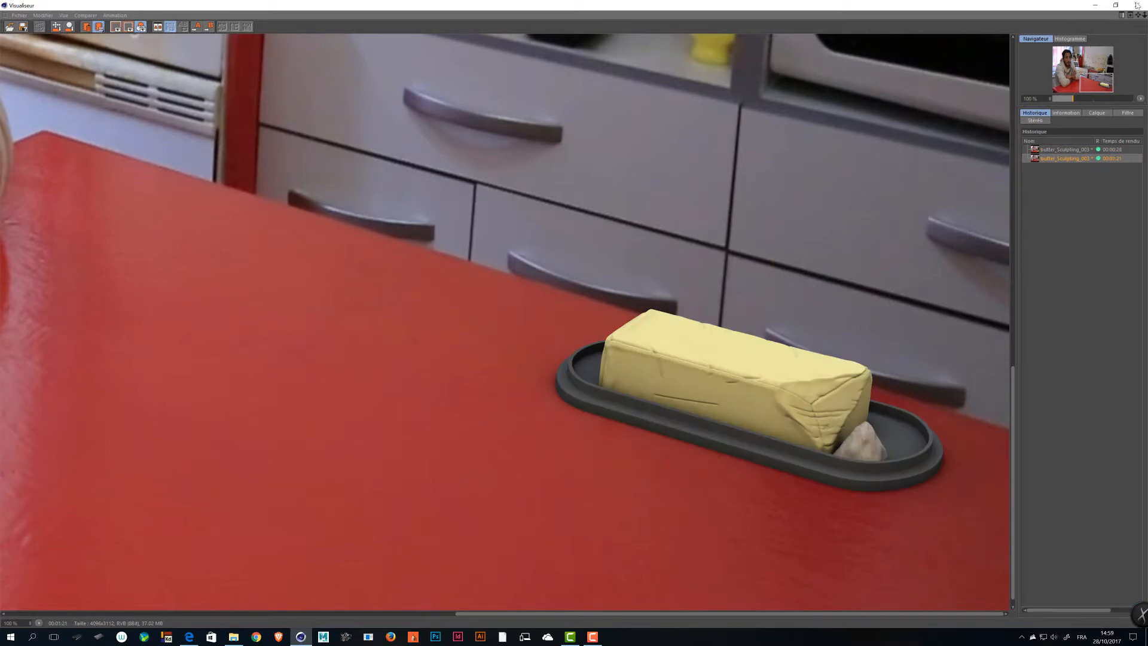
- Restore the render viewer to a smaller window, reposition it, and close it
left_click(1116, 5)
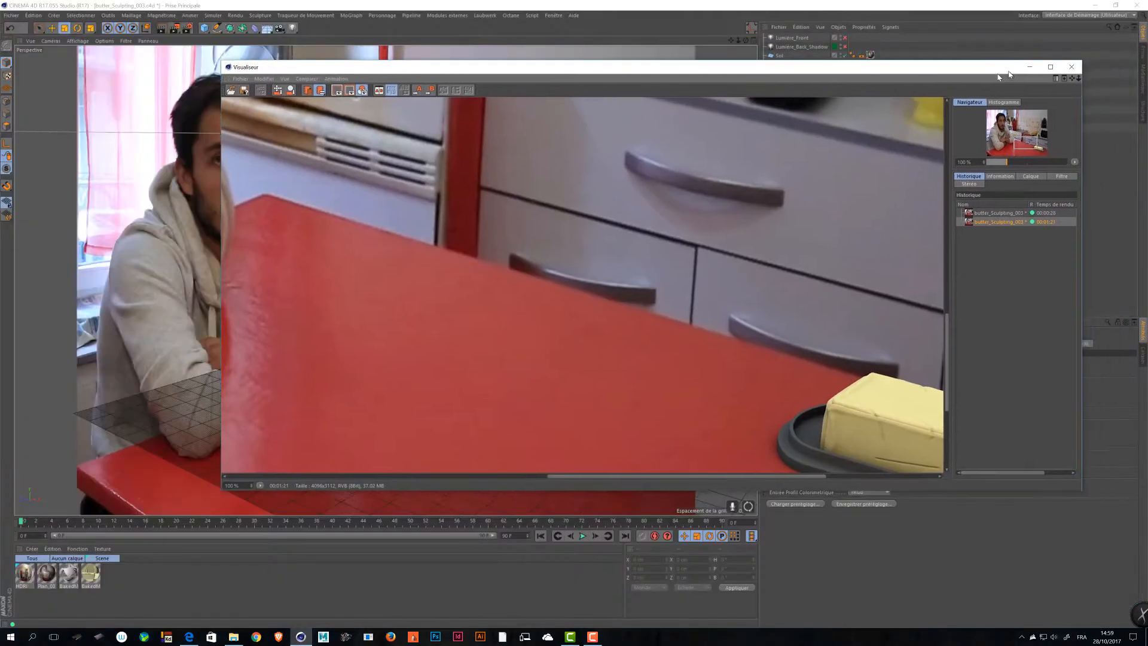
left_click_drag(1010, 75, 961, 86)
left_click_drag(743, 542, 718, 444)
left_click_drag(593, 380, 352, 329)
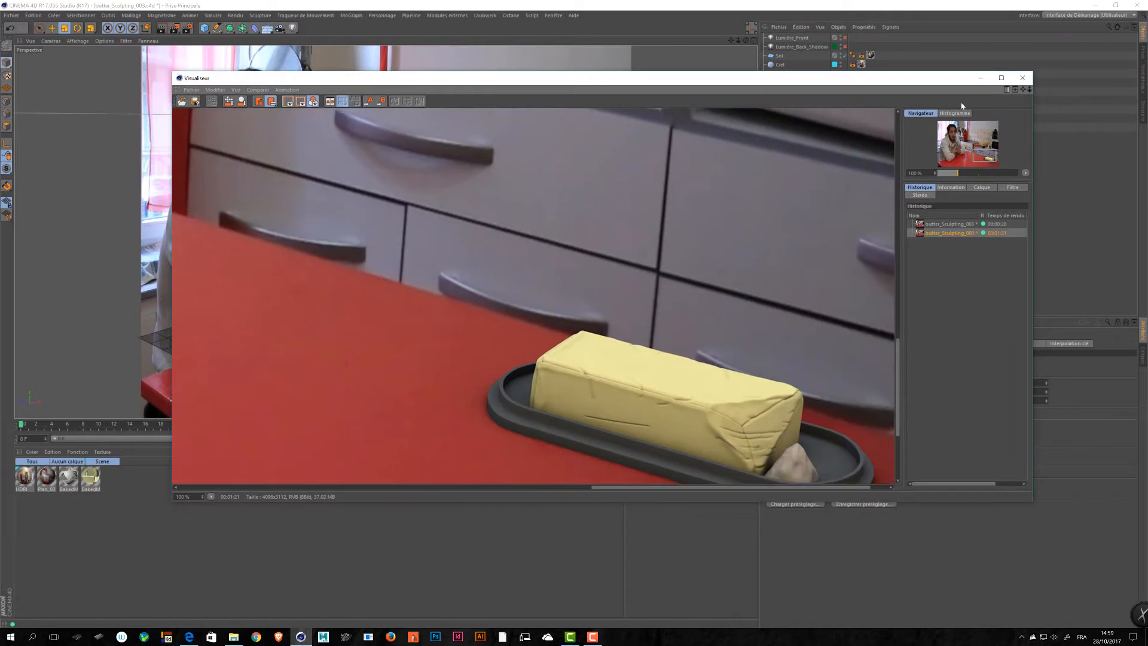
left_click(1023, 78)
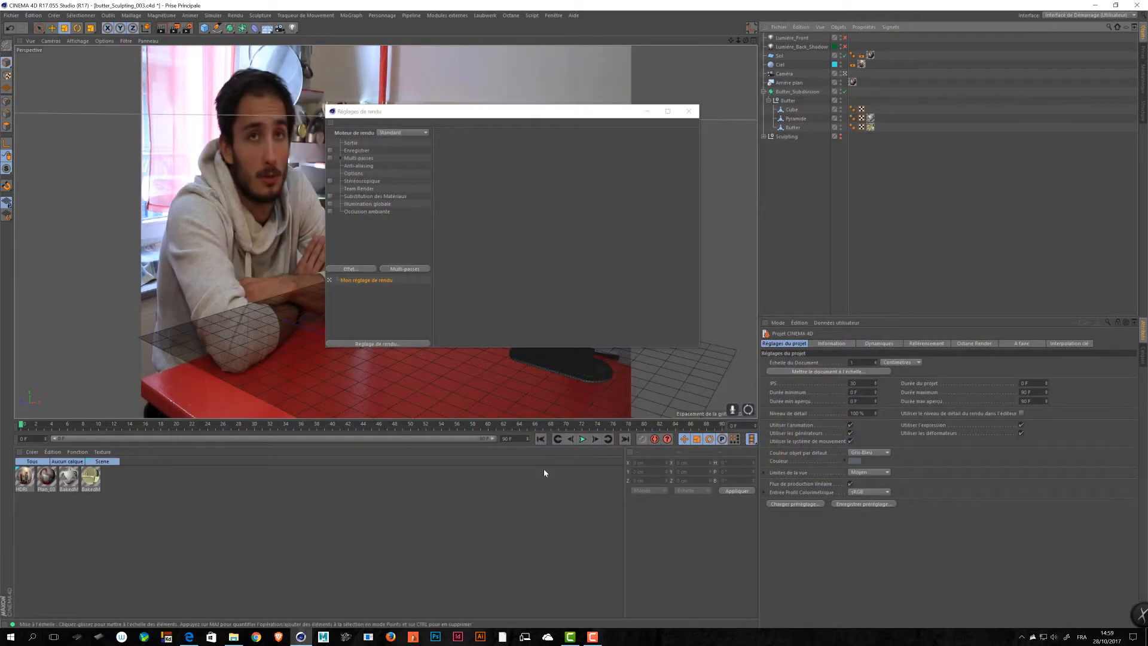
- Set the render engine to Physique with Illumination globale and Occlusion ambiante enabled, and save the scene
left_click(395, 132)
left_click(396, 147)
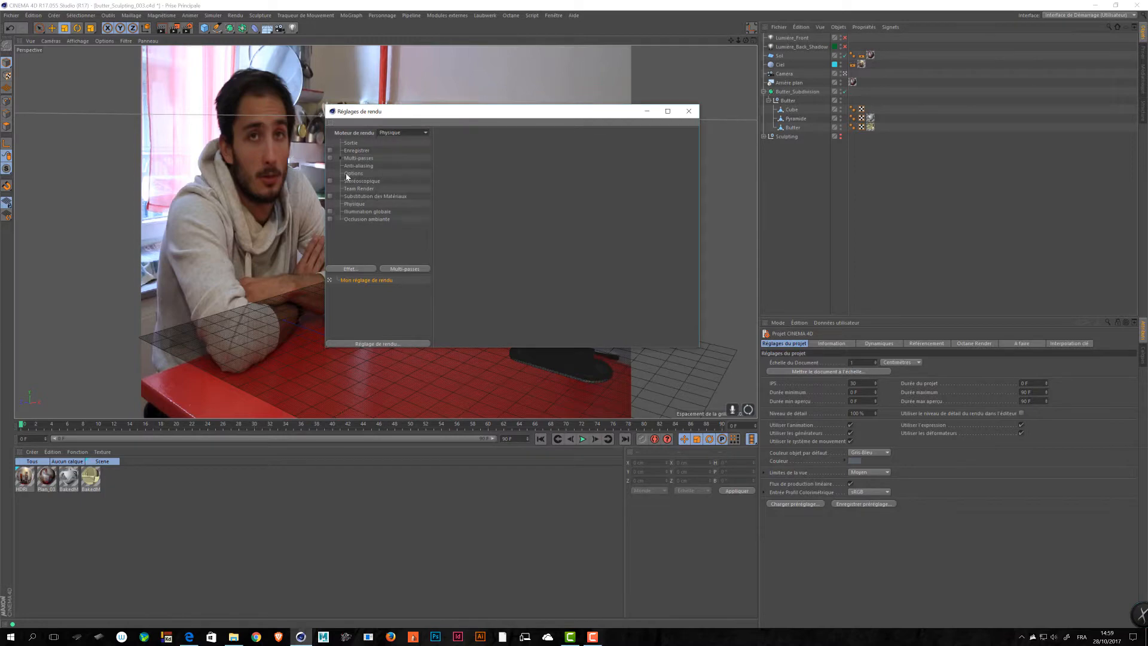
left_click(329, 211)
left_click(329, 219)
key("ctrl+s")
- Set the physical renderer's Échantillonneur to Progressif and enlarge the perspective viewport's height
left_click(359, 203)
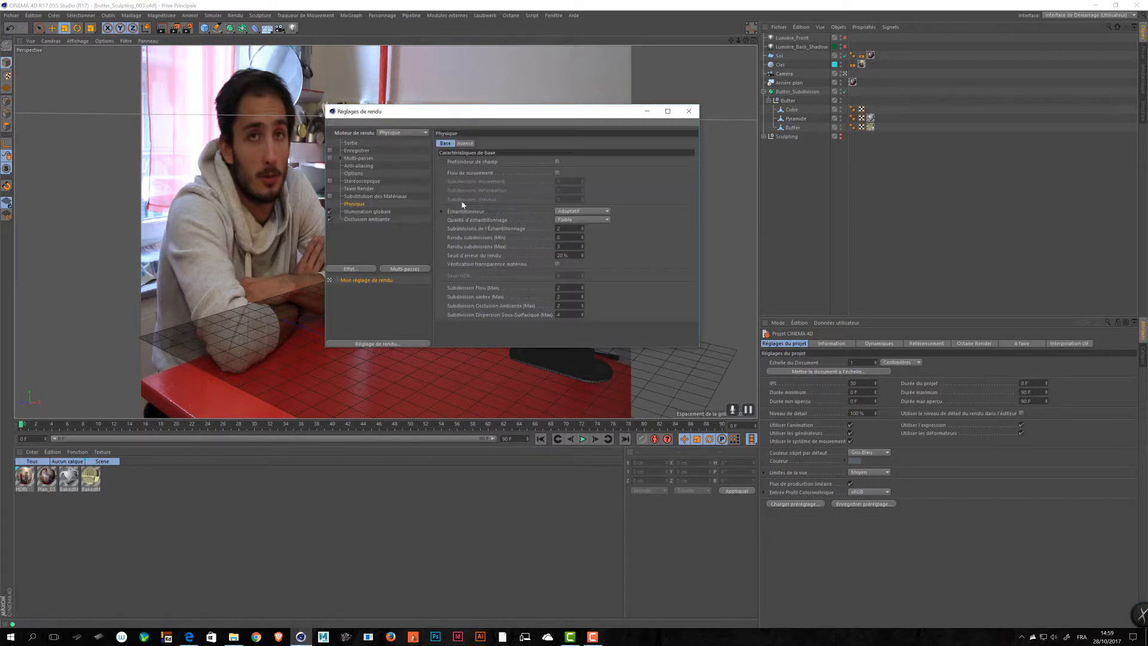
left_click(441, 212)
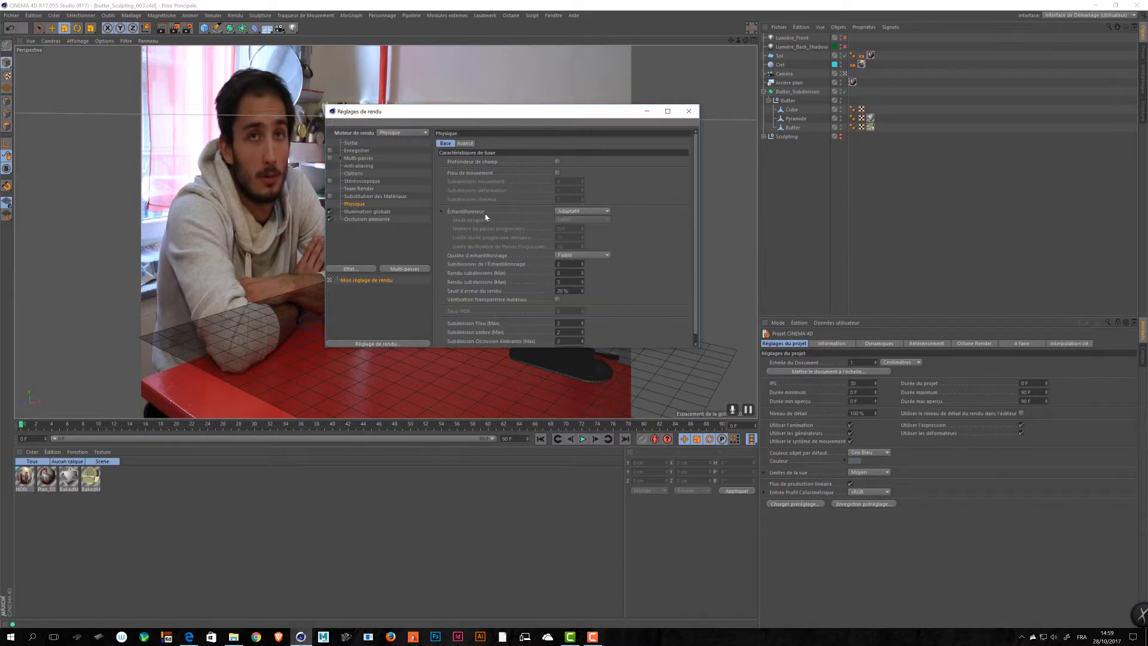
left_click(567, 212)
left_click(574, 238)
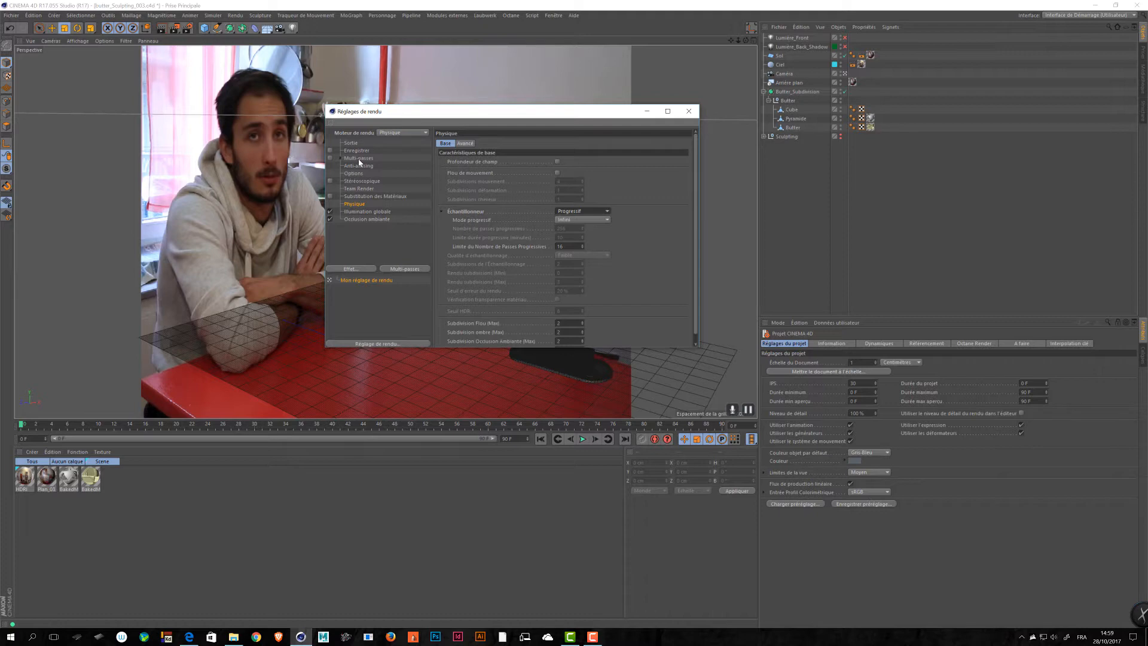
left_click_drag(539, 417, 539, 525)
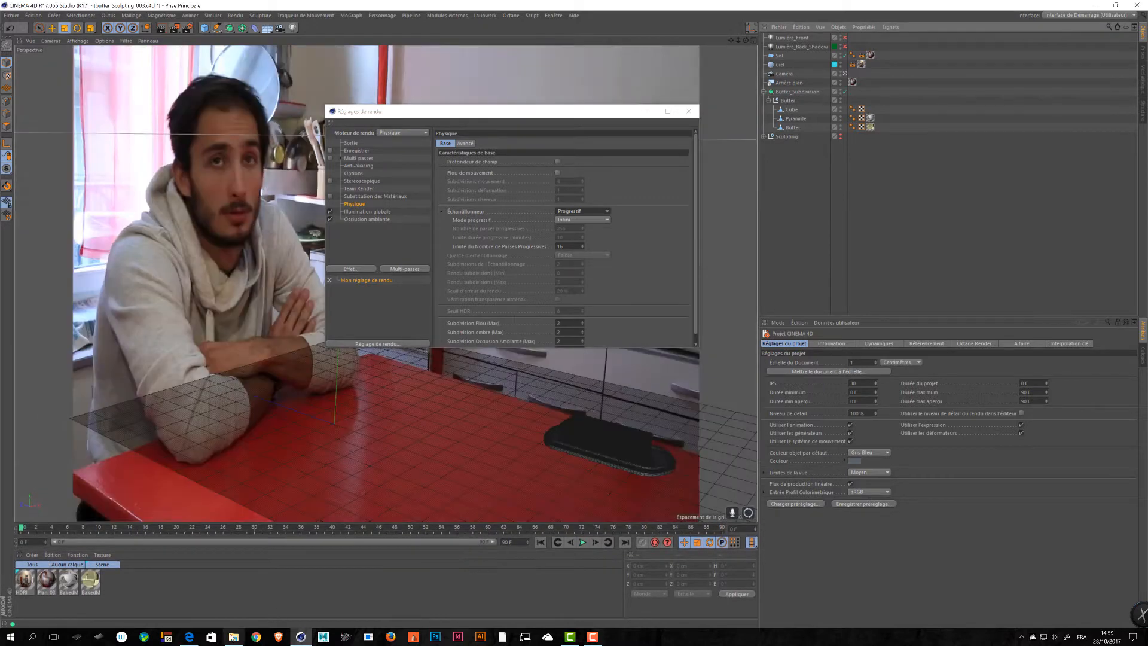
- View the butter.jpg reference photo in Edge, return to Cinema 4D and open the Visualiseur window
left_click(196, 641)
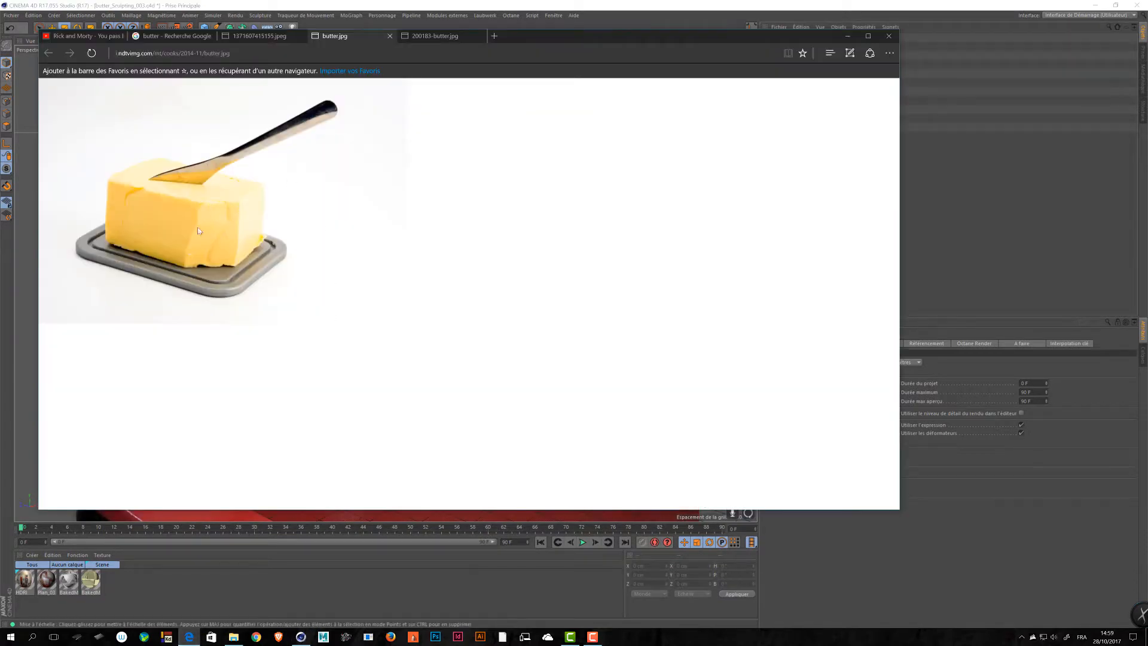
left_click_drag(584, 42, 578, 196)
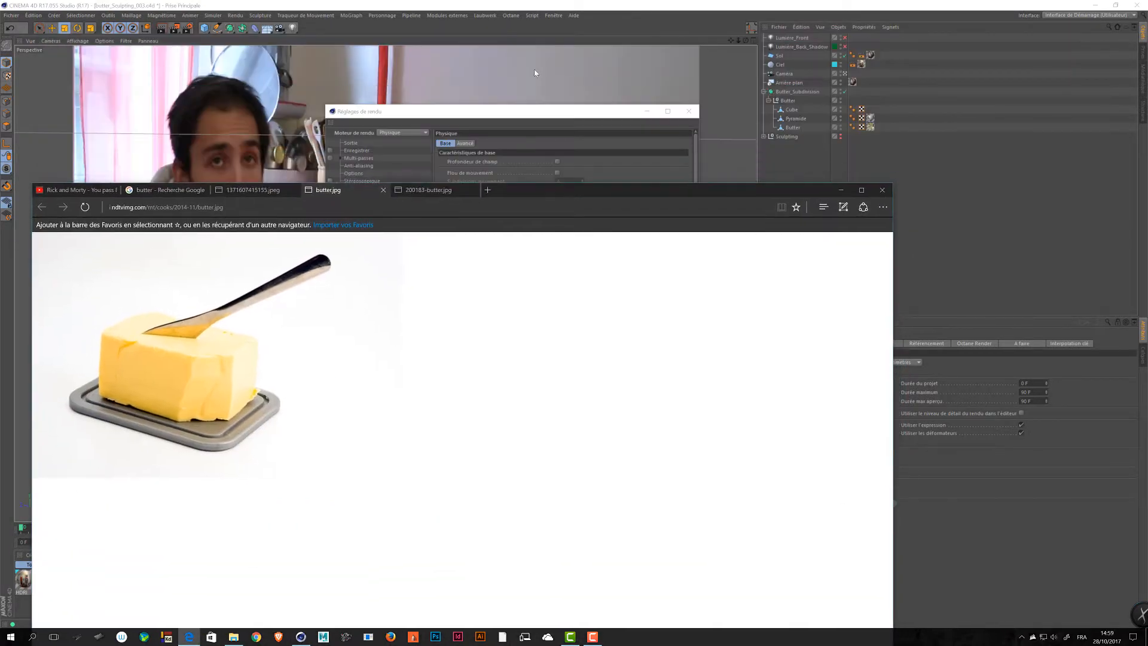
left_click(807, 163)
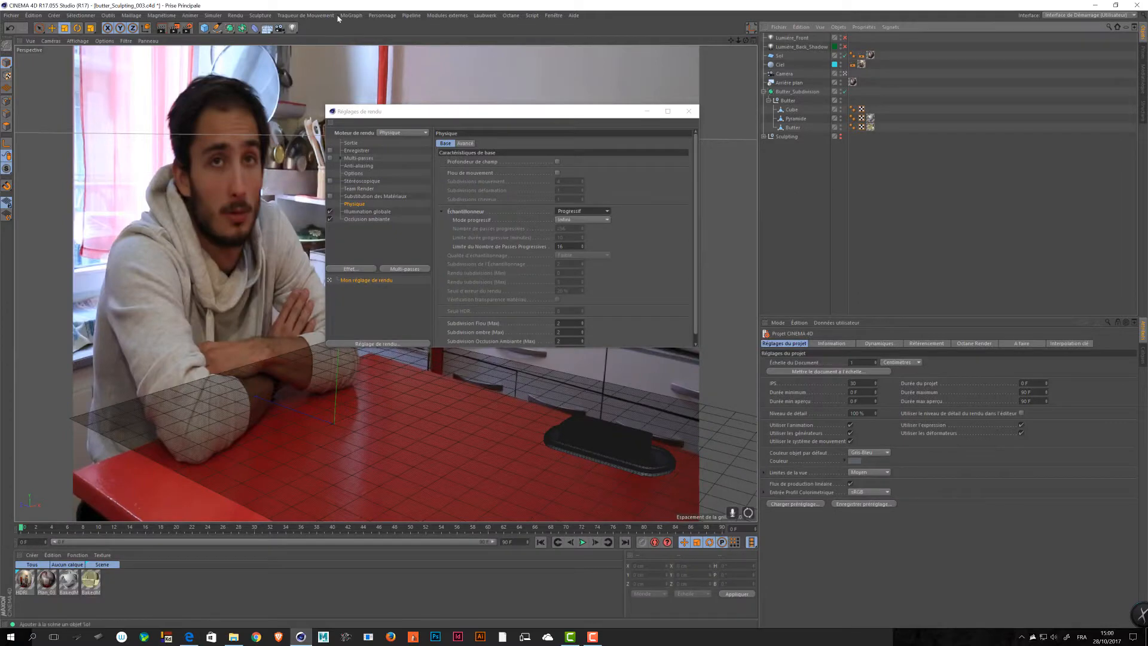
left_click(510, 15)
mouse_move(550, 16)
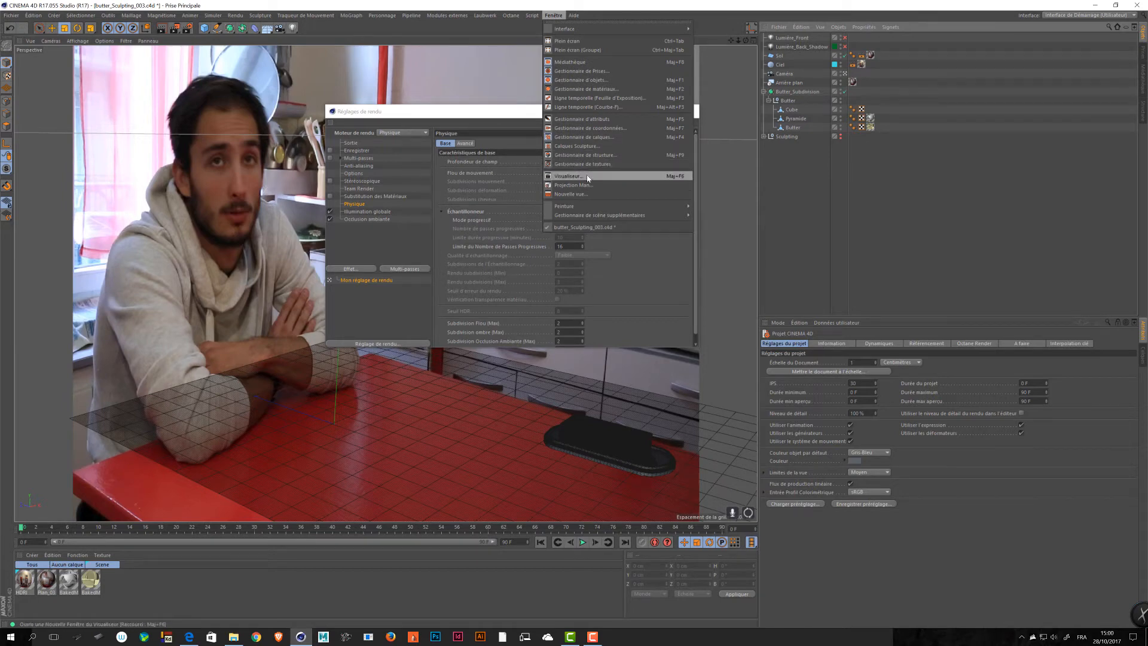
left_click(568, 176)
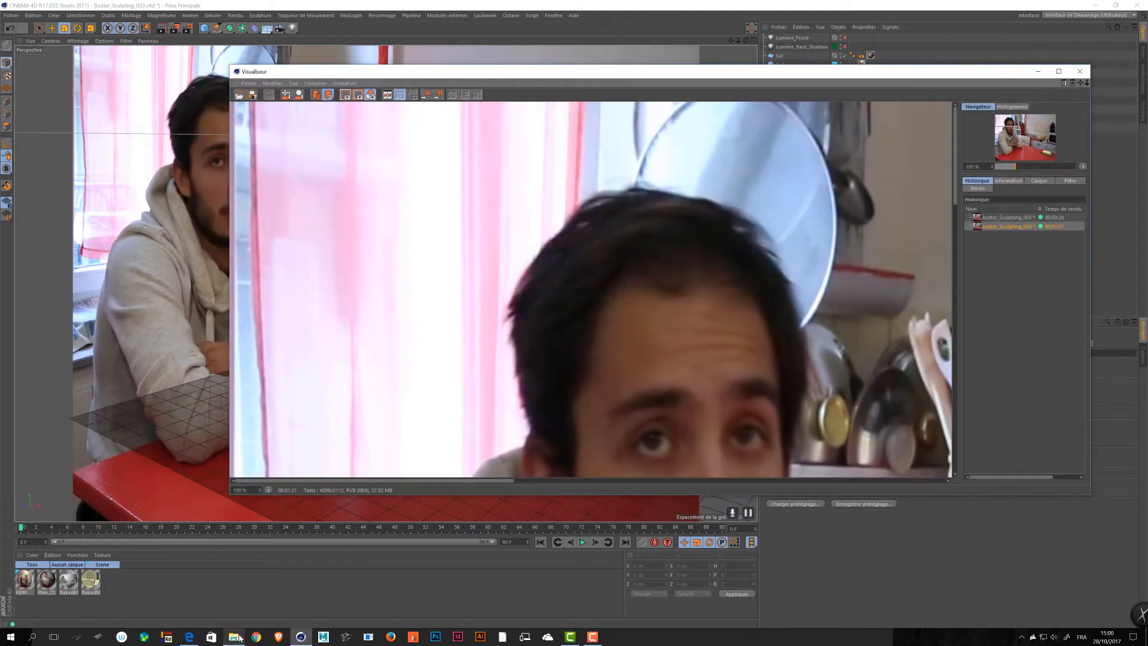
- Load the butter photo from Edge into the Visualiseur, placing it below the two renders in the history, and narrow the window
left_click(239, 639)
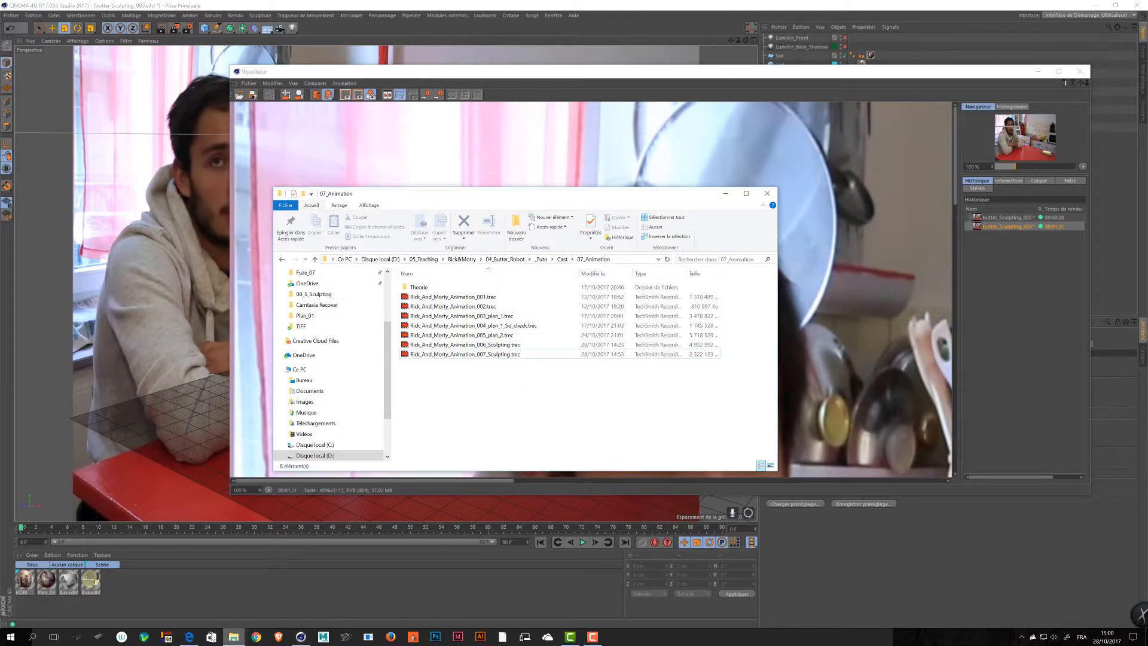
left_click(189, 636)
left_click_drag(177, 335, 512, 91)
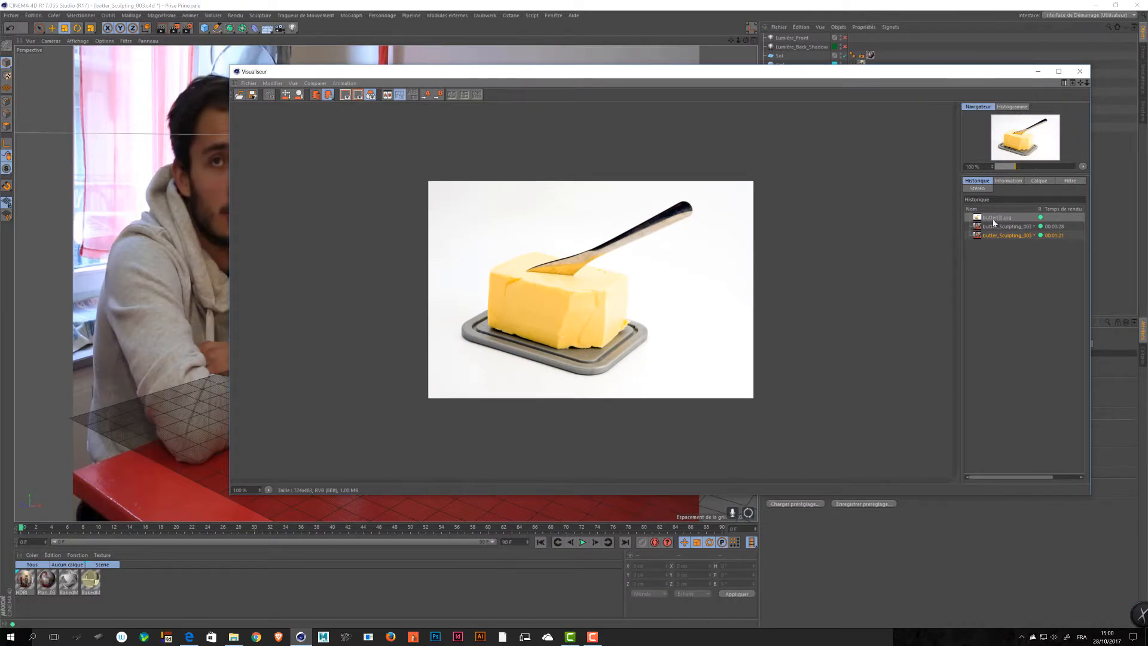
left_click_drag(993, 220, 999, 241)
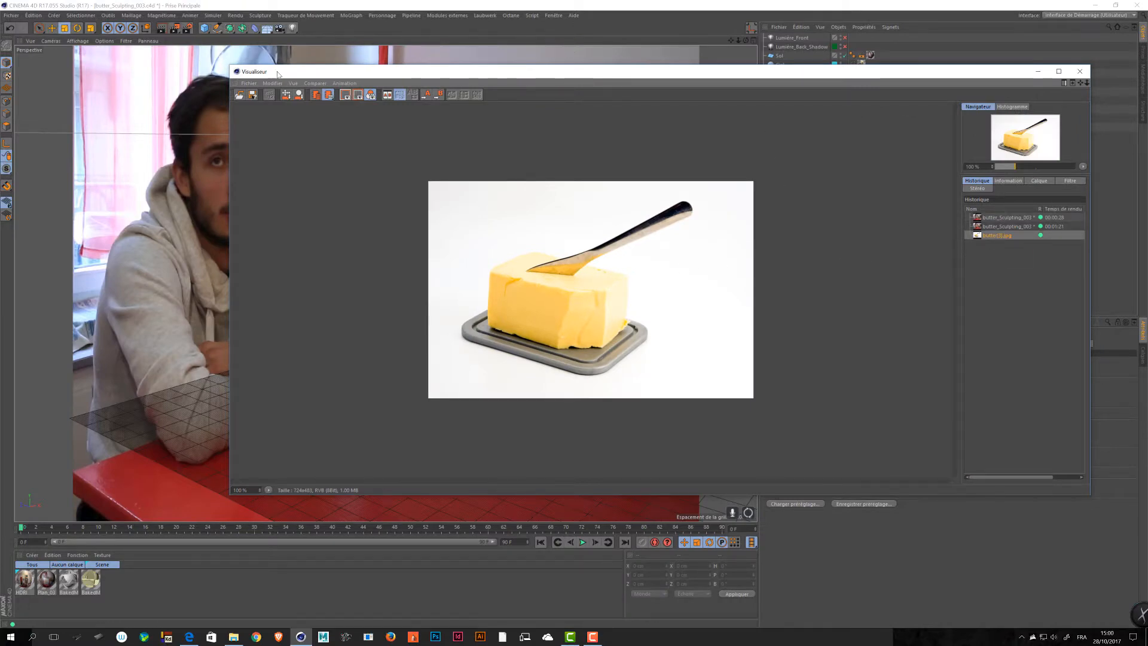
left_click_drag(230, 66, 563, 56)
- Rename the yellow baked material as Big_Butter
double_click(90, 580)
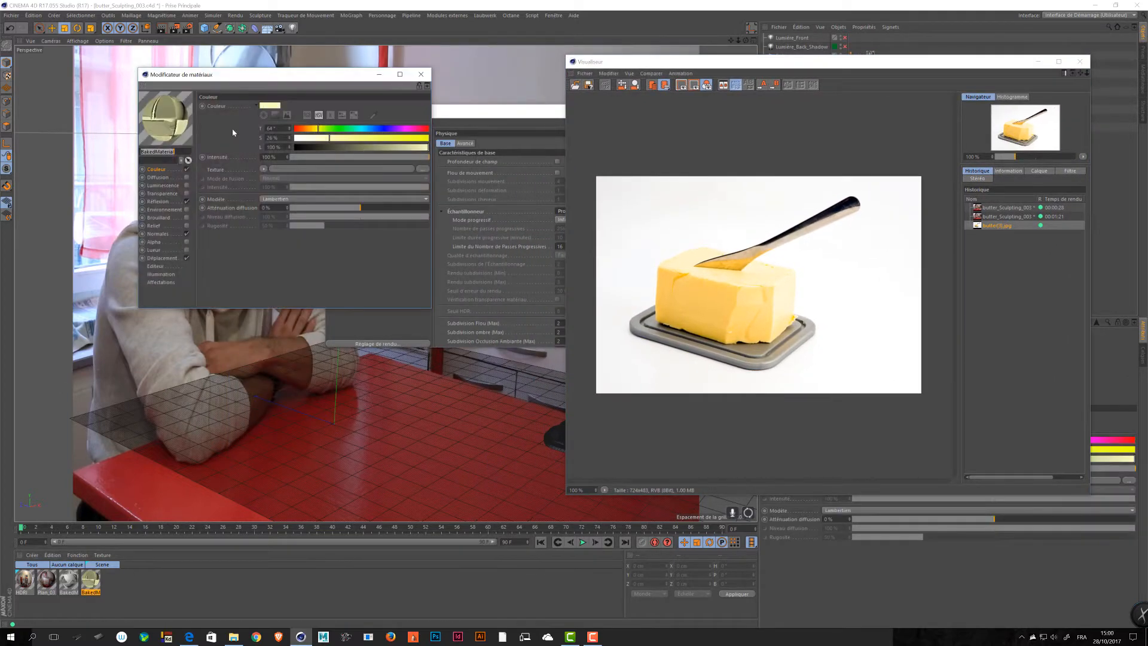
left_click_drag(287, 80, 265, 97)
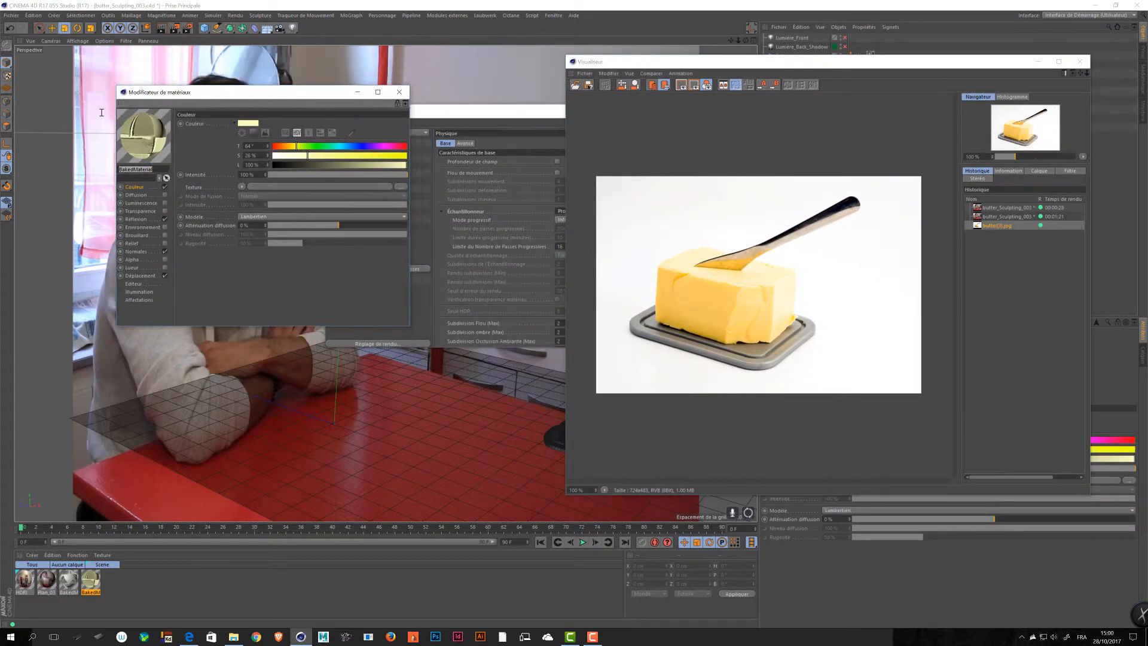
left_click_drag(102, 112, 114, 169)
left_click(134, 169)
left_click_drag(153, 169, 87, 173)
type("Big_")
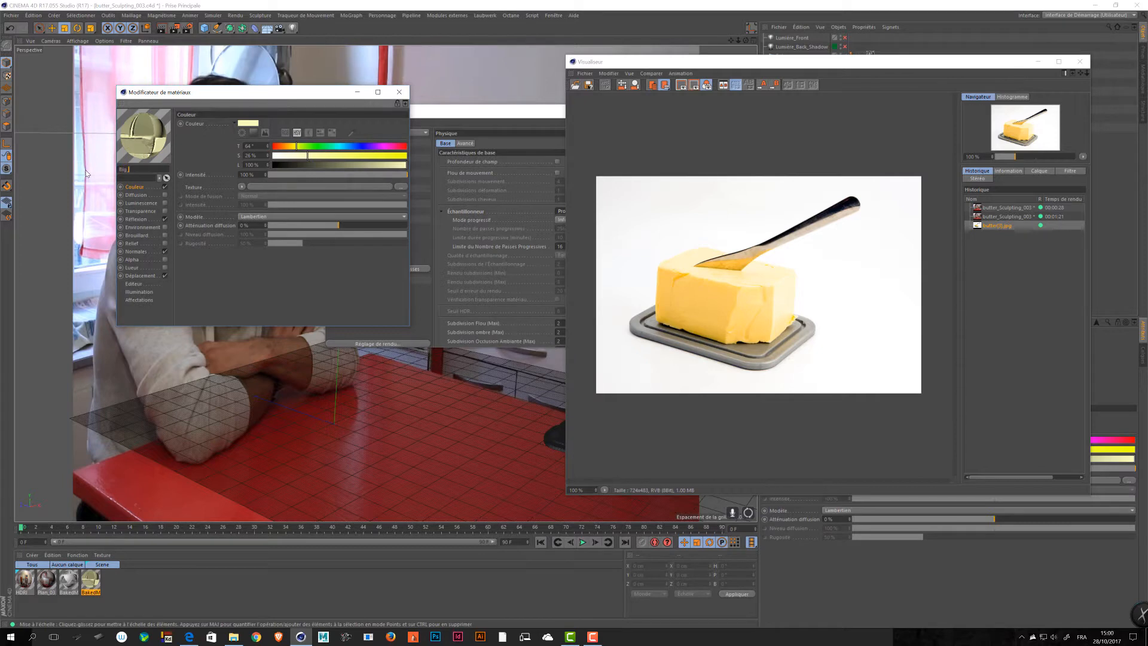
type("Butter")
key("Return")
- Rename the grey baked material as Smalle_Butter and close the material editor
left_click(69, 579)
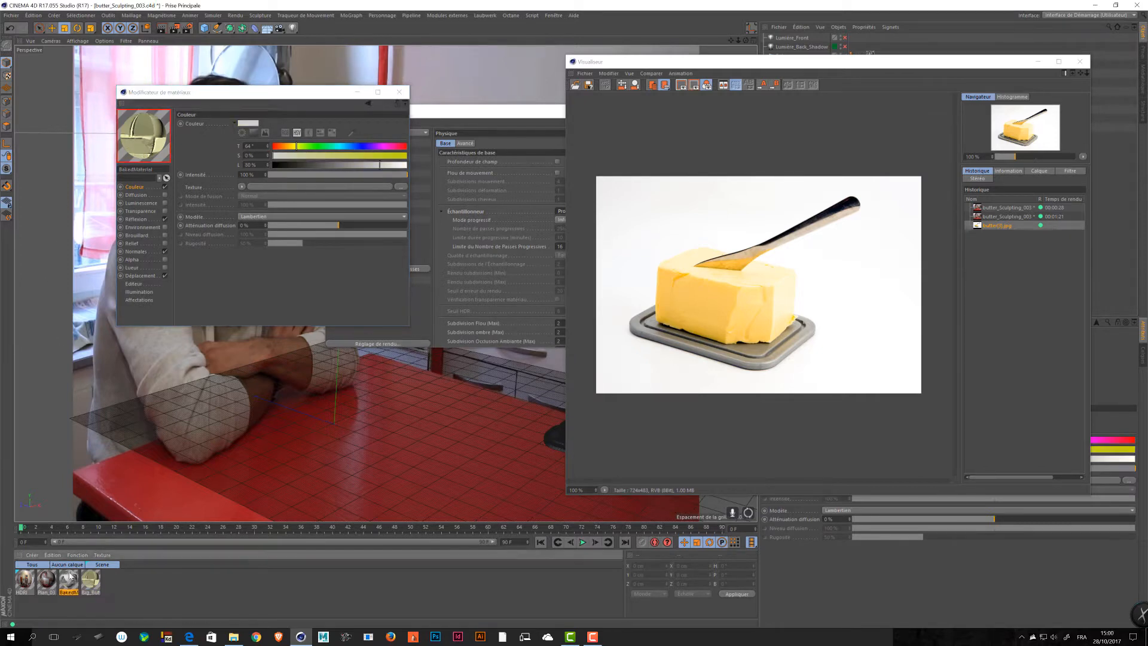
double_click(143, 170)
type("Smal")
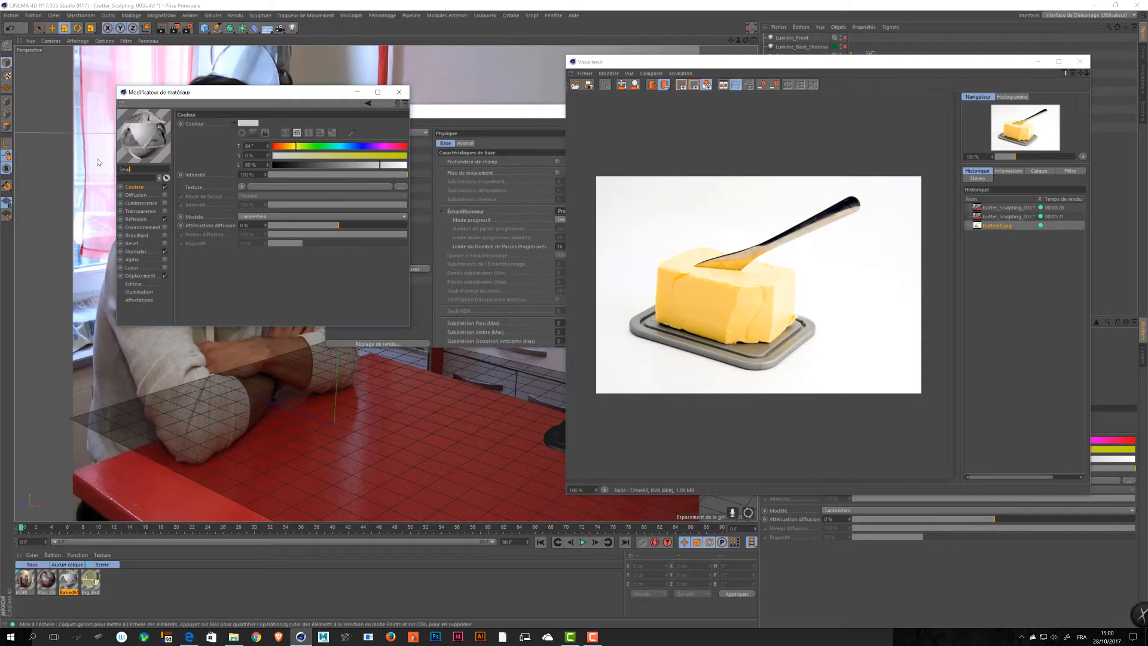
type("le_Butter")
key("Return")
left_click(399, 91)
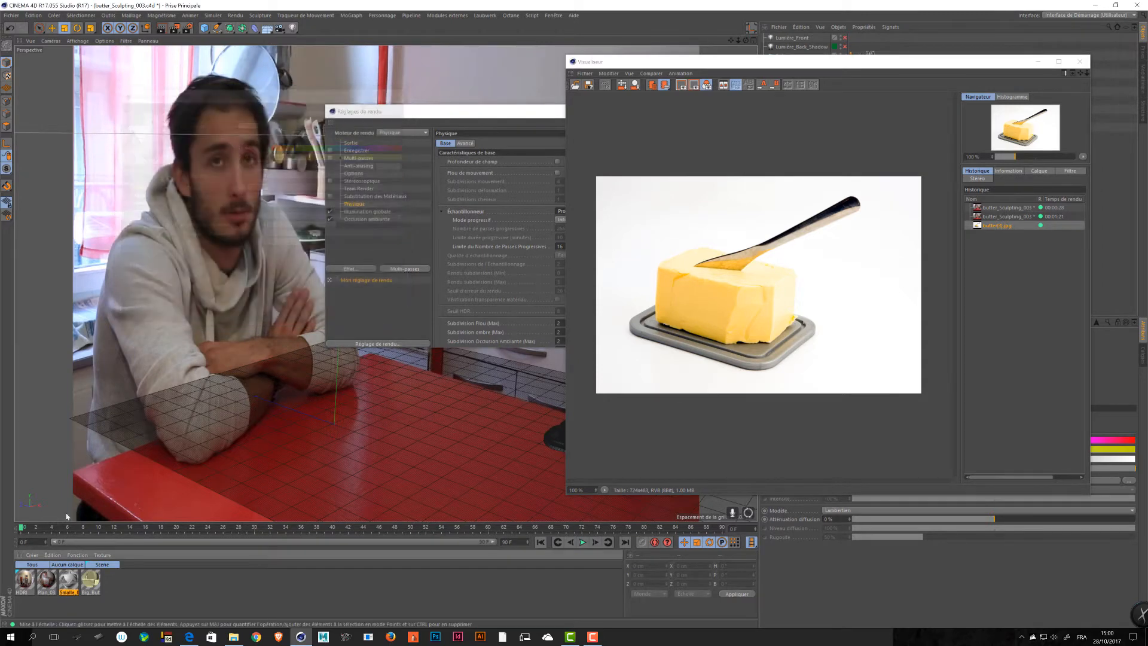
- Open the Big_Butter material for editing, show its colour channel and move the editor clear of the reference photo
double_click(98, 573)
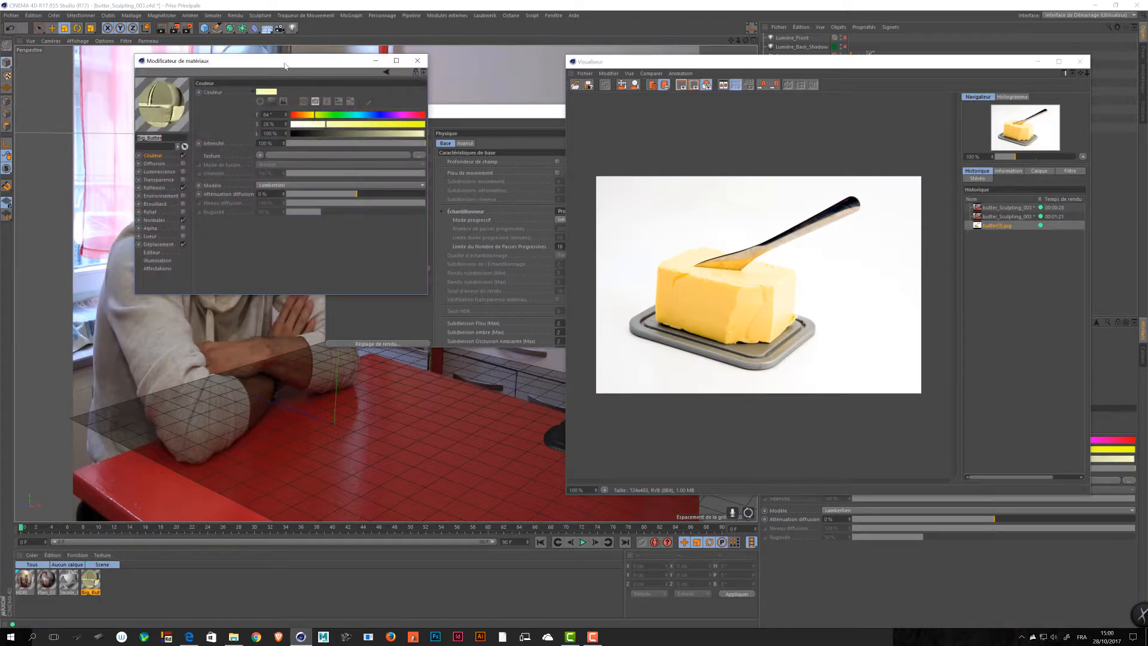
left_click_drag(285, 65, 134, 48)
left_click(67, 158)
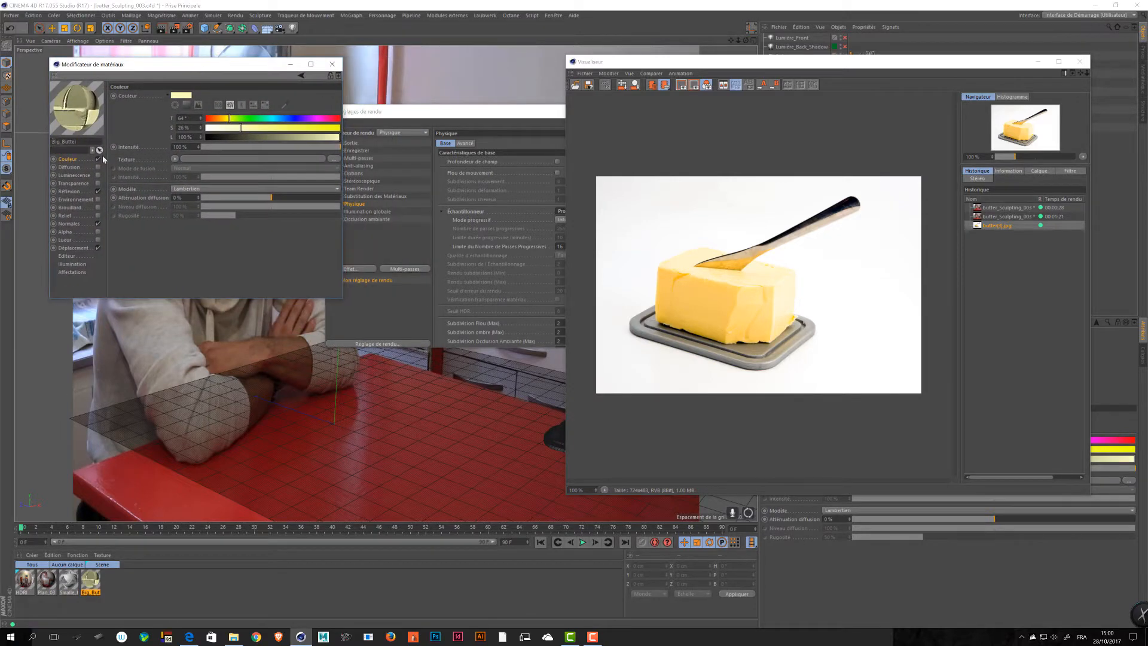
- Try to sample the butter's yellow from the reference photo as the Big_Butter colour with the screen colour picker
left_click(285, 105)
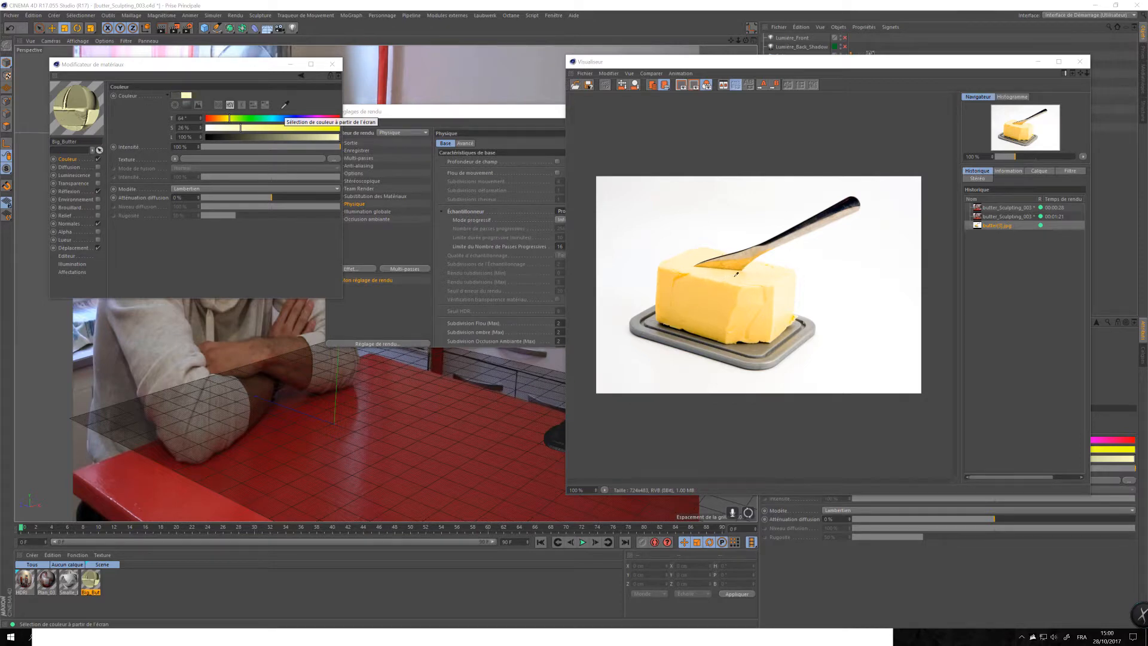
left_click(510, 189)
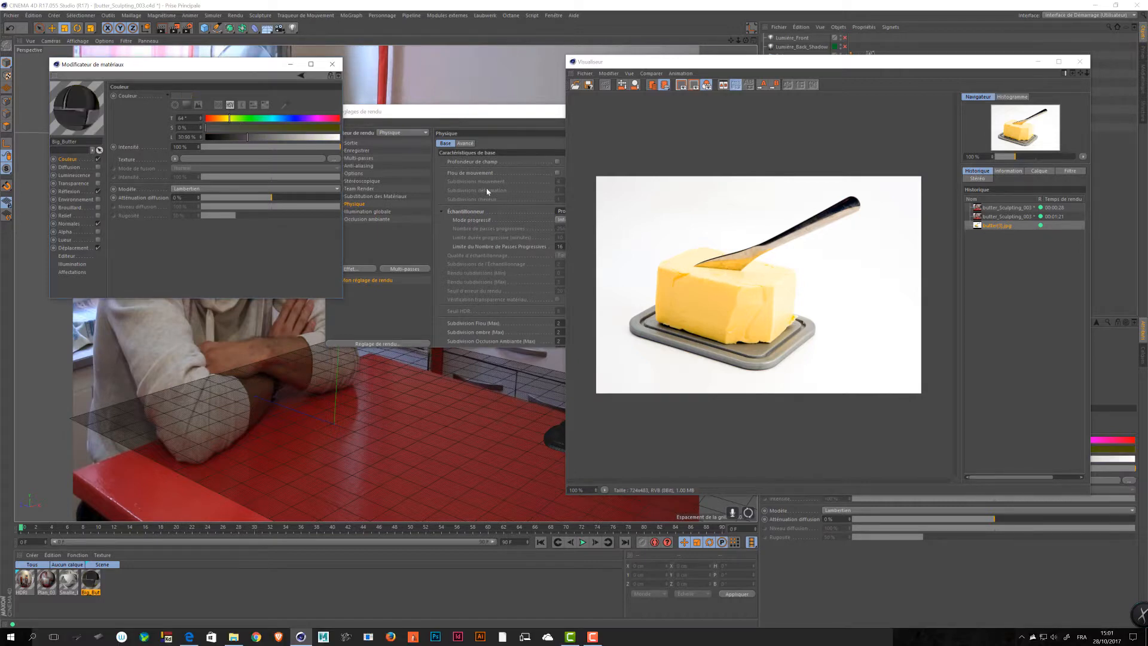
left_click(669, 306)
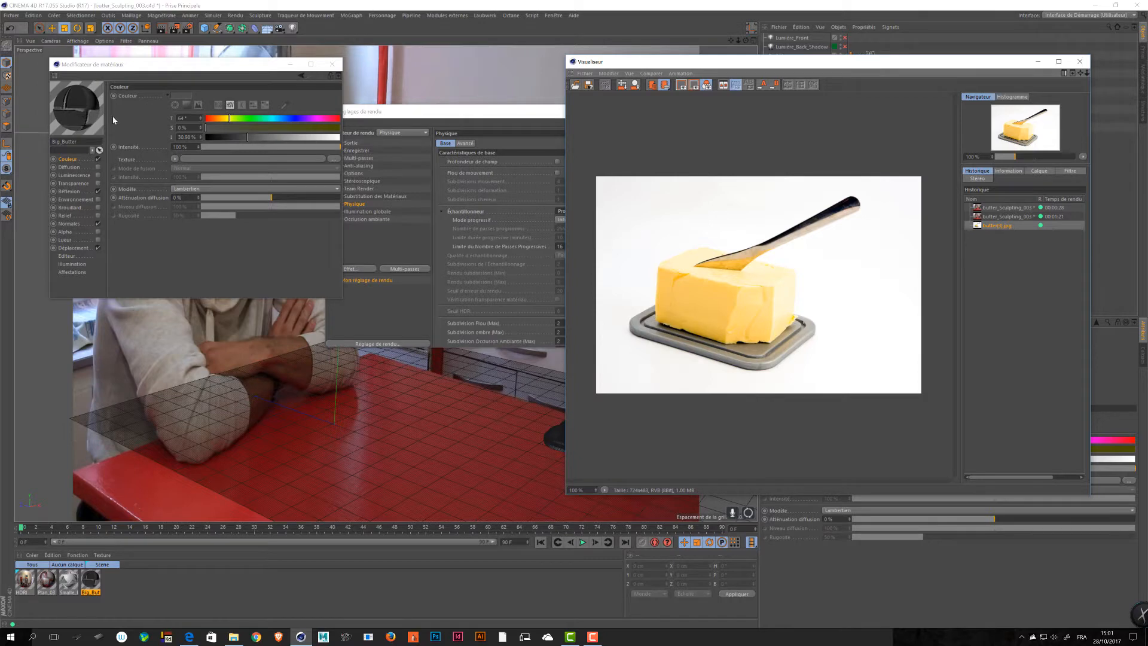
left_click(284, 106)
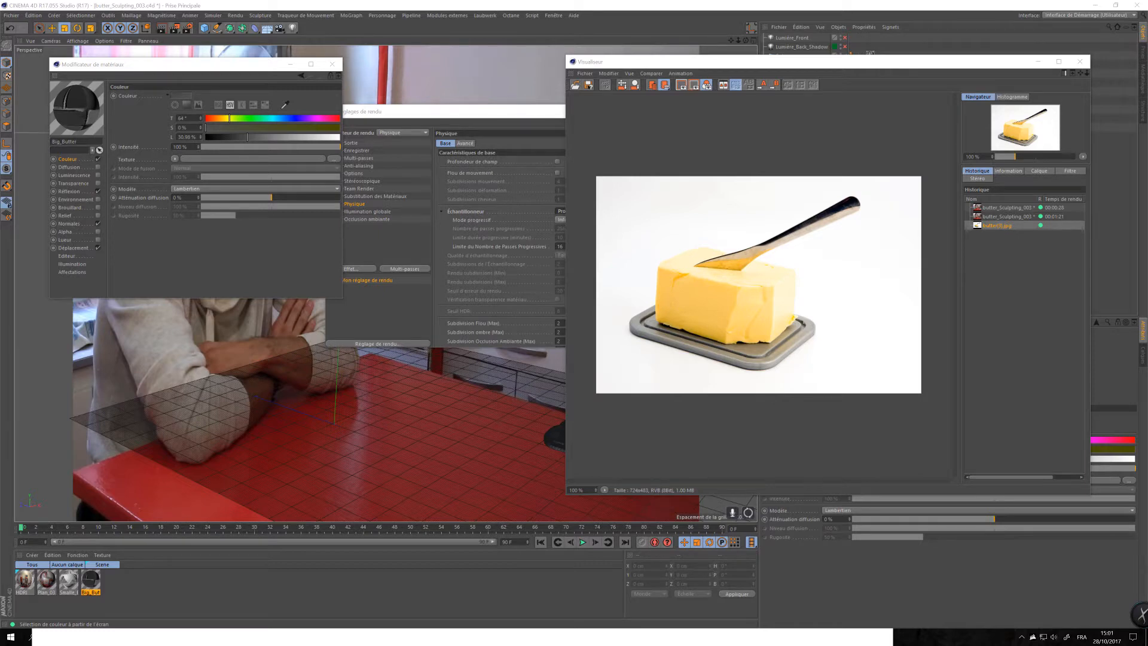
key("Escape")
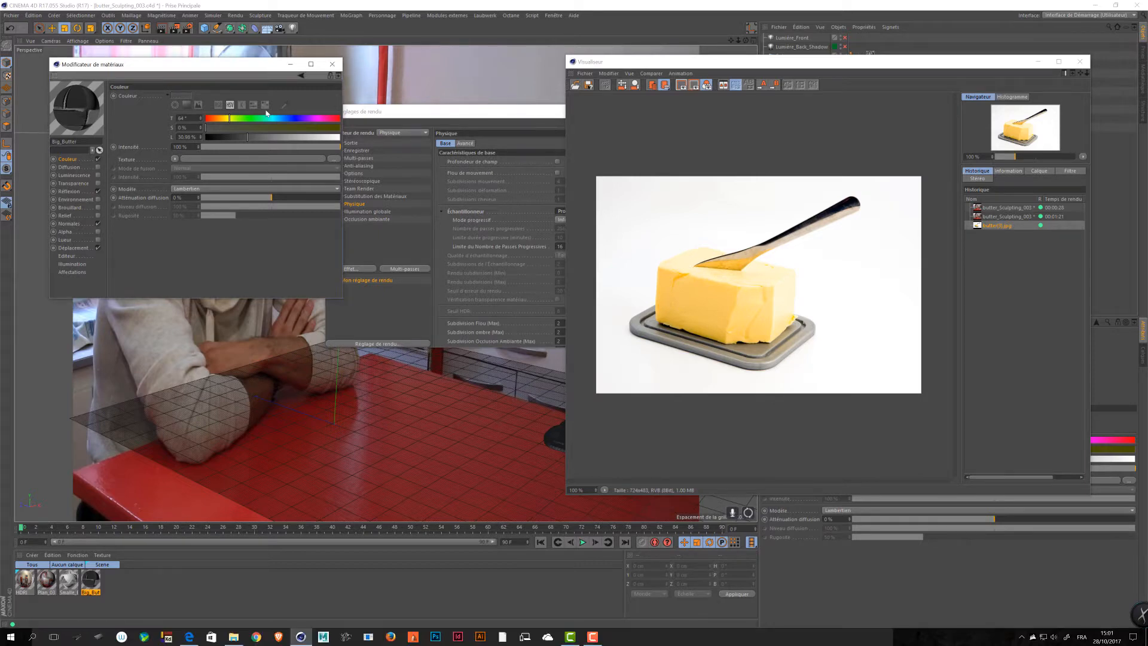
- Launch Photoshop, switch to Edge and start saving the butter.jpg photo to disk
left_click(436, 637)
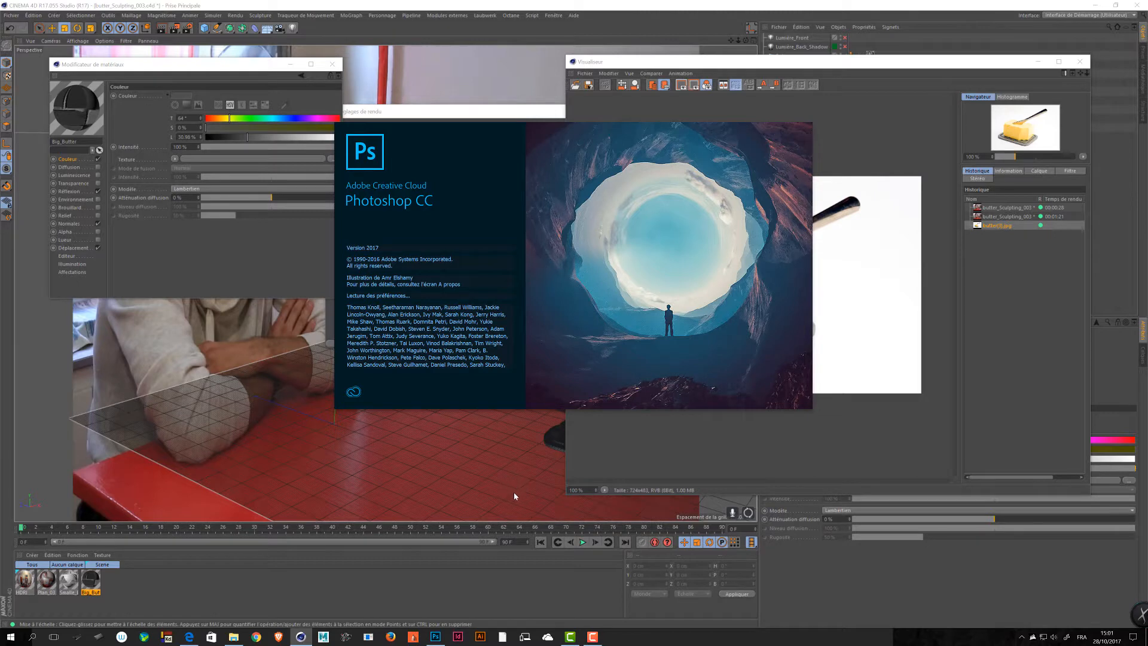
key("alt+Tab")
left_click(578, 241)
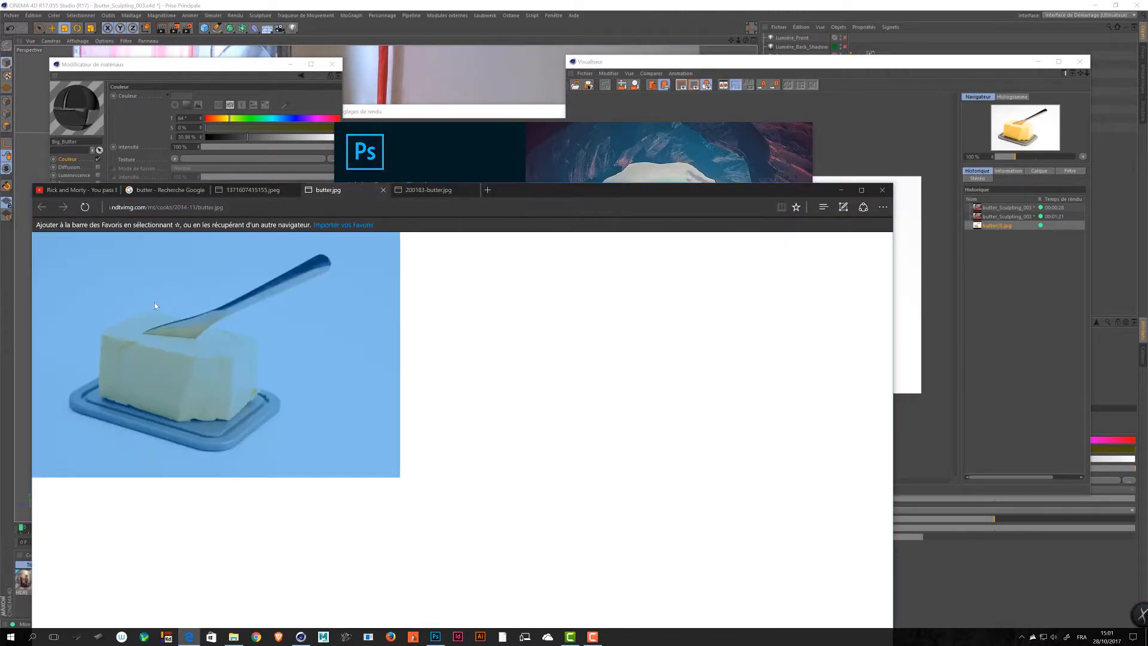
right_click(106, 291)
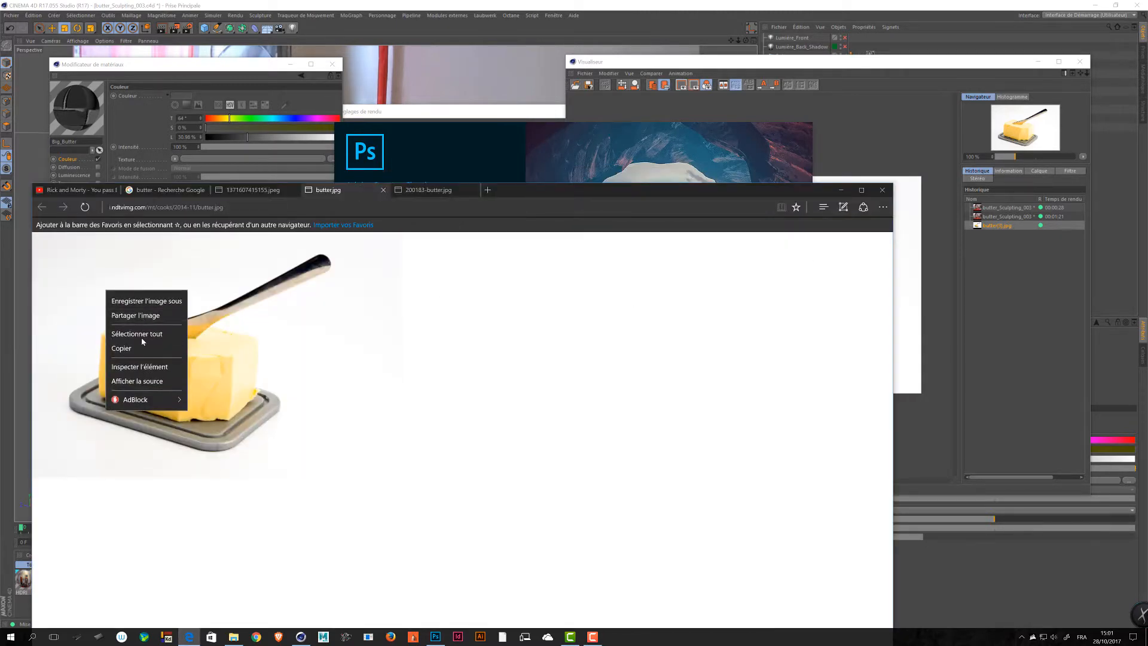
left_click(146, 301)
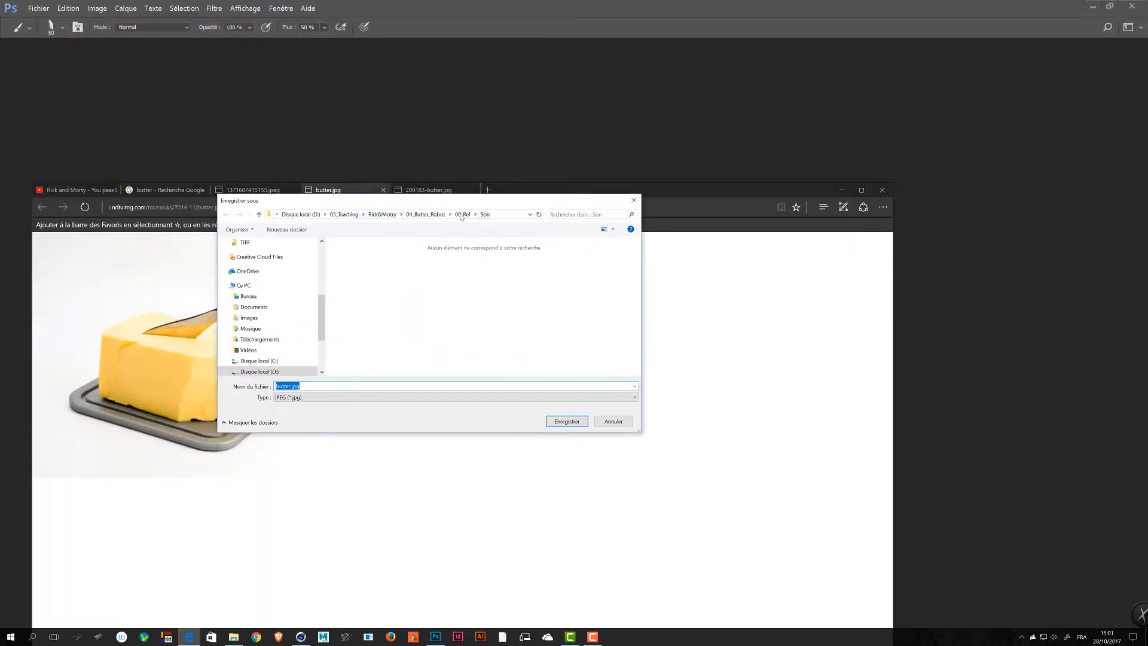
- Create a folder named Butter inside 00_Ref and save butter.jpg in it
left_click(461, 215)
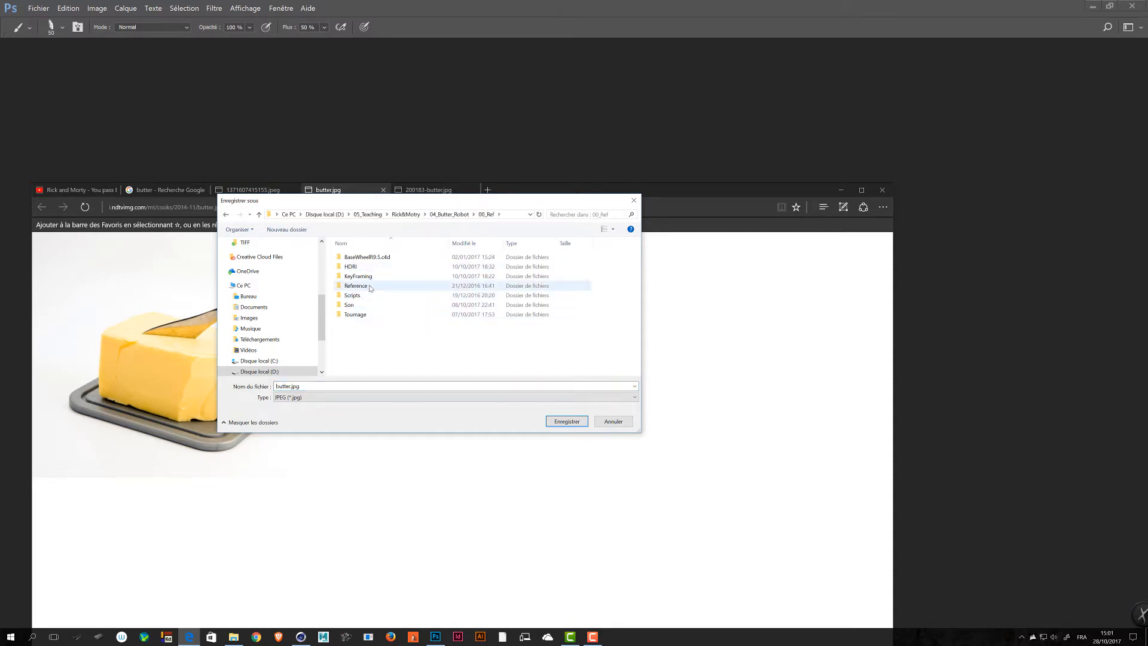
key("ctrl+shift+n")
type("Butter")
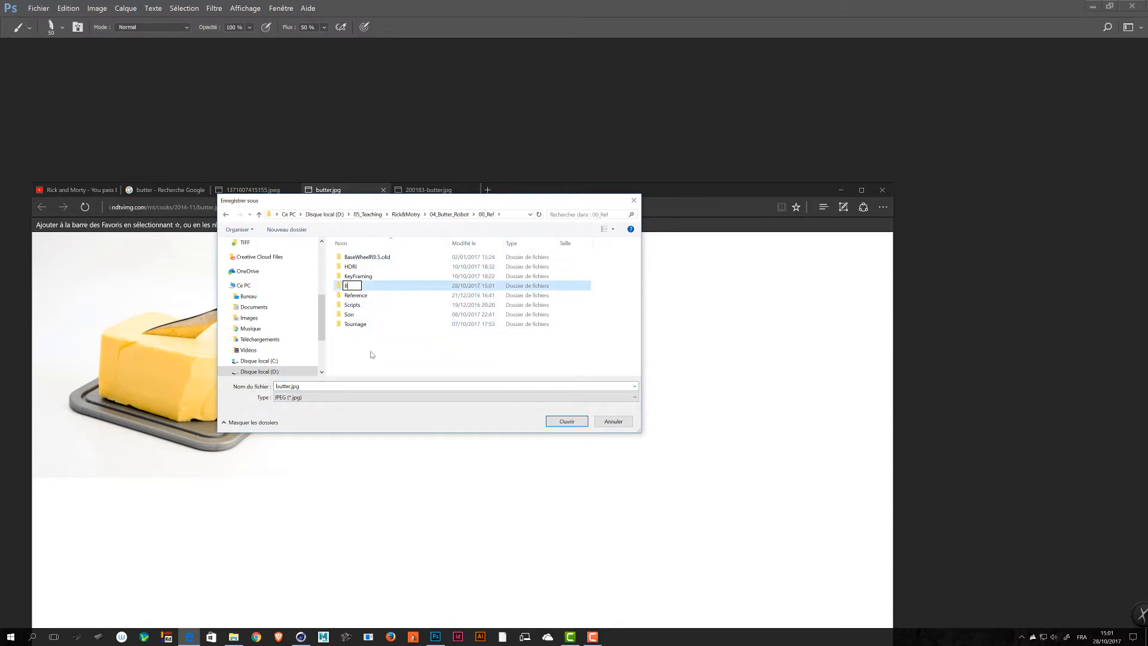
key("Return")
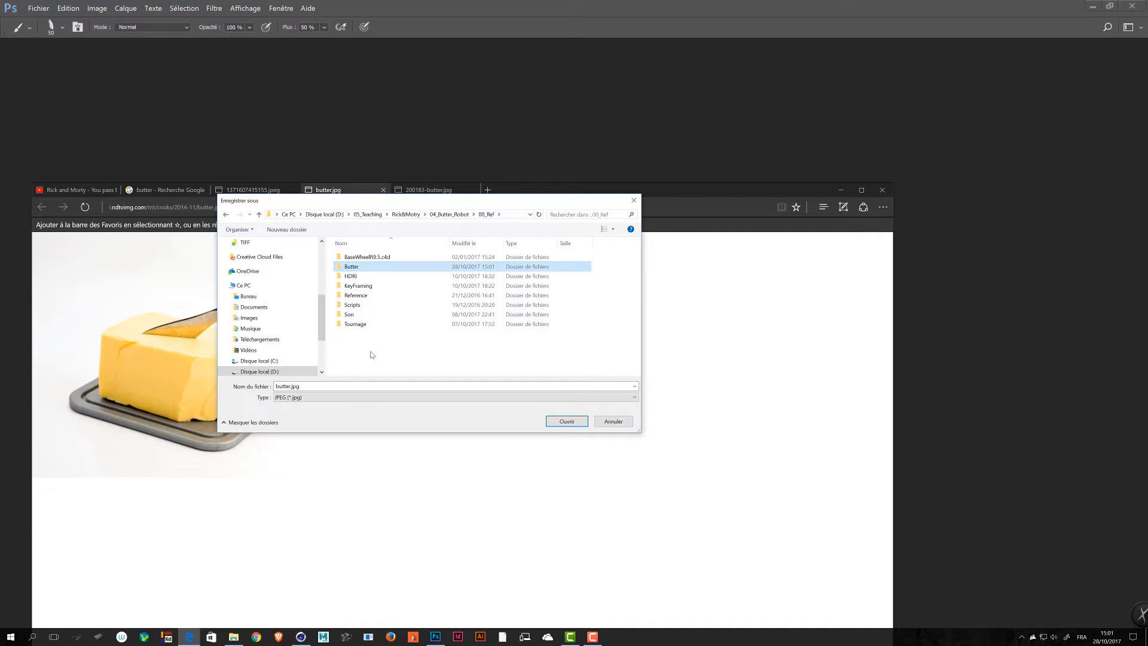
double_click(366, 267)
left_click(566, 421)
- Switch to Photoshop and minimise the Edge window covering it
key("alt+Tab")
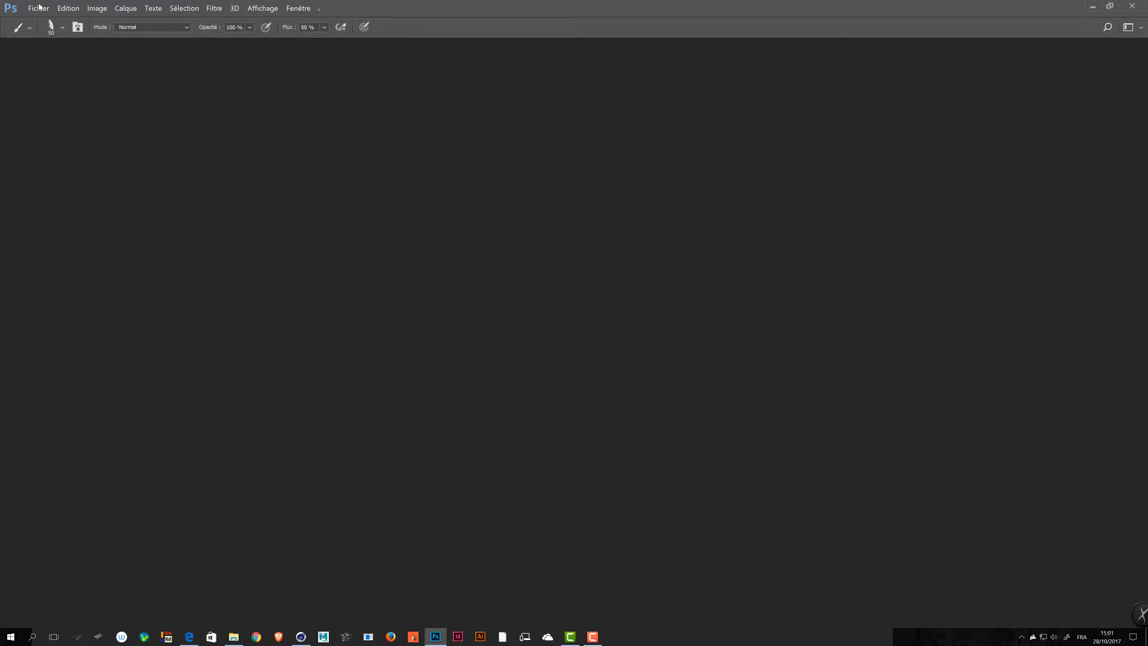
left_click(234, 637)
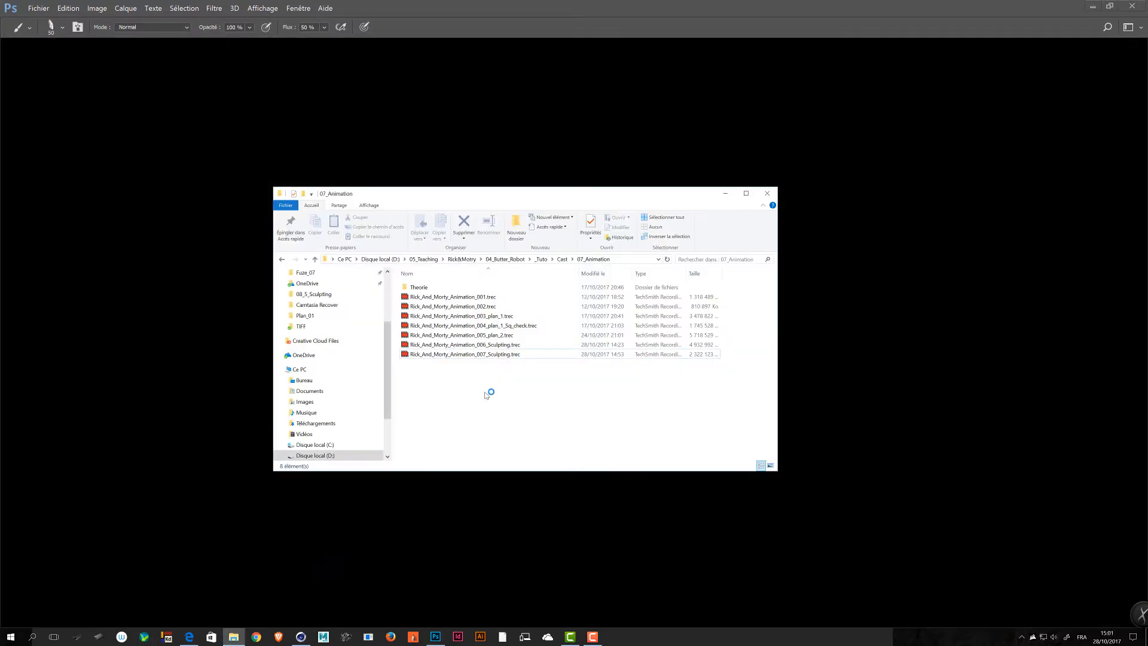
key("alt+Tab")
key("alt+Tab")
key("alt+Tab")
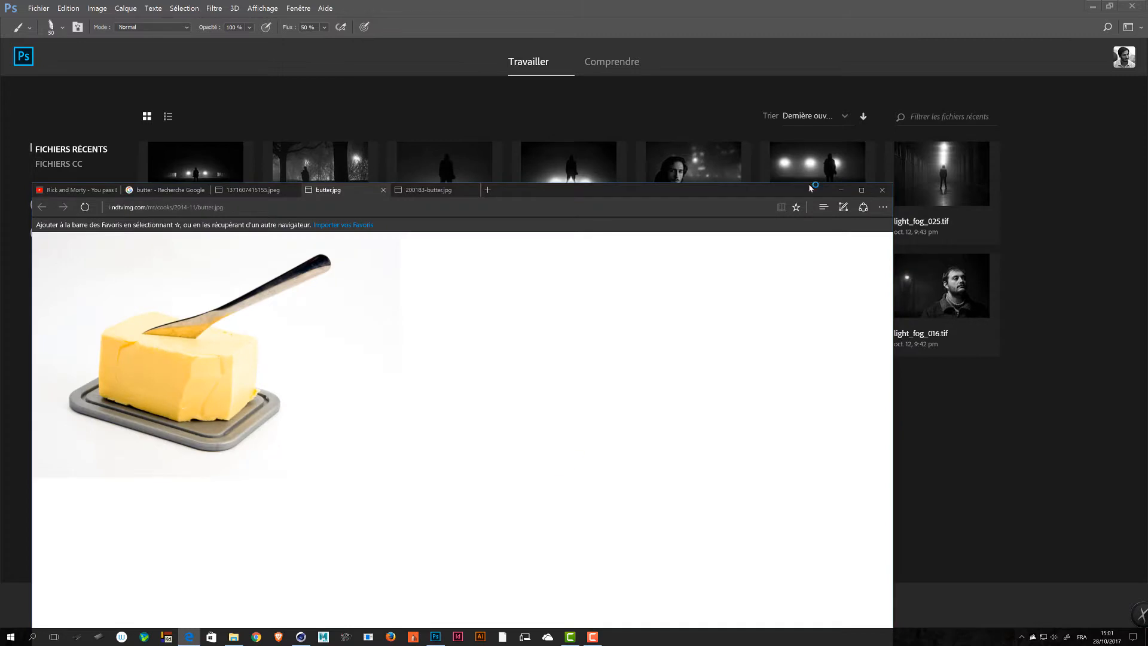
left_click(841, 189)
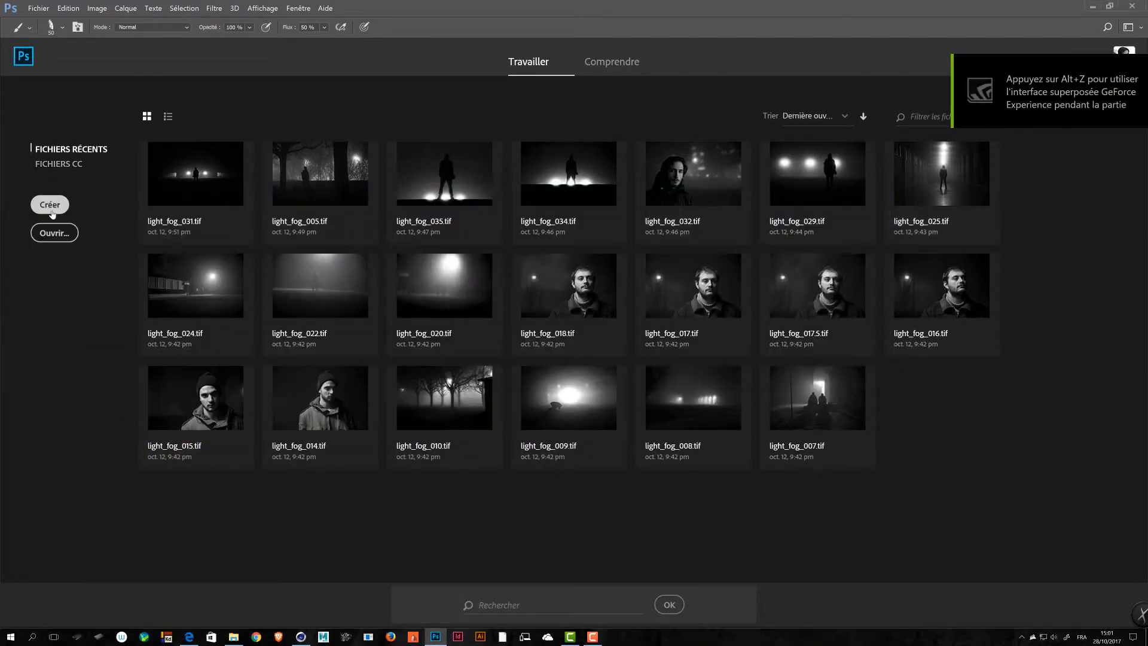
- Start opening a file in Photoshop and browse drive D to 05_Teaching, Rick&Motry, 04_Butter_Robot, 00_Ref
left_click(54, 234)
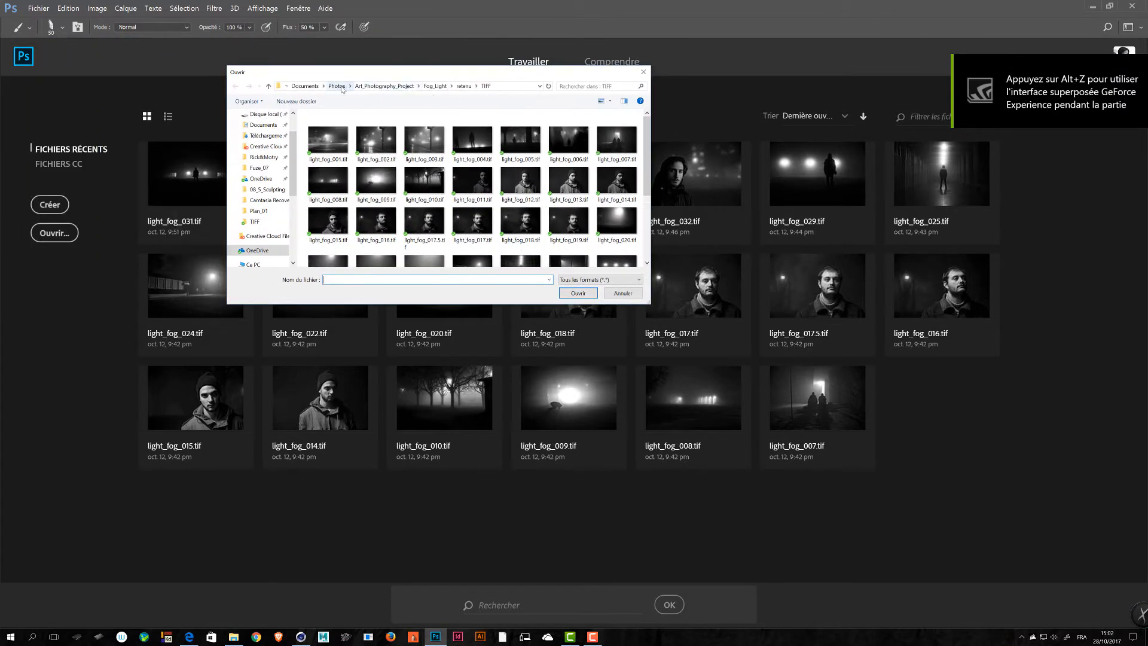
left_click(305, 86)
scroll(268, 167, "up", 3)
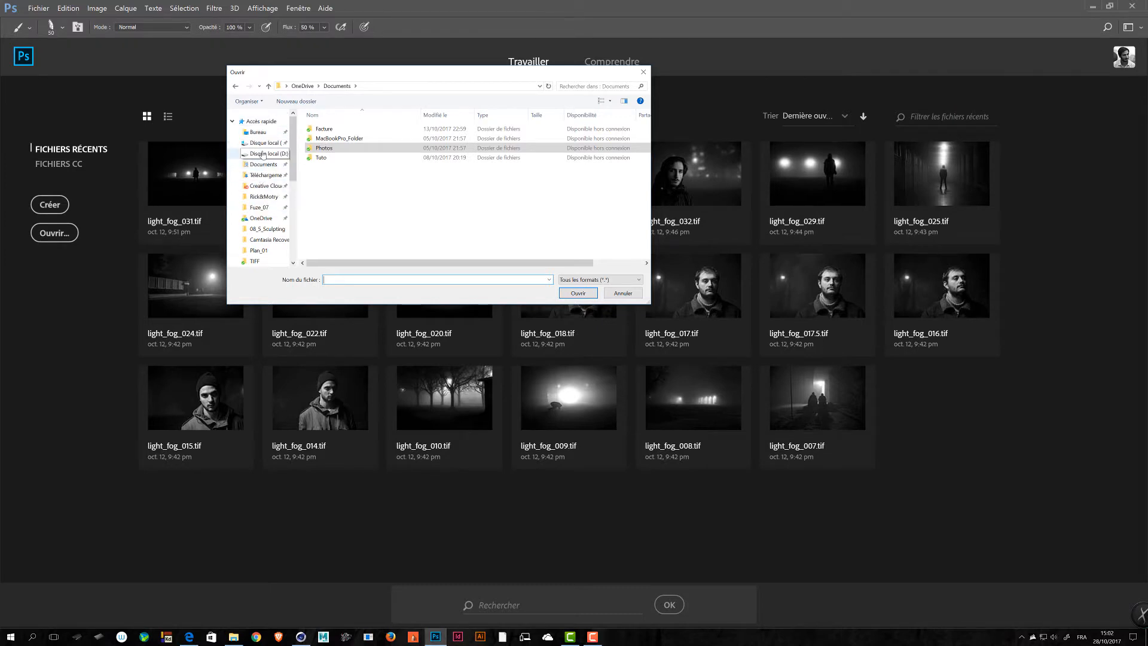
left_click(263, 154)
double_click(342, 206)
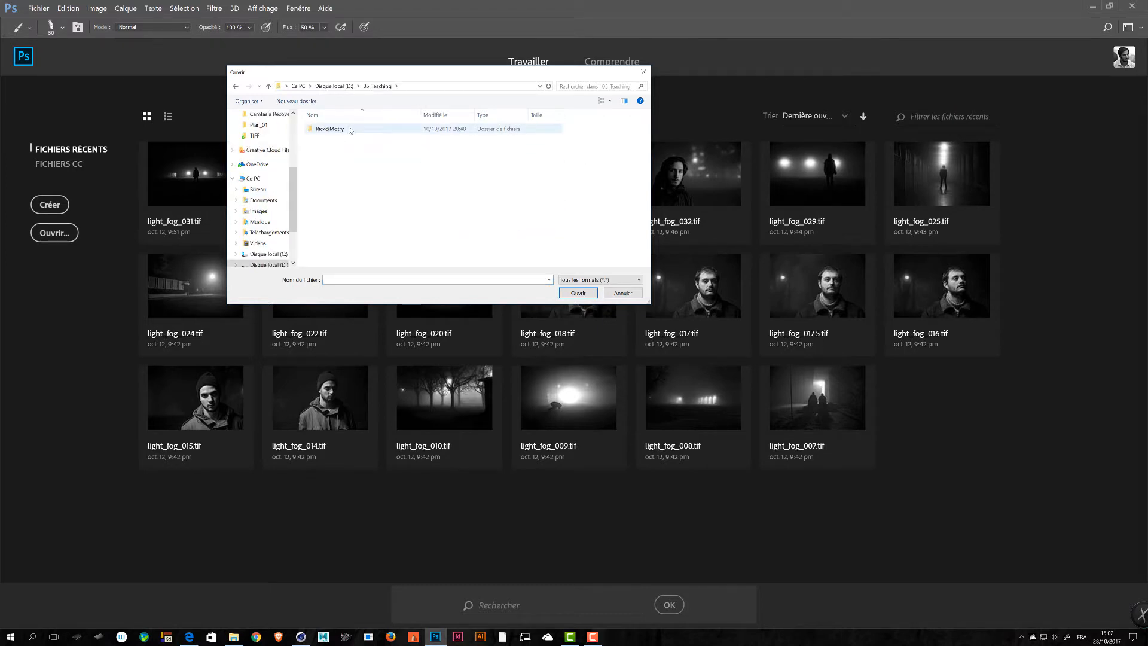
double_click(338, 129)
double_click(349, 159)
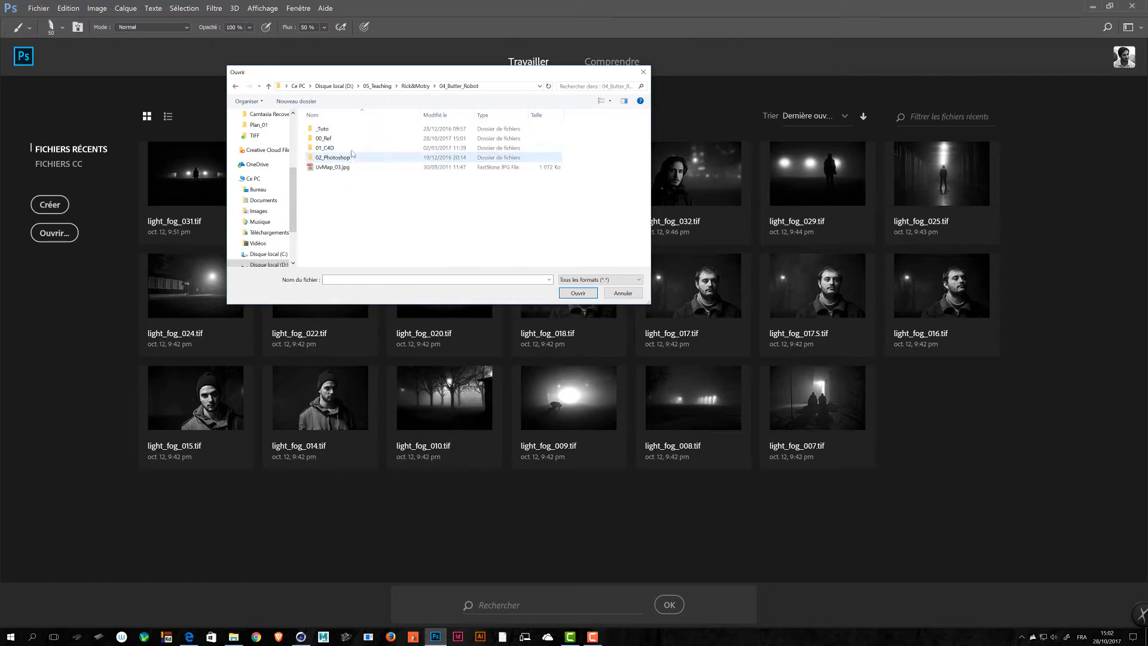
double_click(353, 130)
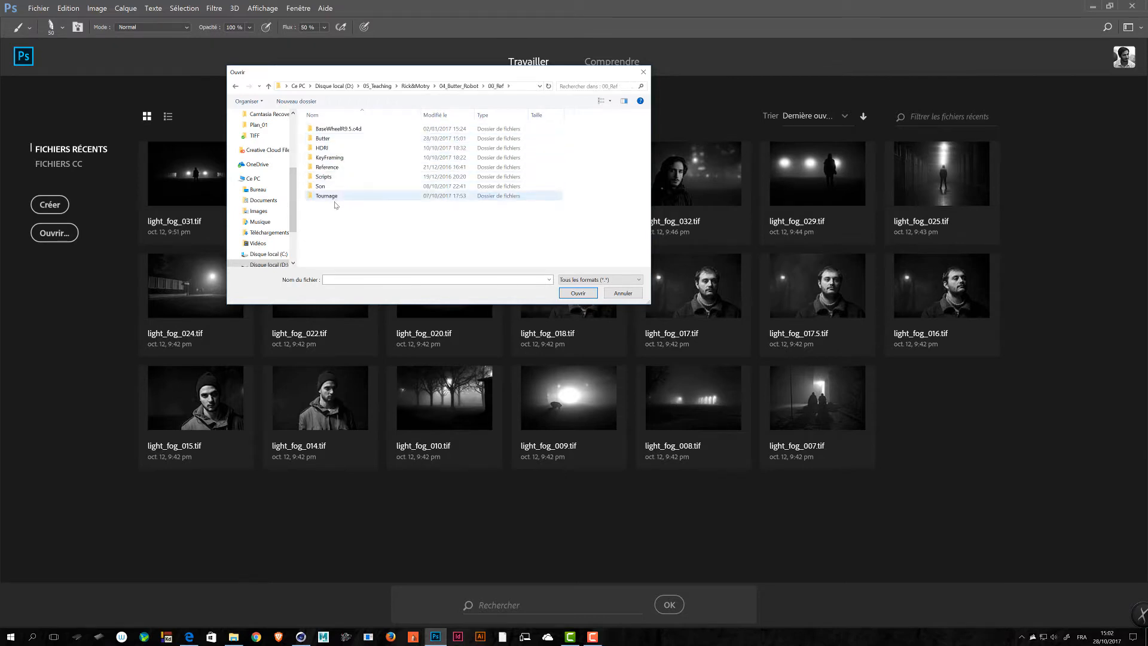
- Open butter.jpg from the Butter folder and accept the colour profile prompt
left_click(344, 140)
double_click(343, 138)
left_click(350, 144)
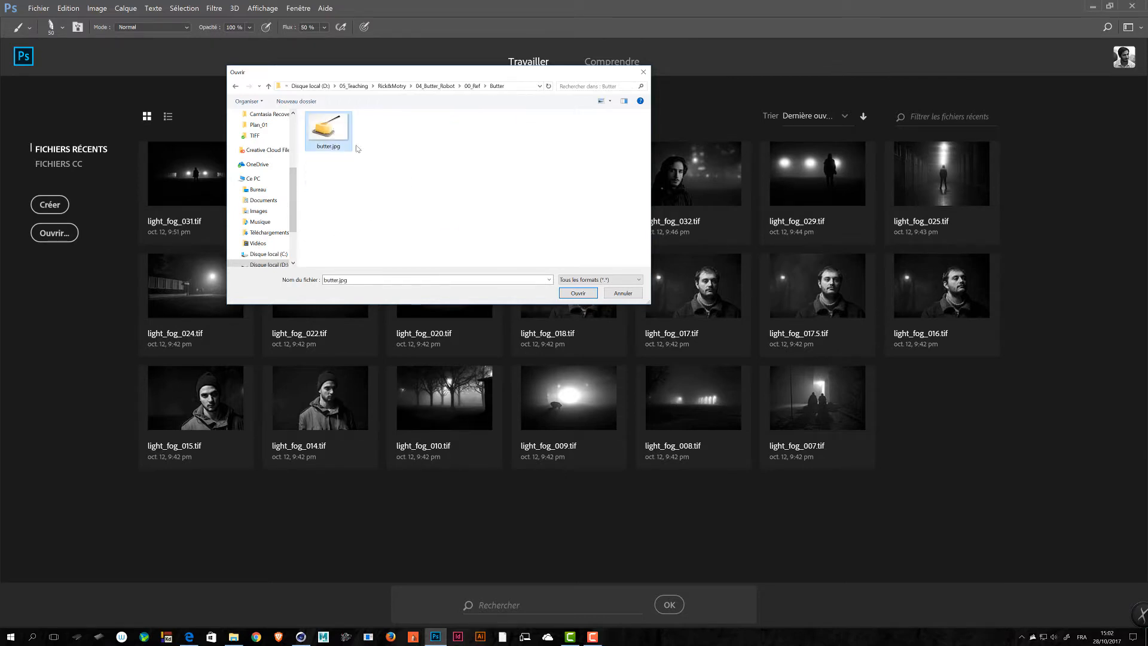
left_click(564, 294)
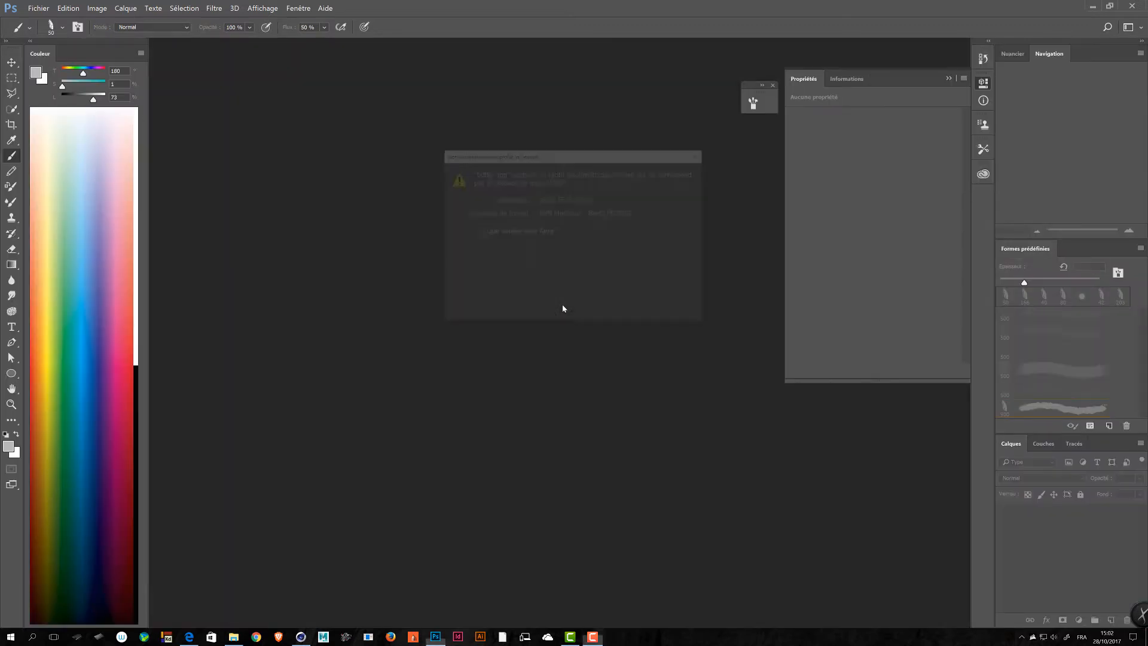
left_click(623, 314)
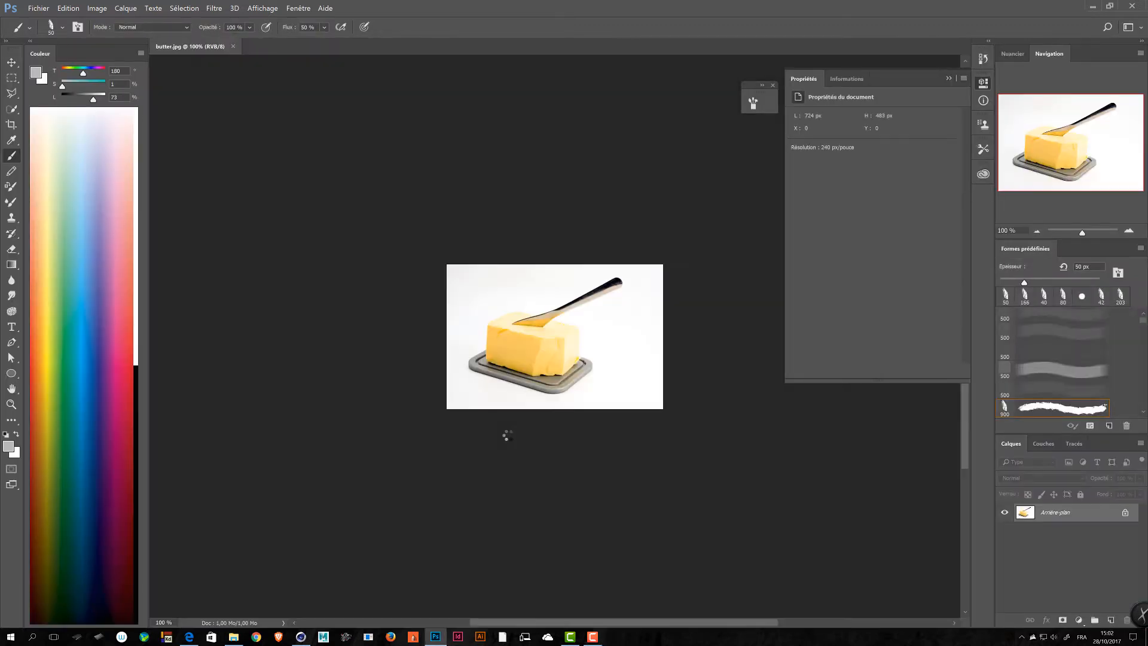
- Sample the light yellow on top of the butter as the foreground colour with the Eyedropper and inspect its colour values
key("i")
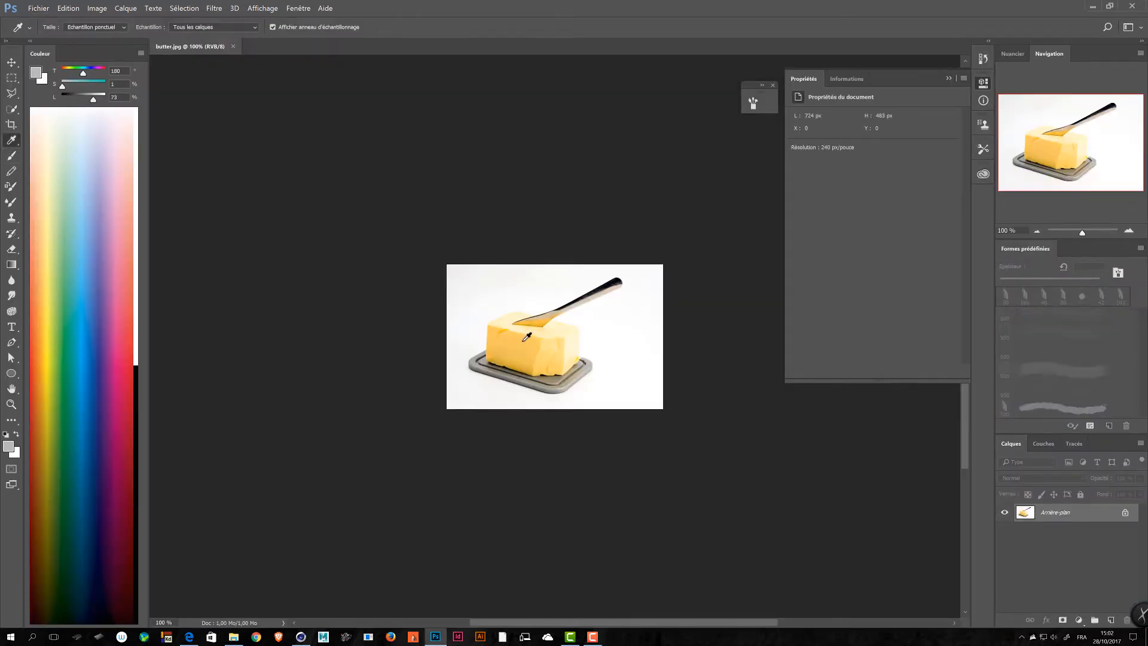
left_click_drag(540, 331, 540, 328)
left_click(9, 448)
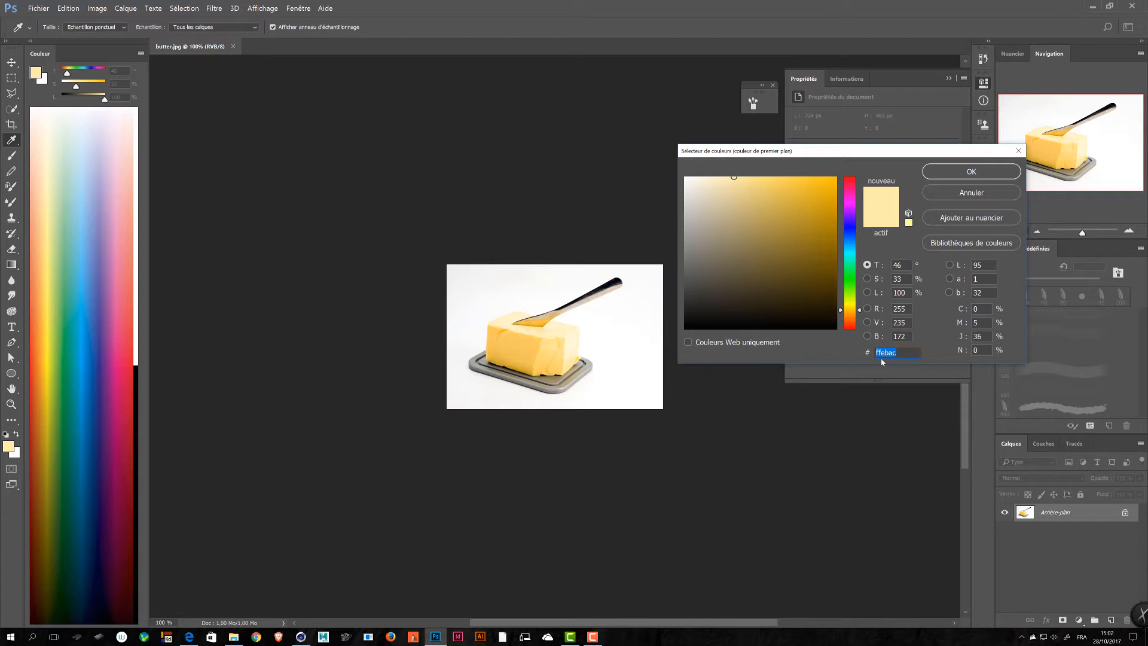
left_click(963, 173)
- Return to Cinema 4D, open the colour selector for Big_Butter's colour, switch it to RGB mode and enlarge it slightly
key("alt+Tab")
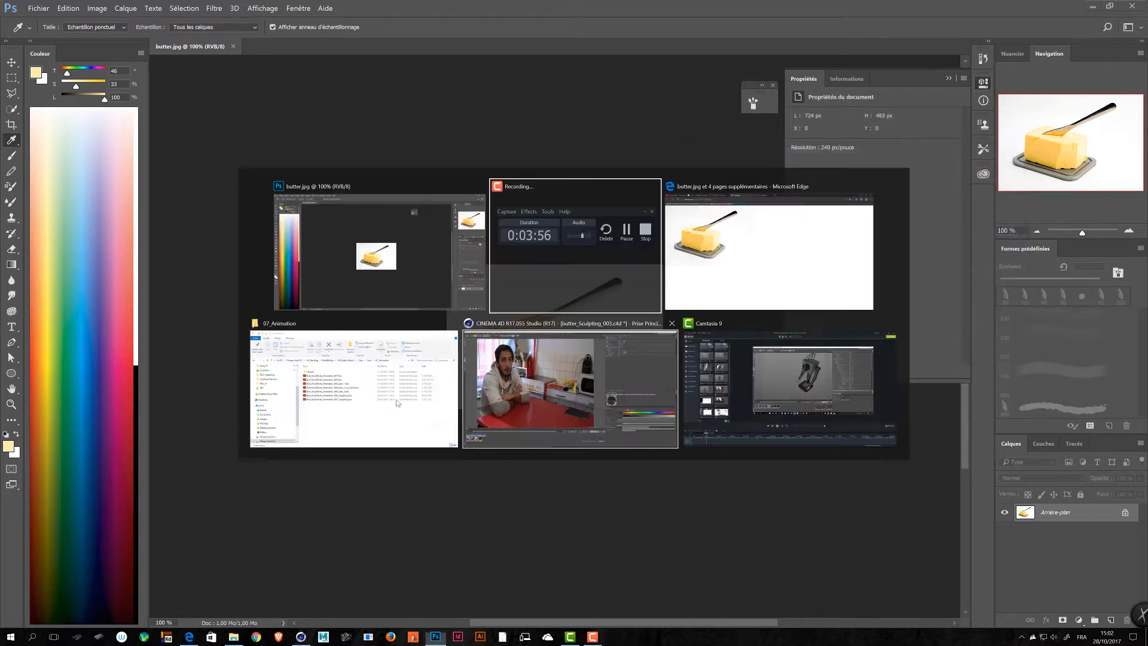
left_click(555, 404)
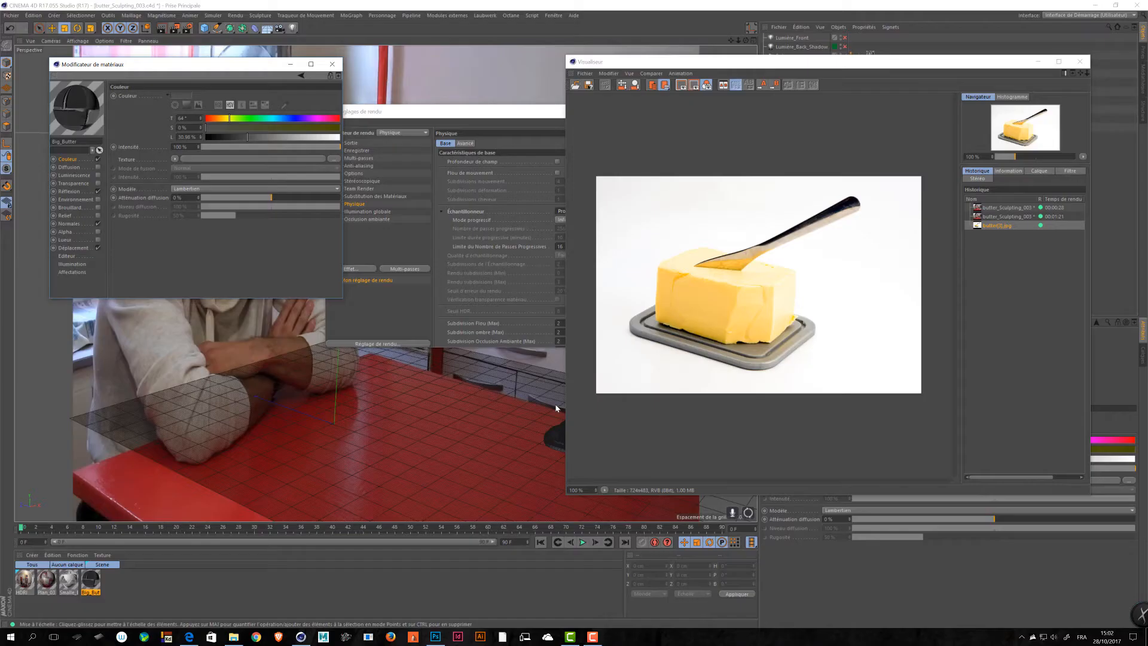
left_click(181, 96)
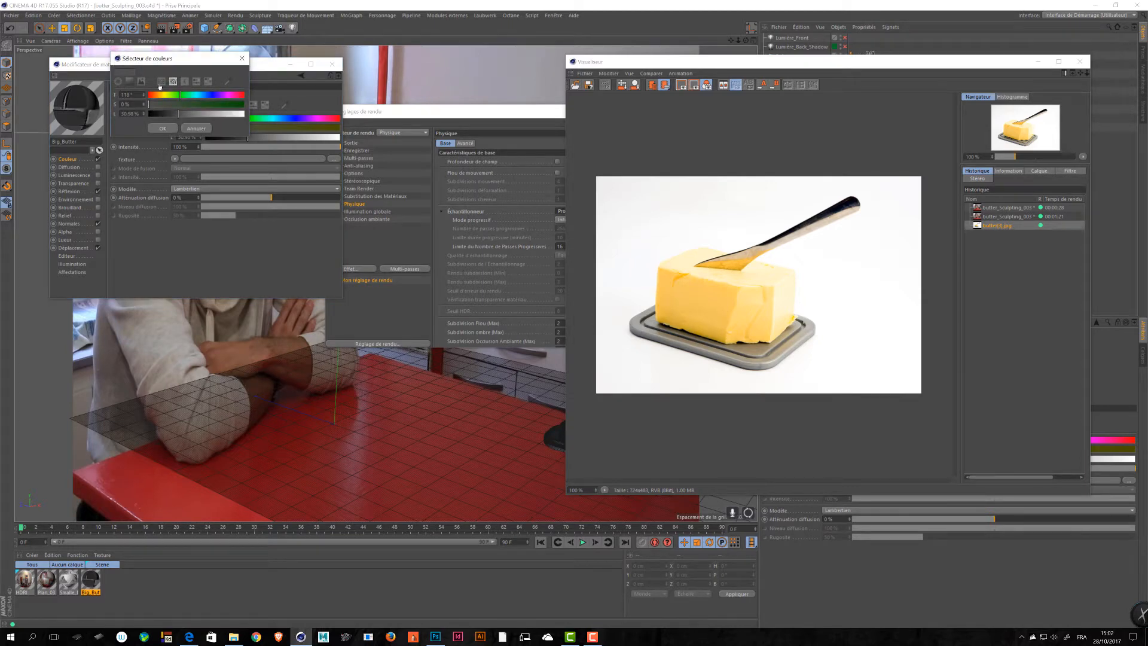
left_click(160, 81)
double_click(133, 95)
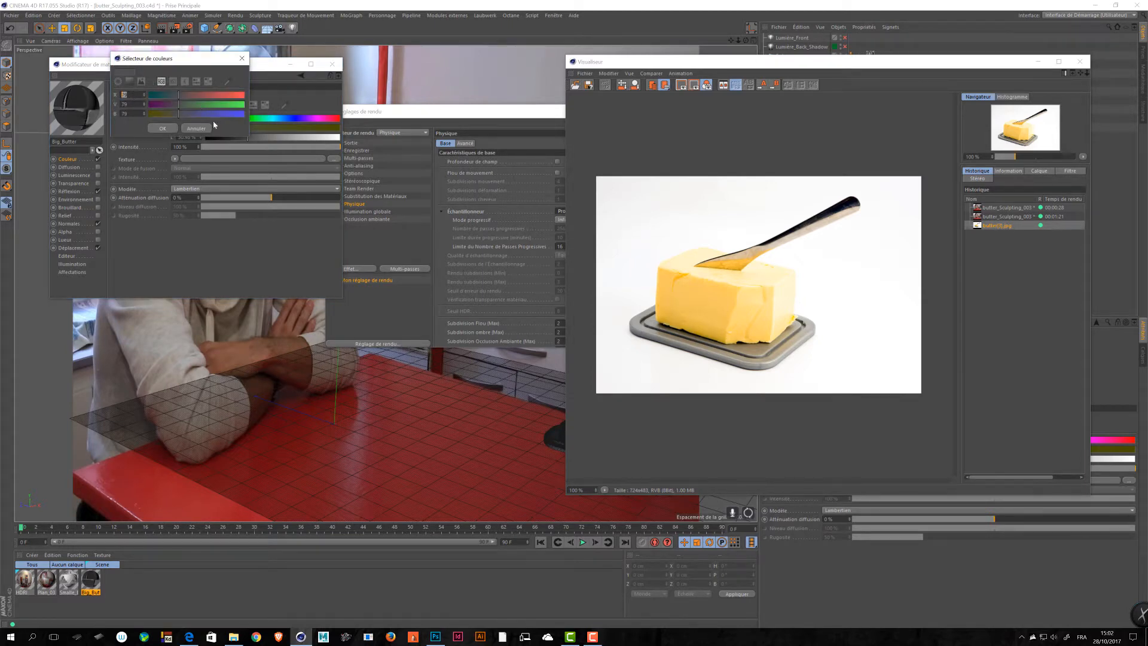
left_click_drag(248, 137, 257, 150)
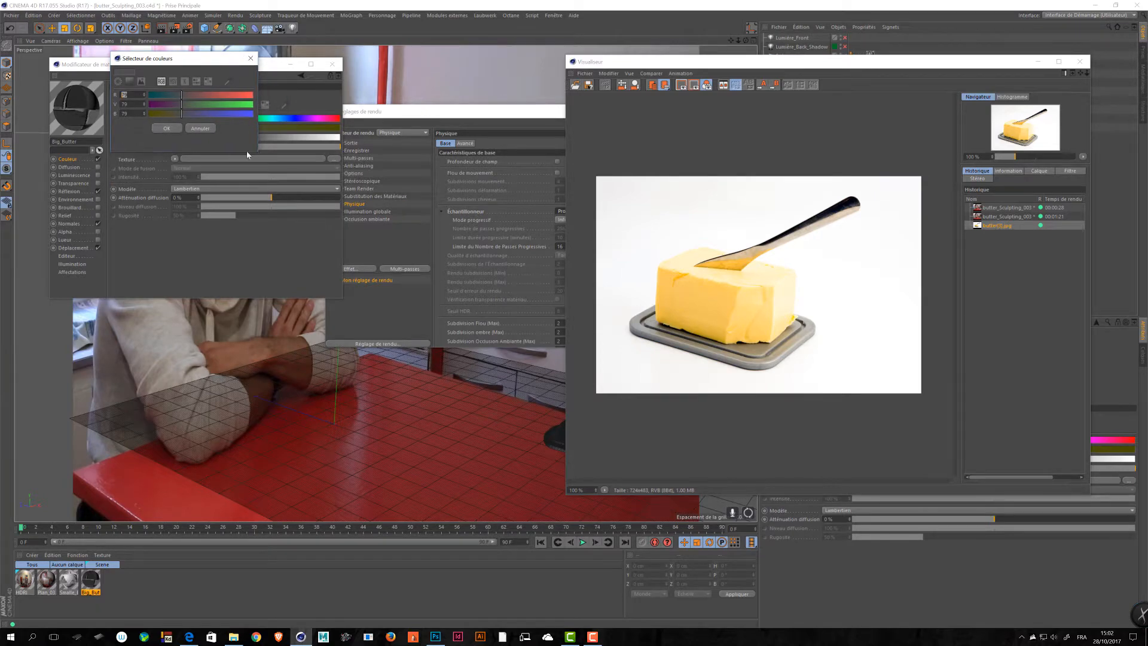
- Switch to Photoshop and open the colour picker for the sampled foreground colour to read its RGB values
key("alt+Tab")
left_click(526, 282)
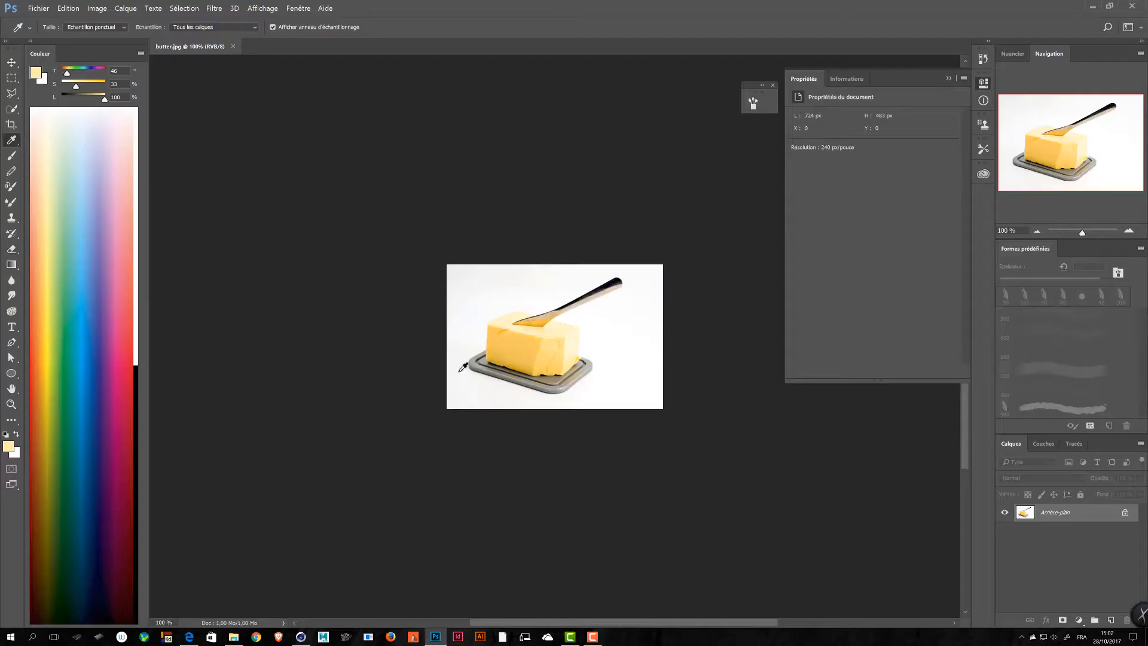
left_click(9, 447)
left_click_drag(908, 306, 891, 308)
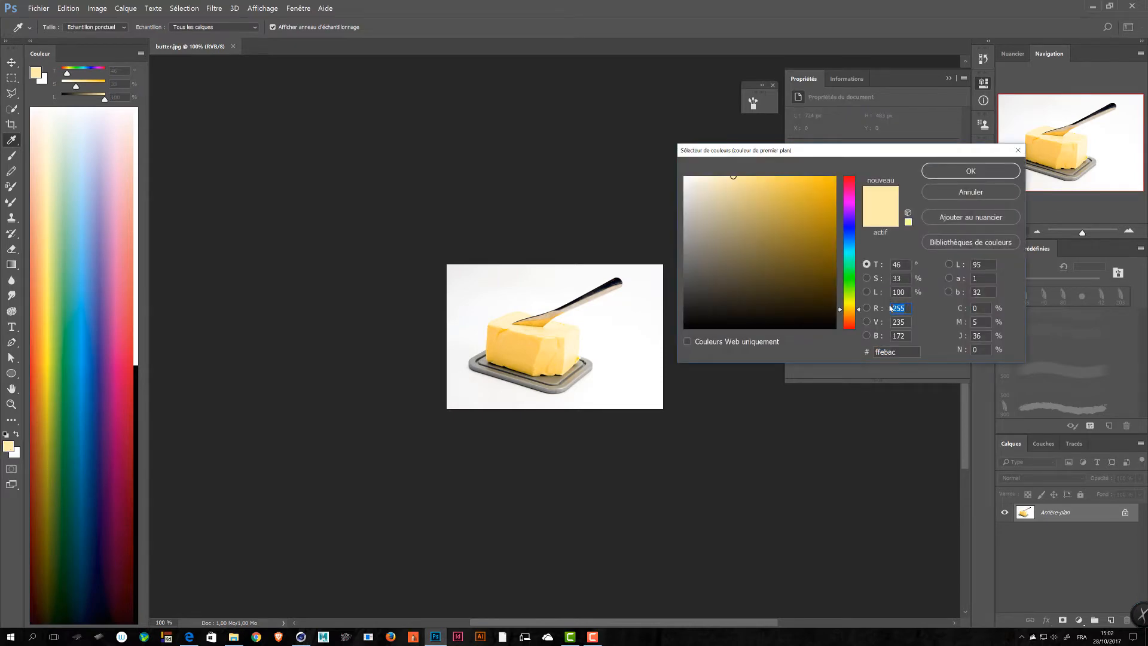
- Return to Cinema 4D and set Big_Butter's colour to RGB 255, 235, 172
key("alt+Tab")
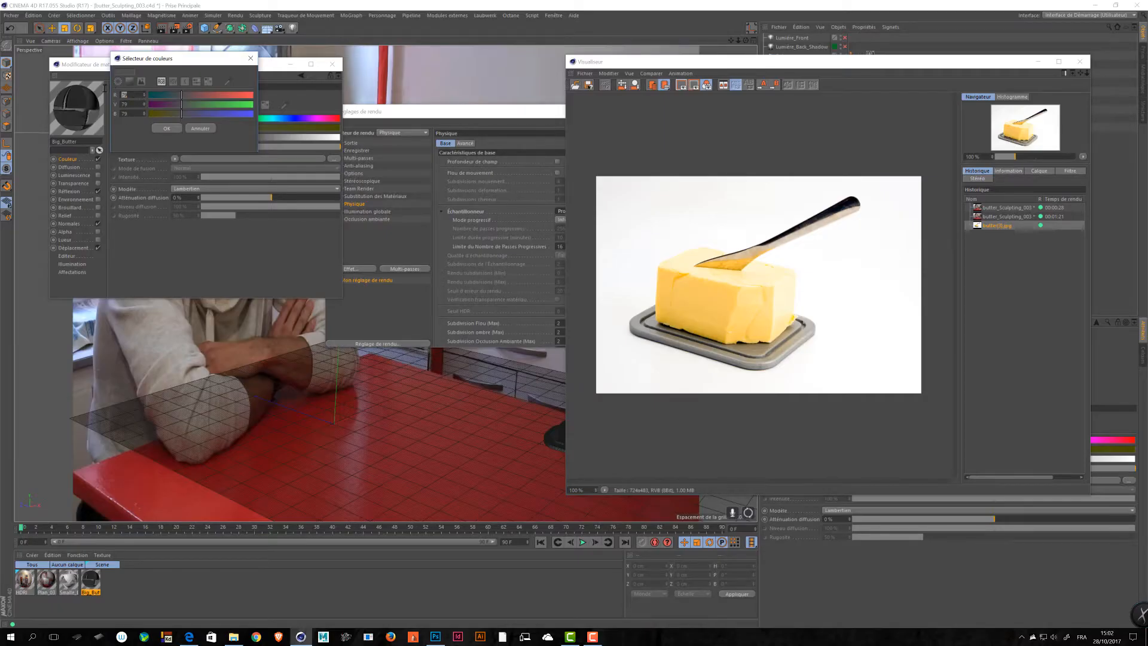
type("255")
key("Tab")
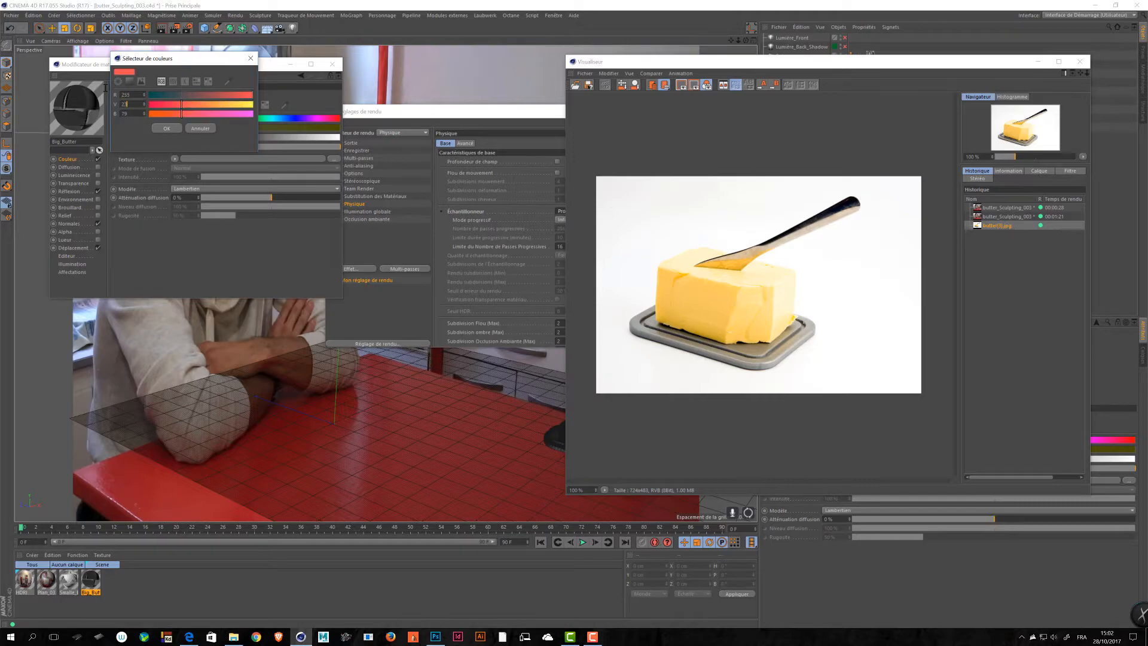
key("alt+Tab")
key("alt+Tab")
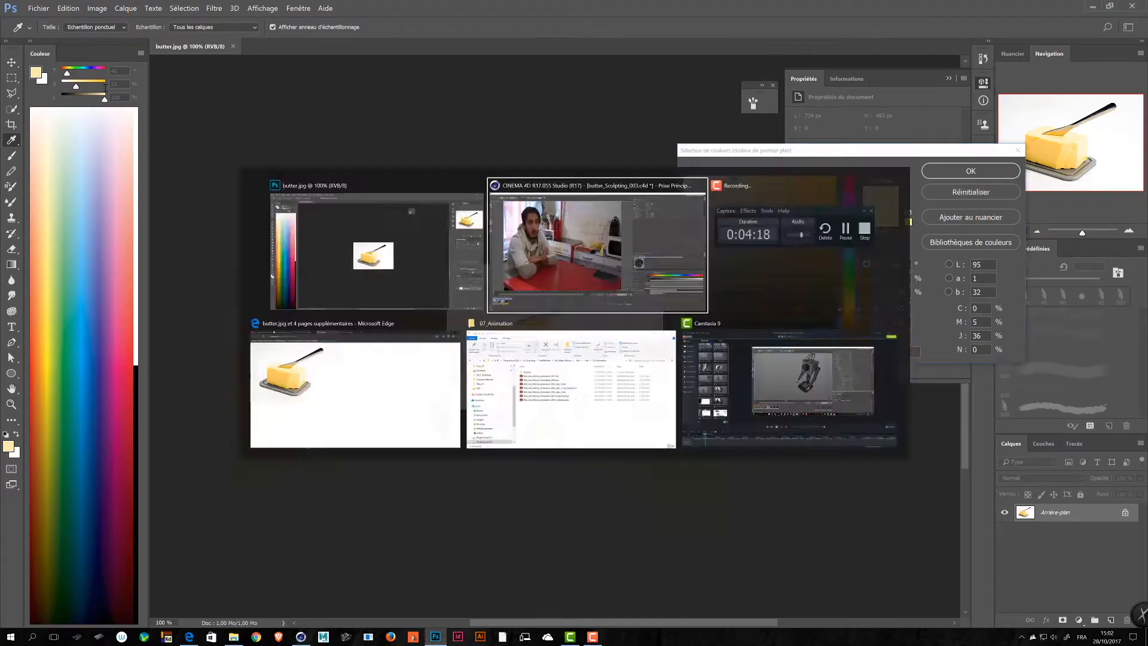
key("Tab")
type("1")
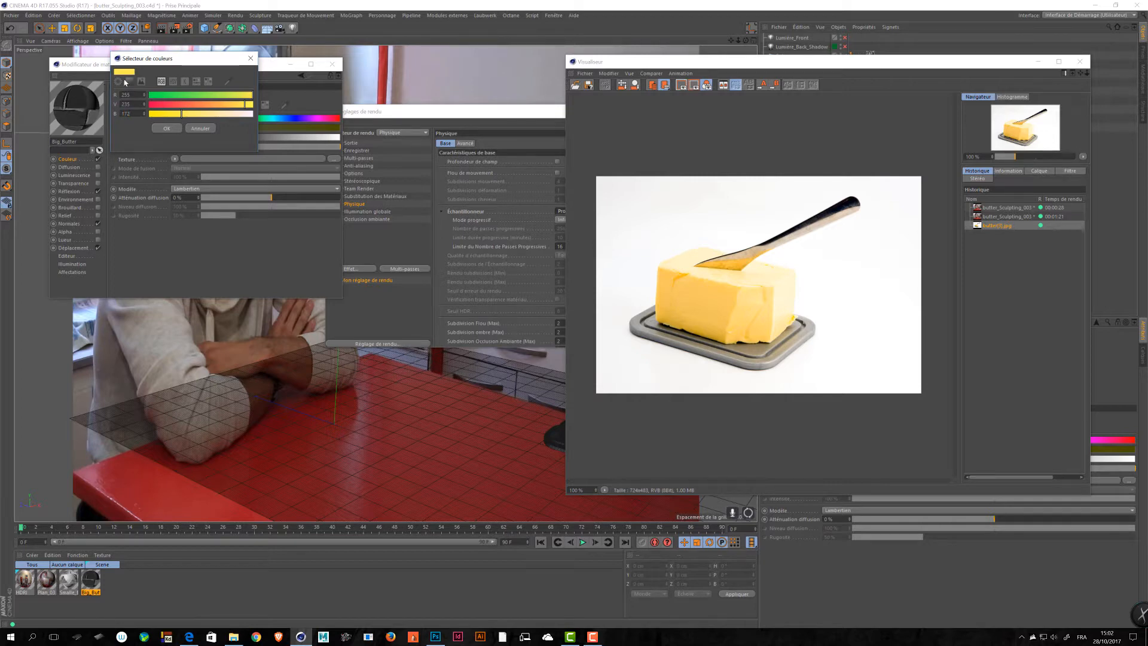
key("Return")
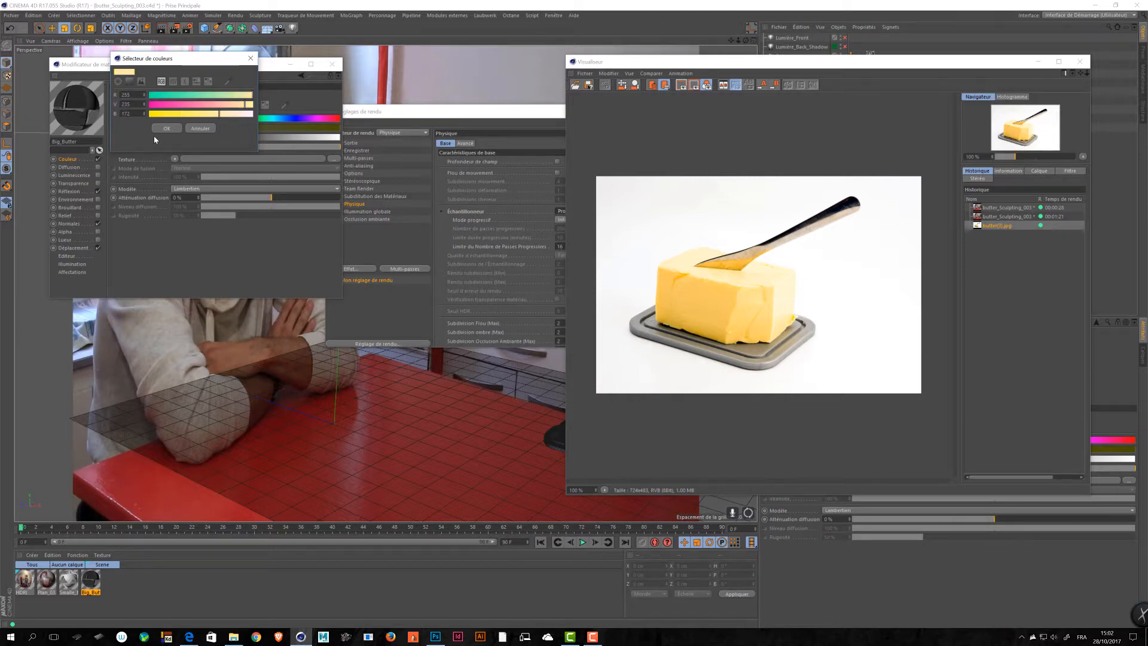
key("Return")
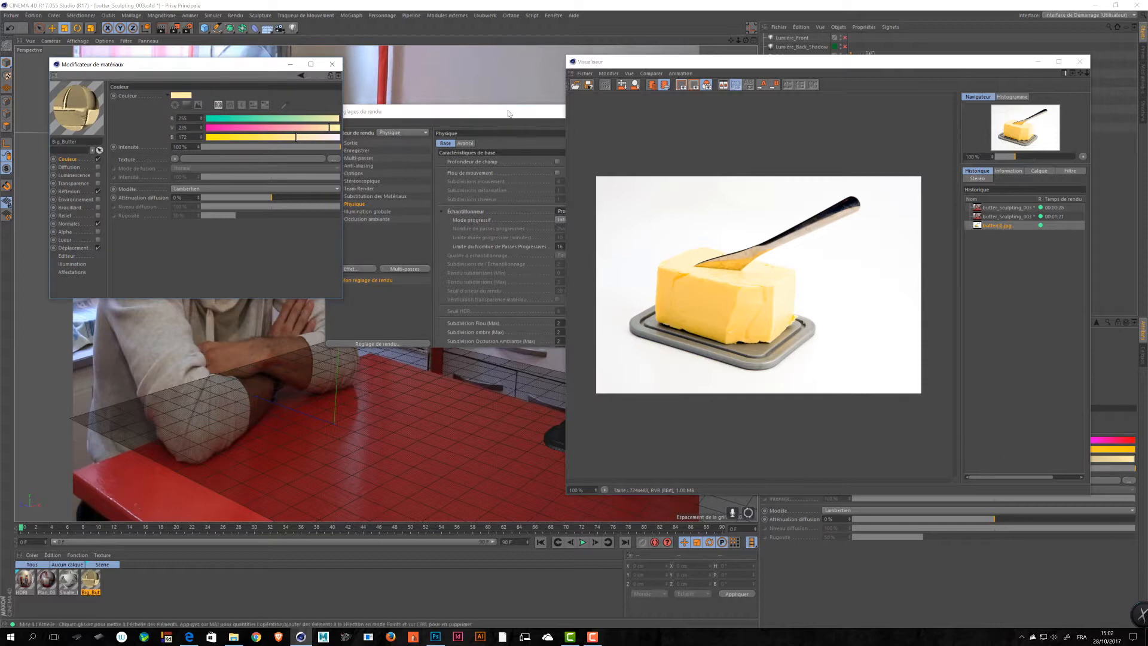
- Close the render settings and the picture viewer holding the butter reference photo
left_click(454, 111)
left_click(579, 115)
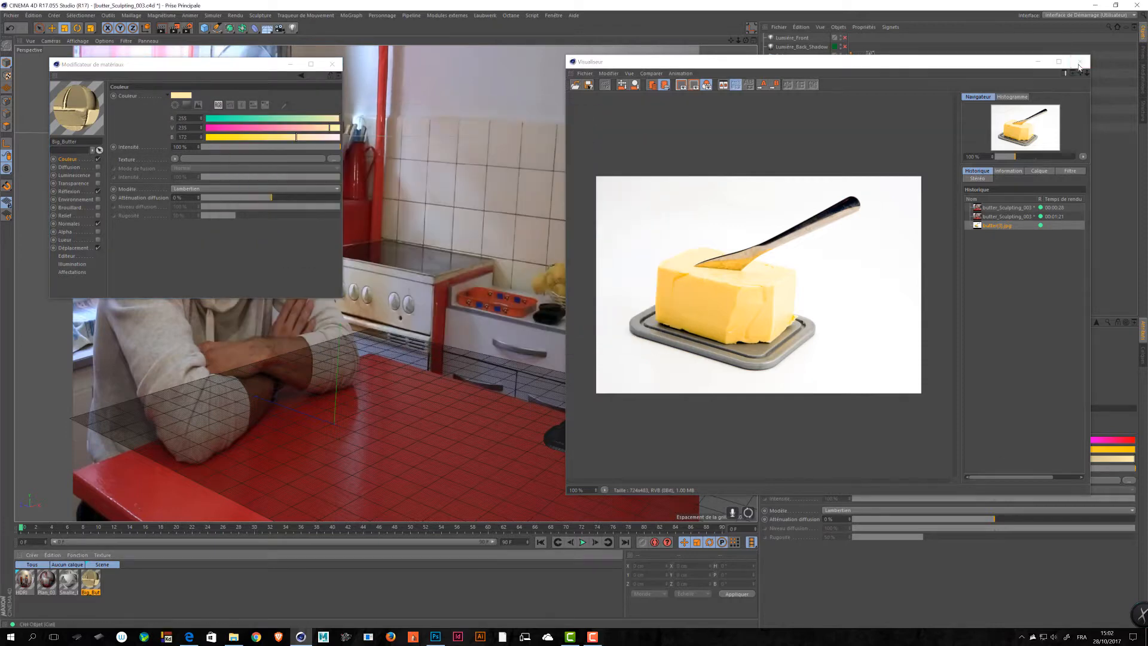
left_click(1080, 61)
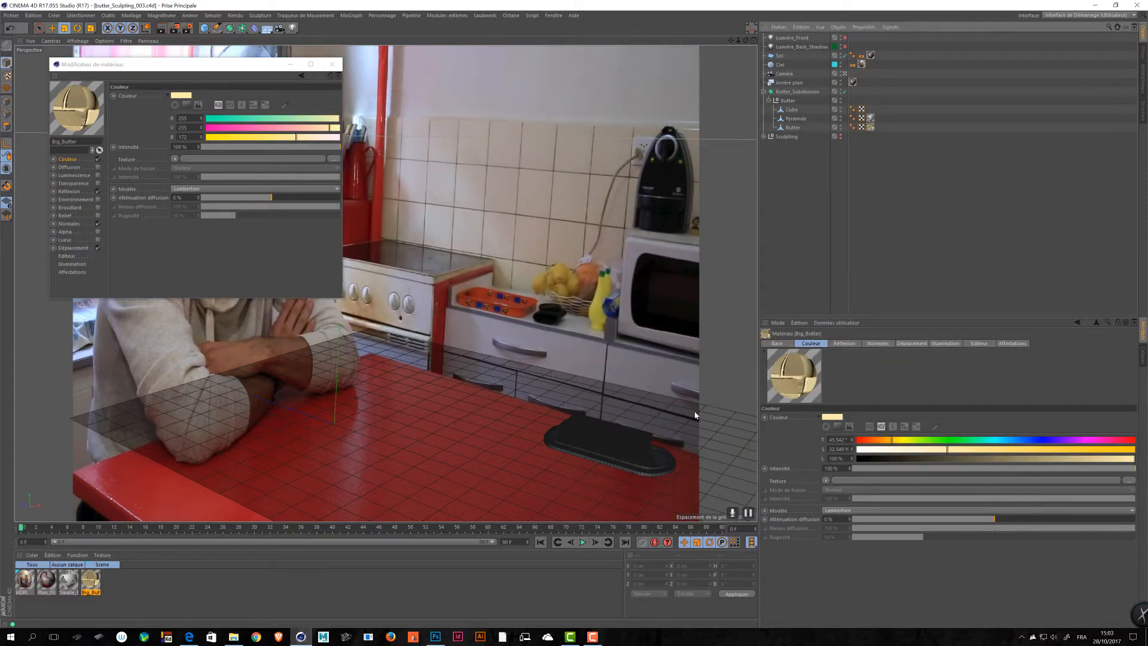
- Leave the scene camera's view and frame the butter dish up close from a free perspective angle
left_click(845, 74)
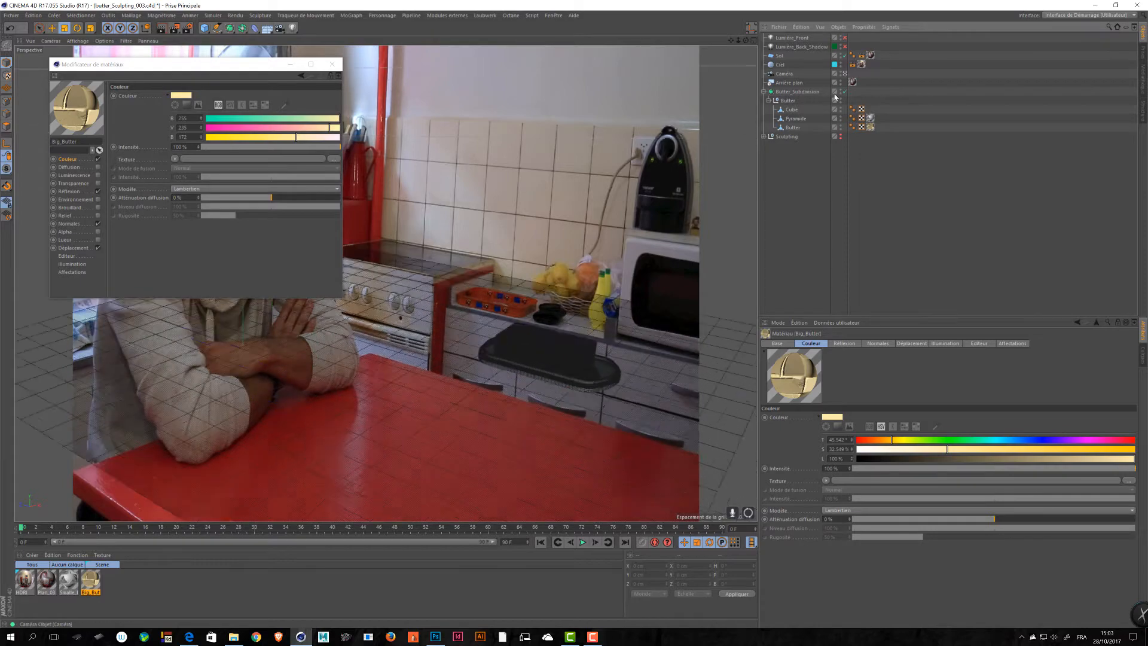
middle_click_drag(431, 294, 542, 375, "alt")
right_click_drag(542, 375, 316, 247, "alt")
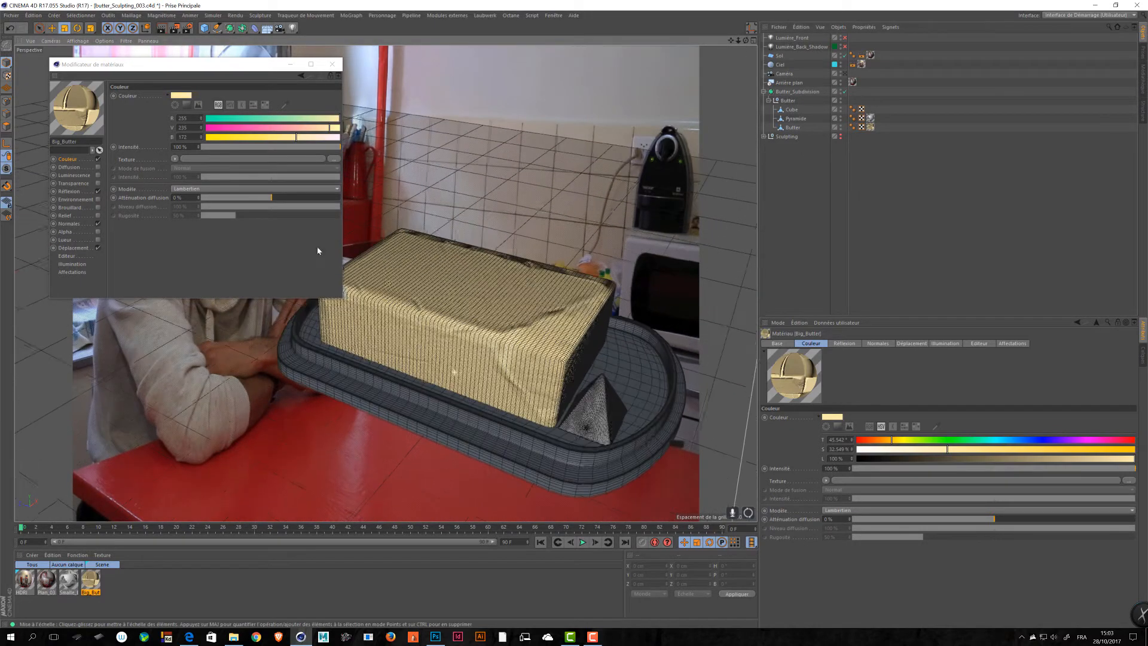
left_click_drag(317, 247, 307, 244, "alt")
- Start an interactive render region, resize it to cover the whole butter dish, and move the material editor clear of it
key("alt+r")
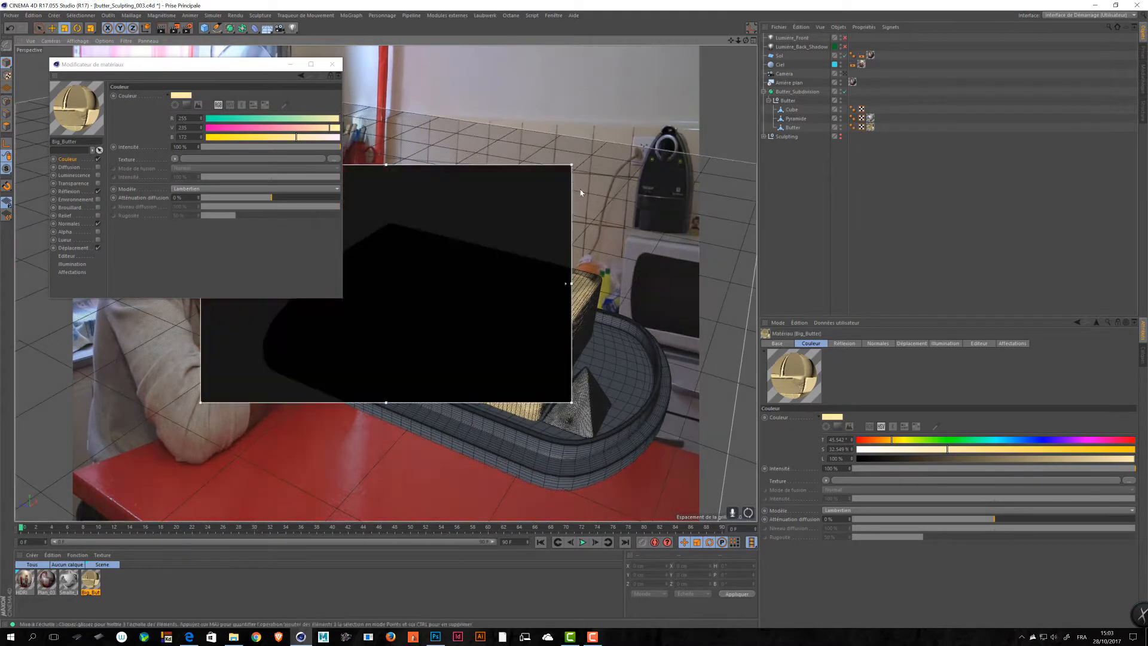
left_click_drag(572, 167, 715, 206)
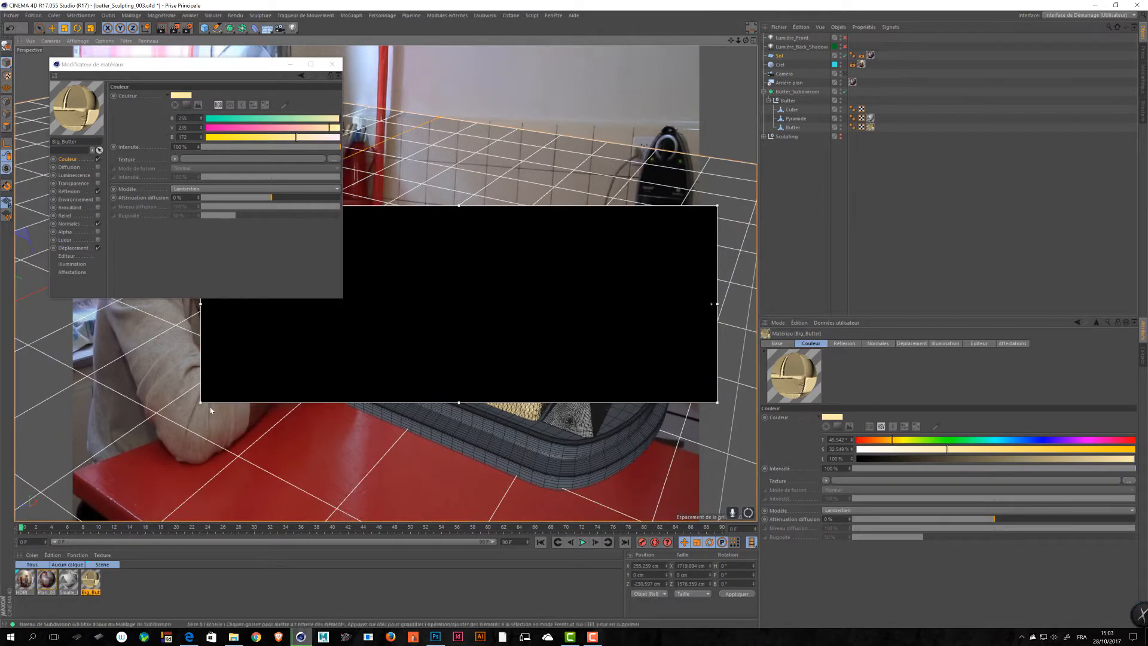
left_click_drag(202, 402, 217, 513)
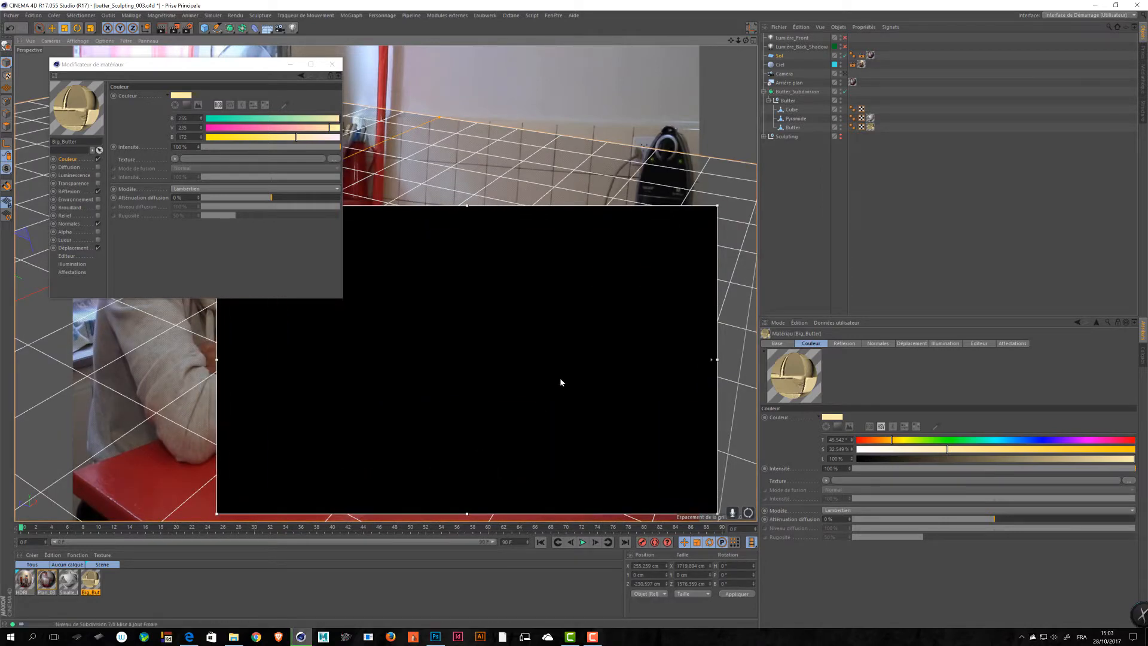
left_click_drag(209, 66, 999, 186)
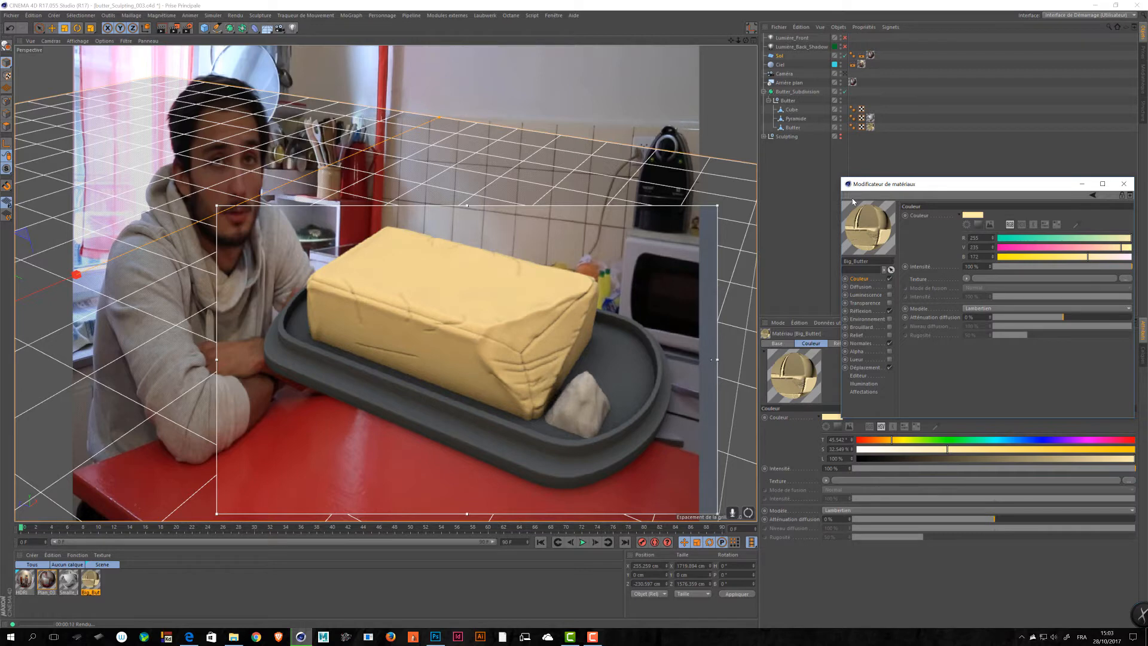
right_click(859, 279)
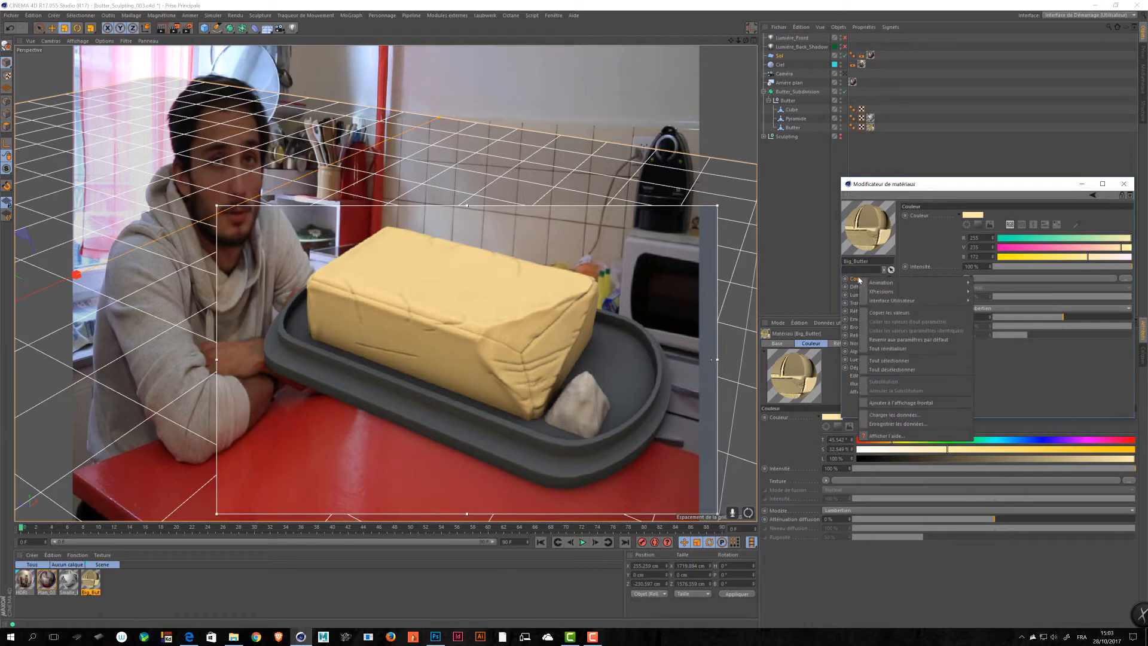
left_click(923, 243)
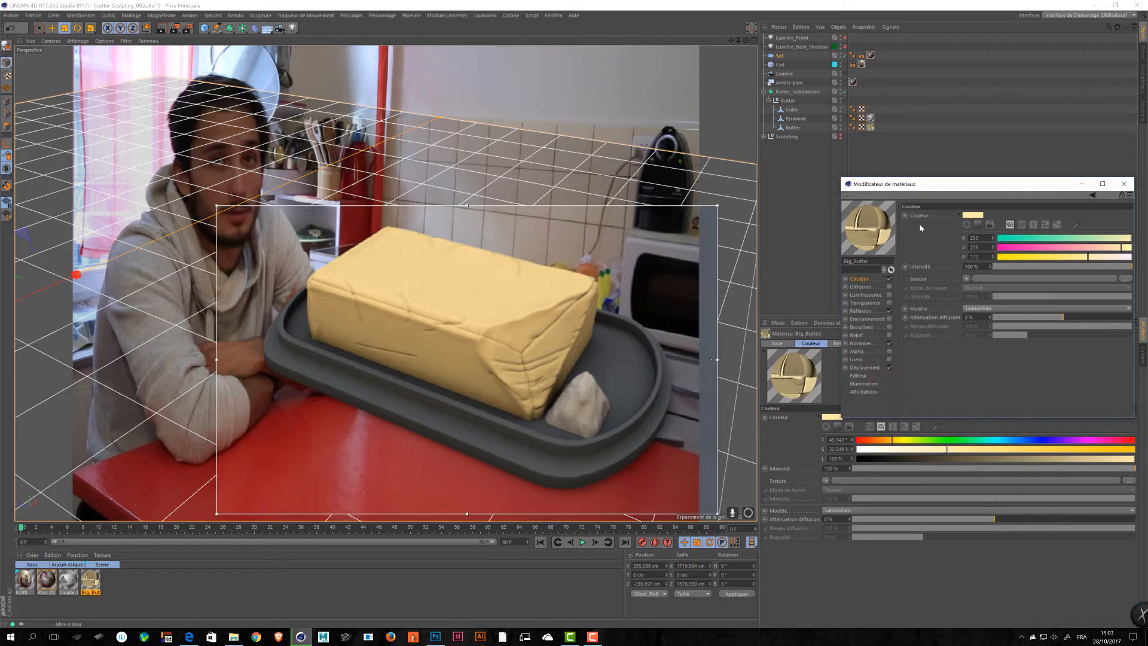
left_click(950, 217)
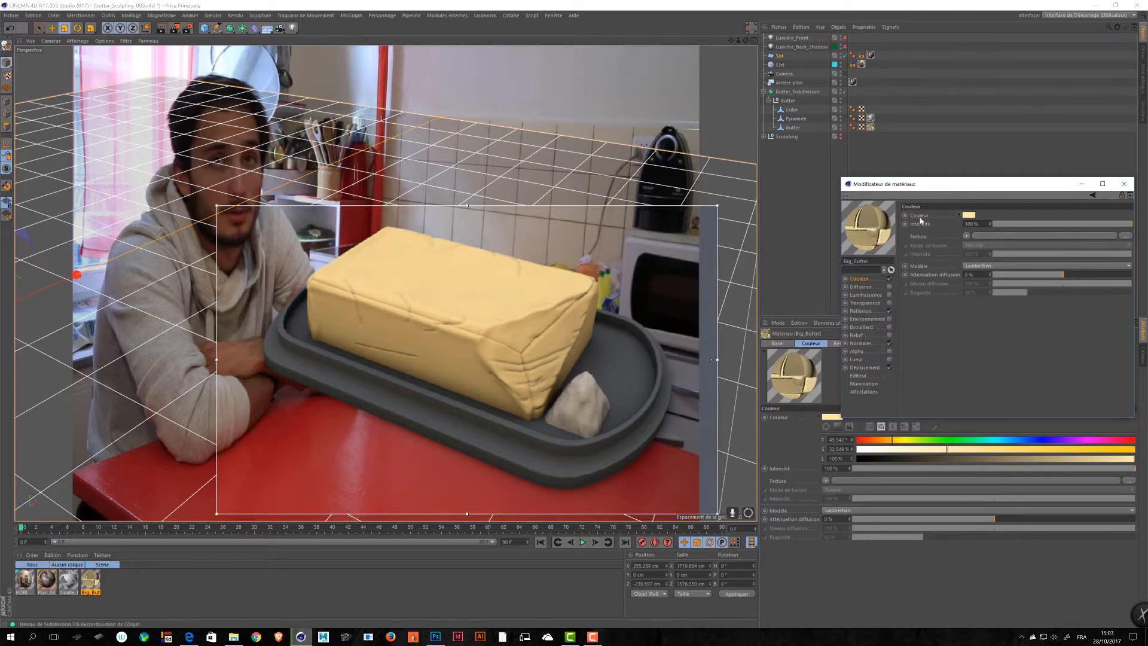
right_click(924, 215)
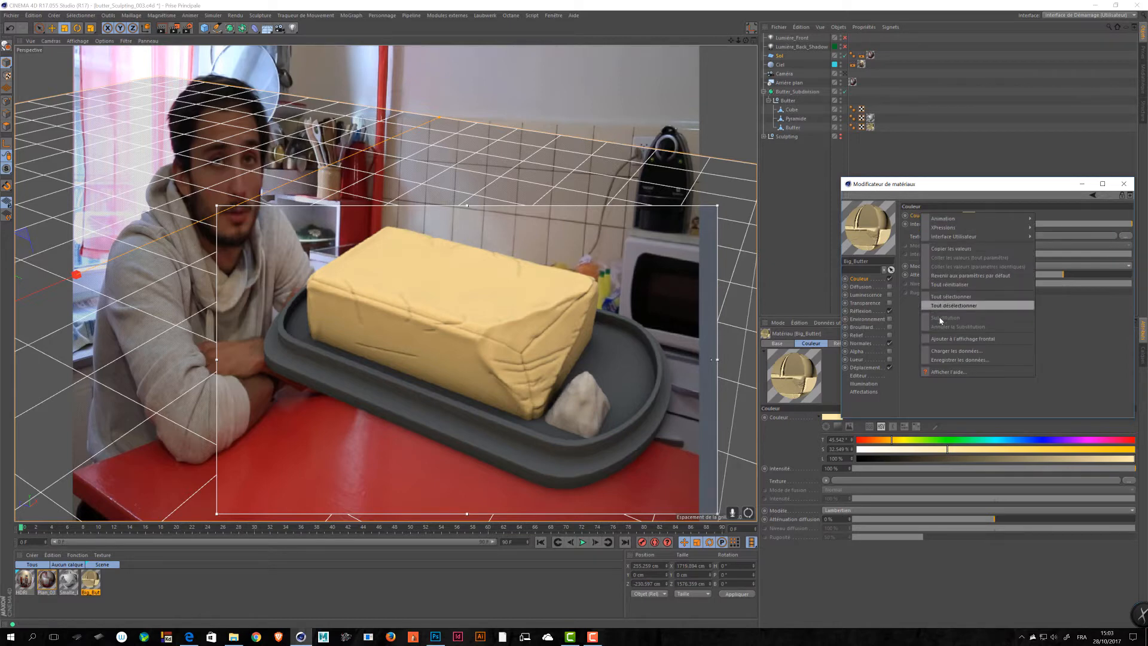
left_click(909, 328)
- Set the Smalle_Butter material's colour to RGB 255, 235, 172, moving the material editor closer to the viewport
left_click(73, 579)
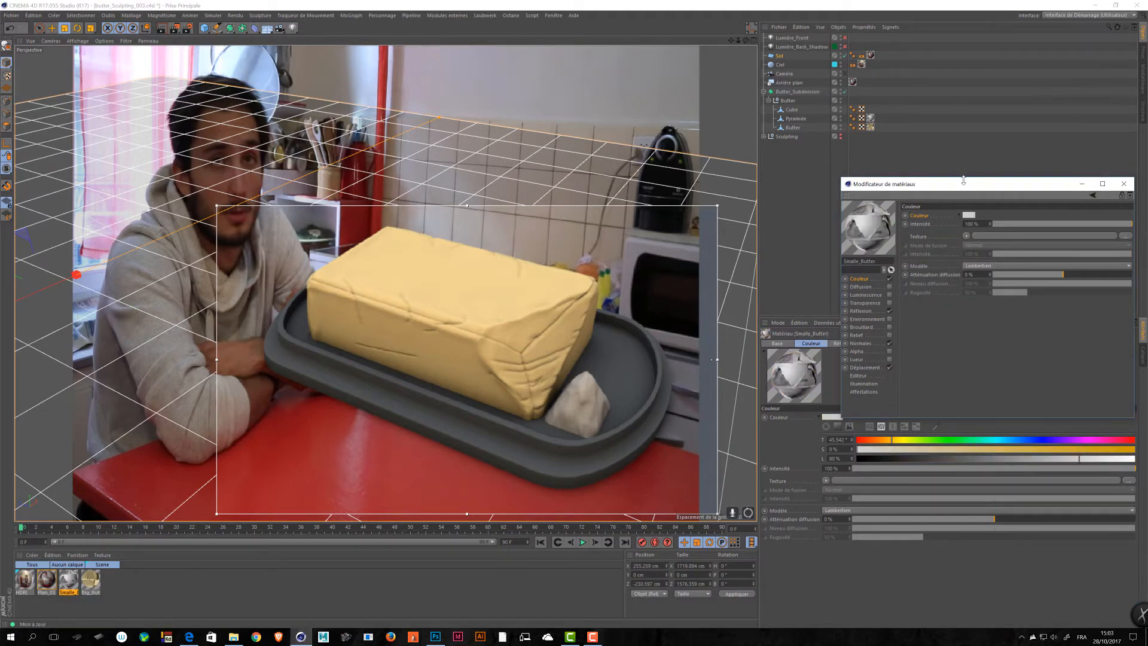
left_click_drag(964, 184, 799, 183)
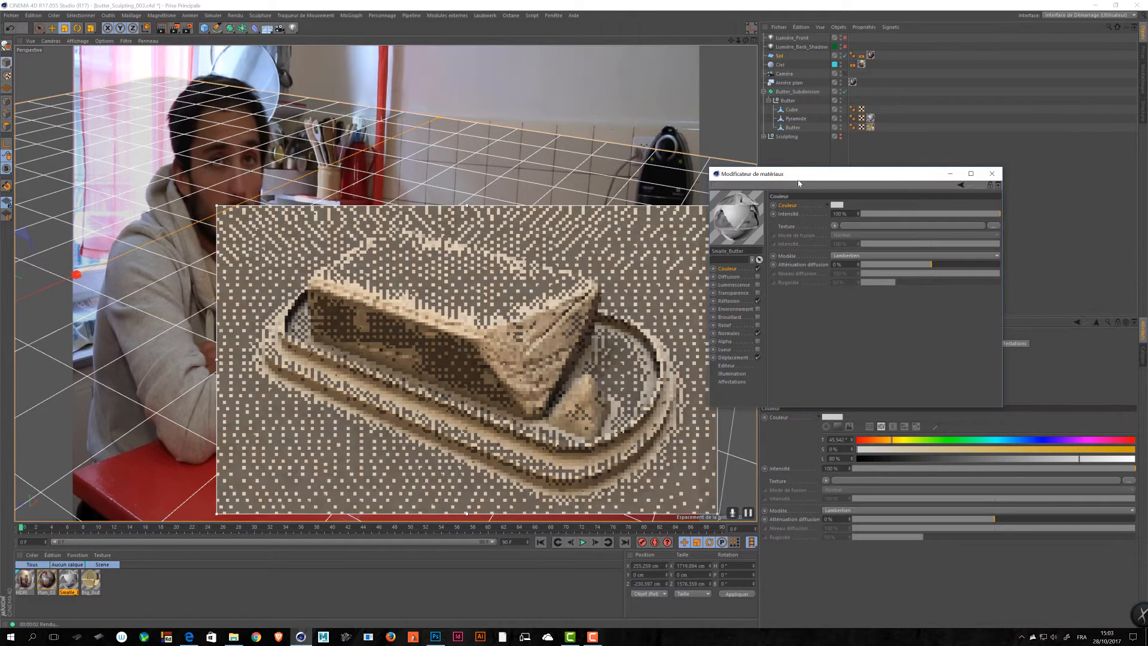
left_click(834, 204)
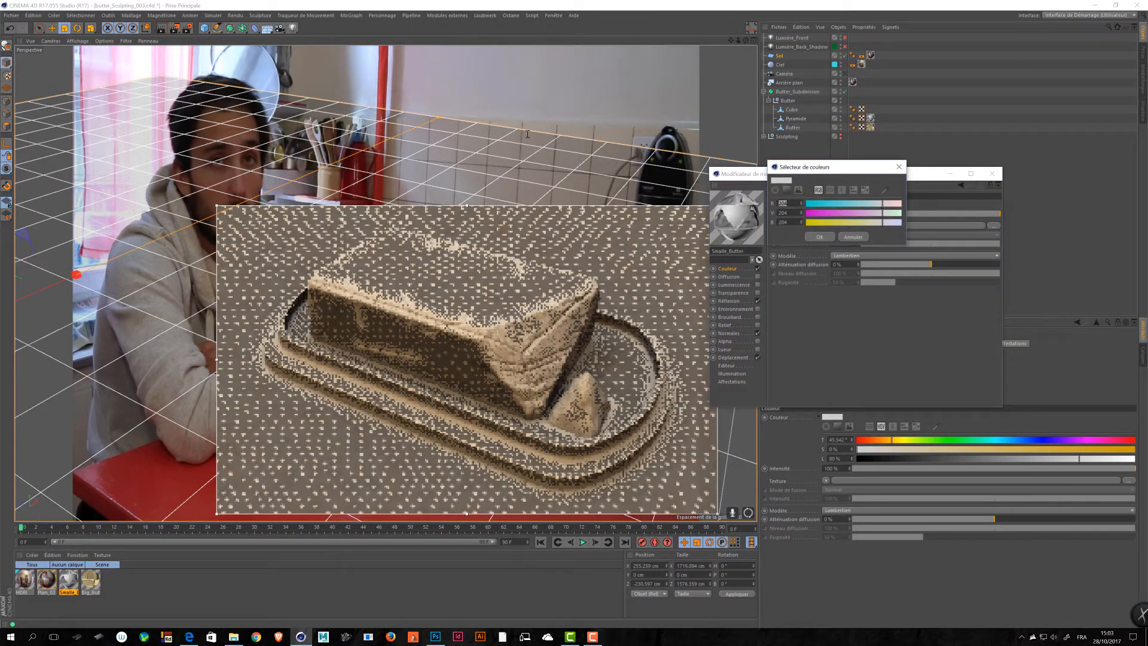
type("255")
key("Tab")
type("23")
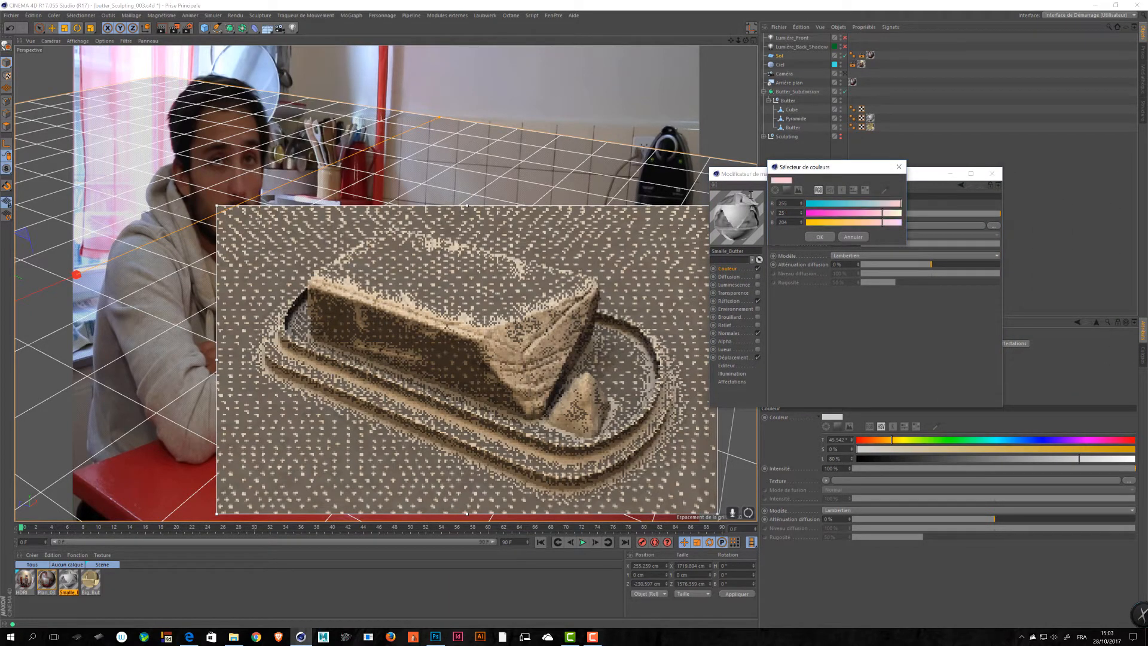
type("5")
key("Tab")
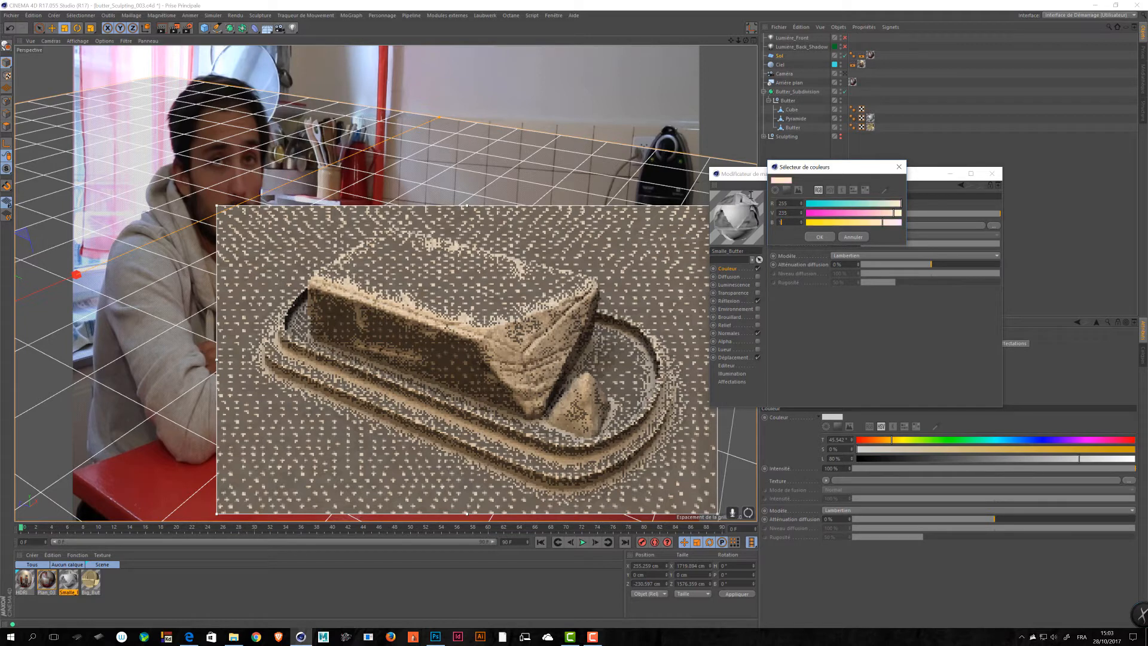
key("Return")
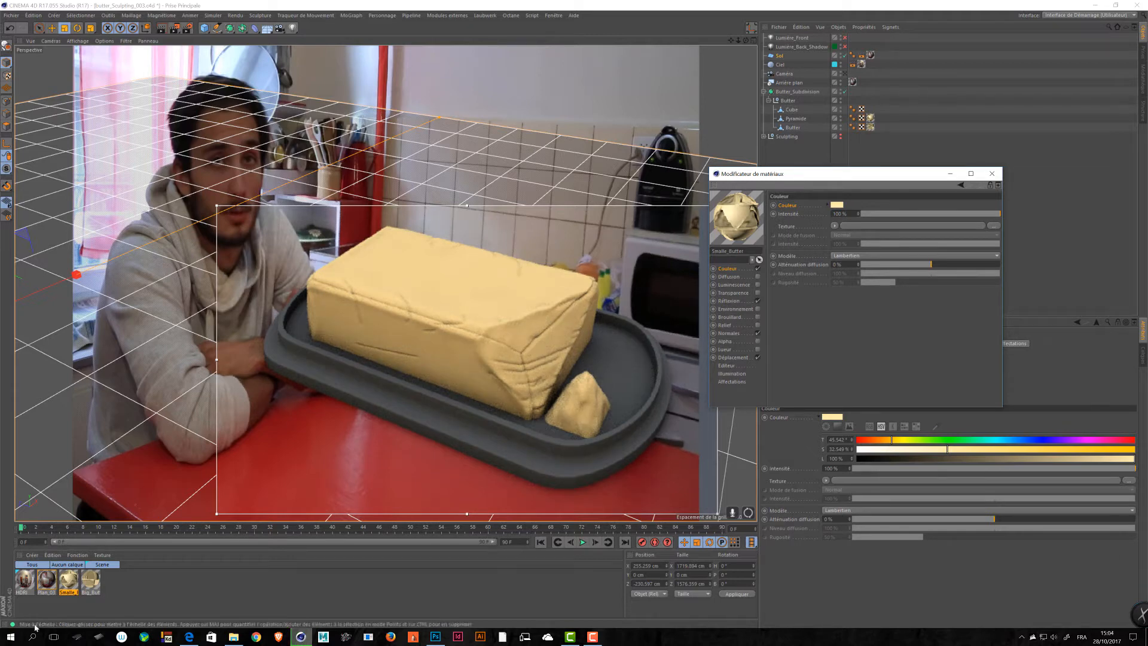
- Add a Beckmann layer to the reflection channel of the Big_Butter material
left_click(90, 579)
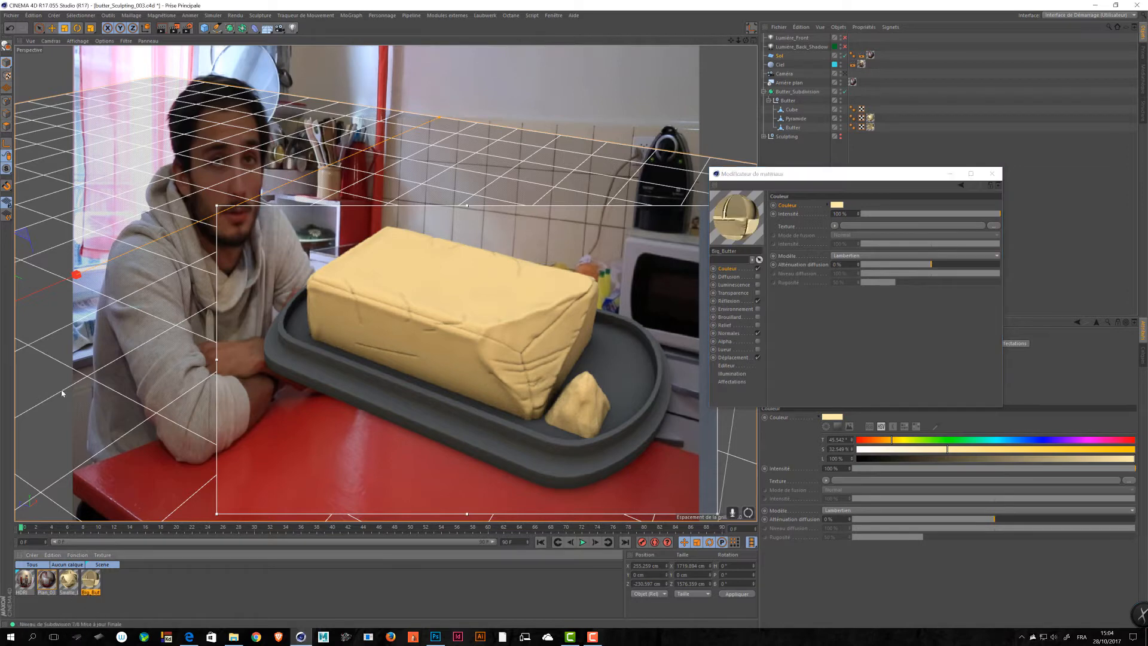
left_click(728, 301)
left_click(783, 223)
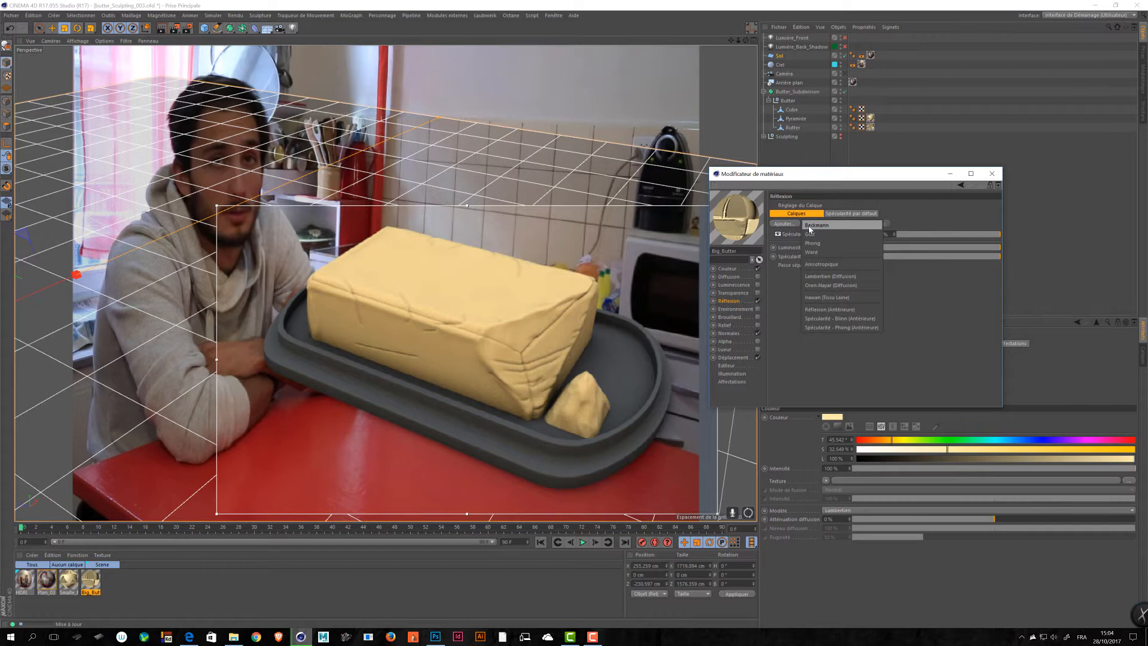
left_click(810, 225)
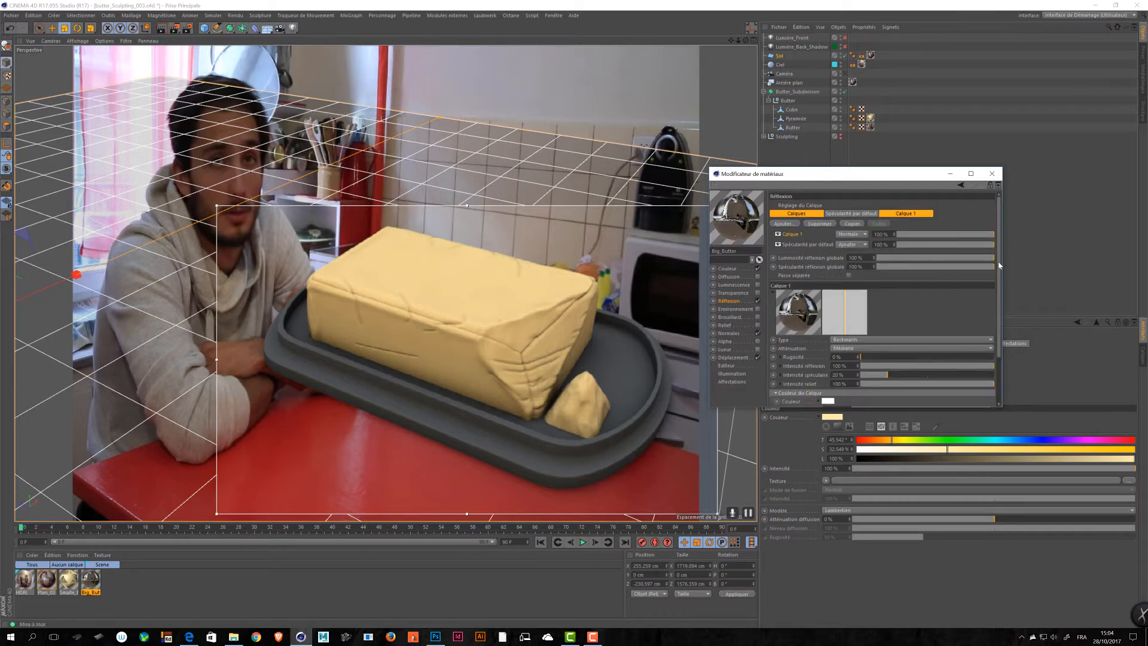
- Enlarge the material editor and set the Beckmann layer's Fresnel to Diélectrique
scroll(1000, 279, "down", 1)
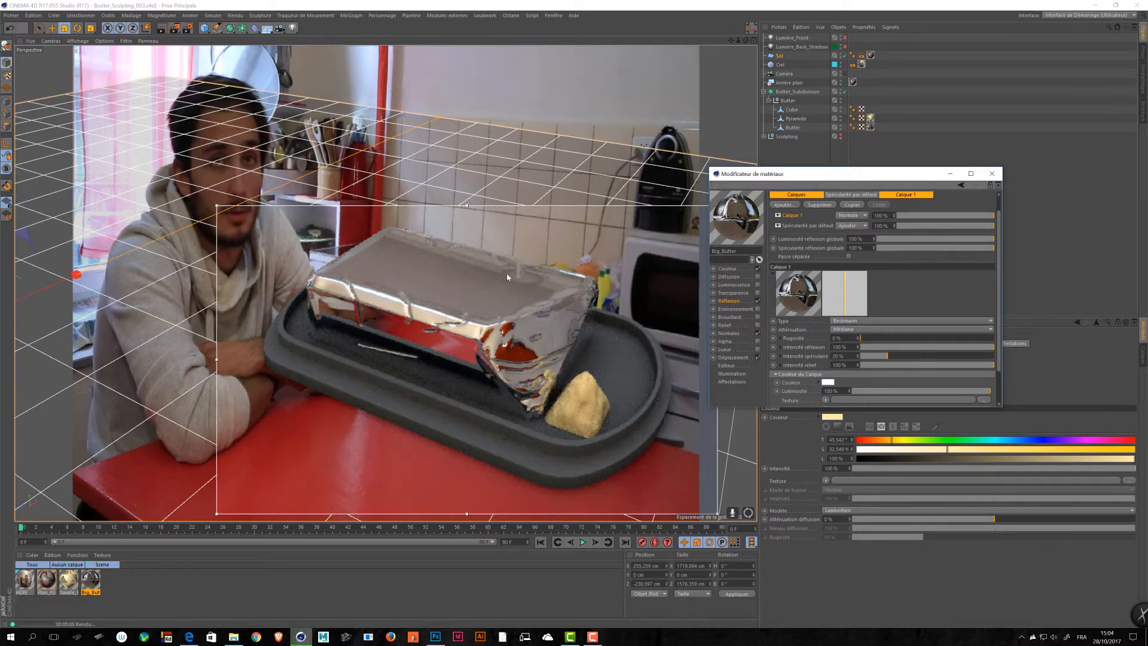
scroll(998, 310, "down", 2)
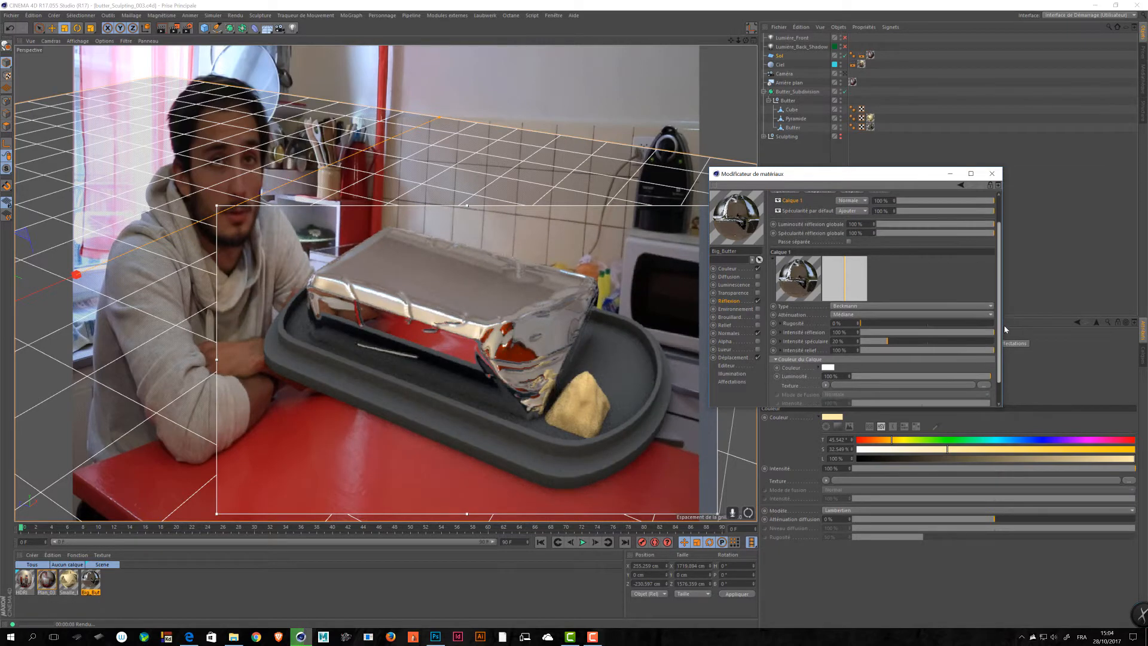
left_click_drag(987, 409, 987, 501)
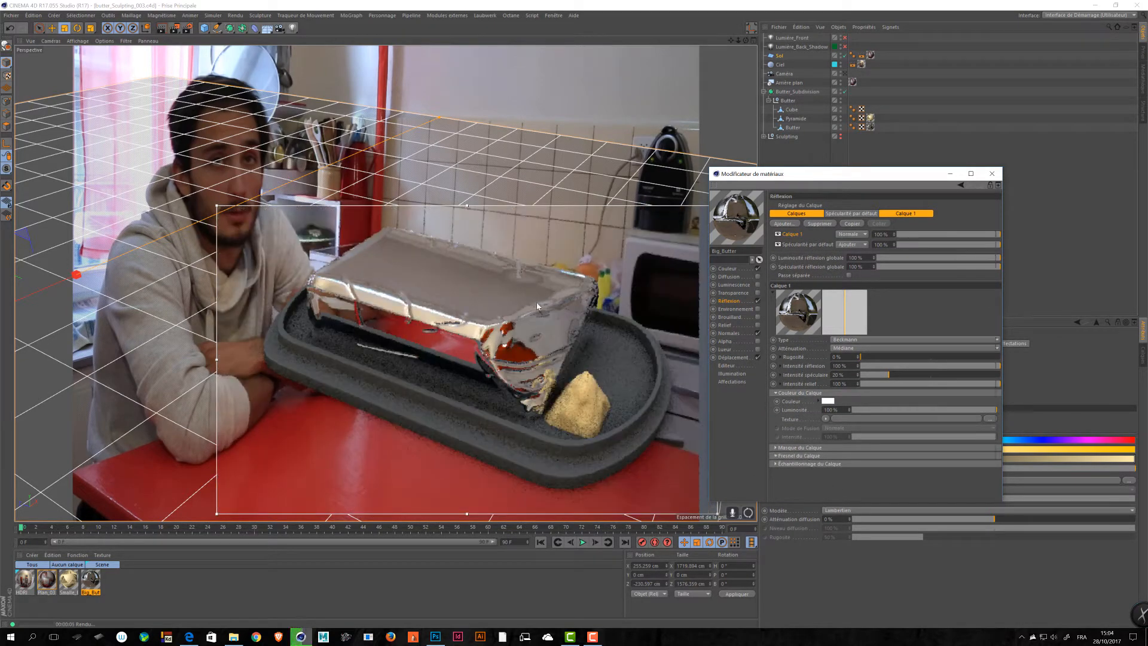
left_click(807, 456)
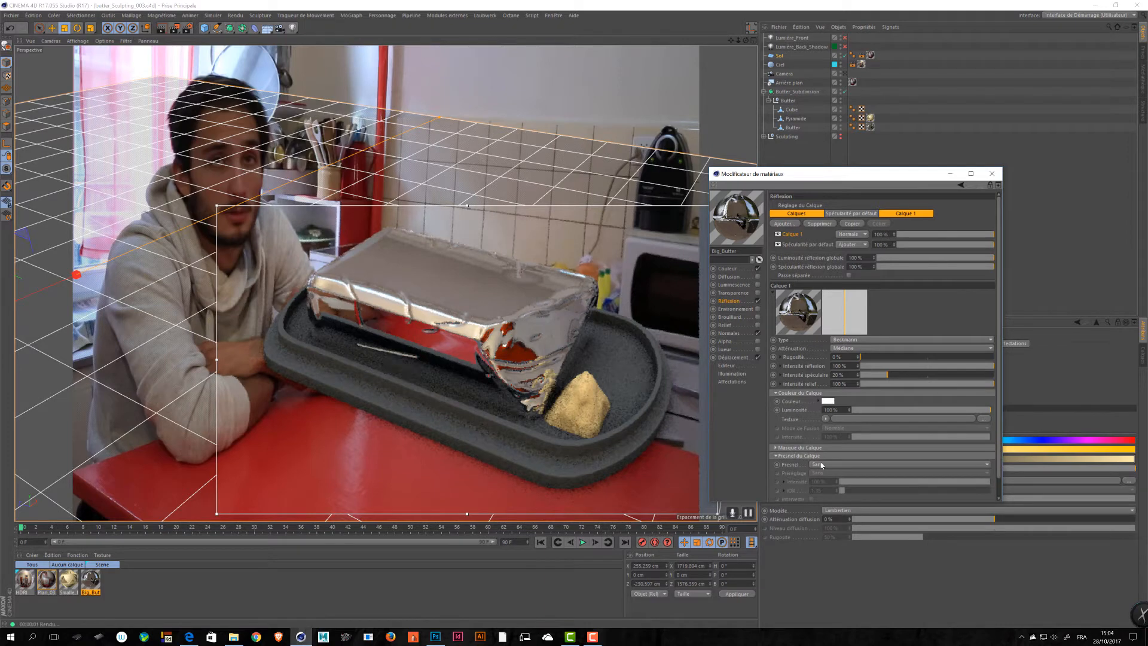
left_click(820, 465)
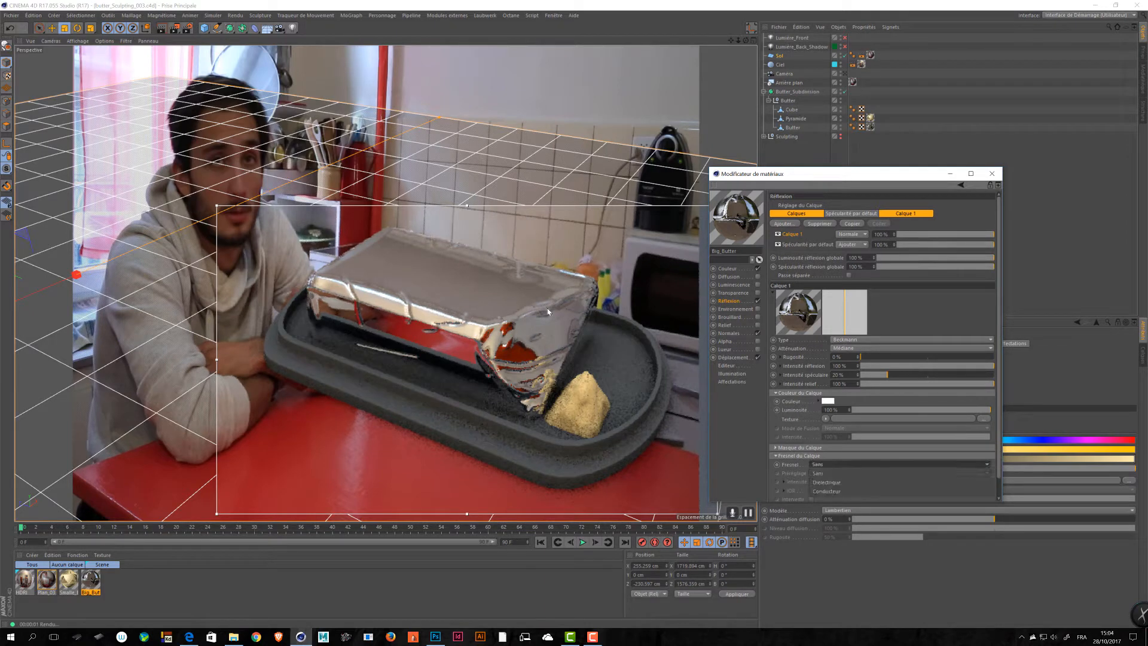
left_click(837, 482)
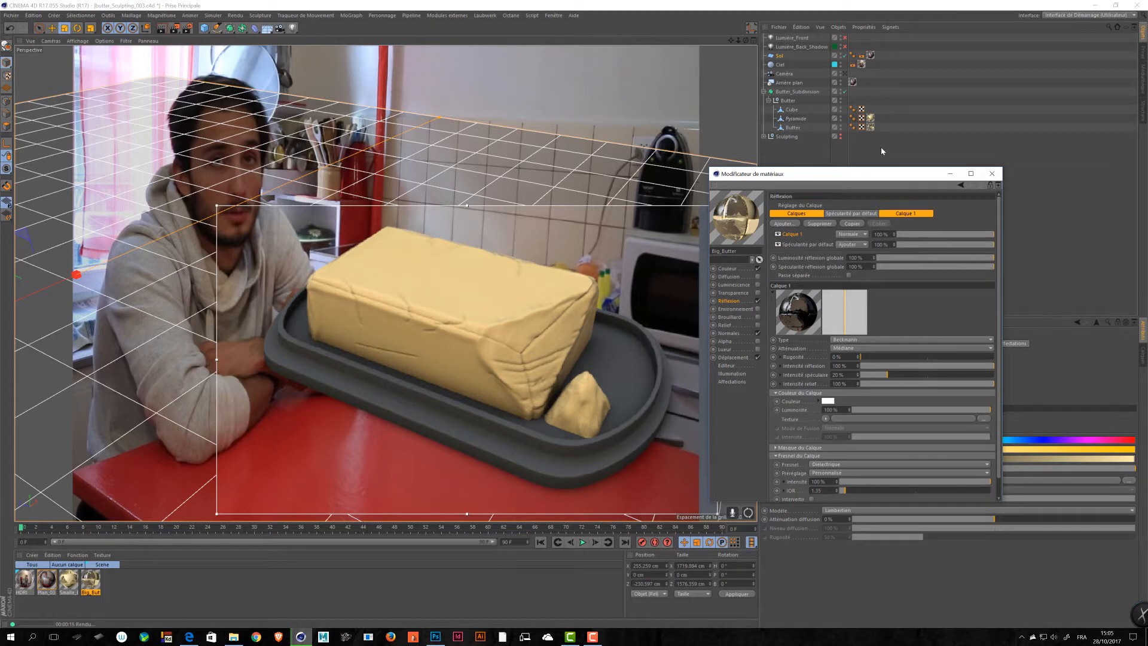
- Add a Beckmann layer with Diélectrique Fresnel to the Smalle_Butter material's reflection channel and close the material editor
left_click(69, 580)
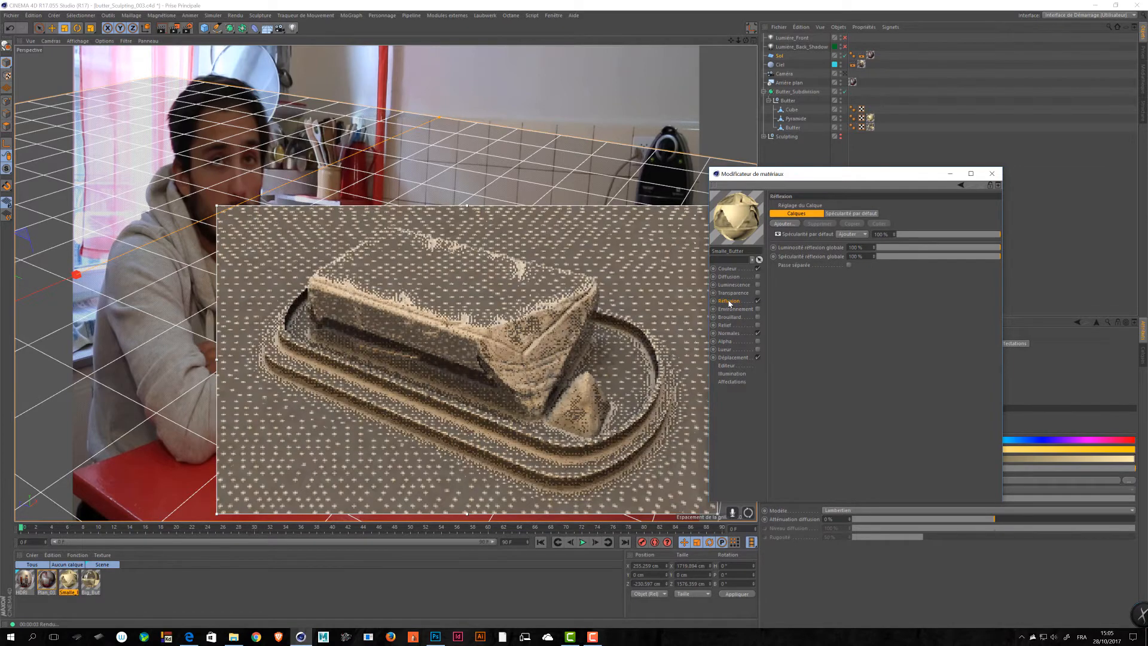
left_click(784, 223)
left_click(807, 243)
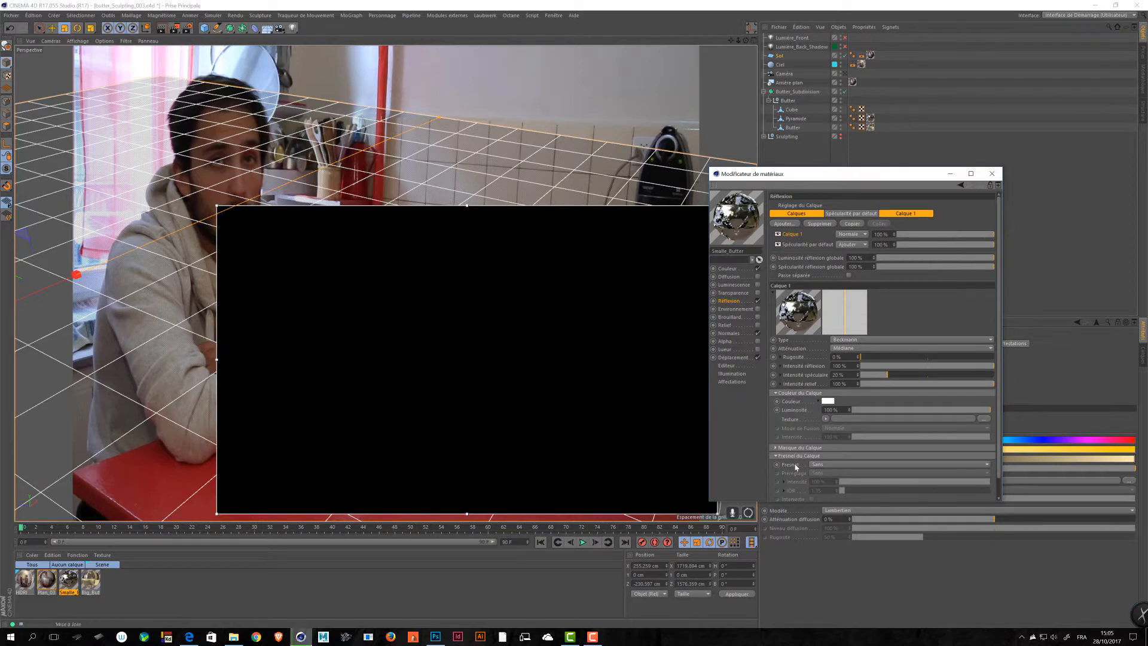
left_click(828, 465)
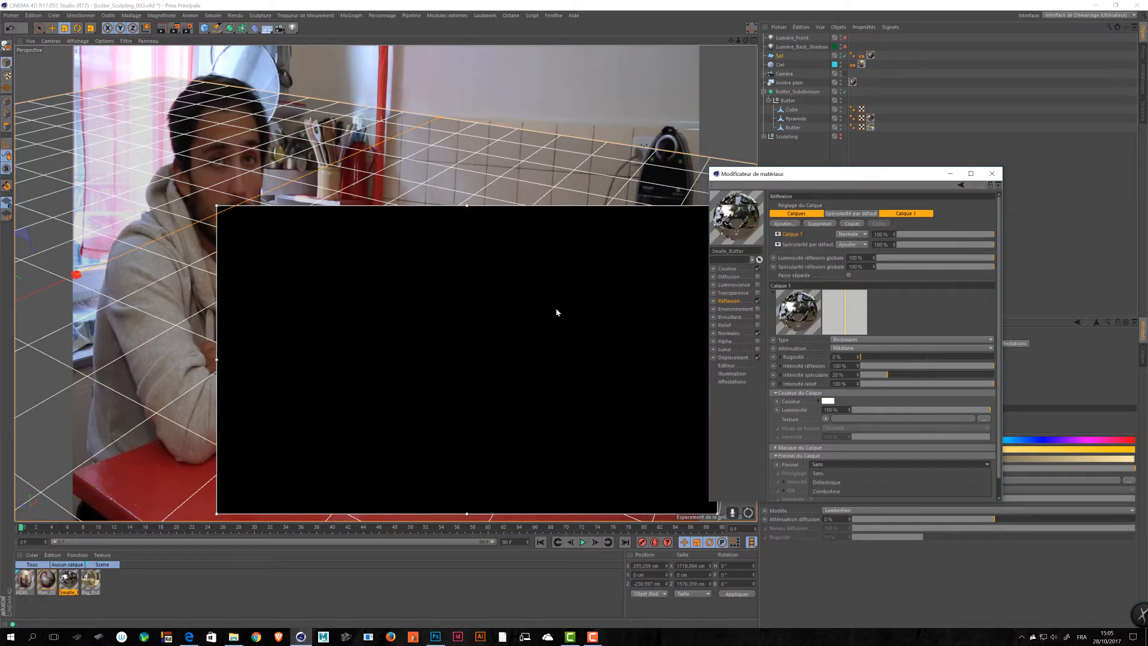
left_click(826, 482)
left_click(991, 175)
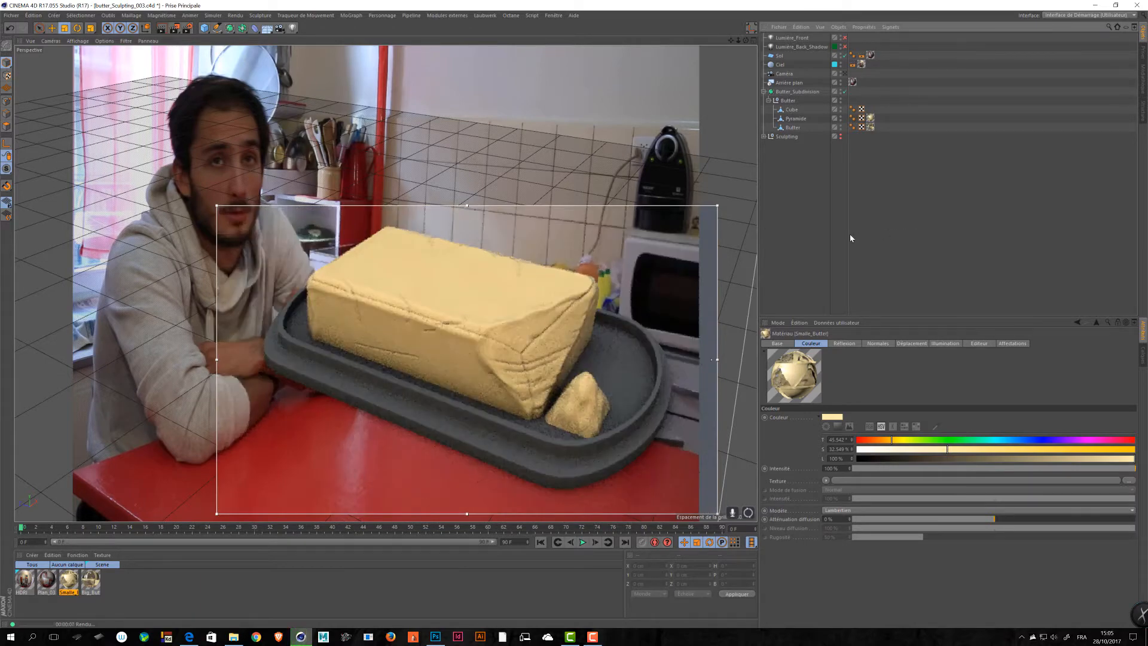
- Turn off the interactive render region and save the project
key("alt+r")
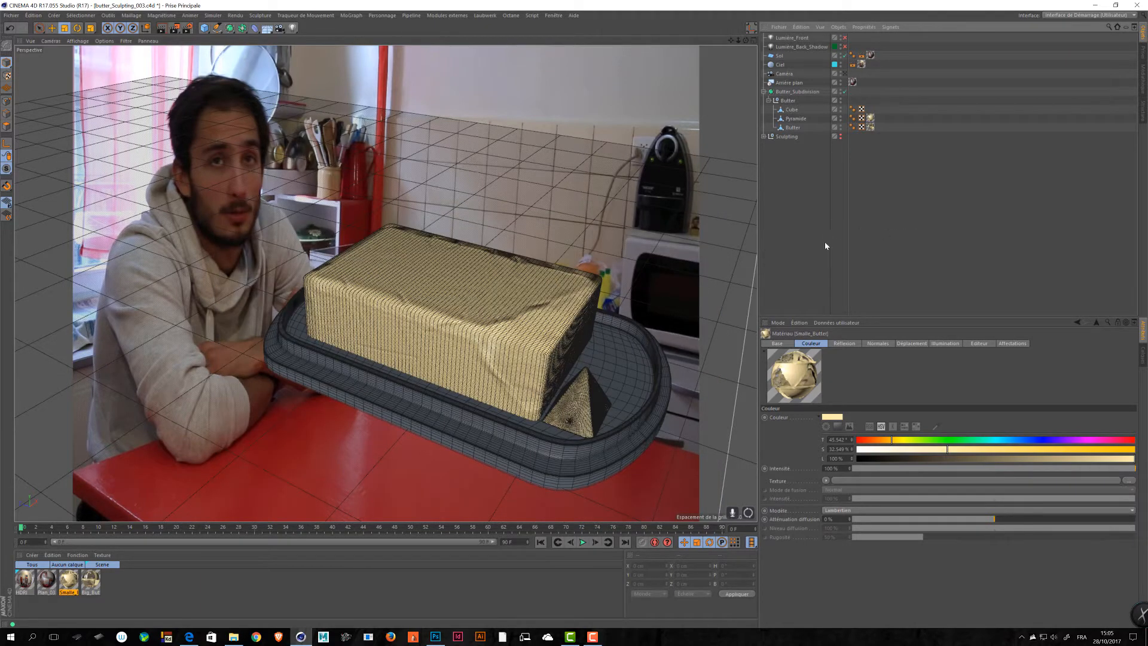
key("ctrl+s")
left_click_drag(544, 408, 515, 426, "alt")
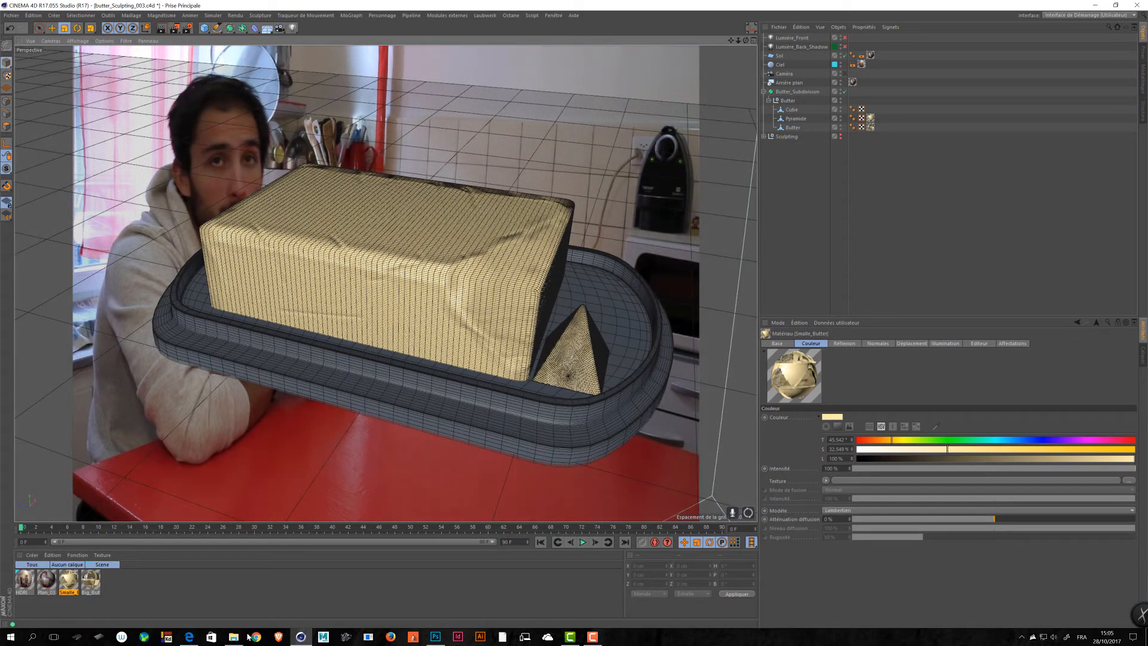
- Switch to the Edge browser, maximise it, and search Google Images for "subsurface scattering" in a new tab
left_click(189, 637)
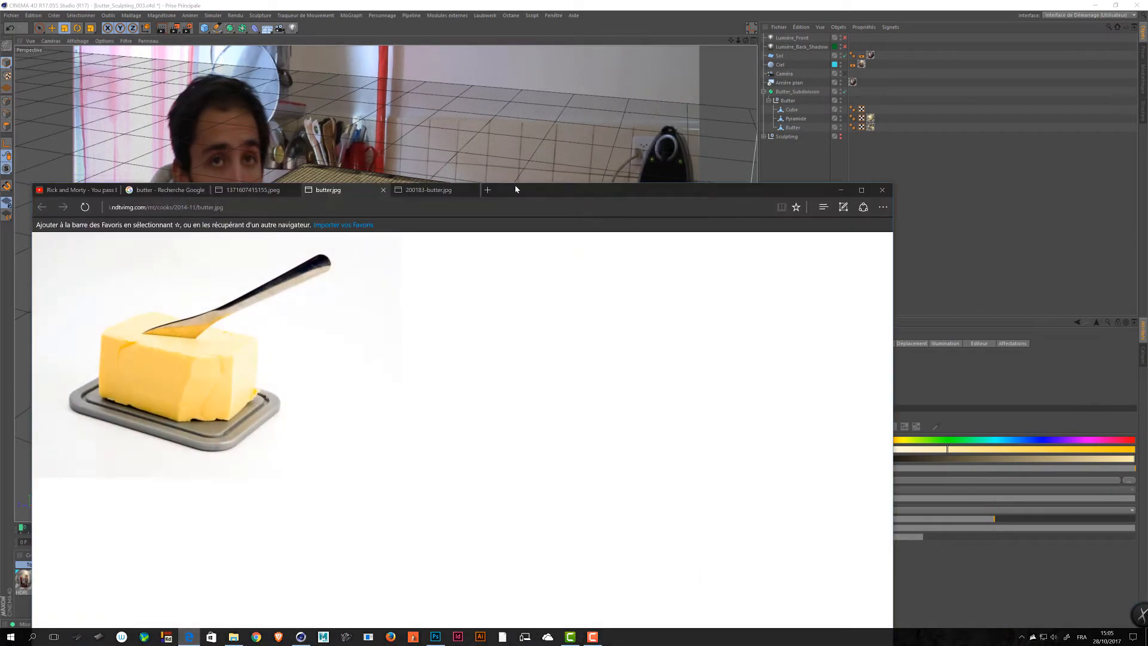
left_click_drag(518, 189, 531, 70)
double_click(531, 70)
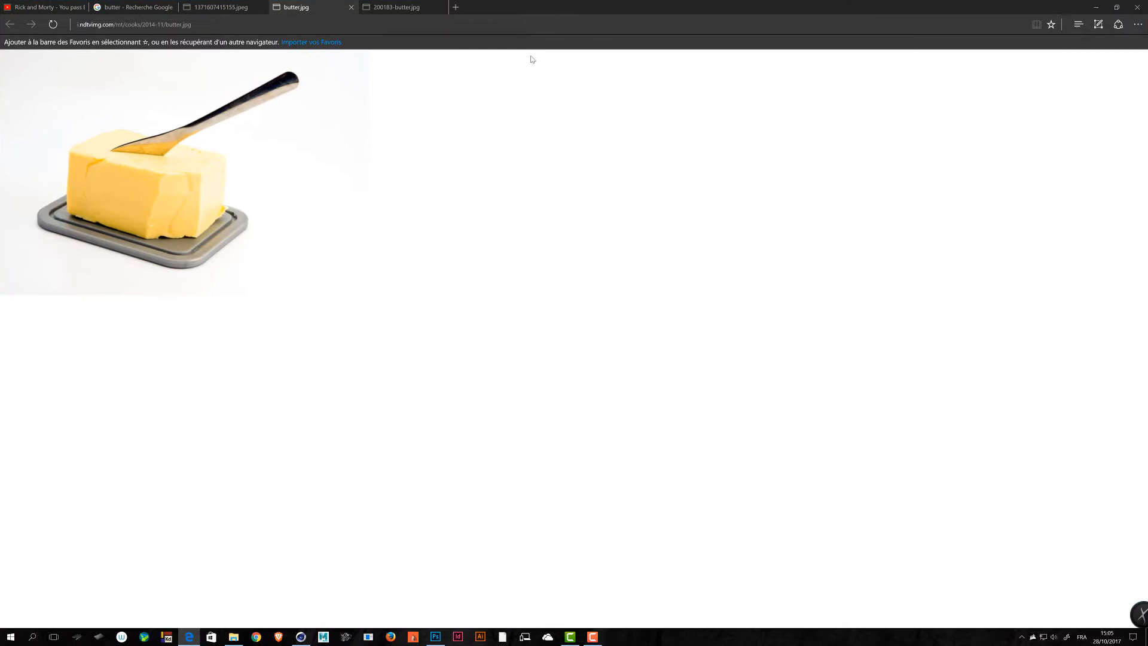
left_click(455, 7)
type("subs")
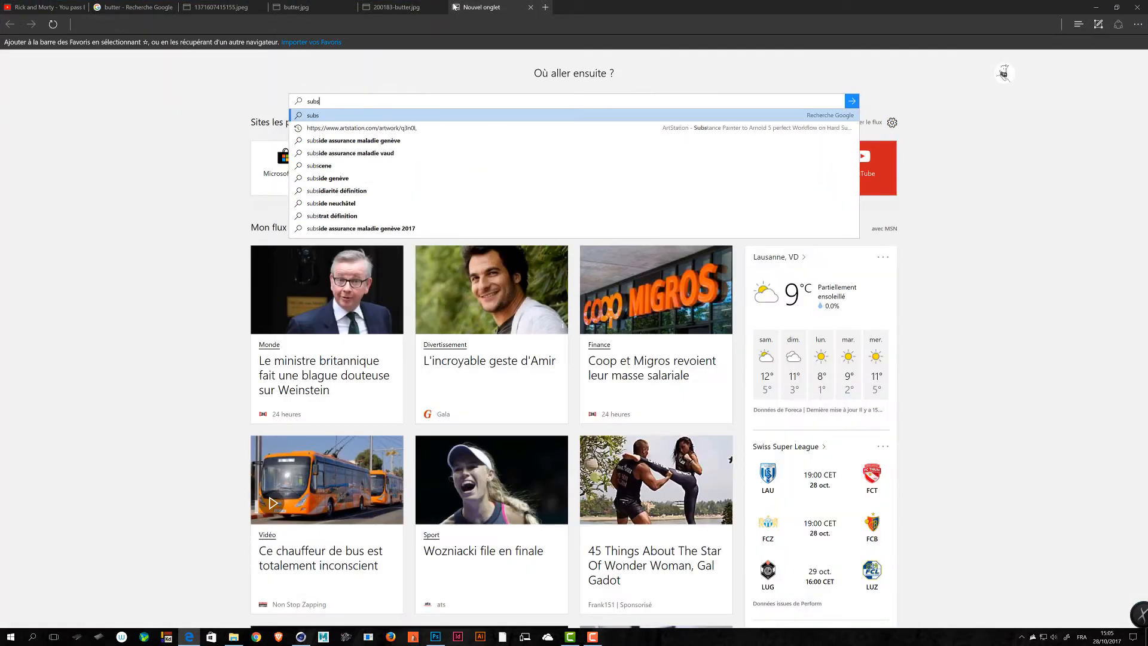
type("urfa")
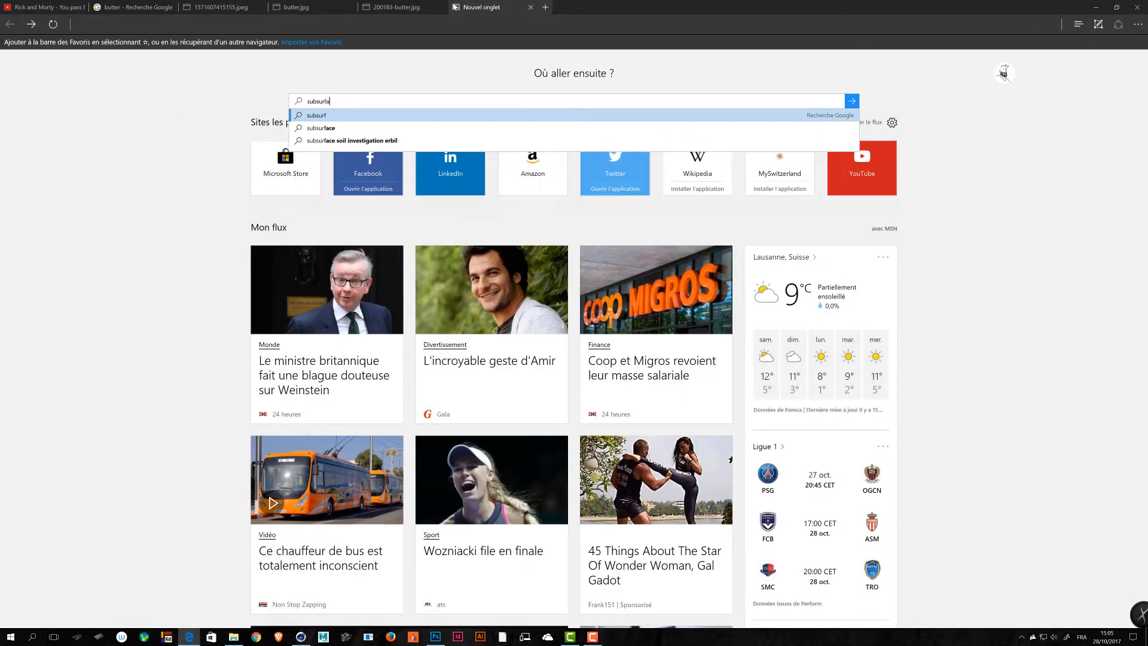
type("ce scat")
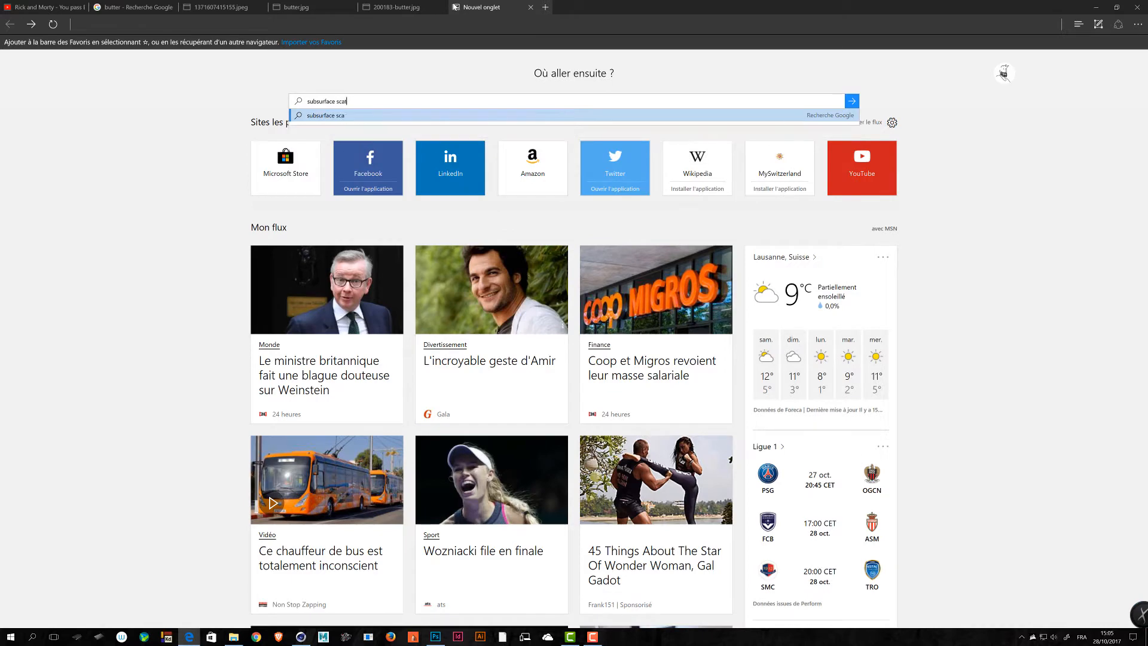
type("ering")
key("Return")
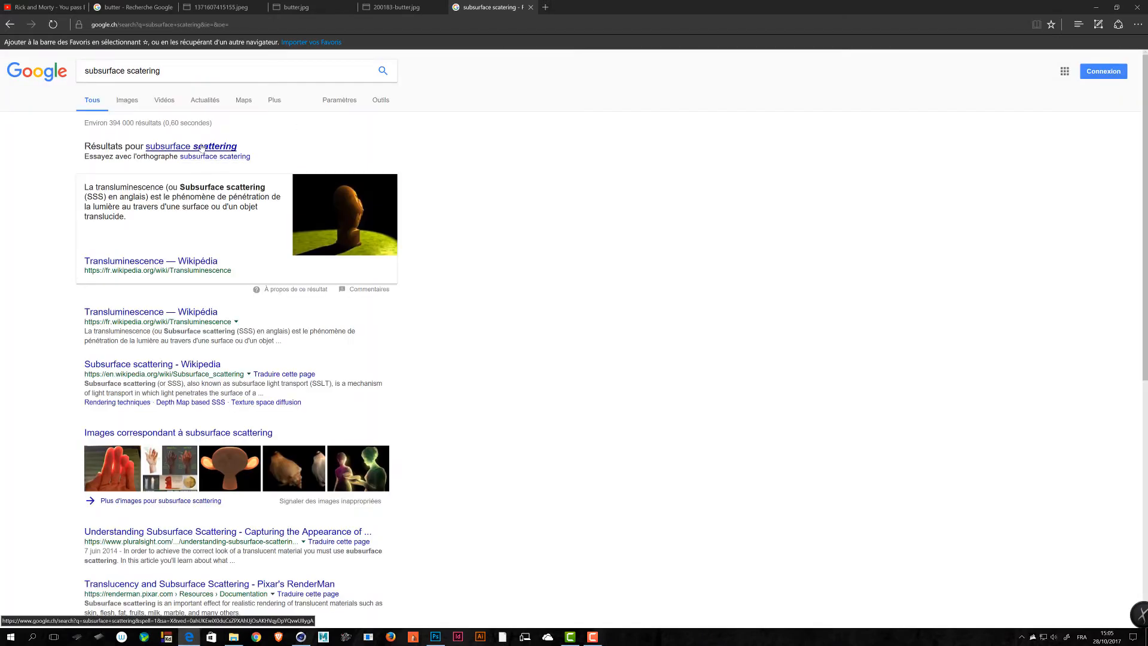
left_click(180, 146)
left_click(127, 102)
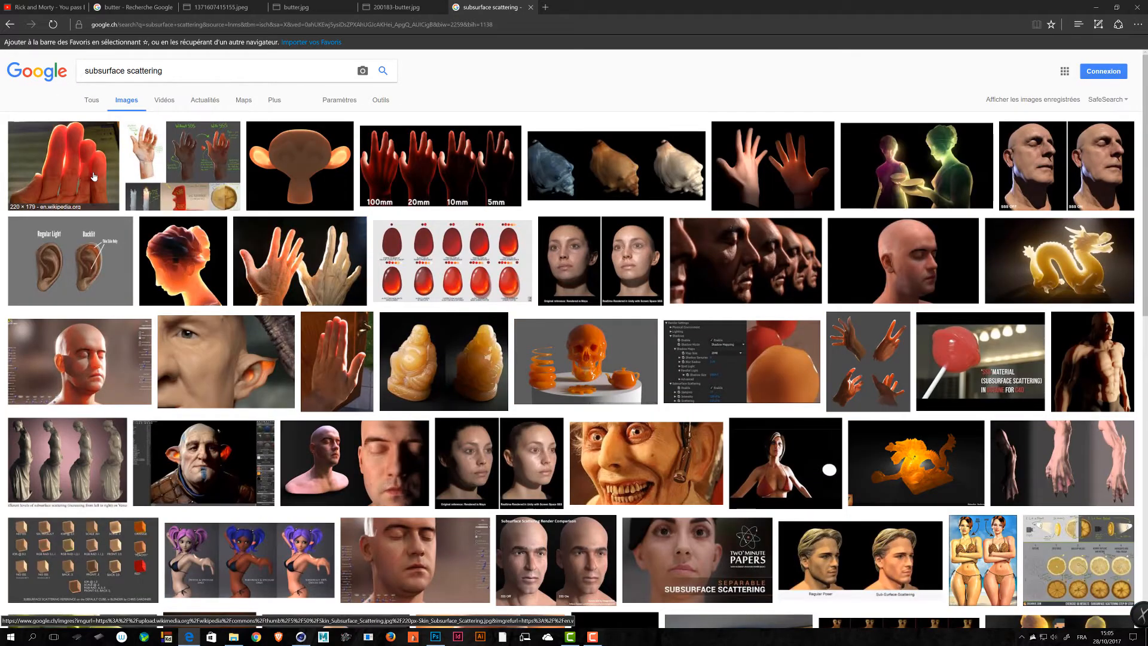
- Examine enlarged subsurface scattering examples: backlit hands, the monkey head, the with/without SSS comparison, and the glowing statues
left_click(113, 181)
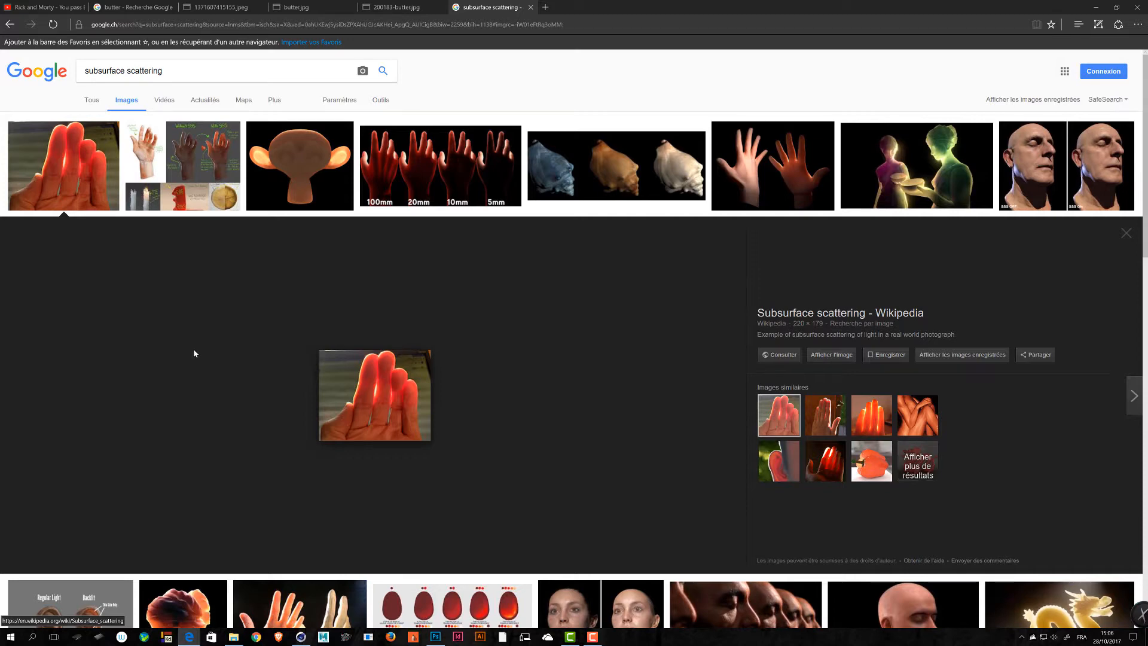
left_click(871, 415)
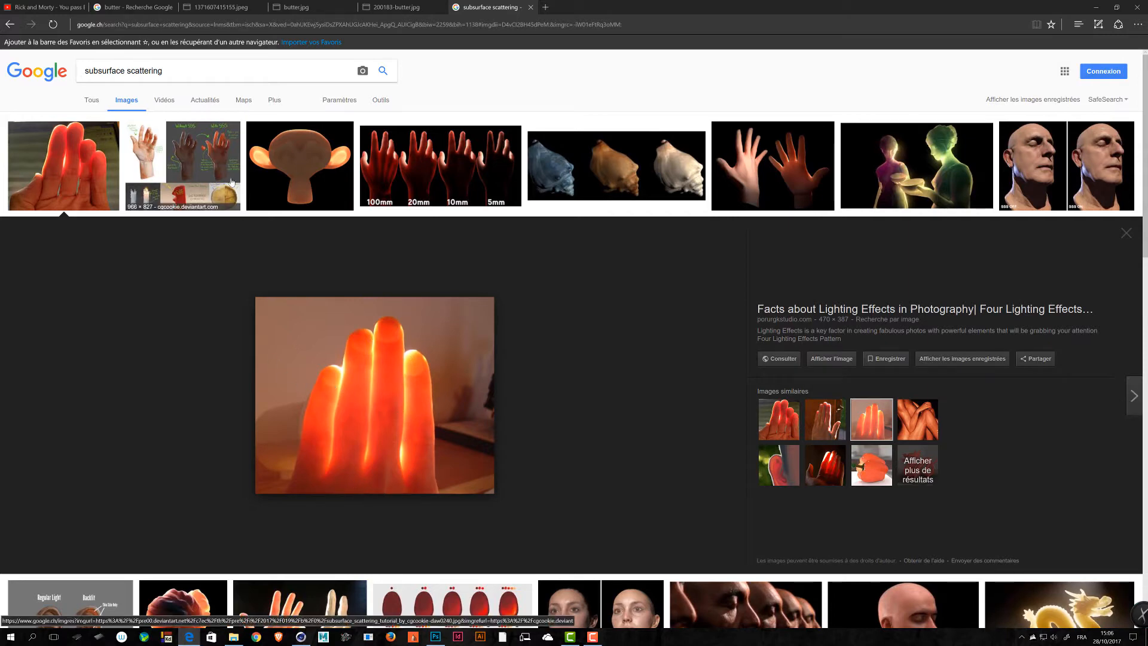
left_click(300, 174)
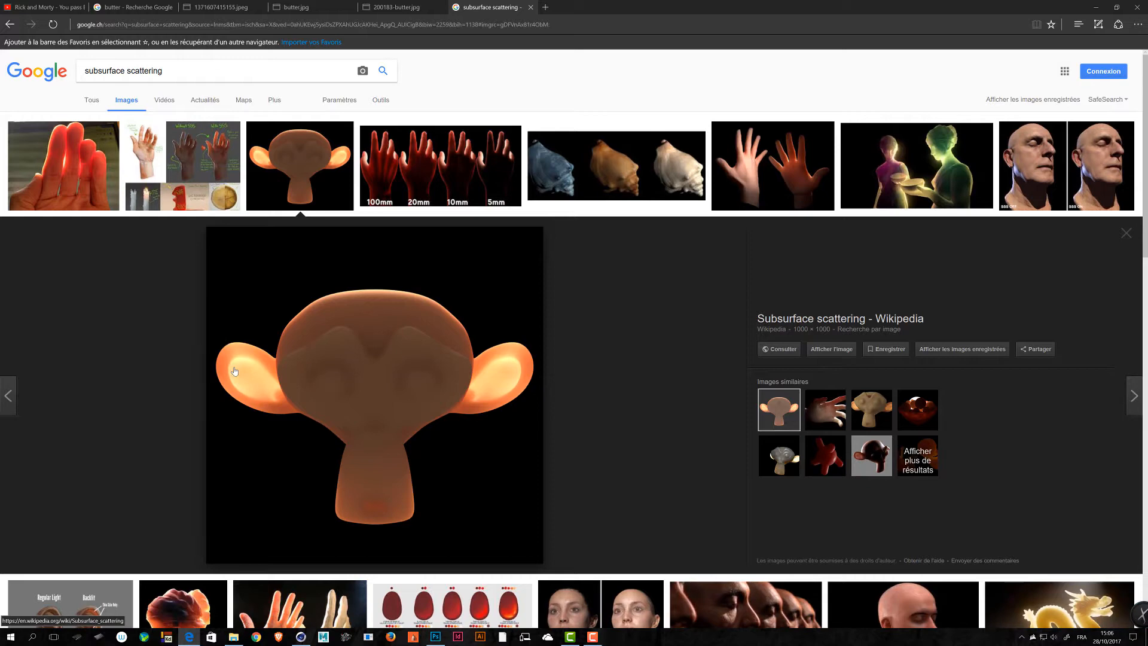
left_click(212, 190)
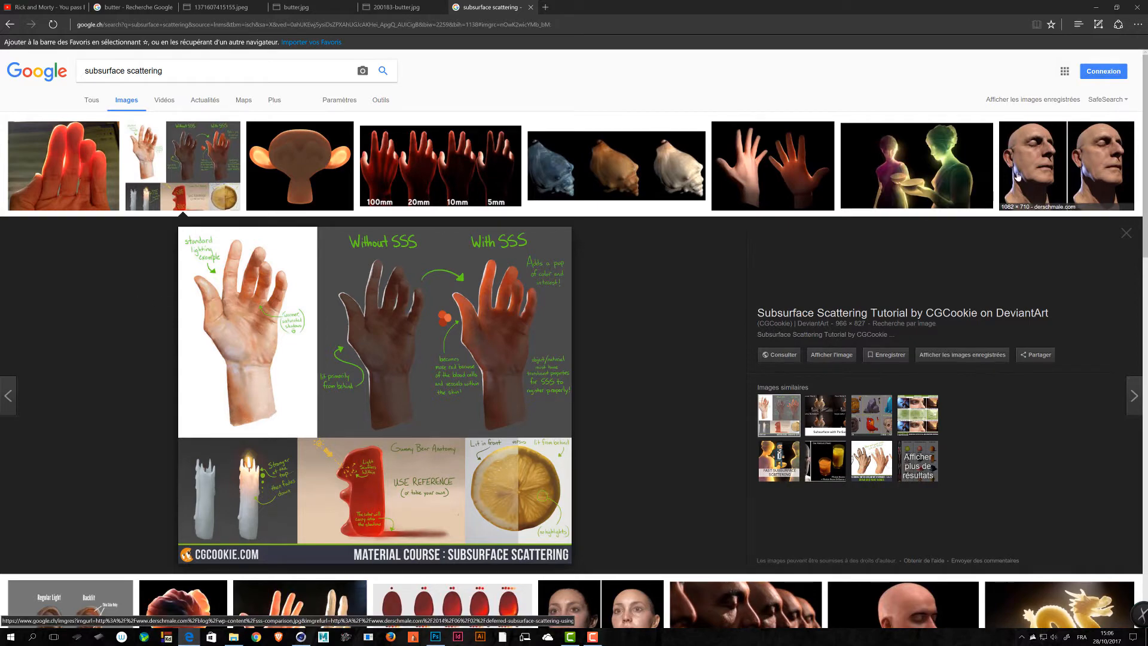
left_click(914, 176)
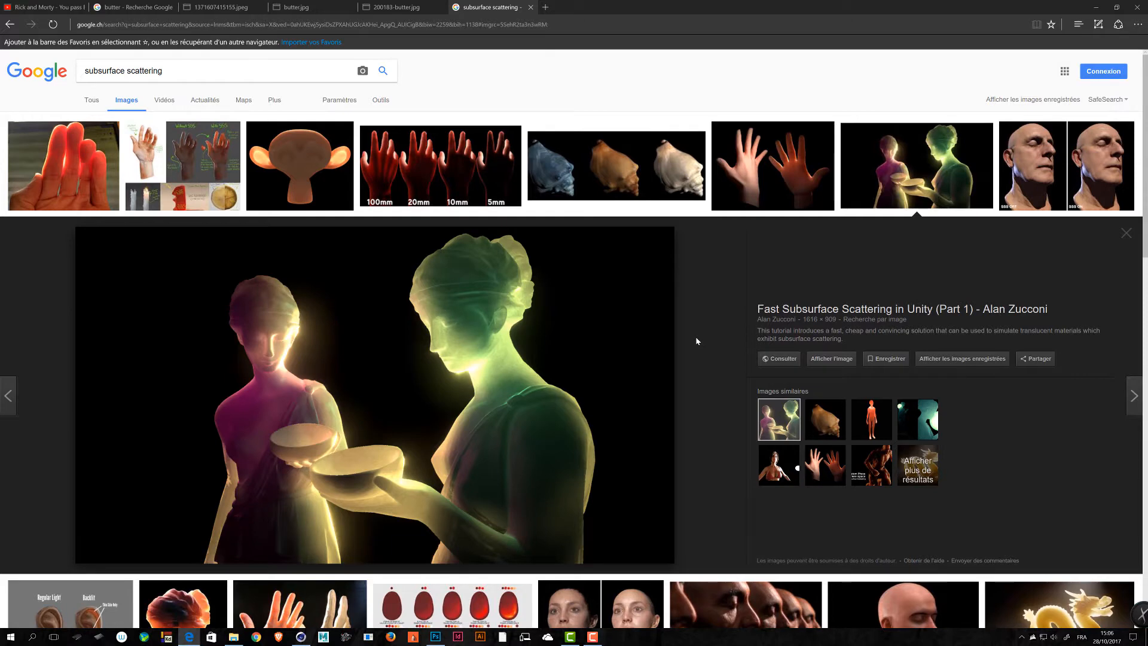
- Find and enlarge the V-Ray example of a head with a translucent pointed ear among the image results
scroll(697, 340, "down", 3)
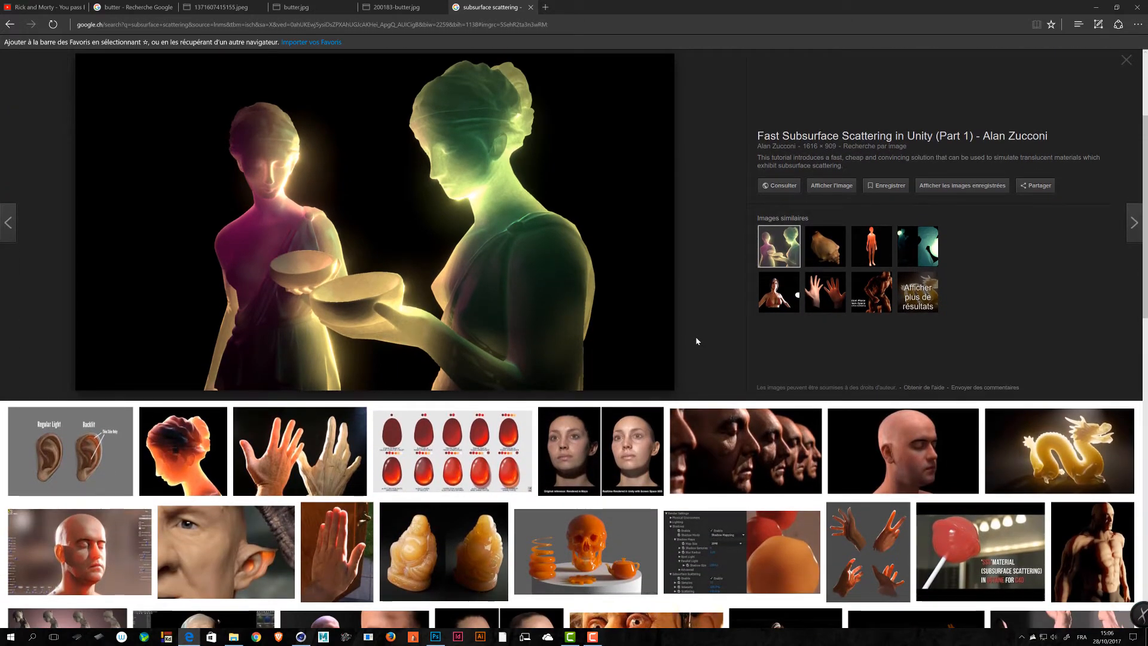
scroll(696, 341, "down", 2)
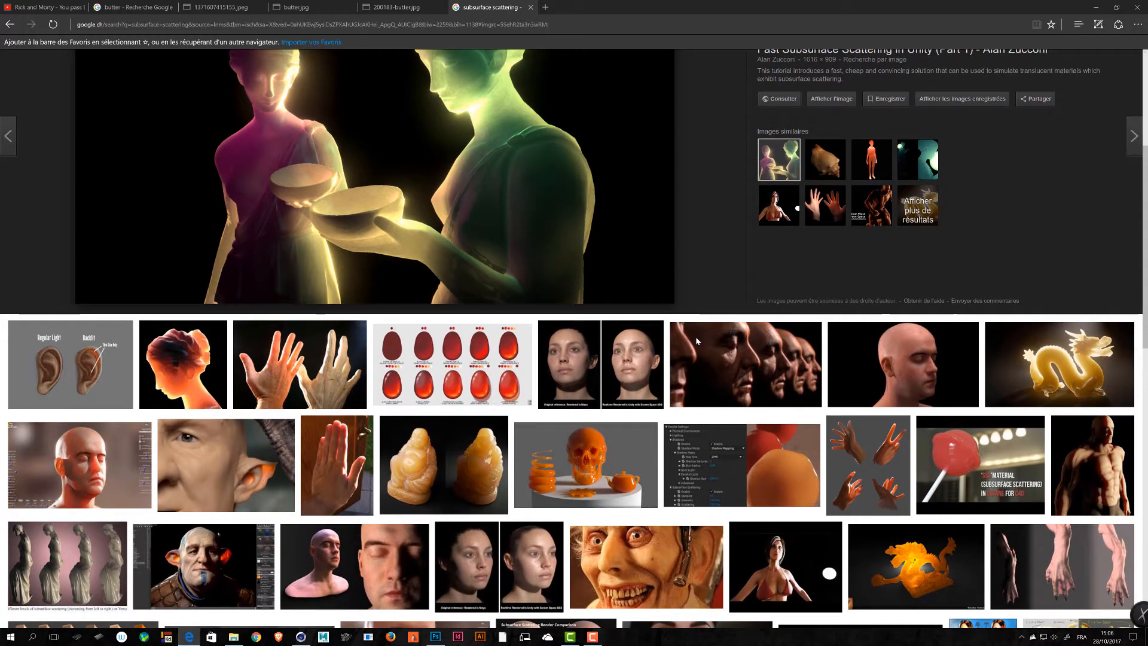
scroll(696, 341, "down", 2)
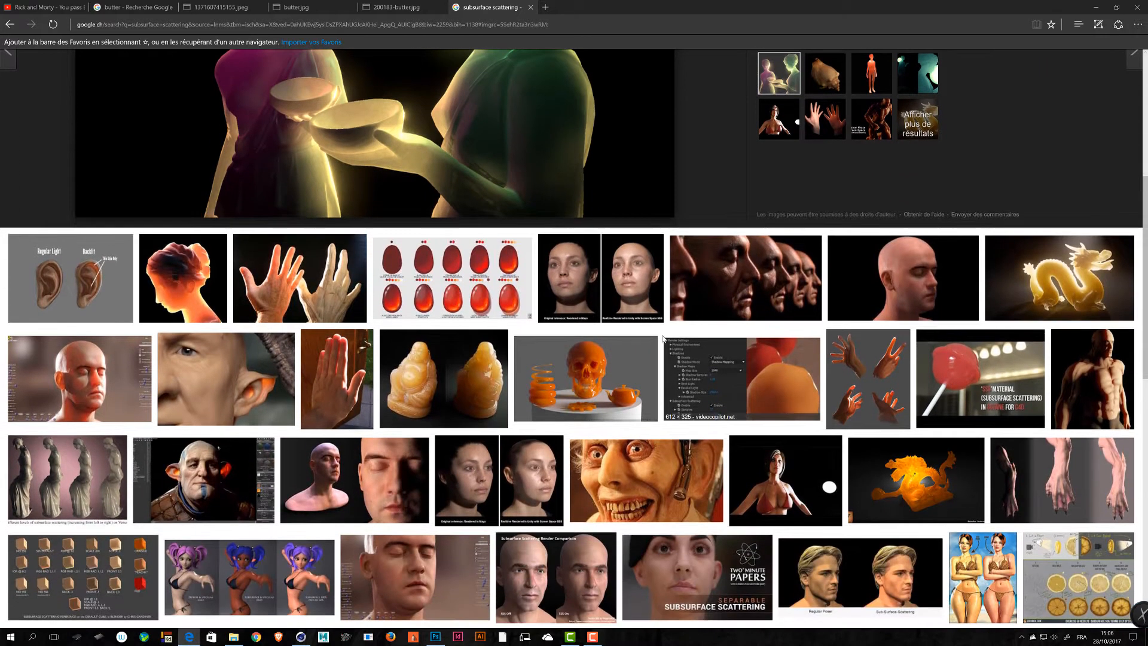
left_click(233, 382)
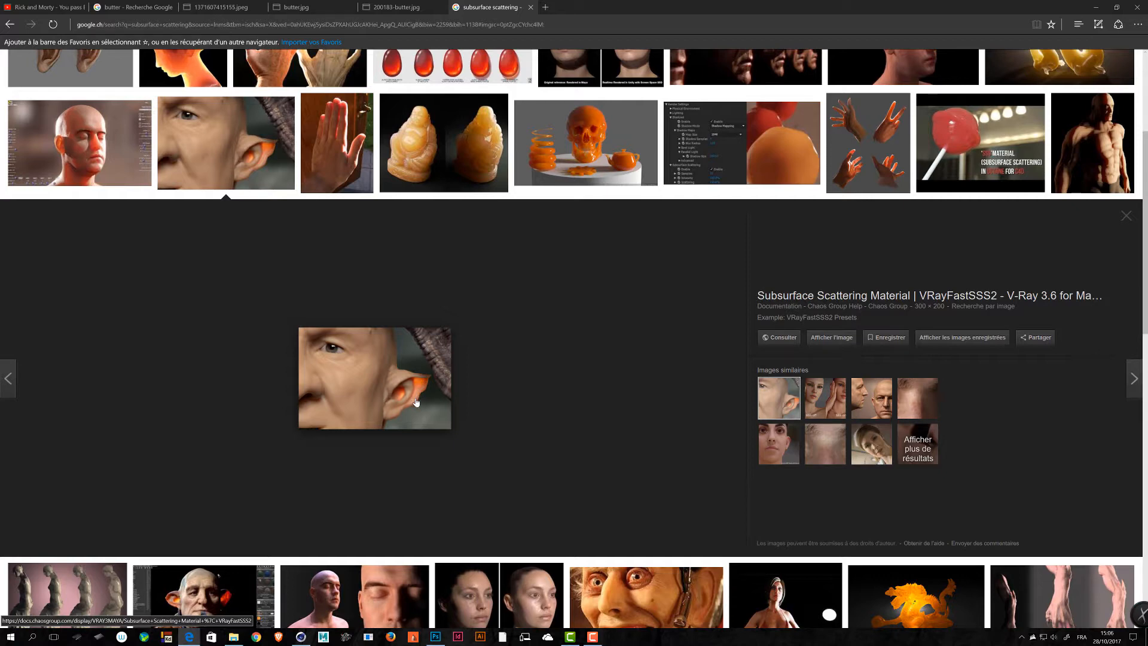
- Enlarge the backlit grapes photo and its related sycamore leaf image to examine natural translucency
scroll(417, 401, "down", 2)
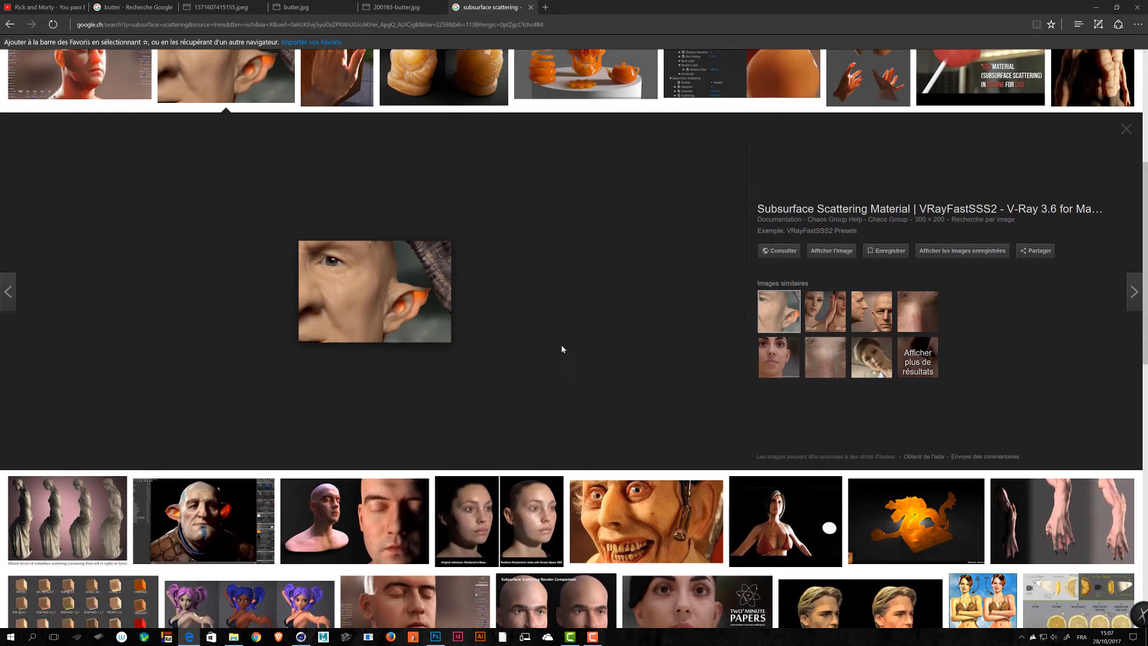
scroll(561, 345, "down", 3)
scroll(409, 325, "up", 3)
scroll(409, 326, "down", 6)
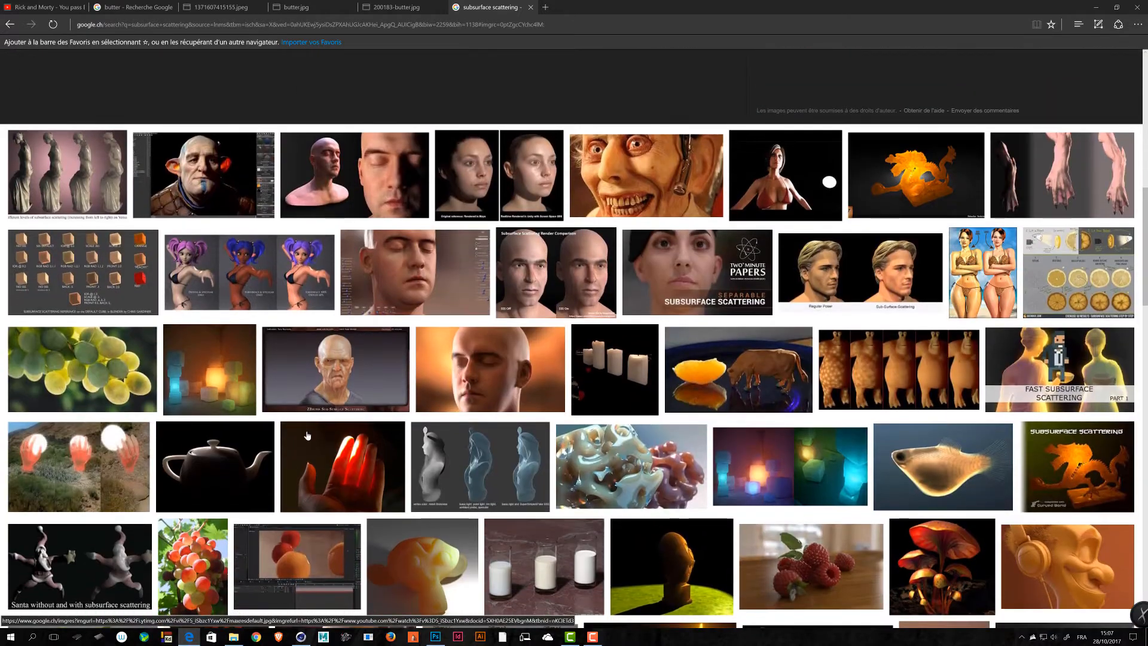
left_click(80, 376)
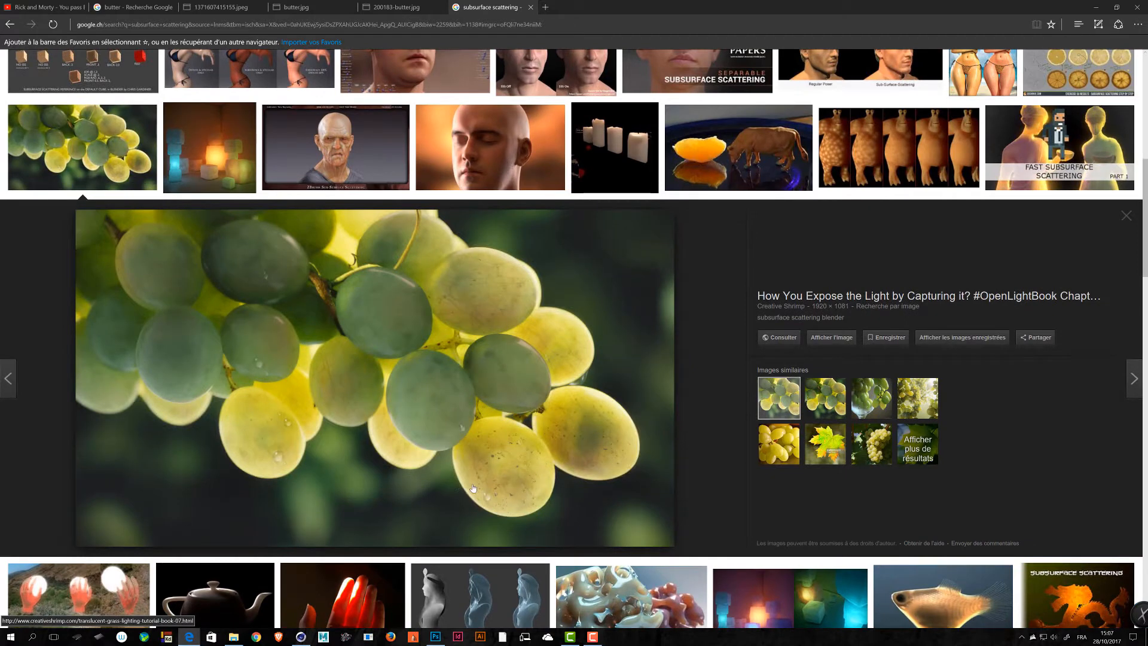
left_click(817, 434)
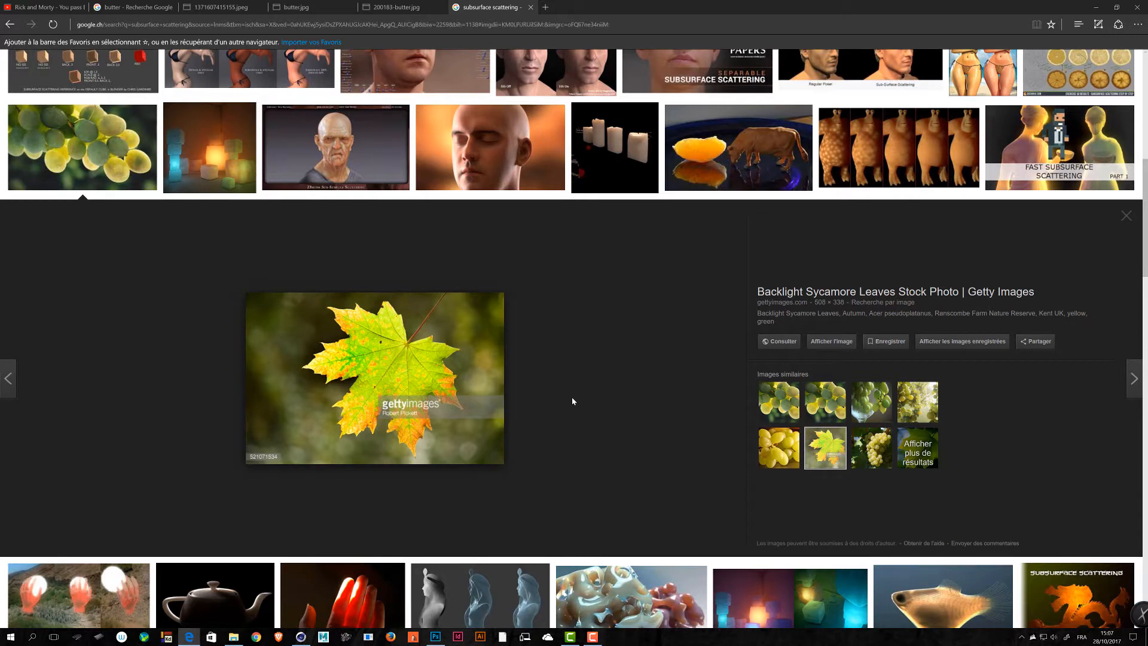
- Browse the remaining image results for more examples of translucent materials, and return to the start of the results
scroll(572, 400, "up", 3)
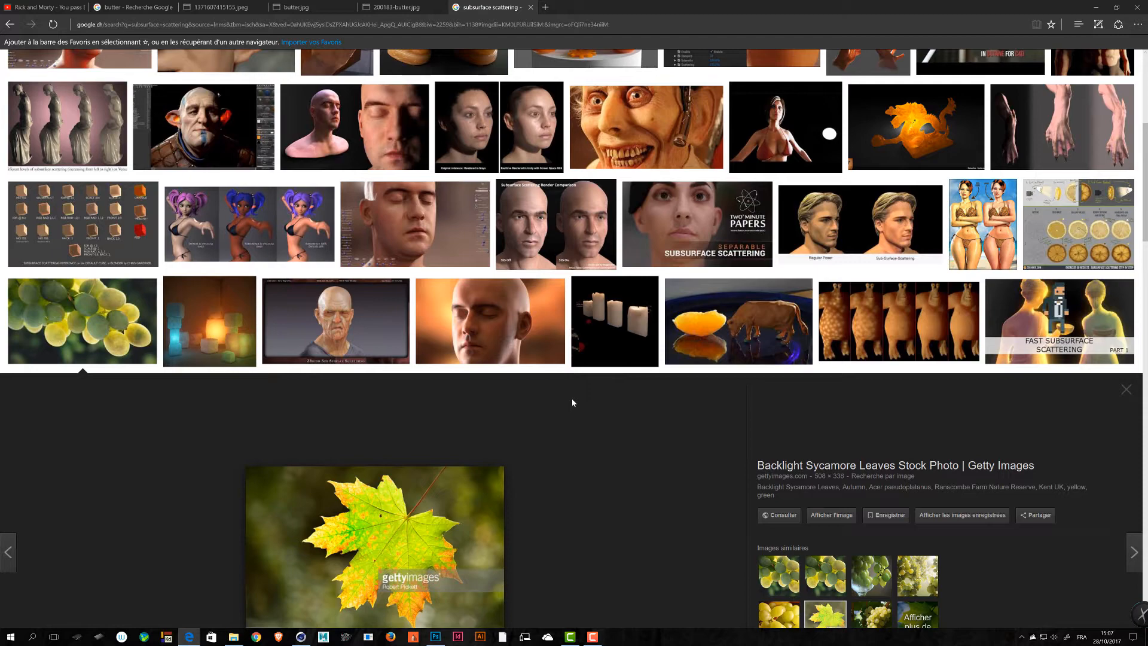
scroll(572, 403, "down", 4)
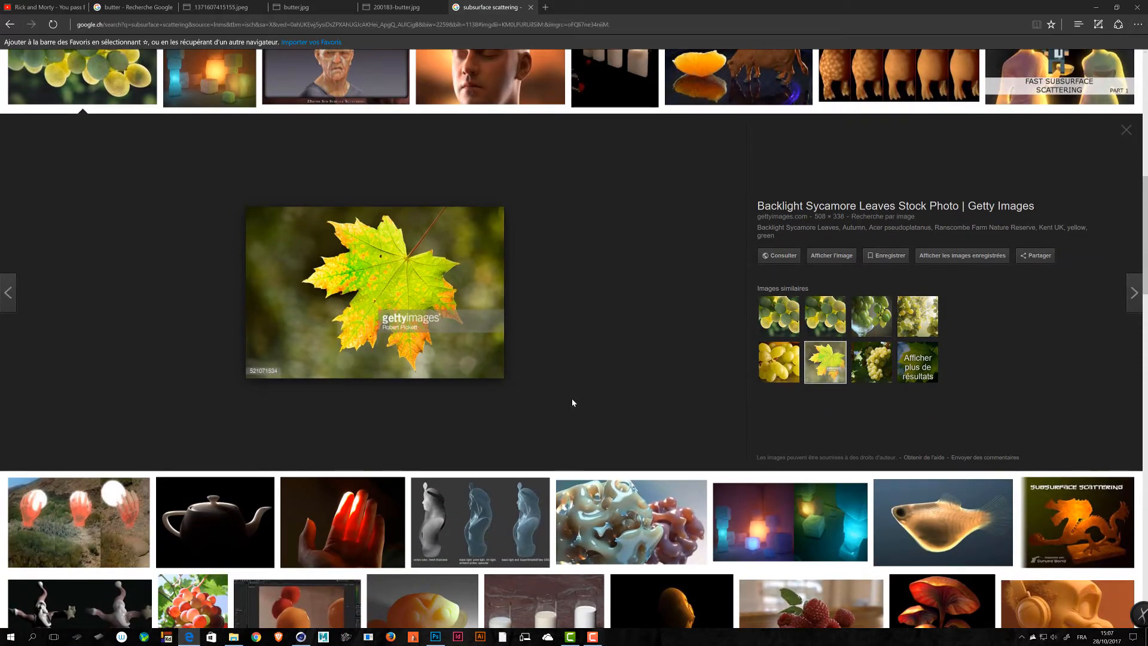
scroll(572, 402, "down", 3)
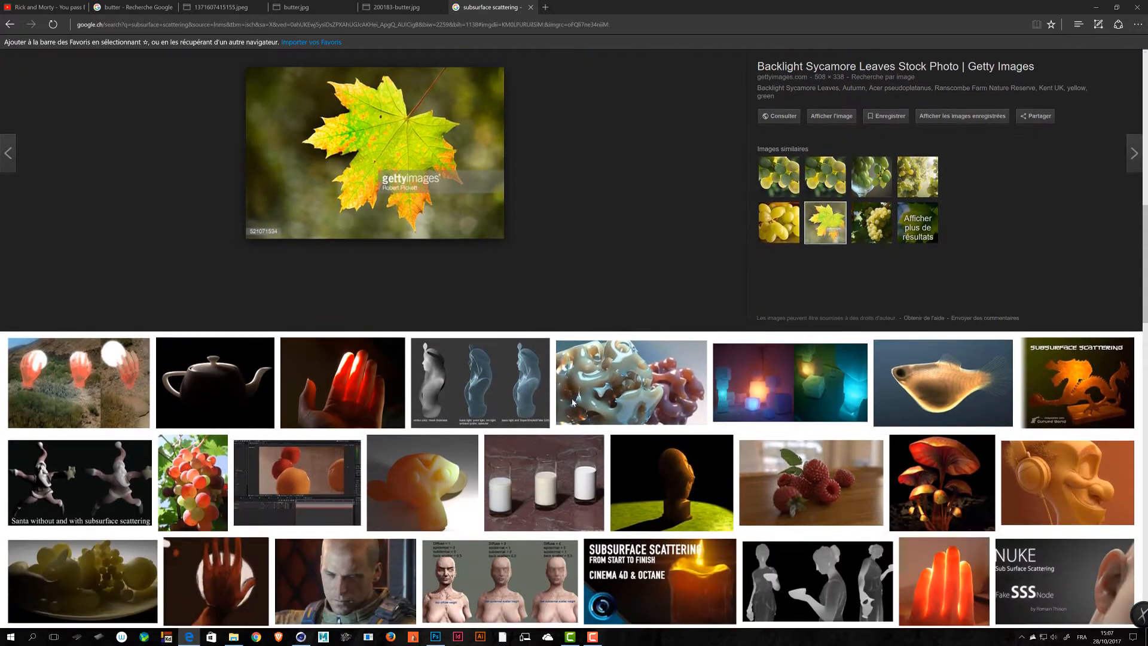
scroll(572, 402, "down", 3)
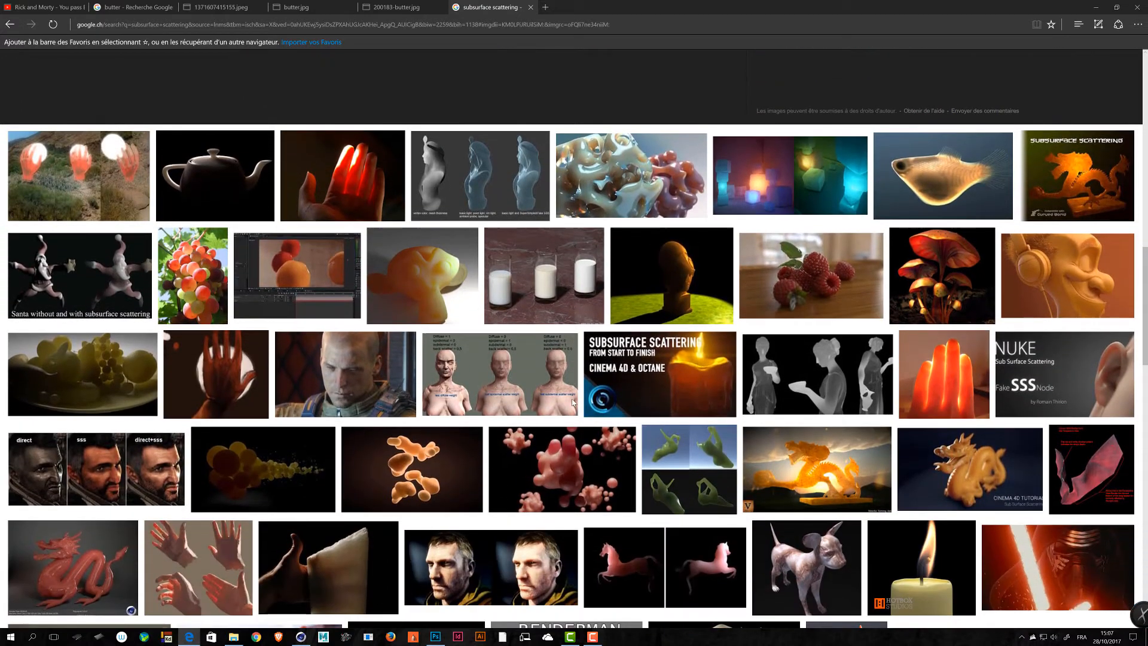
scroll(715, 500, "down", 2)
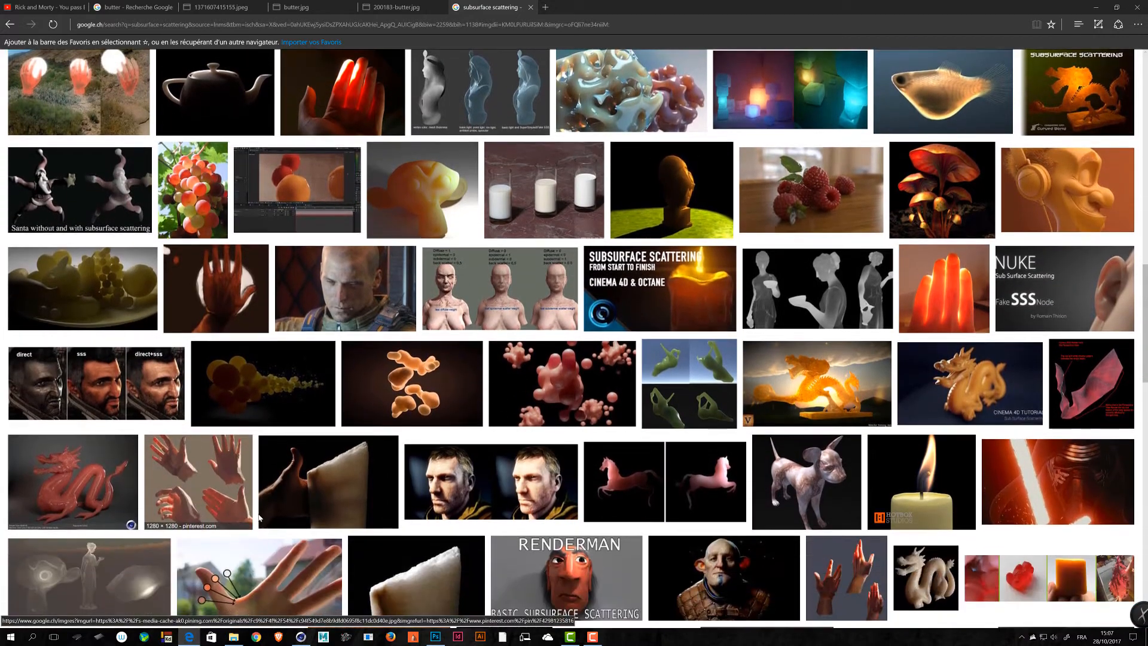
scroll(754, 505, "down", 2)
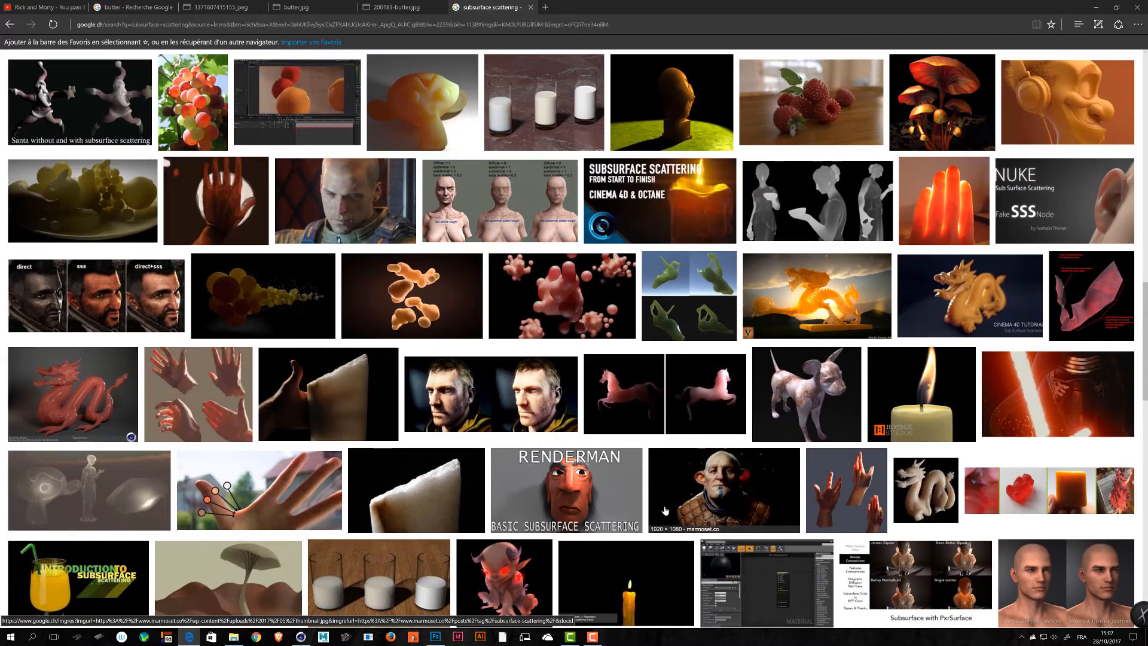
scroll(665, 507, "up", 12)
scroll(665, 506, "up", 2)
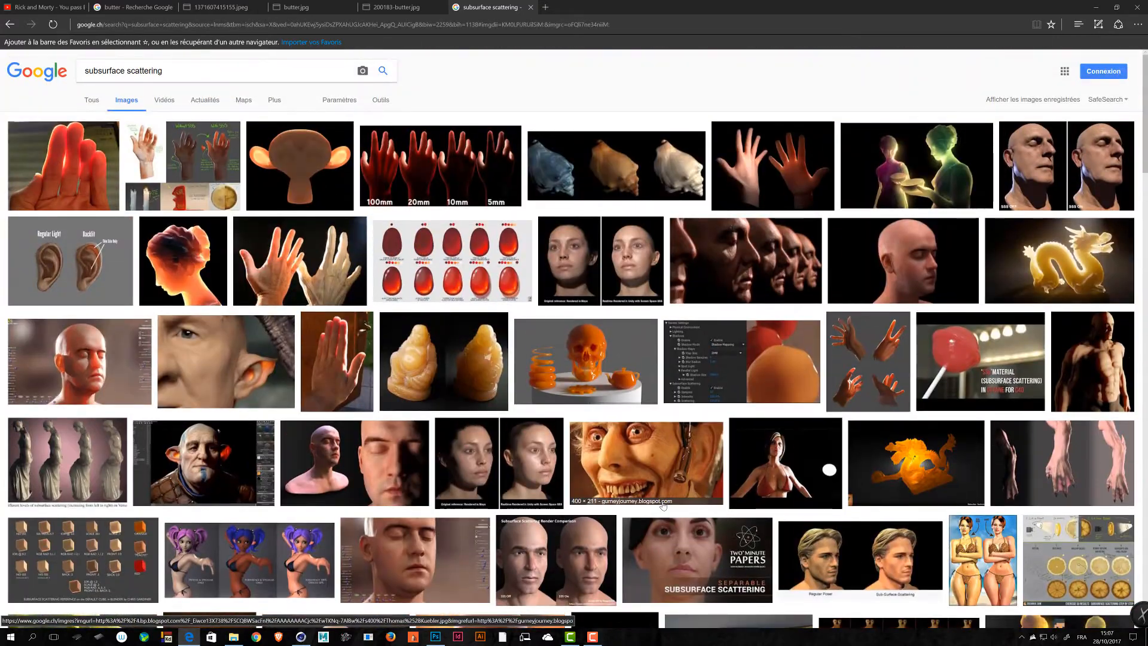
- Switch back to Cinema 4D, save the project, and add a new light to the scene
left_click(1097, 8)
key("ctrl+s")
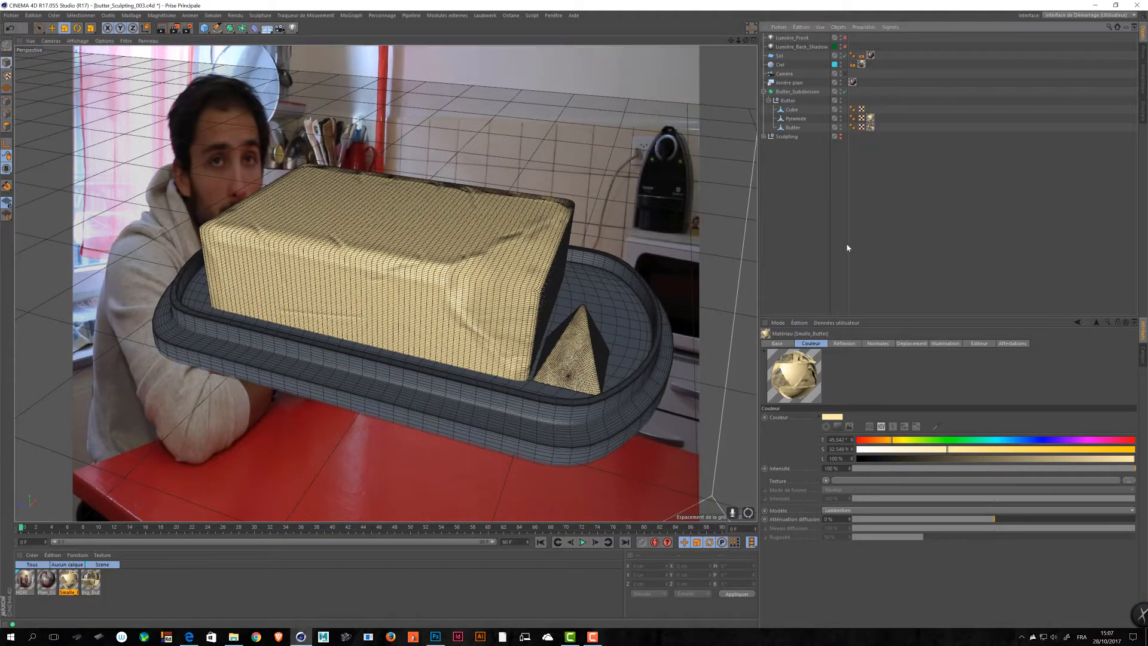
left_click(292, 28)
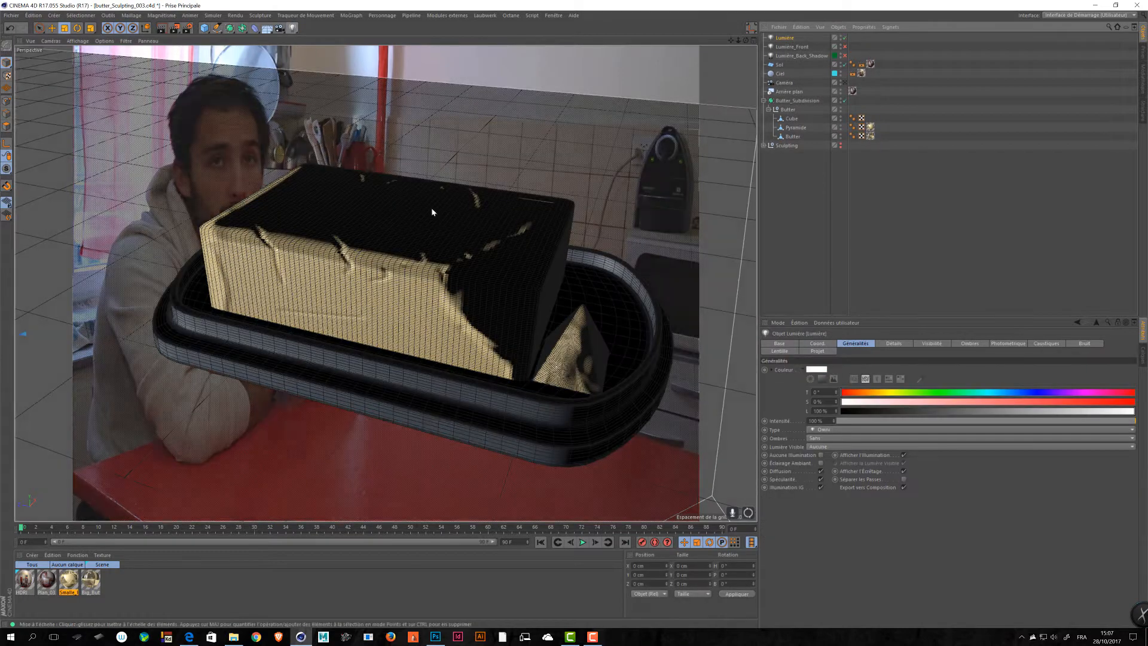
- Move the new light from the scene origin to a spot just above and behind the right end of the butter
right_click_drag(335, 223, 269, 222, "alt")
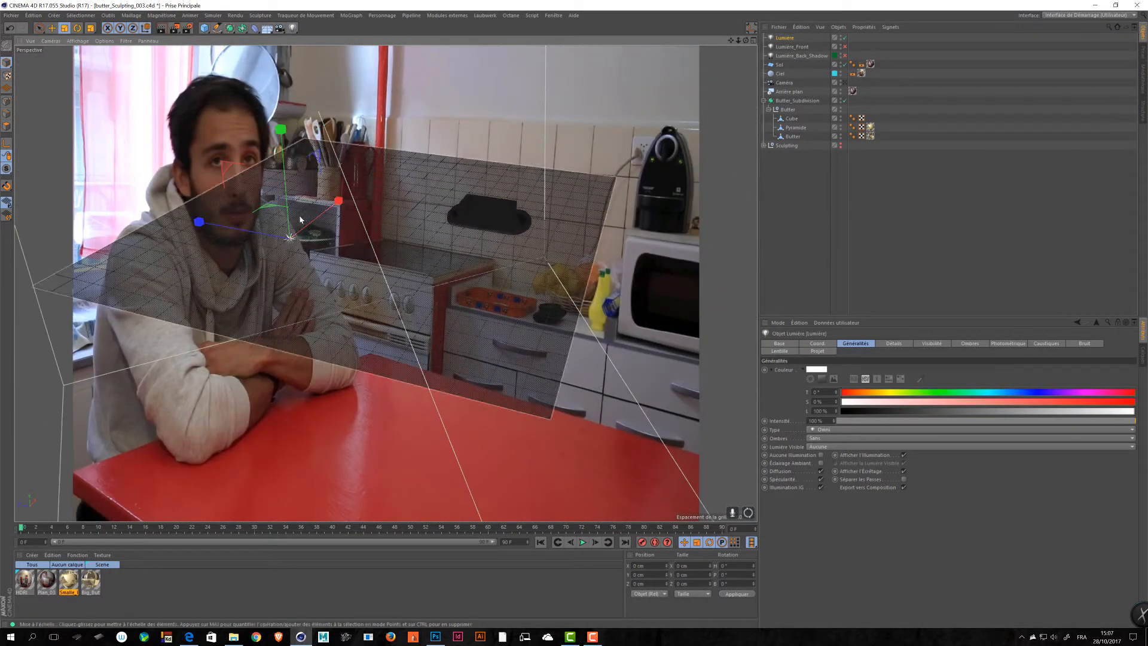
key("e")
left_click_drag(225, 154, 458, 121)
right_click_drag(457, 120, 622, 179, "alt")
middle_click_drag(610, 350, 520, 339, "alt")
left_click_drag(520, 340, 451, 390, "alt")
middle_click_drag(451, 389, 350, 342, "alt")
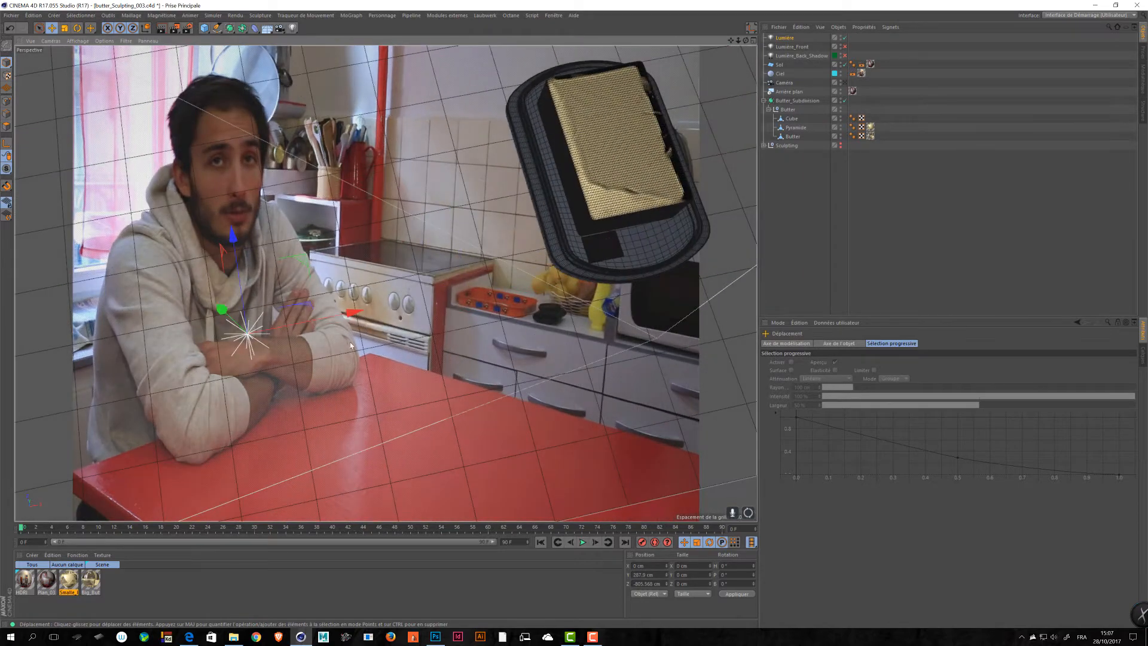
left_click_drag(304, 322, 722, 210)
left_click_drag(577, 254, 601, 187, "alt")
middle_click_drag(595, 187, 575, 200, "alt")
left_click_drag(574, 202, 425, 308)
left_click(774, 242)
- Hide the background object (Arrière plan), keep the floor plane enabled, and save the project
left_click(845, 65)
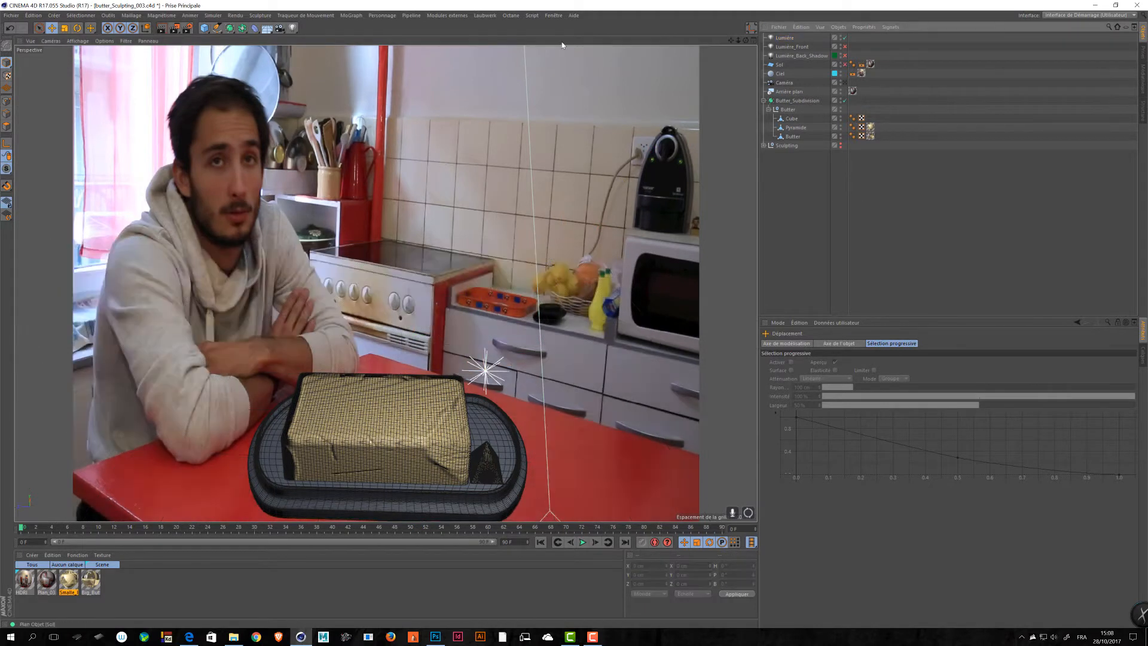
left_click(845, 65)
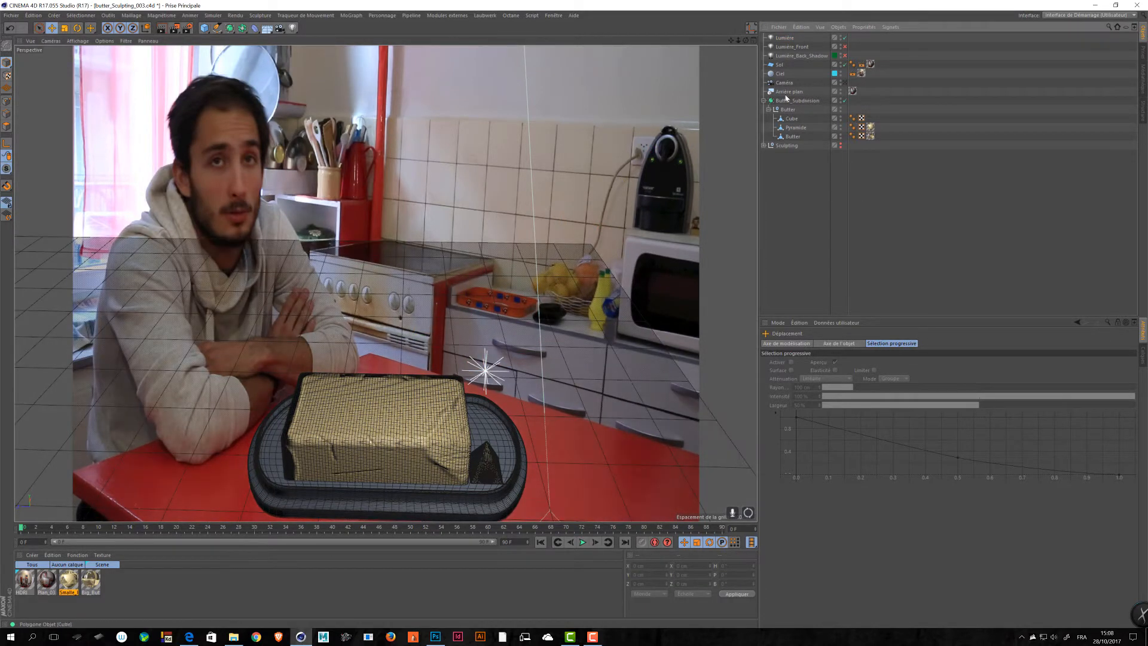
double_click(840, 91, "alt")
key("ctrl+s")
- Duplicate the floor plane (Sol) and delete the material tag from the copy
left_click_drag(650, 274, 472, 185, "alt")
left_click(418, 173)
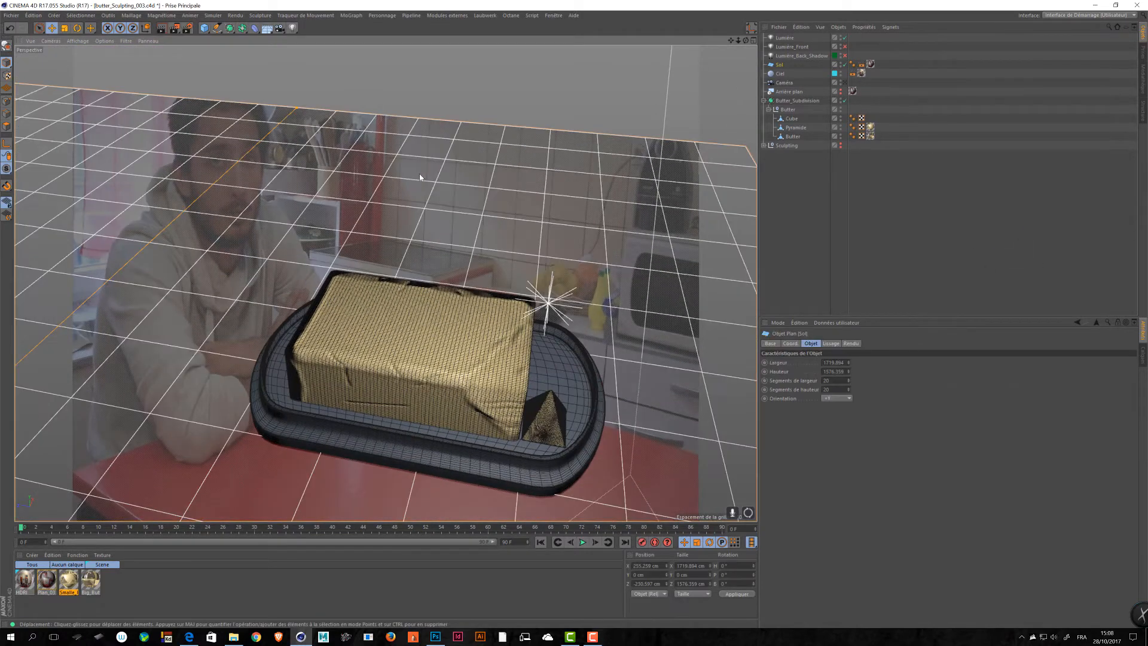
key("ctrl+c")
key("ctrl+v")
left_click(870, 37)
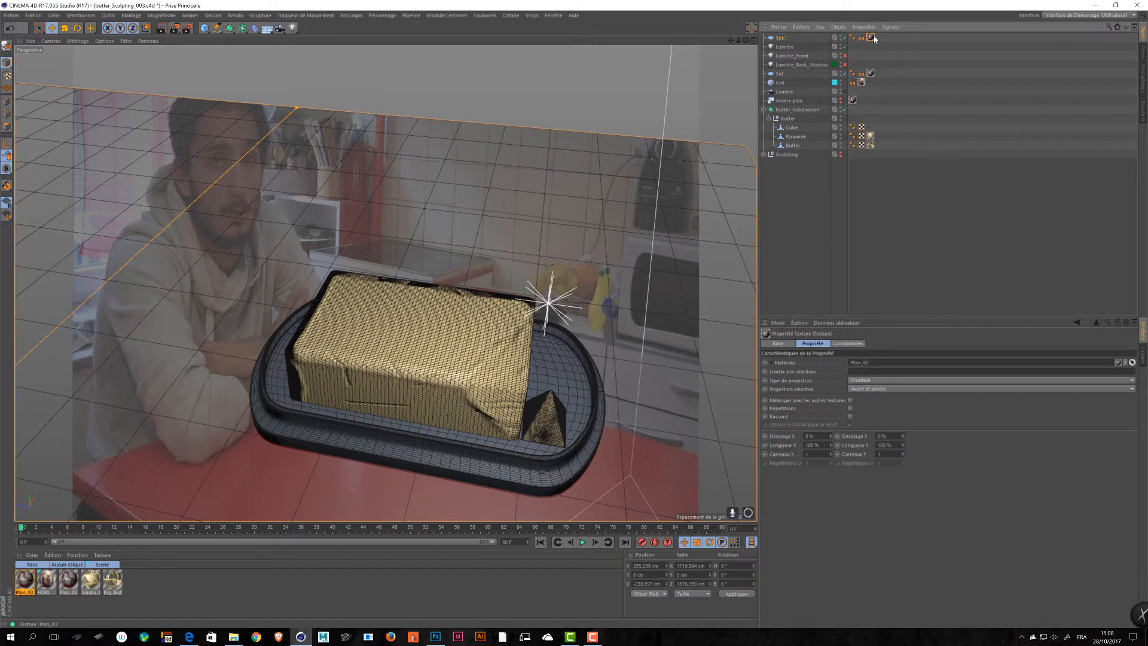
key("Delete")
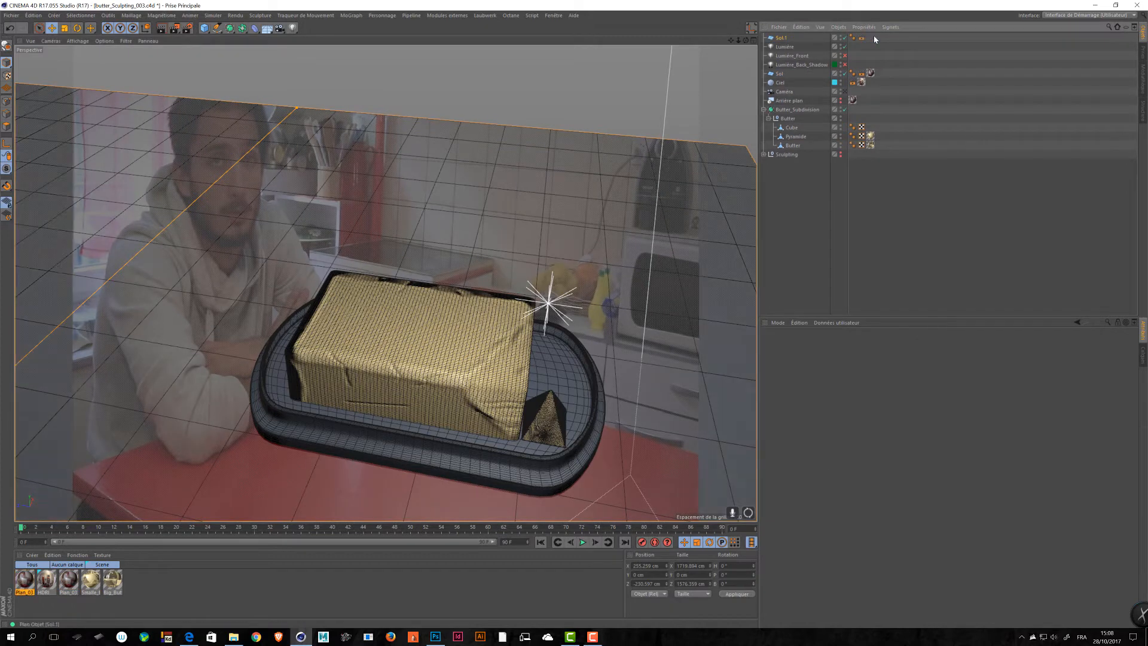
- Disable the original floor plane, and apply a newly created default material to the floor copy
left_click(784, 74)
left_click(844, 74)
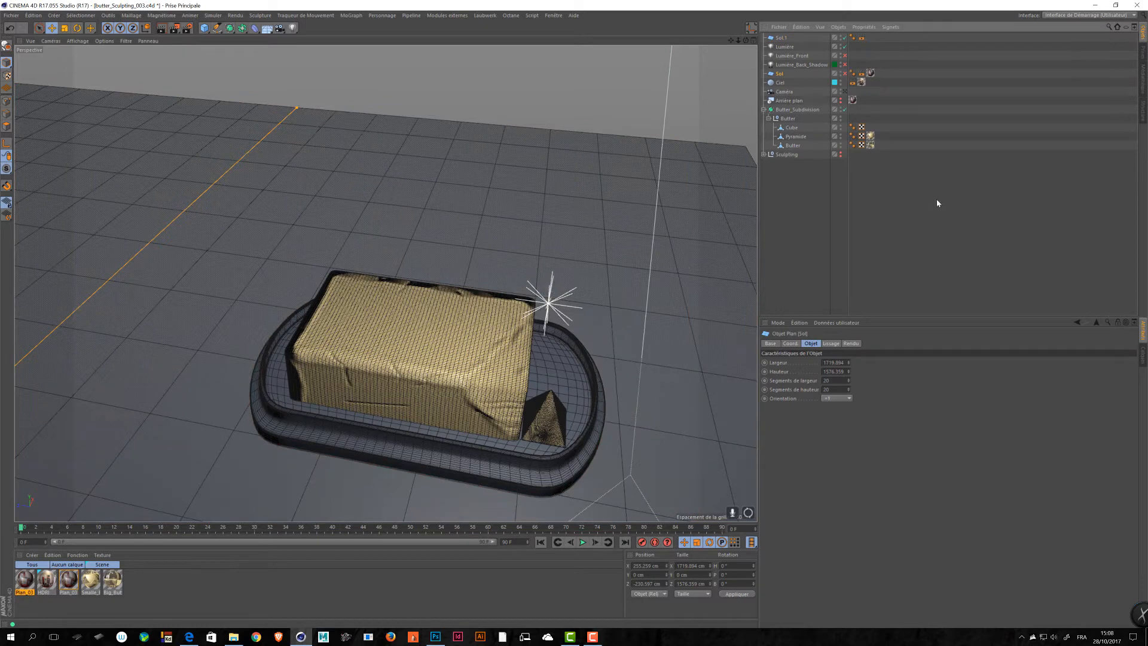
double_click(150, 606)
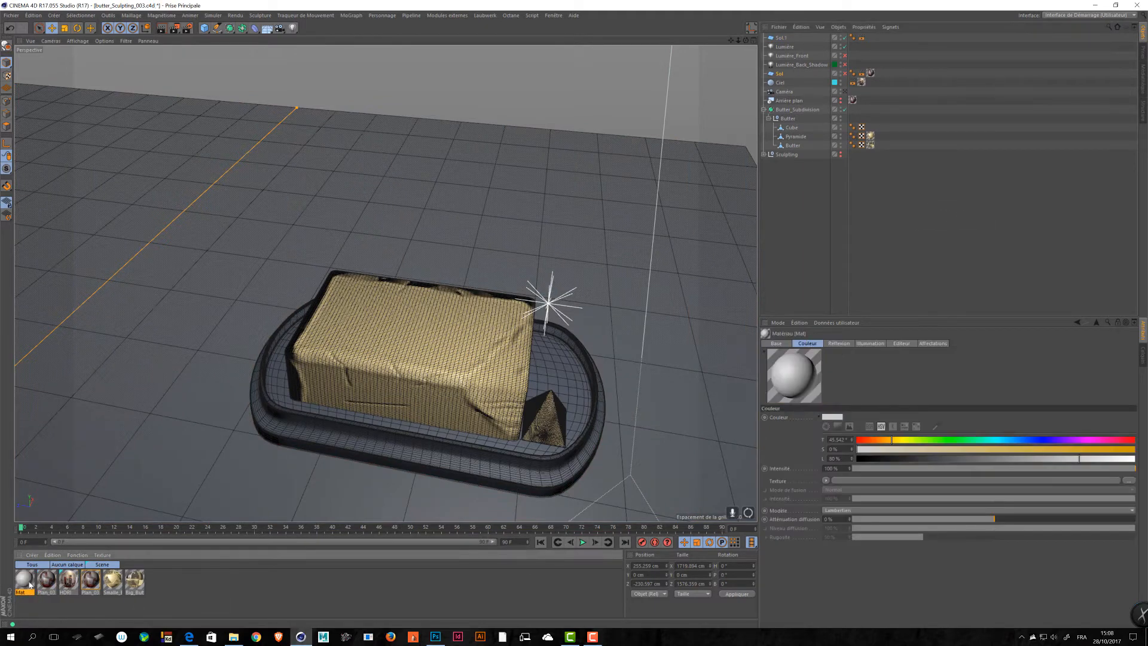
left_click_drag(29, 584, 193, 433)
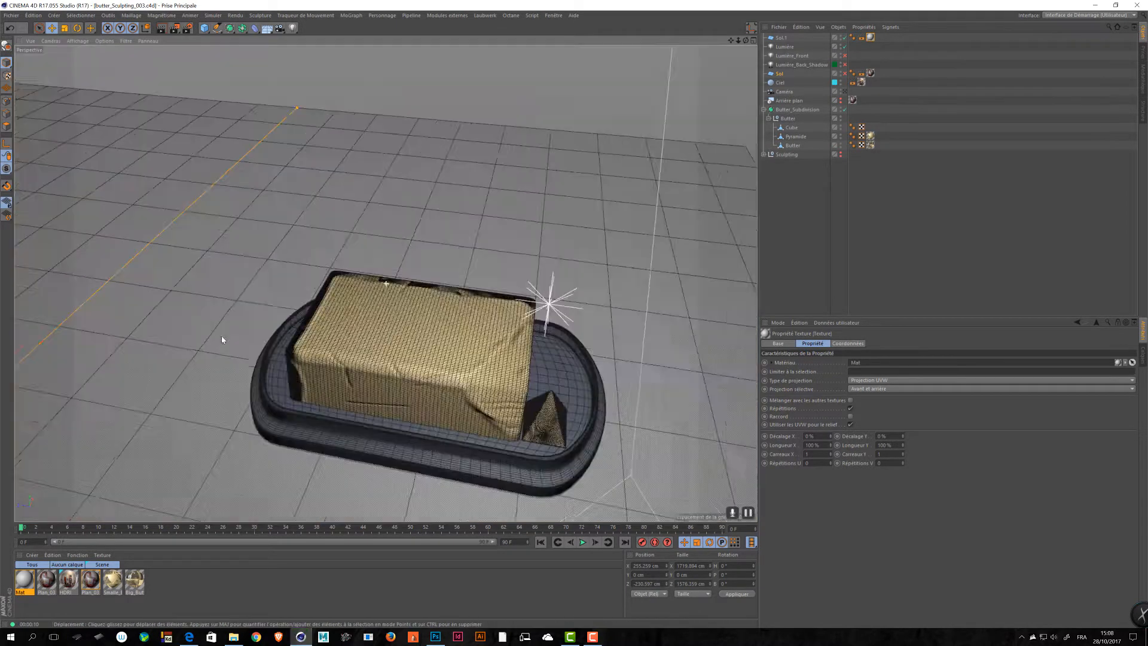
- Start an interactive render region and enlarge it to fill the whole perspective viewport
middle_click_drag(222, 335, 687, 364, "alt")
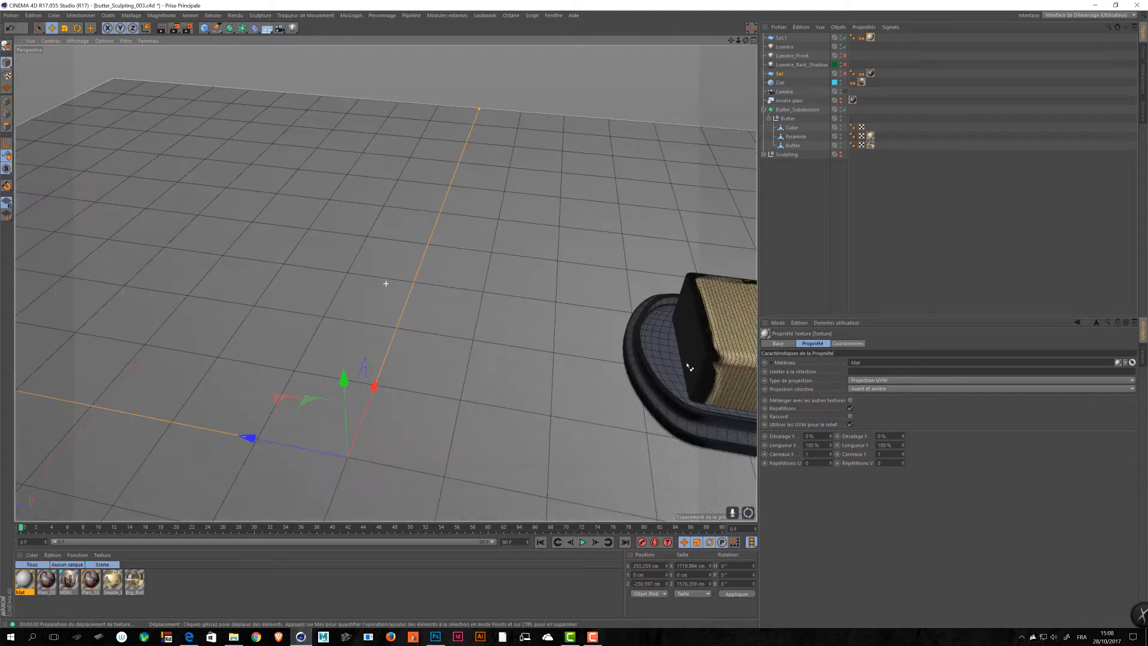
middle_click_drag(446, 306, 544, 316, "alt")
key("alt+r")
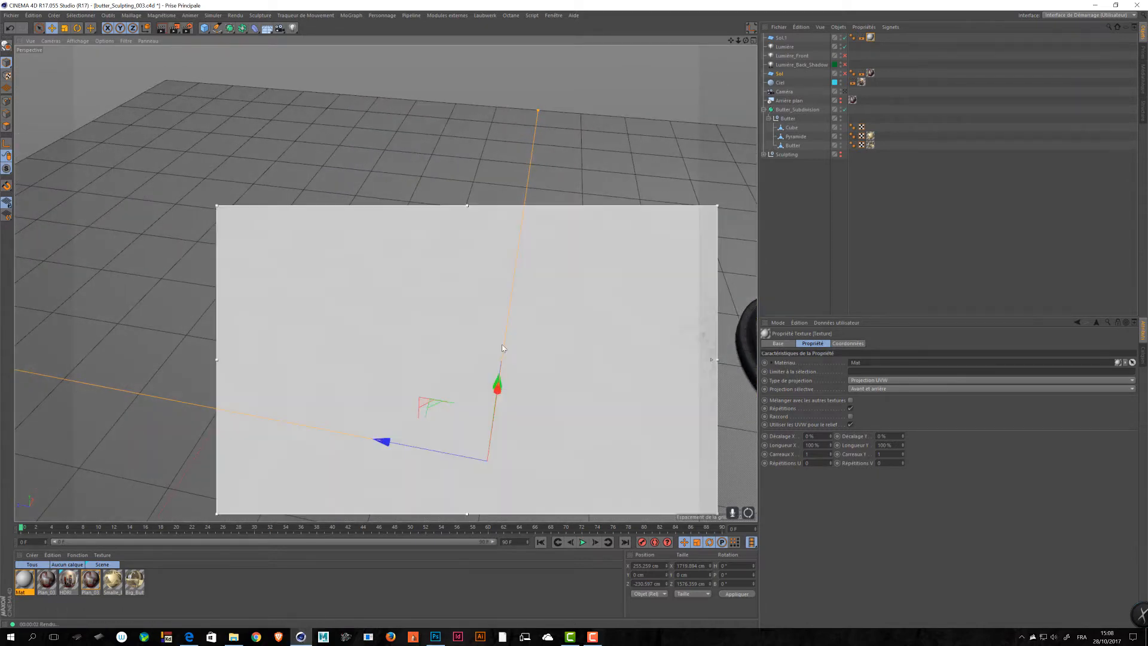
middle_click_drag(614, 333, 51, 323, "alt")
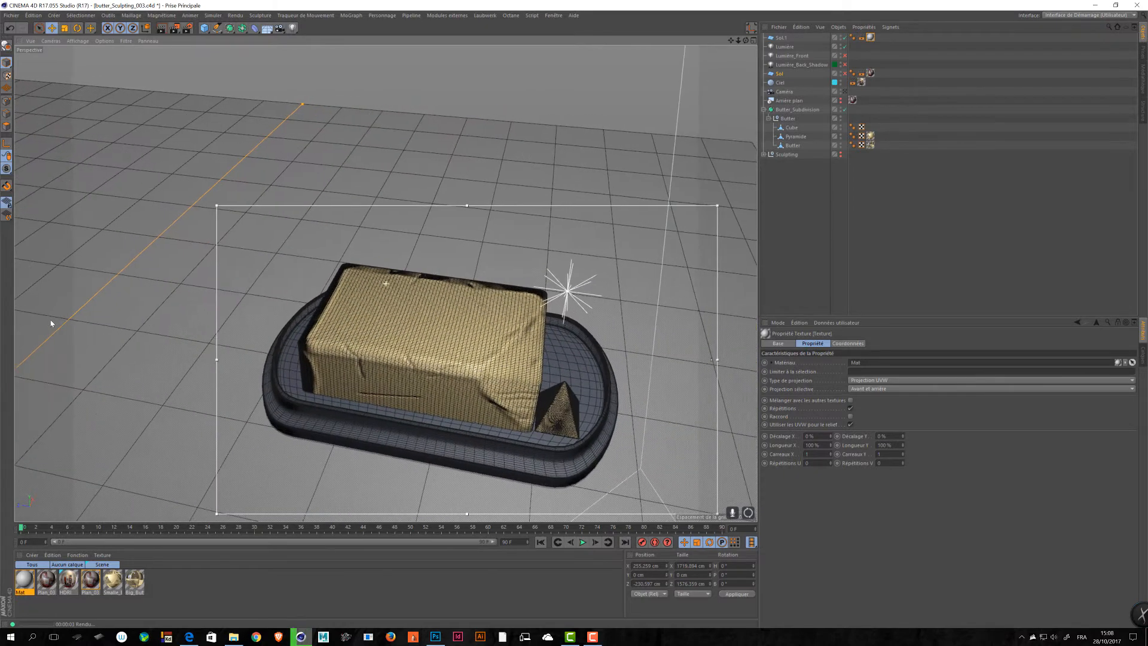
left_click_drag(218, 208, 16, 47)
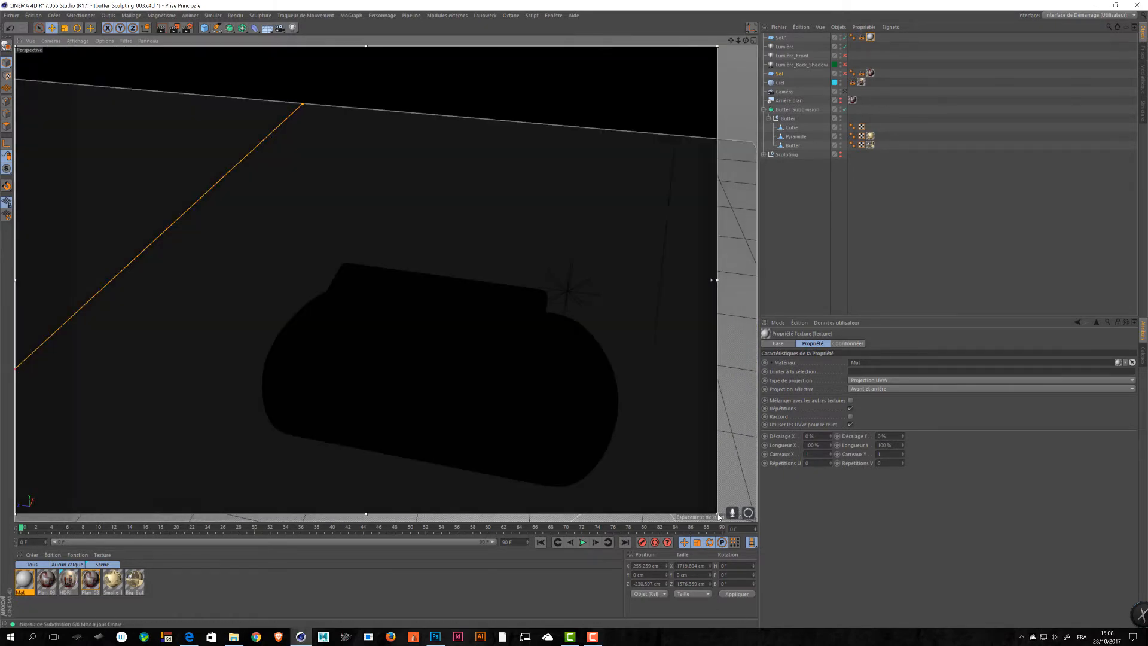
left_click_drag(718, 513, 805, 543)
- Move the light down beside the butter block, to about X 522 cm and Y 54 cm
middle_click_drag(544, 354, 503, 270, "alt")
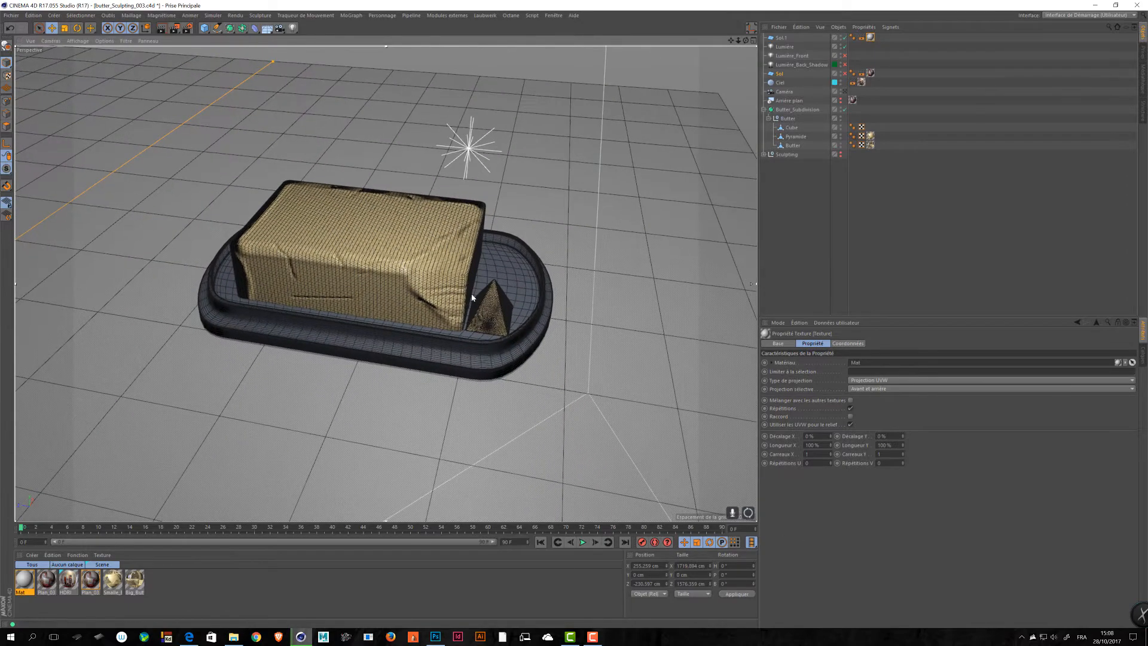
scroll(502, 271, "up", 5)
scroll(502, 270, "down", 3)
left_click_drag(502, 270, 525, 217, "alt")
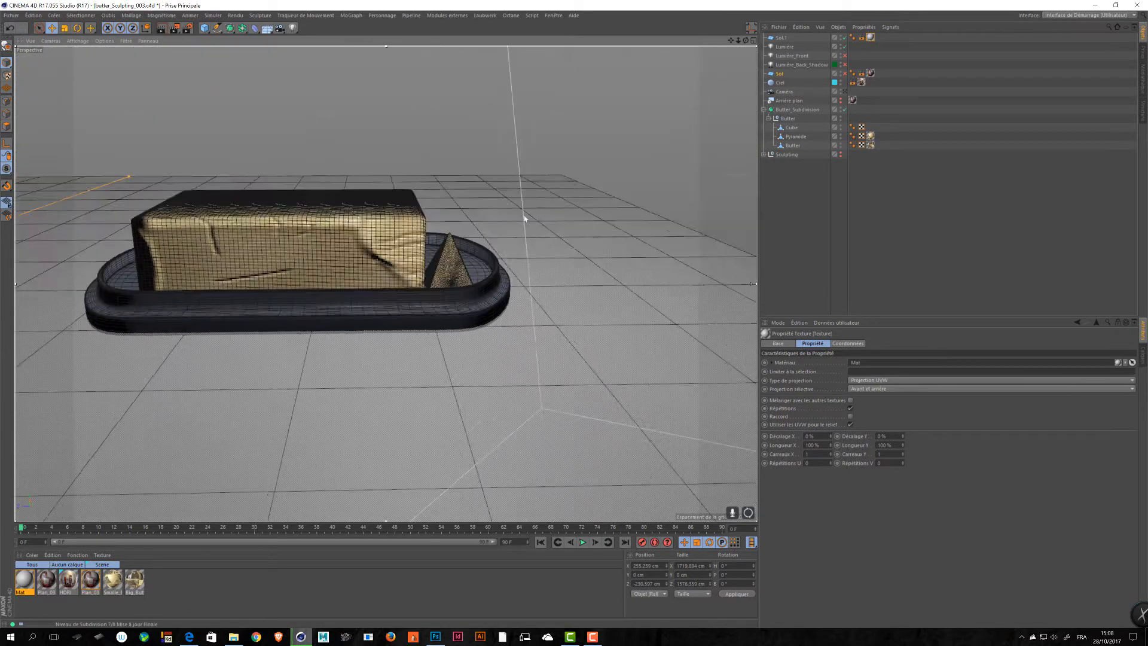
middle_click_drag(556, 425, 604, 553, "alt")
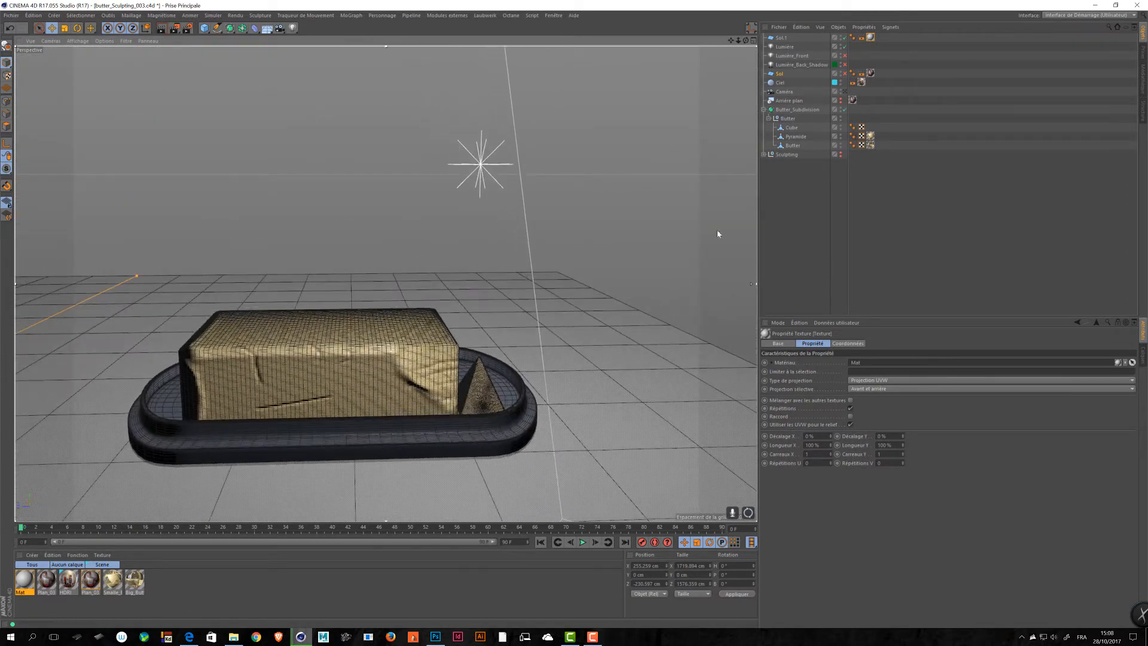
left_click(785, 46)
left_click_drag(538, 239, 443, 274, "alt")
middle_click_drag(443, 274, 328, 342, "alt")
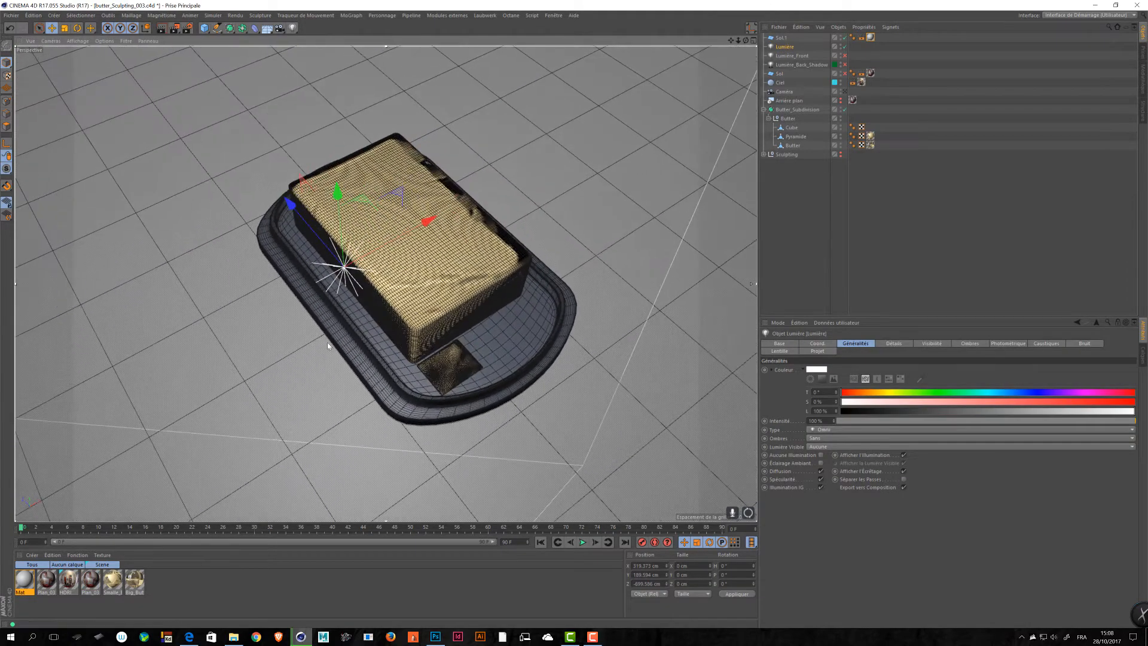
left_click_drag(397, 196, 568, 171)
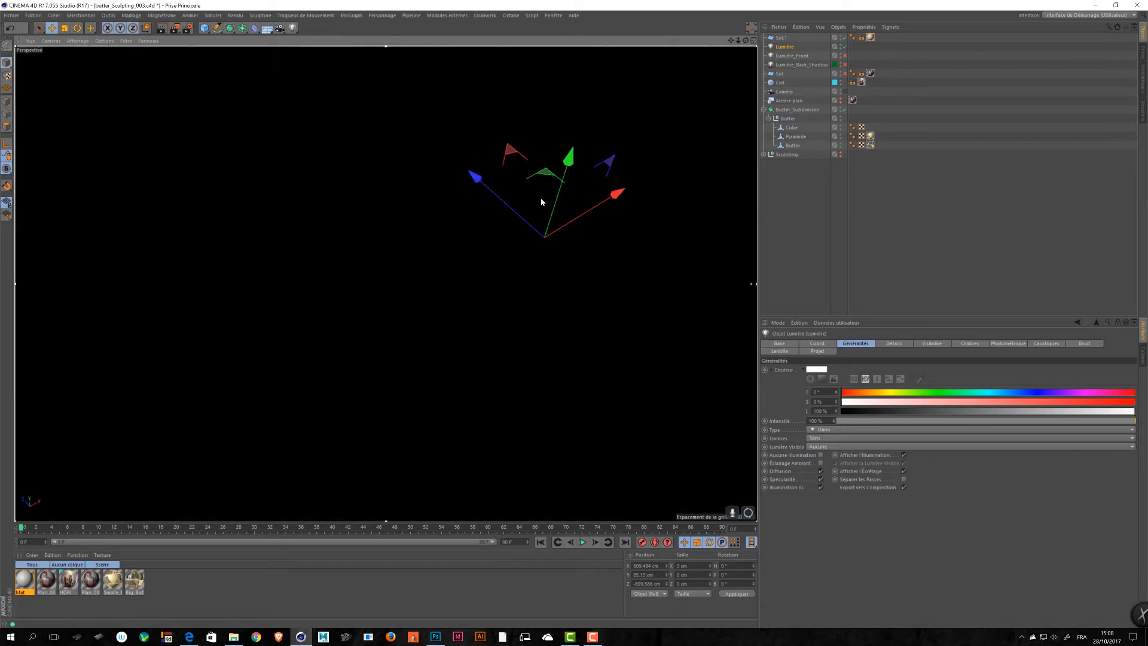
right_click_drag(670, 231, 406, 234, "alt")
left_click_drag(407, 234, 480, 303, "alt")
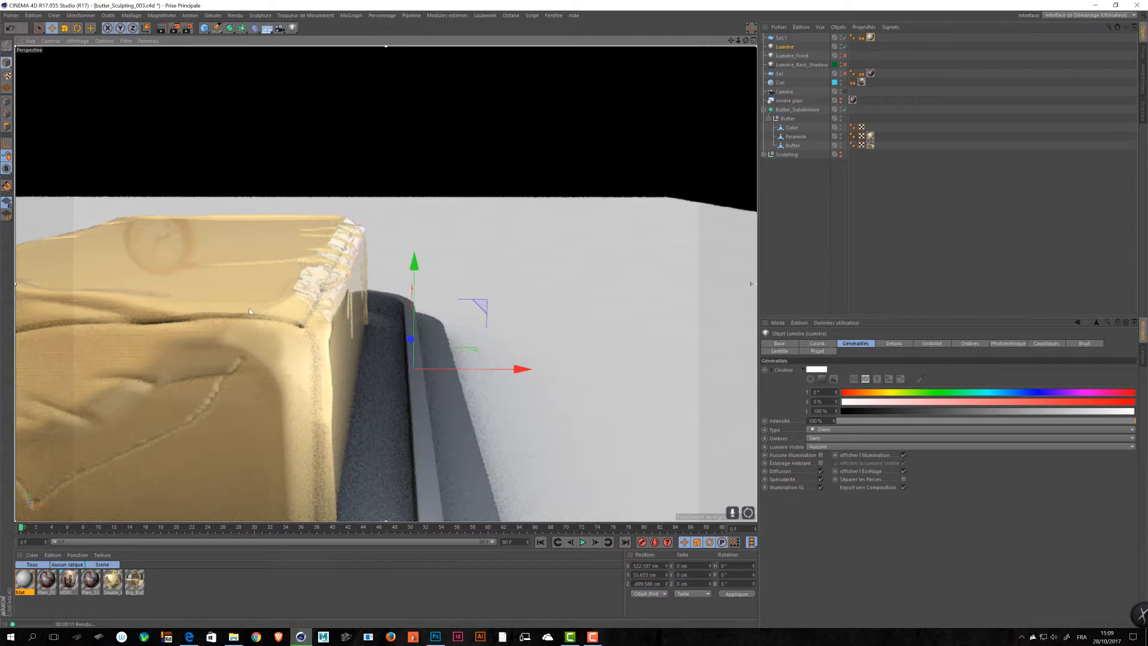
- Lower the light to about Y 28 cm next to the butter, and save the project
left_click_drag(370, 336, 598, 347, "alt")
mouse_move(138, 376)
left_mouse_down("alt")
mouse_move(696, 316)
mouse_move(598, 318)
left_mouse_up("alt")
left_click_drag(362, 377, 630, 167, "alt")
middle_click_drag(197, 263, 502, 311, "alt")
left_click_drag(477, 173, 418, 339, "alt")
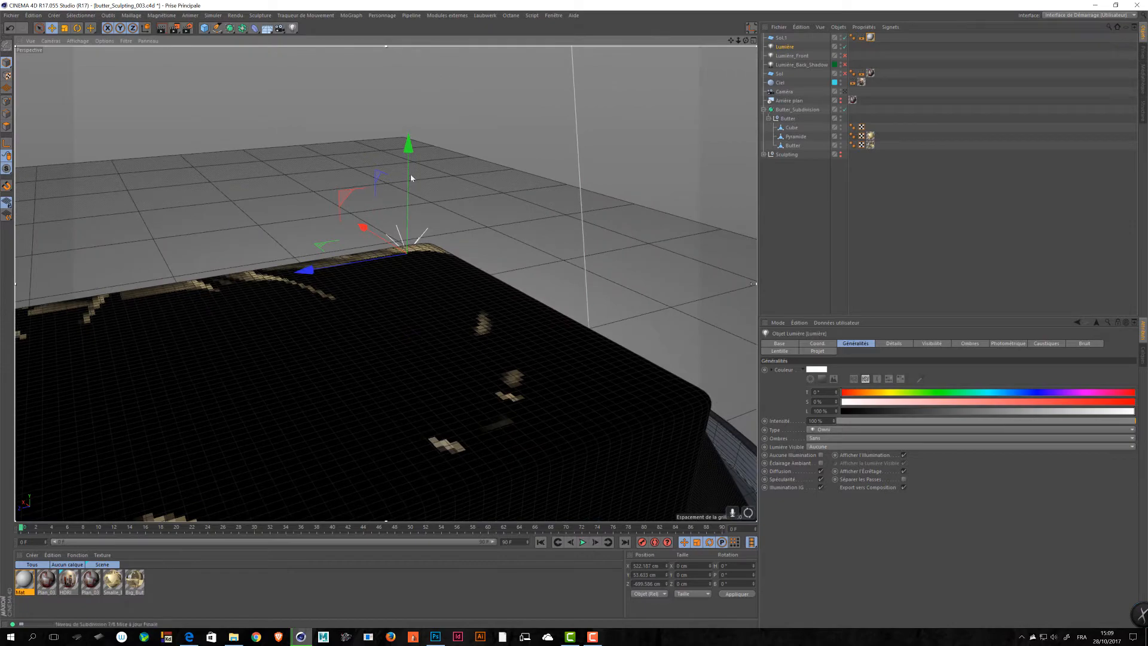
left_click_drag(408, 177, 424, 210)
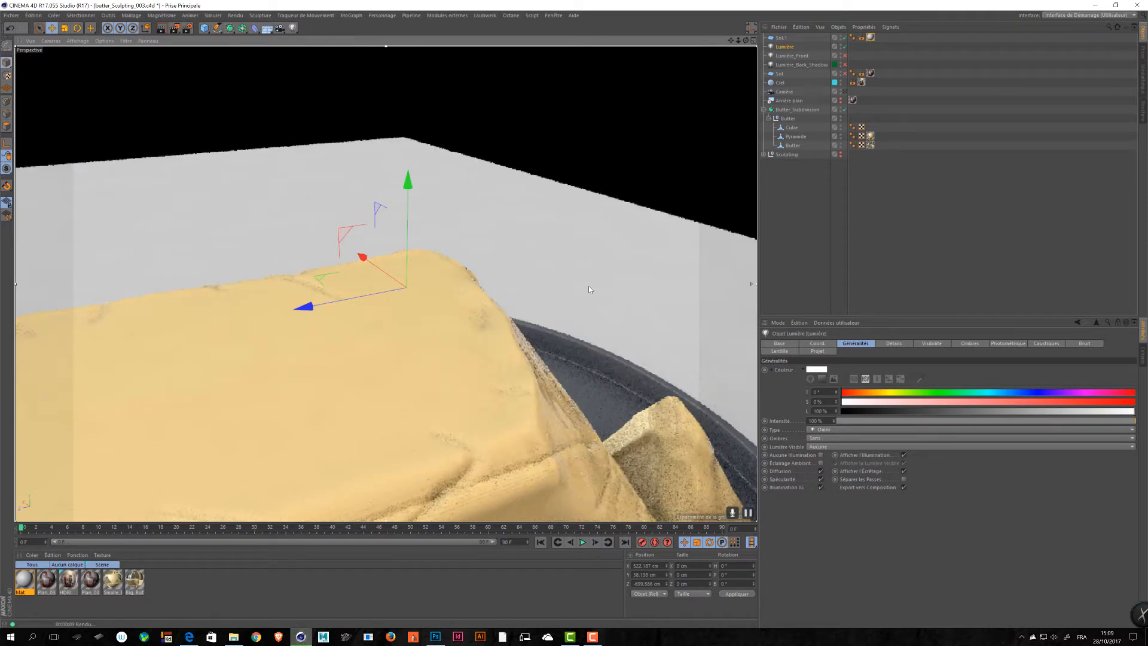
key("ctrl+s")
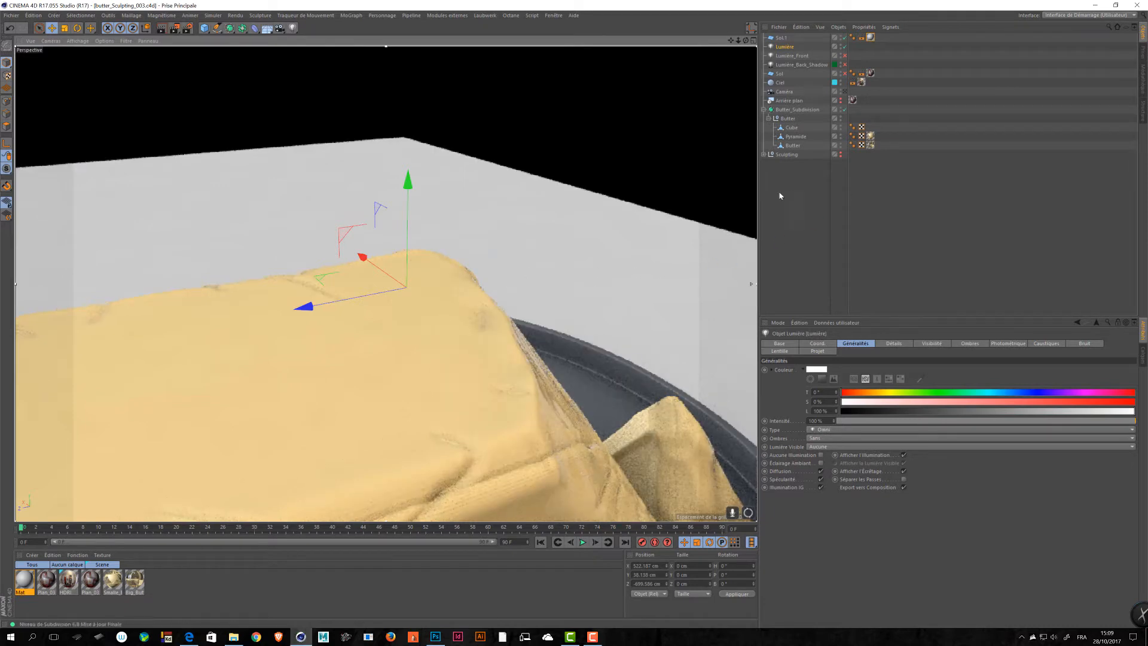
- Set the render output to 1920 × 1080 pixels with the aspect ratio locked, and save the project
left_click(387, 73)
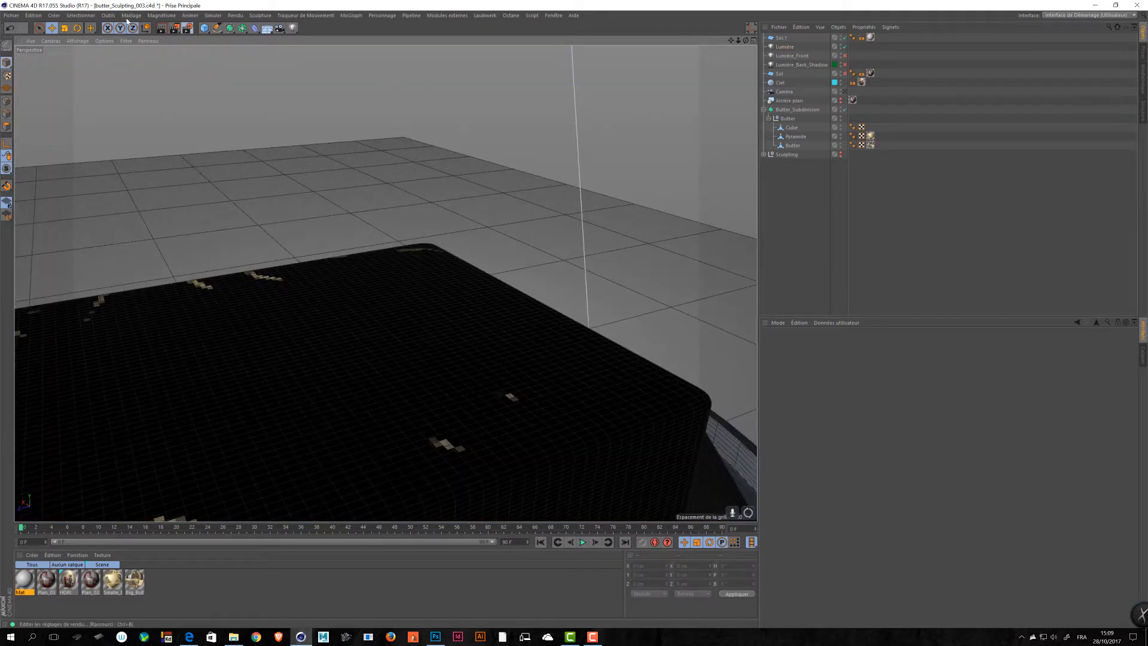
left_click(187, 29)
left_click(238, 148)
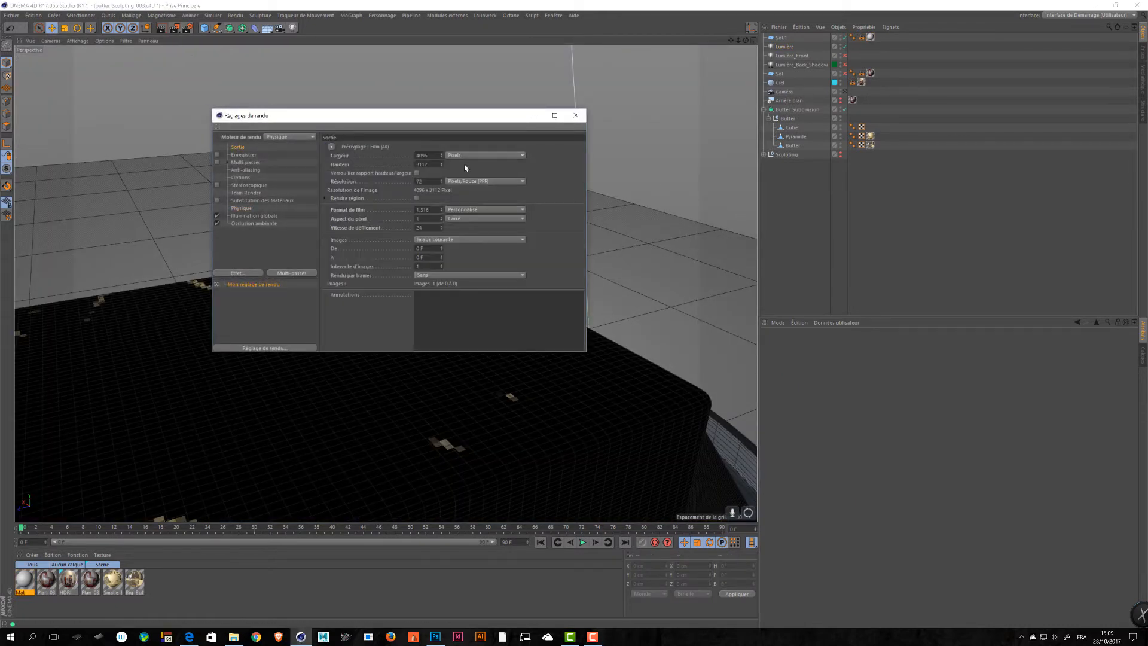
double_click(422, 155)
type("1")
key("Tab")
type("1")
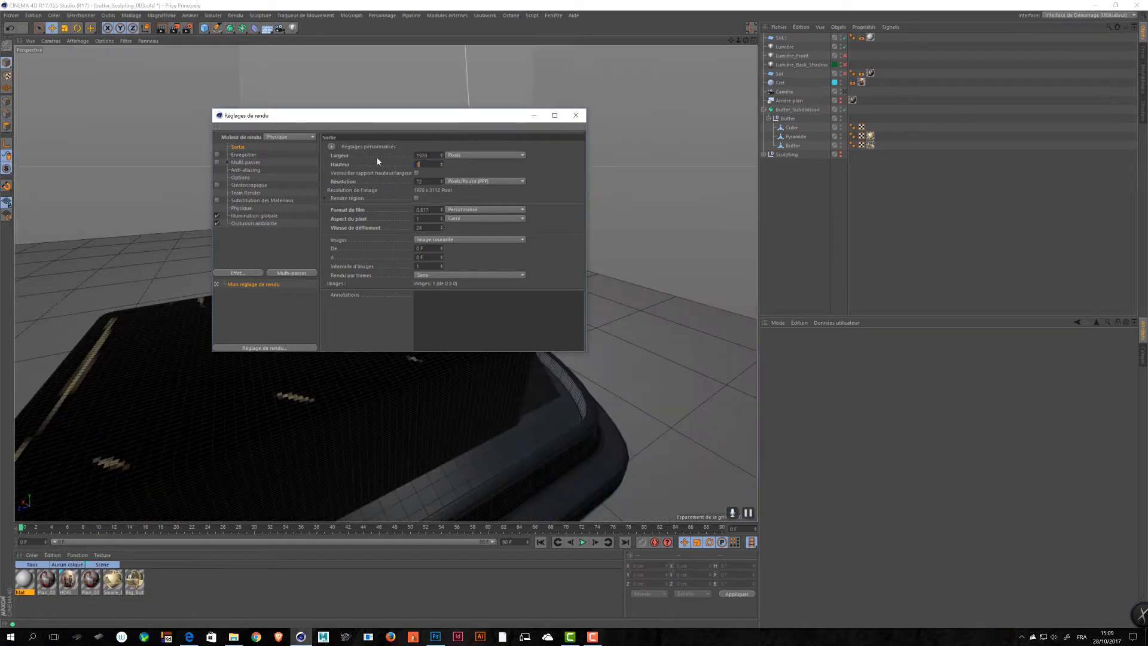
type("080")
key("Return")
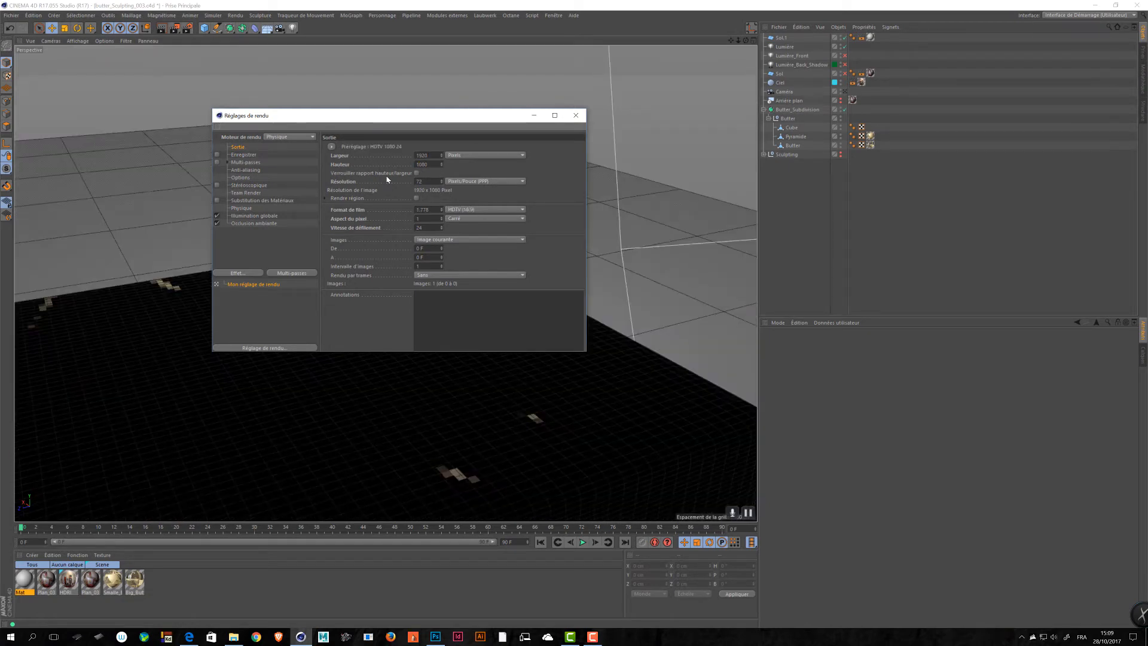
left_click(416, 172)
left_click(578, 115)
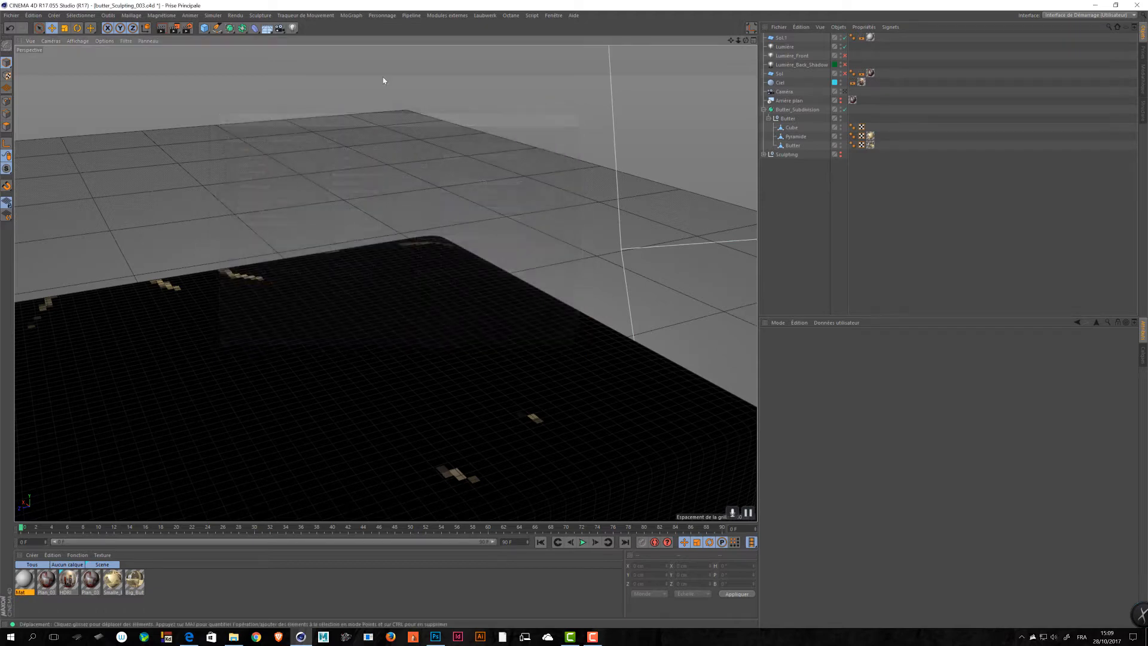
key("ctrl+s")
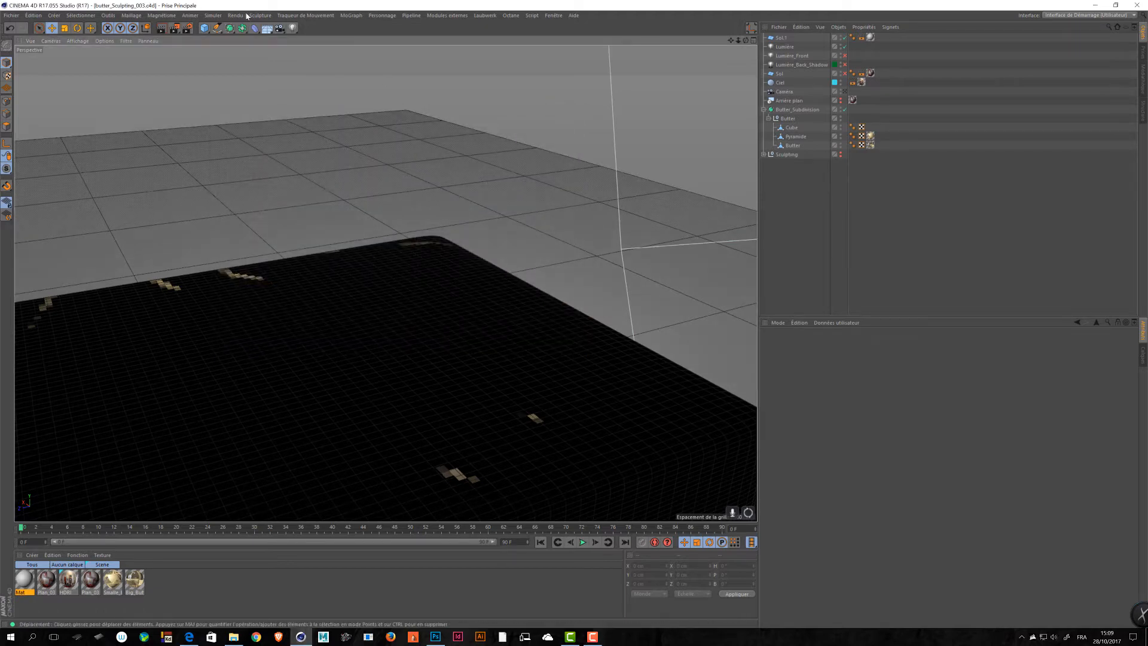
- Render the current view to the picture viewer and enlarge the viewer window, keeping the main toolbar accessible
left_click(174, 28)
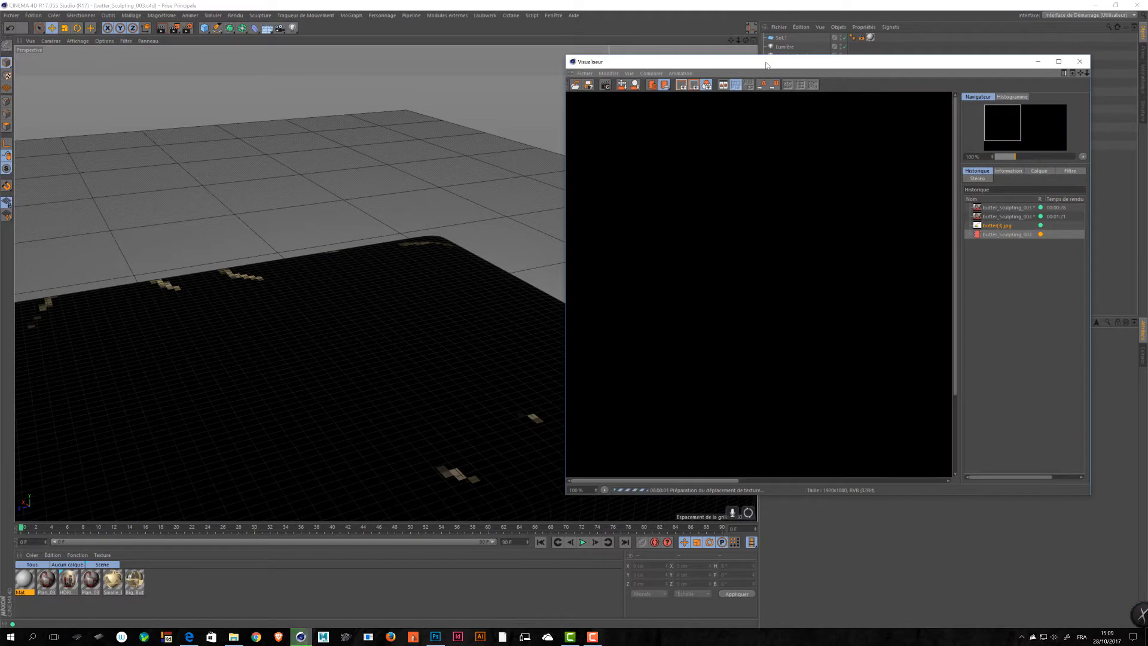
left_click_drag(777, 61, 473, 39)
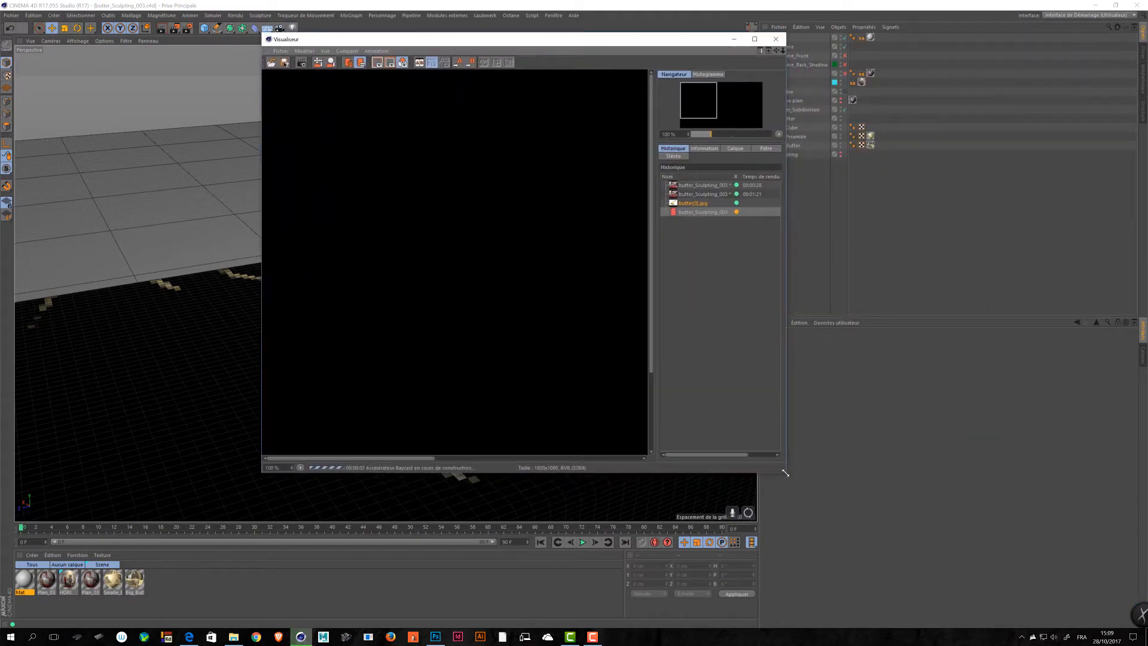
left_click_drag(785, 470, 1110, 572)
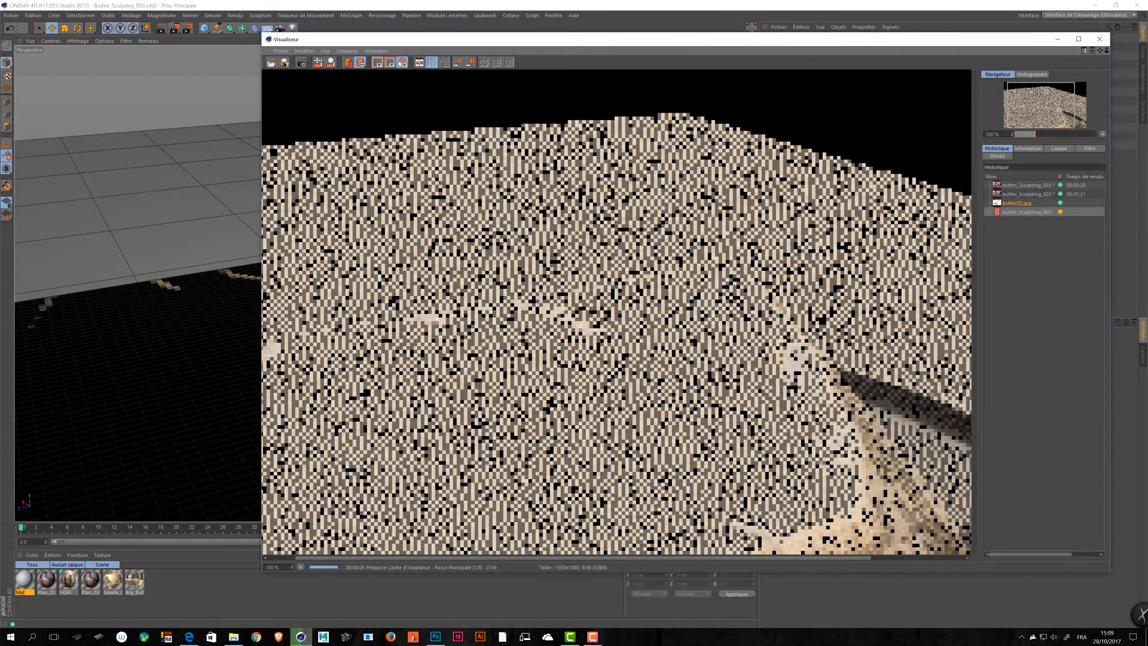
left_click_drag(323, 39, 257, 87)
- Change the Physical renderer's sampler to Fixed (Fixe) in the render settings
left_click(187, 28)
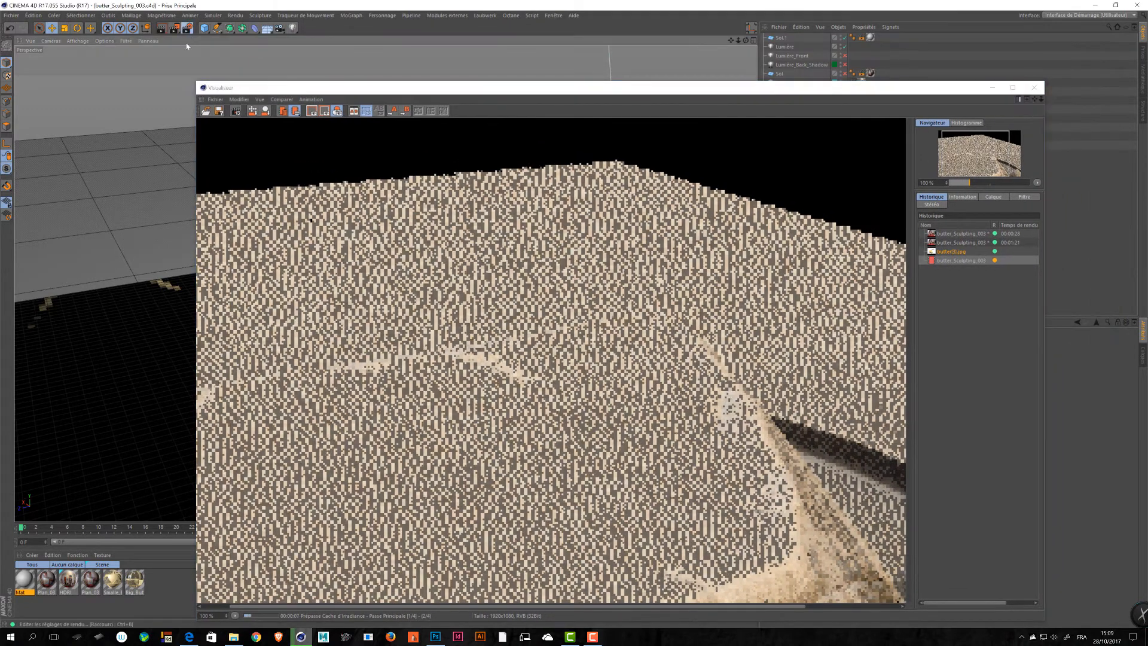
left_click(242, 208)
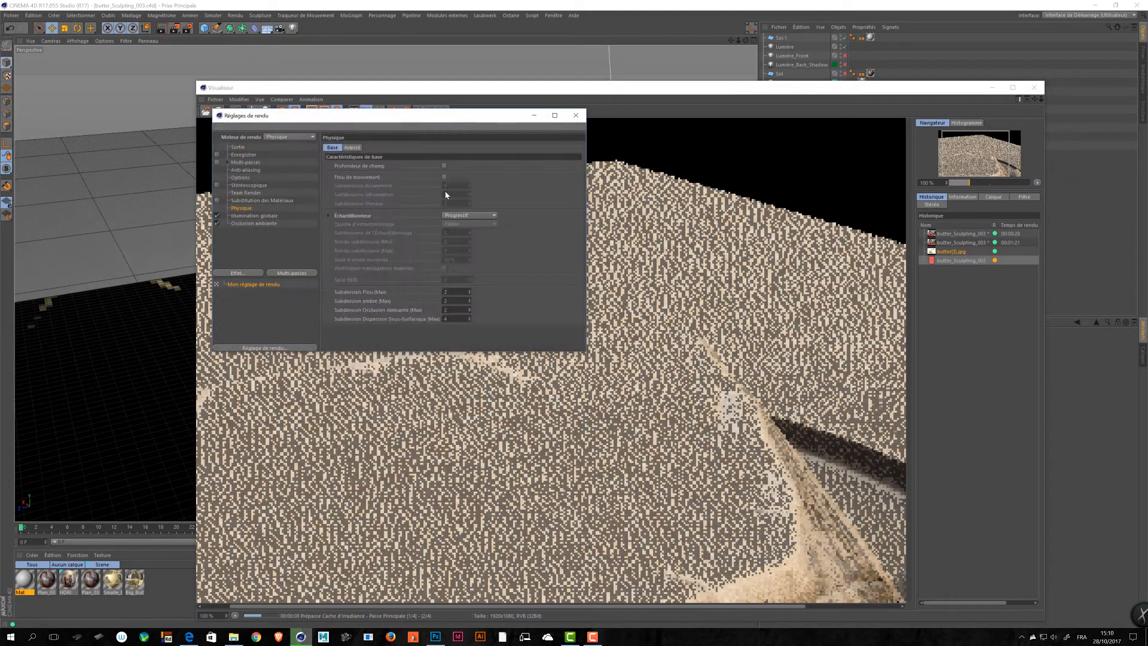
left_click(466, 214)
left_click(452, 224)
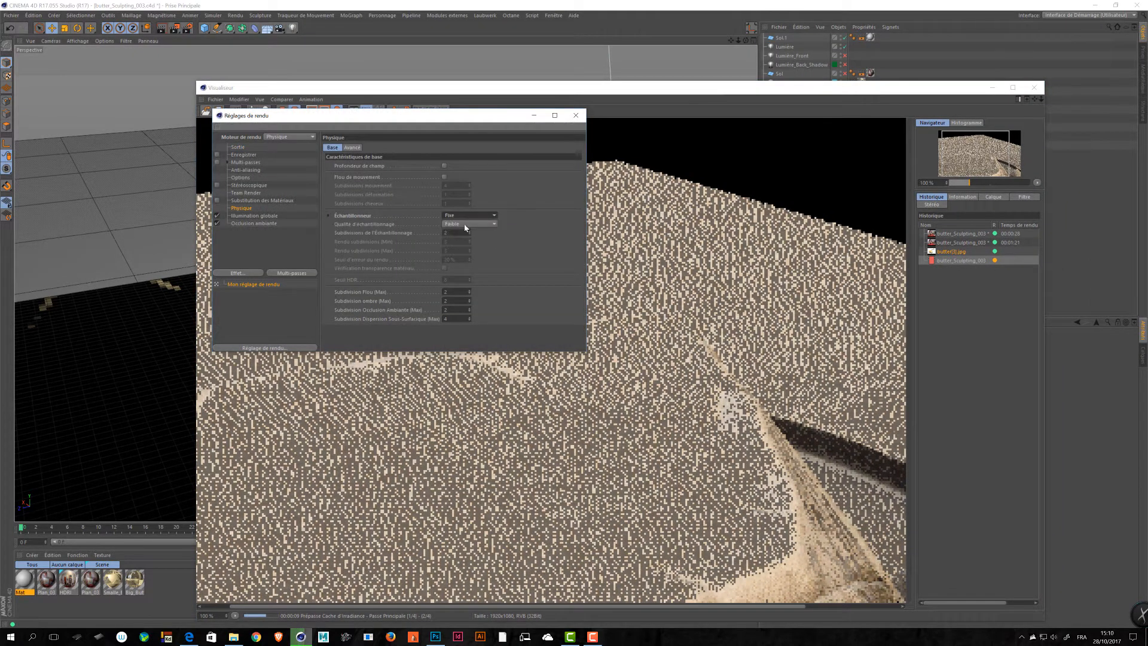
- Close the render settings, stop the running render to start a fresh one, and delete the aborted render from the history
left_click(576, 115)
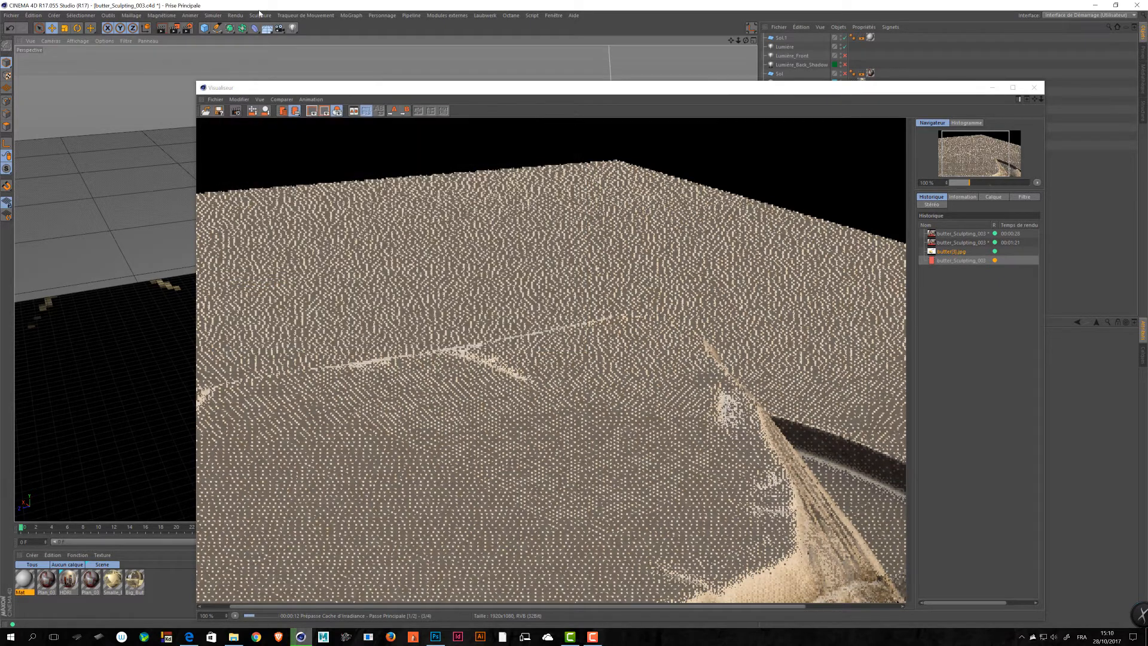
left_click(176, 31)
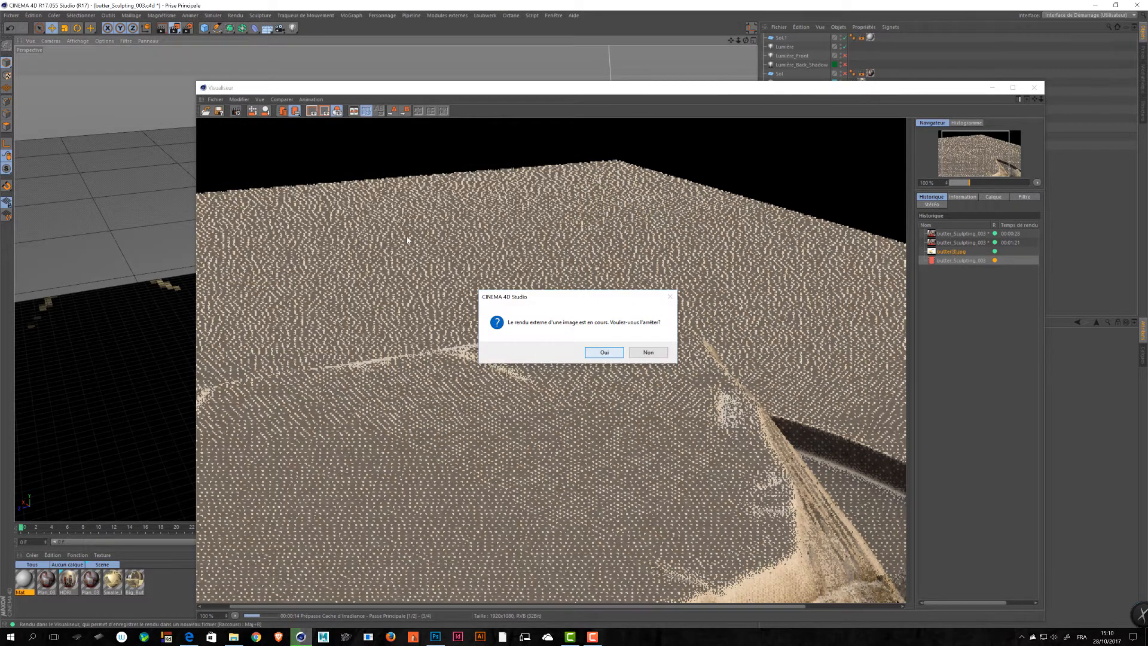
left_click(608, 353)
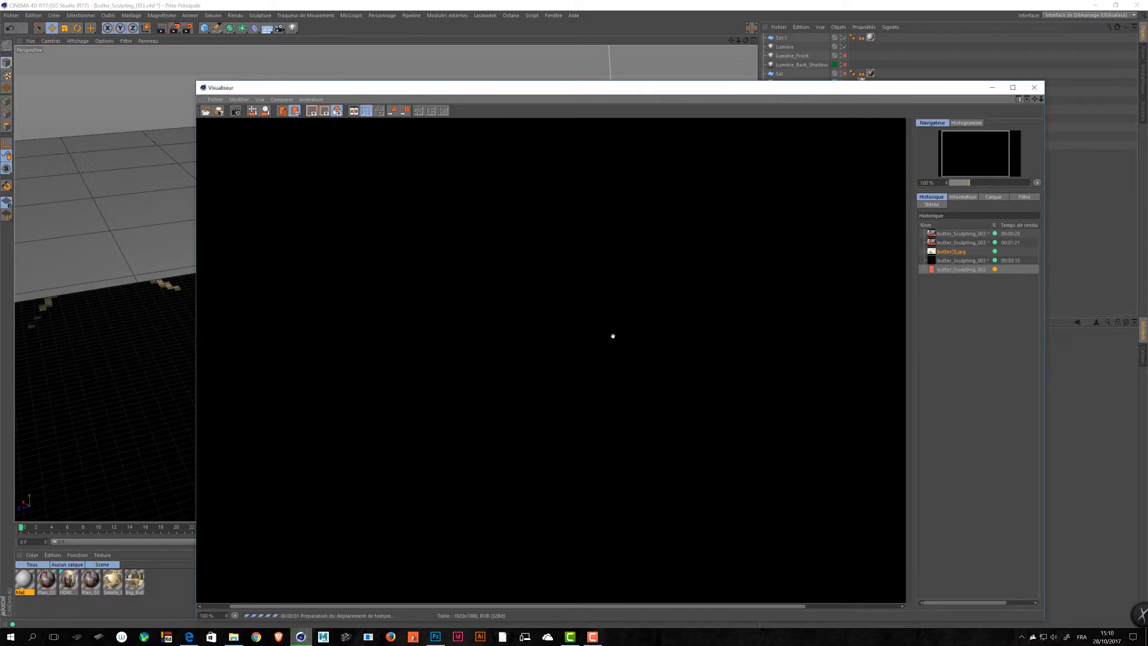
left_click(981, 260)
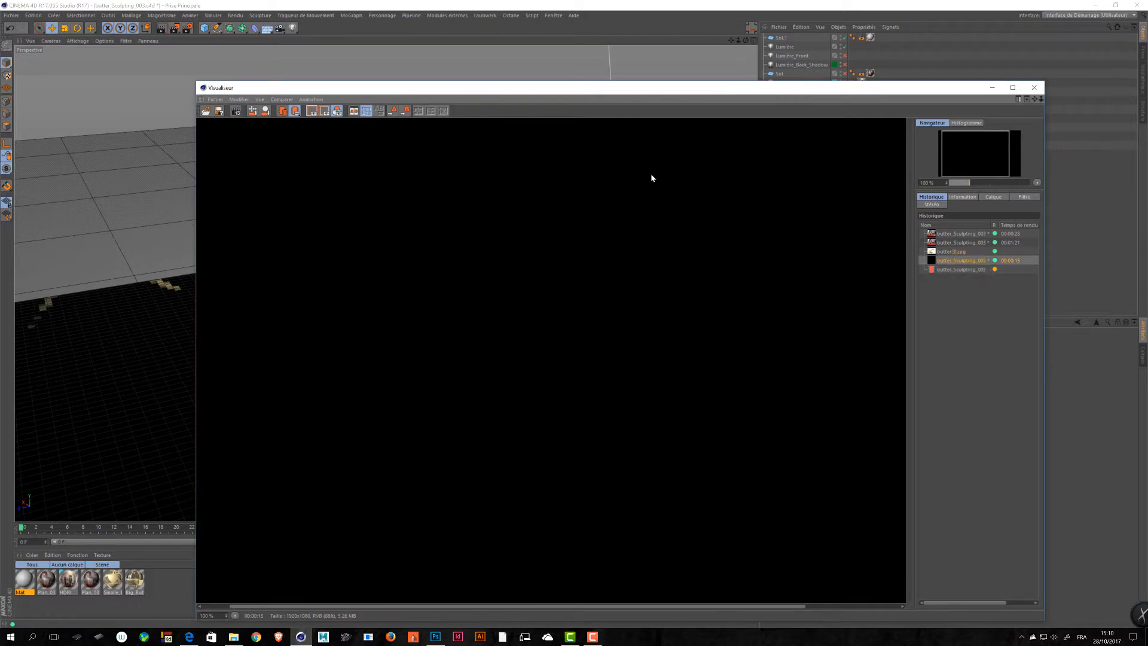
key("Delete")
key("Return")
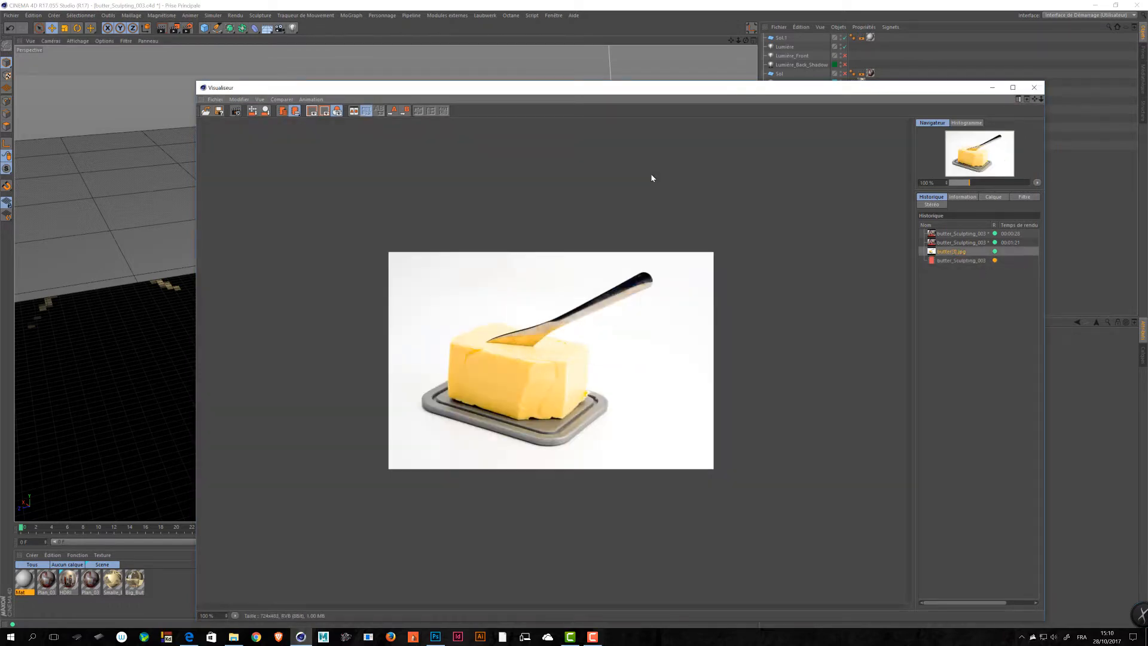
- Compare the two earlier kitchen renders in the history, focusing on the butter in its dish
key("Up")
key("Up")
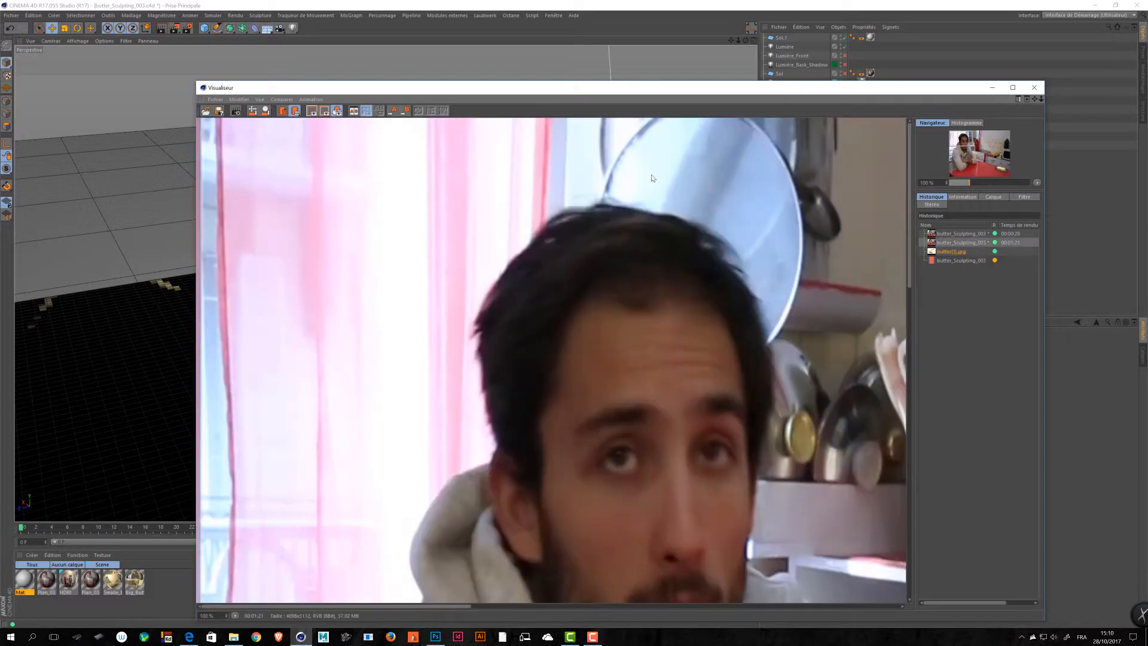
left_click_drag(975, 159, 1002, 177)
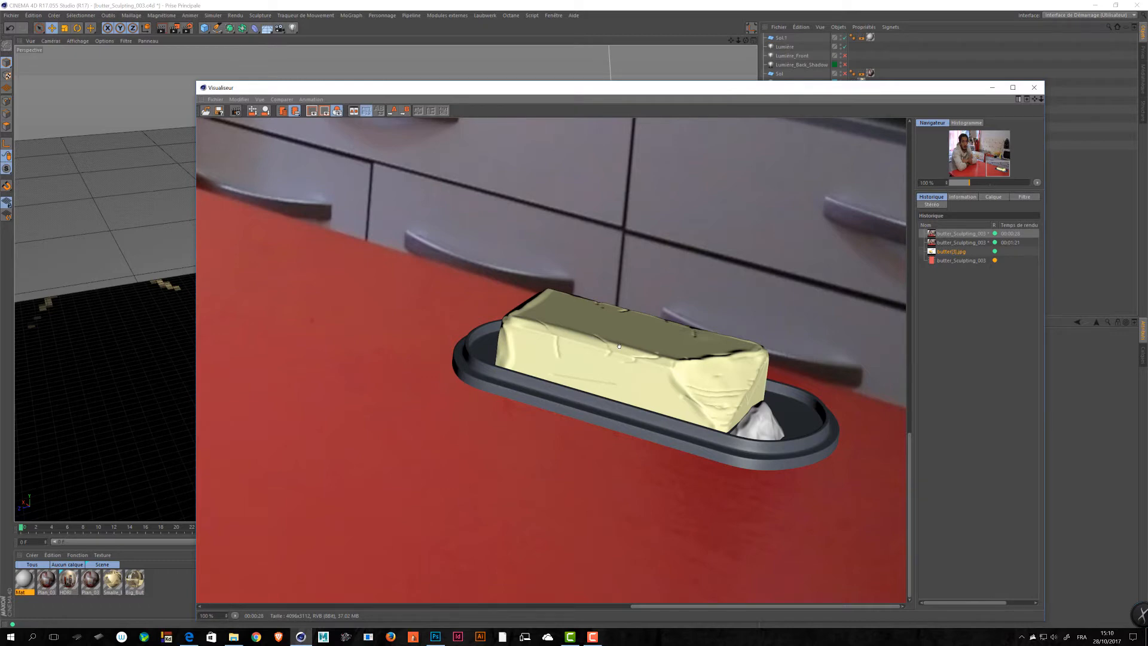
key("Down")
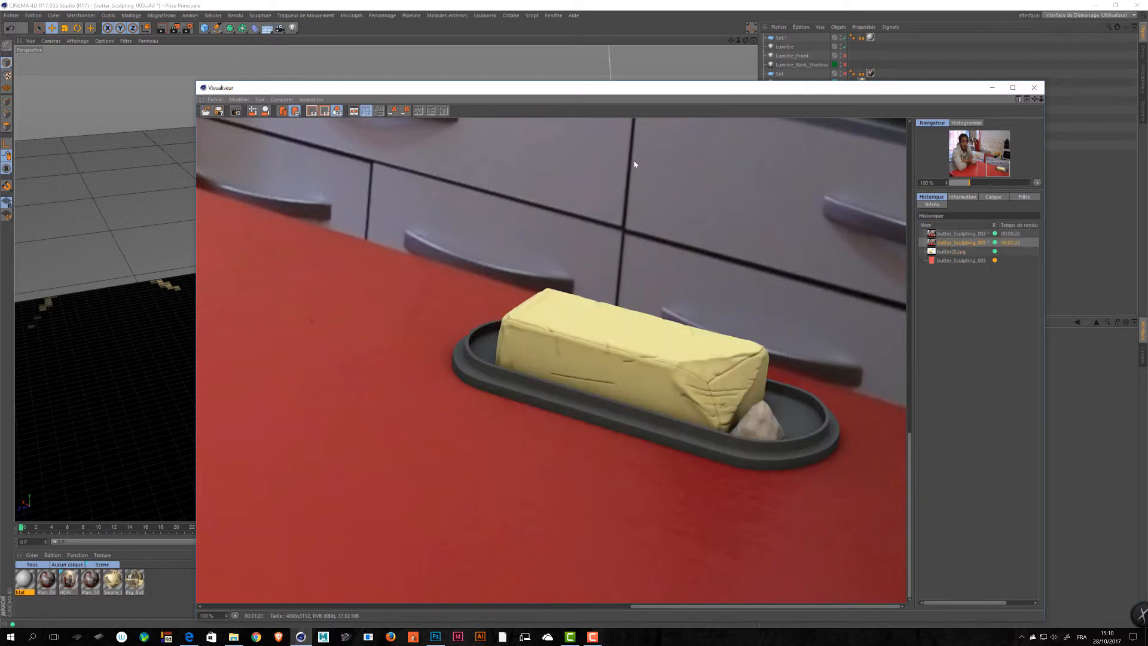
key("Up")
key("Down")
- Examine the new backlit render around the butter's edges and corner, and close the picture viewer
left_click(954, 262)
left_click_drag(652, 475, 368, 275)
left_click_drag(516, 483, 596, 460)
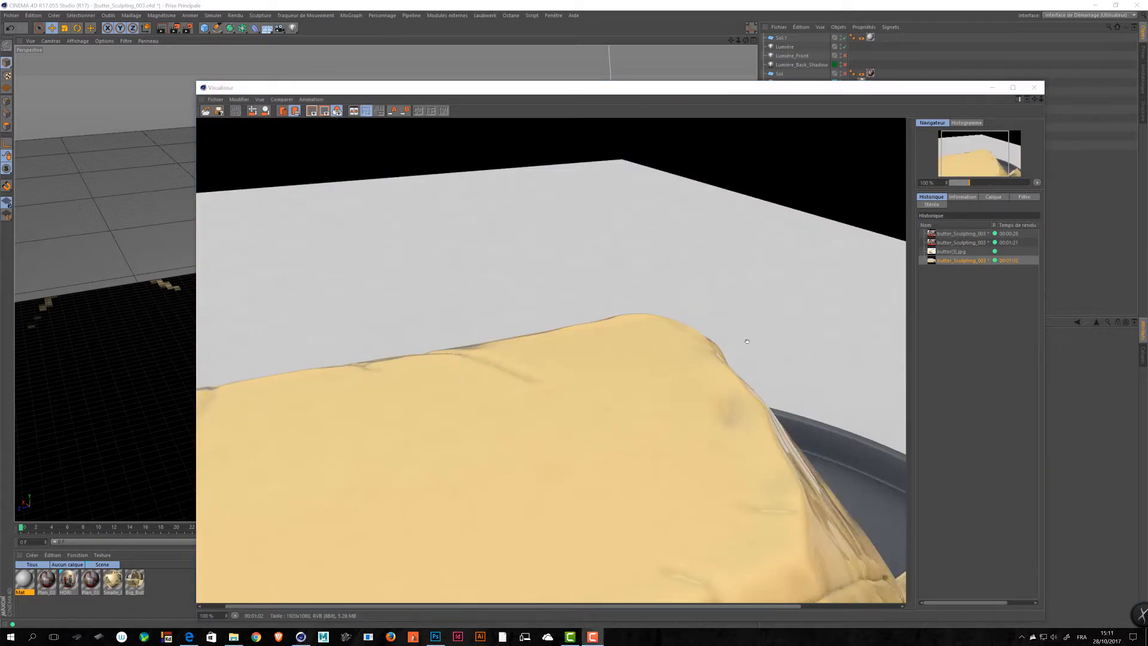
left_click_drag(746, 340, 406, 214)
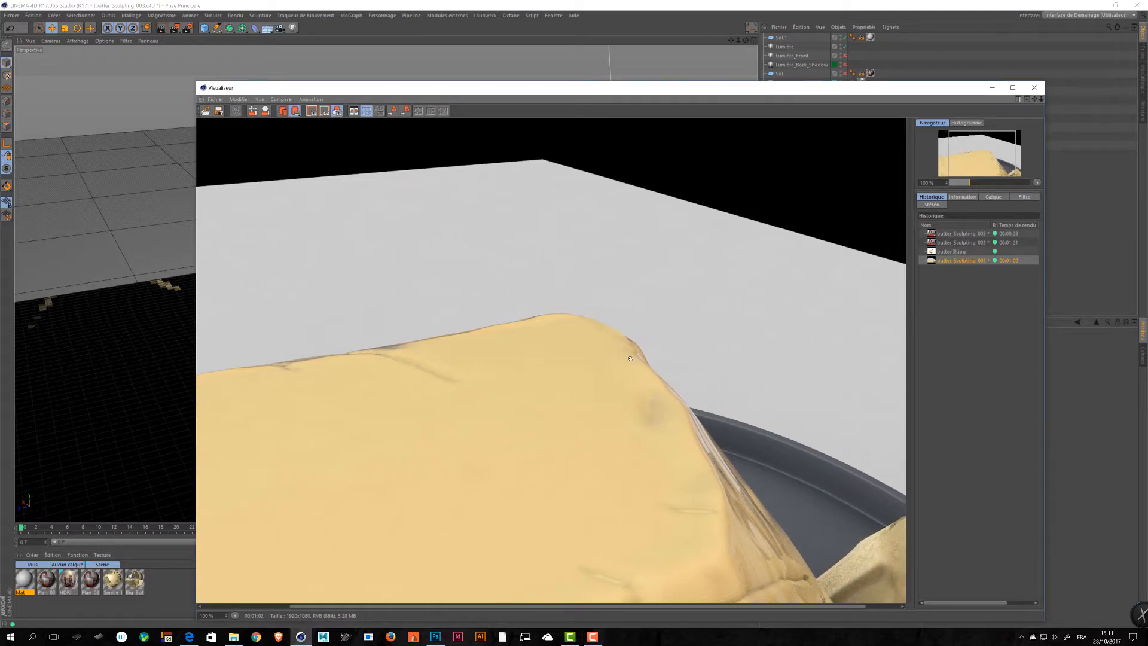
left_click_drag(399, 257, 509, 260)
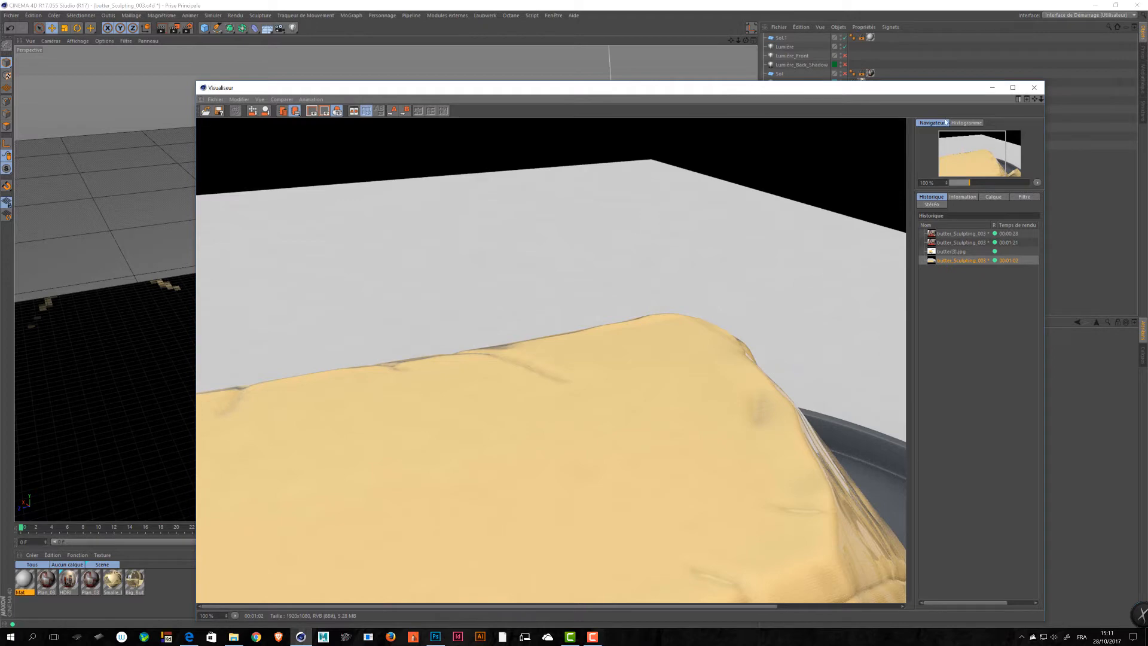
left_click_drag(931, 91, 845, 62)
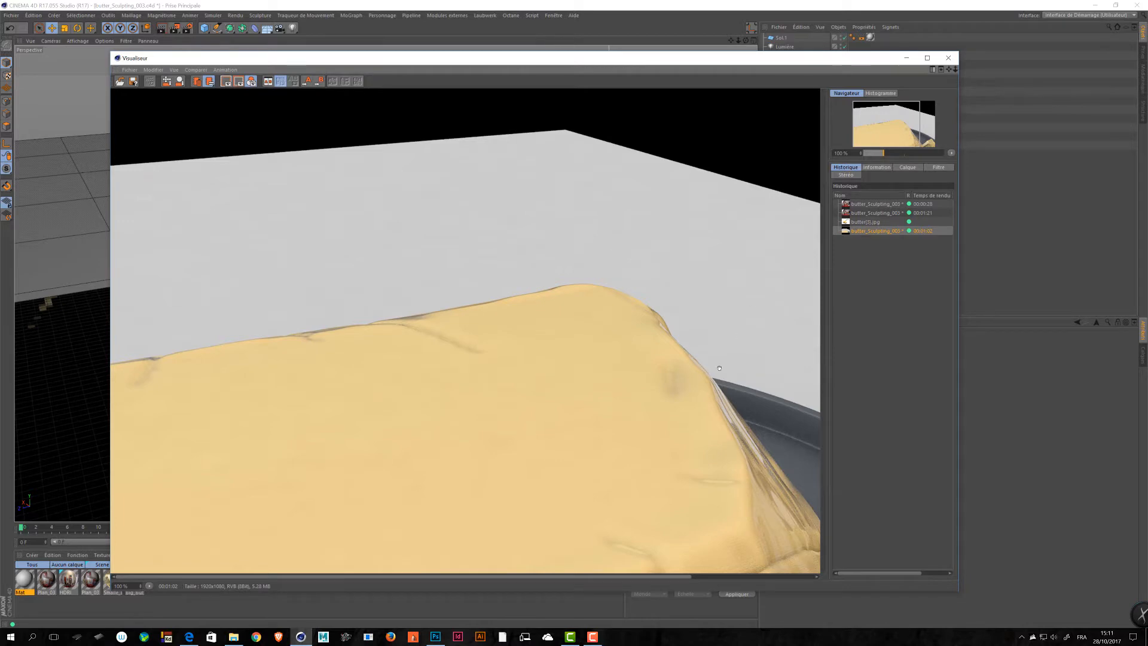
left_click(948, 58)
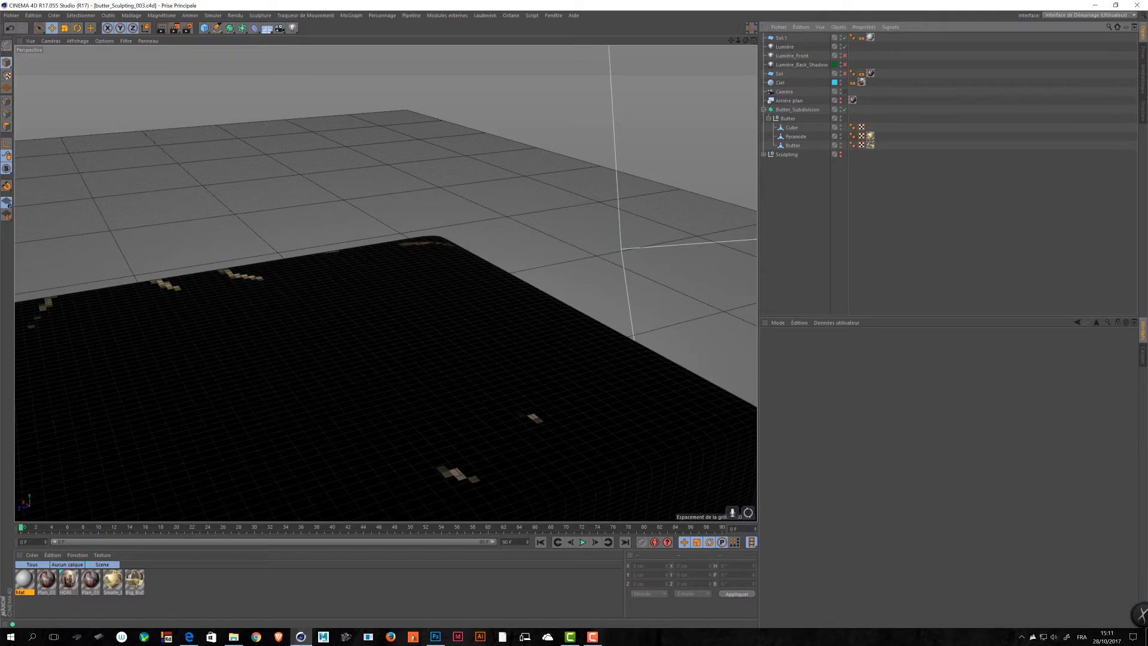
- Open the Big_Butter material for editing and enable its Luminescence channel
left_click(137, 587)
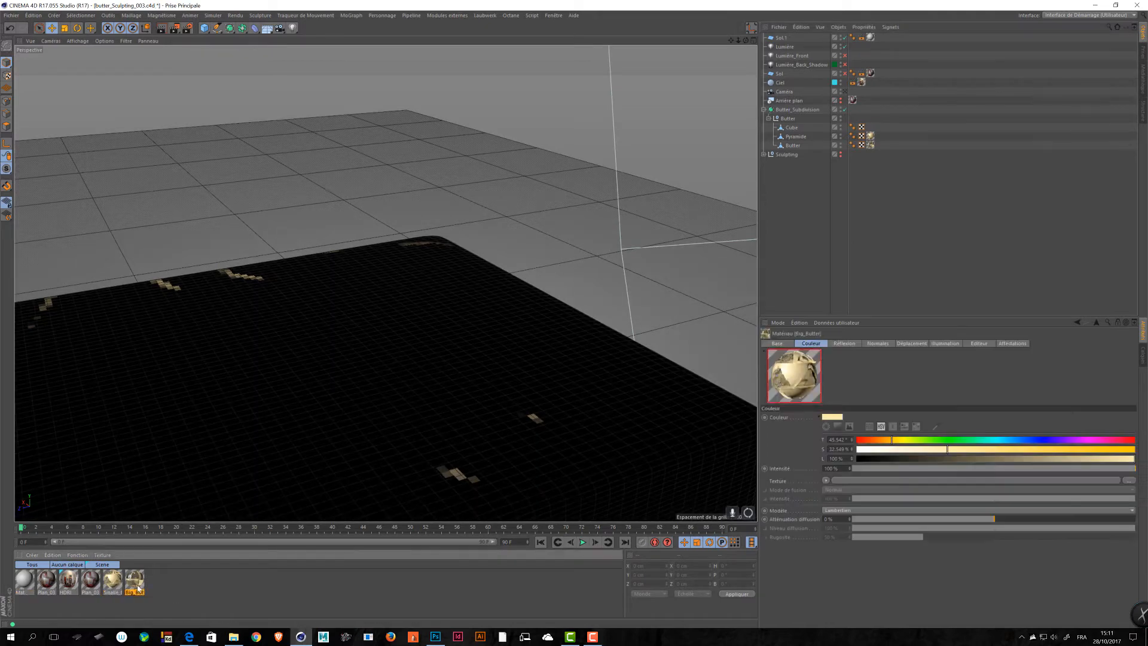
double_click(137, 587)
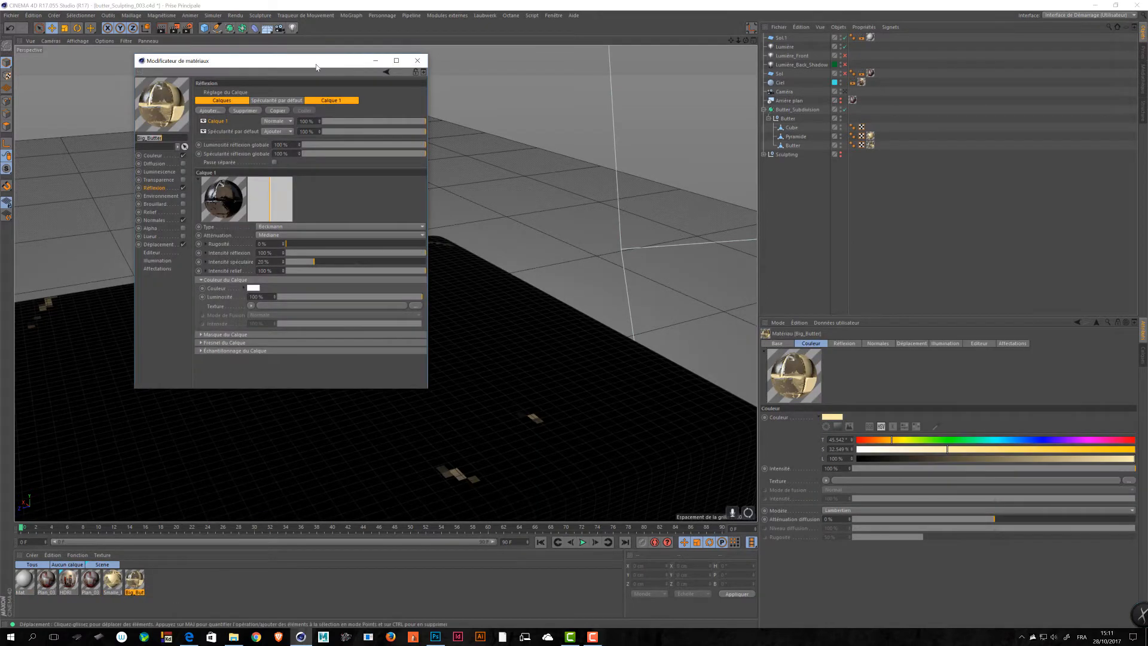
left_click_drag(310, 60, 701, 158)
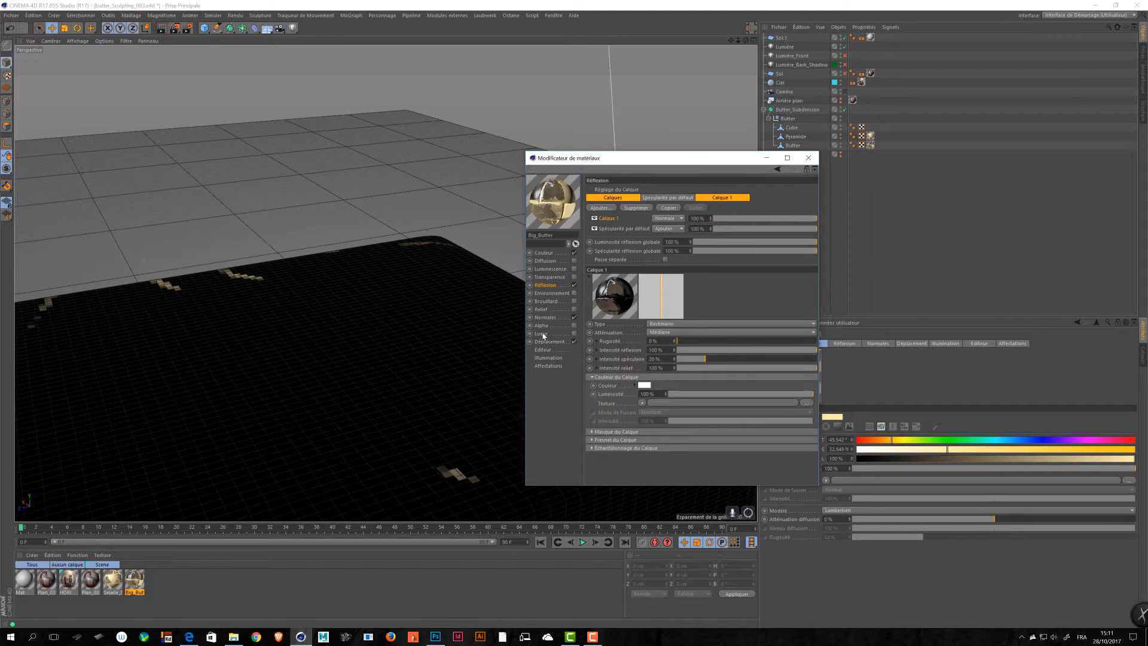
left_click(550, 270)
left_click(573, 270)
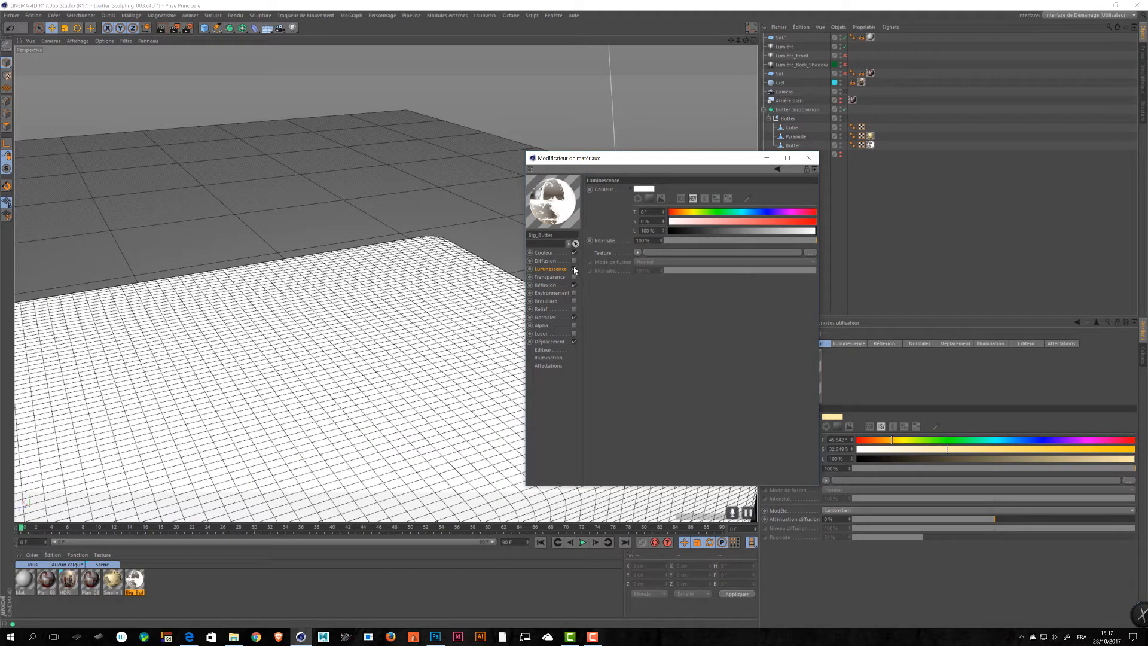
- Render the view with plain luminescence on the butter, examine the butter's corner, and put the picture viewer away
left_click(174, 28)
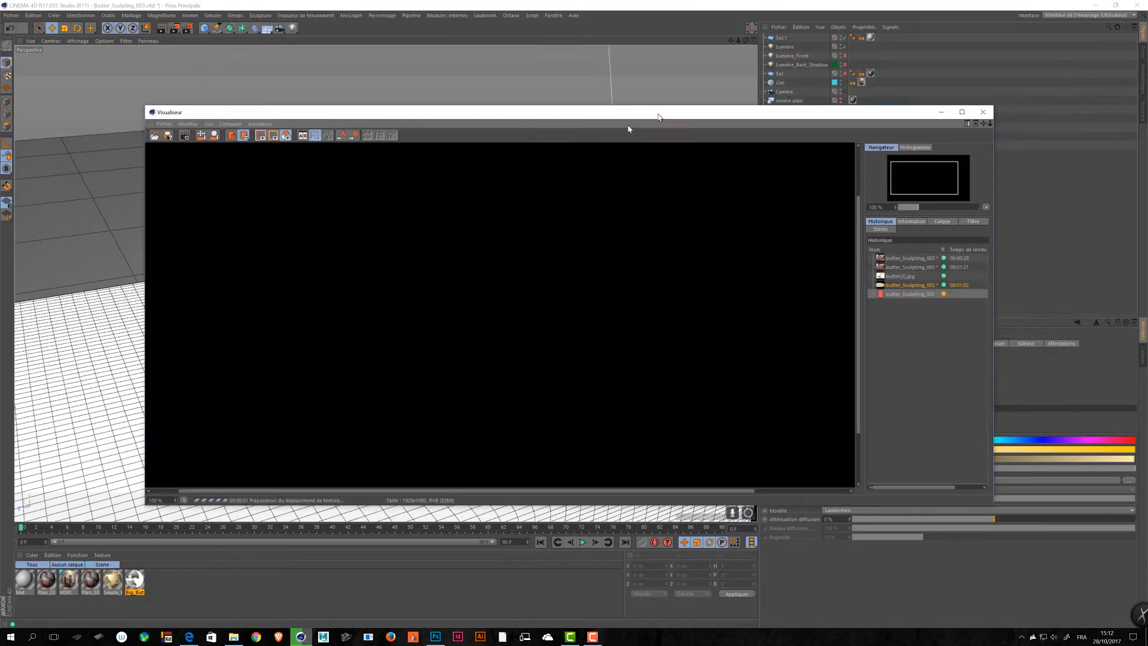
left_click_drag(608, 113, 609, 405)
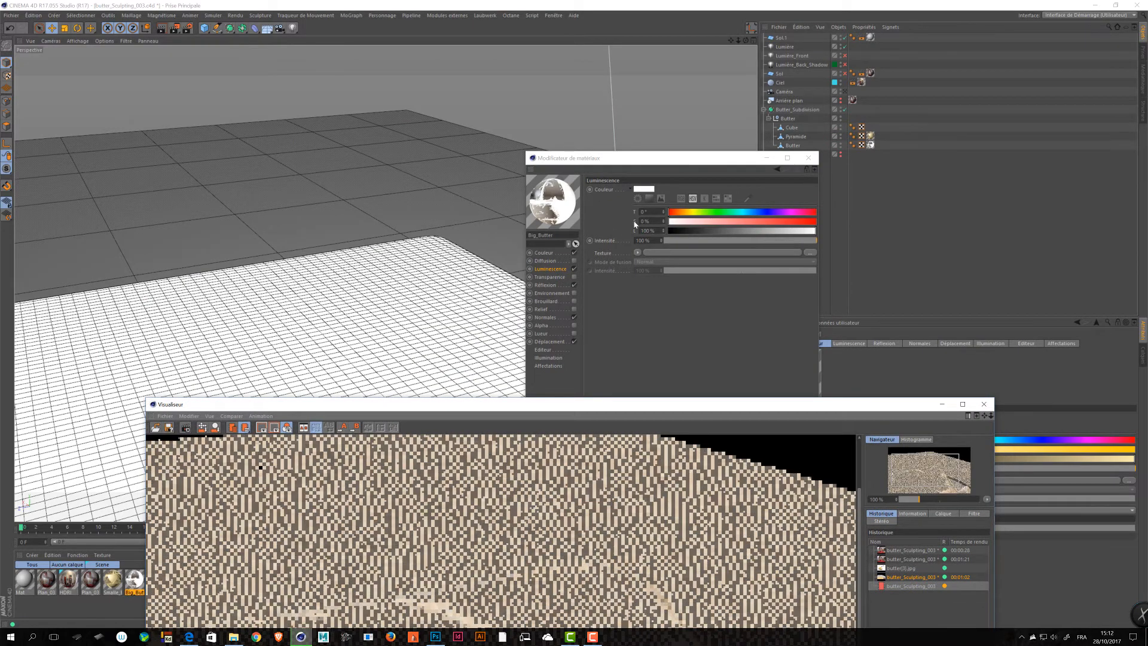
left_click_drag(510, 405, 478, 57)
left_click_drag(593, 339, 577, 339)
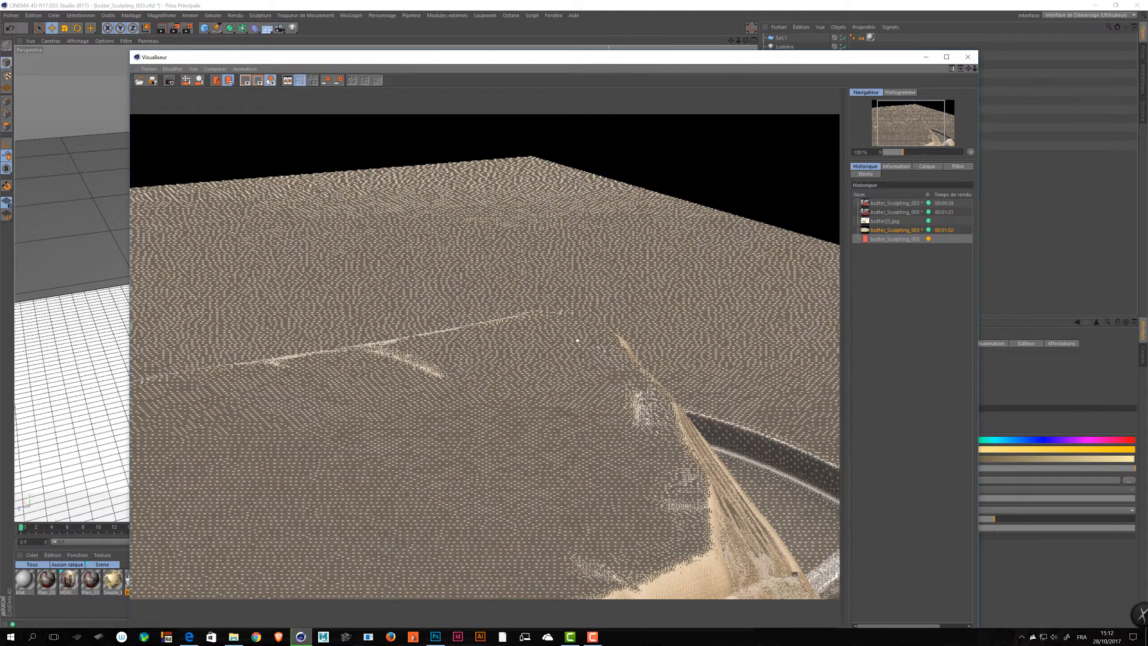
left_click_drag(591, 67, 533, 39)
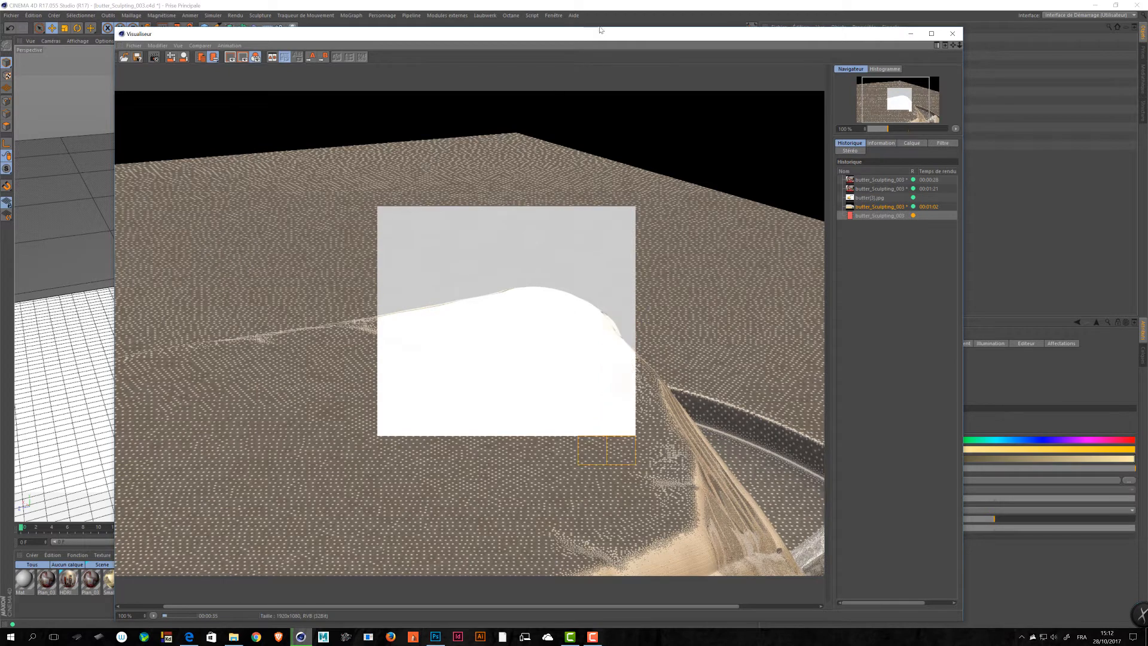
left_click_drag(618, 265, 538, 264)
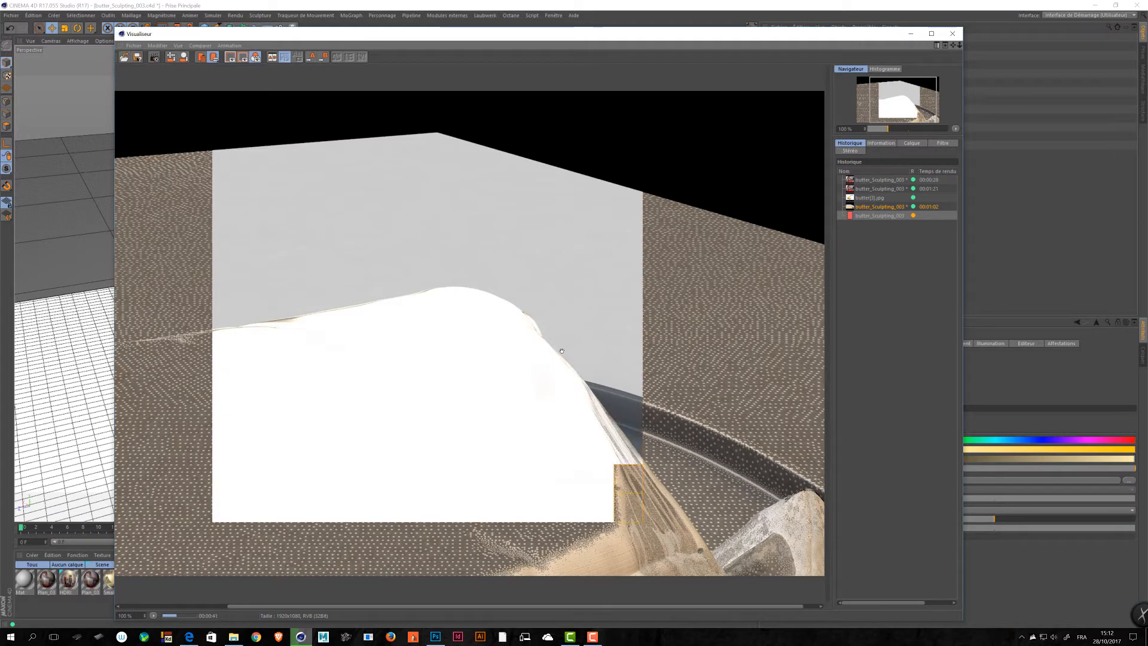
left_click_drag(584, 37, 385, 43)
left_click(710, 39)
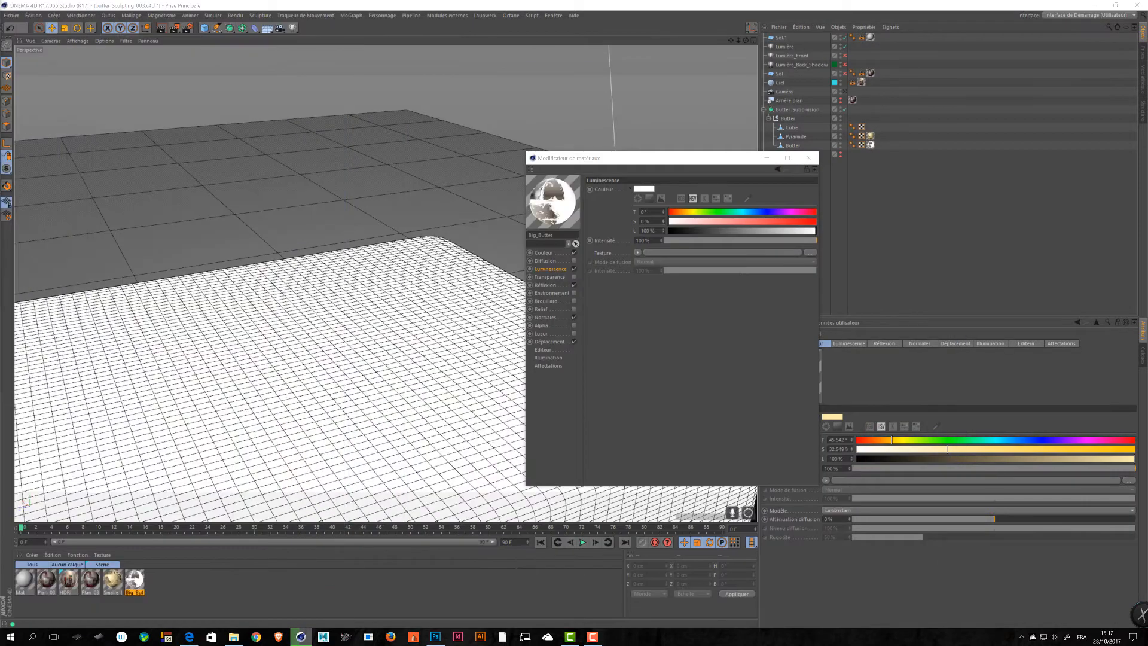
- Load the Subsurface Scattering effect (Dispersion Sous-Surfacique) as the Luminescence texture of Big_Butter
left_click(603, 257)
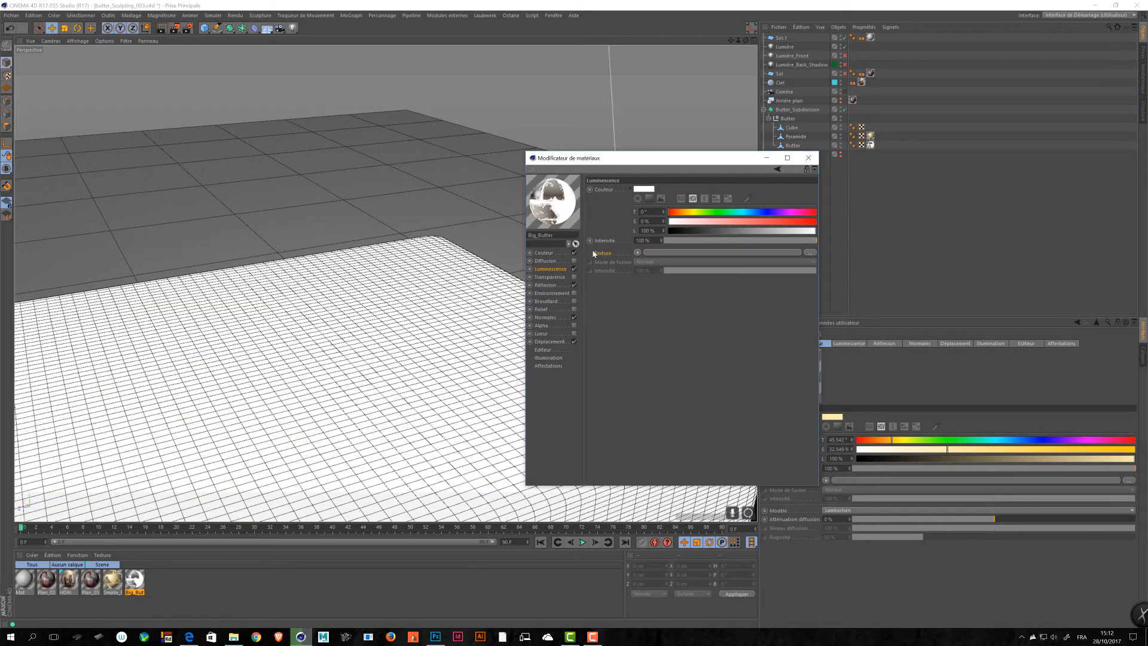
left_click(638, 253)
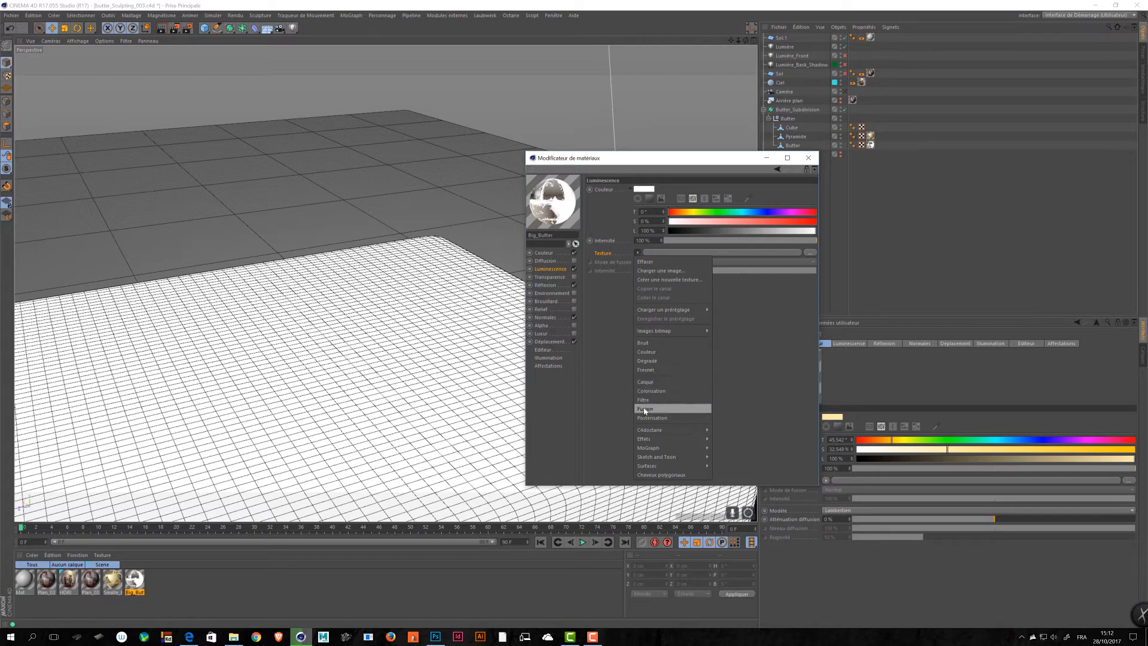
mouse_move(646, 440)
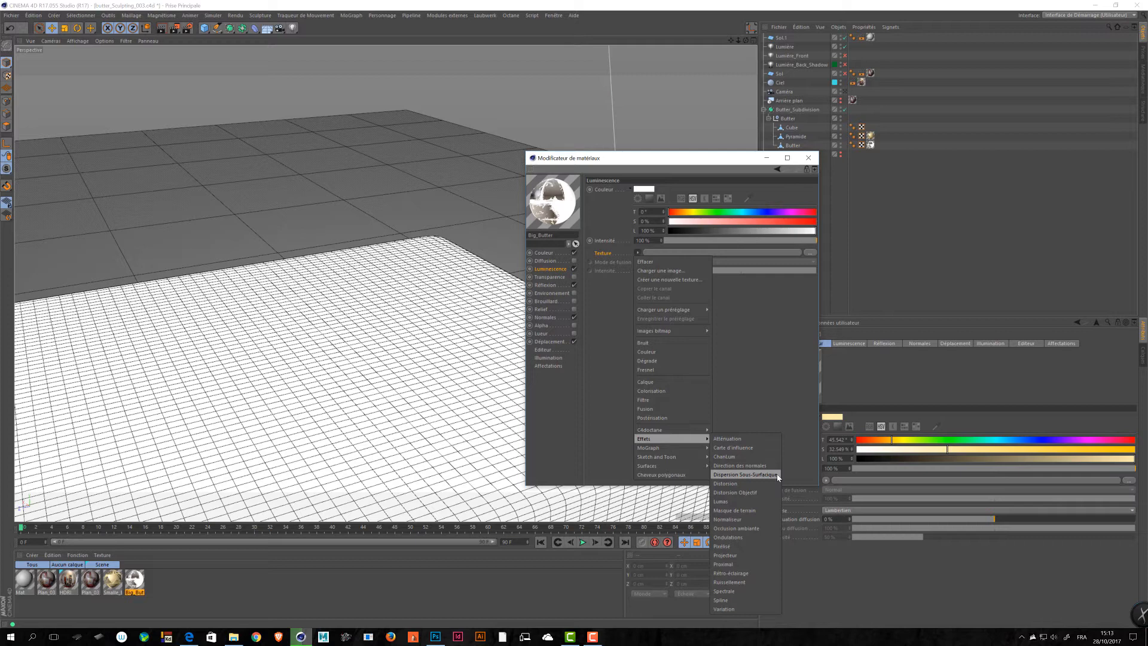
left_click(745, 474)
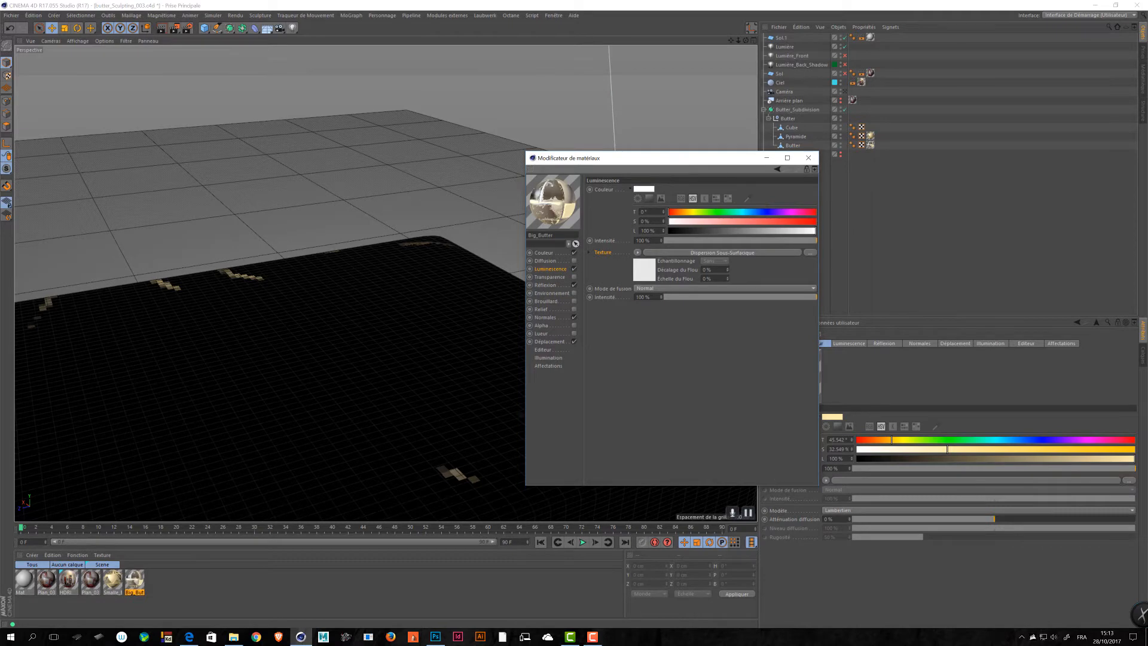
- Save the project, render the view with subsurface scattering to the picture viewer, and maximise the viewer window
left_click_drag(0, 74, 663, 95)
key("ctrl+s")
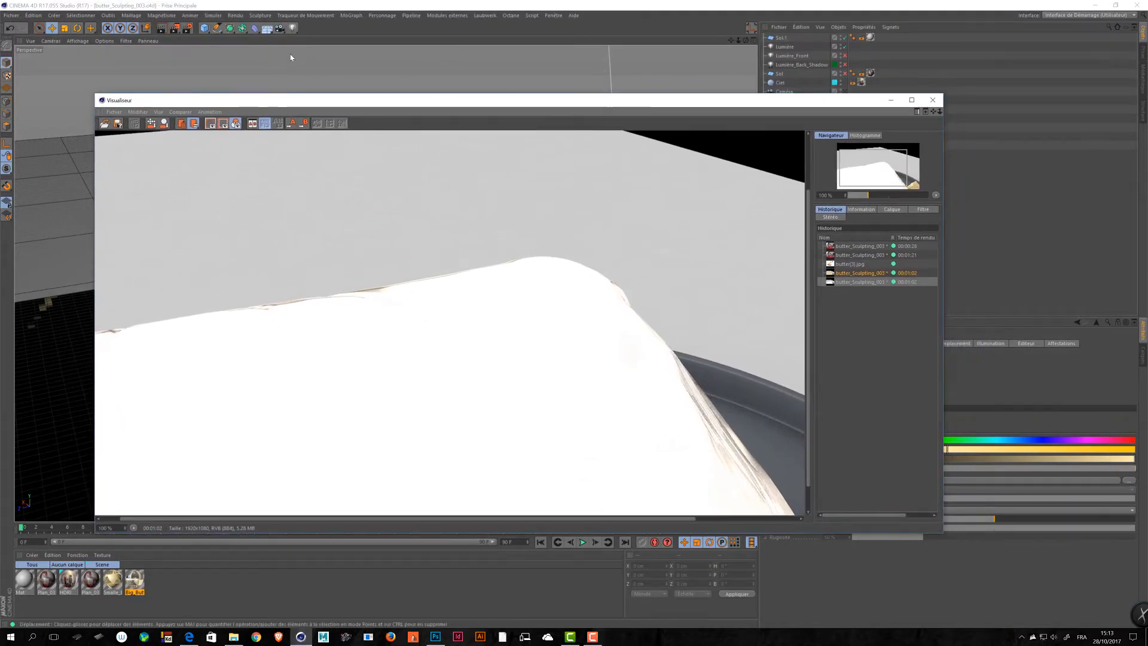
left_click(179, 30)
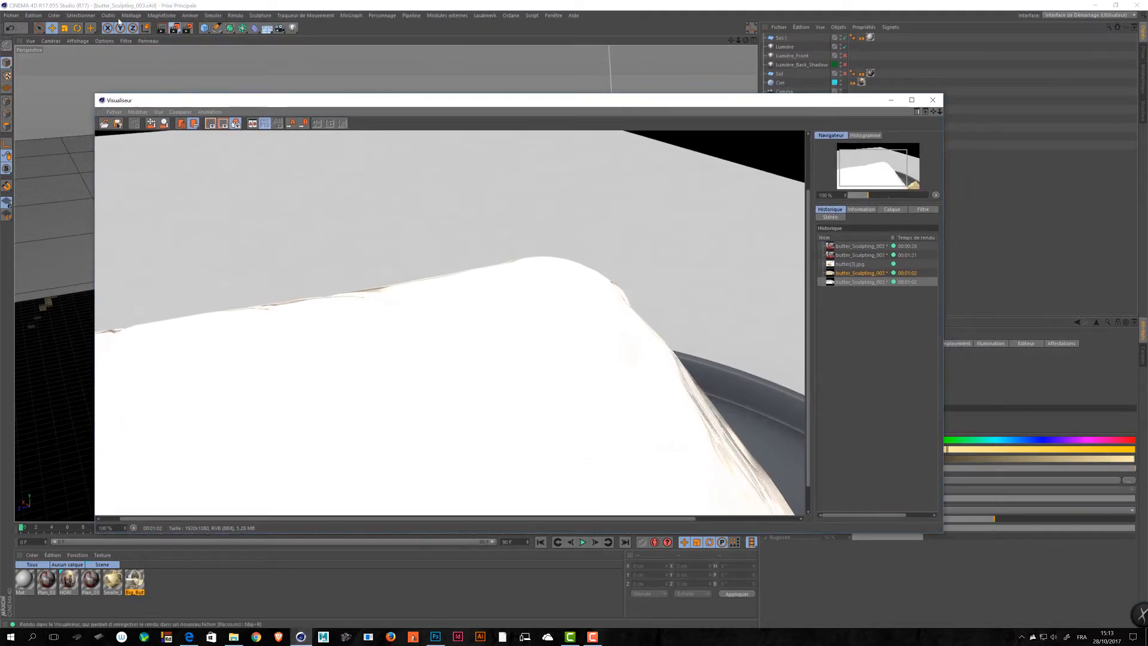
left_click(911, 99)
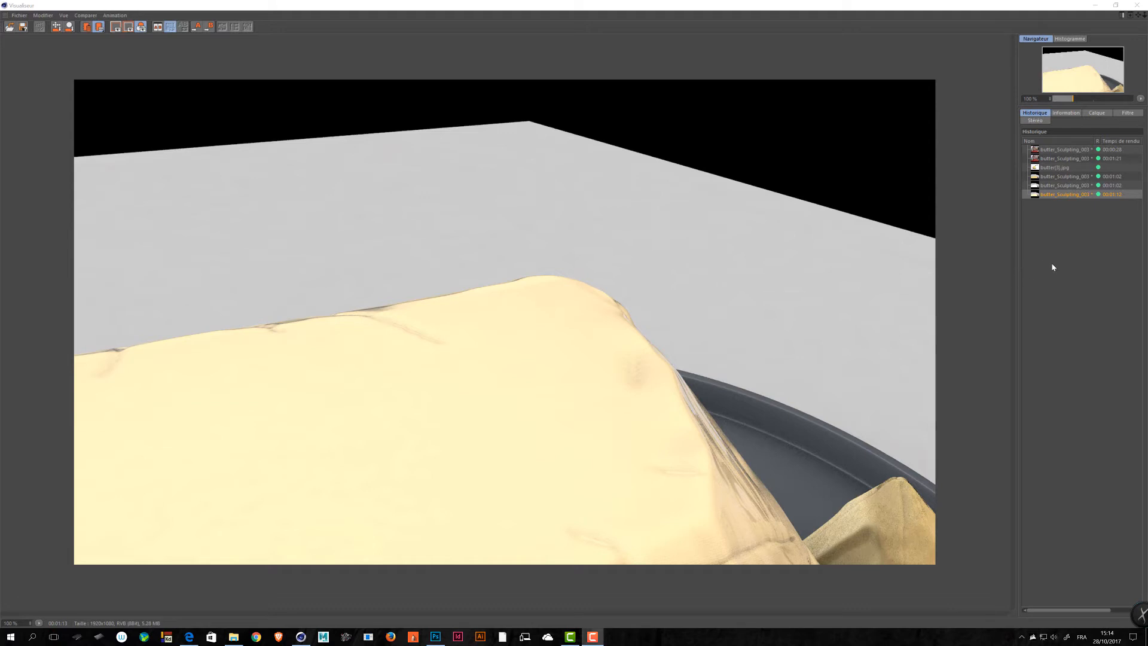
- Compare the renders without luminescence, with plain luminescence and with subsurface scattering in the render history
left_click(1058, 176)
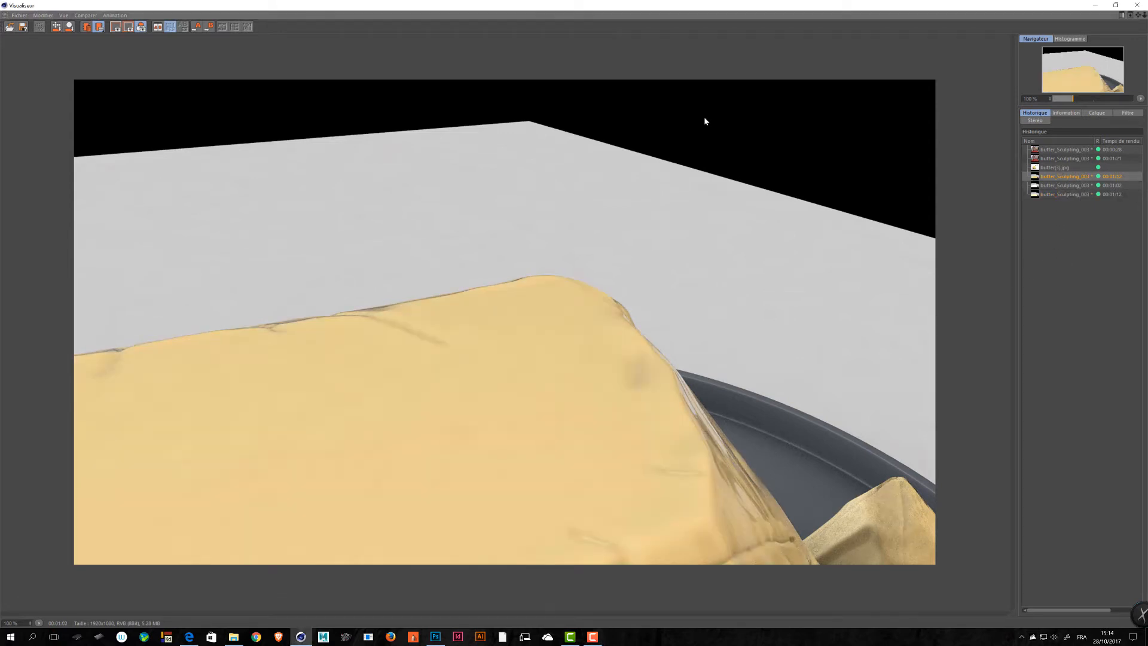
left_click(1056, 185)
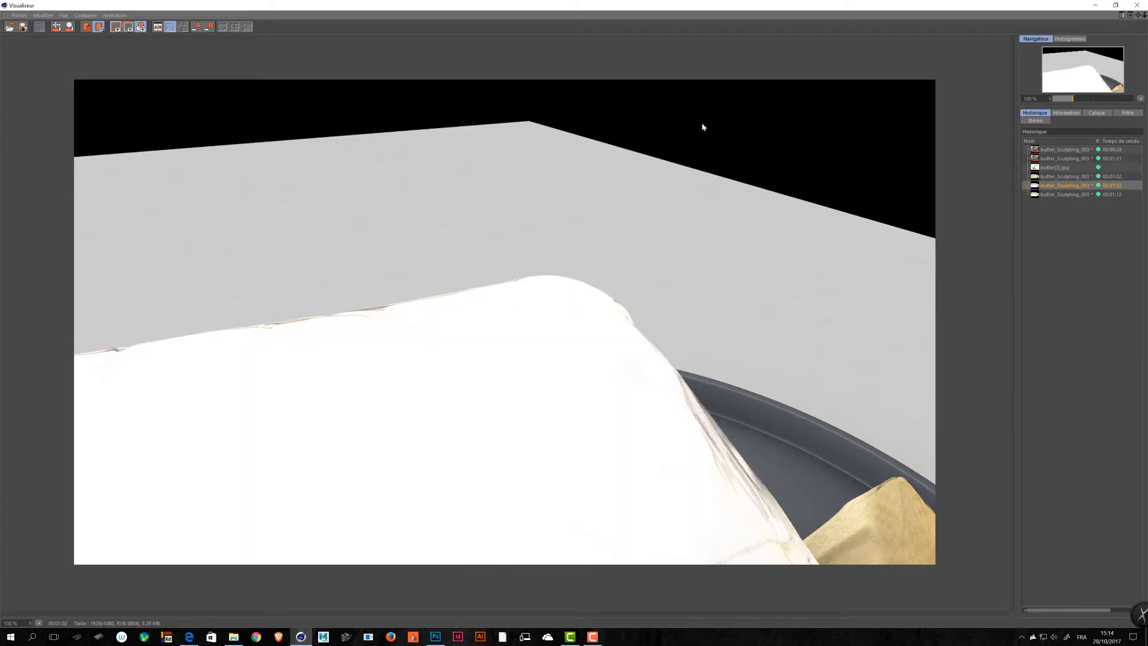
left_click(1052, 194)
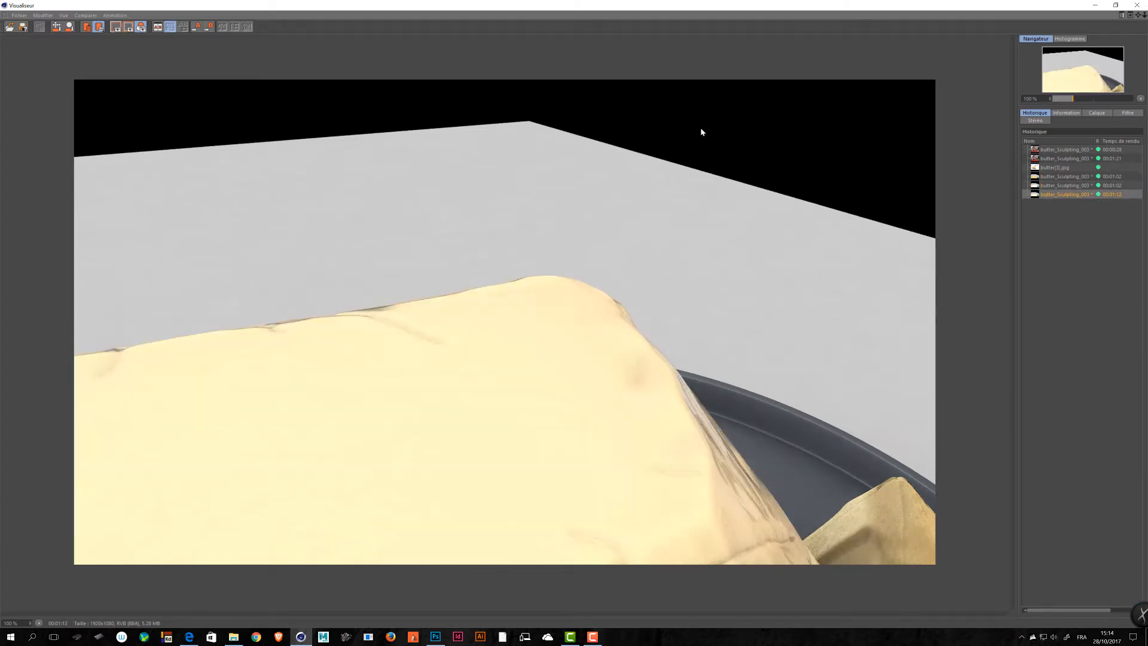
left_click(1050, 177)
left_click(1047, 195)
left_click(1049, 176)
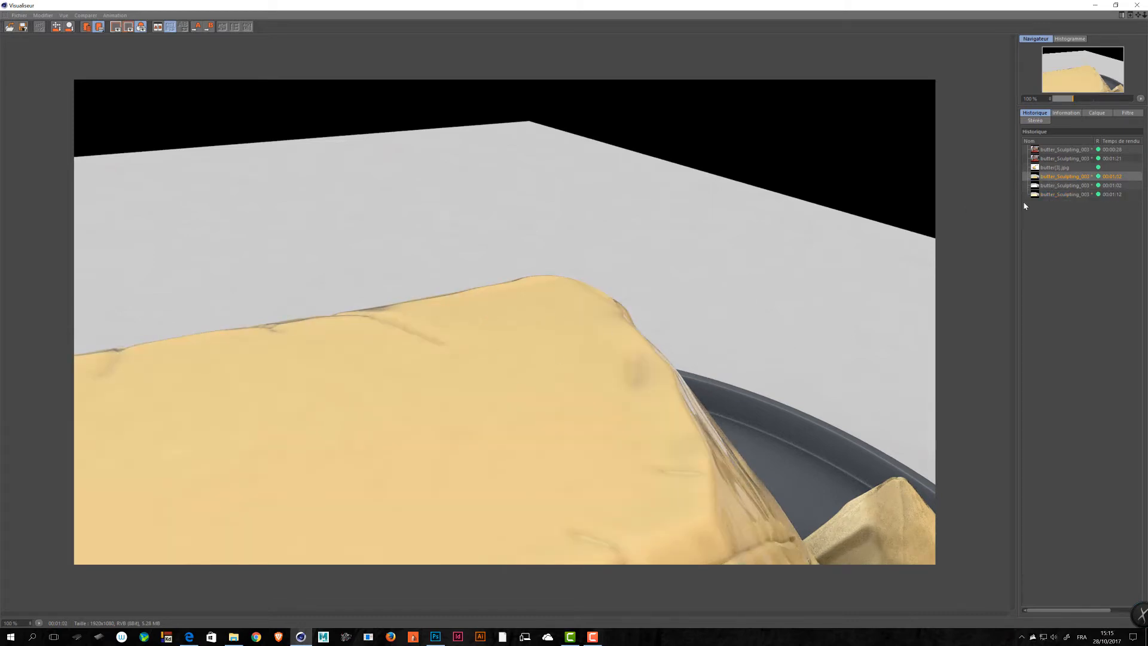
left_click(1053, 195)
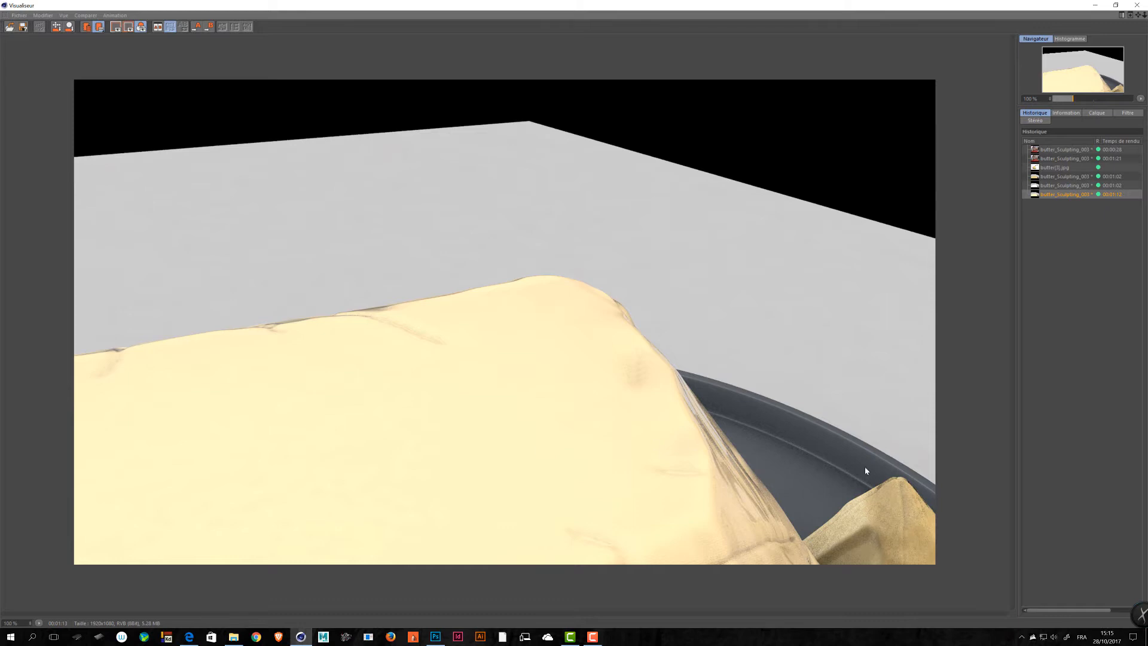
- Compare the render without luminescence with the subsurface scattering render, and put the picture viewer away
left_click(1111, 177)
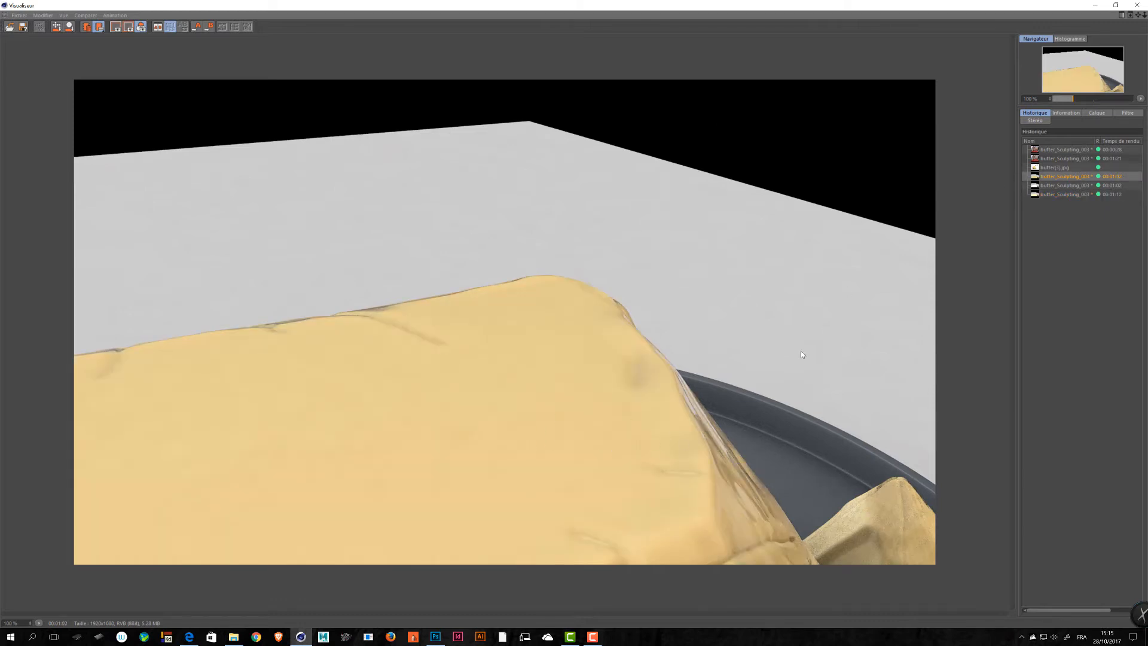
left_click(1048, 195)
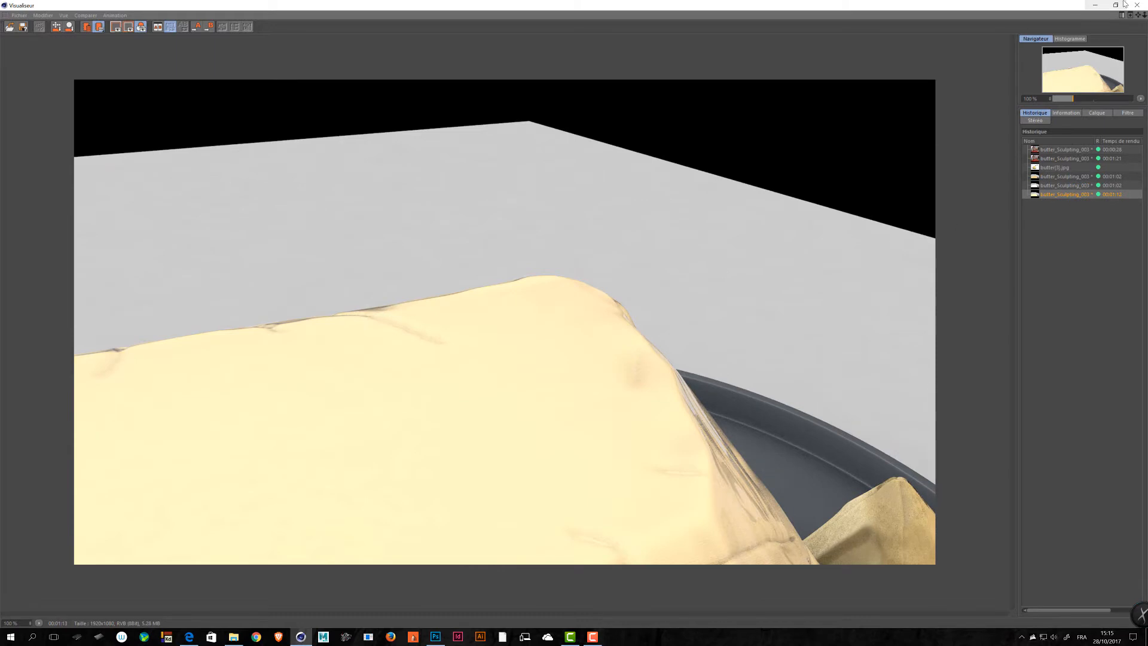
left_click_drag(1005, 7, 1147, 73)
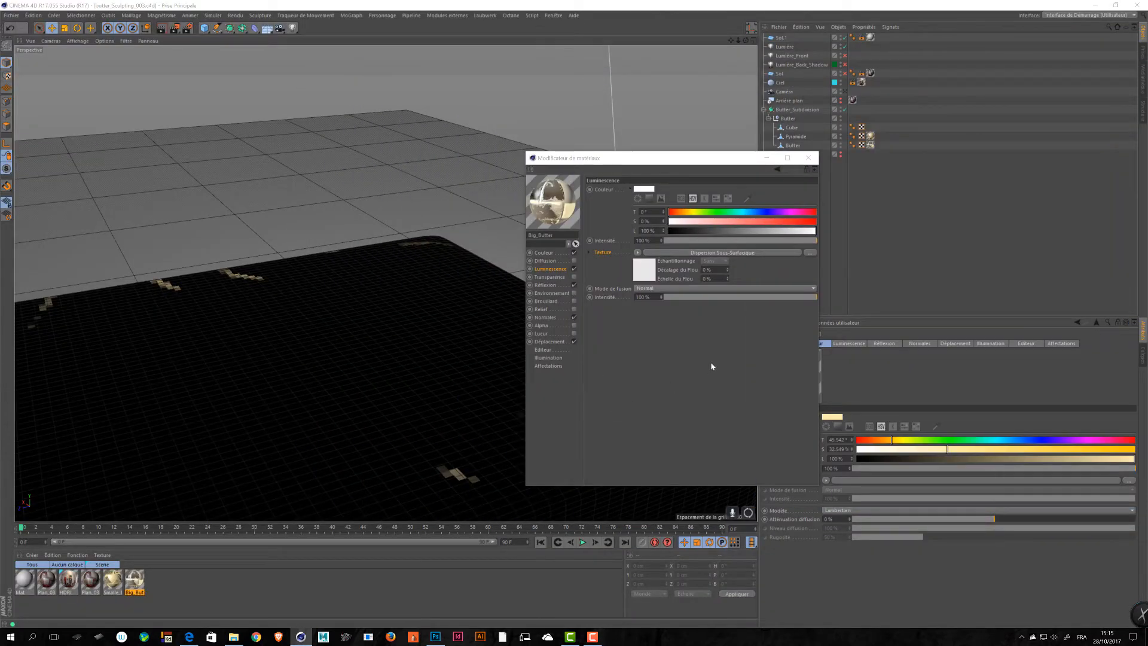
- Open the Subsurface Scattering shader of Big_Butter's luminescence and review its multiple, single, advanced, base and material settings
left_click(682, 253)
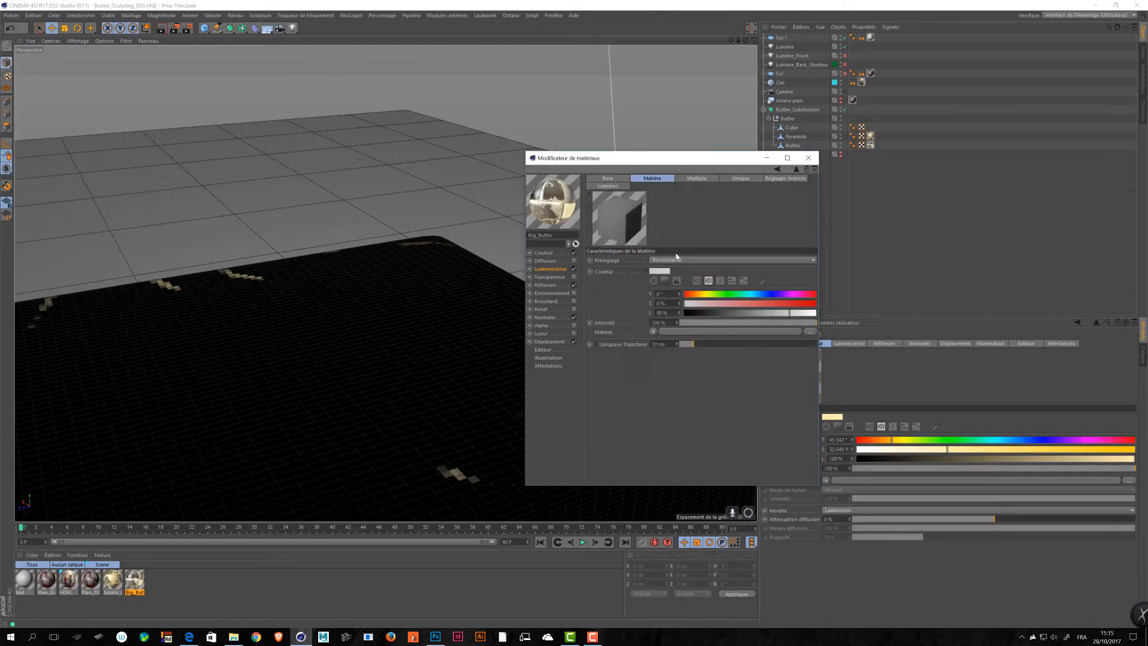
left_click(696, 178)
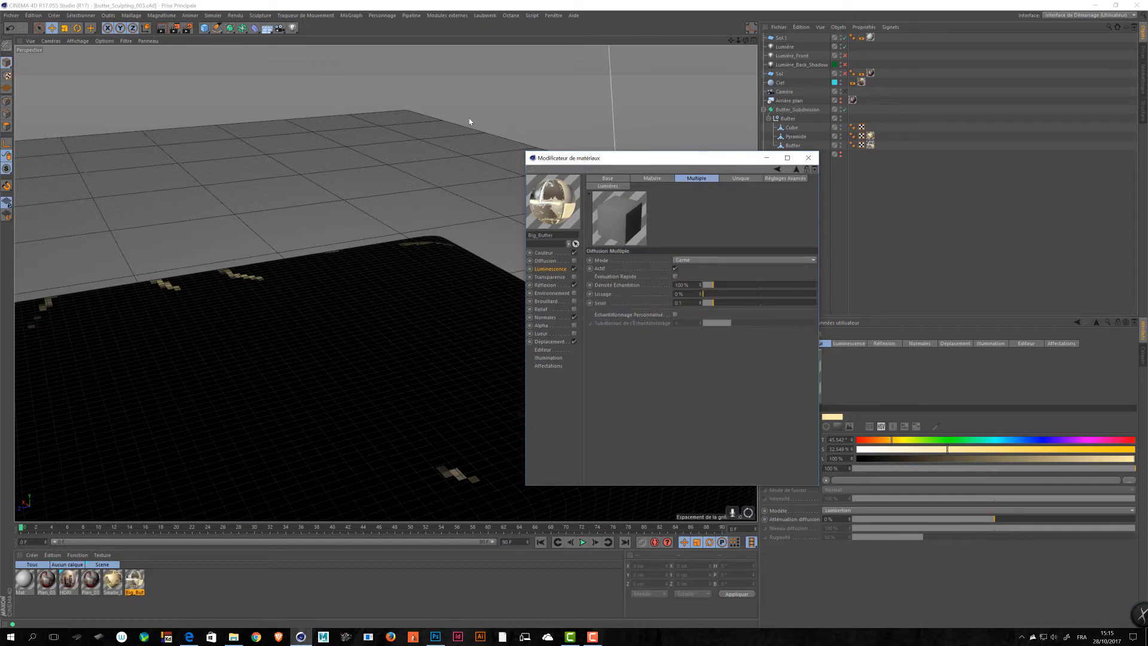
left_click(740, 178)
left_click(785, 179)
left_click(607, 178)
left_click(653, 178)
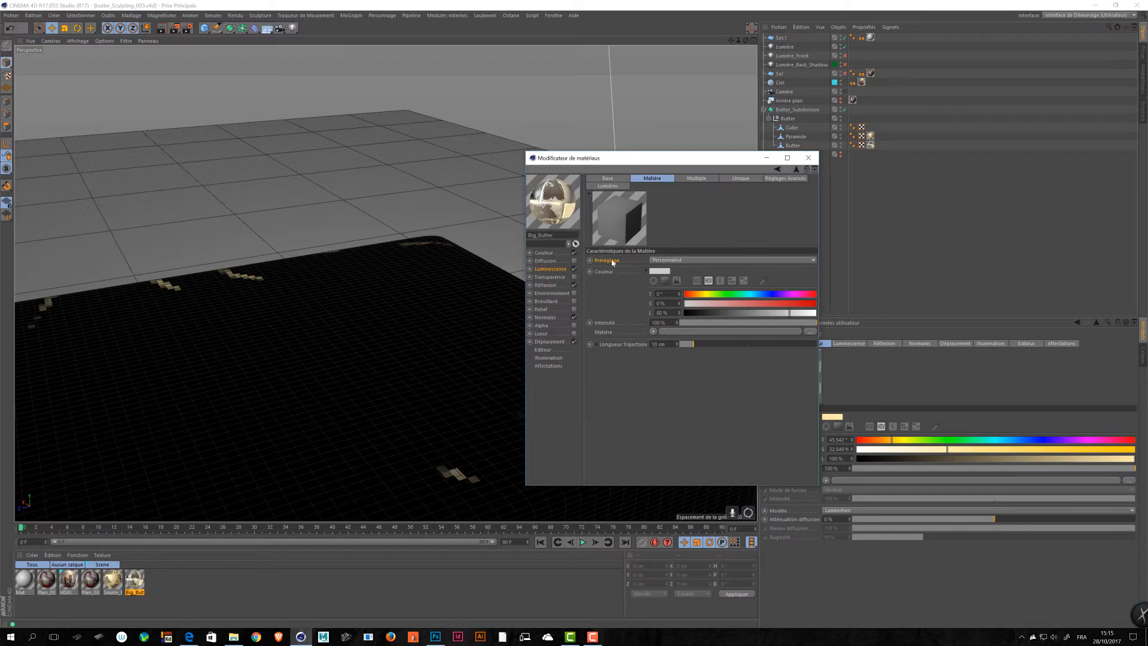
- Apply the Peau (Claire) preset to the subsurface scattering shader and render the view to the picture viewer
left_click(658, 260)
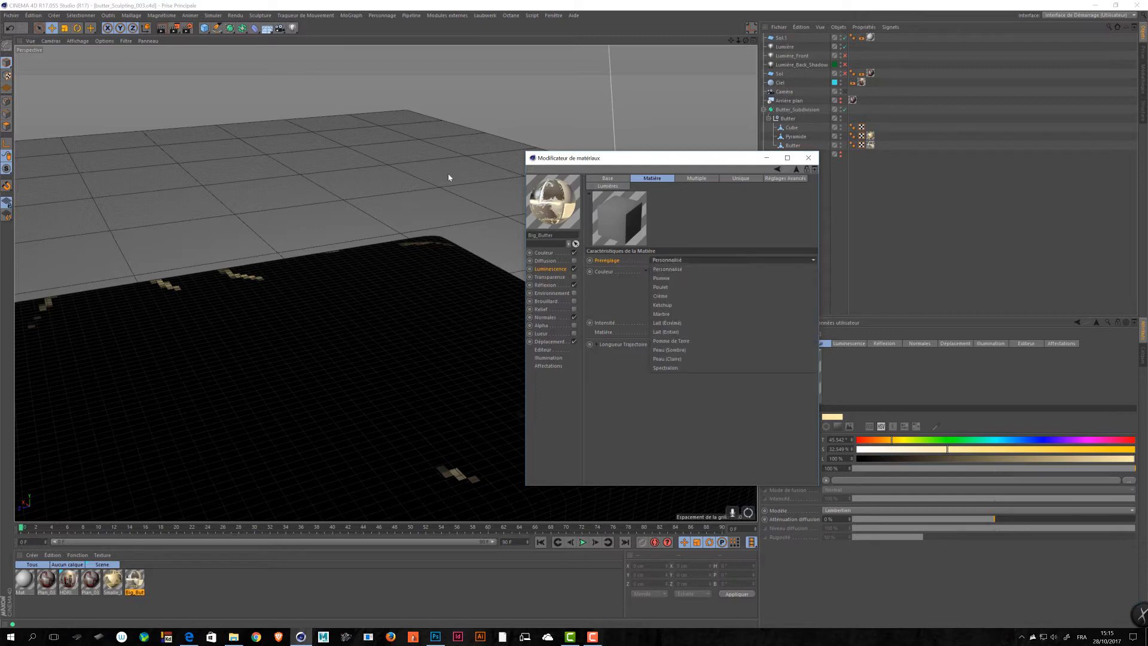
left_click(755, 361)
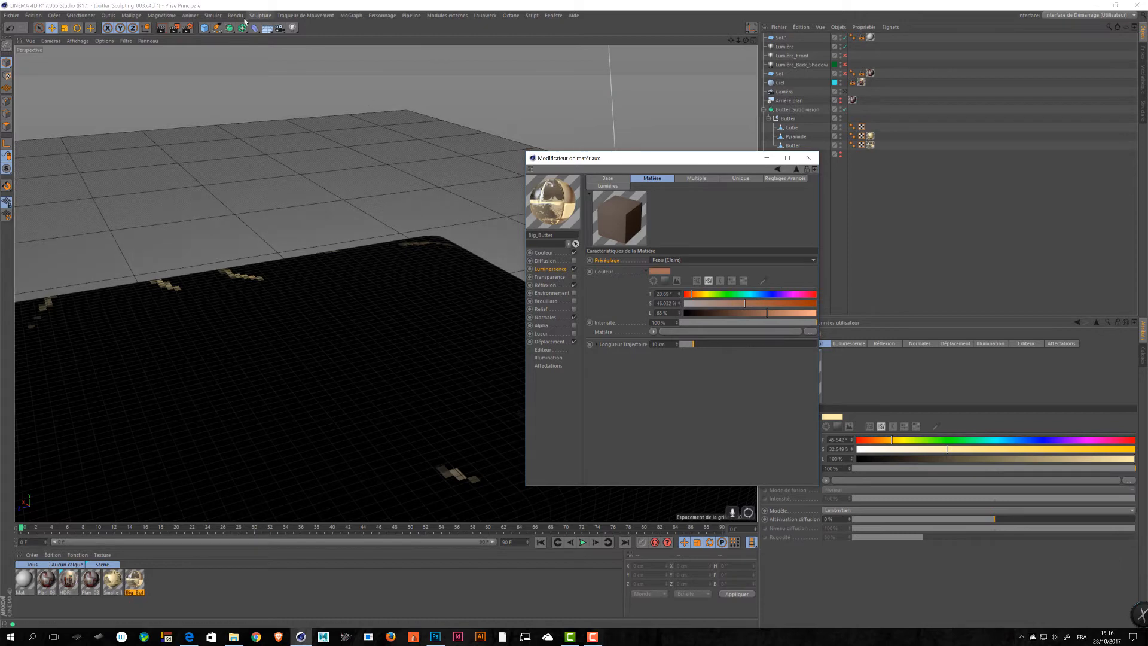
left_click(178, 31)
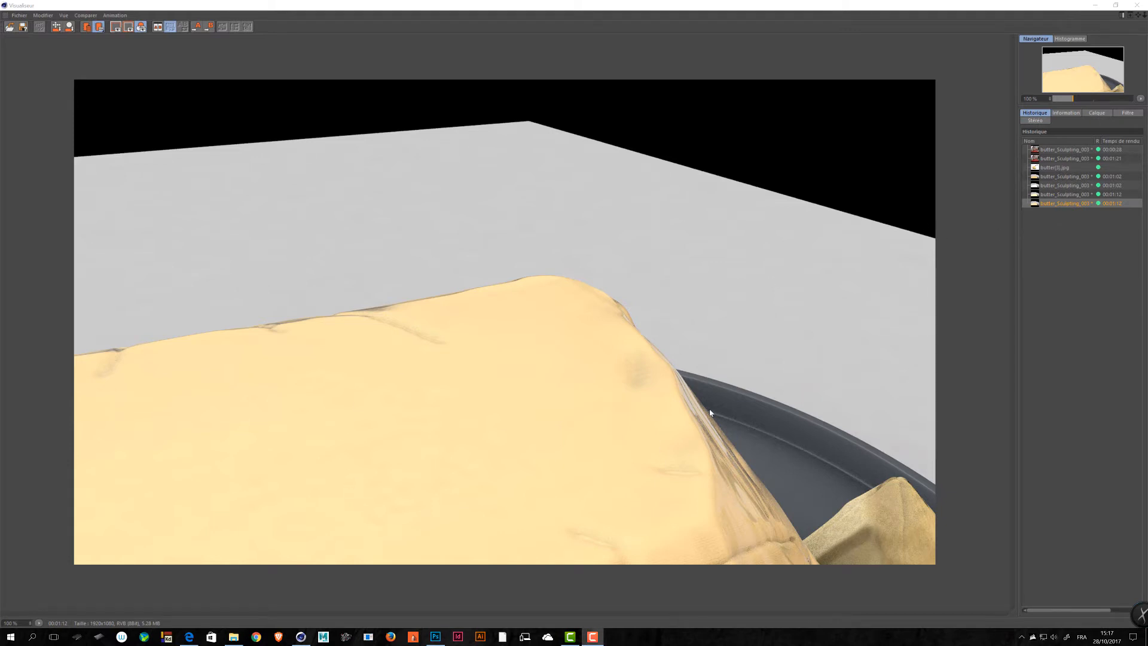
- Compare the light-skin preset render with the no-luminescence and default subsurface scattering renders, and put the picture viewer away
left_click(1067, 176)
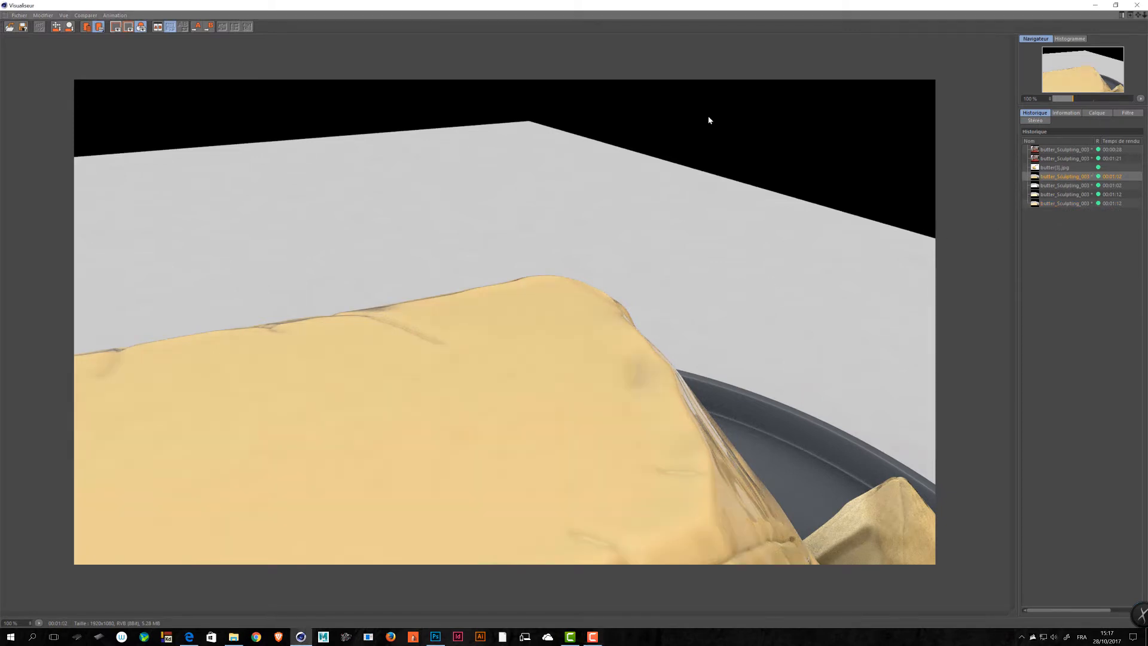
left_click(1048, 204)
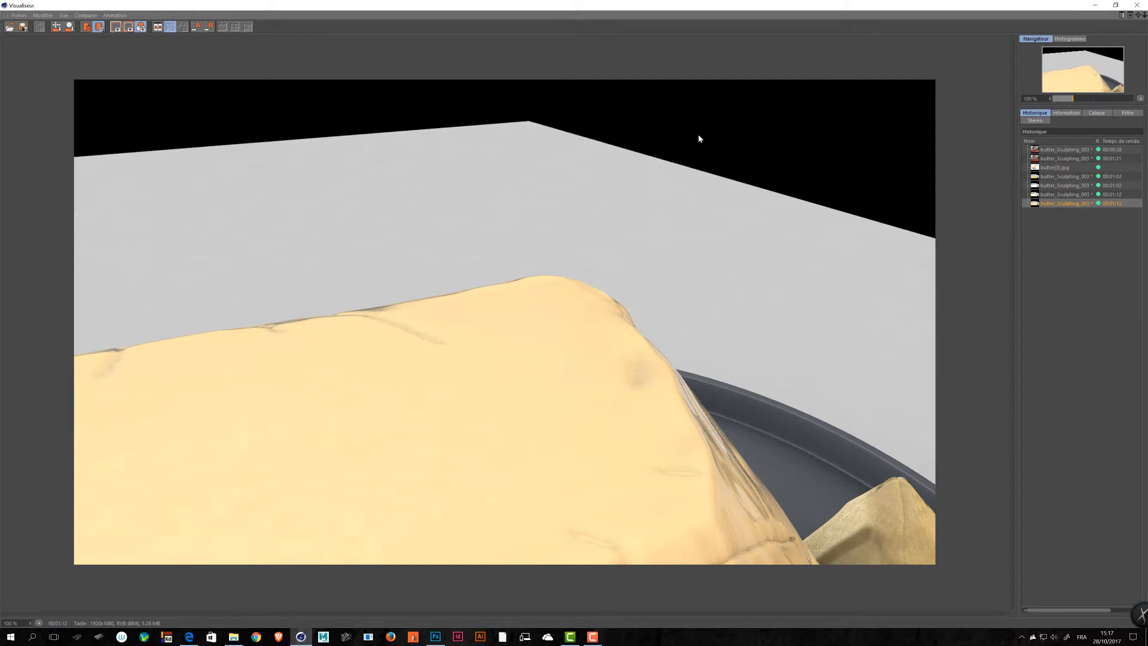
left_click(1055, 196)
key("Down")
key("Up")
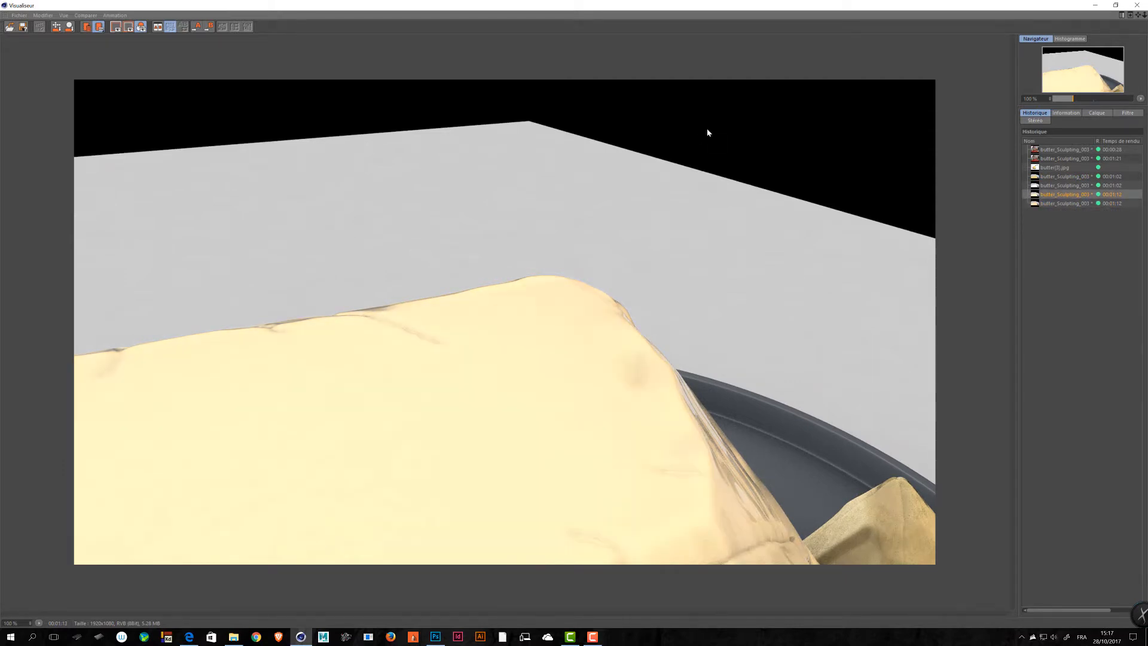
key("Down")
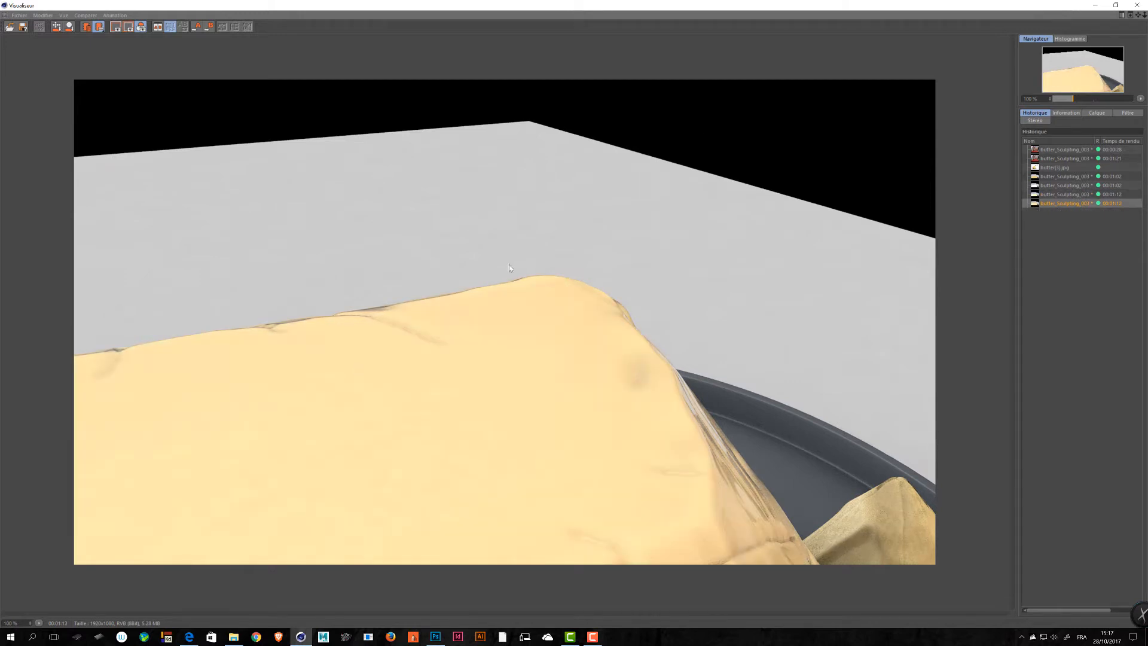
left_click_drag(719, 6, 720, 0)
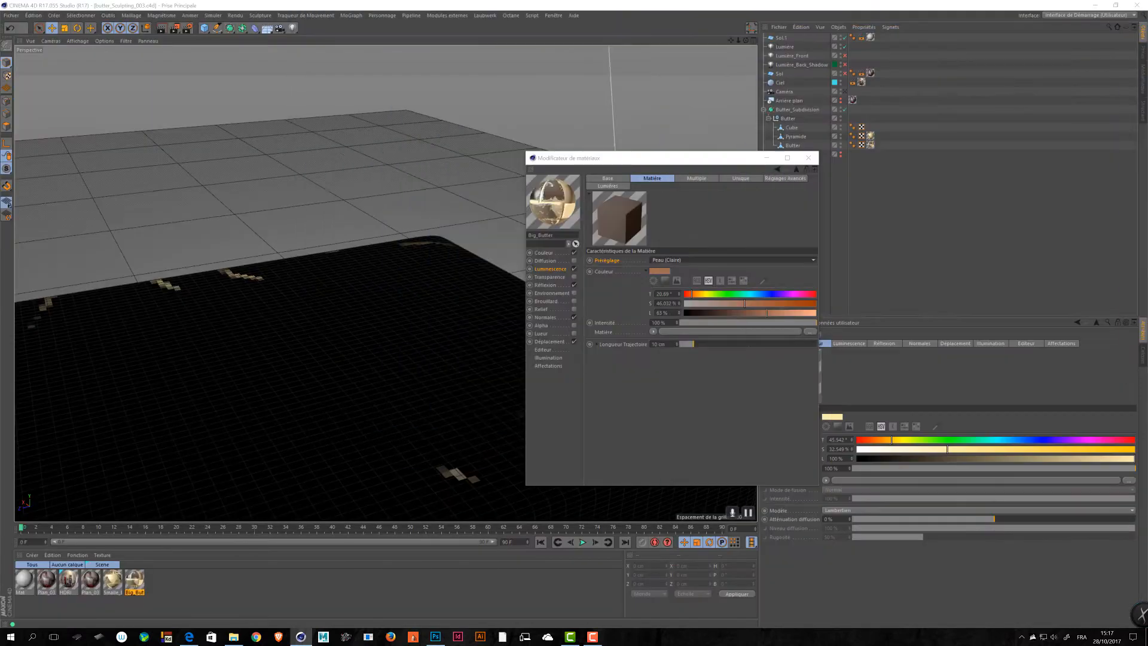
- Set the subsurface scattering colour to a golden yellow with hue 52°, saturation 100% and brightness 100%
left_click(658, 271)
left_click_drag(636, 270, 715, 289)
left_click(685, 279)
left_click_drag(640, 272, 637, 271)
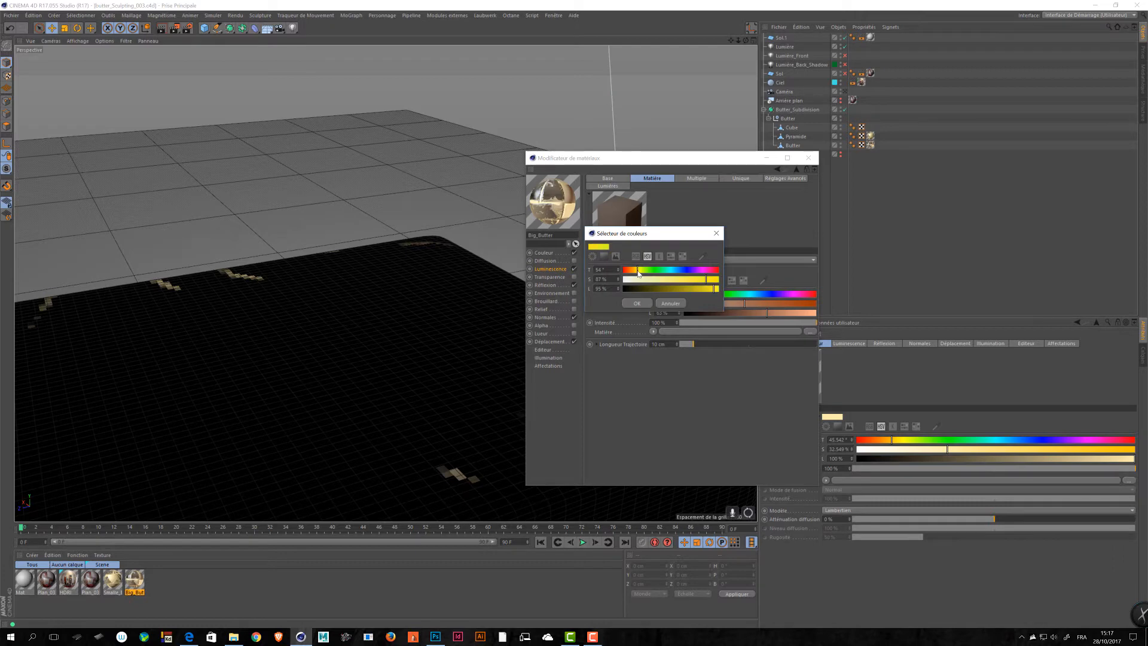
left_click_drag(706, 280, 720, 291)
left_click_drag(637, 271, 644, 274)
left_click_drag(726, 288, 721, 290)
left_click(664, 304)
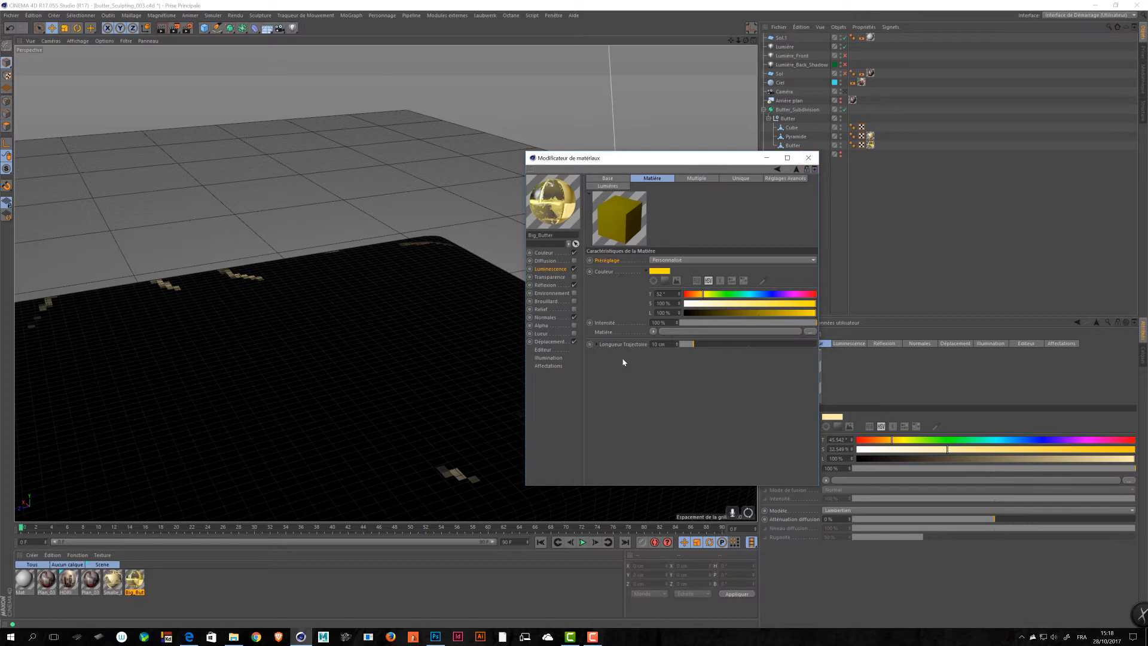
- Reveal the red, green and blue path length values, save the project, and render the view with the yellow scattering colour
left_click(595, 344)
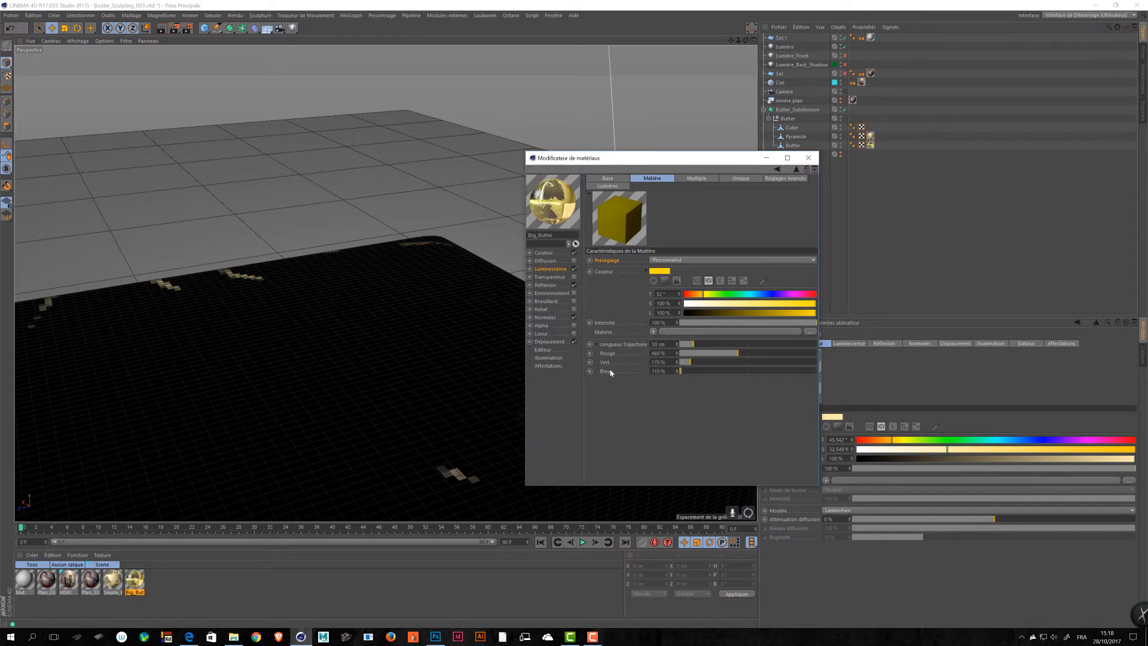
left_click(606, 353)
key("ctrl+s")
left_click(176, 30)
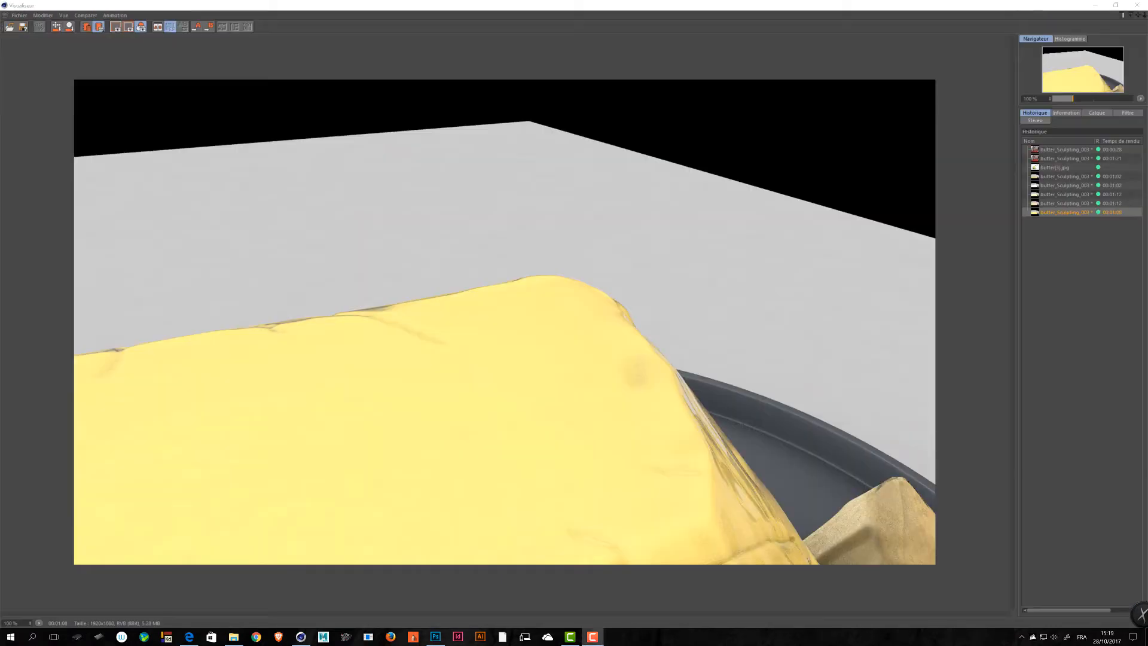
- Compare the yellow scattering render with the light-skin preset render in the history, and put the picture viewer away
left_click(1053, 203)
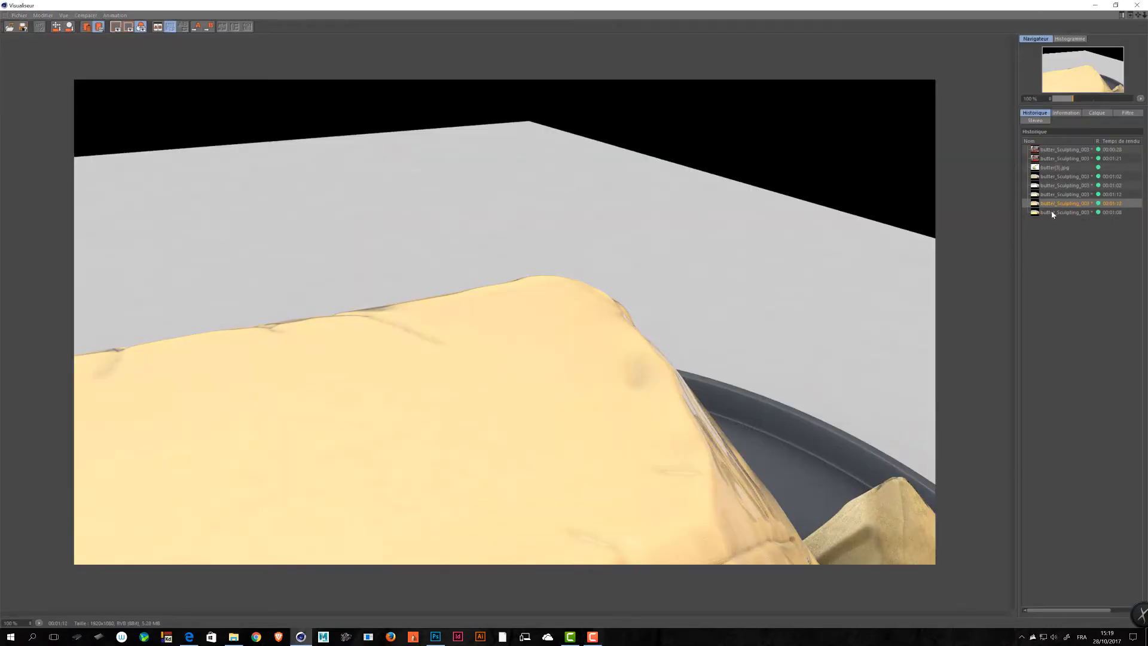
left_click(1052, 213)
left_click(1060, 203)
left_click(1059, 212)
left_click_drag(395, 4, 1147, 119)
- Add a camera that keeps the current close-up viewpoint of the butter
left_click(746, 417)
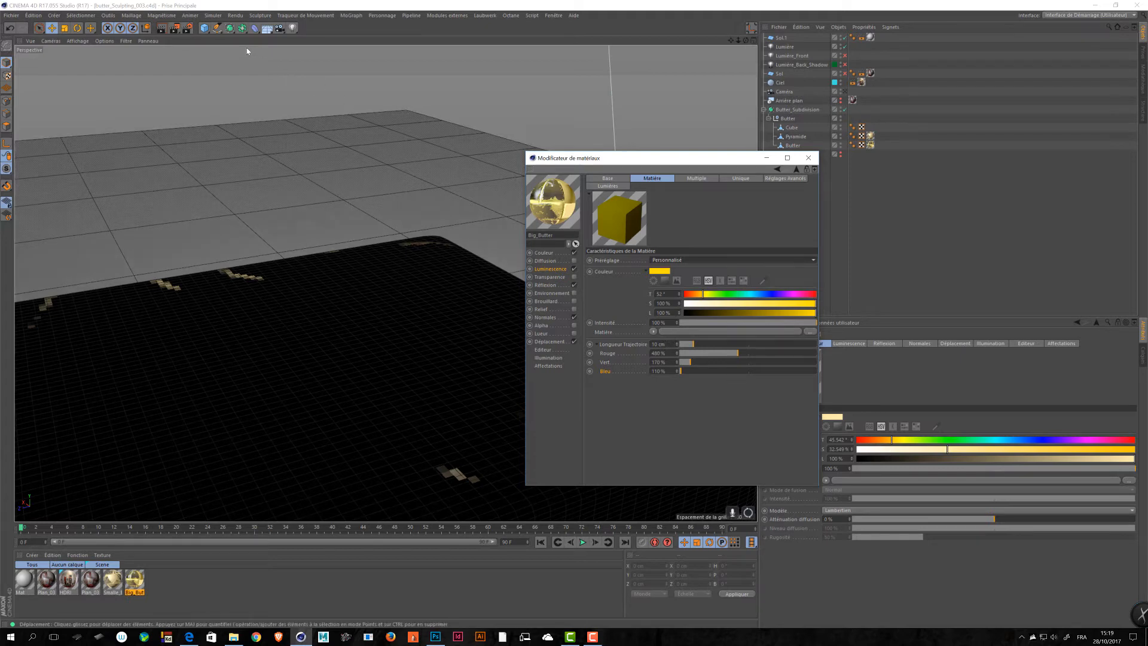
left_click(283, 29)
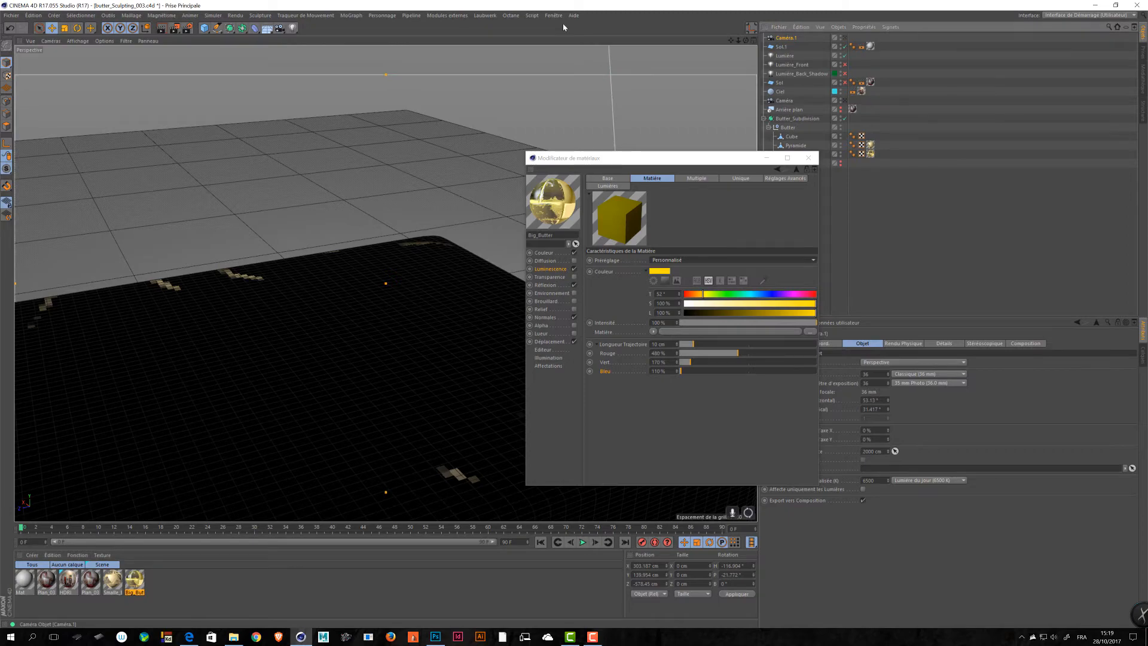
right_click_drag(394, 271, 197, 269, "alt")
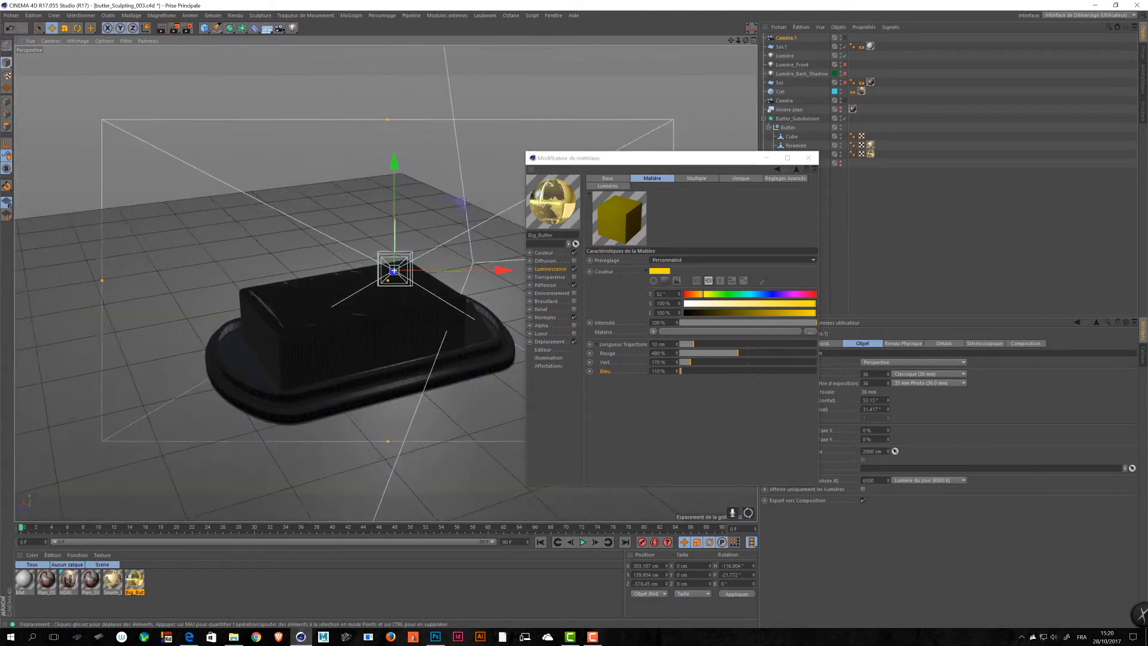
left_click_drag(310, 287, 445, 266, "alt")
middle_click_drag(445, 266, 333, 262, "alt")
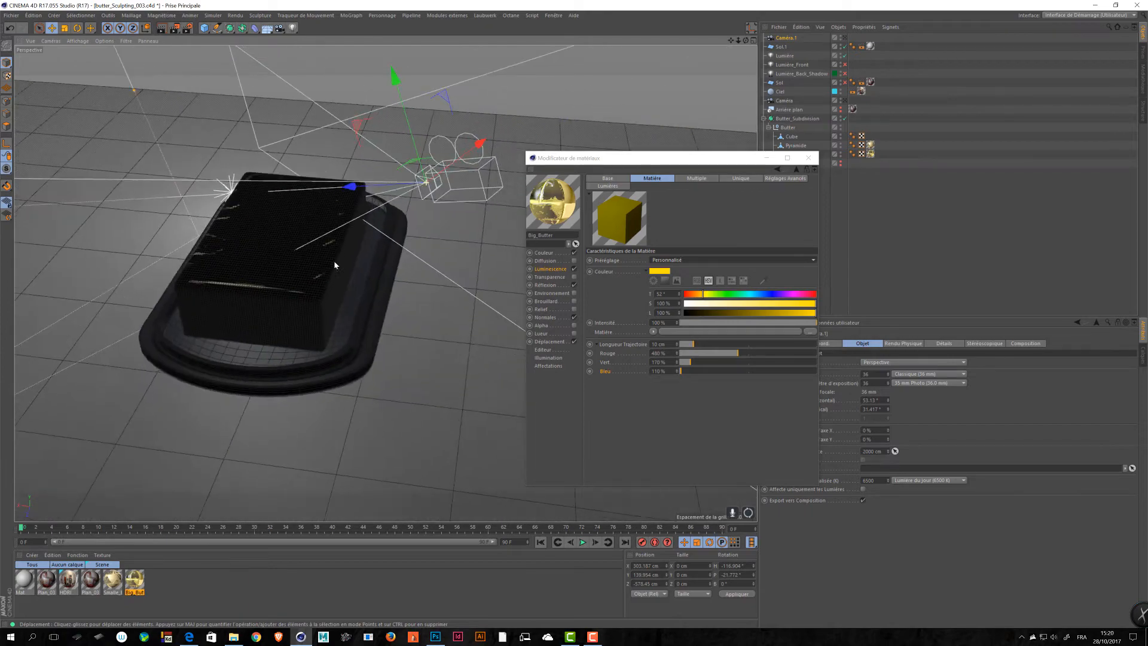
left_click_drag(333, 262, 358, 266, "alt")
middle_click_drag(358, 266, 391, 263, "alt")
left_click_drag(391, 265, 328, 310, "alt")
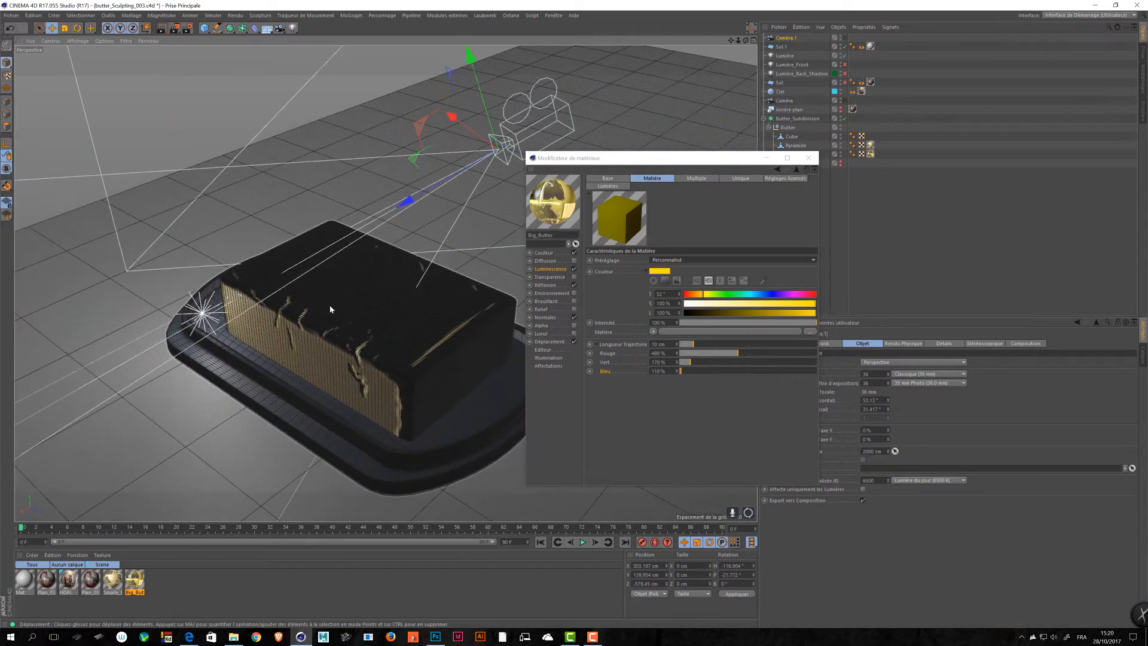
right_click_drag(329, 310, 514, 316, "alt")
middle_click_drag(310, 216, 331, 200, "alt")
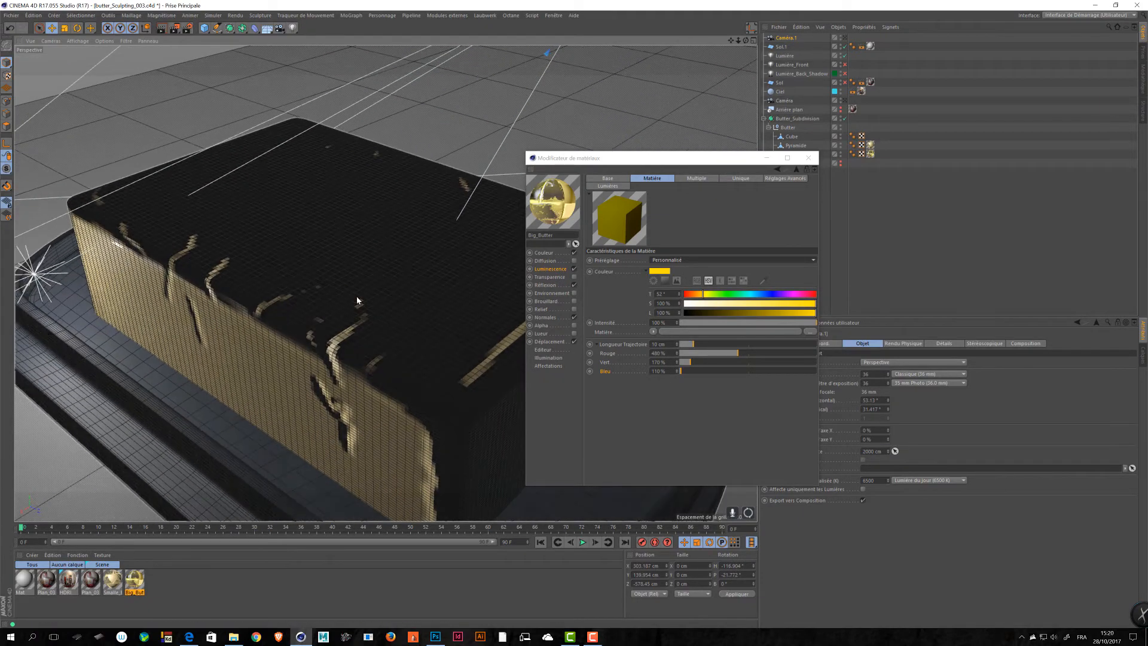
- Select the Butter object and check its X, Y and Z dimensions
left_click(355, 297)
key("s")
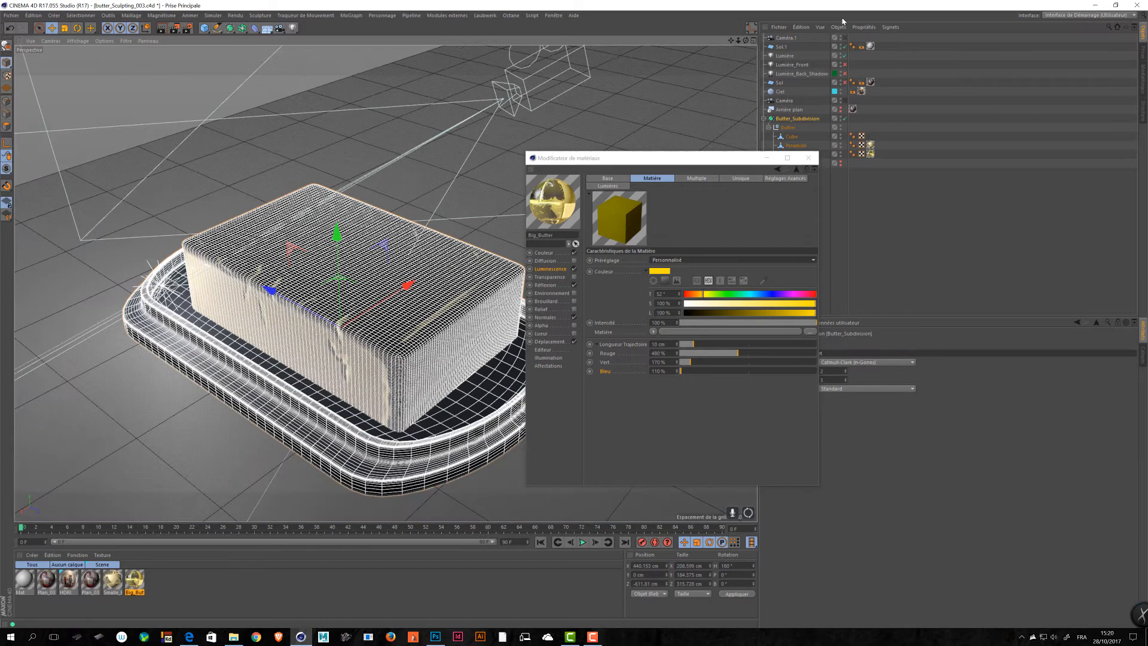
left_click(791, 136)
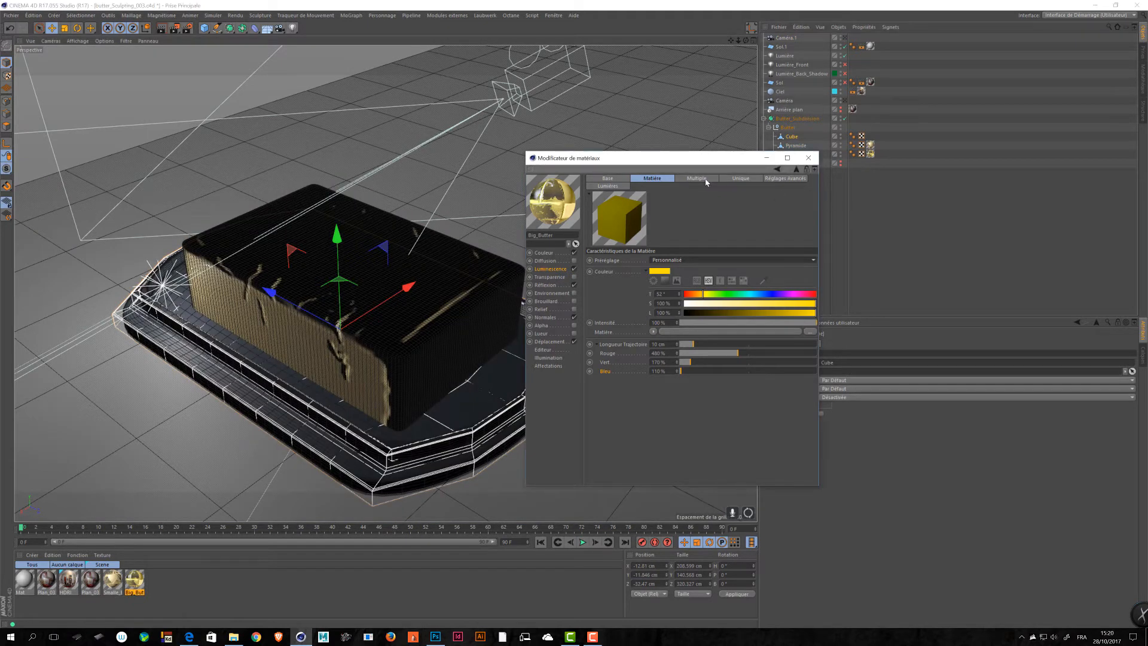
left_click_drag(628, 157, 644, 191)
left_click(792, 154)
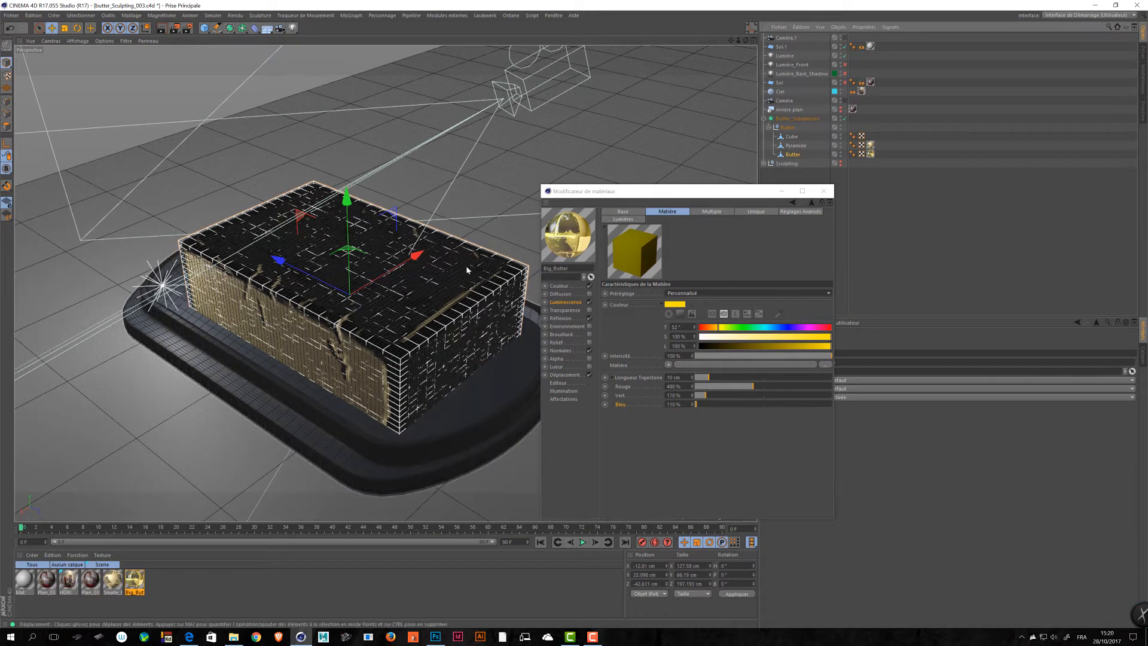
left_click(687, 565)
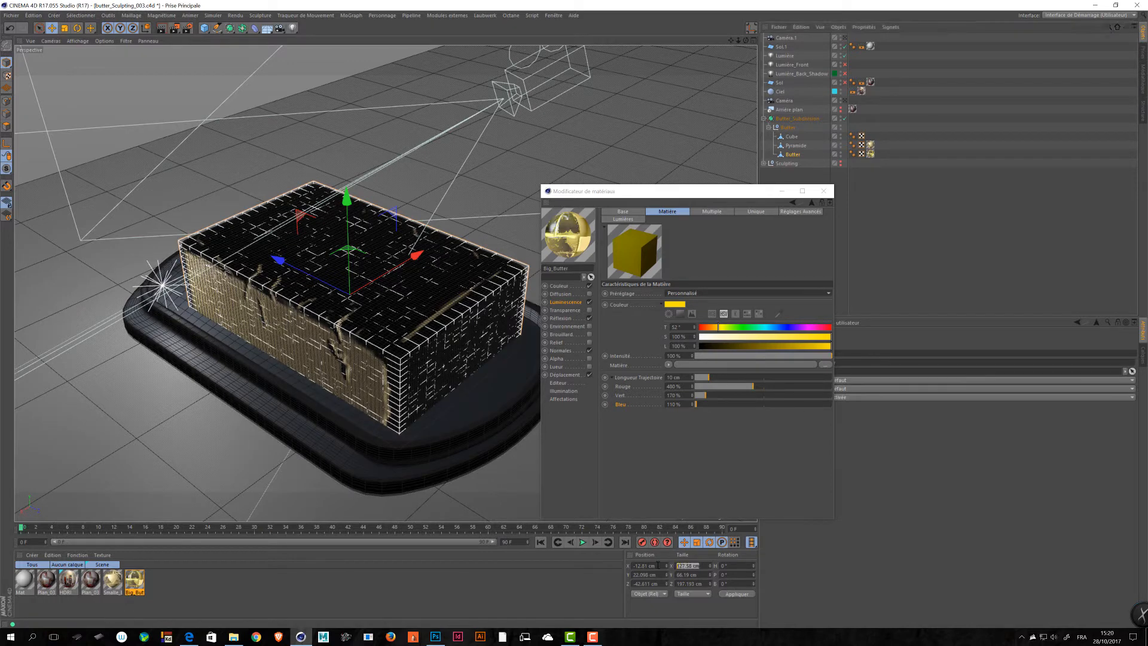
left_click(697, 575)
left_click_drag(698, 584, 676, 584)
- Set the scattering path length (Longueur Trajectoire) to 1 cm, with red at 250%, green at 150% and blue at 100%
left_click(684, 375)
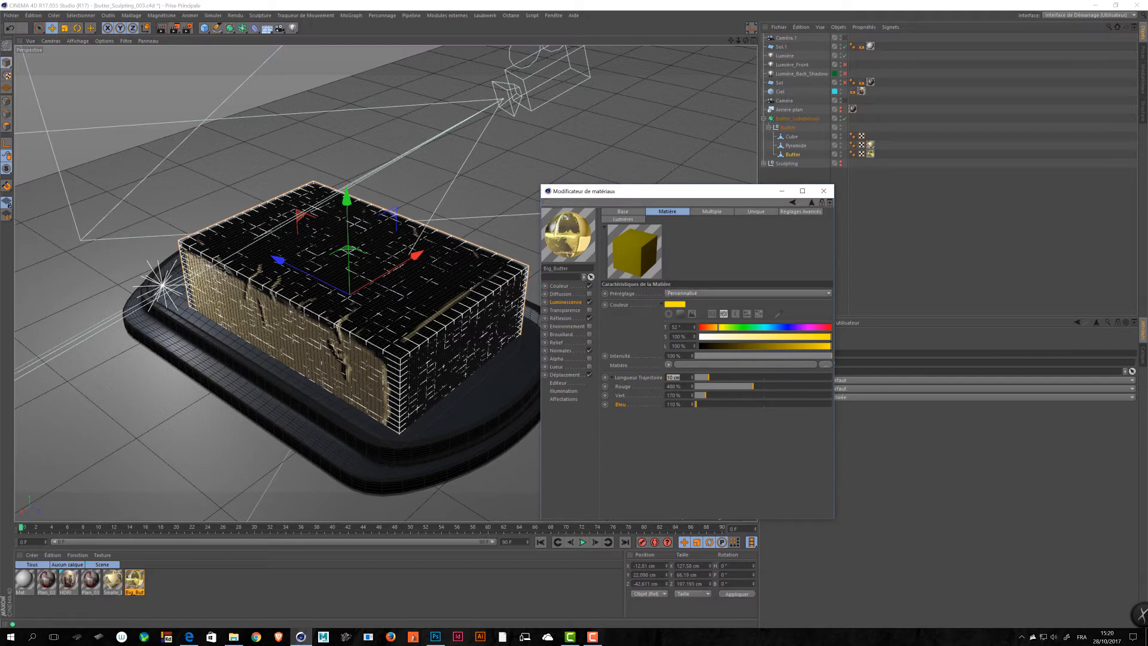
type("1")
key("Return")
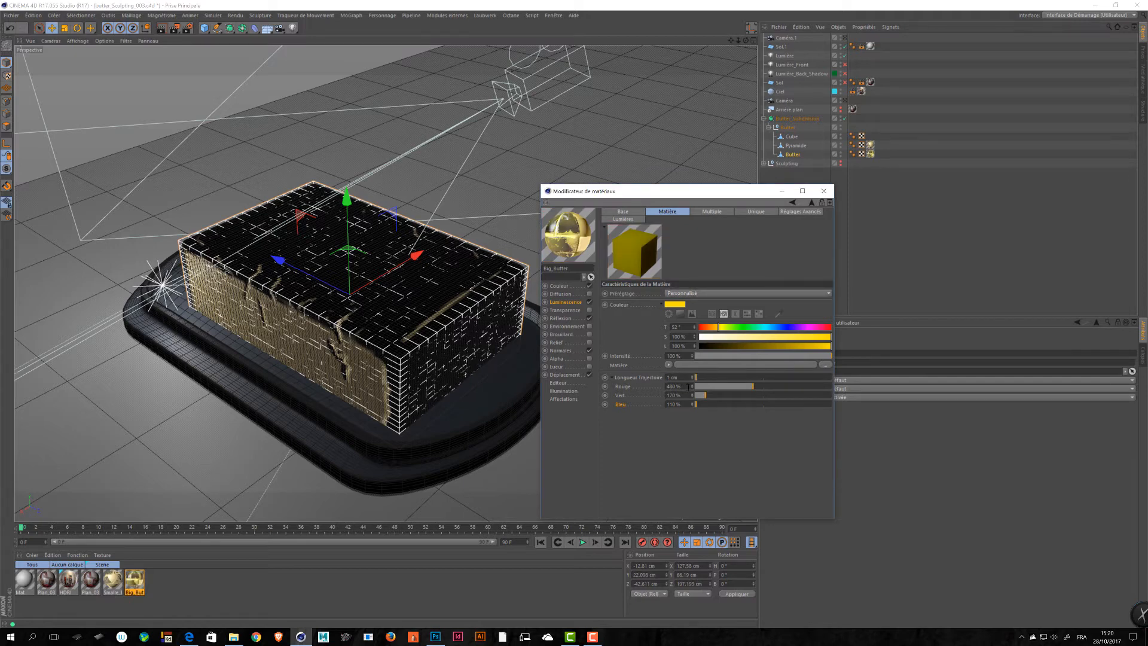
left_click(688, 387)
type("250")
key("Return")
key("Tab")
type("150")
key("Return")
key("Tab")
type("100")
key("Return")
- Change the subsurface scattering colour to a vivid green with saturation 94% and brightness 100%
middle_click_drag(397, 354, 440, 354, "alt")
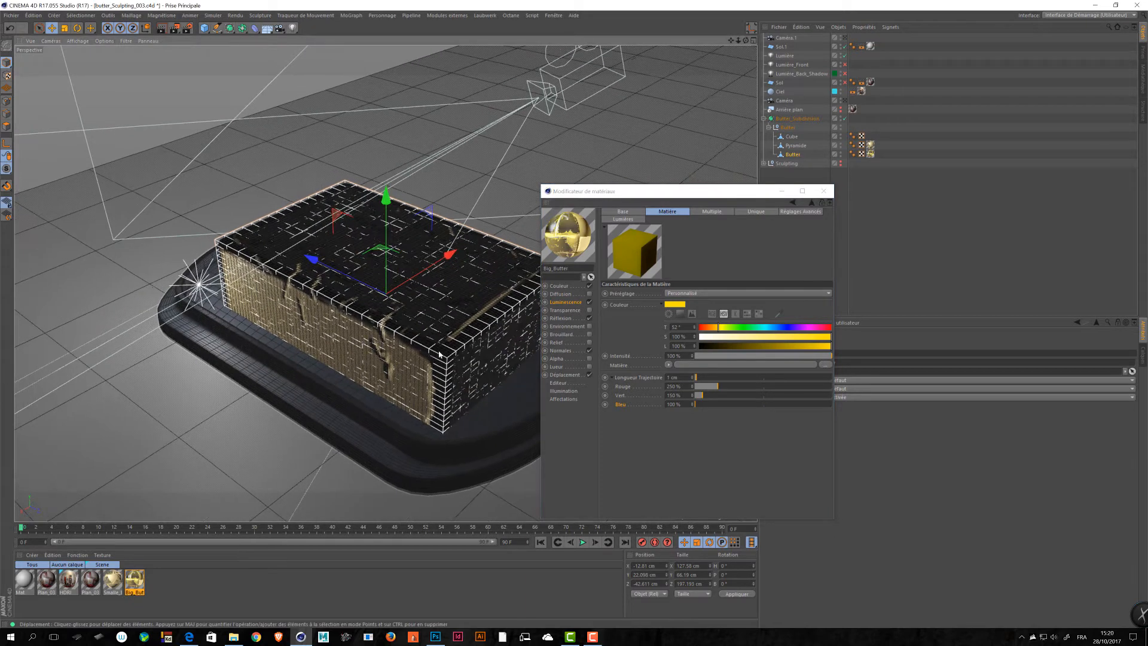
left_click(744, 328)
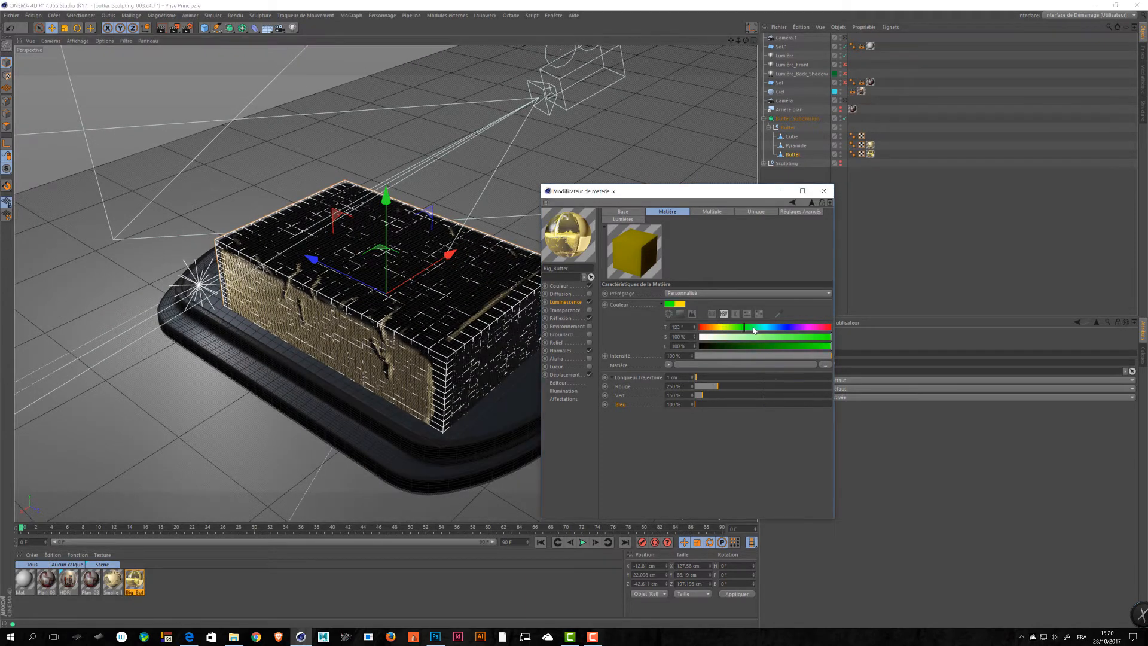
left_click_drag(754, 330, 763, 328)
left_click(824, 336)
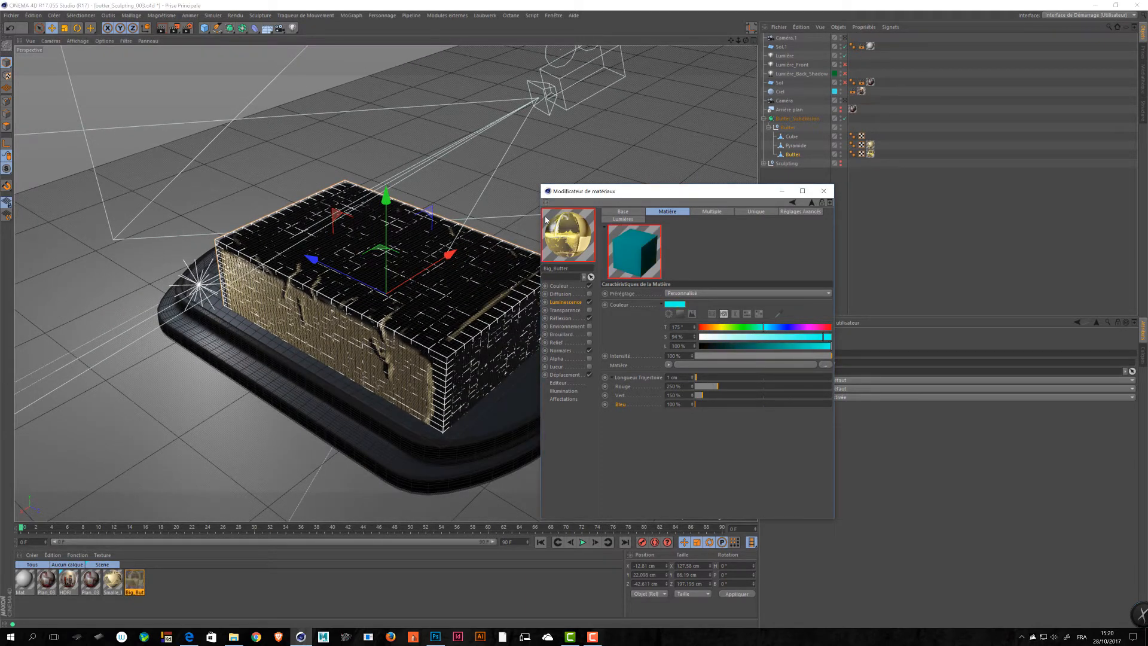
left_click(749, 327)
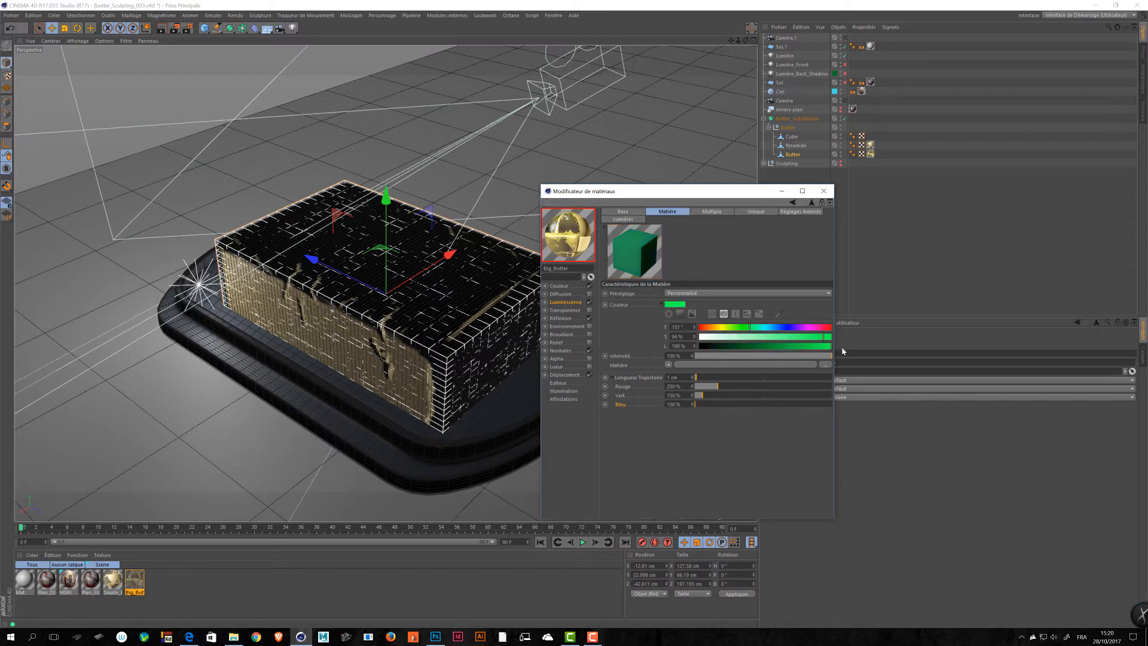
- Change the subsurface scattering colour to a vivid blue at 94% saturation and save the scene
left_click(778, 327)
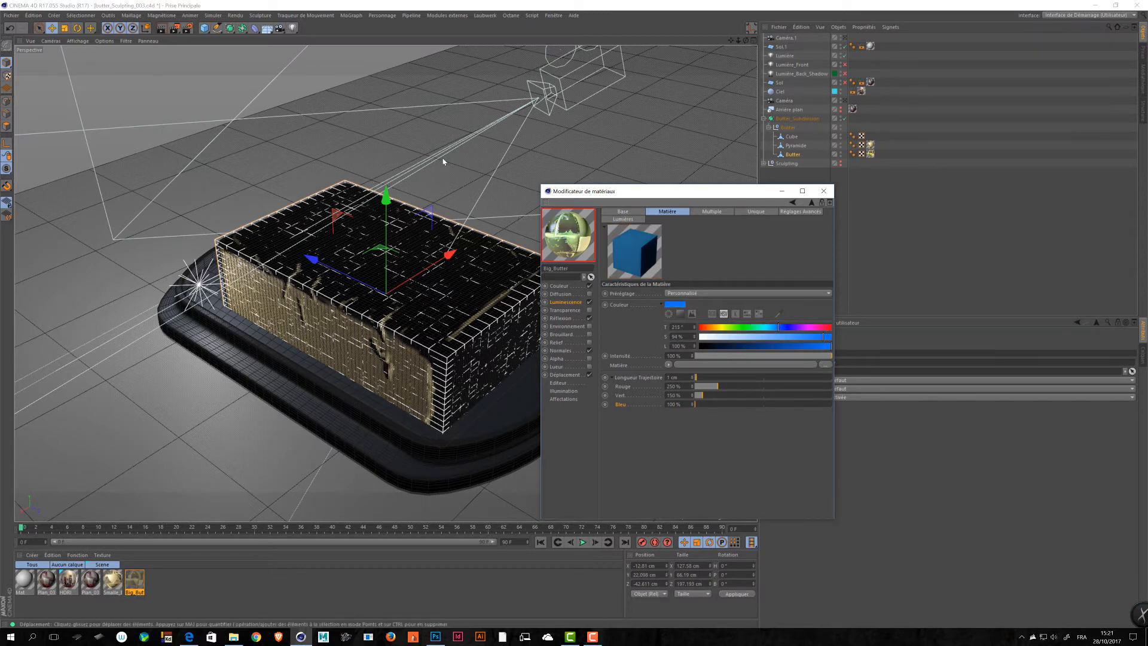
right_click_drag(315, 225, 320, 229, "alt")
key("ctrl+s")
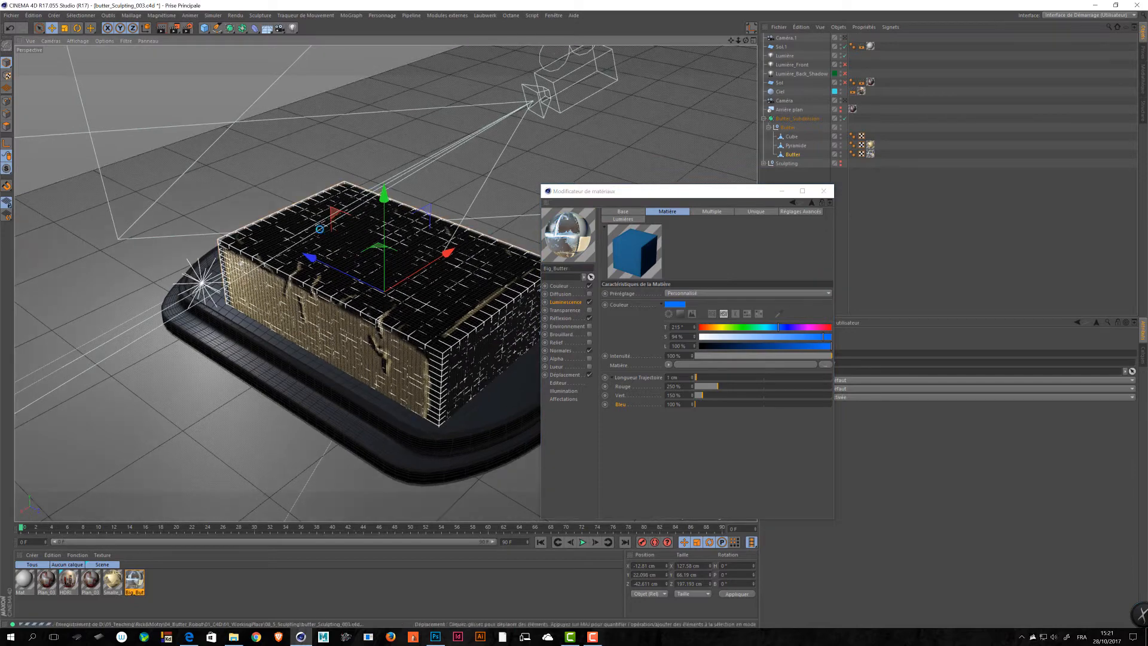
- Render the butter with the blue scattering colour to the picture viewer and close the viewer after inspecting the result
middle_click_drag(340, 230, 330, 234, "alt")
left_click_drag(330, 234, 330, 240, "alt")
left_click(173, 30)
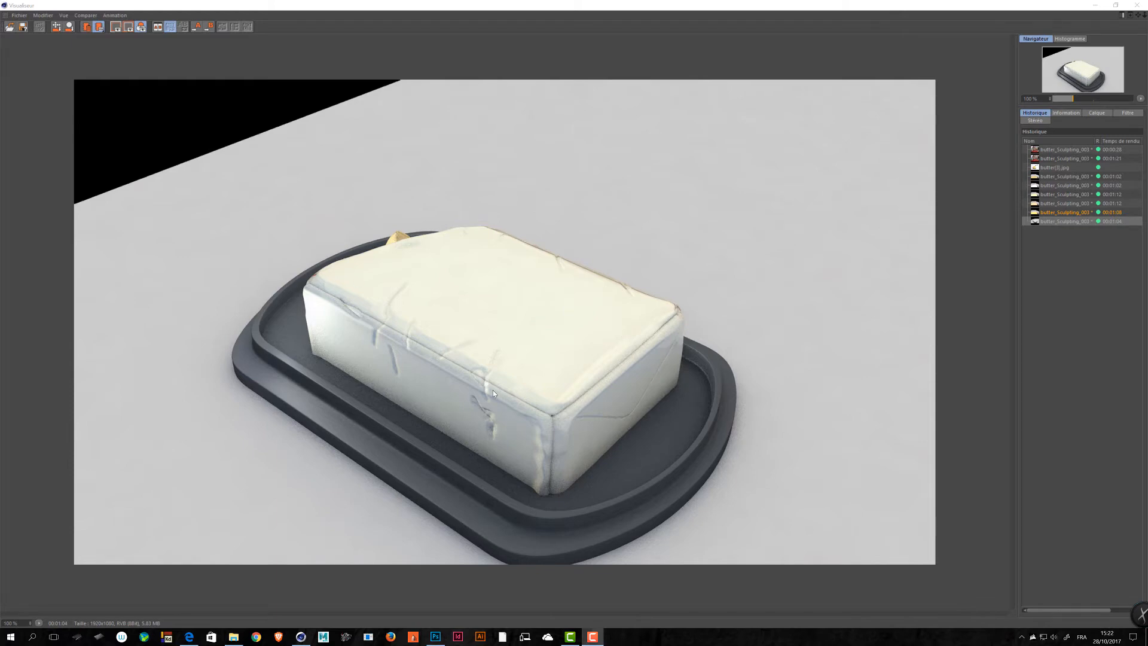
left_click_drag(499, 4, 621, 79)
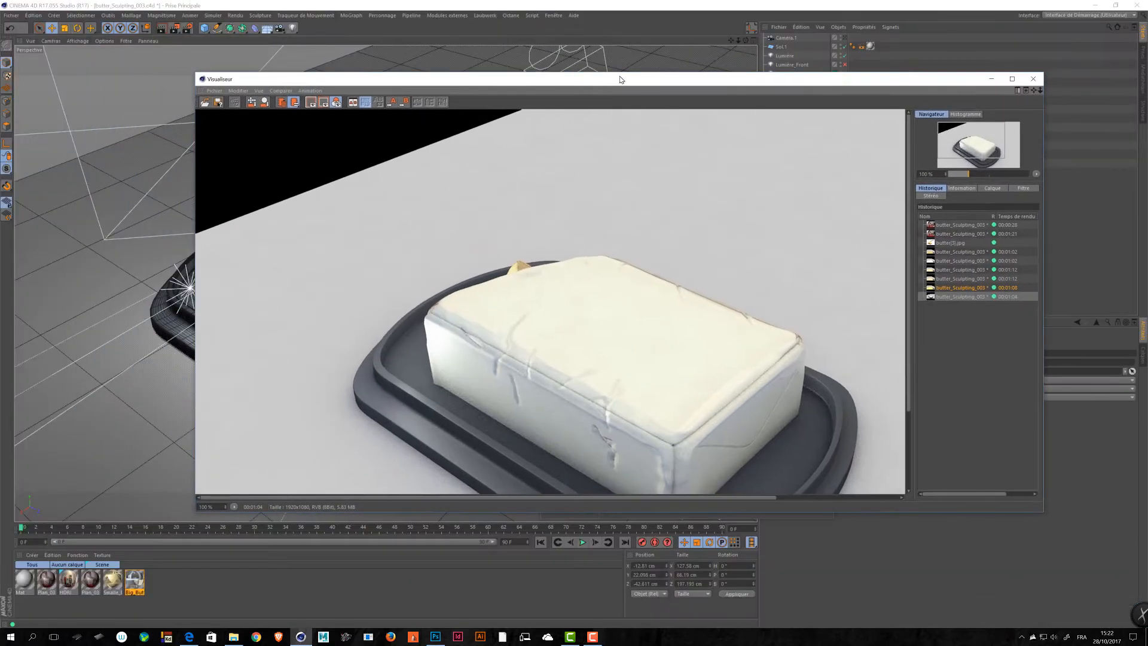
left_click(1033, 79)
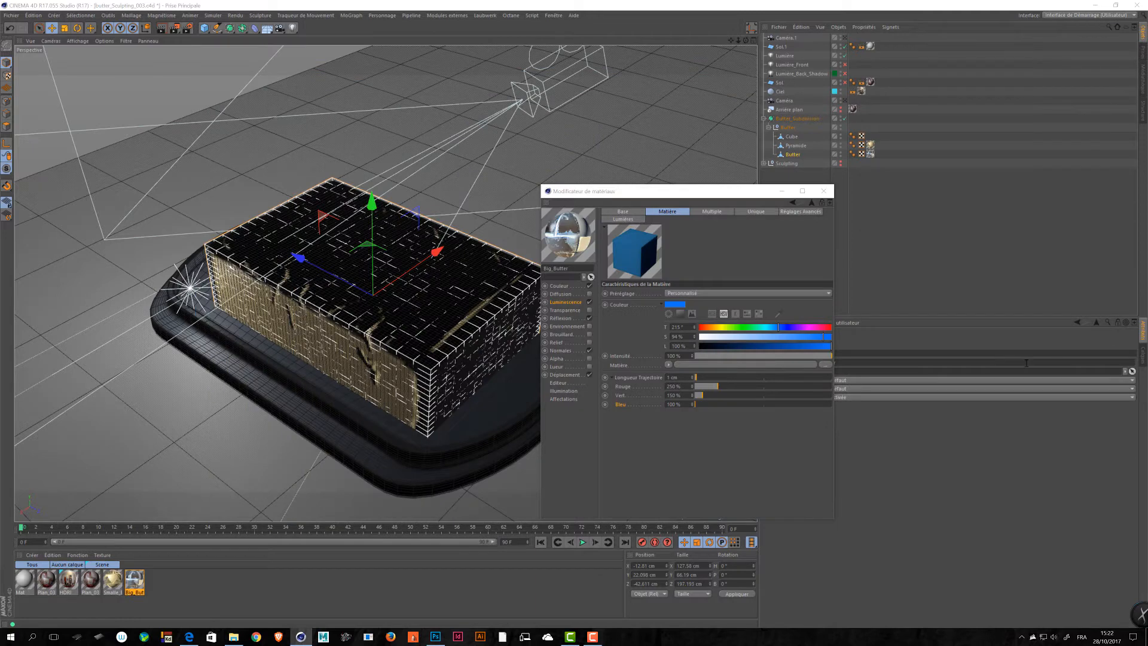
- Set the scattering path length (Longueur Trajectoire) to 50 cm and render the butter again
left_click(690, 434)
left_click_drag(705, 377, 764, 382)
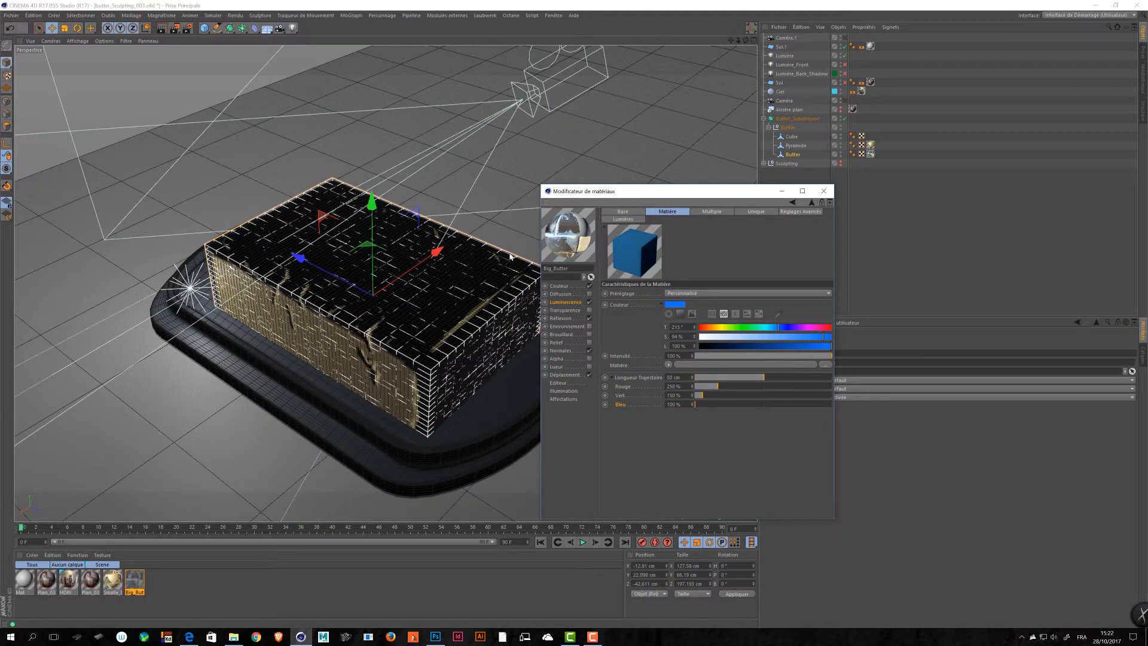
left_click(176, 29)
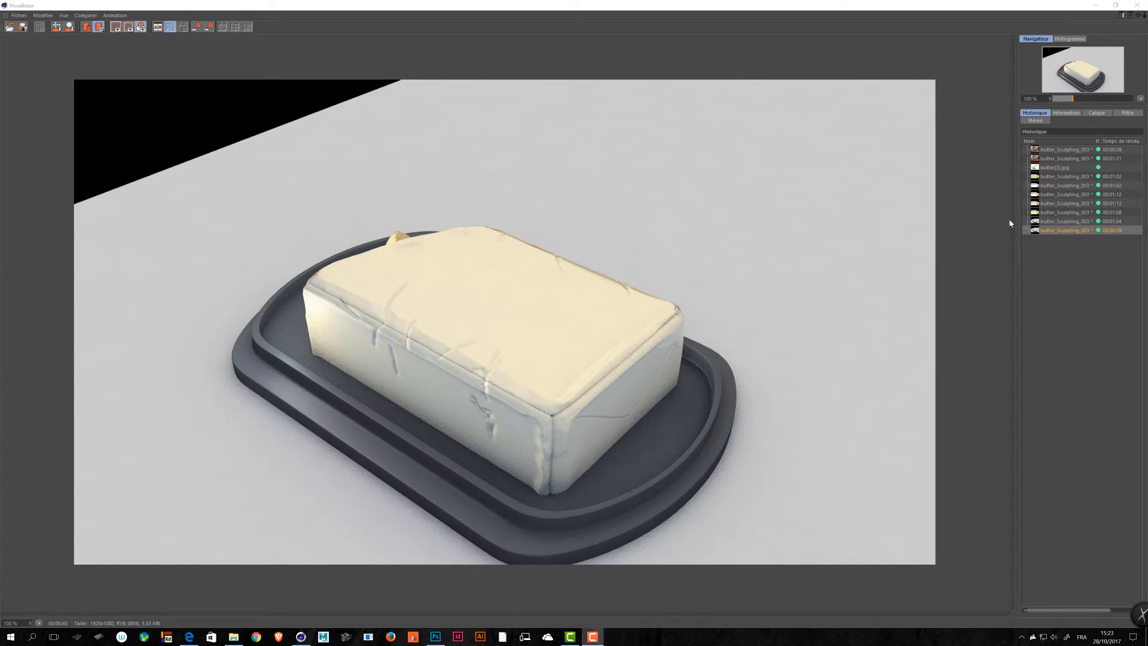
- Compare the two most recent butter renders in the history by alternating between them
left_click(1061, 222)
left_click(1061, 231)
left_click(1062, 221)
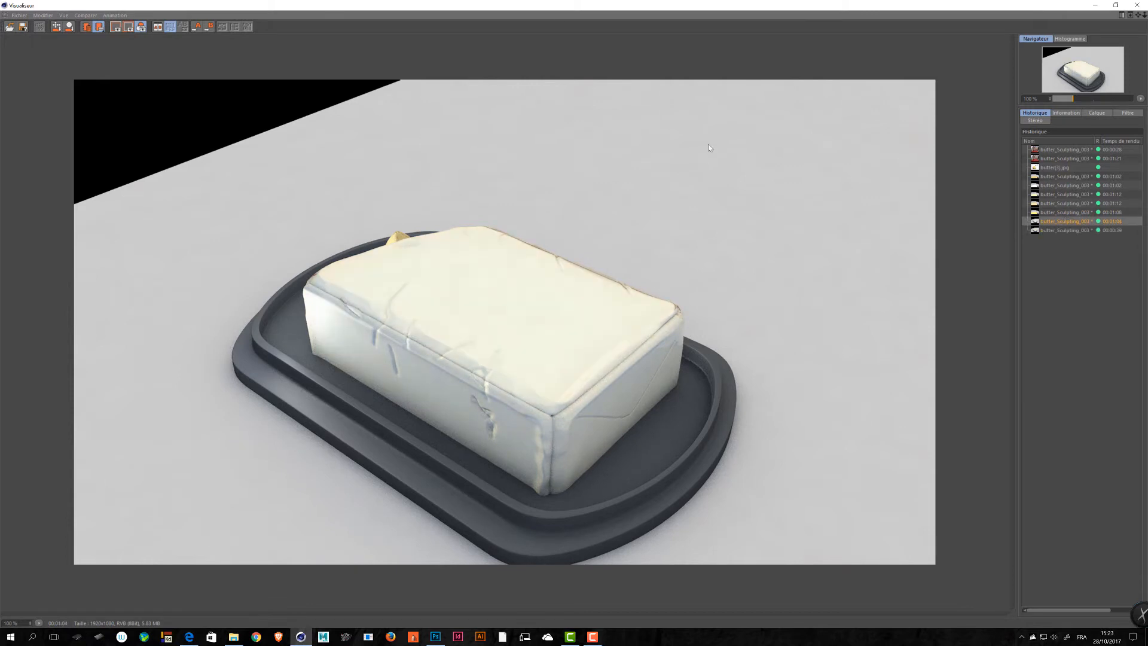
key("Down")
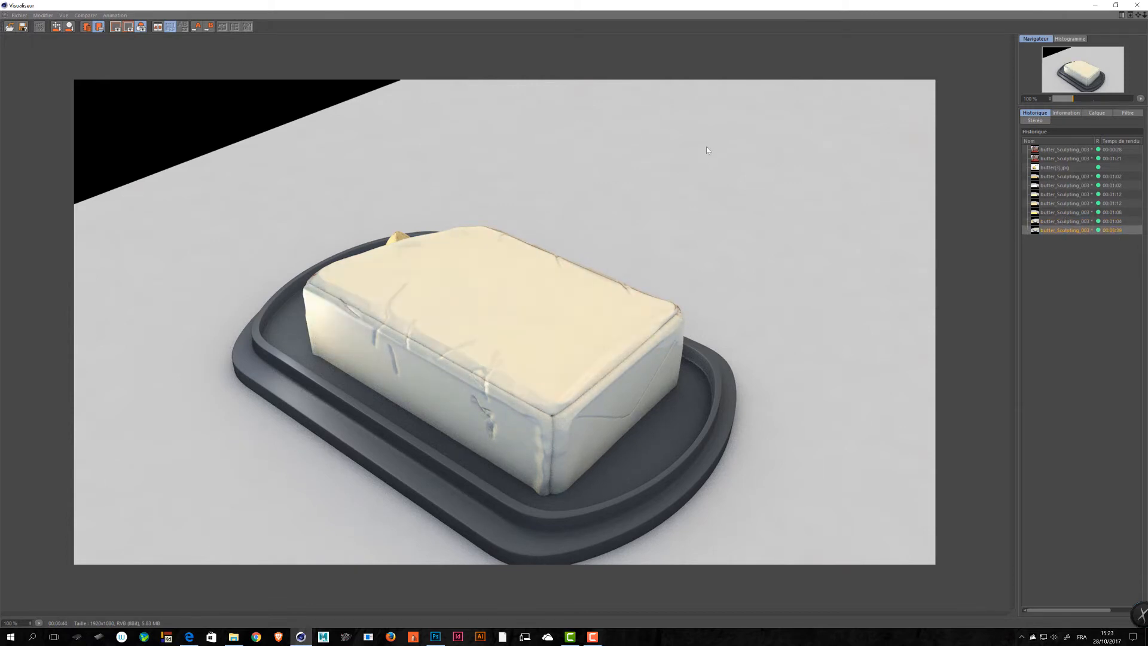
key("Up")
key("Down")
- Raise the blue scattering value to 128% and the path length (Longueur Trajectoire) to 52 cm
left_click_drag(590, 3, 612, 35)
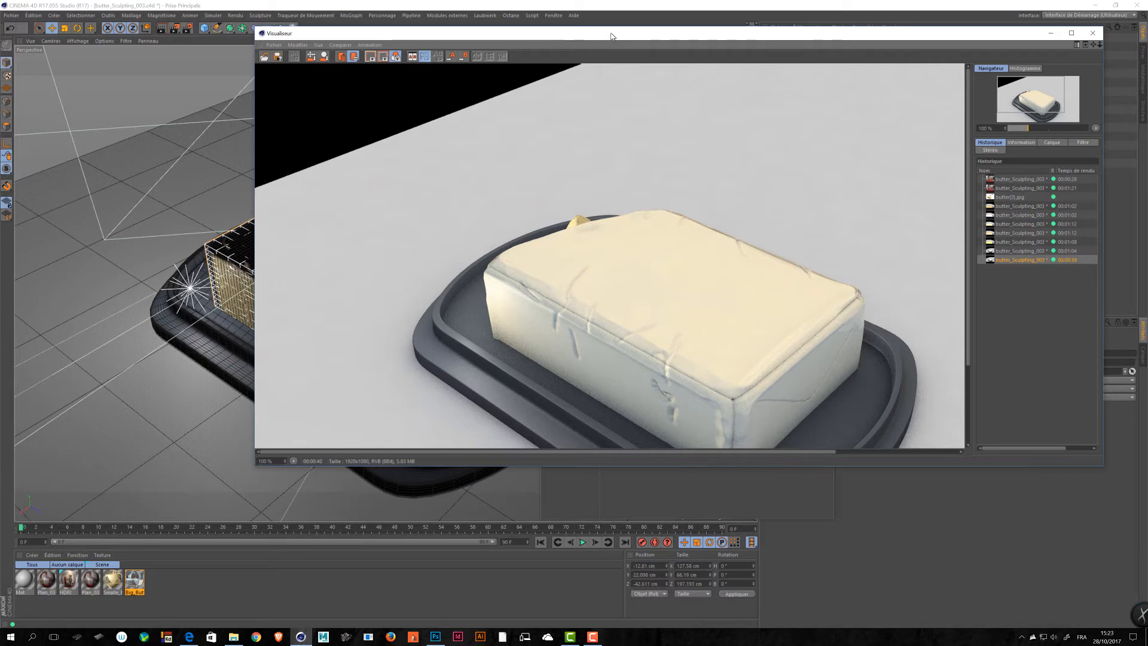
left_click_drag(611, 36, 1147, 48)
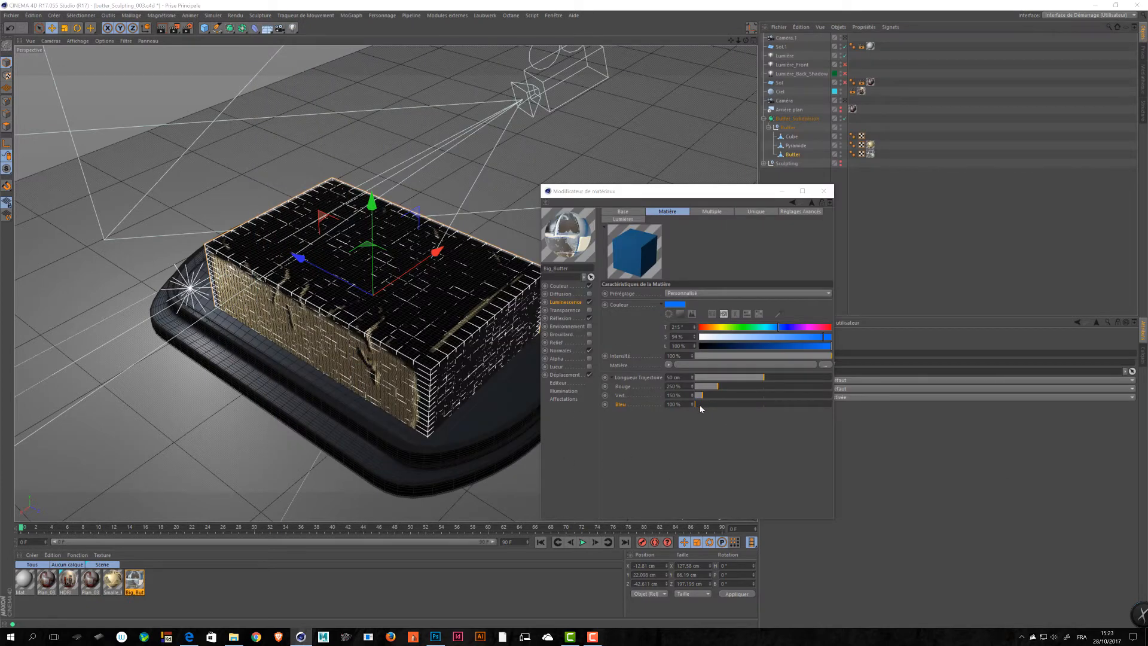
left_click(699, 404)
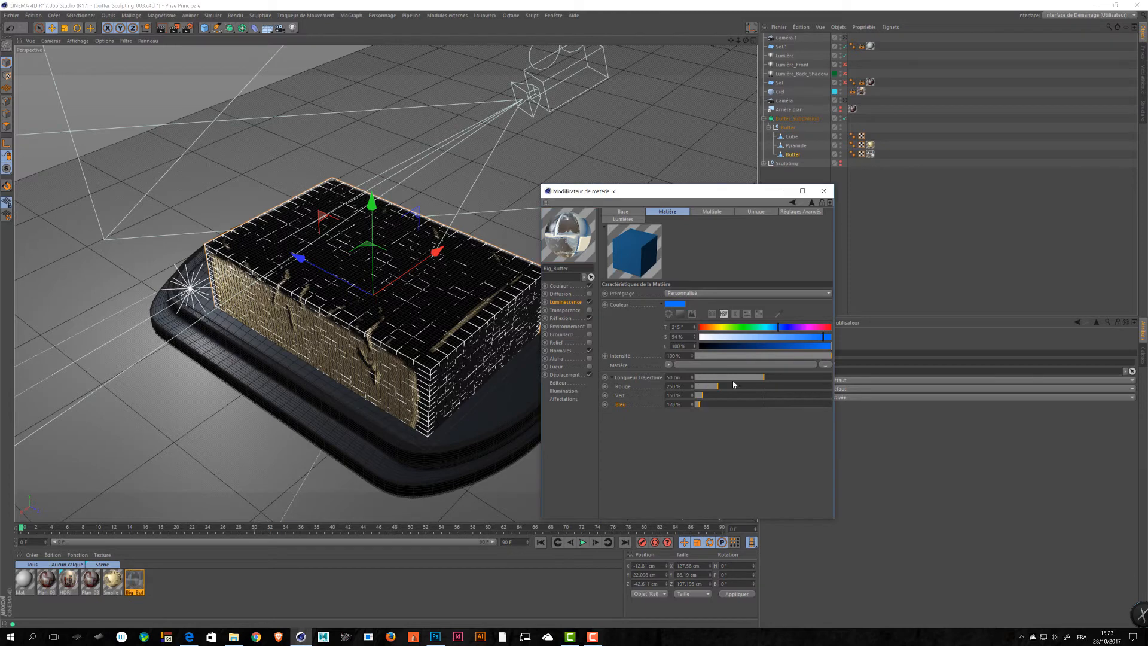
left_click(767, 378)
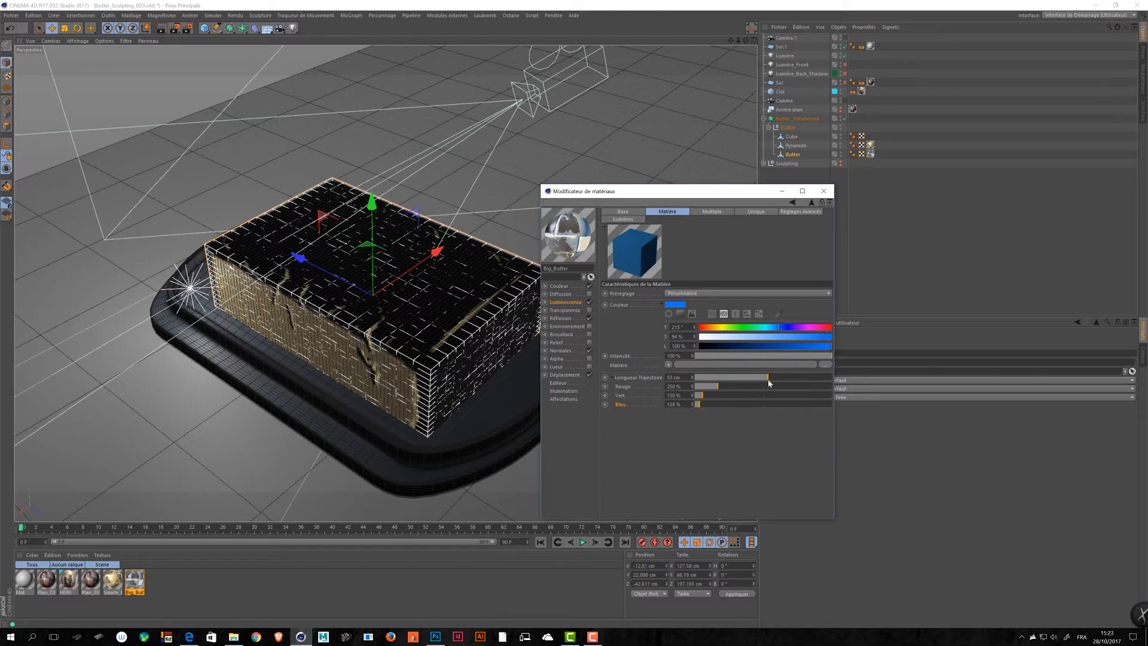
- Change the subsurface scattering colour to a pale yellow with saturation 37% and brightness 100%
left_click(723, 327)
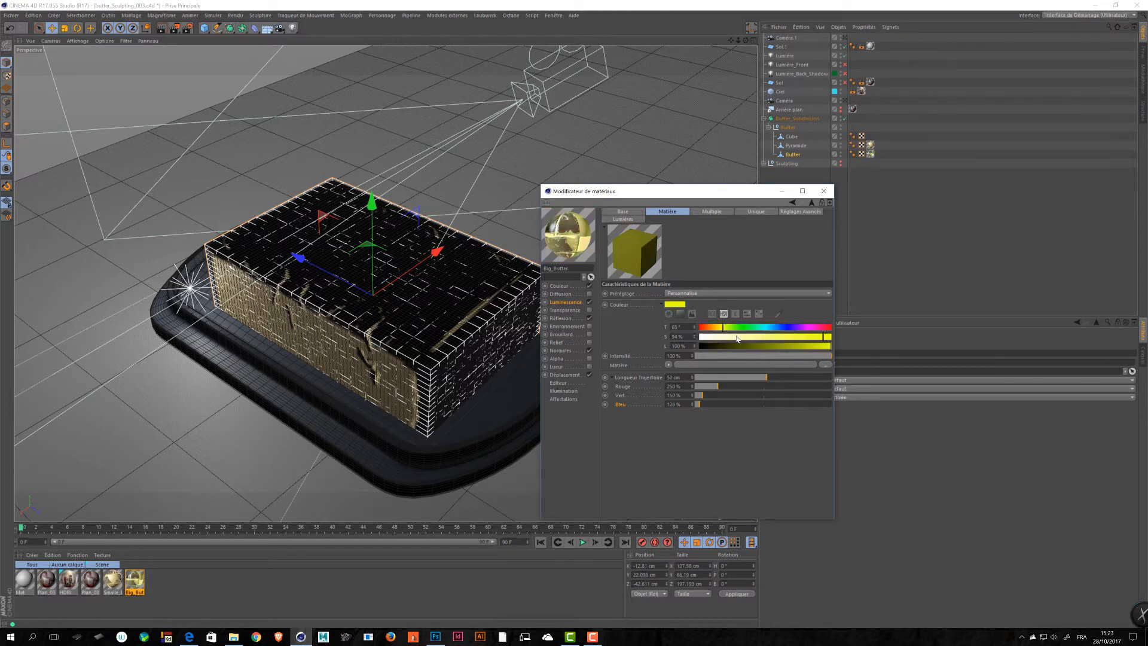
left_click(760, 336)
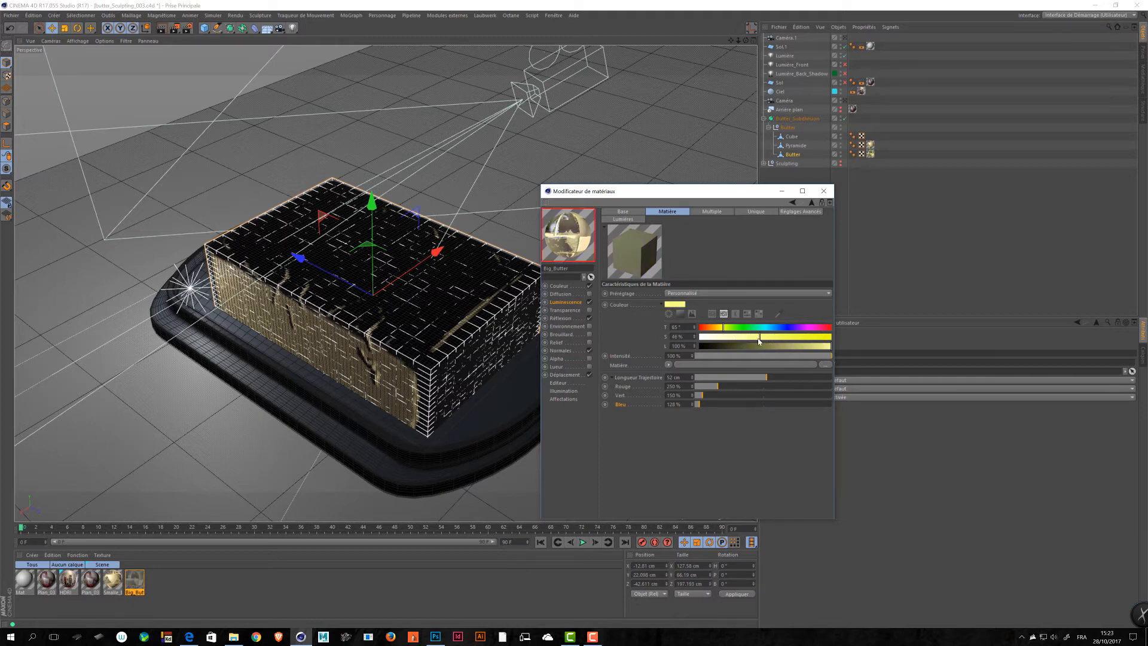
left_click_drag(743, 338, 730, 340)
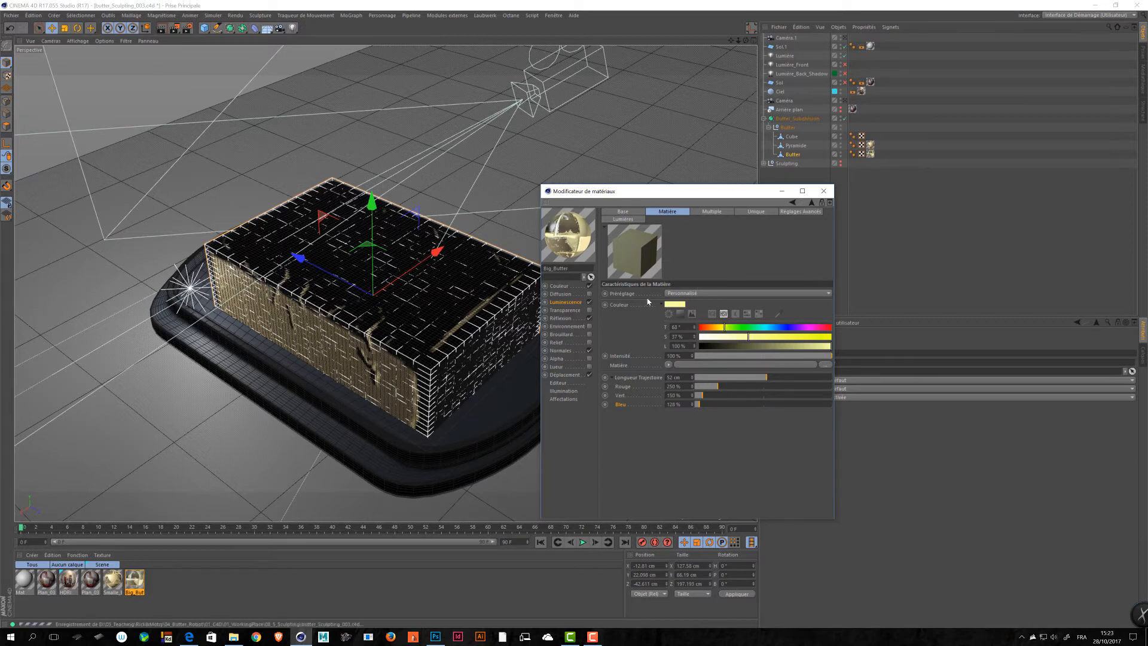
- Render the butter with the pale yellow scattering colour and compare it with the previous render
left_click(173, 29)
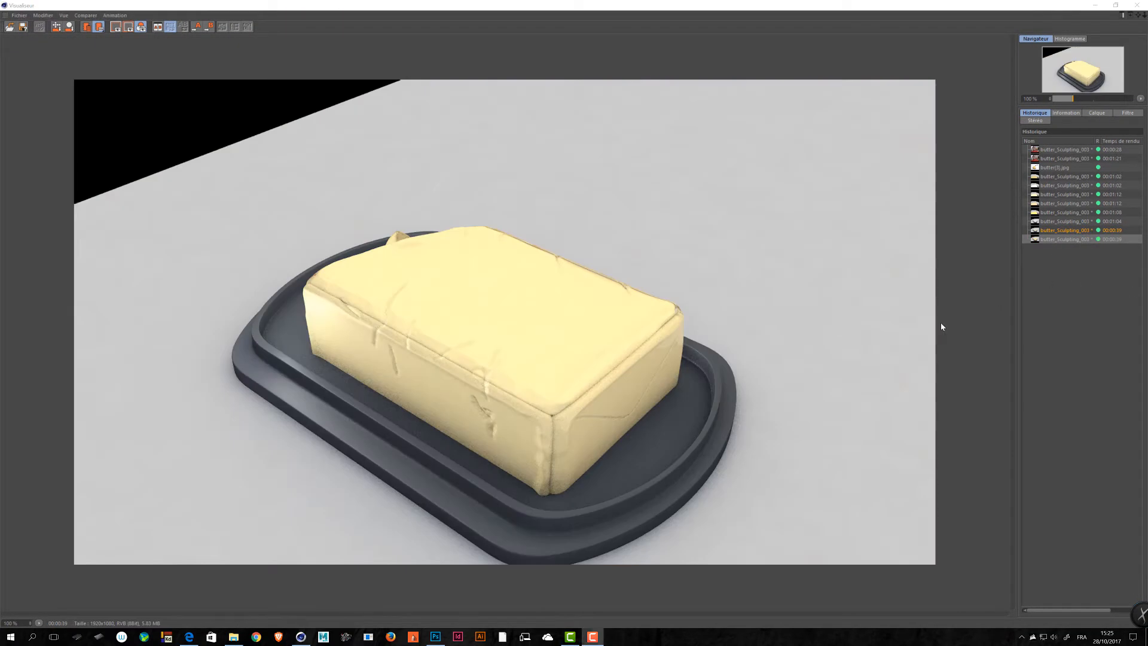
left_click(1067, 232)
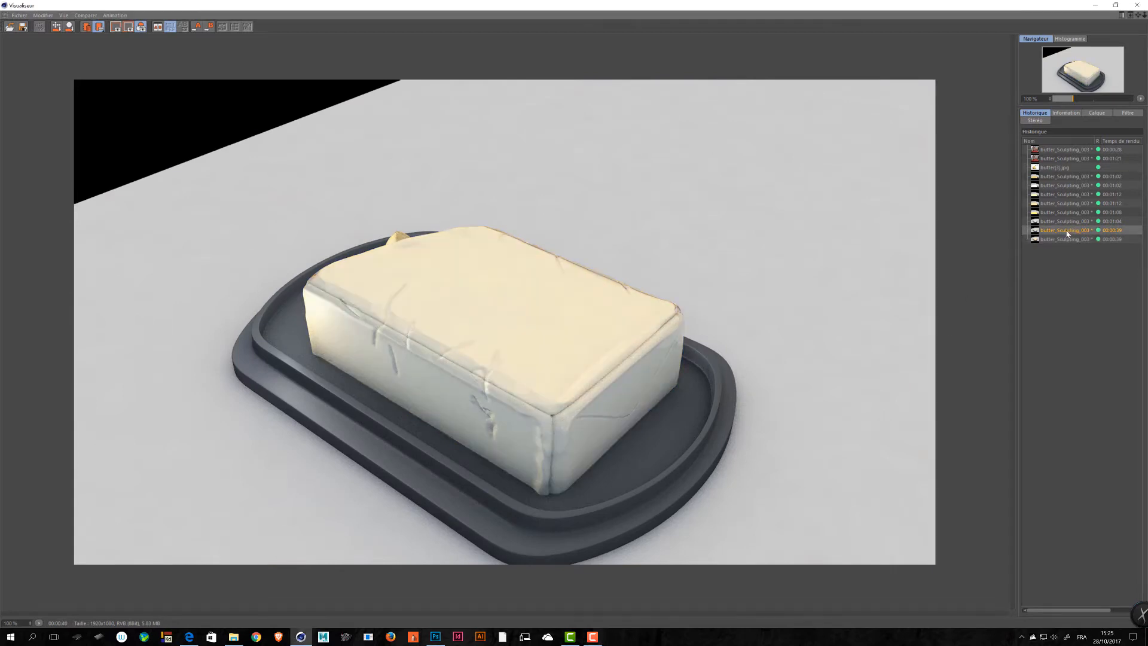
- Return to the butter scene from the render viewer, look through Caméra.1 and render that view
key("Down")
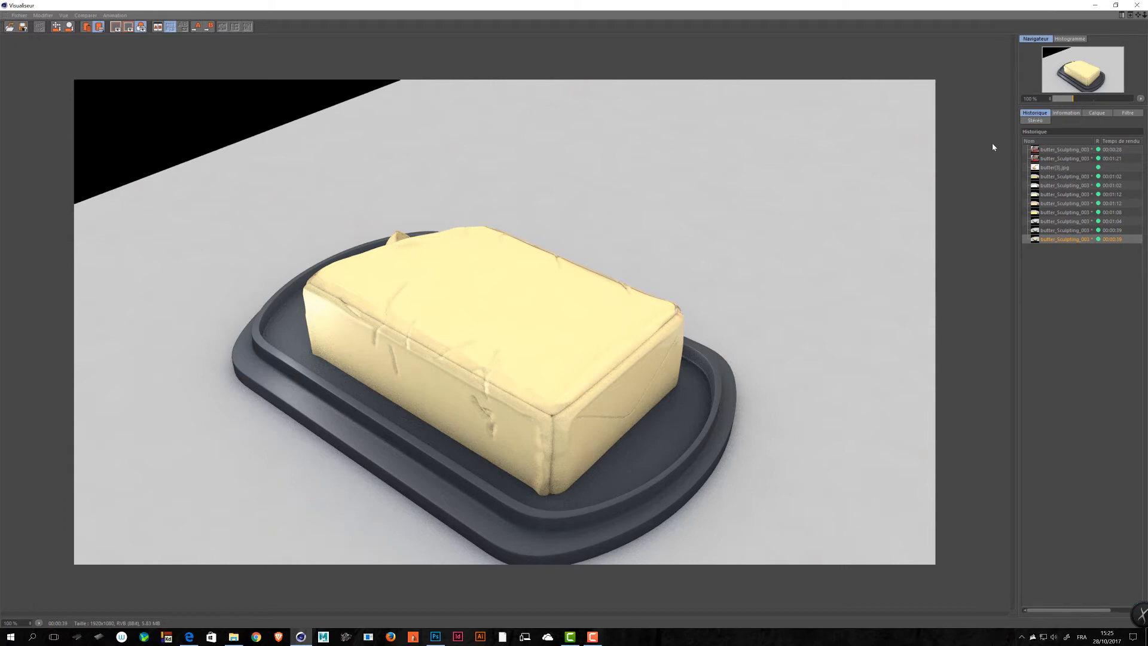
left_click_drag(689, 5, 1147, 6)
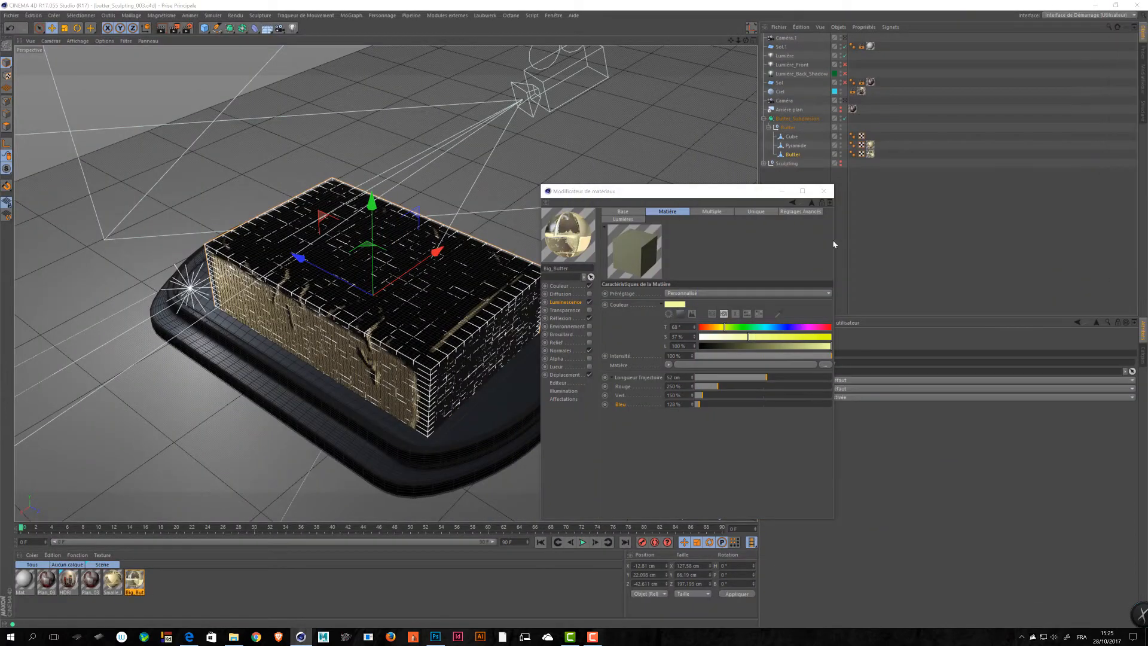
left_click(843, 38)
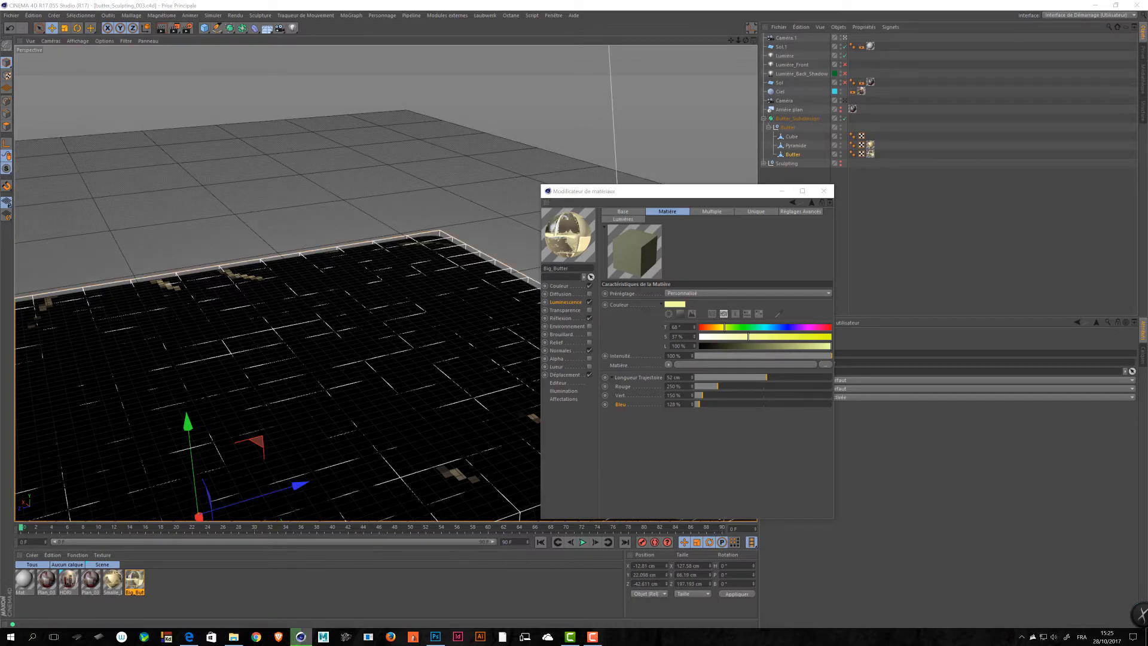
key("shift+r")
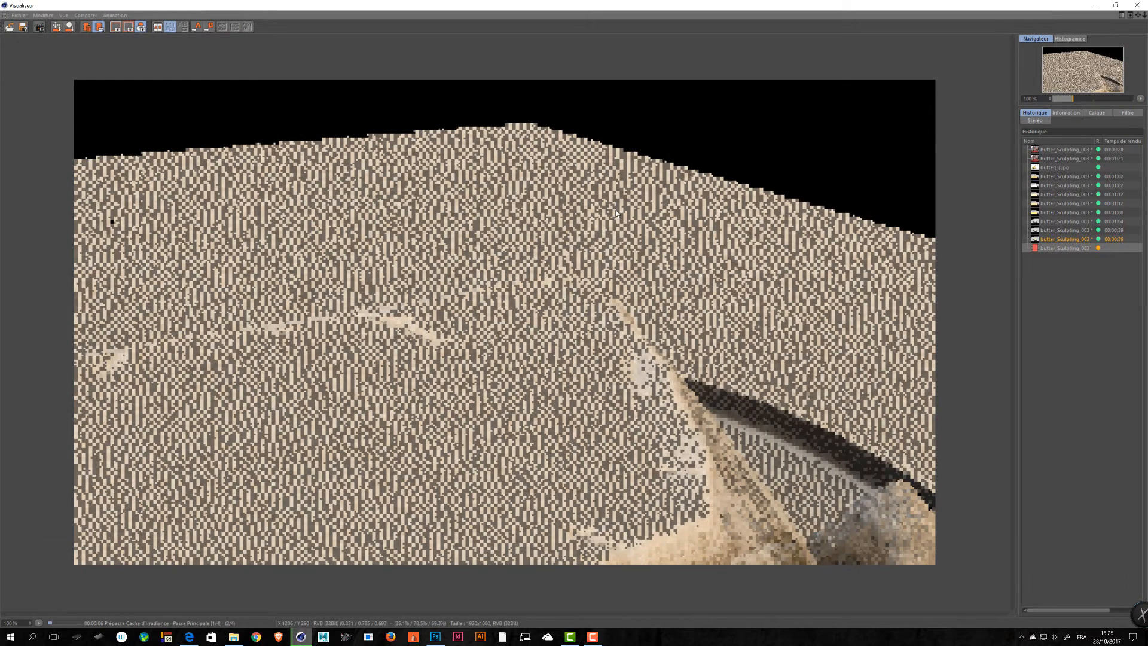
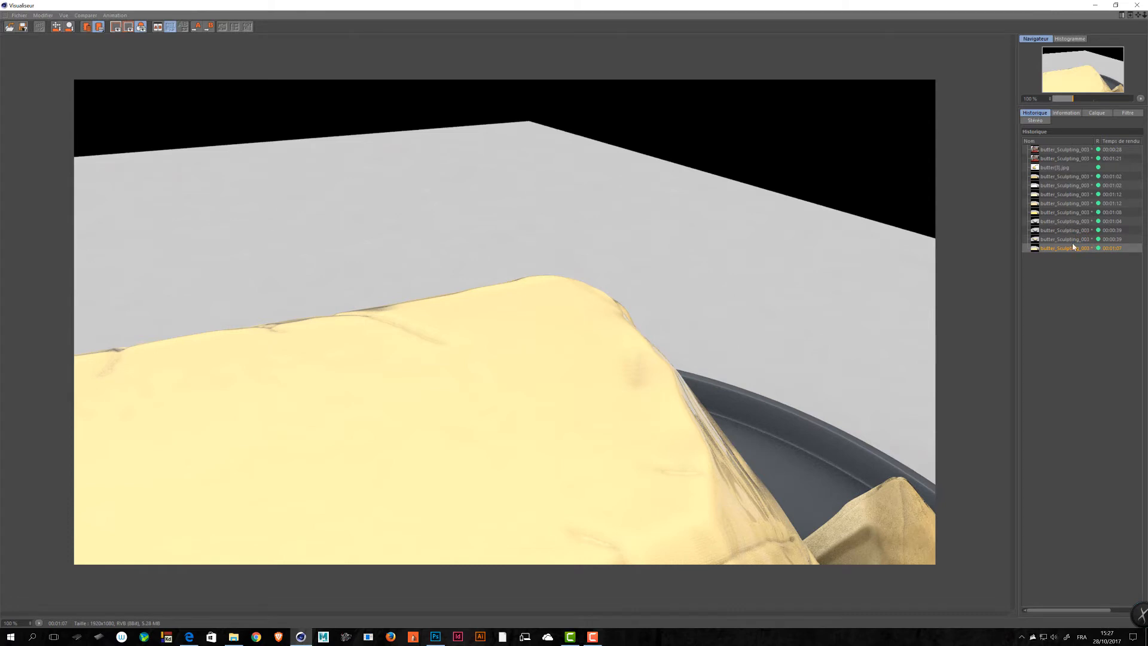
- Compare the newest close-up butter render with the first close-up in the render history, judging butter colour and reflections
left_click(1067, 241)
left_click(1057, 249)
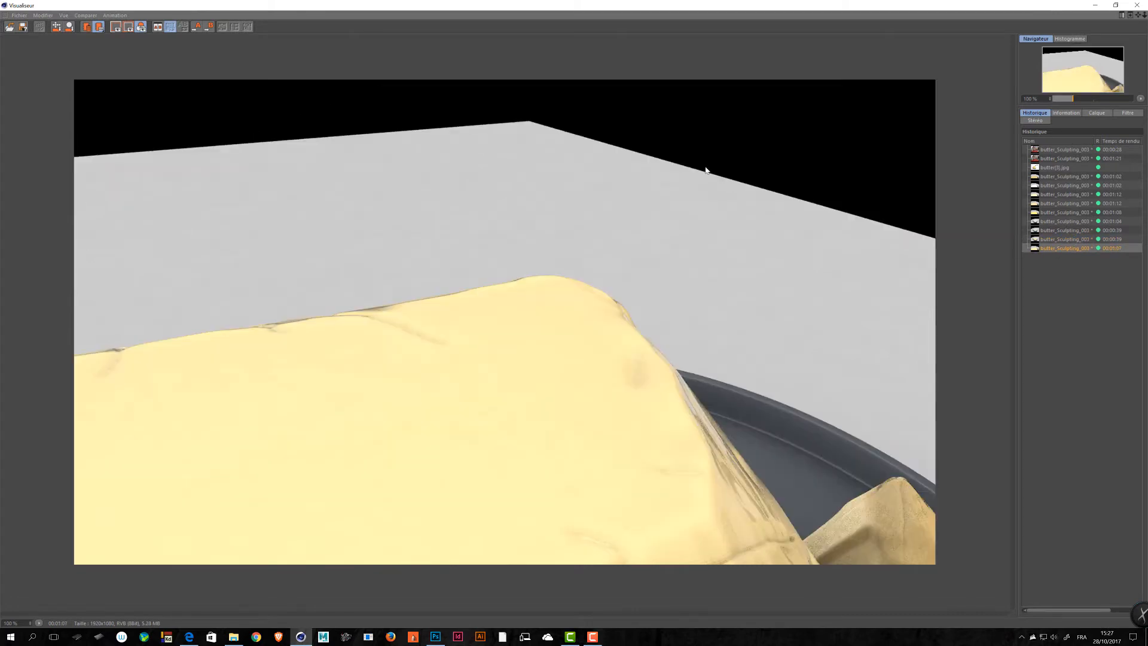
left_click(1056, 178)
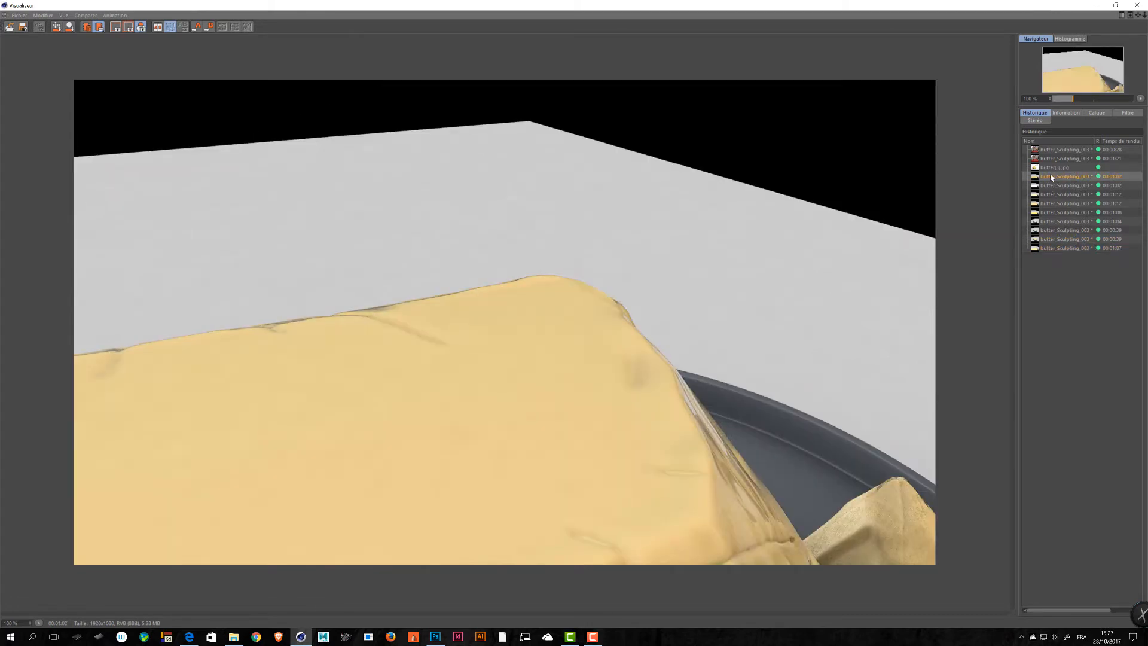
left_click(1046, 249)
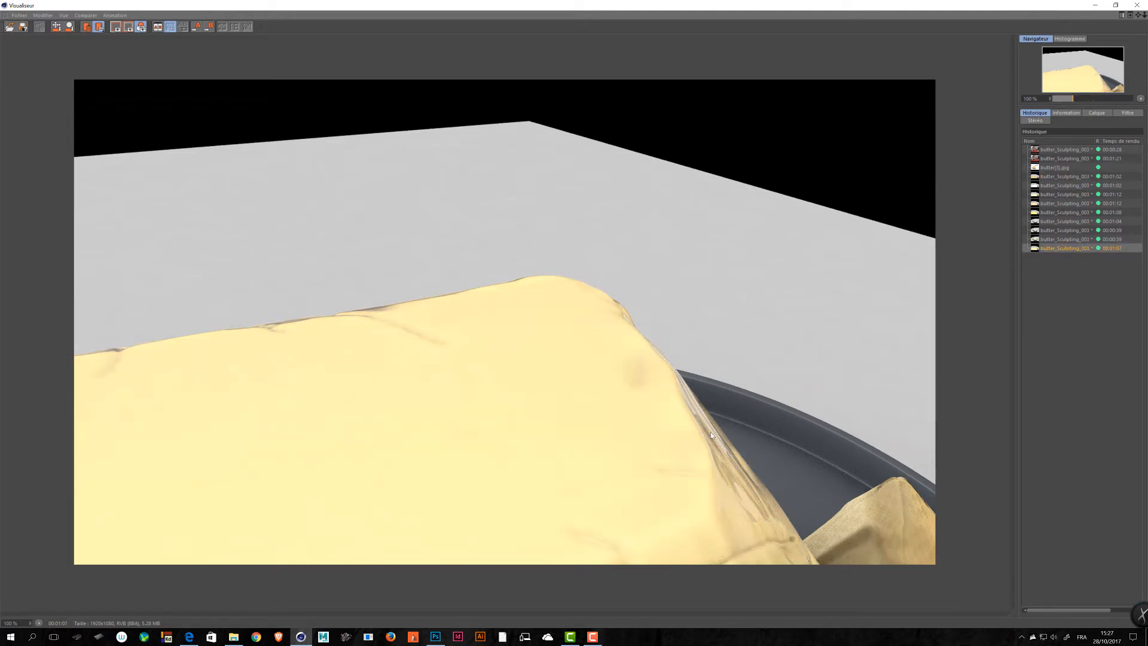
left_click(1057, 177)
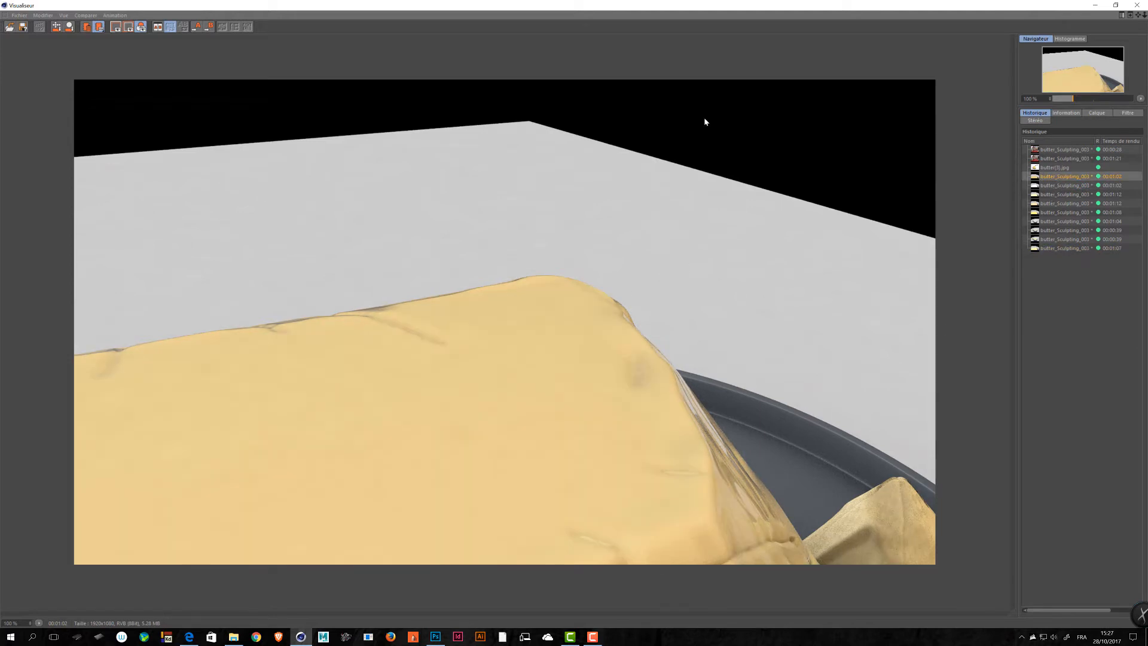
left_click(1056, 248)
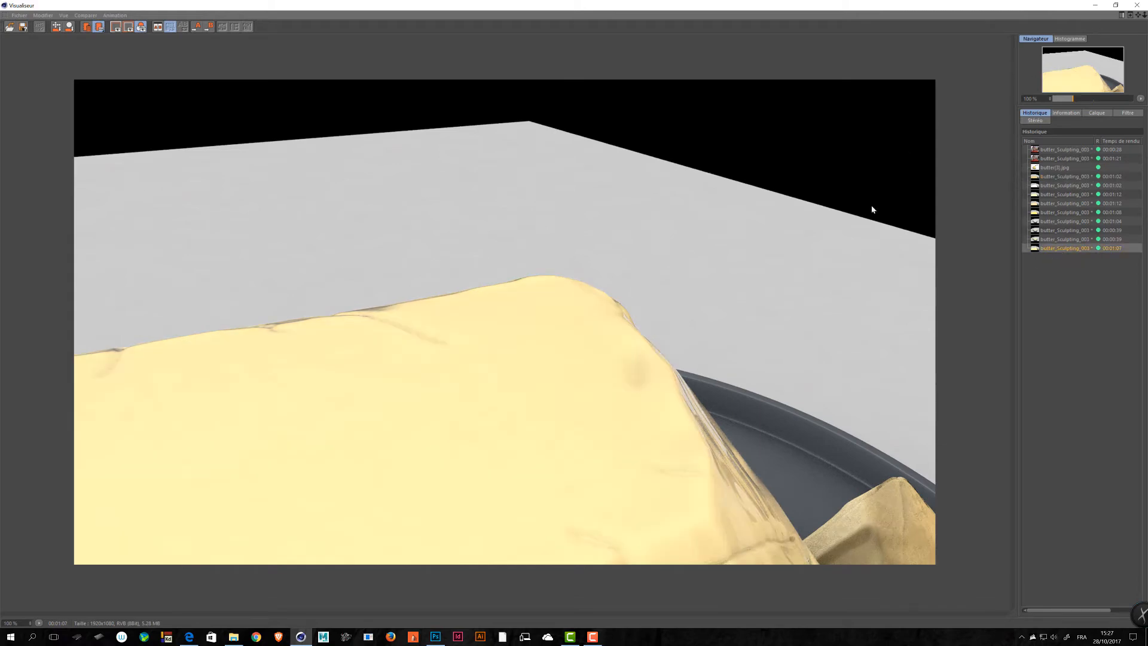
left_click(1136, 5)
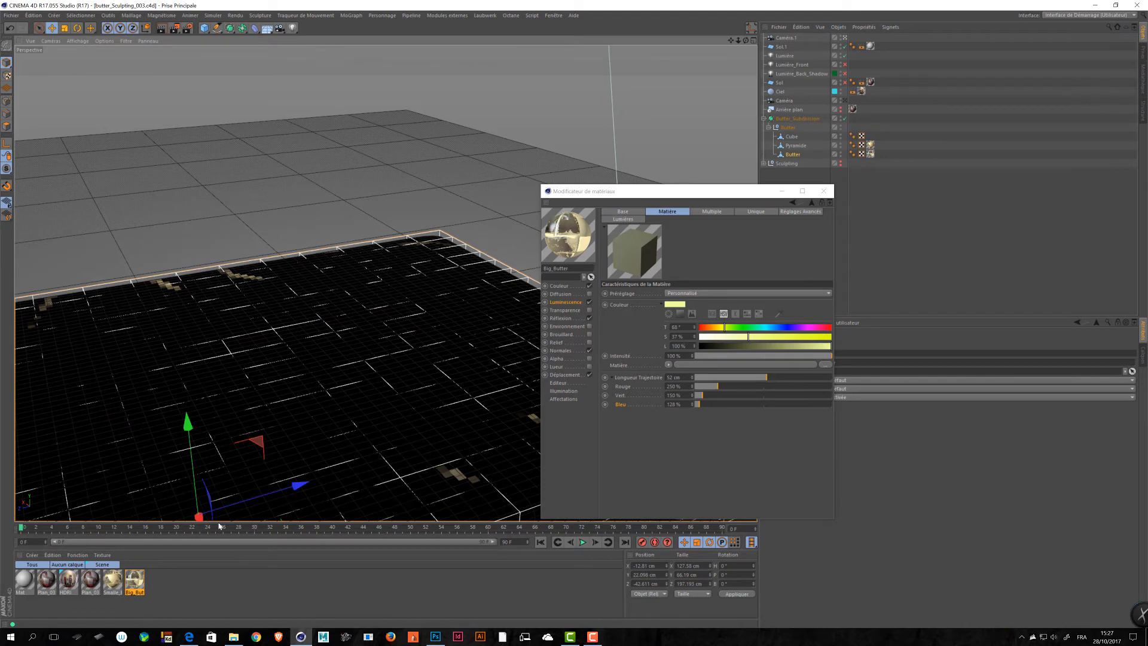
left_click(553, 15)
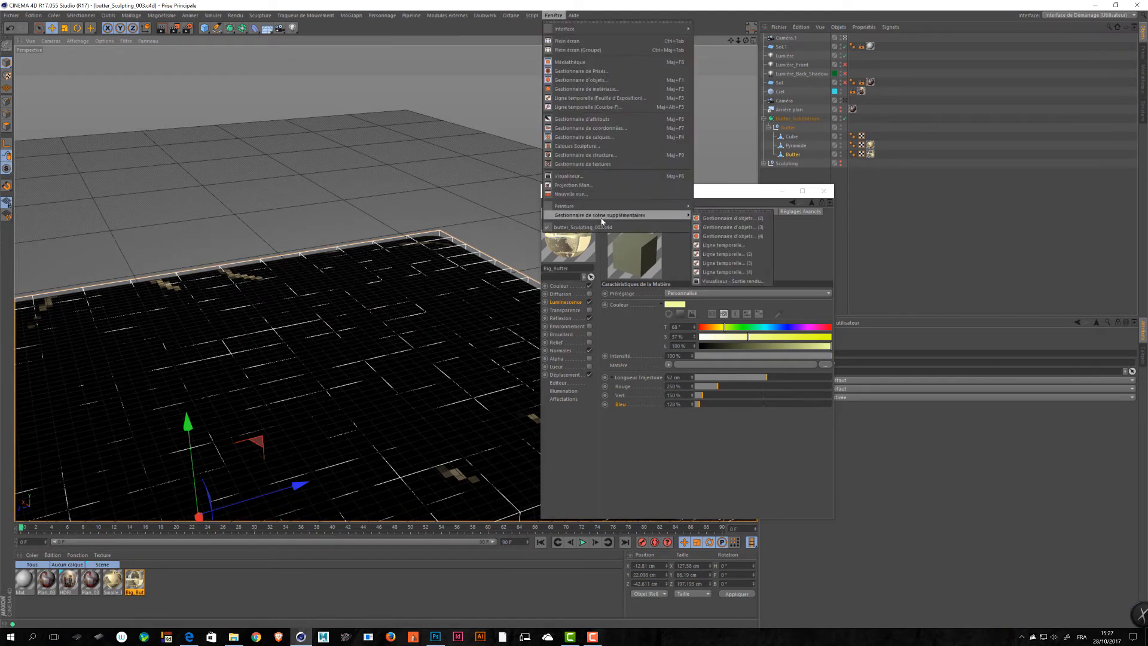
left_click(608, 176)
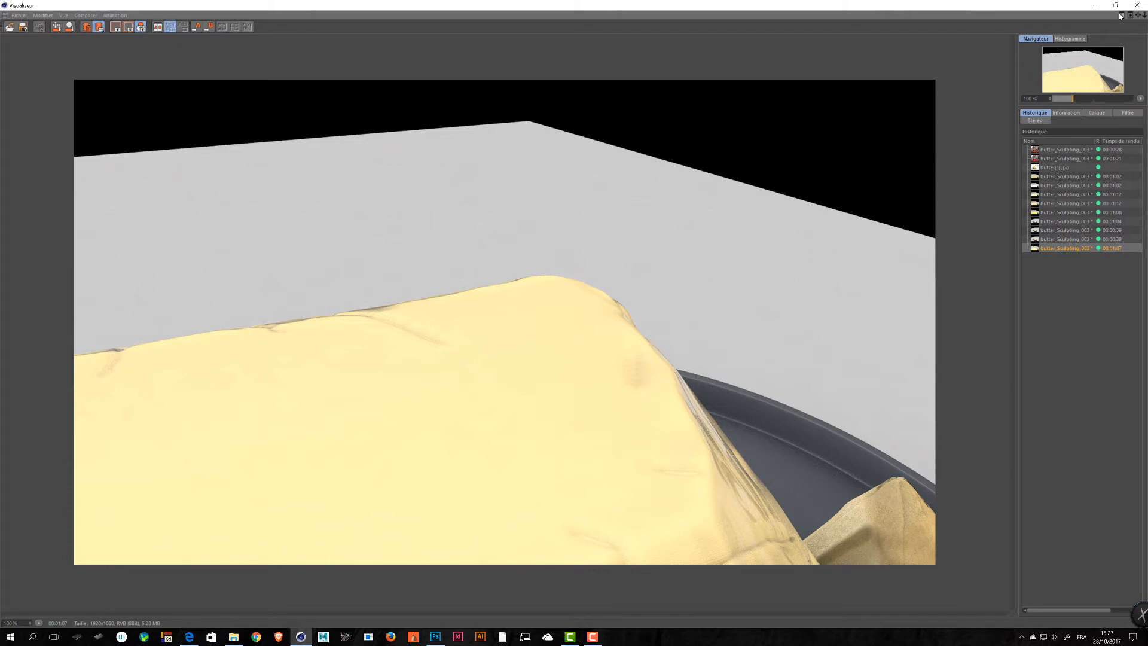
left_click(1096, 6)
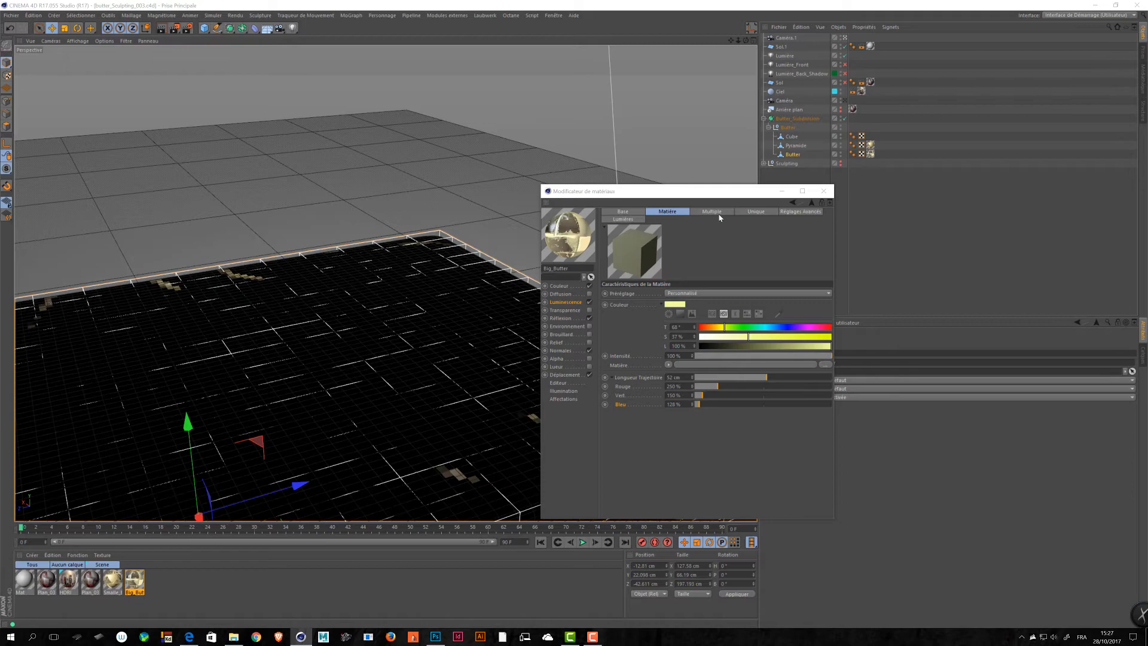
- Leave the Caméra.1 view, orbit around the butter dish and select the Butter_Subdivision object
left_click(824, 191)
left_click(871, 275)
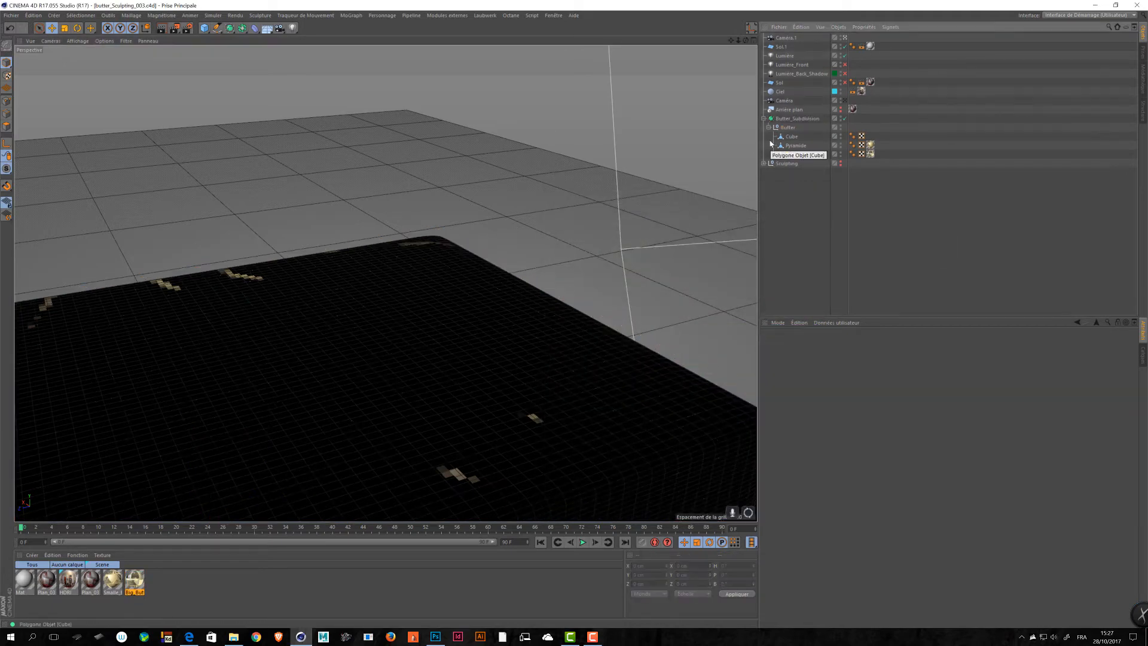
left_click(845, 37)
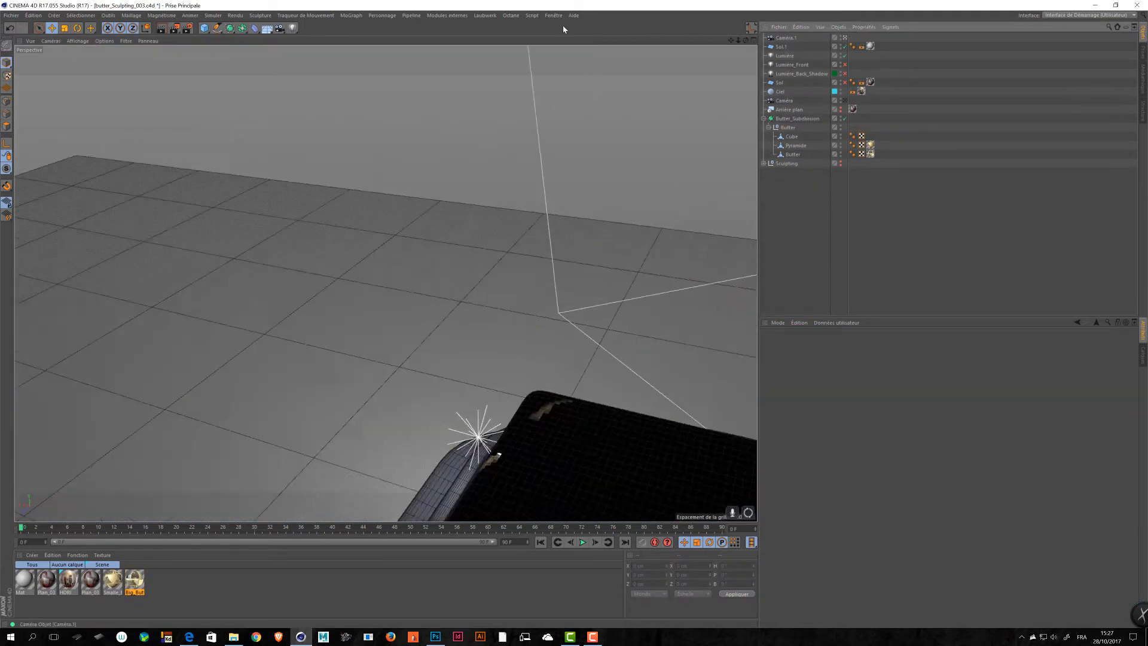
left_click_drag(412, 239, 222, 279, "alt")
left_click(341, 383)
left_click_drag(341, 382, 472, 304, "alt")
- Set the reflection intensity of Calque 1 in the Big_Butter material to 80 %
left_click(154, 595)
double_click(135, 578)
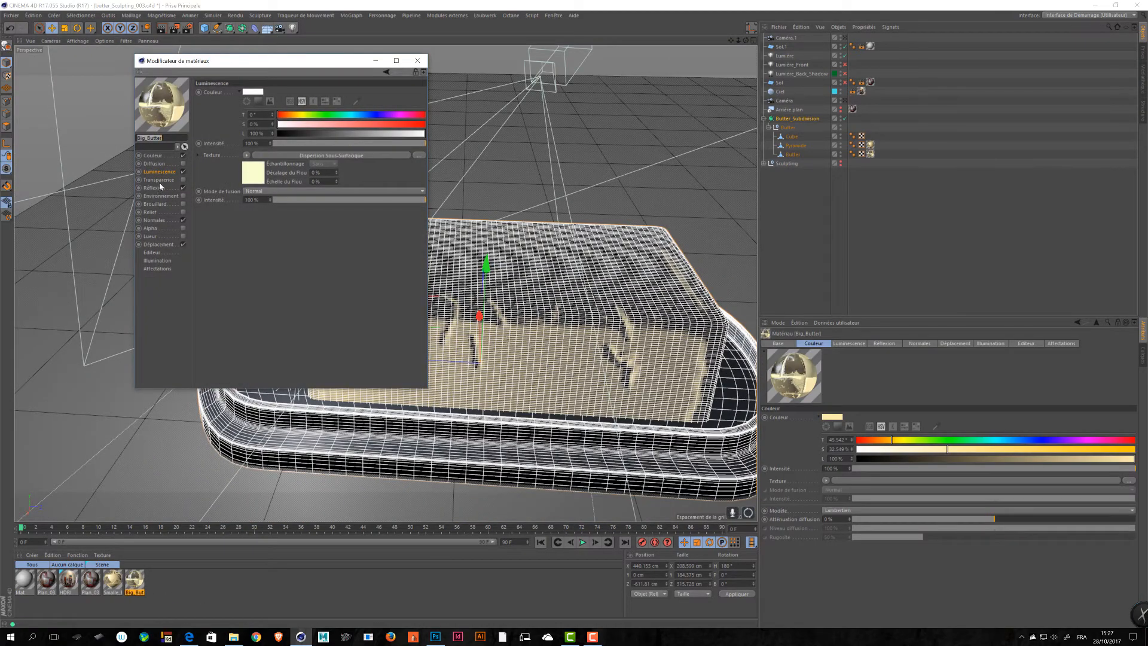
left_click(153, 187)
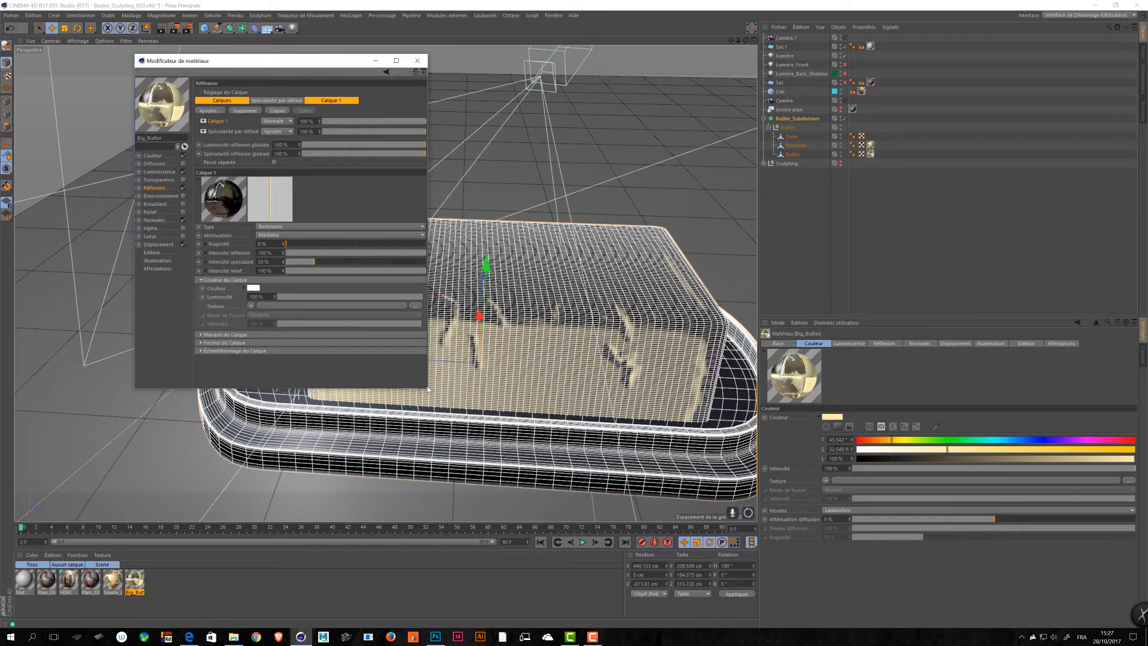
left_click_drag(427, 388, 805, 450)
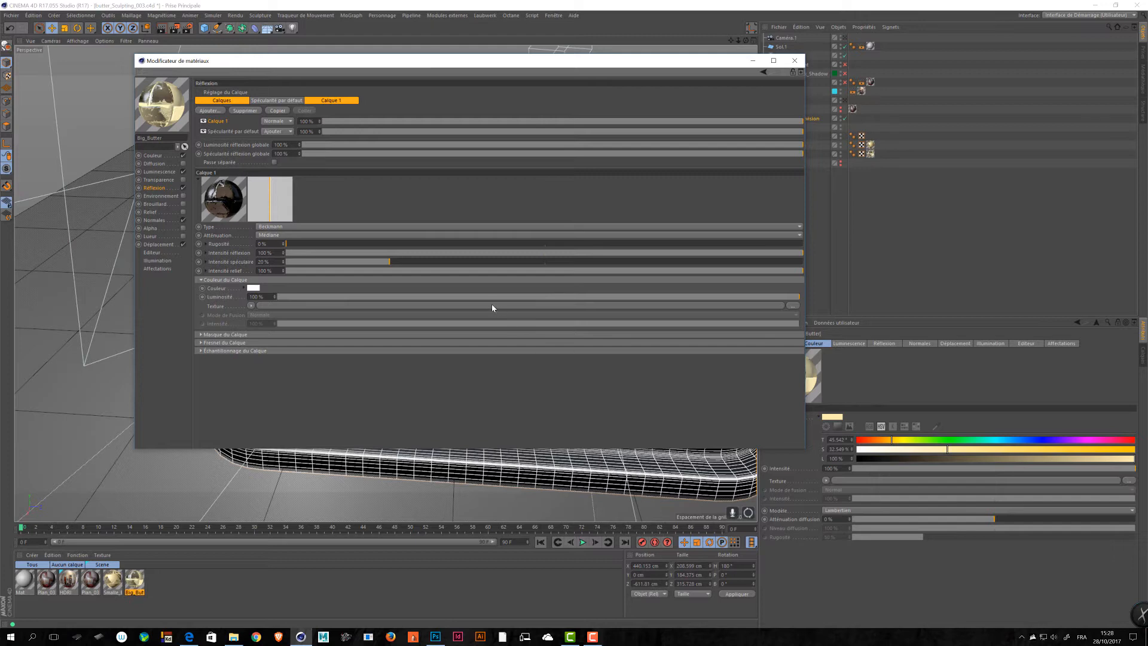
left_click_drag(753, 253, 701, 256)
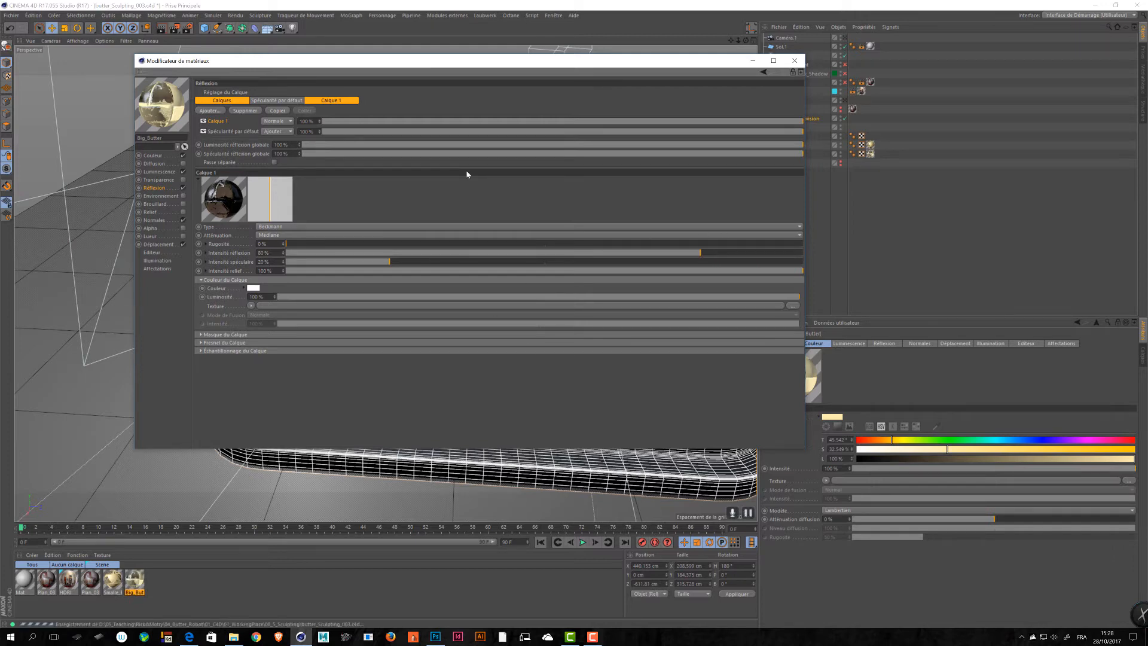
left_click(794, 60)
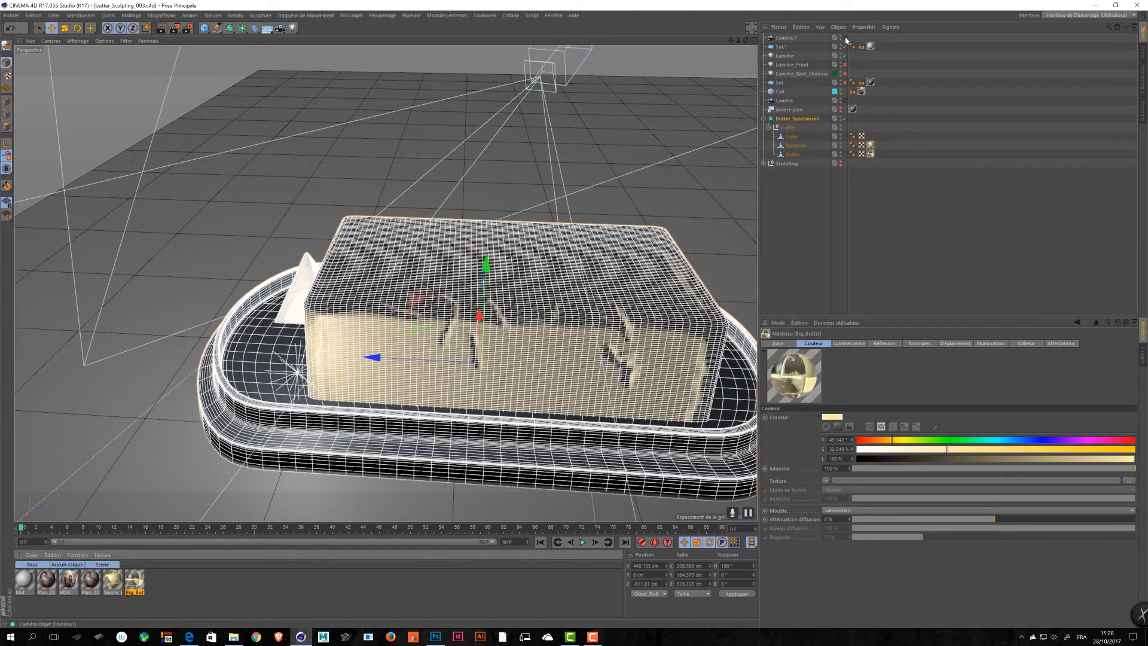
- Render the scene through Caméra.1 and compare the new render with the previous one in the history
left_click(845, 39)
left_click(175, 30)
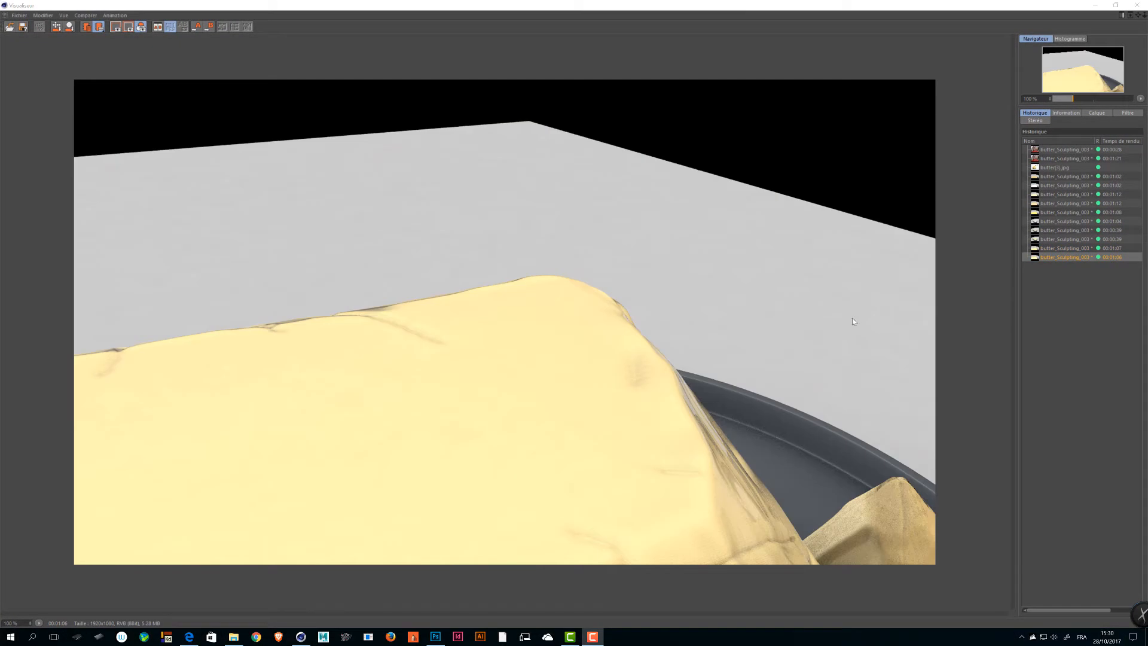
left_click(1065, 249)
key("Down")
key("Up")
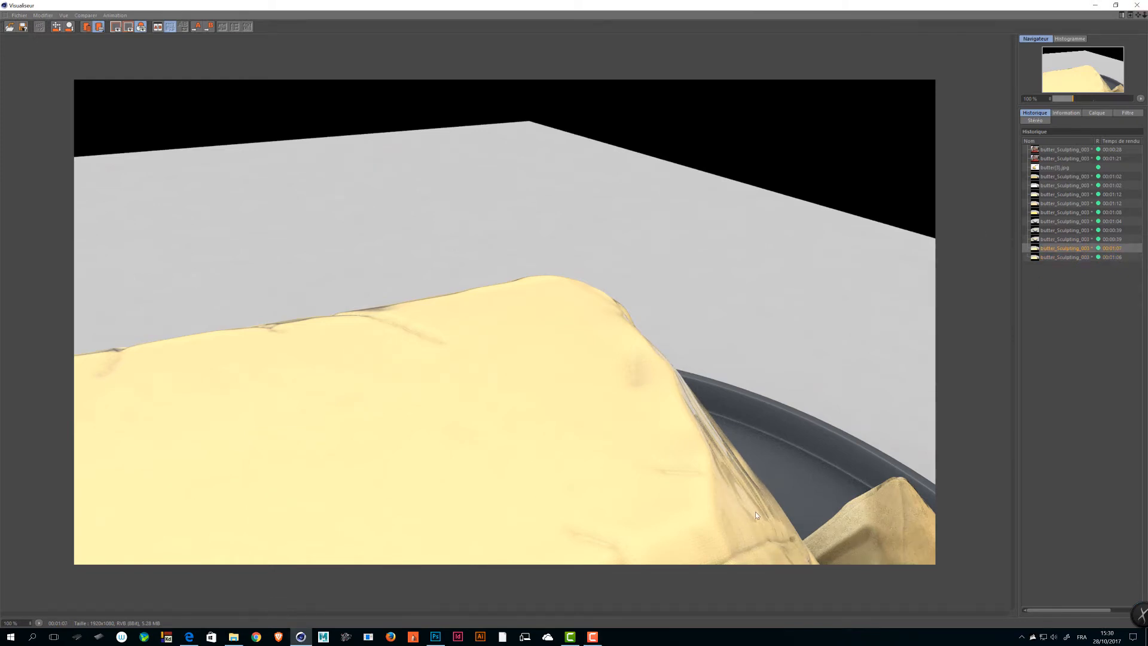
key("Down")
key("Up")
key("Down")
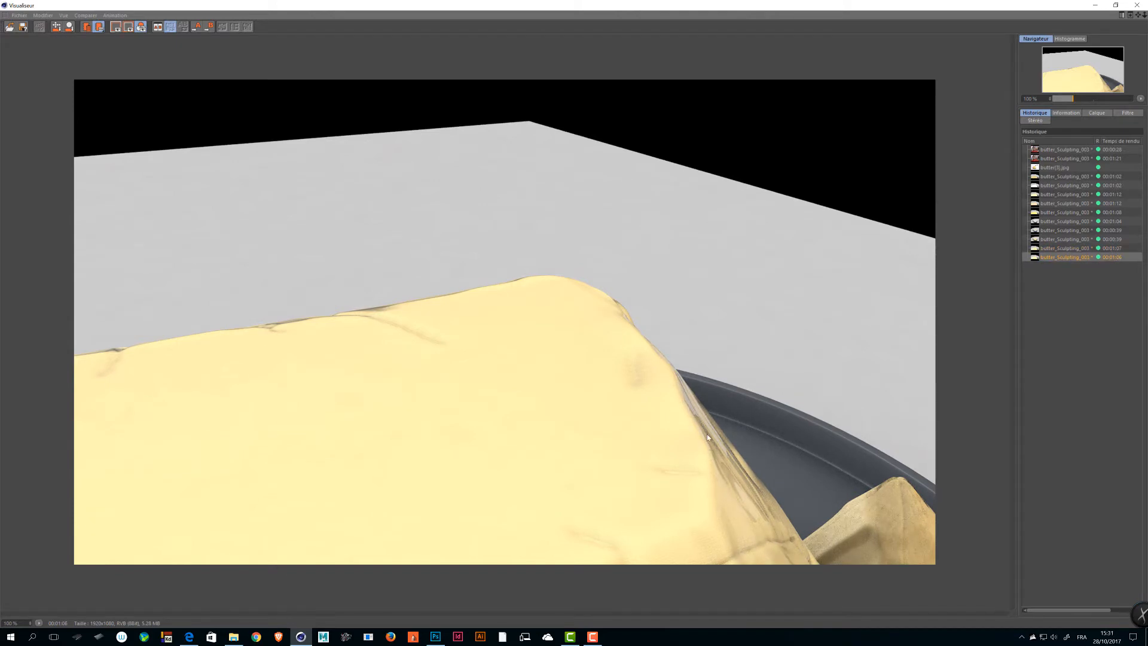
left_click(1095, 5)
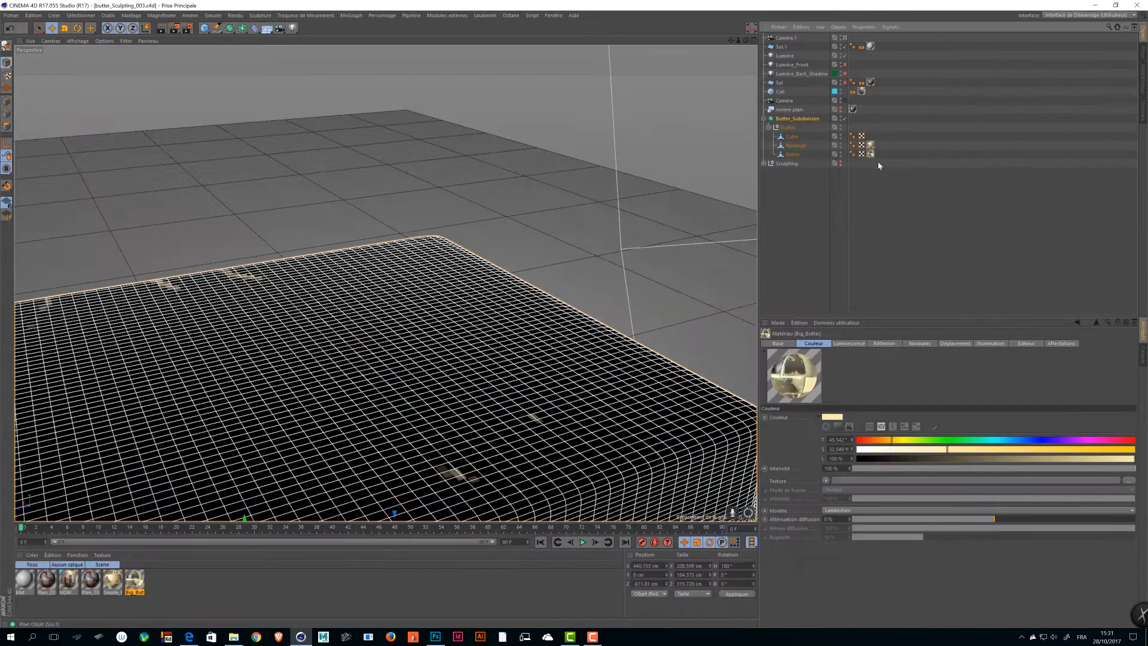
- Show Big_Butter's Calque 1 reflection preview in a separate enlarged window beside the material settings
double_click(131, 583)
right_click(235, 198)
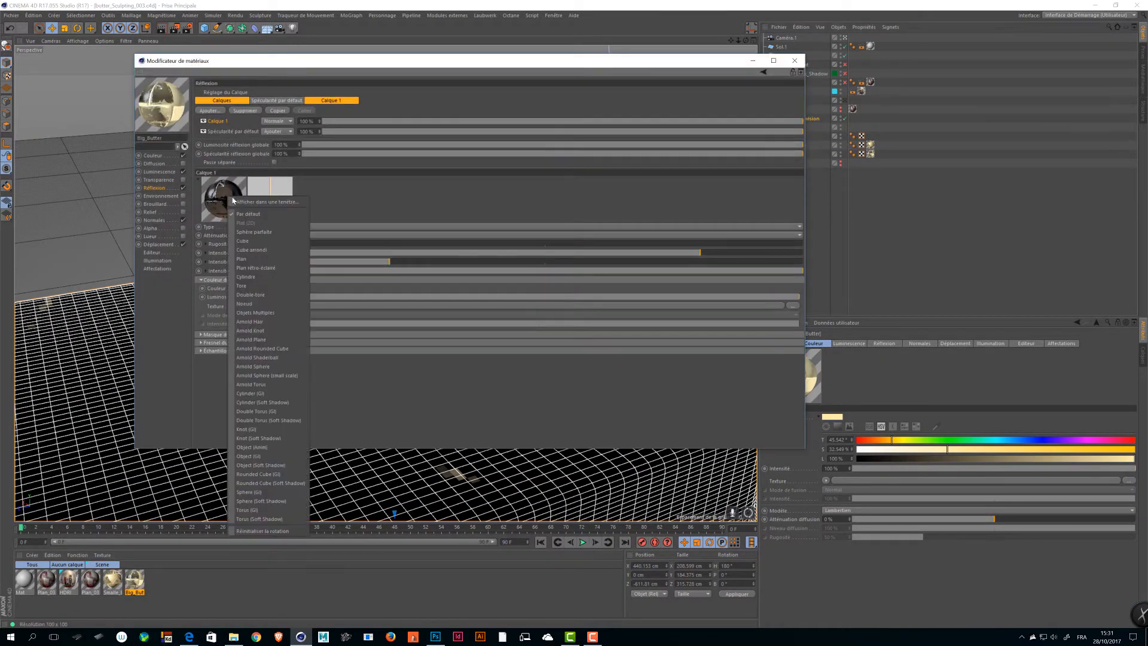
left_click(235, 201)
left_click_drag(263, 239, 731, 531)
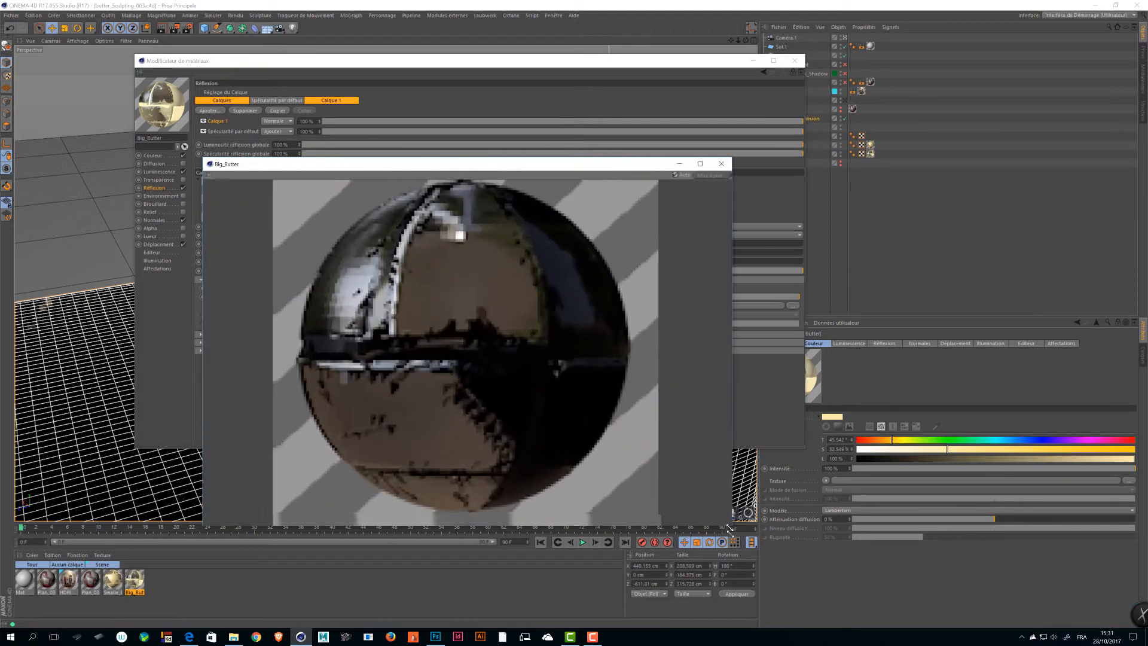
left_click_drag(504, 171, 758, 116)
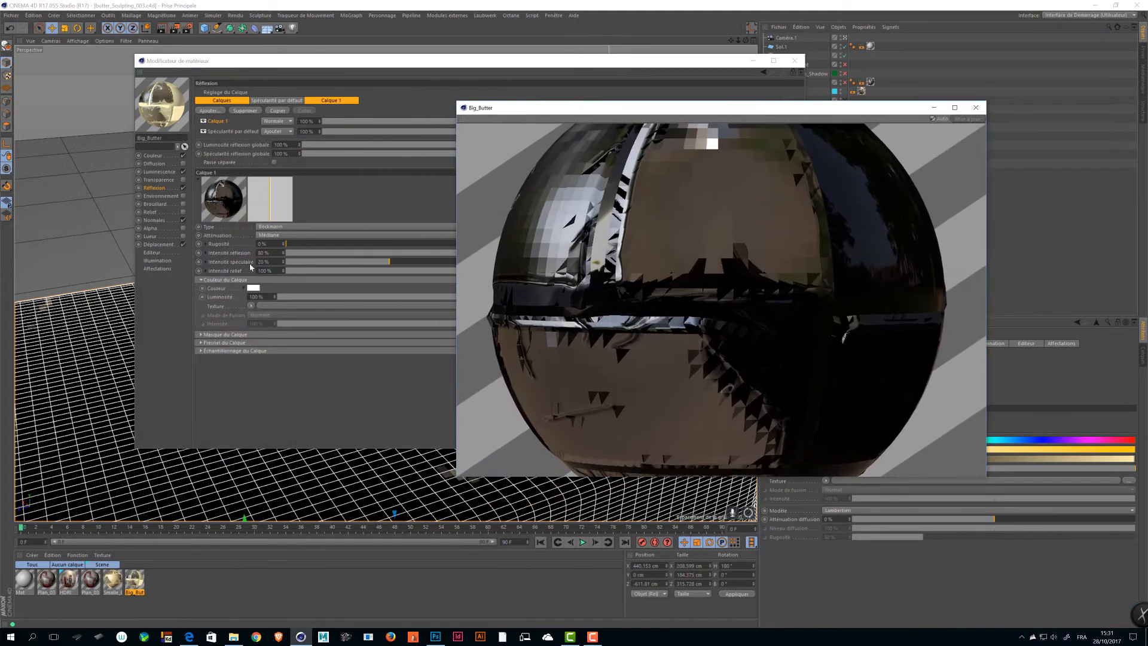
- Try a roughness of 58 % on Big_Butter's Calque 1 reflection, reset it to 0 % and close the material windows
left_click_drag(286, 245, 586, 244)
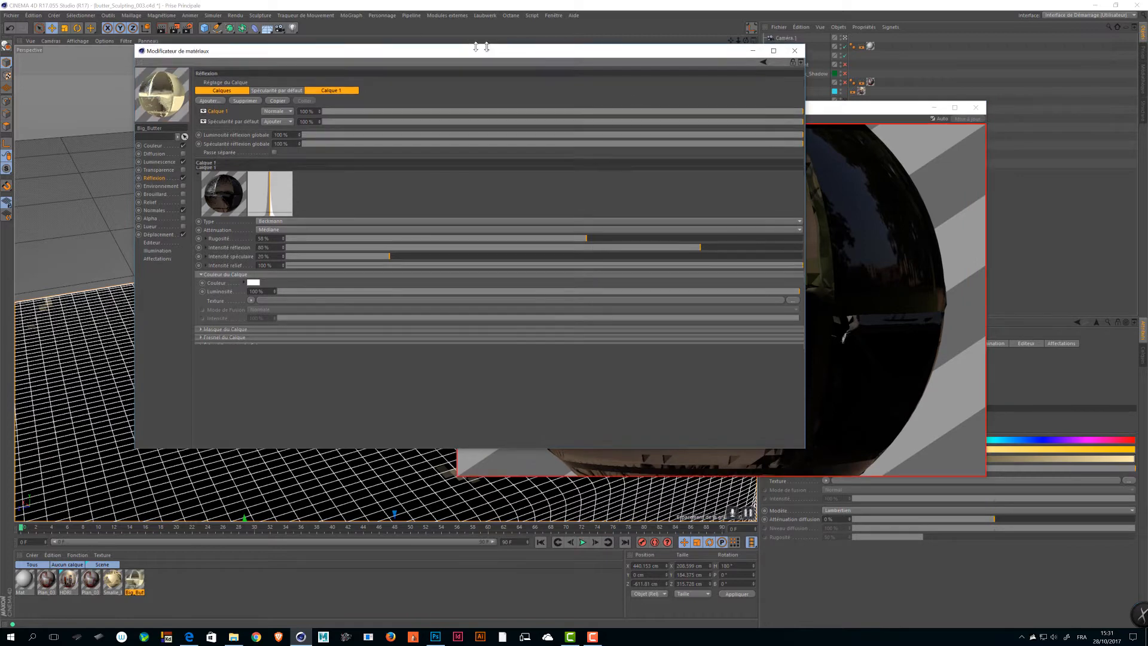
left_click_drag(639, 60, 491, 45)
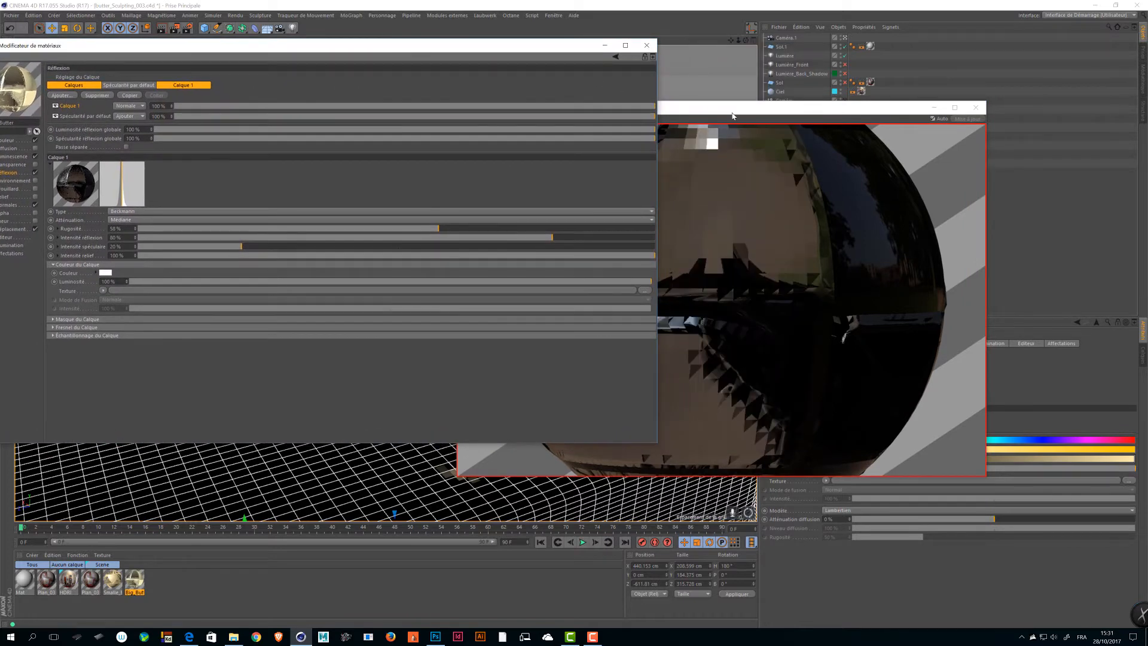
left_click_drag(733, 110, 824, 110)
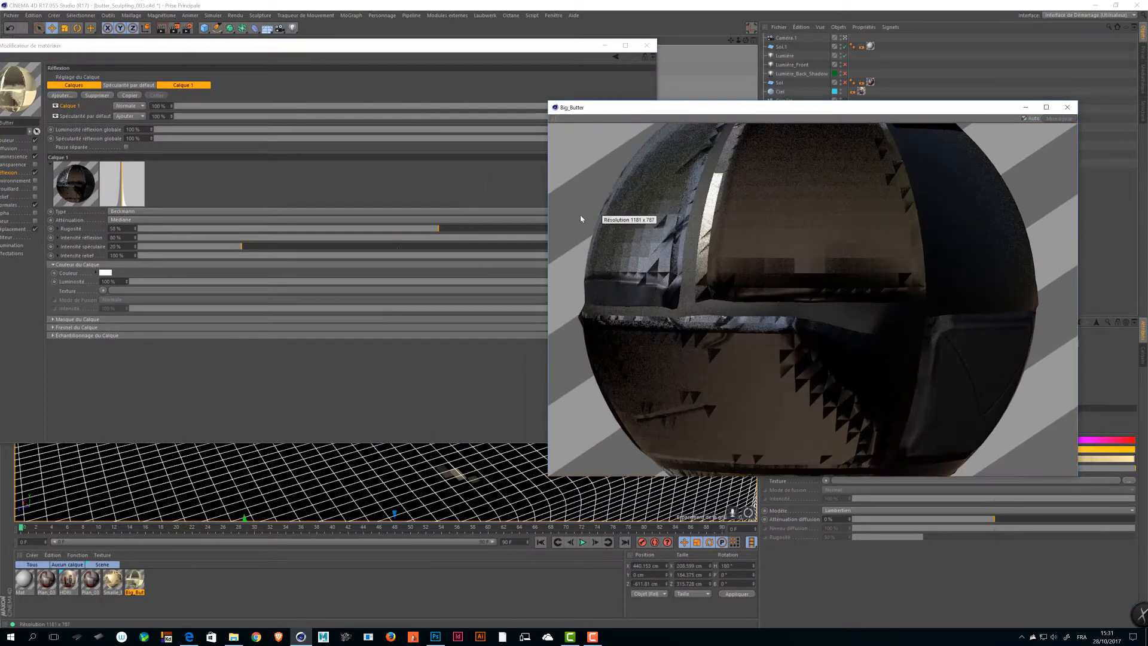
left_click(138, 228)
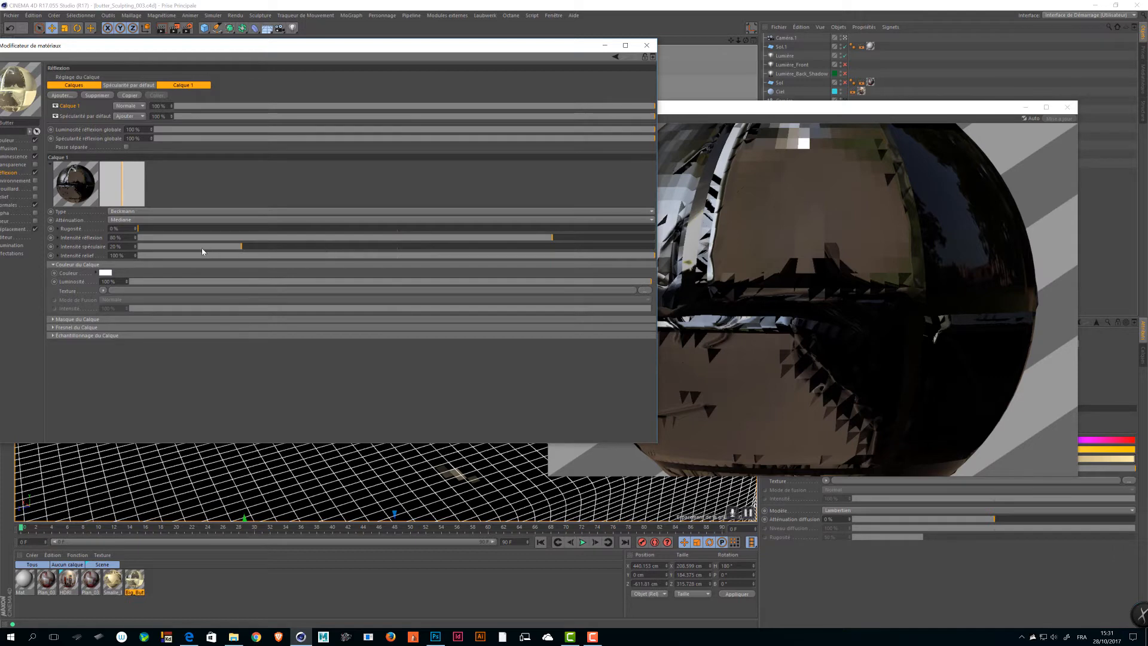
key("ctrl+z")
left_click(647, 45)
left_click(1068, 108)
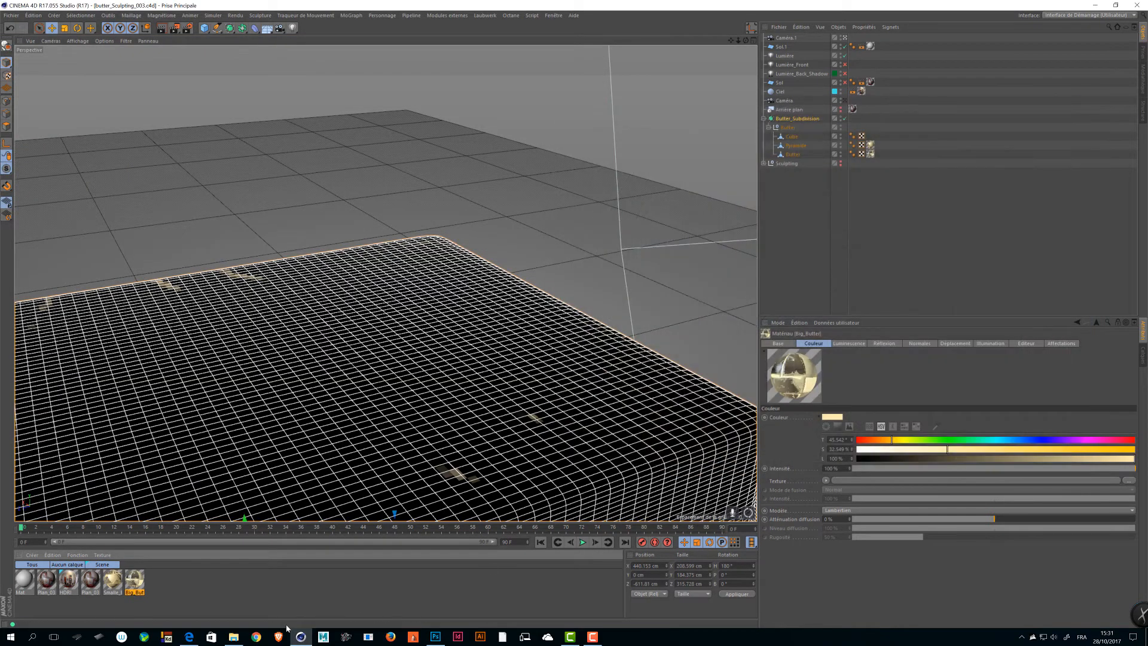
- Copy the Luminescence channel's subsurface scattering texture from the Big_Butter material
double_click(135, 579)
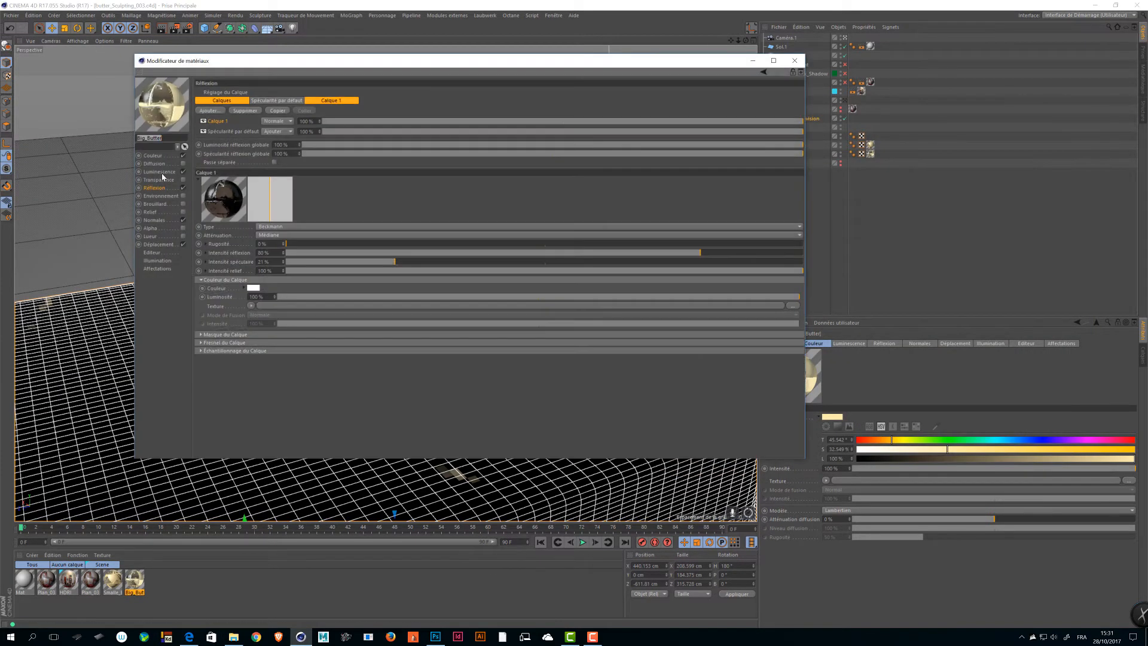
left_click(162, 172)
left_click(246, 155)
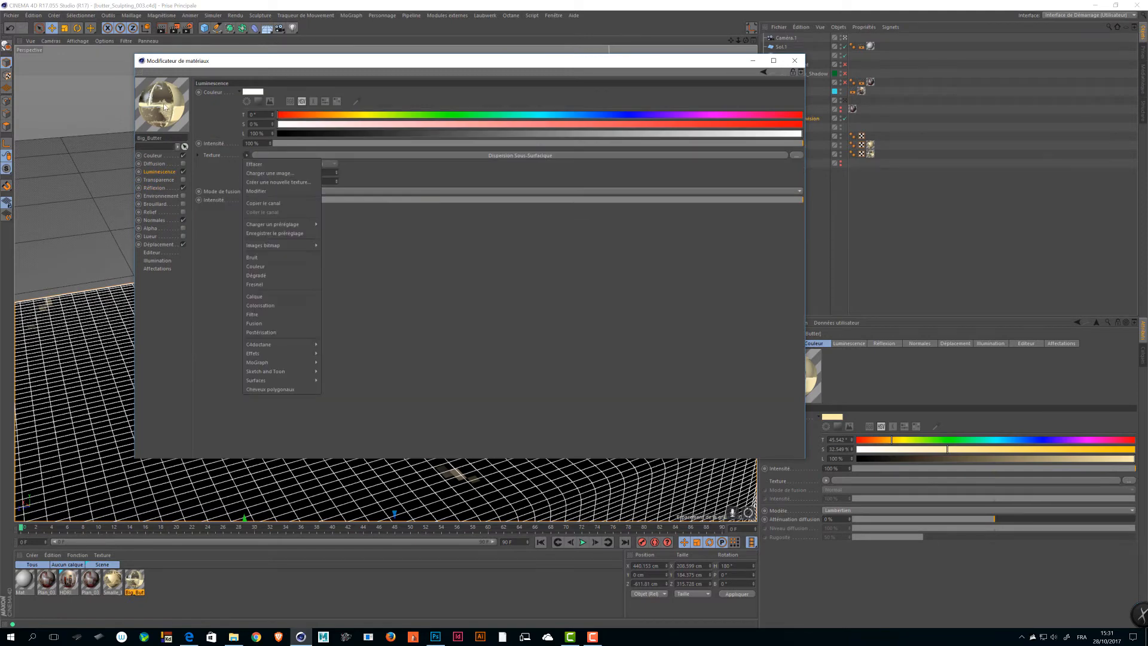
left_click(166, 137)
left_click(246, 155)
left_click(253, 204)
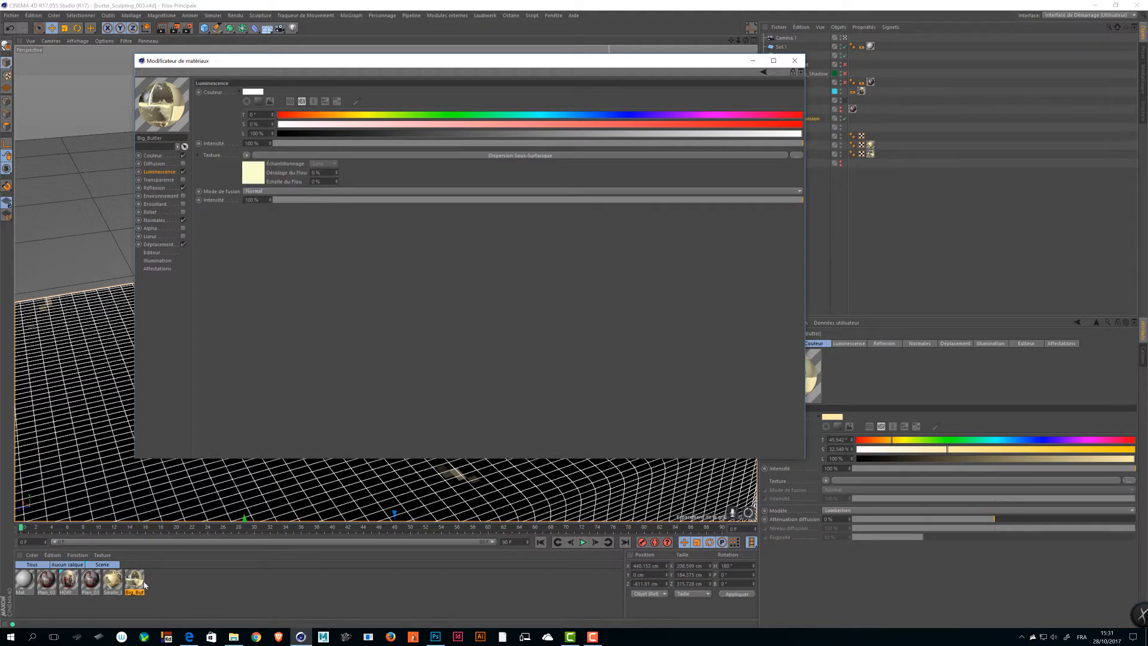
- Enable Luminescence on the Smalle_Butter material and paste the copied subsurface scattering texture into it
left_click(112, 579)
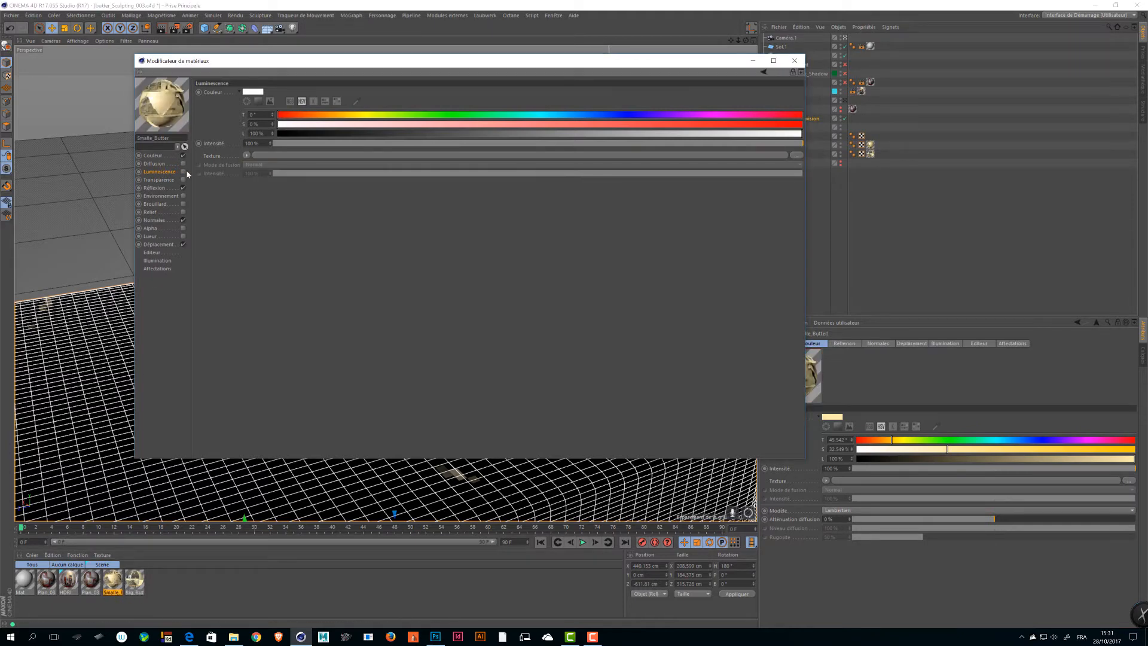
left_click(183, 171)
left_click(246, 156)
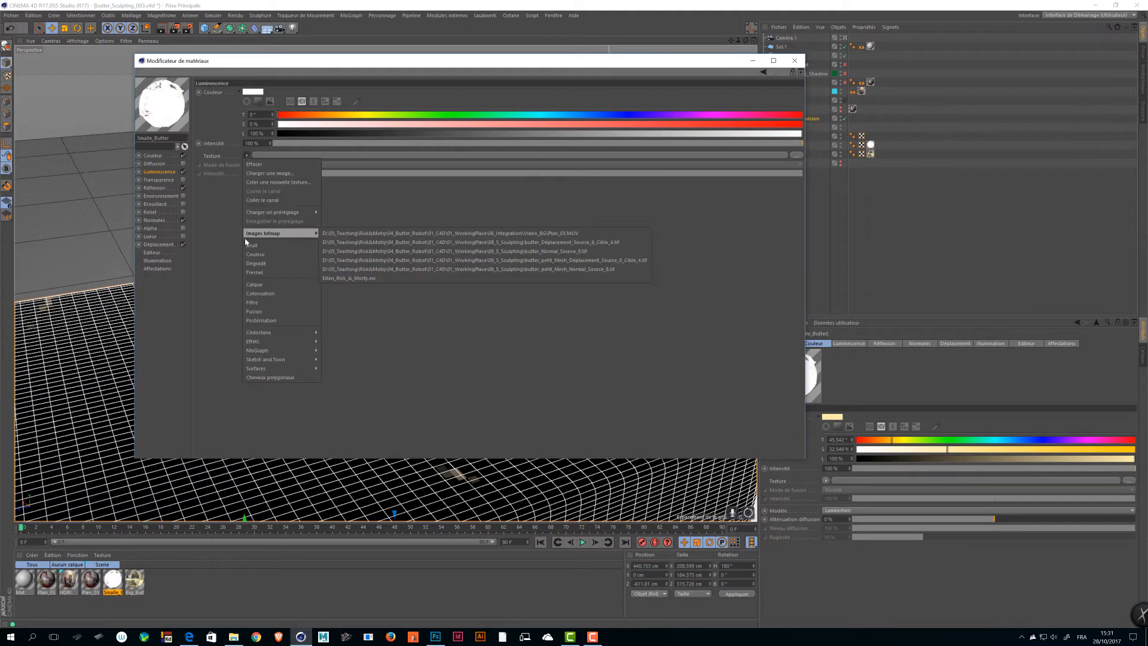
left_click(258, 200)
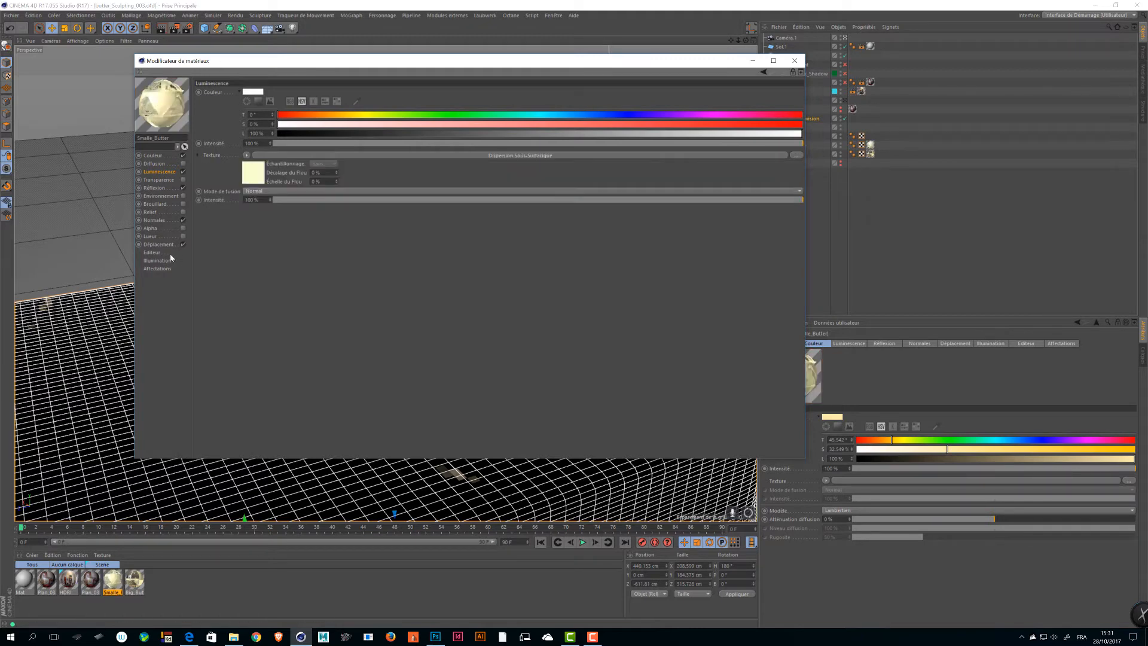
- Set the reflection intensity of Calque 1 in the Smalle_Butter material to 80 % and close the material settings
left_click(154, 187)
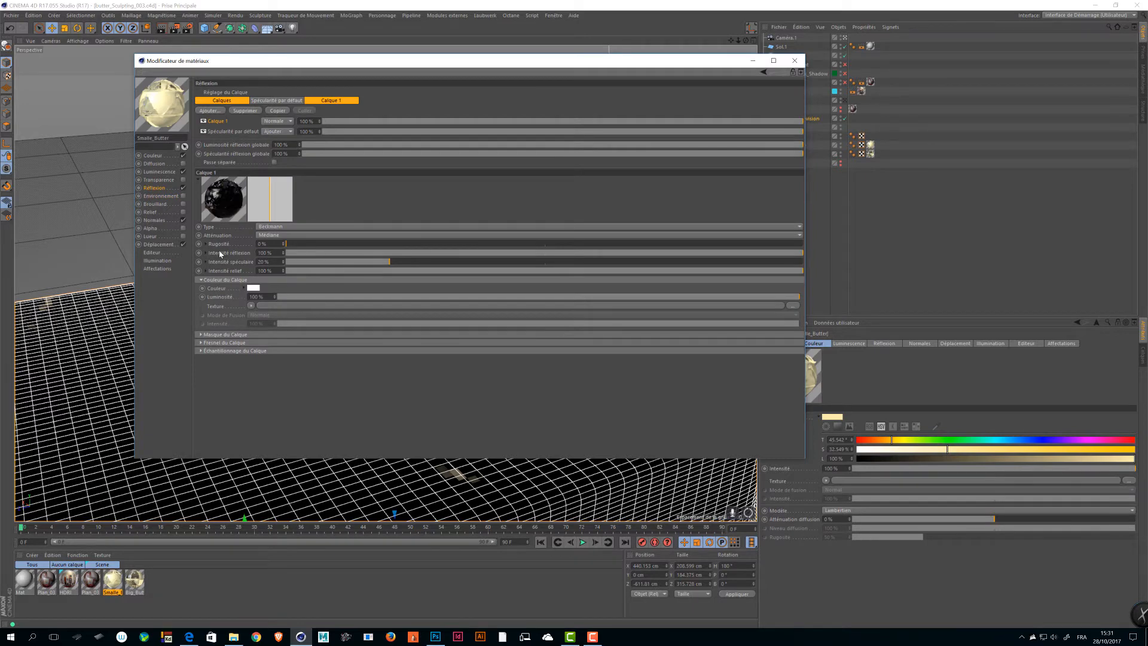
double_click(270, 252)
type("80")
key("Return")
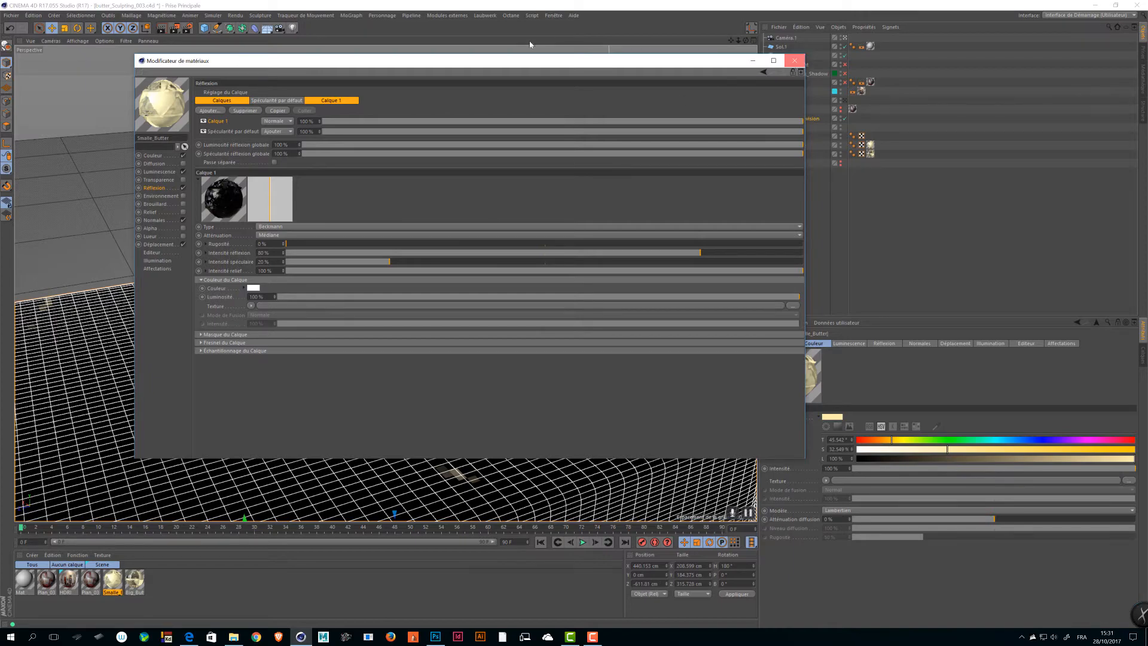
left_click(795, 60)
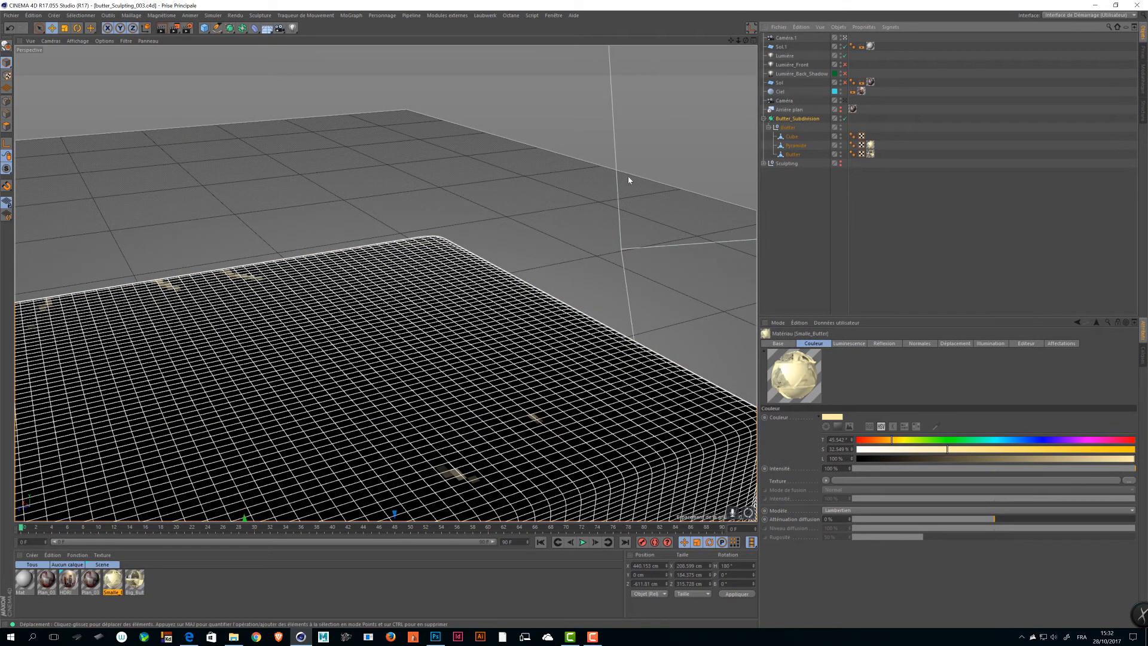
- Create a new material for the dish and place it after Big_Butter in the material list
left_click_drag(574, 235, 384, 305, "alt")
right_click_drag(385, 305, 287, 318, "alt")
left_click_drag(287, 318, 349, 247, "alt")
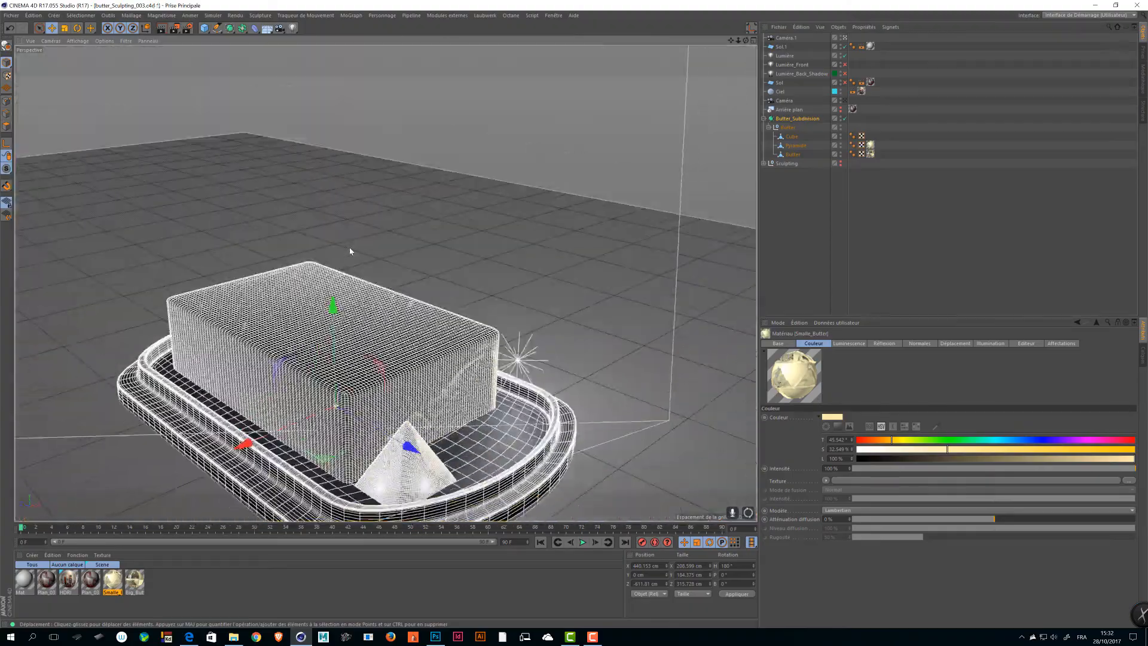
middle_click_drag(350, 251, 446, 174, "alt")
left_click_drag(446, 174, 464, 214, "alt")
right_click_drag(464, 214, 506, 189, "alt")
middle_click_drag(506, 189, 465, 209, "alt")
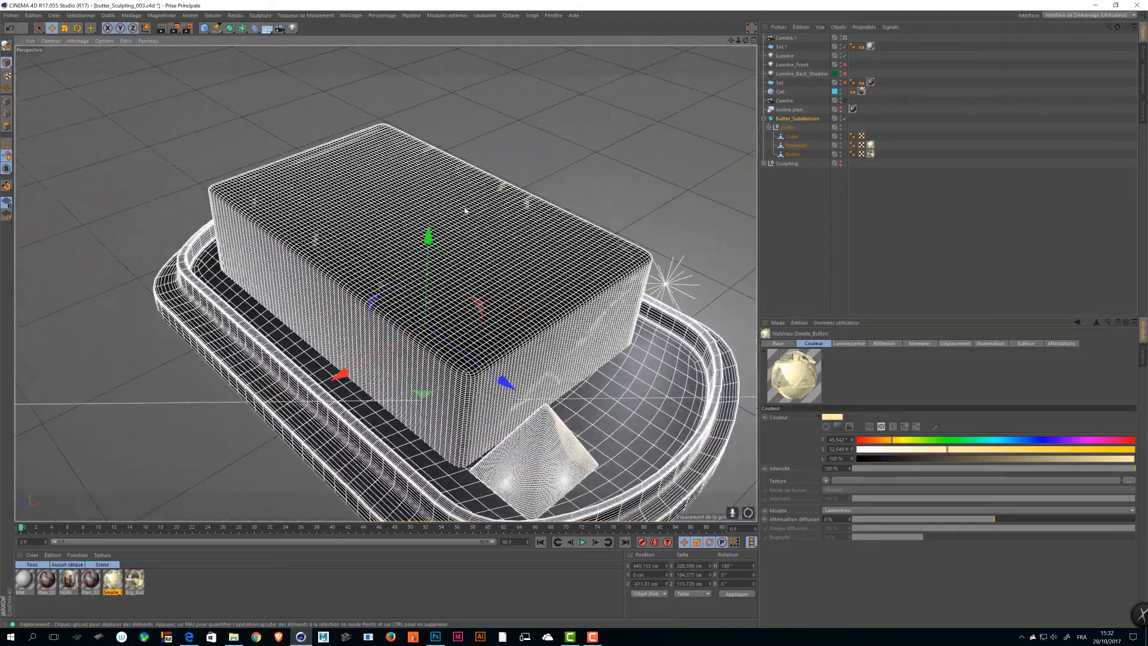
left_click_drag(466, 210, 479, 185, "alt")
double_click(200, 591)
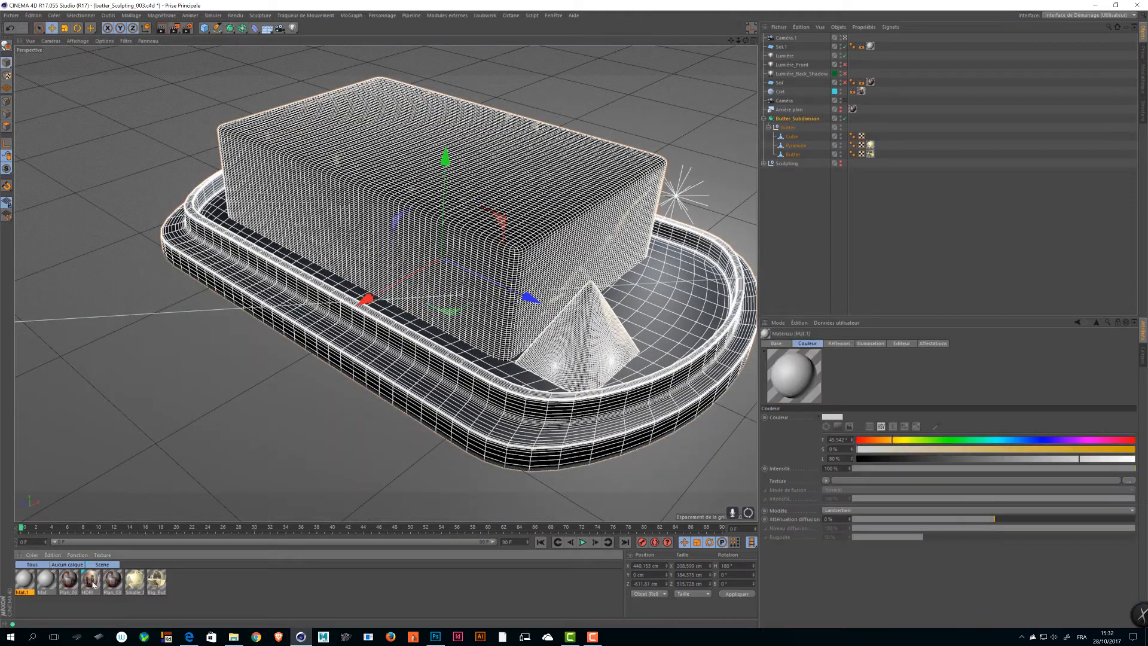
left_click_drag(26, 582, 164, 585)
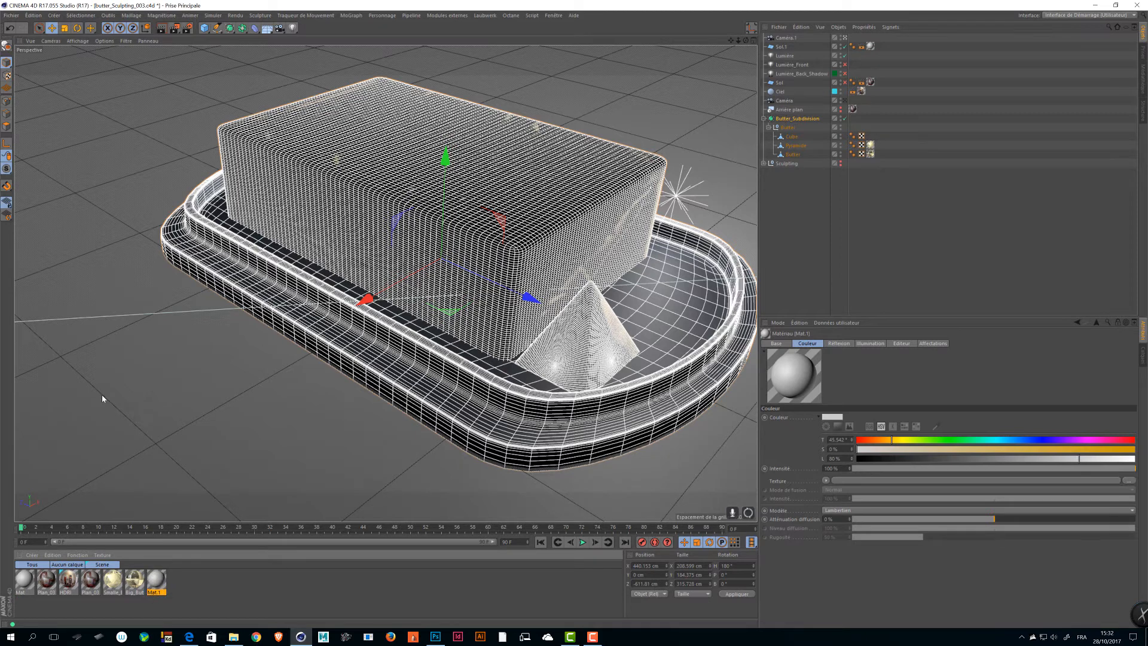
- Rename the new material as Plate
key("BackSpace")
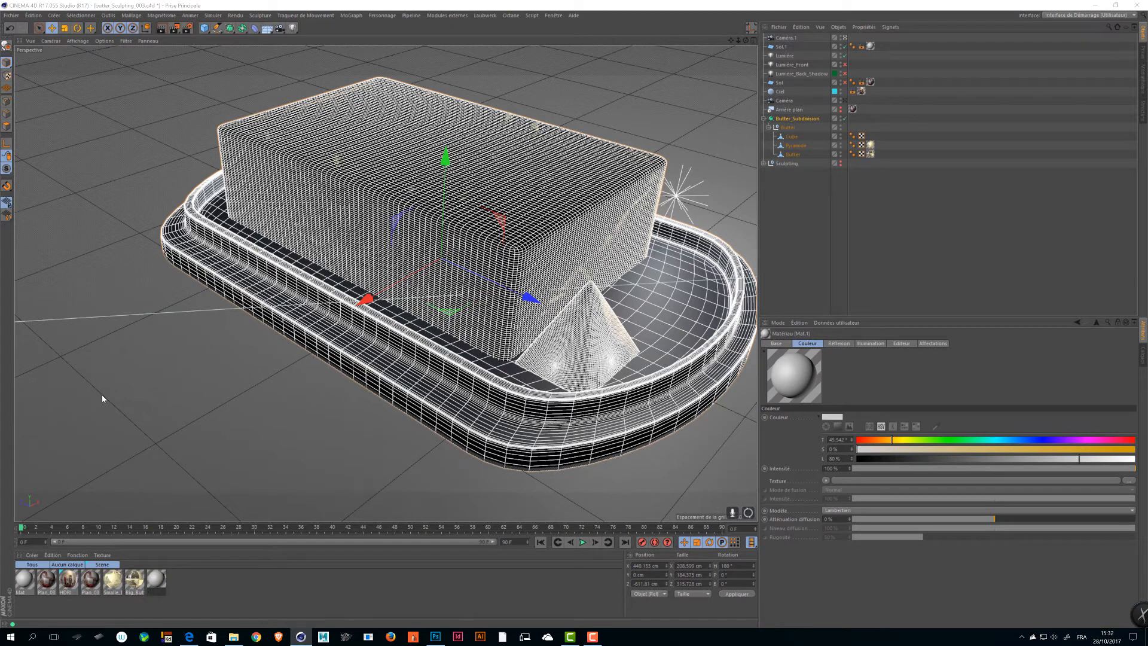
type("Plaque")
type("late")
key("Return")
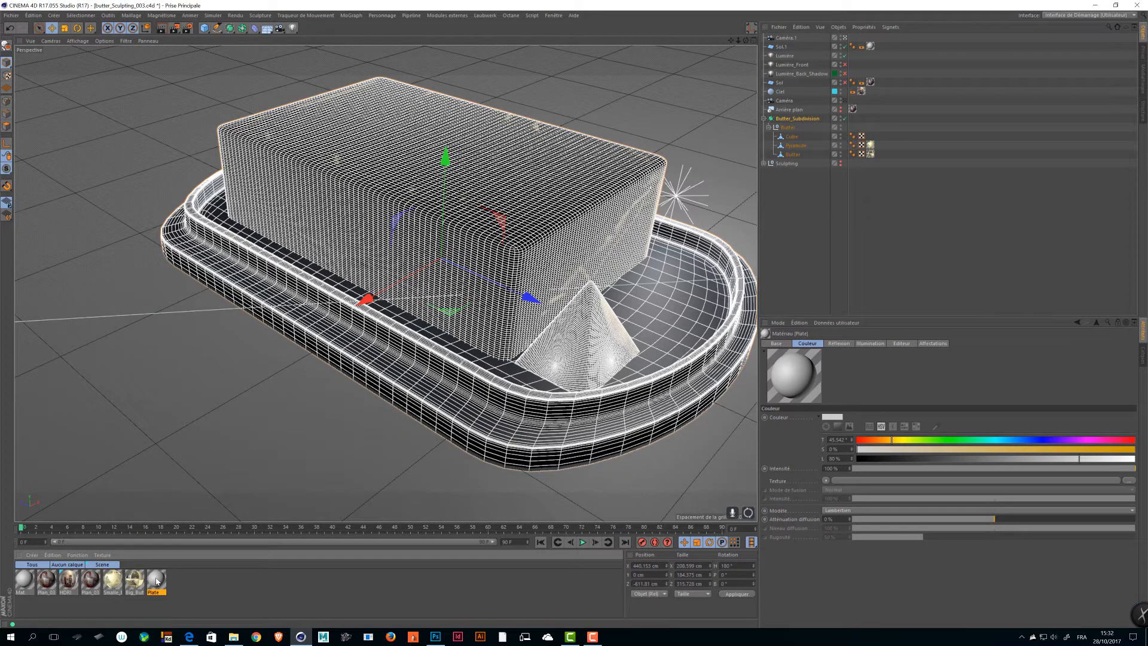
- Assign the Plate material to the Cube object and rename that object as Plate
left_click(792, 137)
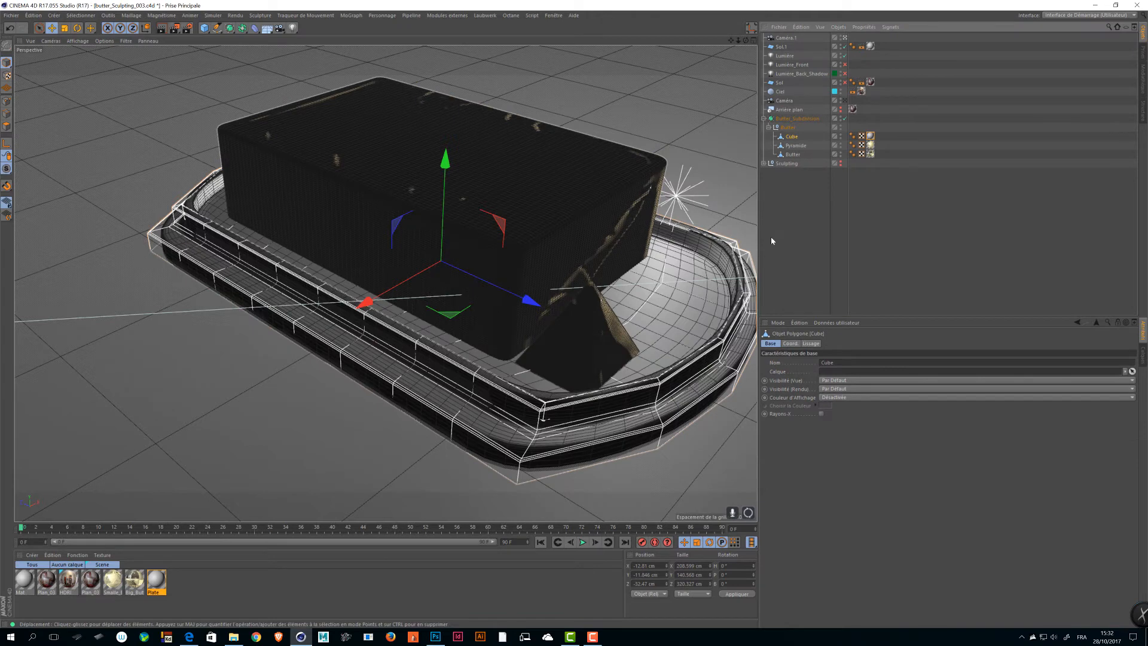
double_click(791, 137)
type("Plat")
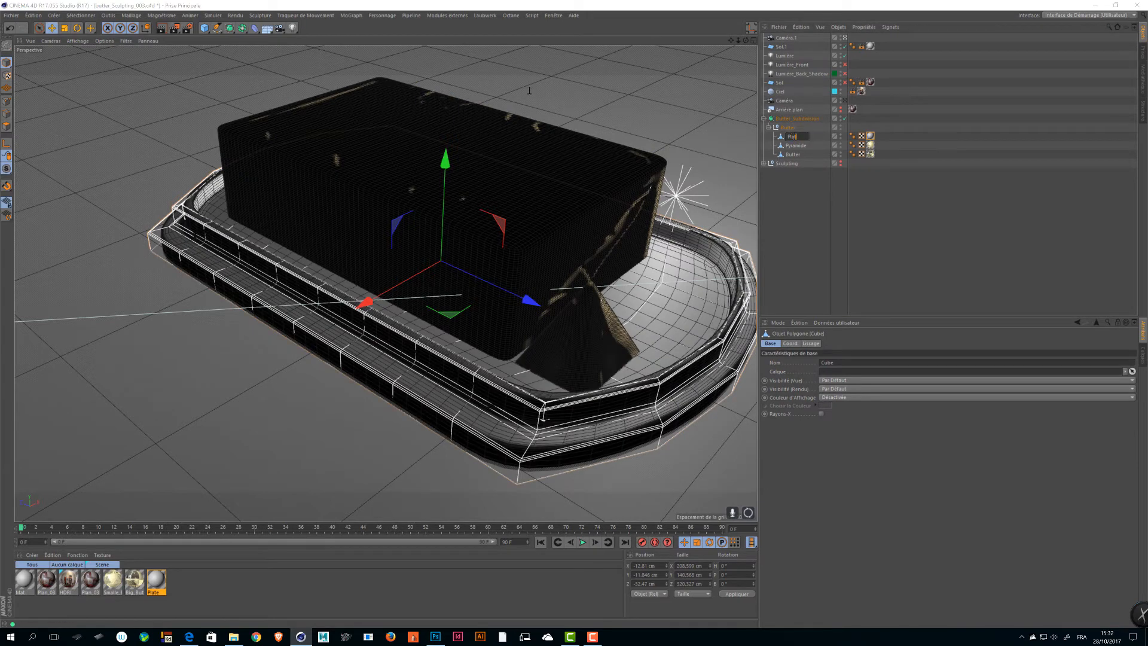
type("e")
key("Return")
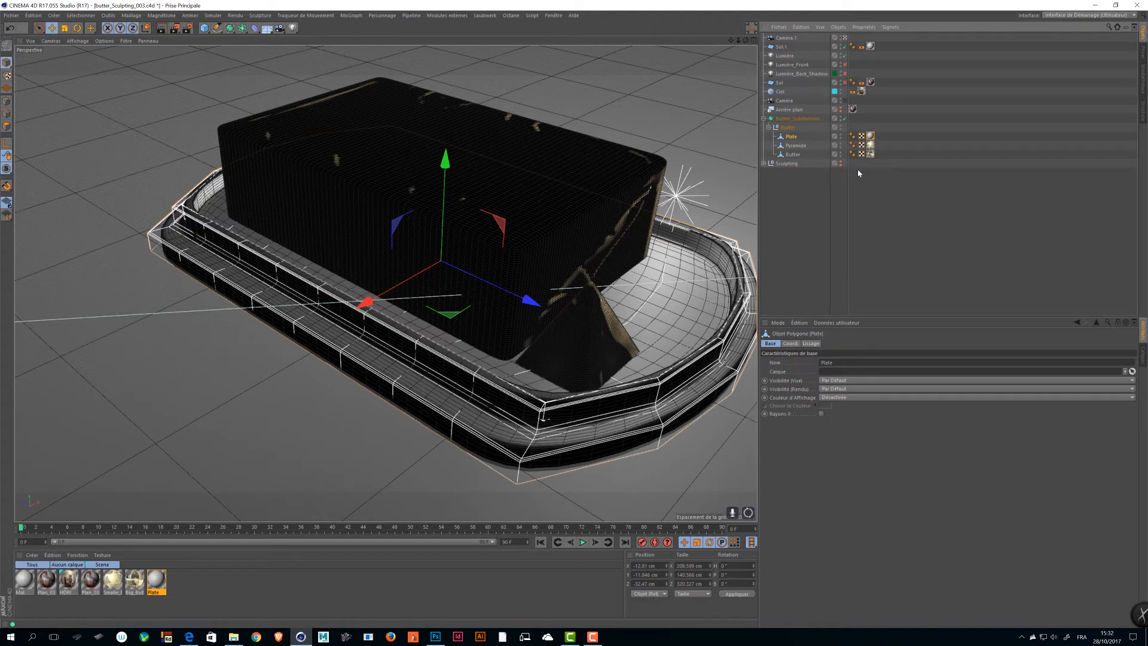
left_click(871, 136)
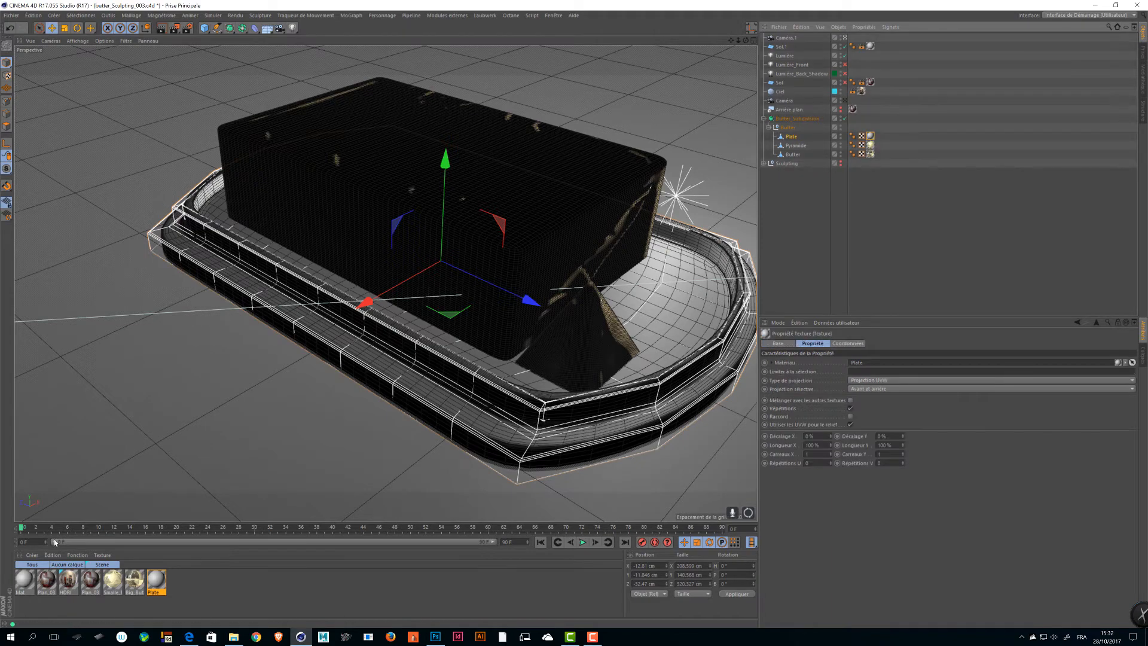
- Hide the Pyramide and Butter objects, keeping the Plate material's settings open below the dish, and save the scene
double_click(156, 579)
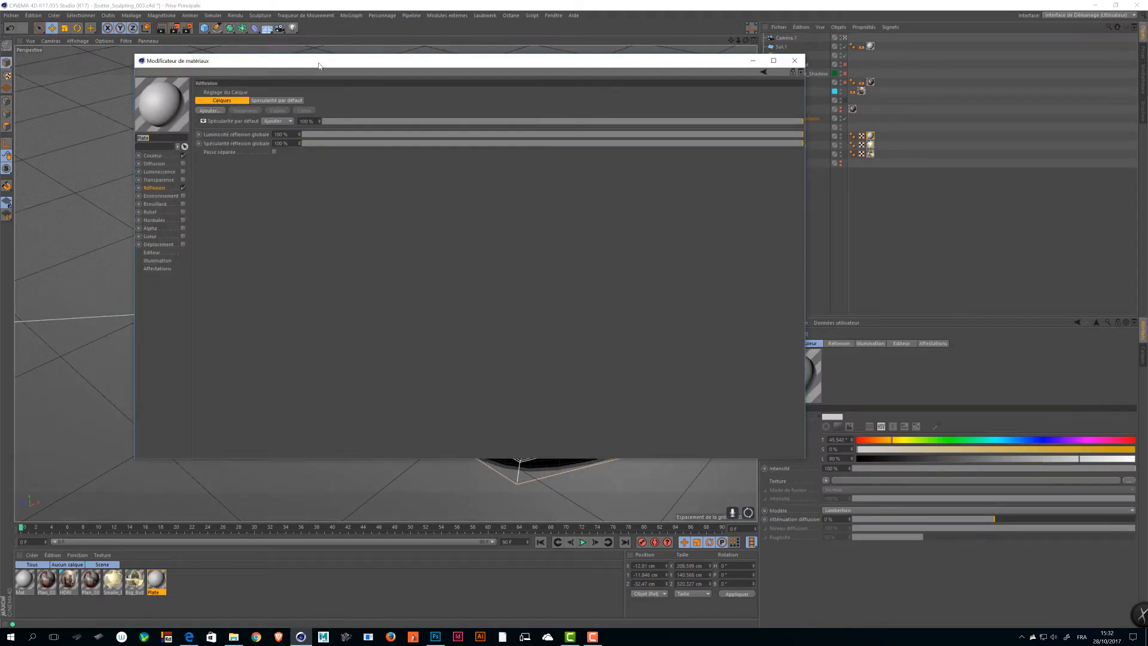
left_click_drag(320, 55, 379, 381)
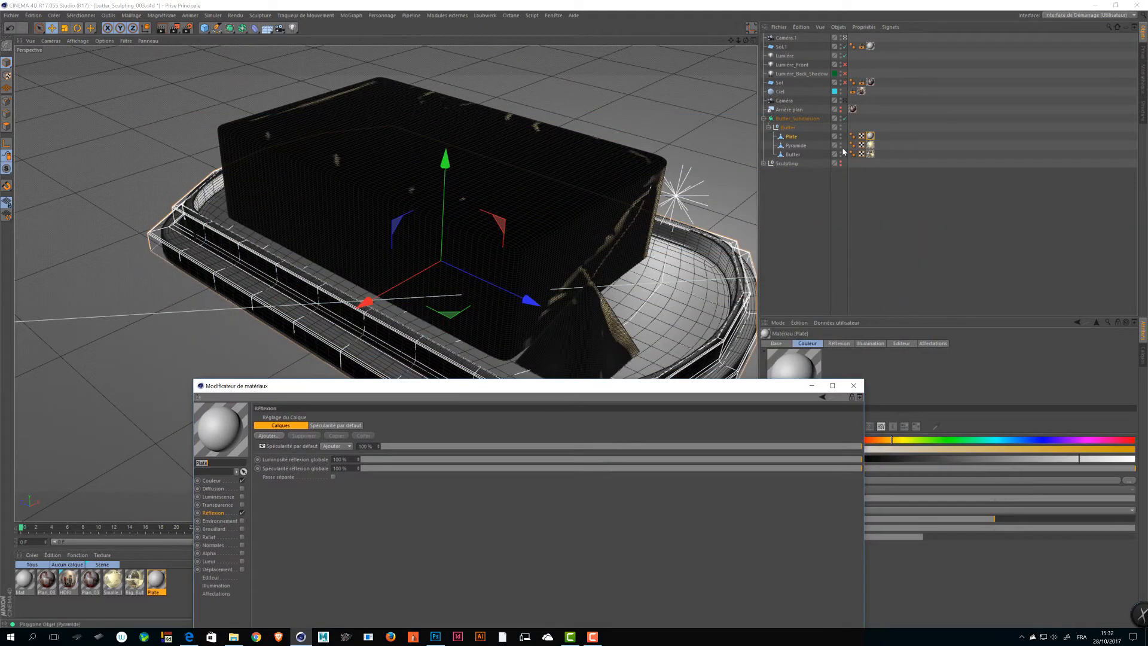
double_click(841, 145, "alt")
double_click(840, 155, "alt")
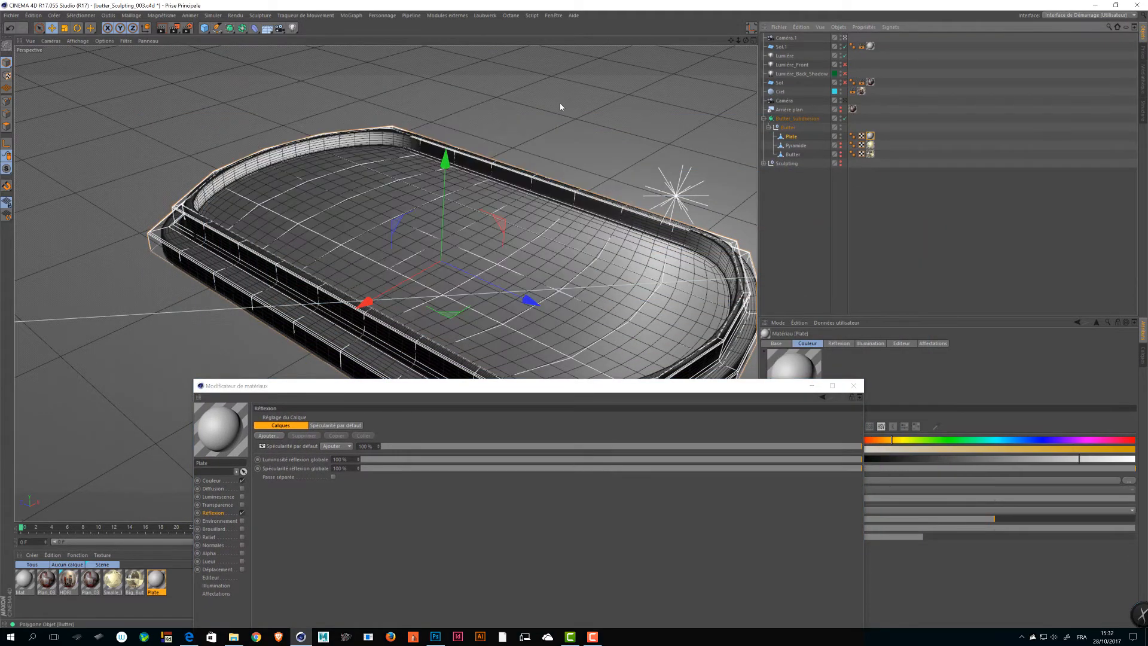
key("ctrl+s")
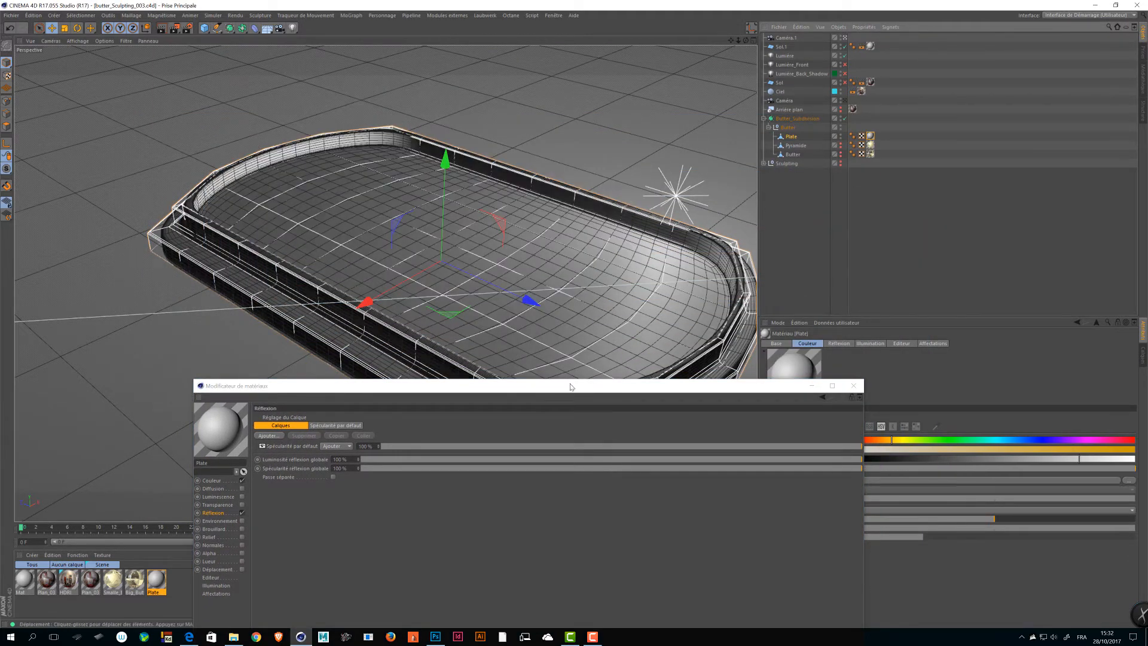
- Delete the Lumière light beside the dish and render a preview of the perspective view
left_click(673, 194)
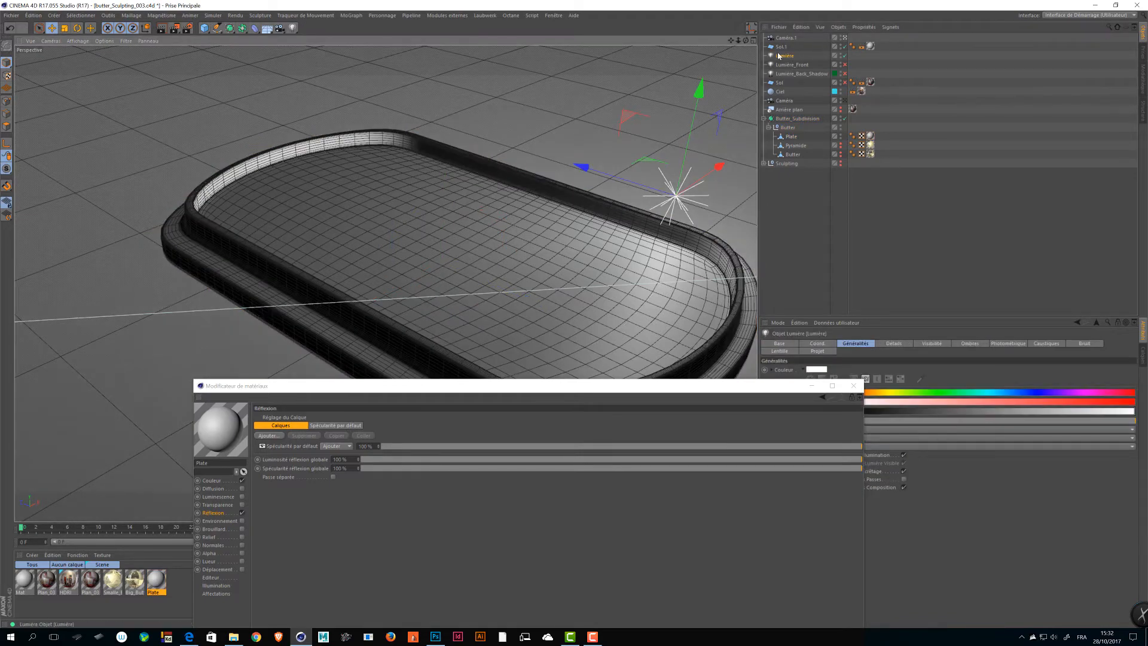
key("Delete")
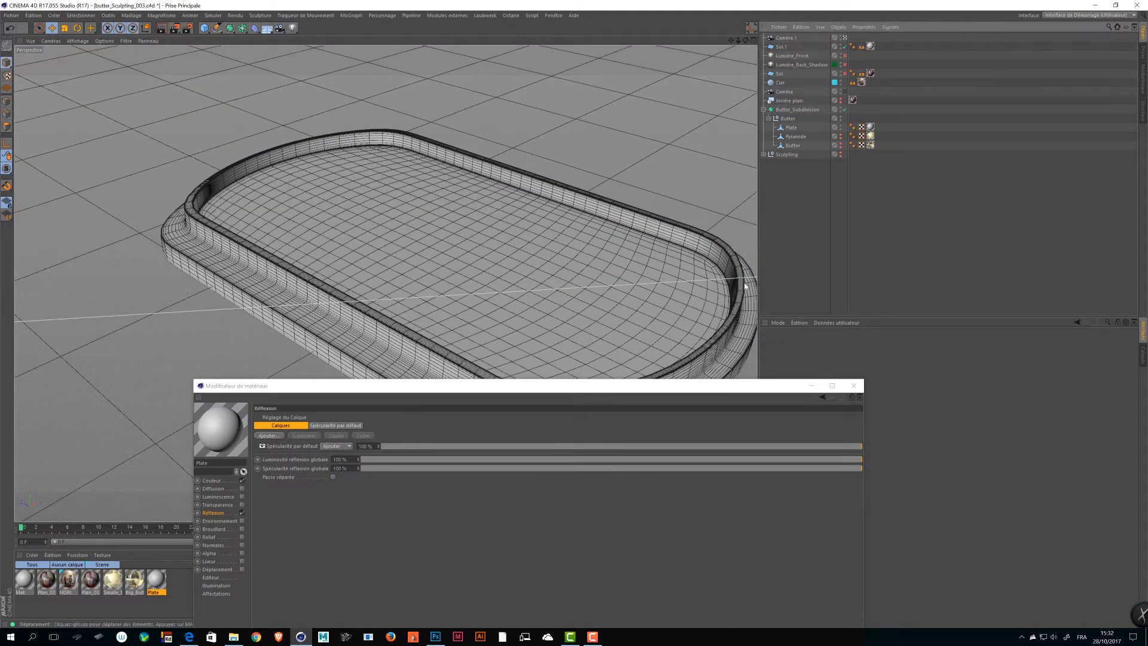
key("ctrl+r")
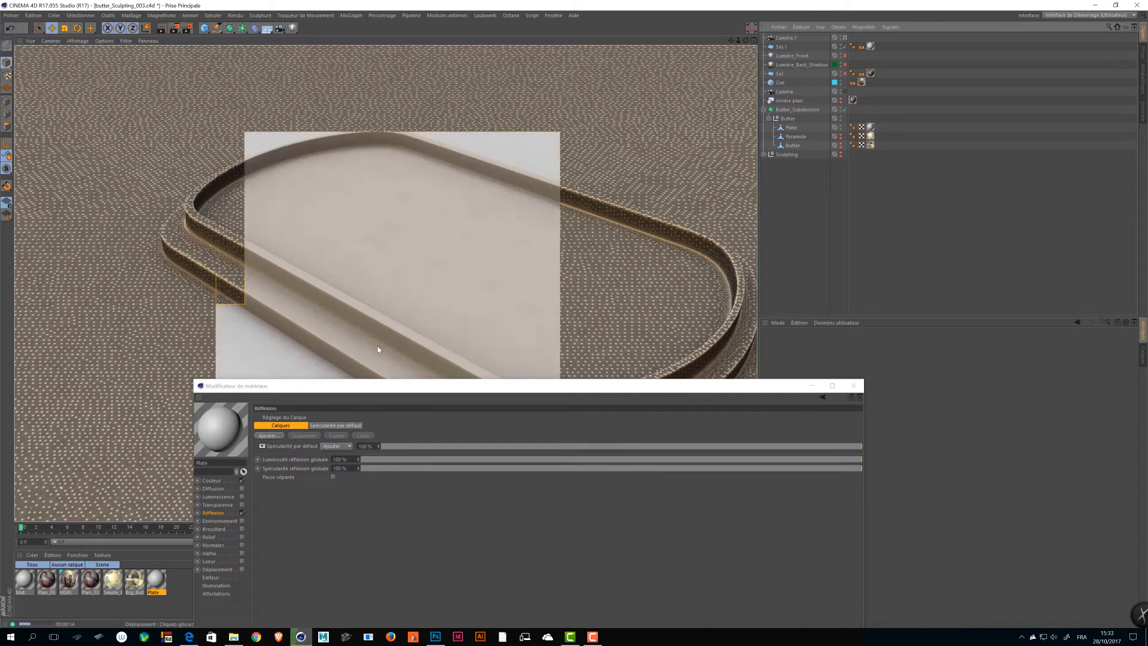
- Set the Plate material's colour to a dark grey with 15 % lightness, with its settings window narrowed beside the render
left_click_drag(393, 388, 714, 146)
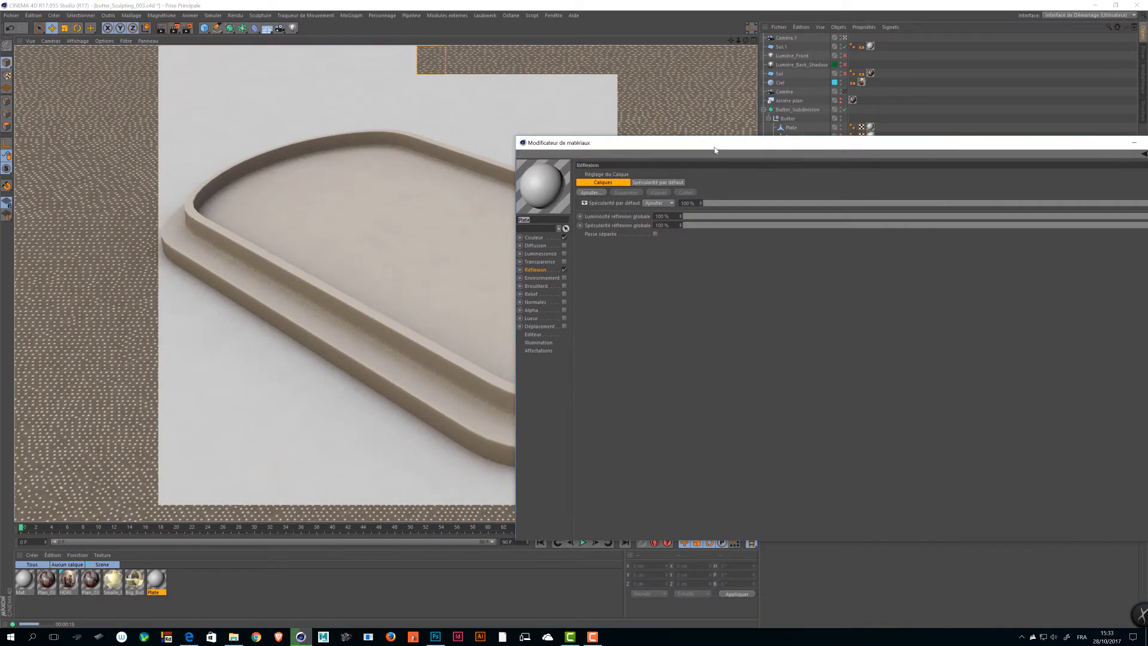
left_click(547, 238)
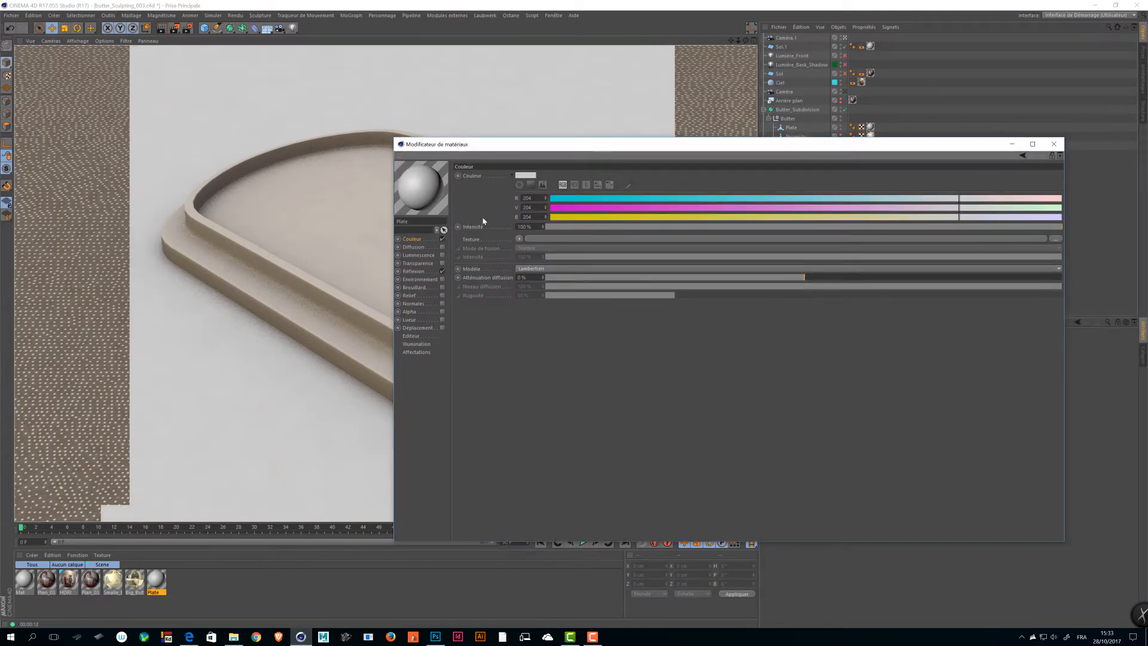
left_click_drag(391, 542, 621, 545)
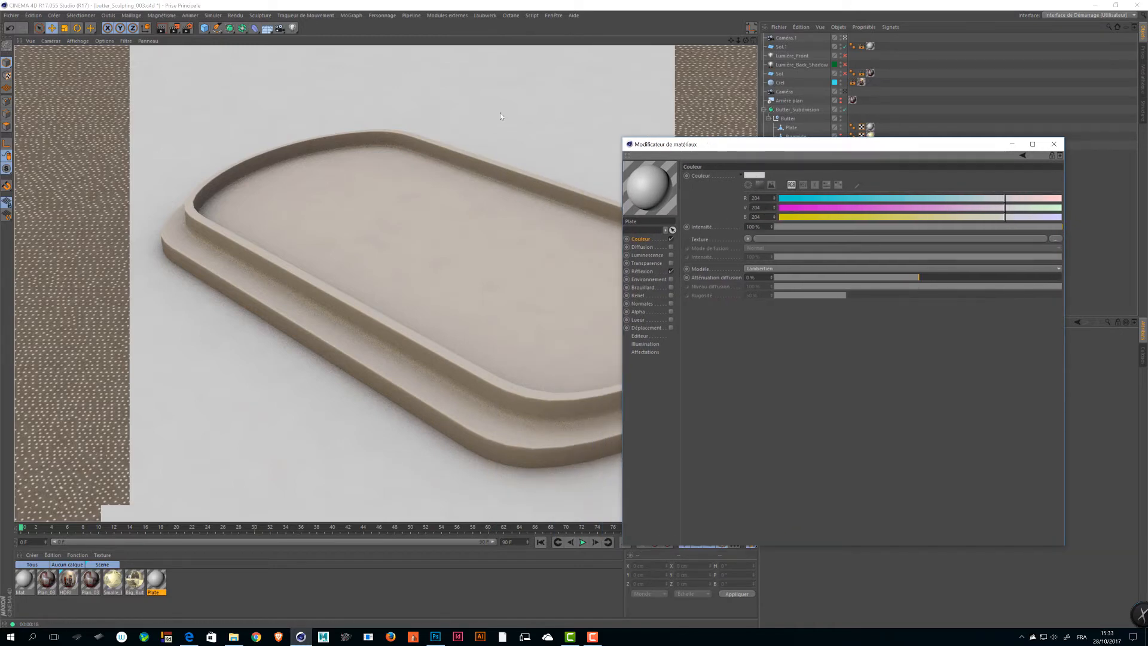
left_click(749, 176)
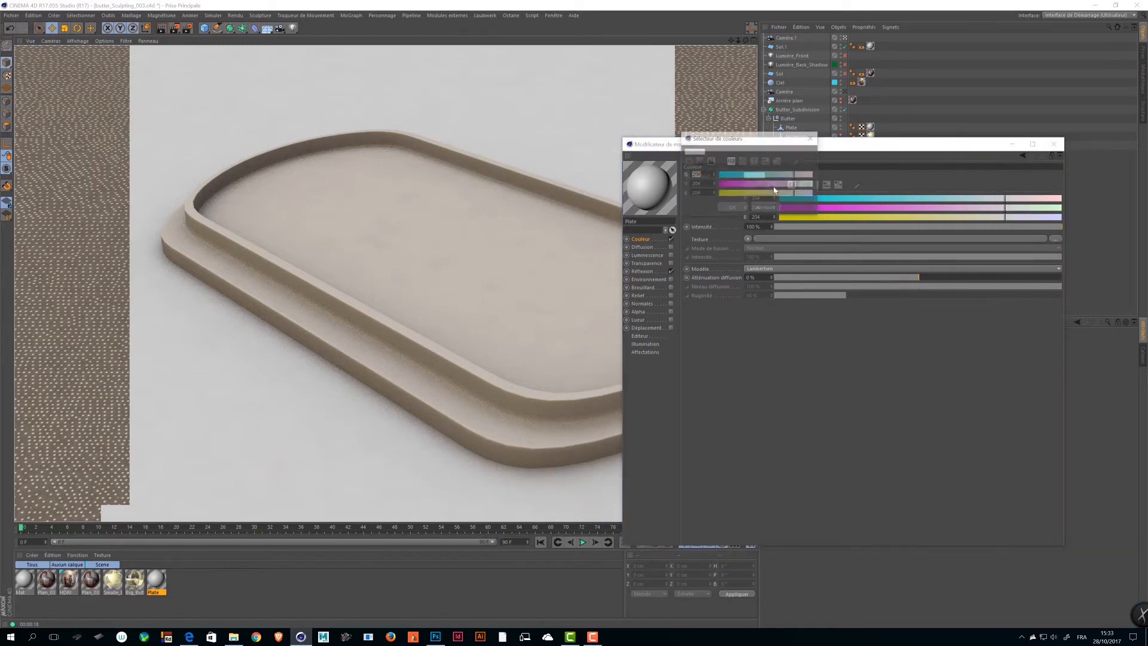
left_click(742, 161)
left_click(733, 193)
left_click(732, 209)
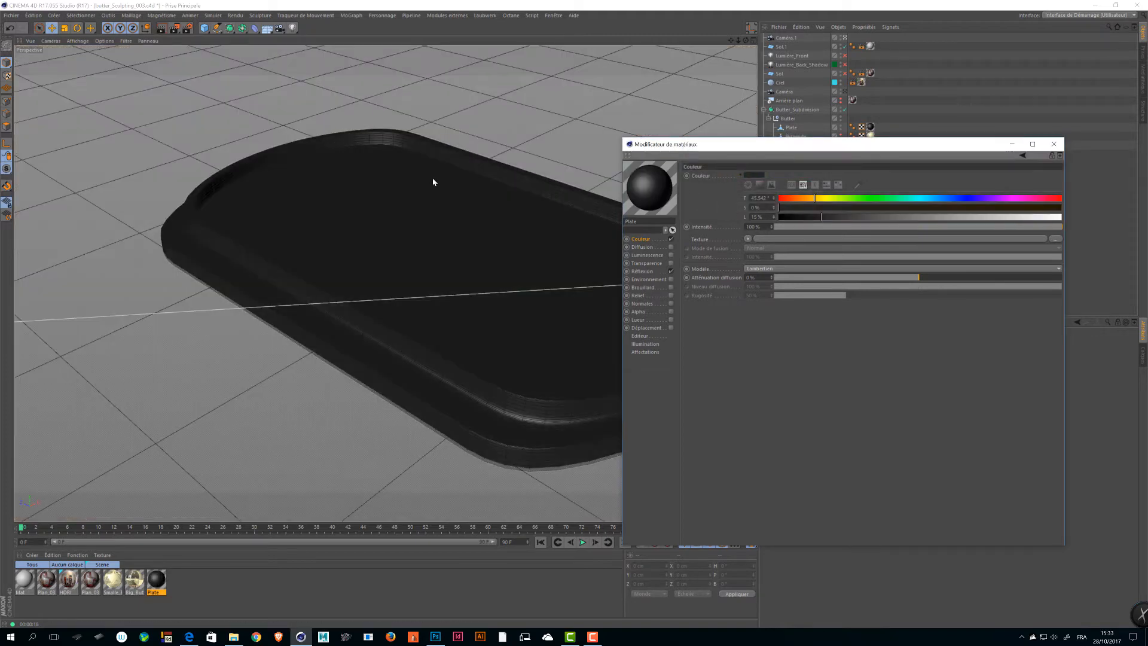
- Add a Beckmann reflection layer to the Plate material and set its Fresnel to Diélectrique
left_click(642, 271)
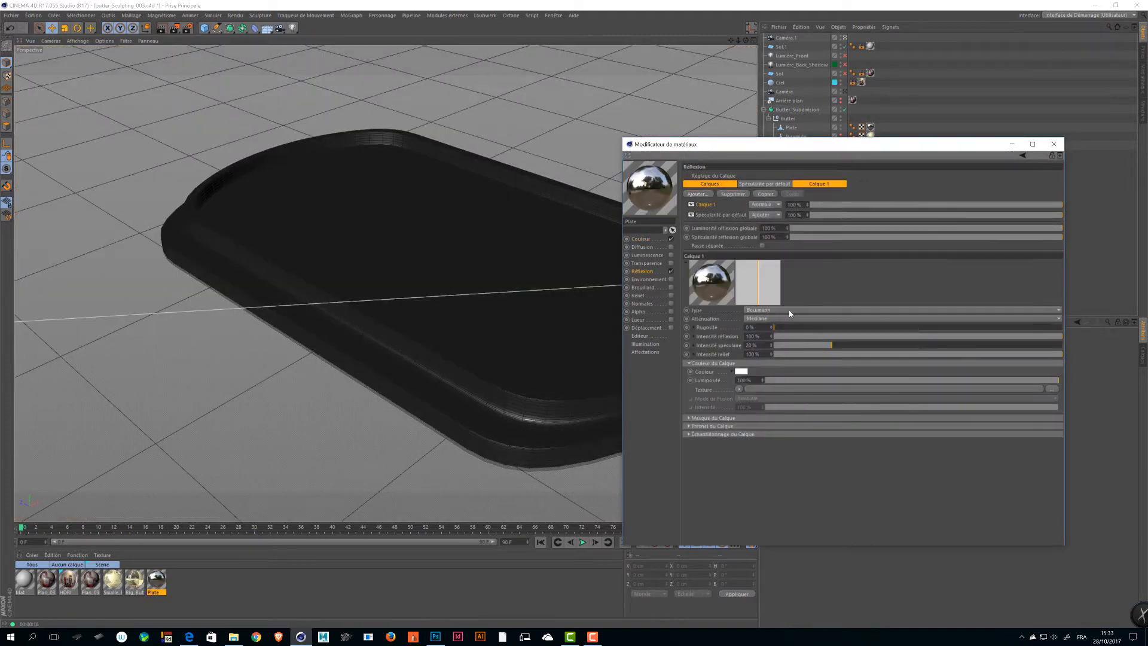
left_click(712, 426)
left_click(721, 488)
left_click(737, 435)
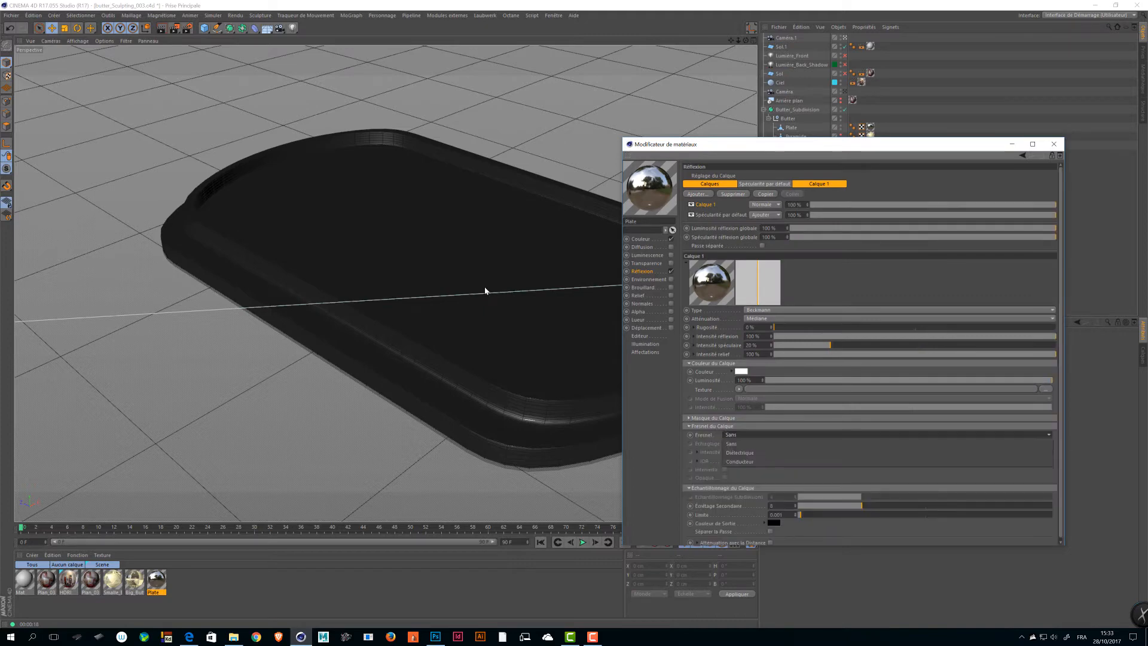
left_click(734, 452)
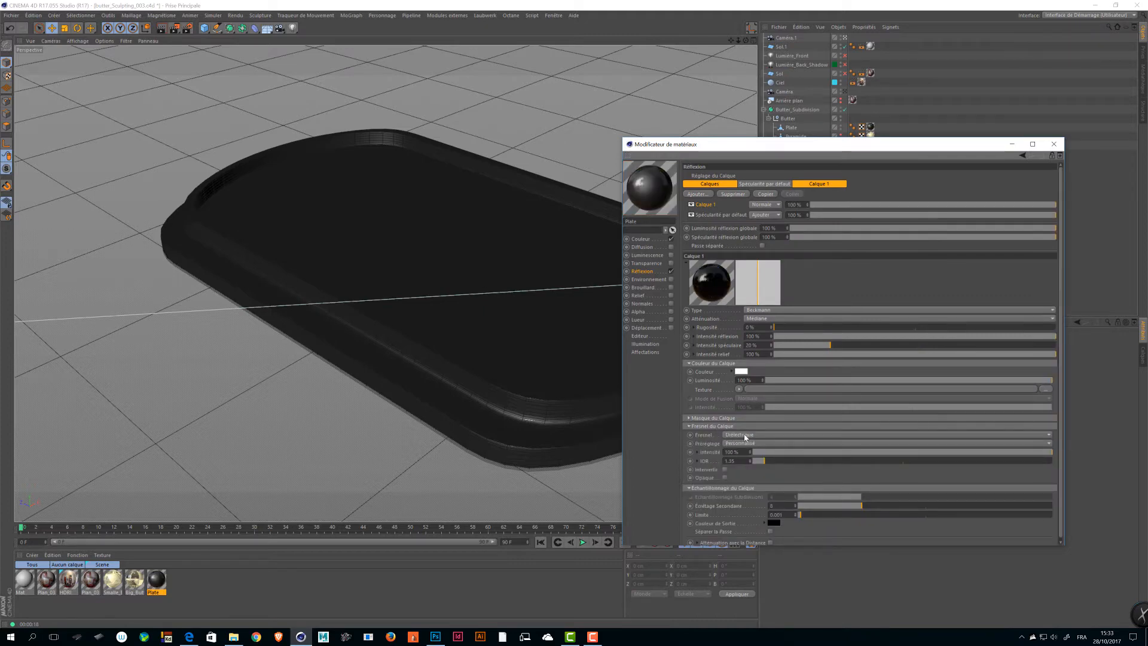
left_click(687, 489)
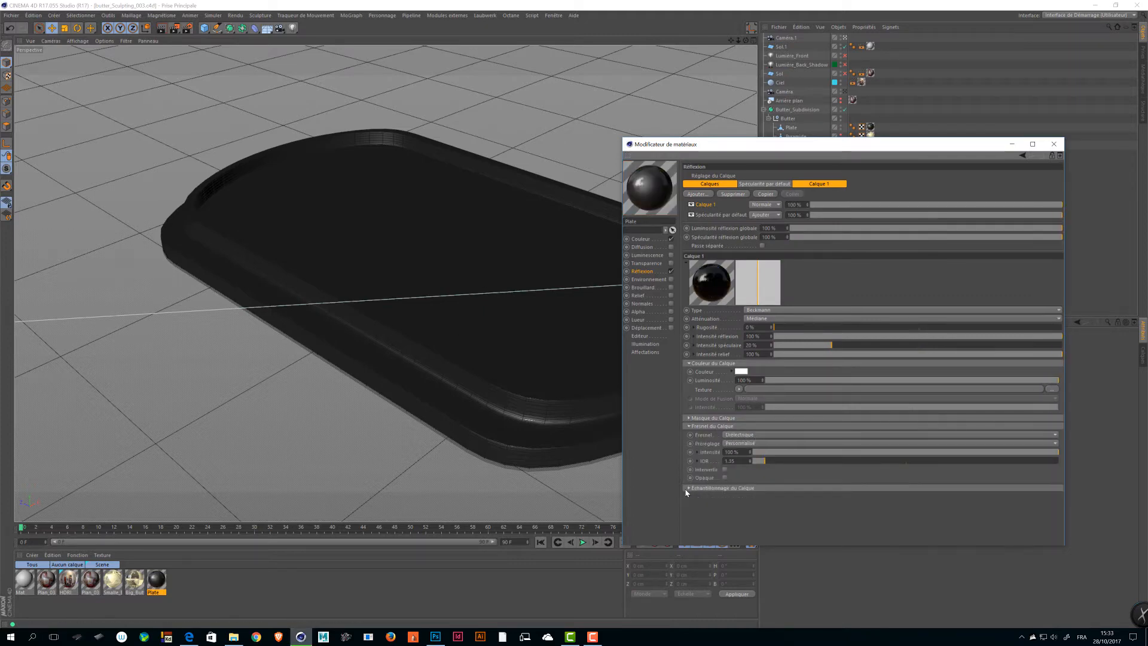
- Render the empty dish in the picture viewer, and move the render and material windows clear of each other
left_click(174, 29)
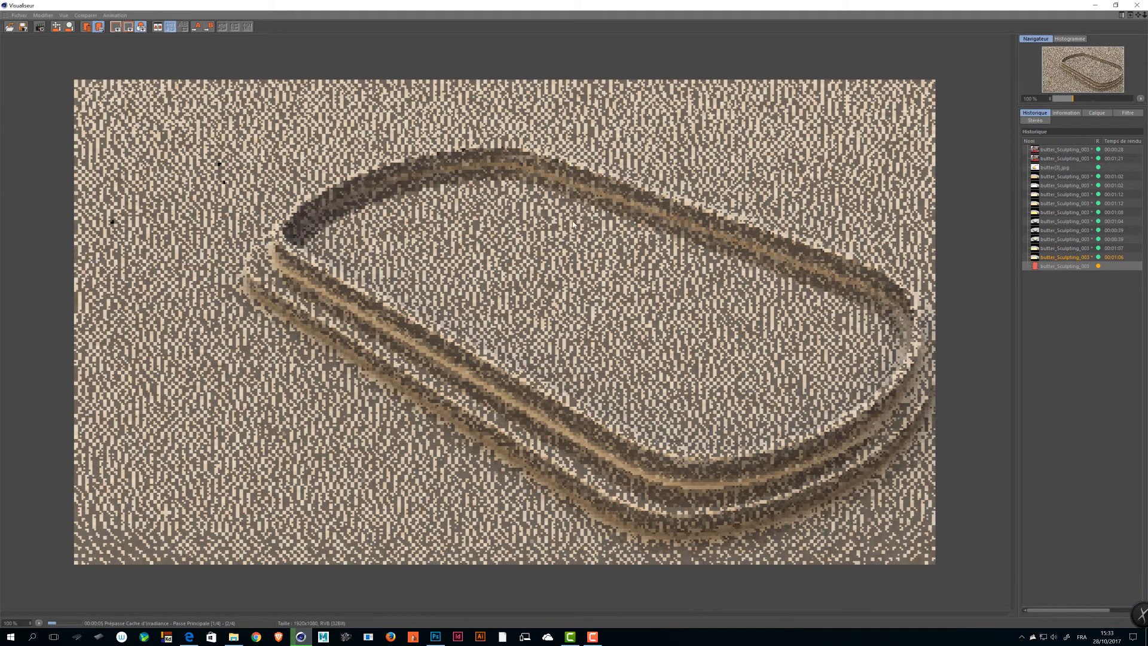
left_click_drag(599, 6, 0, 64)
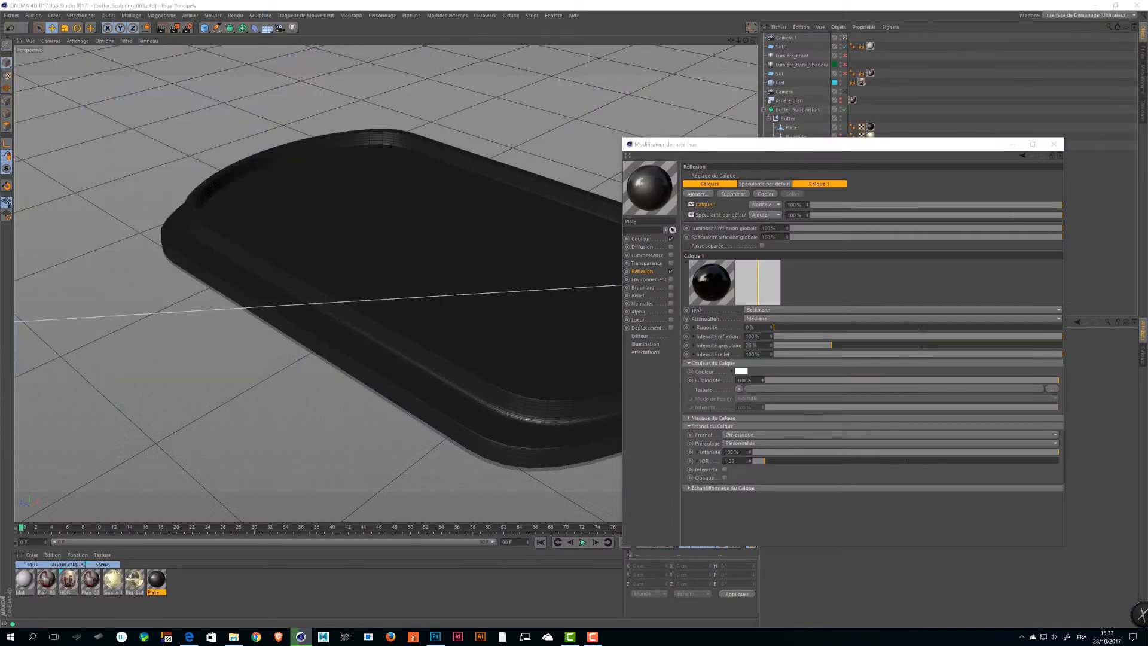
left_click_drag(825, 148, 779, 121)
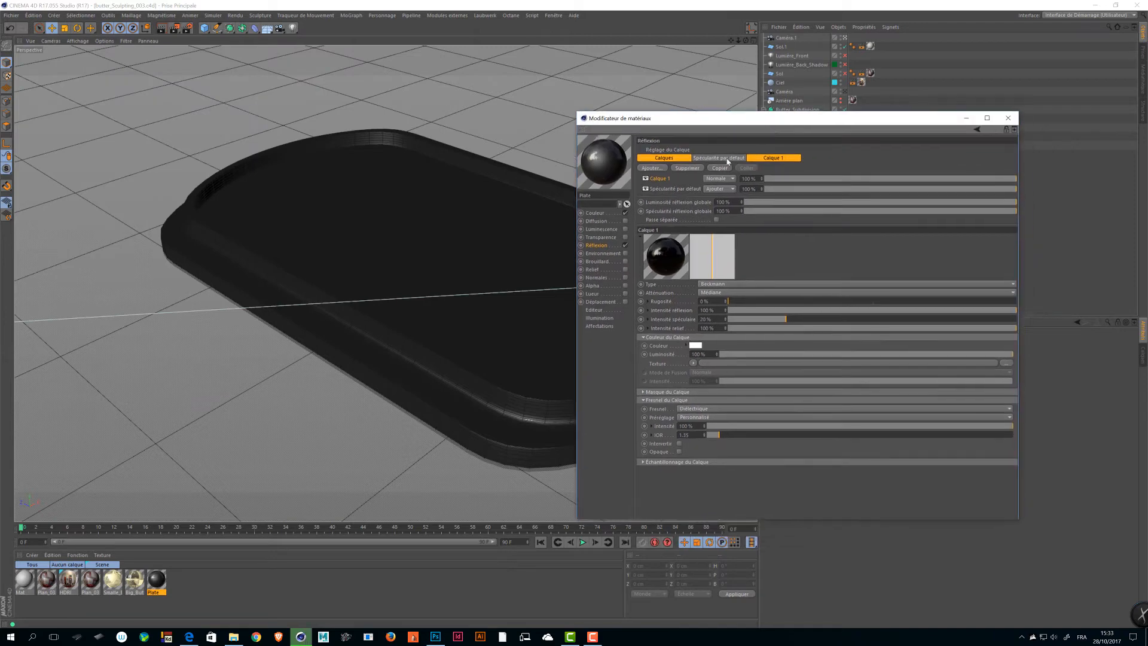
- Load a Bruit texture into the colour channel of the Plate material
left_click(609, 216)
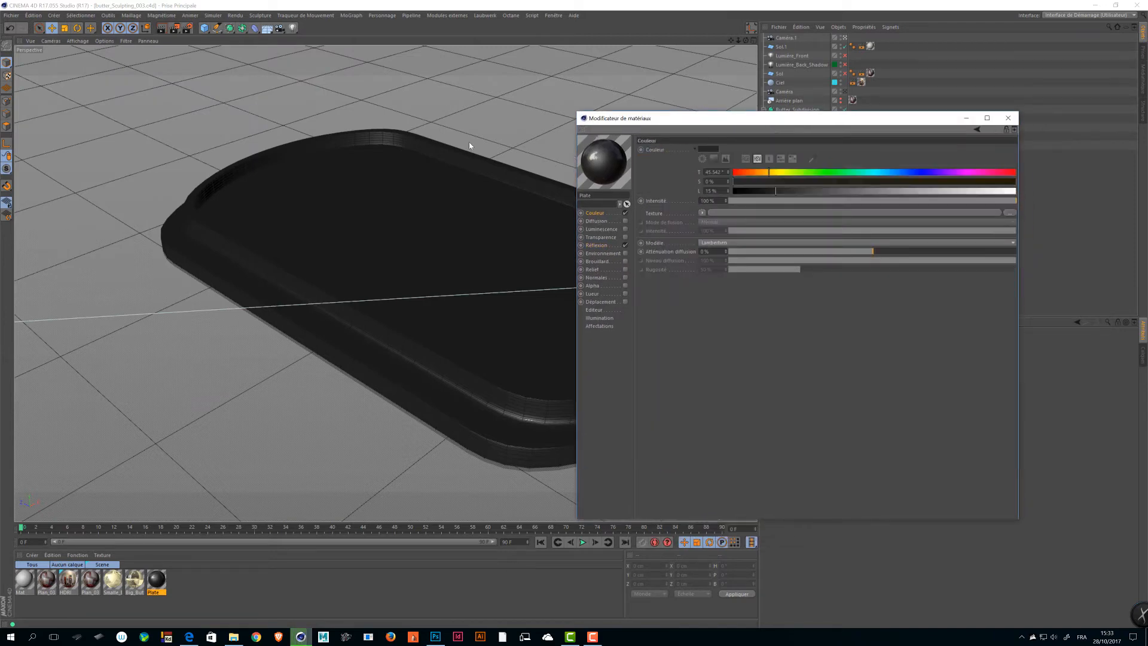
left_click(702, 213)
left_click(735, 307)
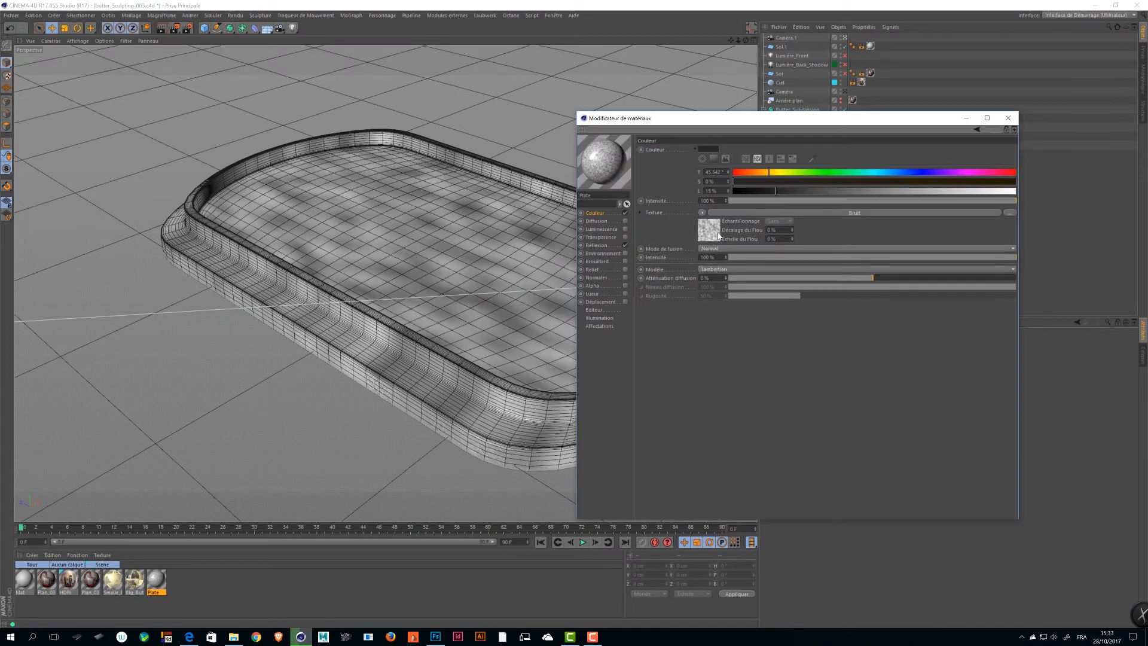
- Wrap the Plate material's Bruit texture in a Calque shader and open the noise layer's settings
left_click(702, 213)
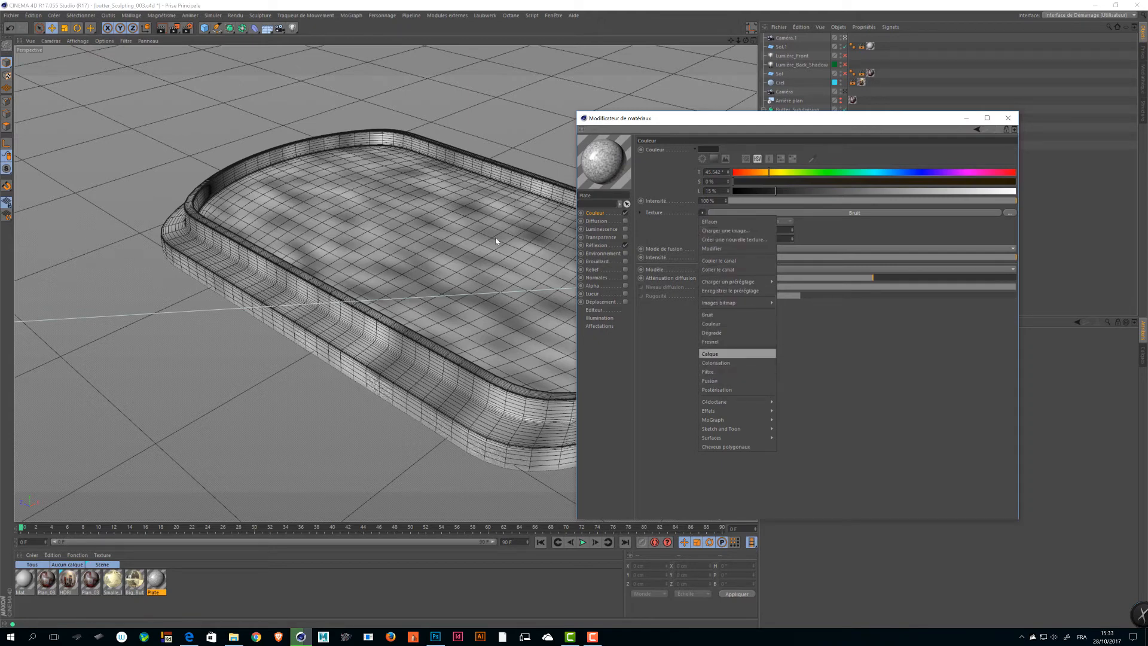
left_click(718, 354)
left_click(747, 214)
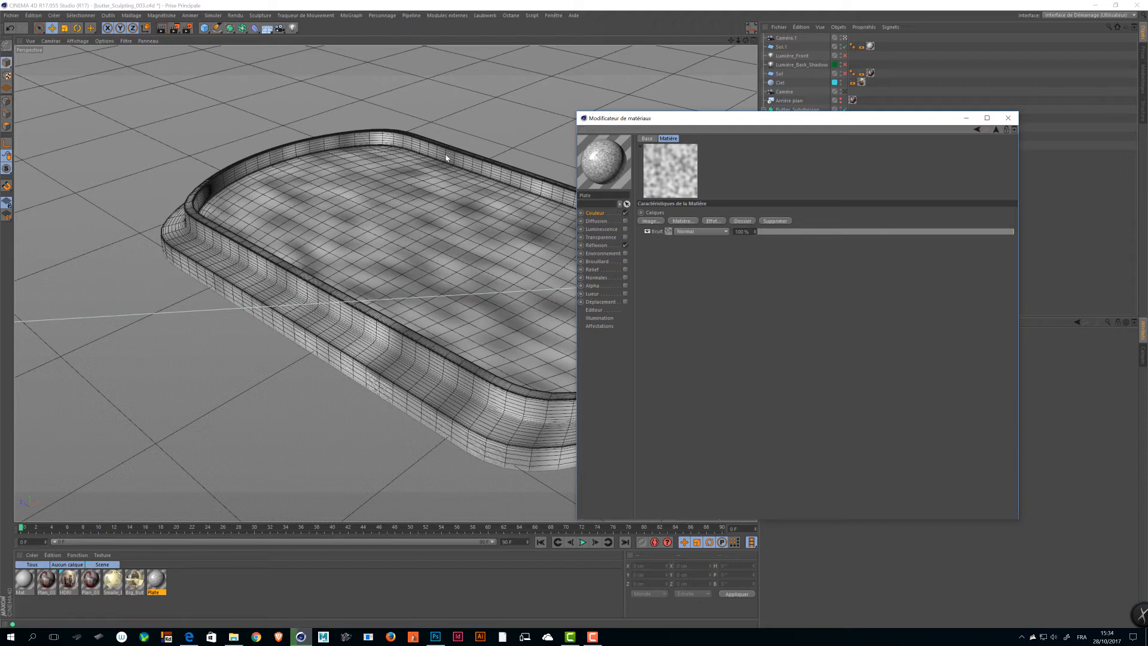
left_click(669, 232)
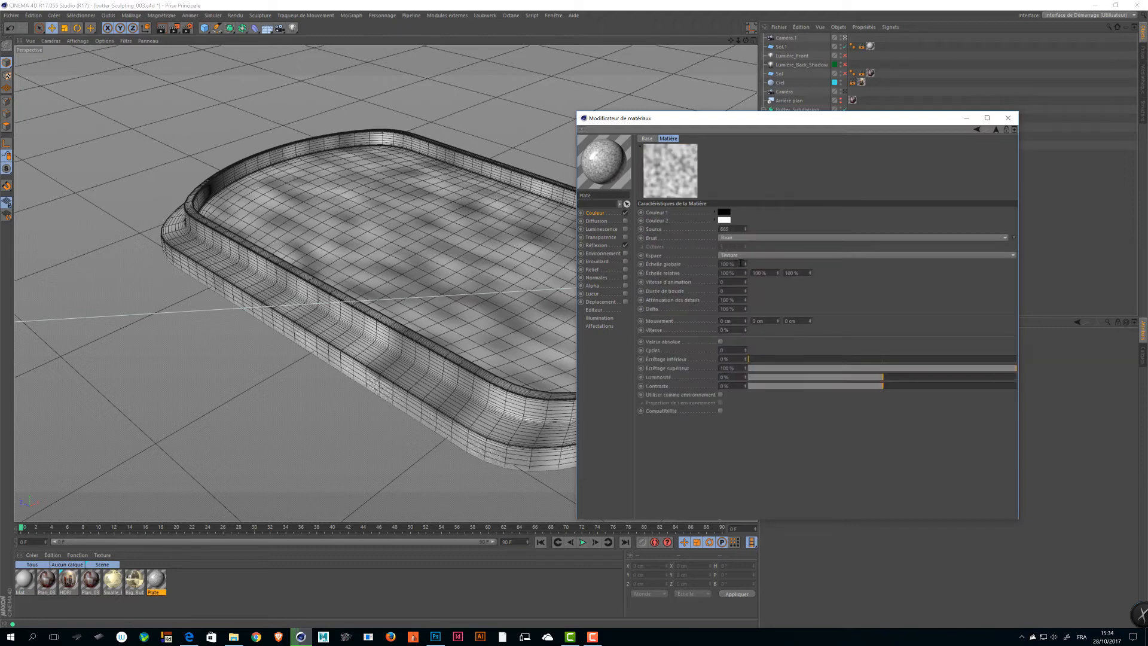
- Render the dish with its noise texture in the picture viewer and examine the noise pattern on the surface
left_click(174, 28)
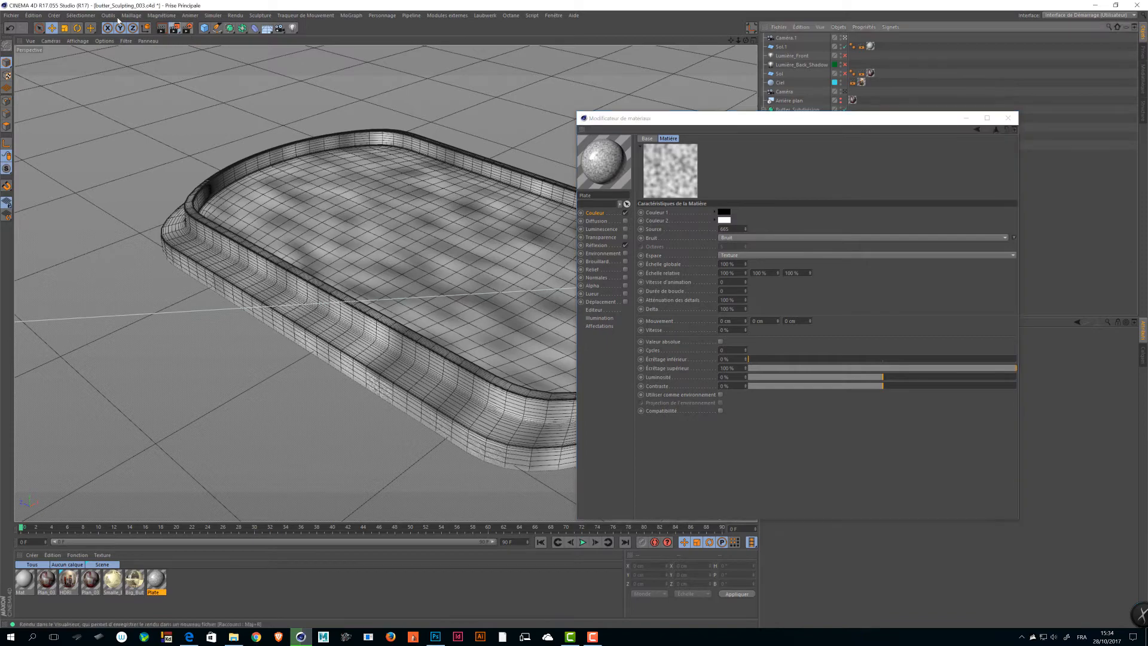
left_click(605, 352)
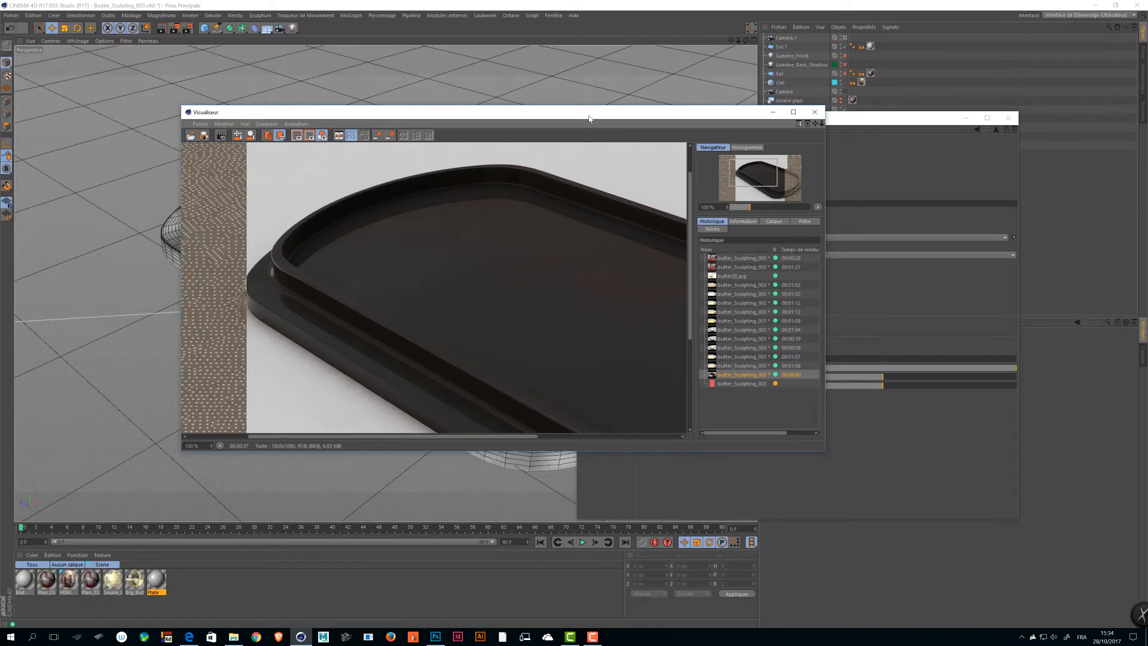
left_click_drag(564, 239, 517, 174)
left_click(815, 112)
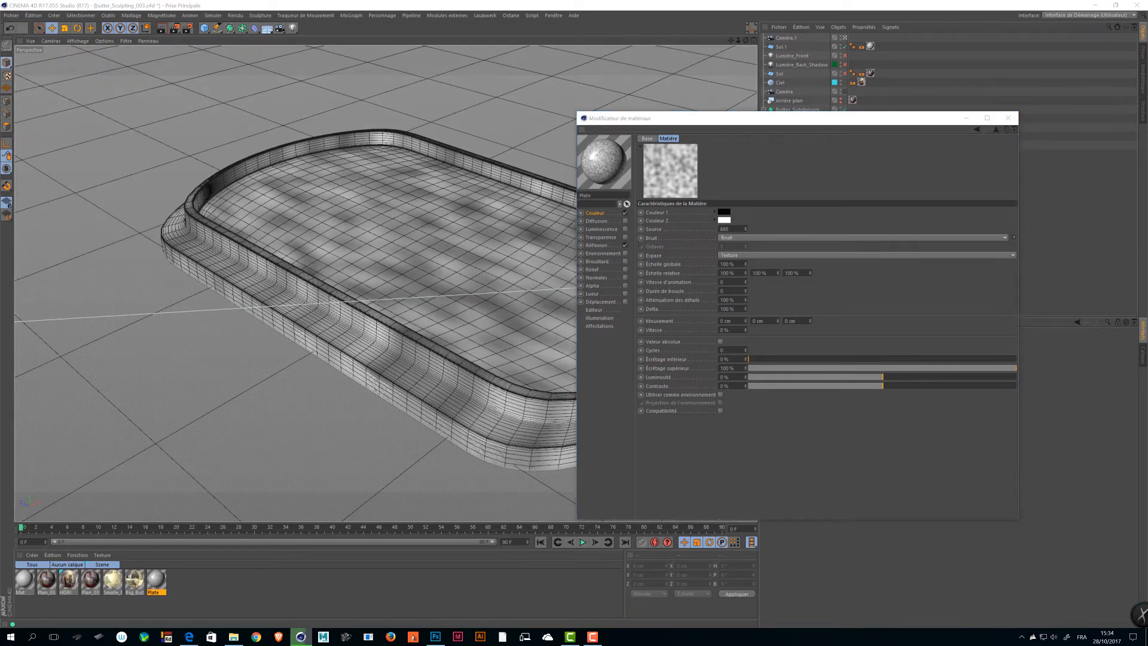
left_click_drag(728, 123, 722, 122)
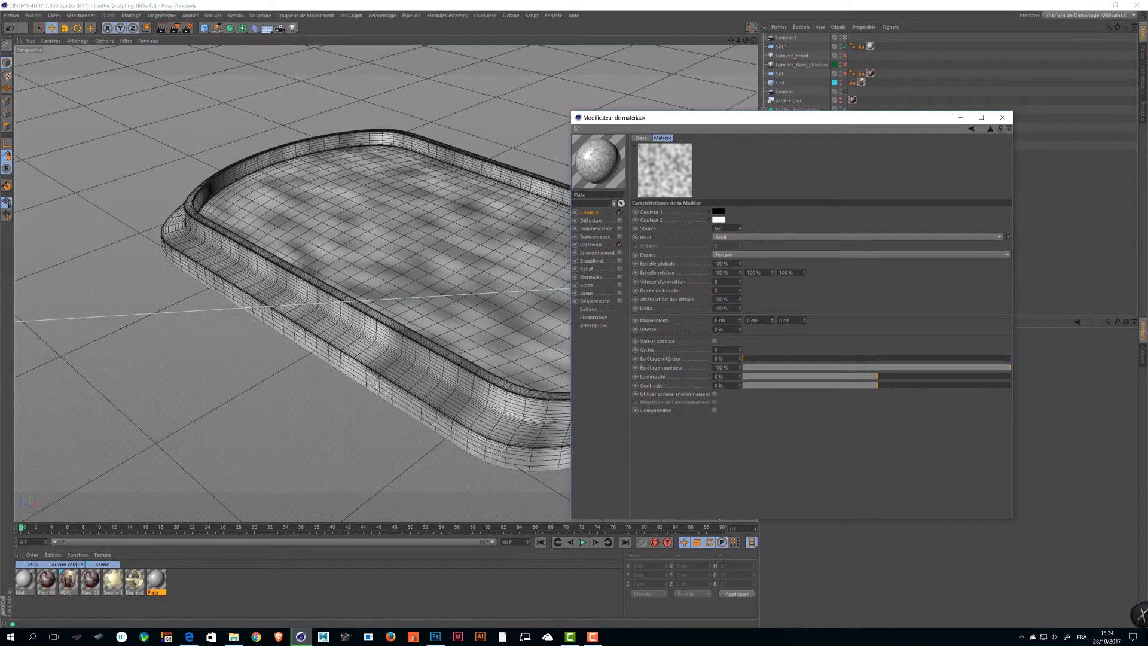
left_click_drag(0, 95, 571, 111)
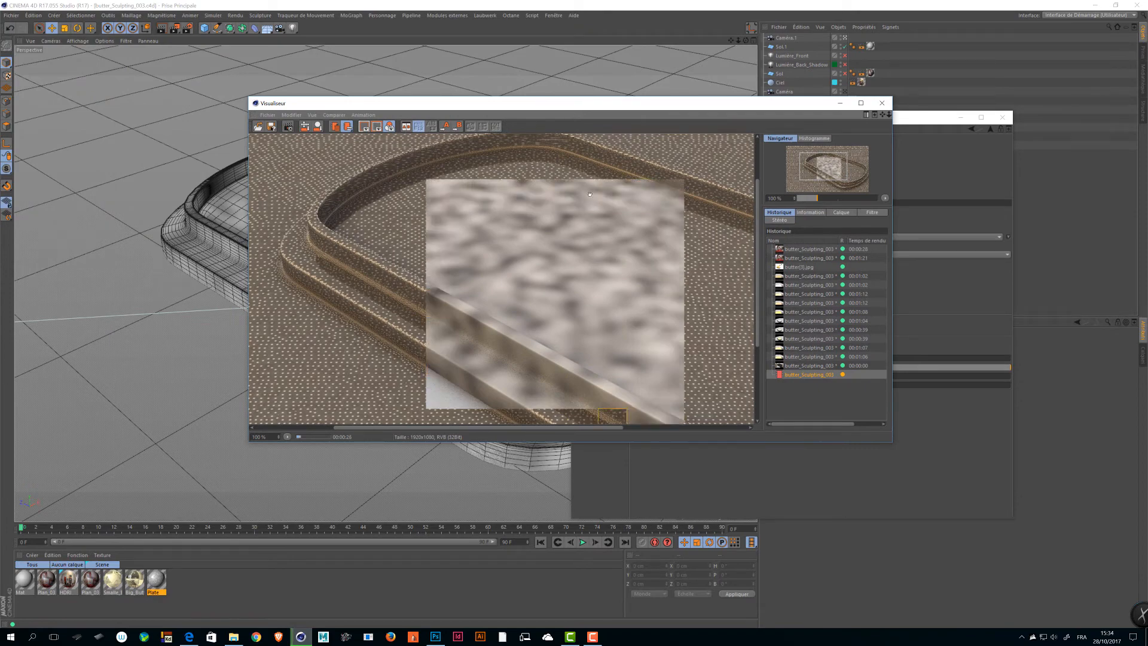
left_click_drag(538, 103, 0, 108)
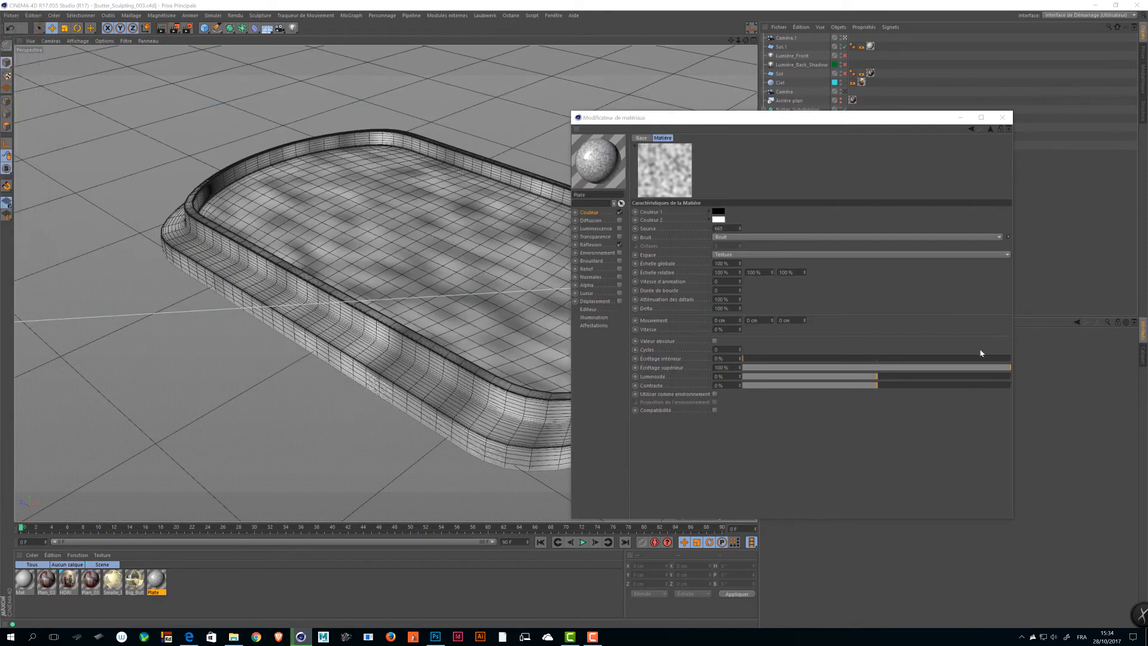
- Set the Plate material's viewport texture preview size to 4096x4096, save the scene and close the material settings
double_click(158, 581)
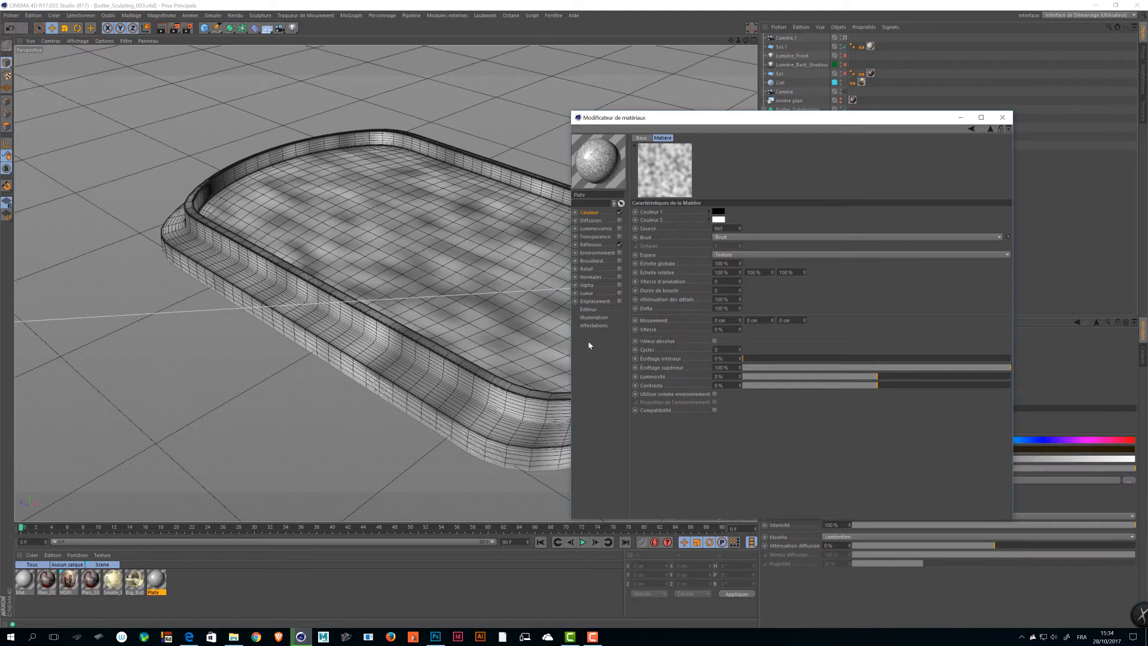
left_click(588, 309)
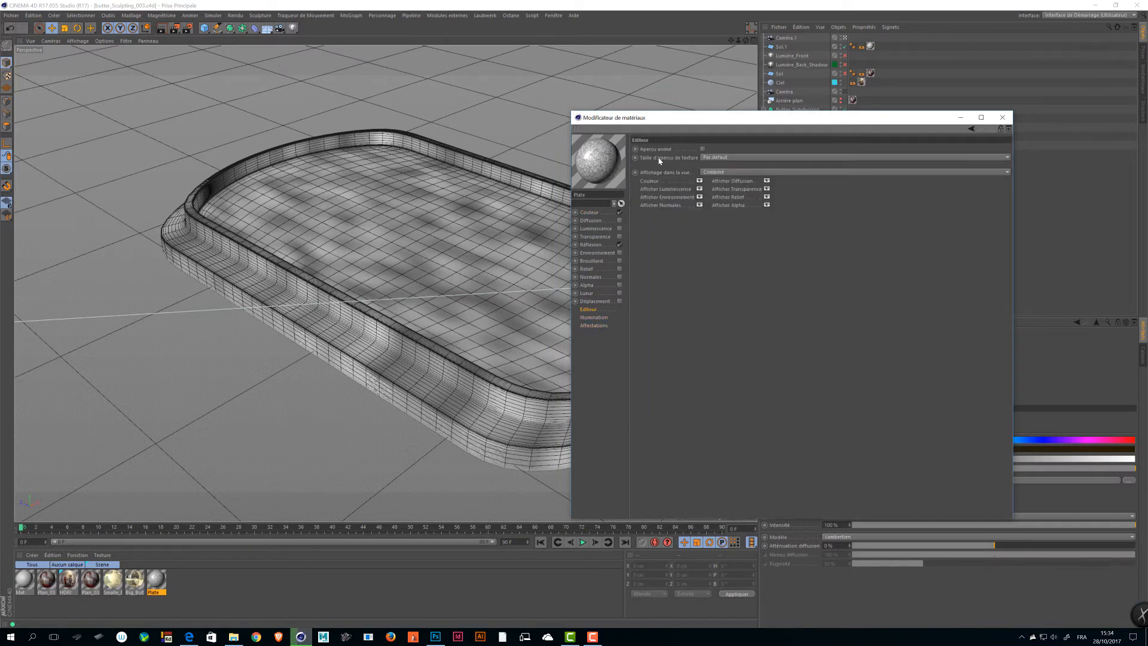
left_click(743, 159)
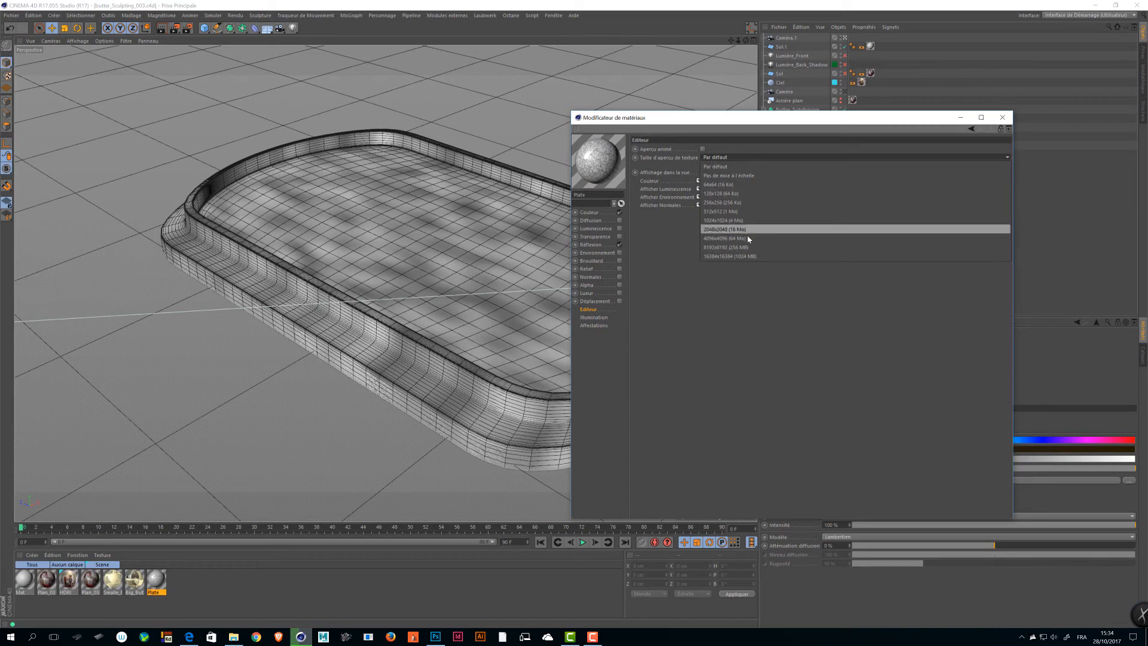
left_click(725, 238)
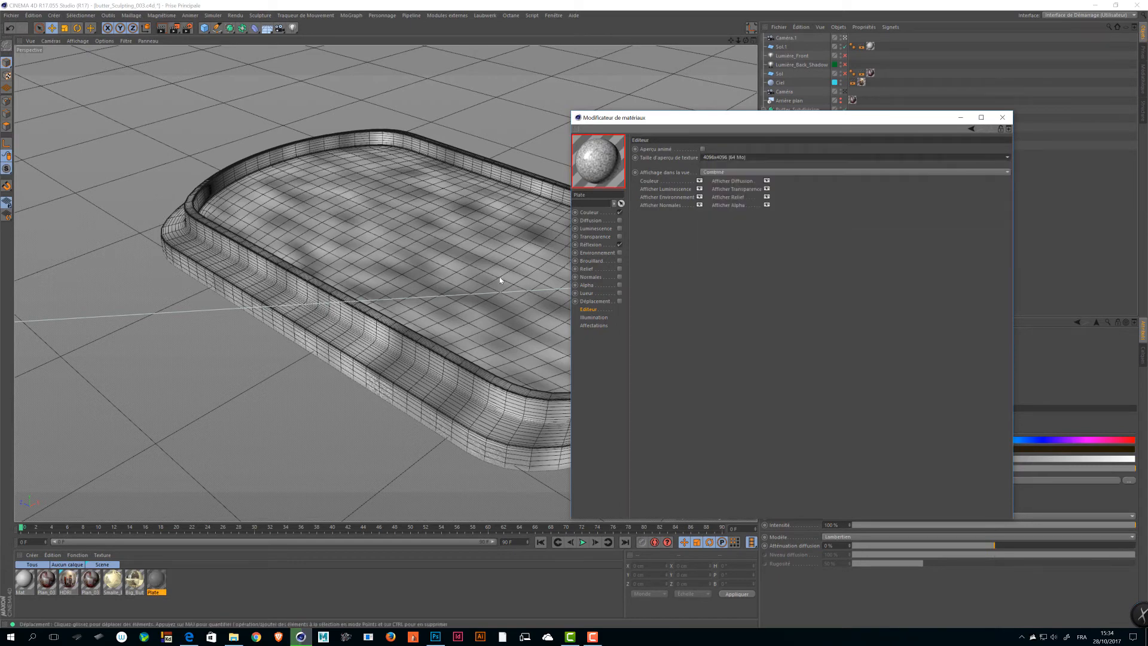
key("ctrl+s")
left_click_drag(440, 271, 430, 302, "alt")
mouse_move(421, 313)
right_mouse_down("alt")
mouse_move(531, 303)
mouse_move(452, 302)
mouse_move(463, 296)
mouse_move(420, 310)
mouse_move(428, 295)
right_mouse_up("alt")
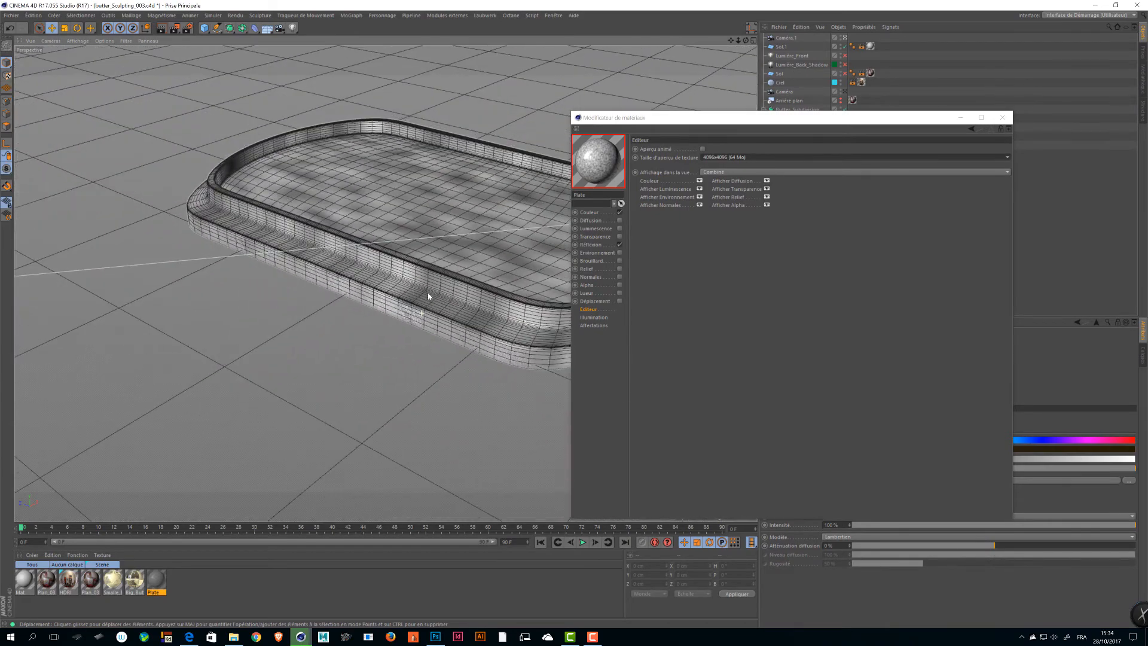
left_click_drag(386, 283, 246, 207, "alt")
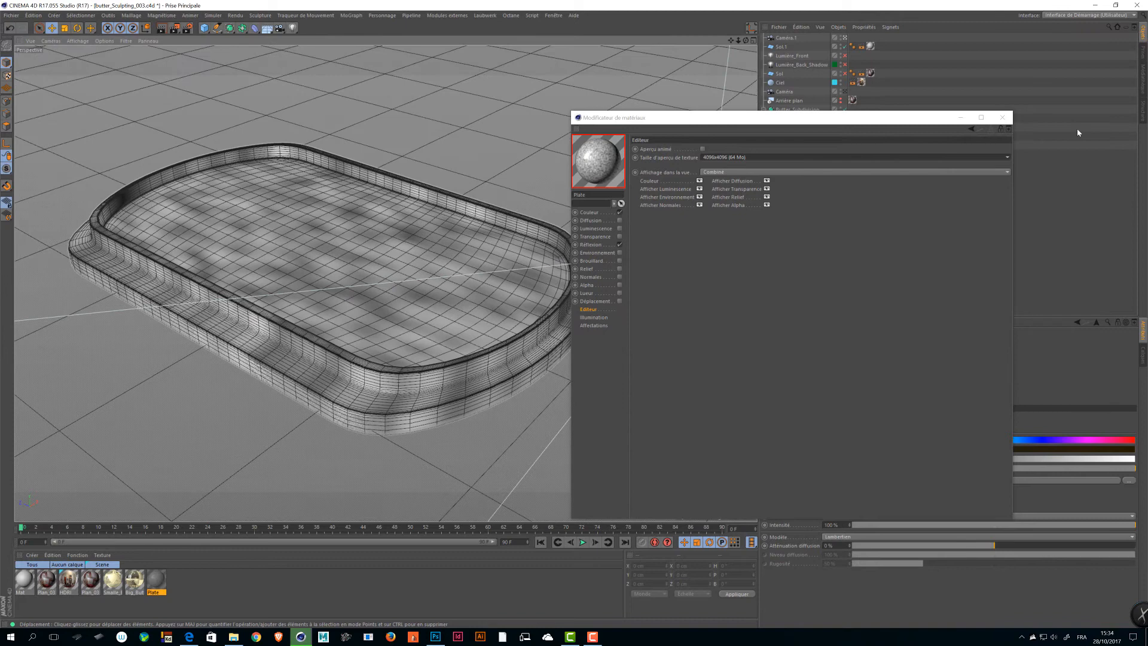
left_click(1002, 118)
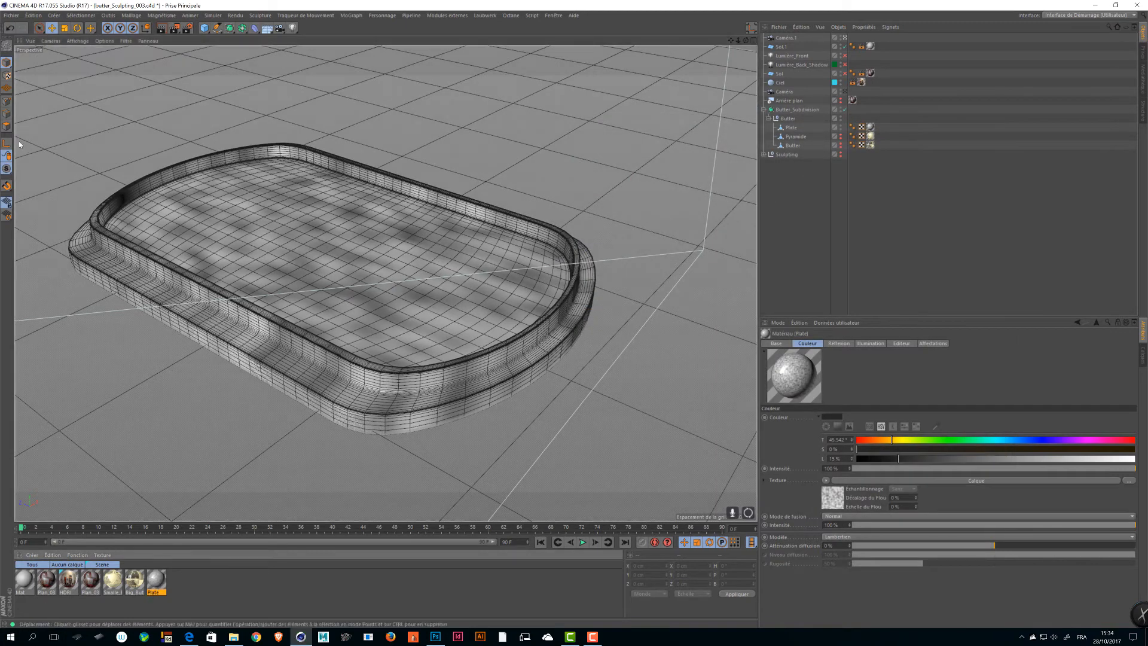
- Select the Plate object's texture tag, switch to texture mode and set its projection type to Cubique
left_click(790, 128)
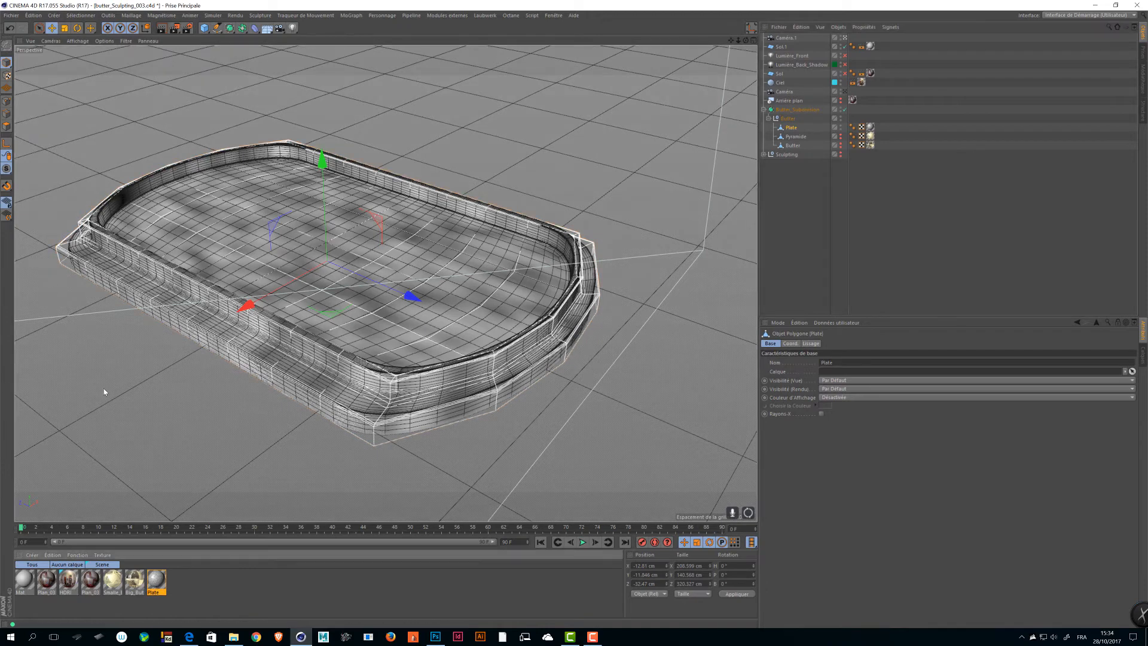
left_click(159, 581)
left_click(870, 127)
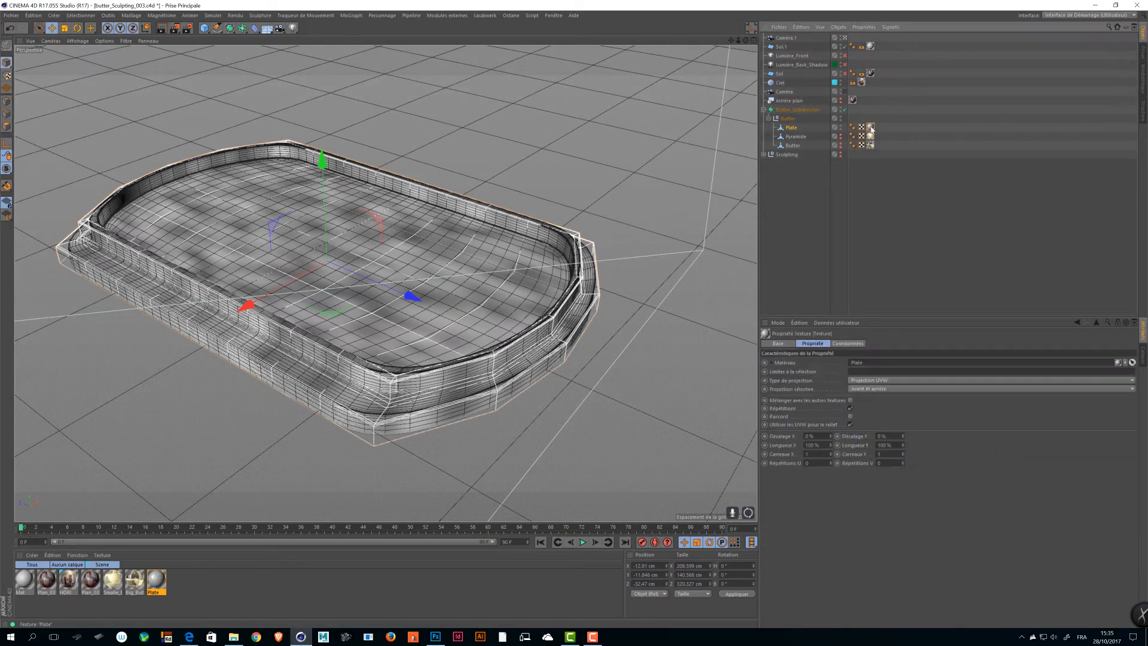
left_click(6, 77)
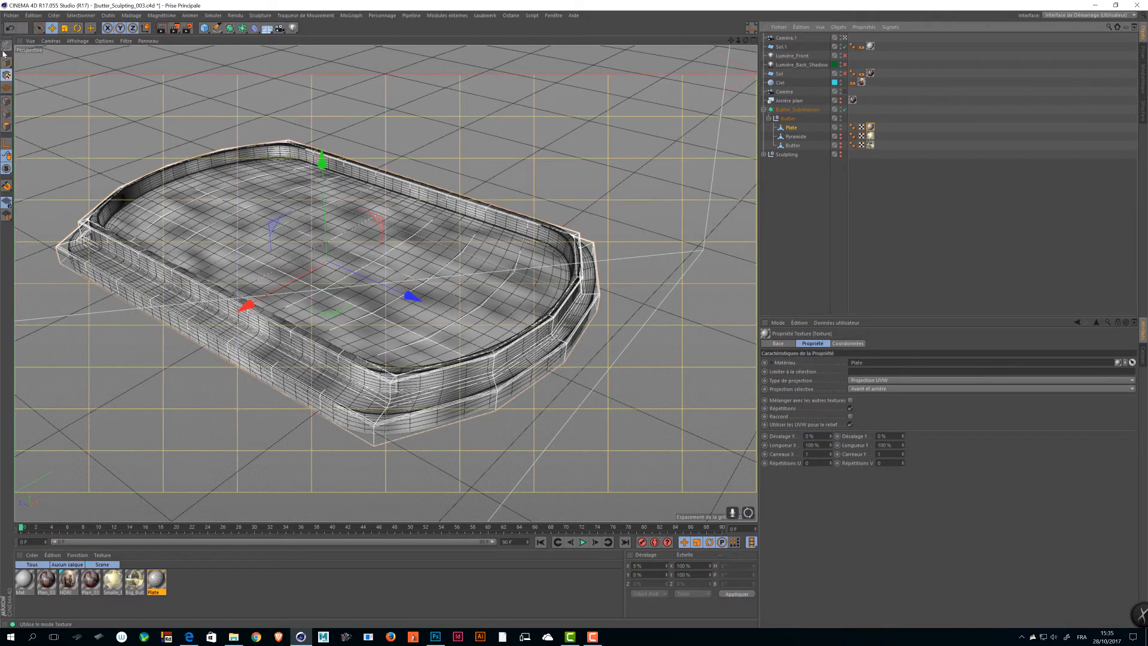
left_click(864, 381)
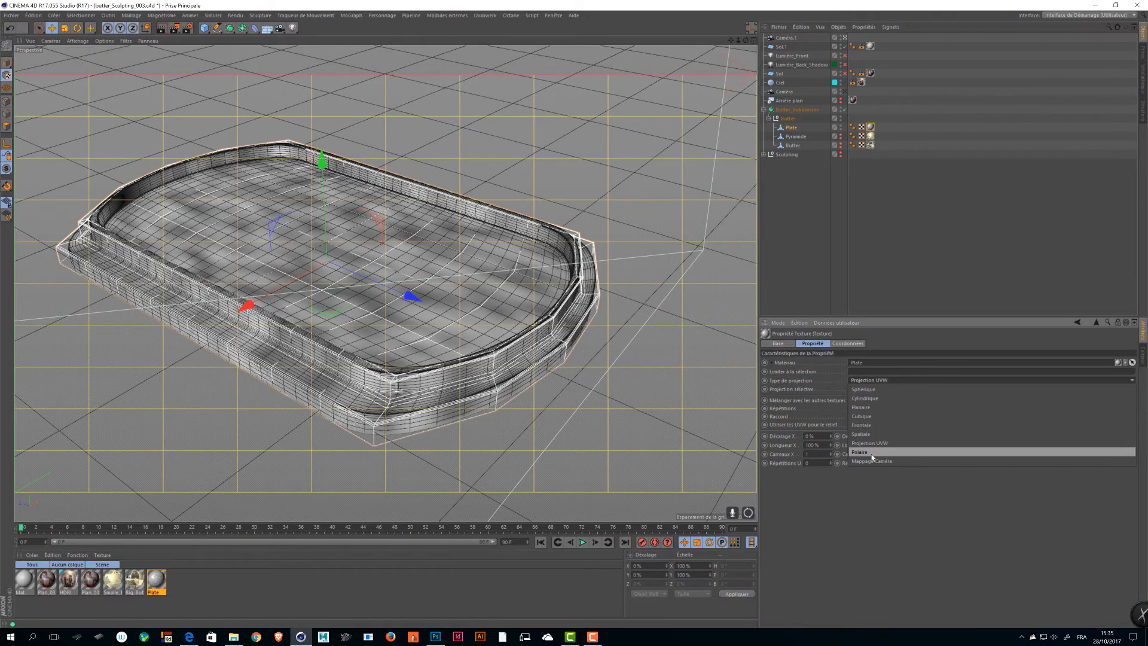
left_click(867, 425)
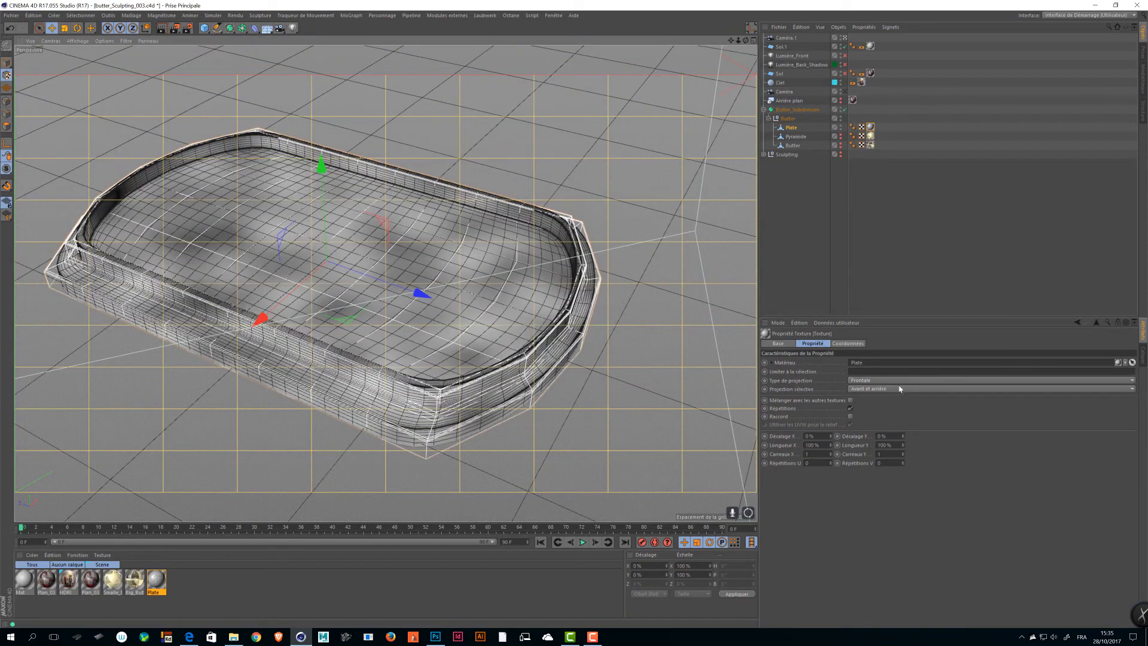
left_click(879, 381)
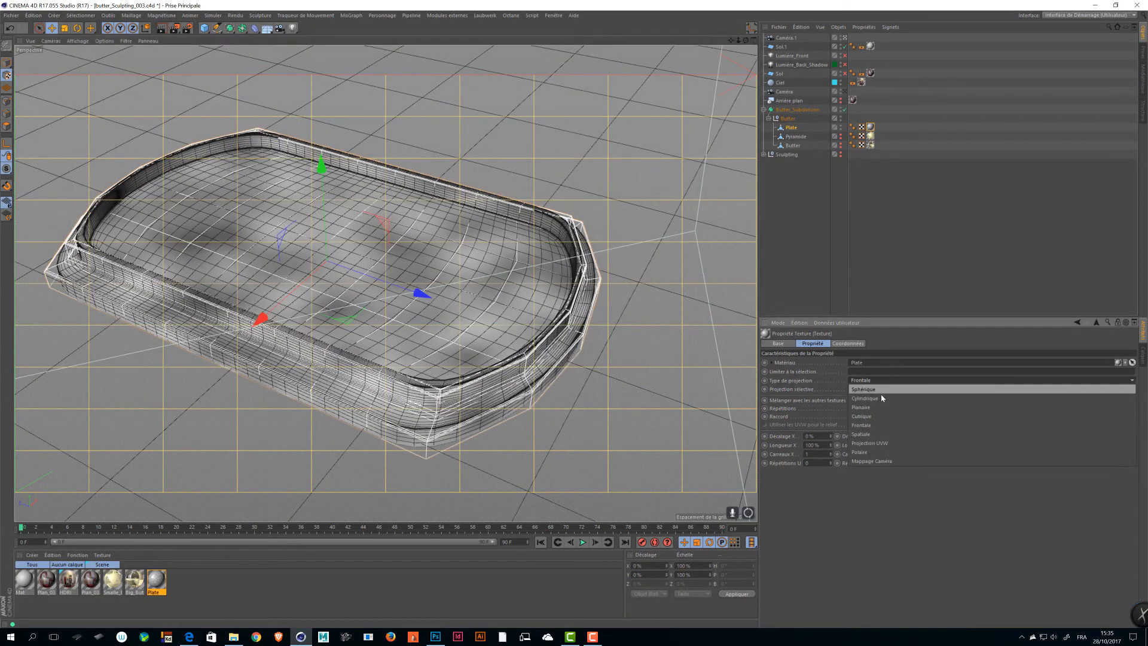
left_click(862, 416)
- Fit the Plate object's cubic texture projection to the object with Adapter à l'objet
mouse_move(568, 330)
left_mouse_down("alt")
mouse_move(619, 296)
mouse_move(562, 323)
left_mouse_up("alt")
left_click(838, 27)
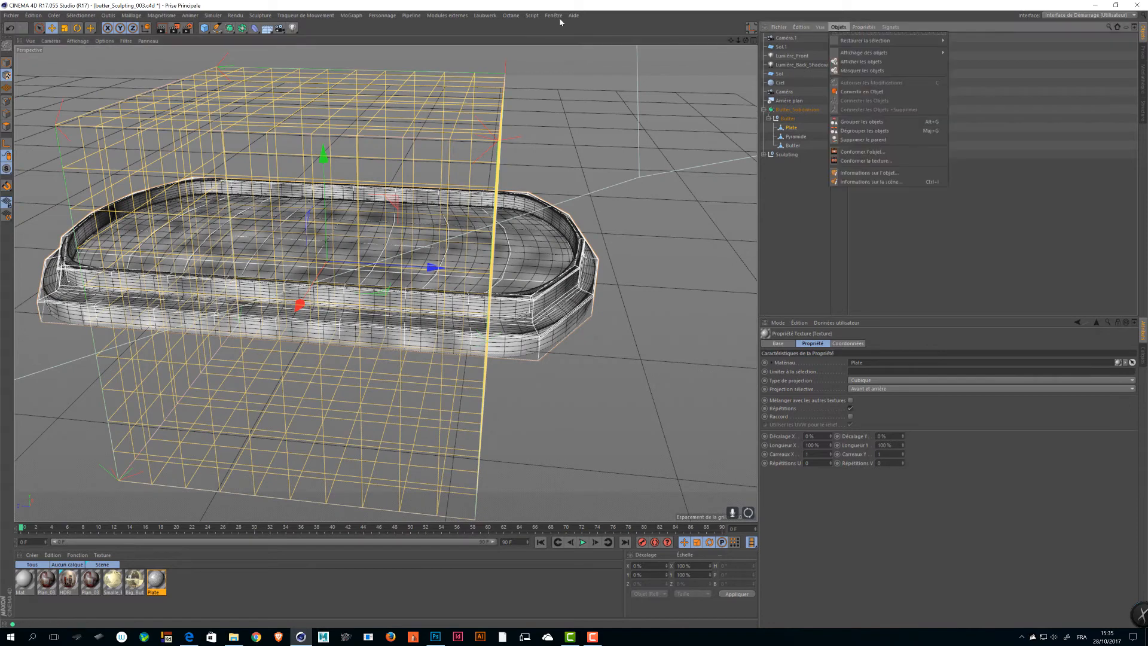
left_click(821, 27)
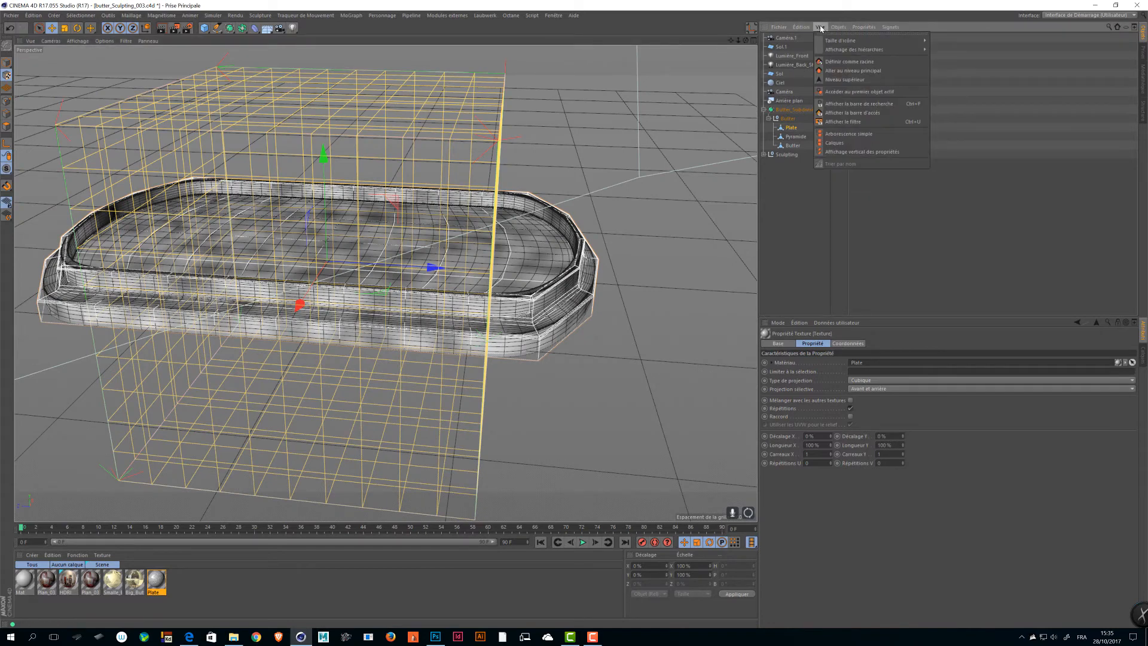
left_click(821, 27)
left_click(864, 27)
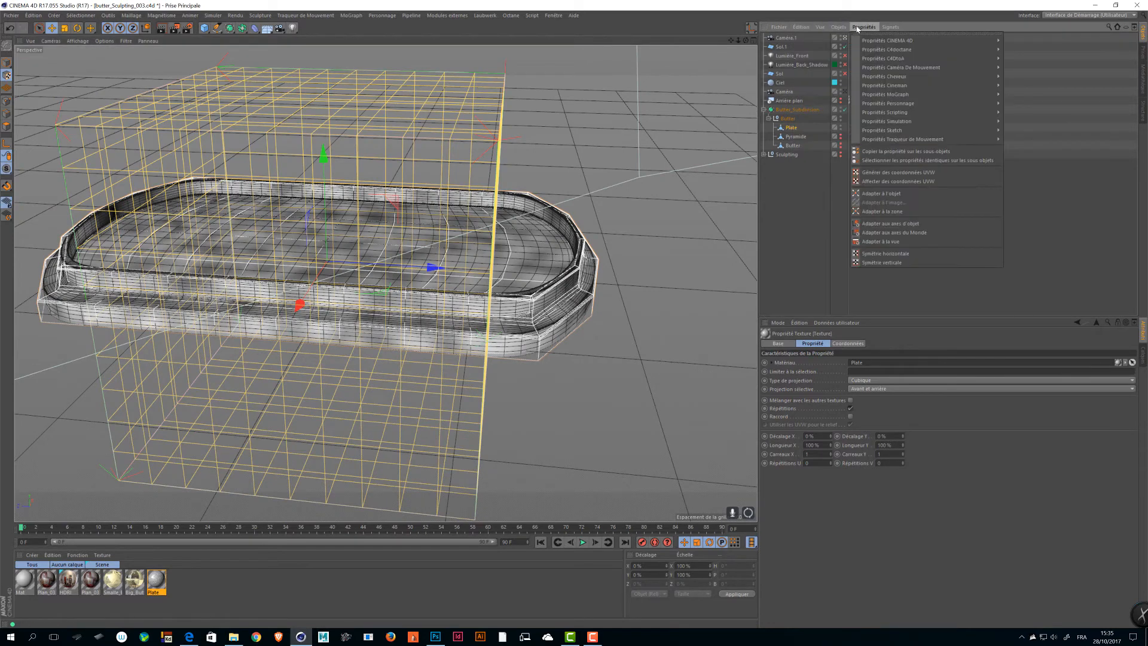
left_click(902, 194)
- Enable axis modification and raise the cubic projection grid so that it encloses the dish
left_click_drag(600, 127, 674, 224, "alt")
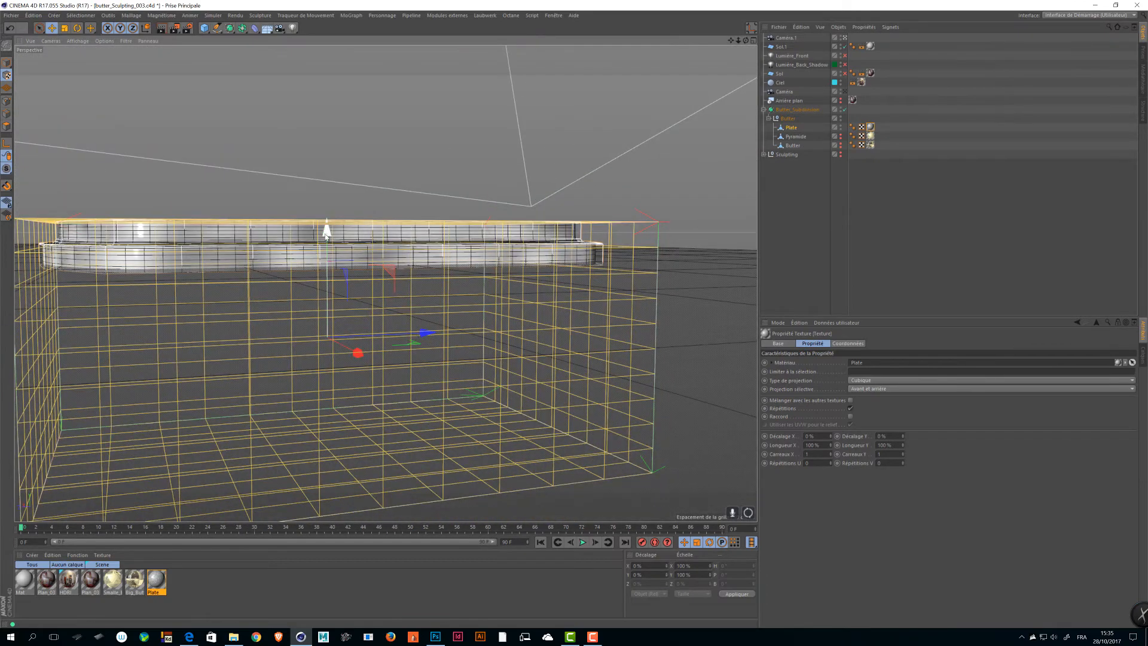
left_click_drag(326, 230, 323, 131)
key("ctrl+z")
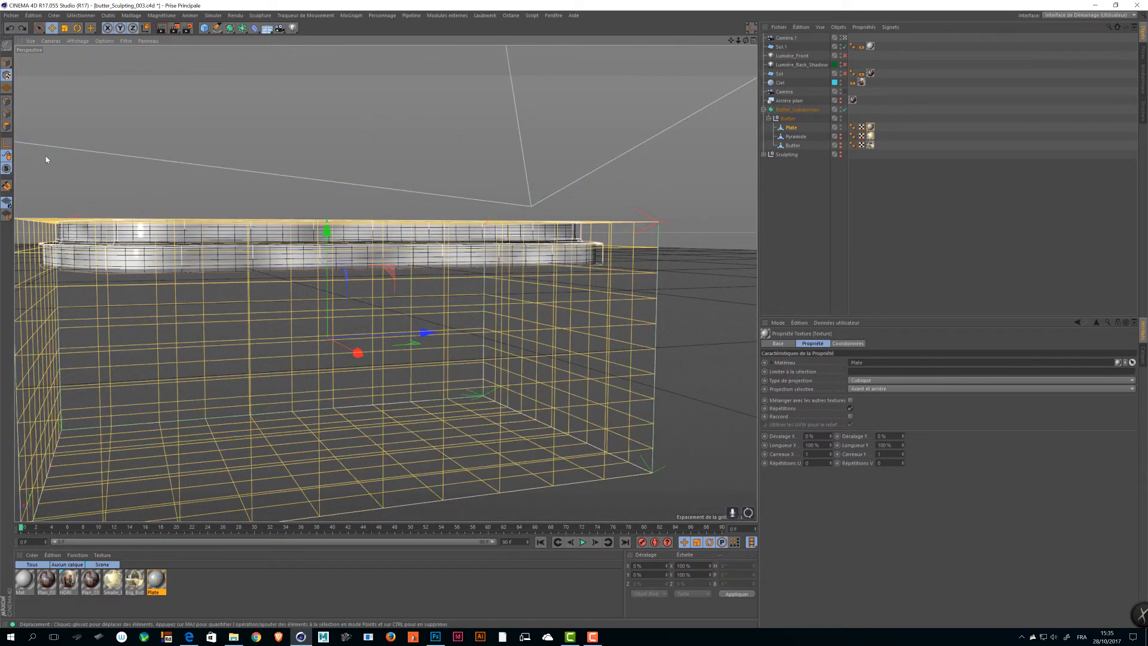
left_click(5, 146)
left_click_drag(327, 250, 225, 136)
- Scale down the cubic projection grid around the dish to tighten the noise pattern on its surface
key("t")
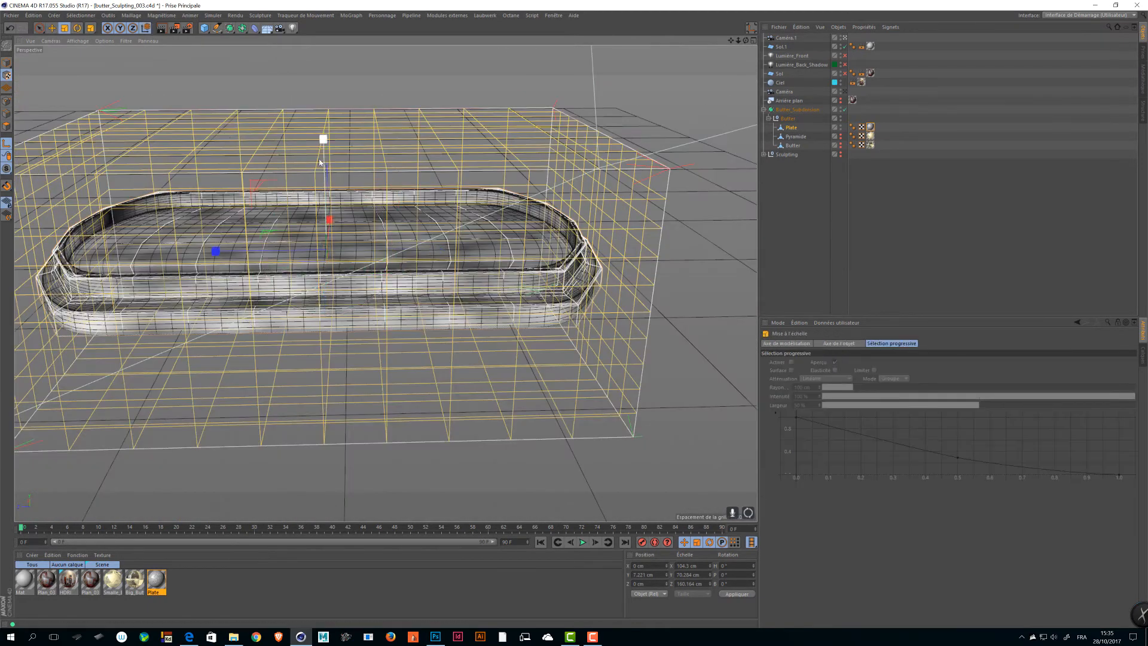
left_click_drag(323, 140, 326, 168)
key("ctrl+z")
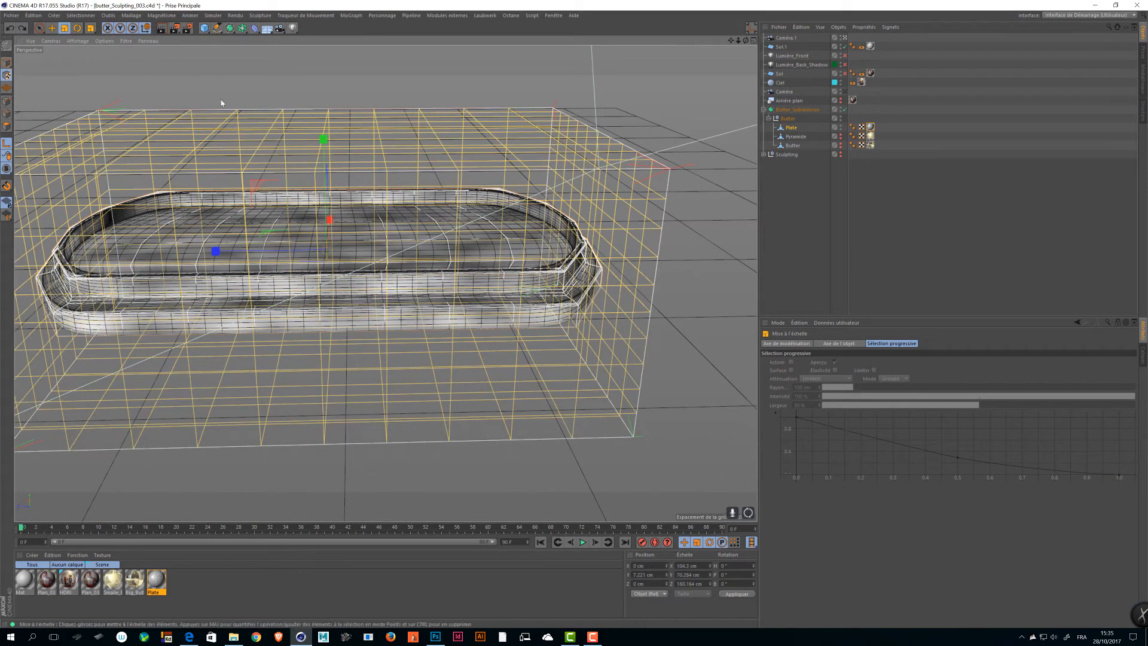
left_click_drag(323, 141, 329, 199)
left_click_drag(269, 150, 123, 200, "alt")
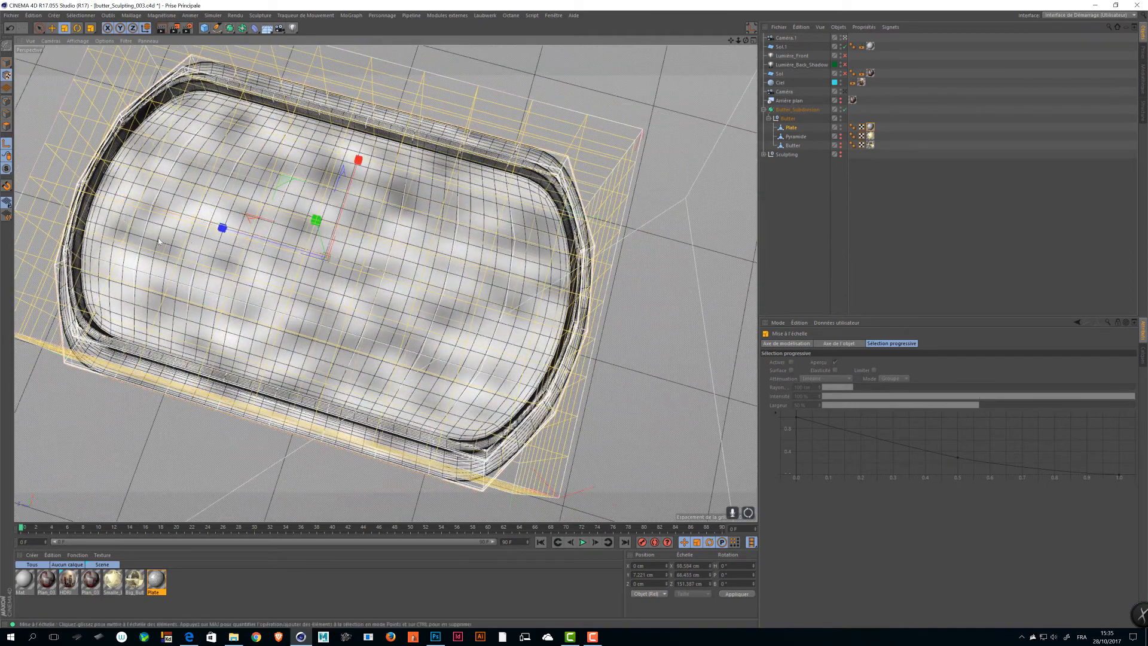
- Shrink the cubic projection grid around the dish slightly more and check the noise pattern from several angles
left_click_drag(191, 263, 338, 165, "alt")
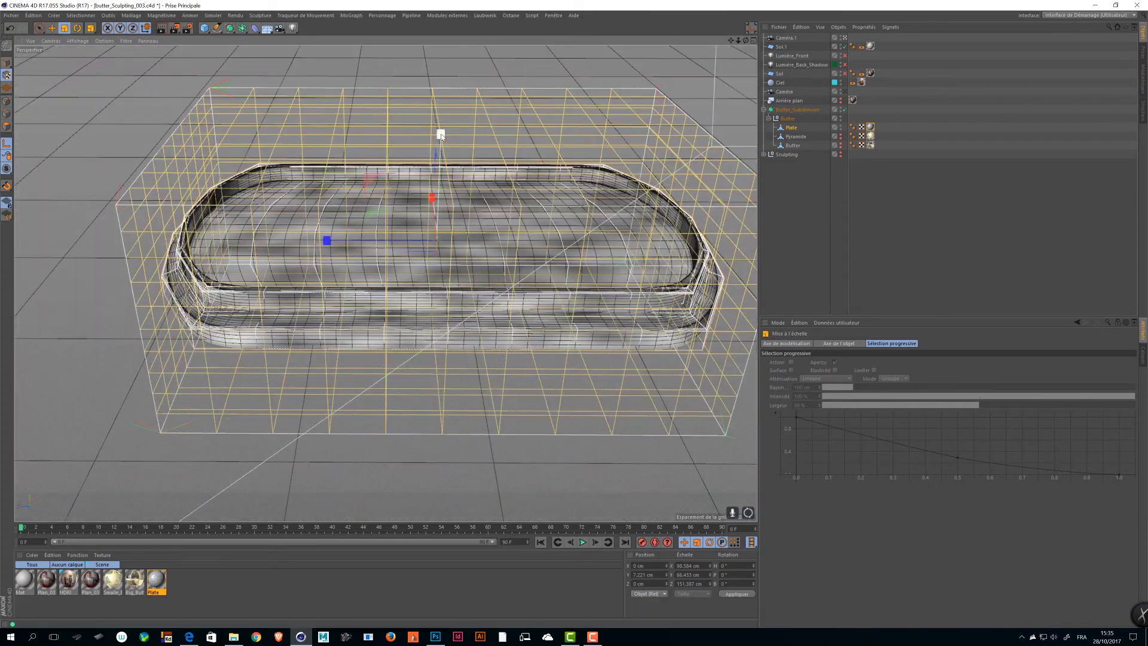
left_click_drag(441, 134, 441, 139)
left_click_drag(526, 188, 503, 188, "alt")
middle_click_drag(504, 188, 429, 213, "alt")
left_click_drag(429, 213, 456, 241, "alt")
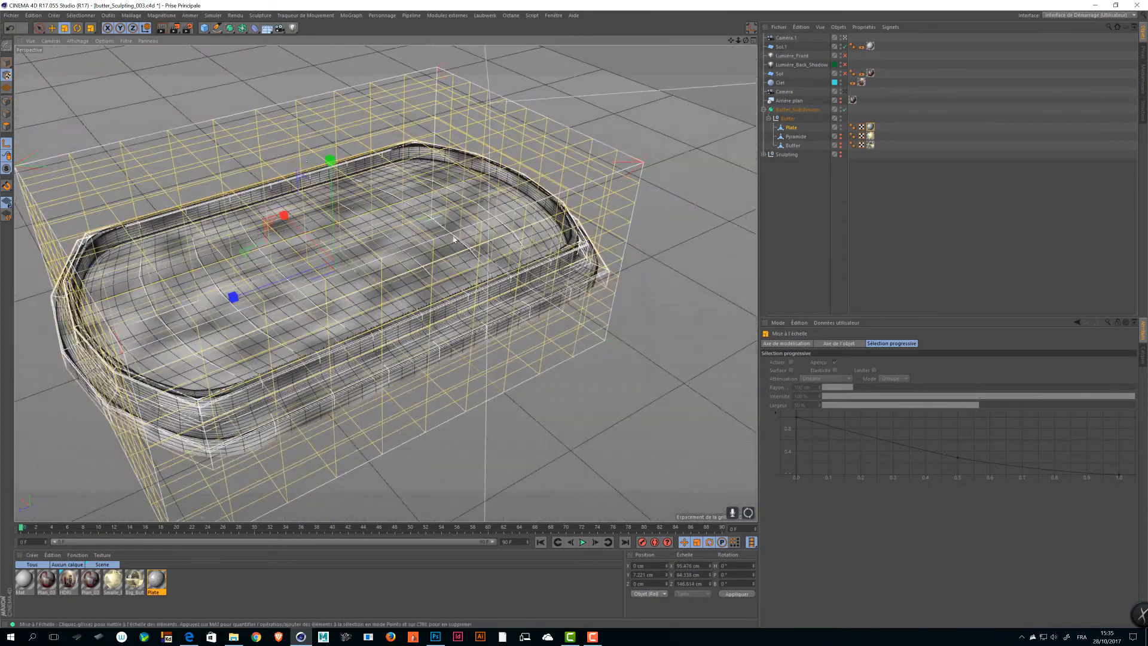
middle_click_drag(456, 241, 519, 240, "alt")
left_click_drag(519, 240, 517, 252, "alt")
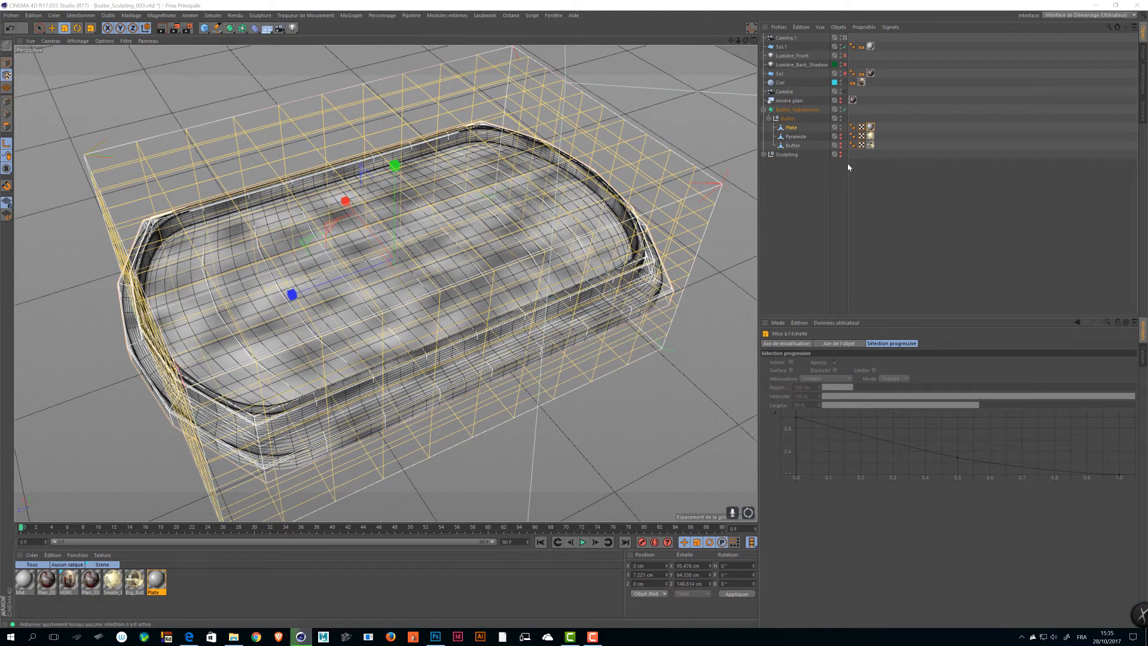
- Save the scene, select the Plate object and switch from texture mode back to model mode
left_click(907, 242)
key("ctrl+s")
left_click(789, 118)
left_click(791, 127)
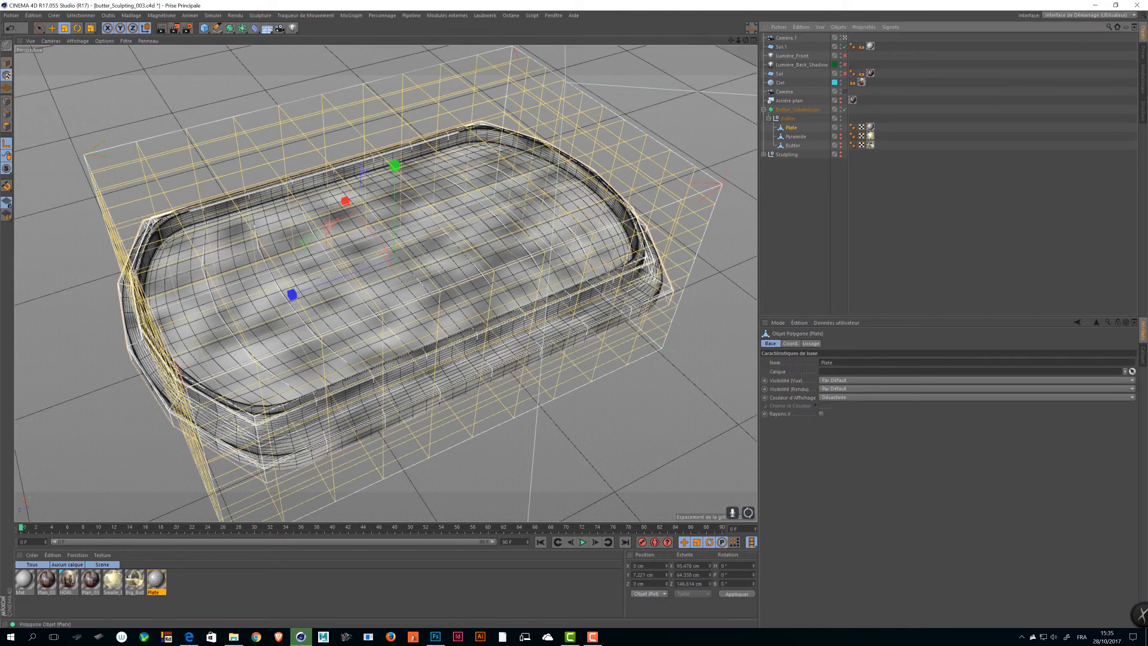
left_click(6, 62)
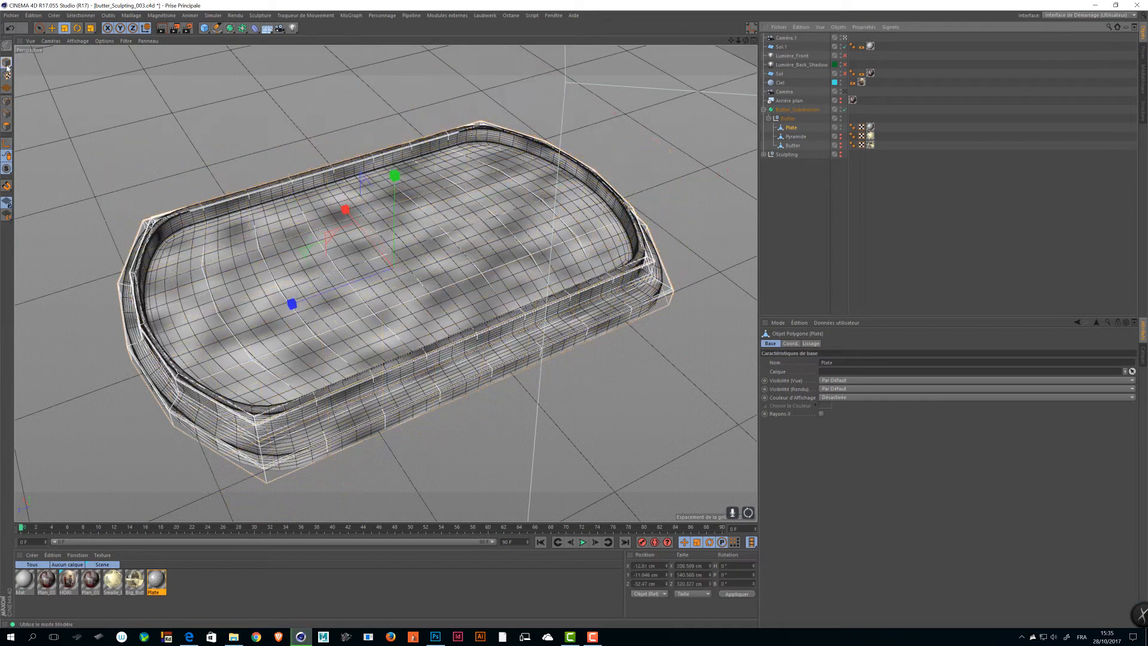
- In the Plate material's colour texture, set the Bruit layer's Échelle globale to 25 % and all three Échelle relative values to 25 %
double_click(157, 582)
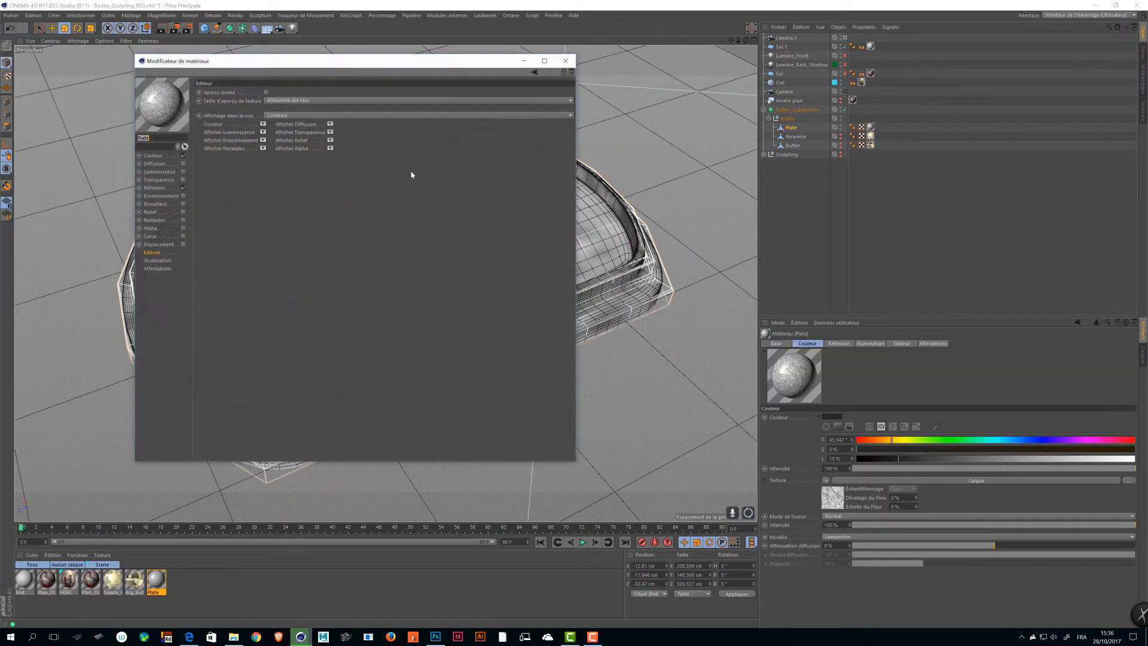
left_click(153, 156)
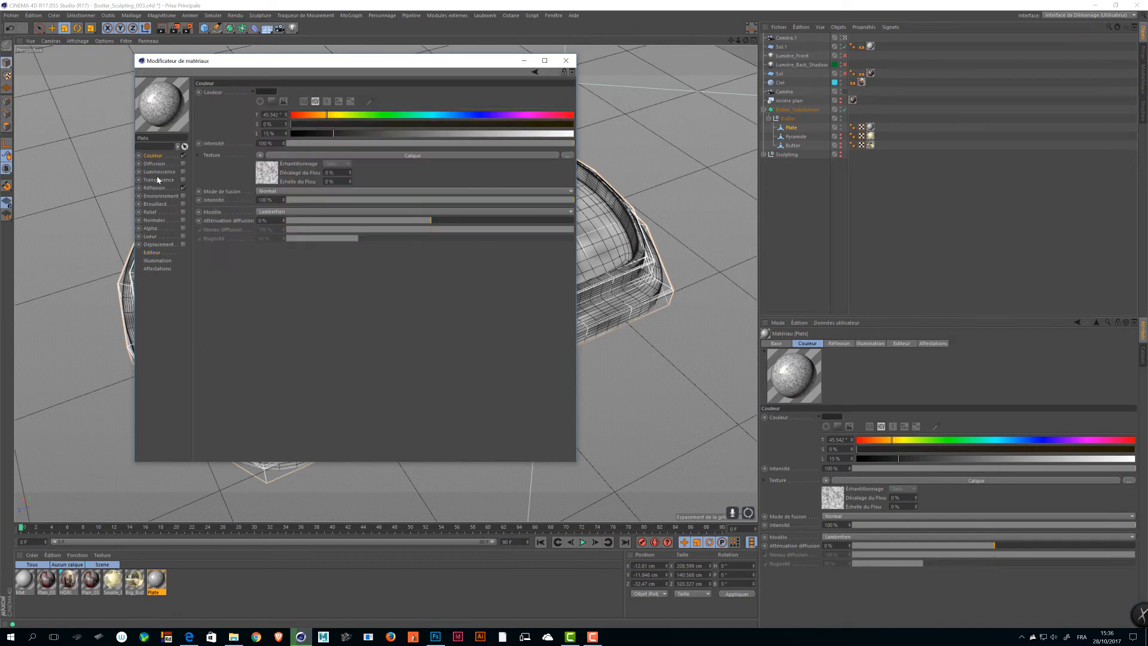
left_click(270, 170)
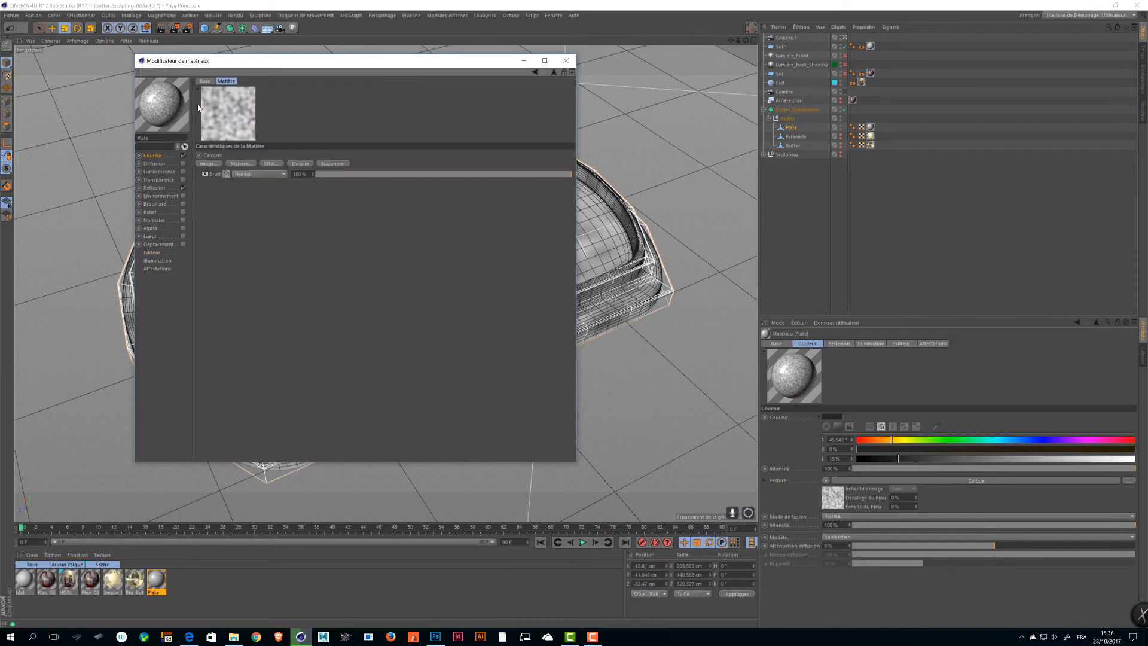
left_click(226, 174)
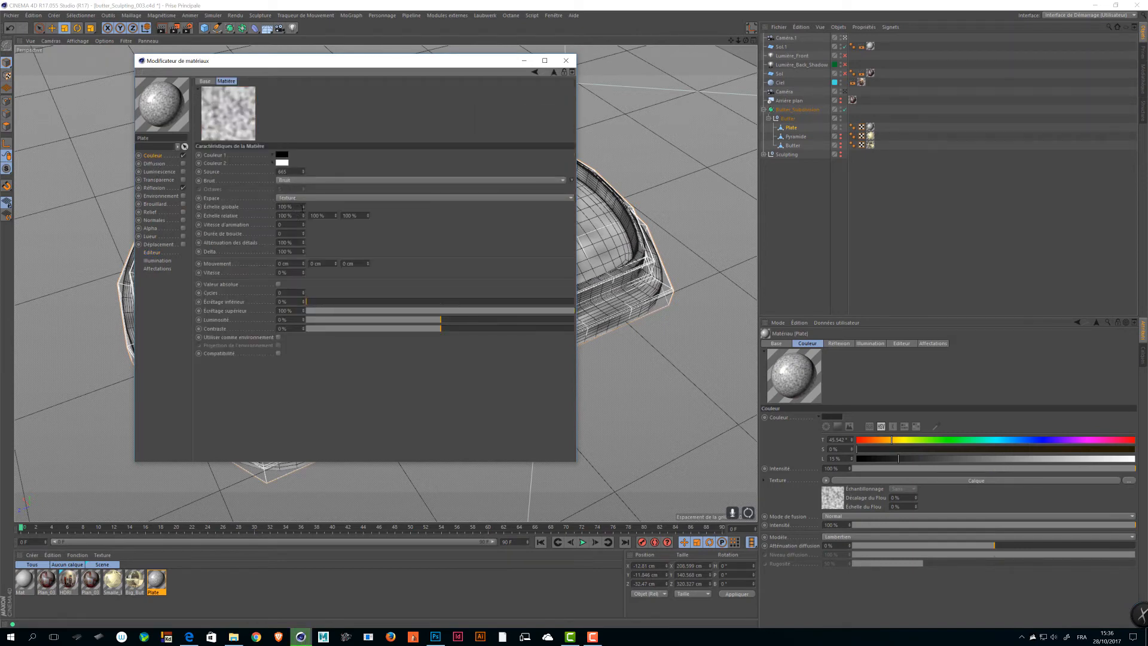
left_click_drag(279, 206, 264, 209)
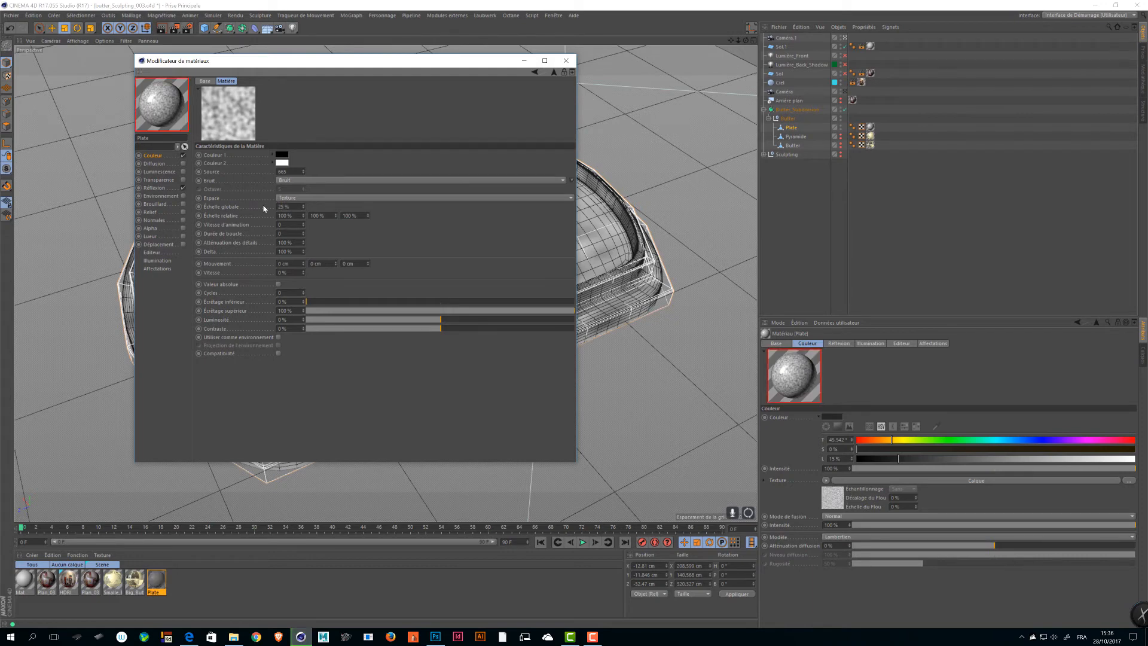
key("Tab")
type("25")
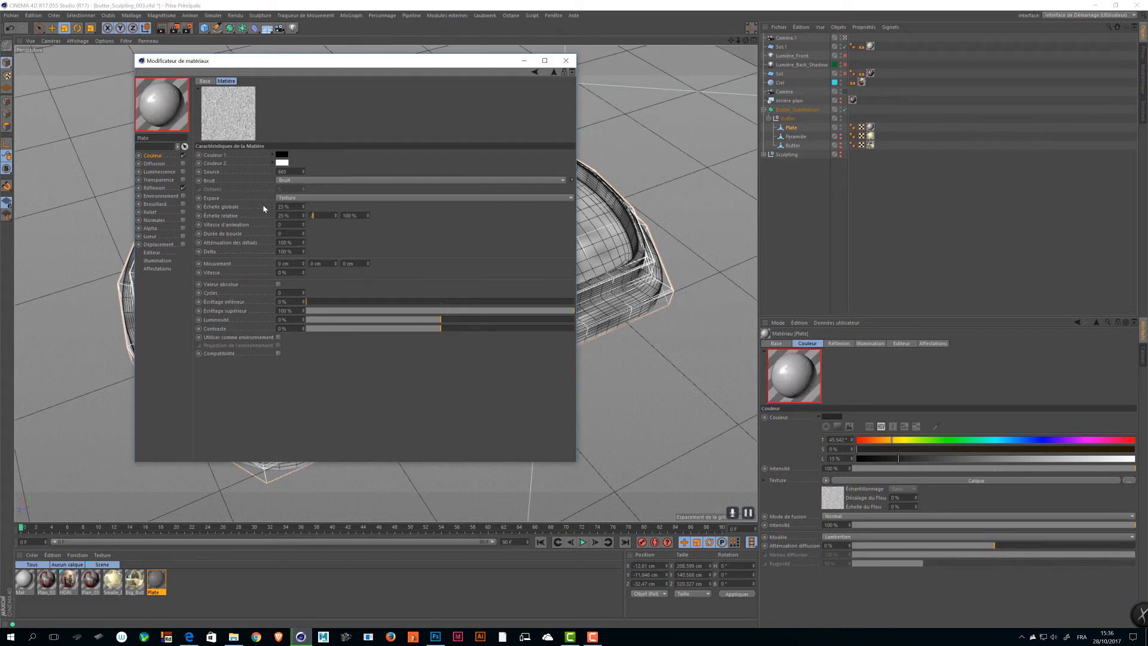
key("Tab")
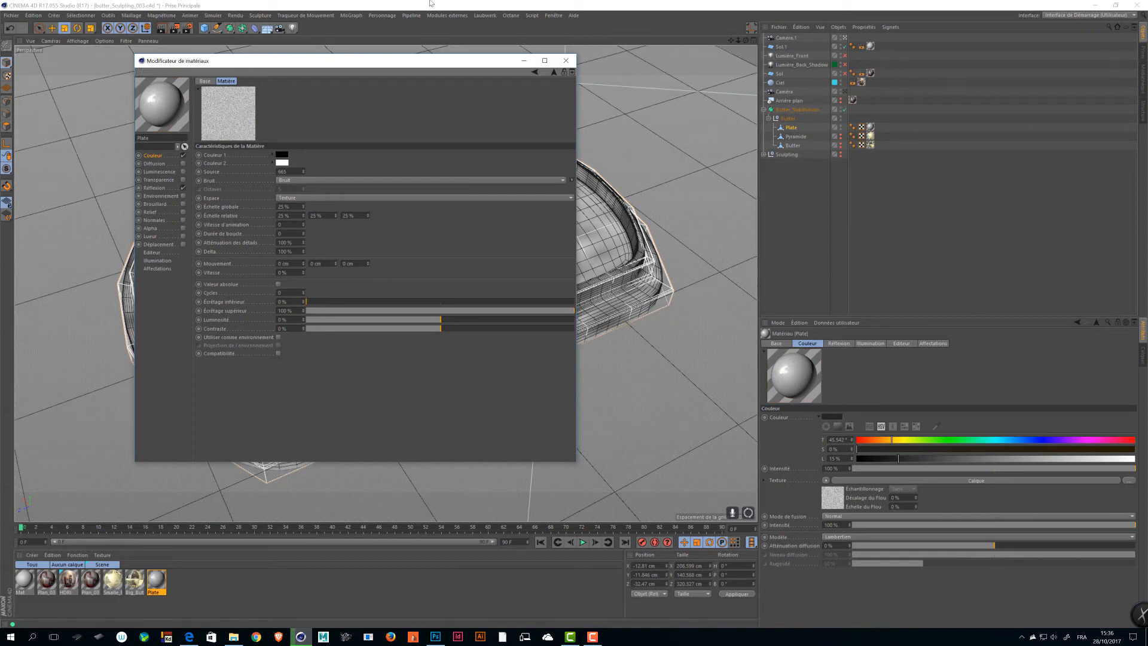
- Render the scene in the Visualiseur to check the finer noise on the dish
left_click(174, 28)
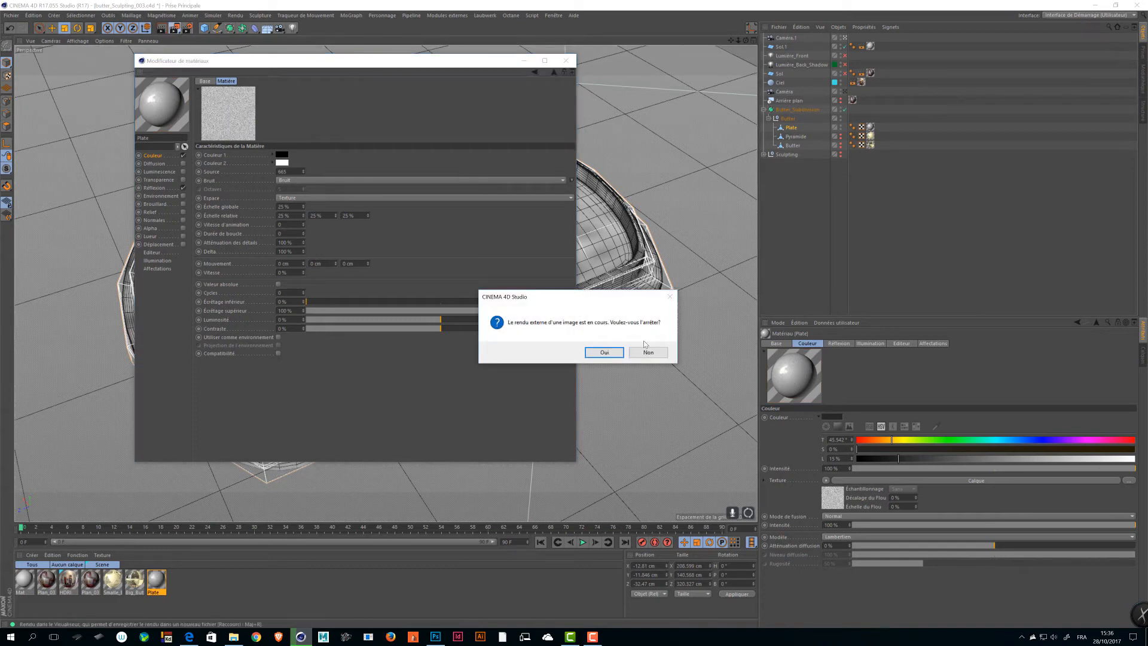
left_click(648, 352)
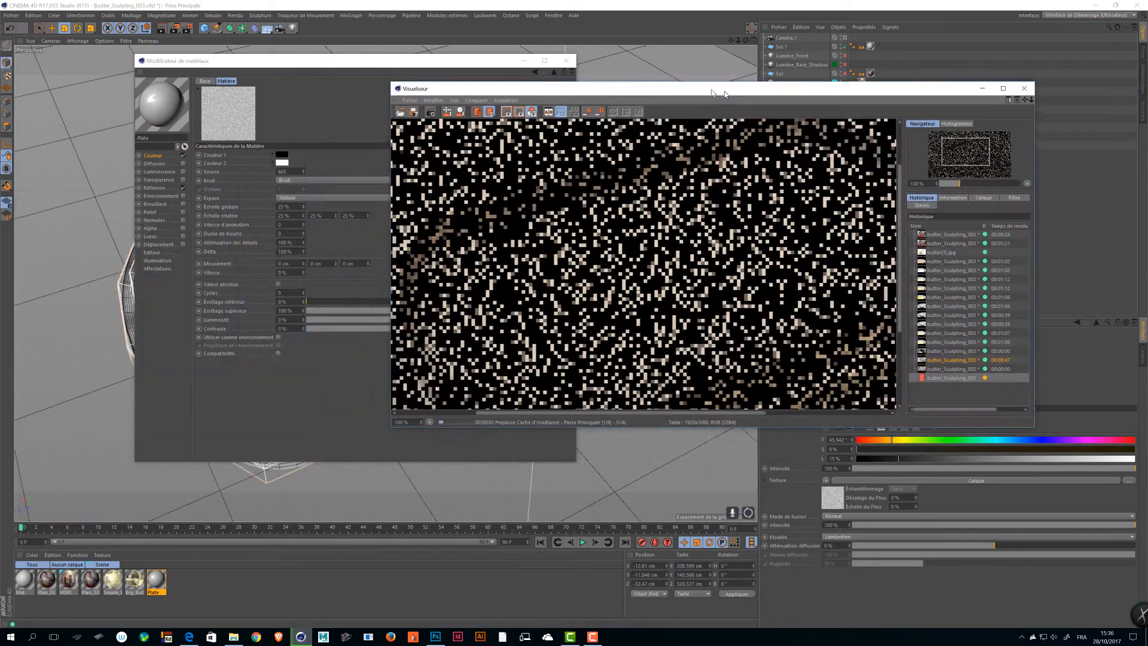
left_click_drag(725, 94, 559, 105)
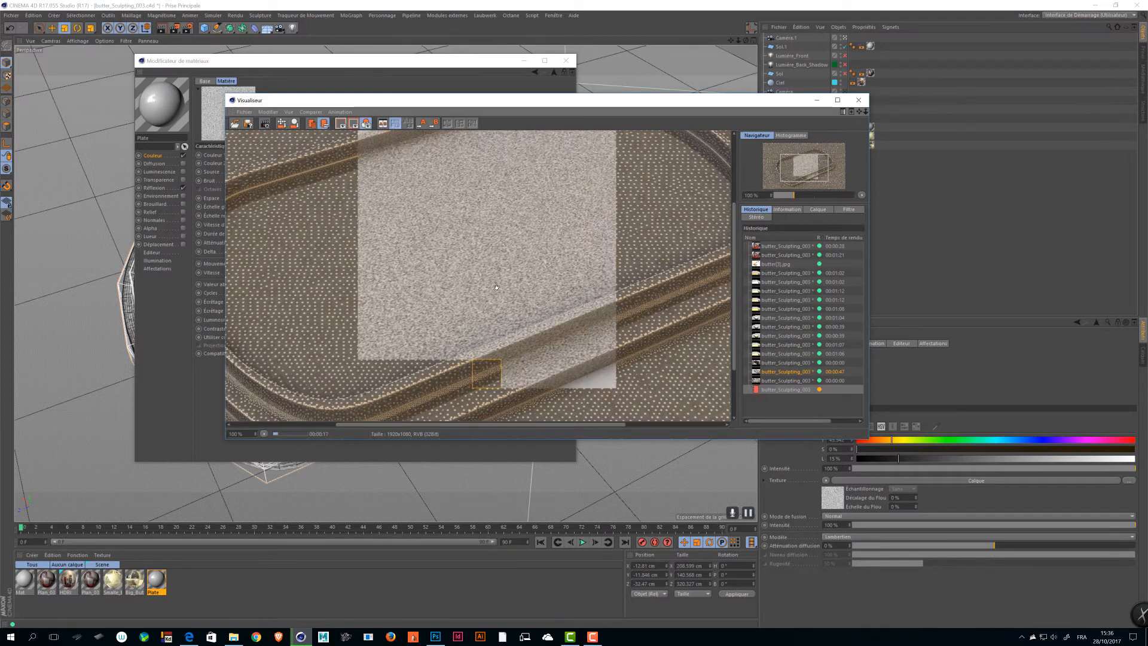
left_click_drag(503, 101, 700, 118)
- Set the noise's Échelle globale to 10 % and restart the render in the Visualiseur
left_click(291, 210)
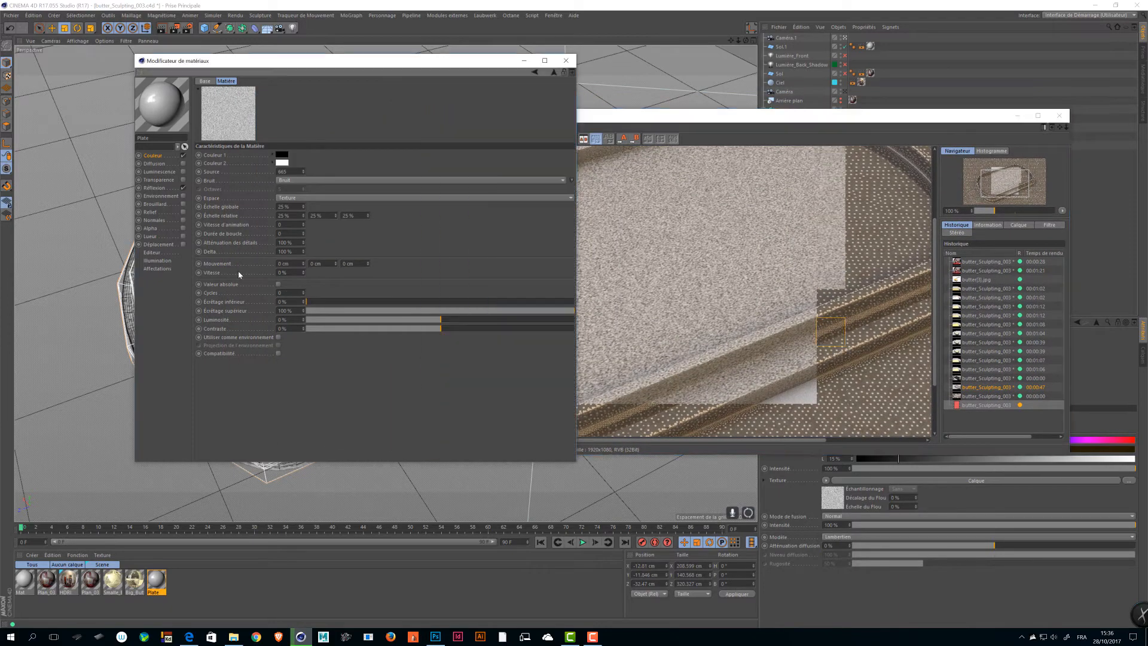
double_click(291, 208)
type("154")
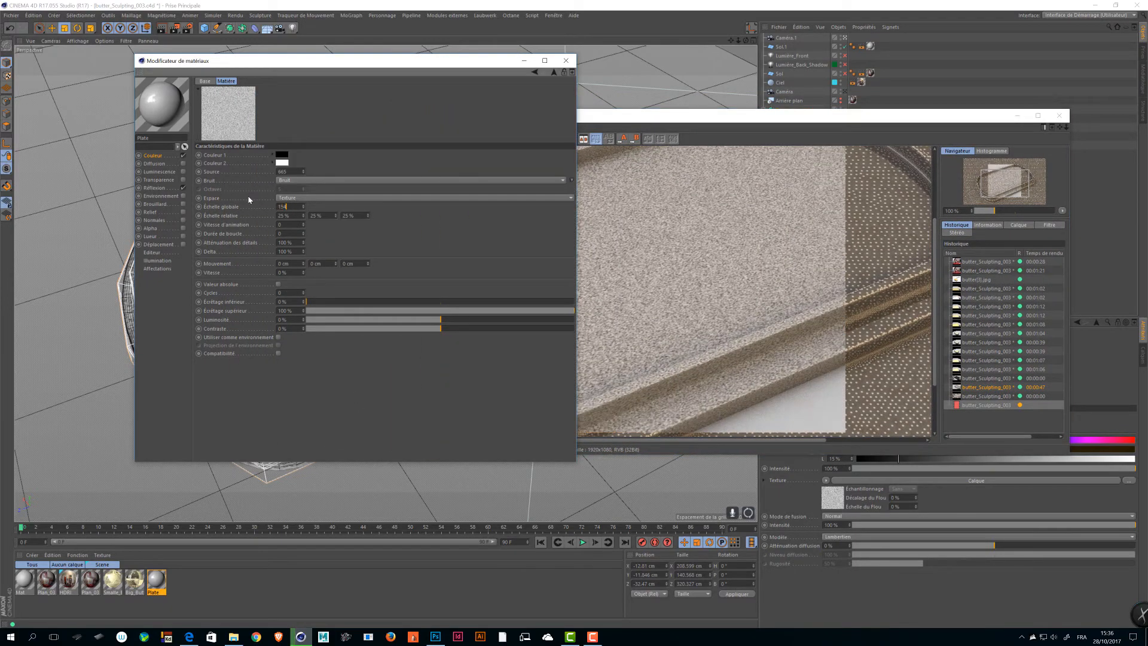
key("BackSpace")
key("BackSpace")
type("5")
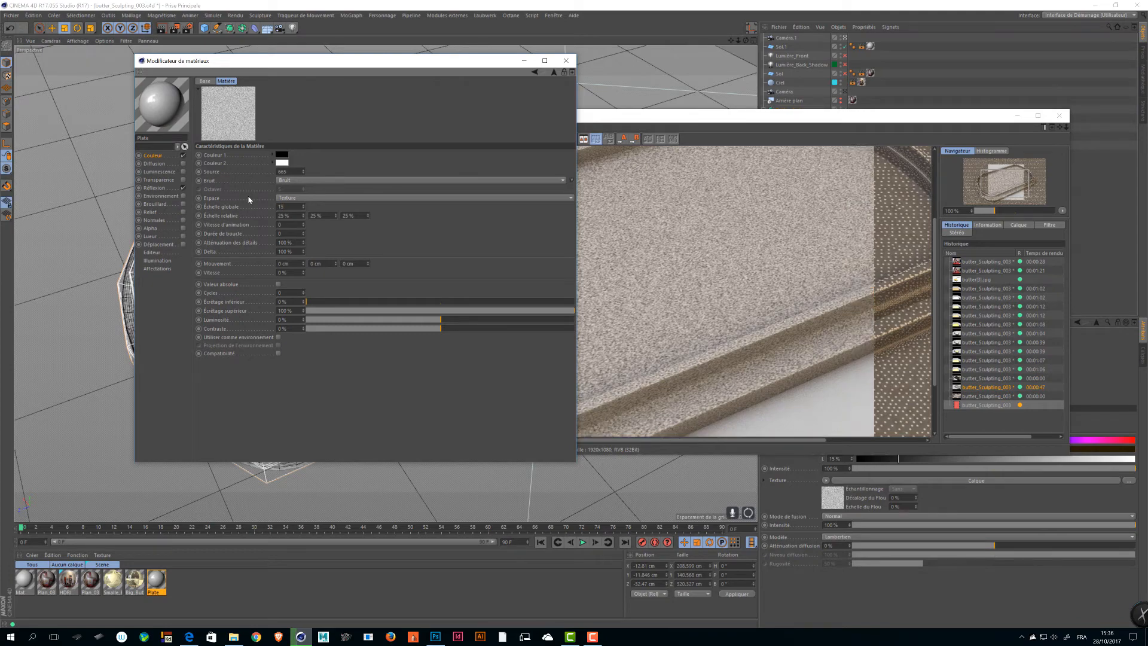
key("BackSpace")
type("0")
key("Return")
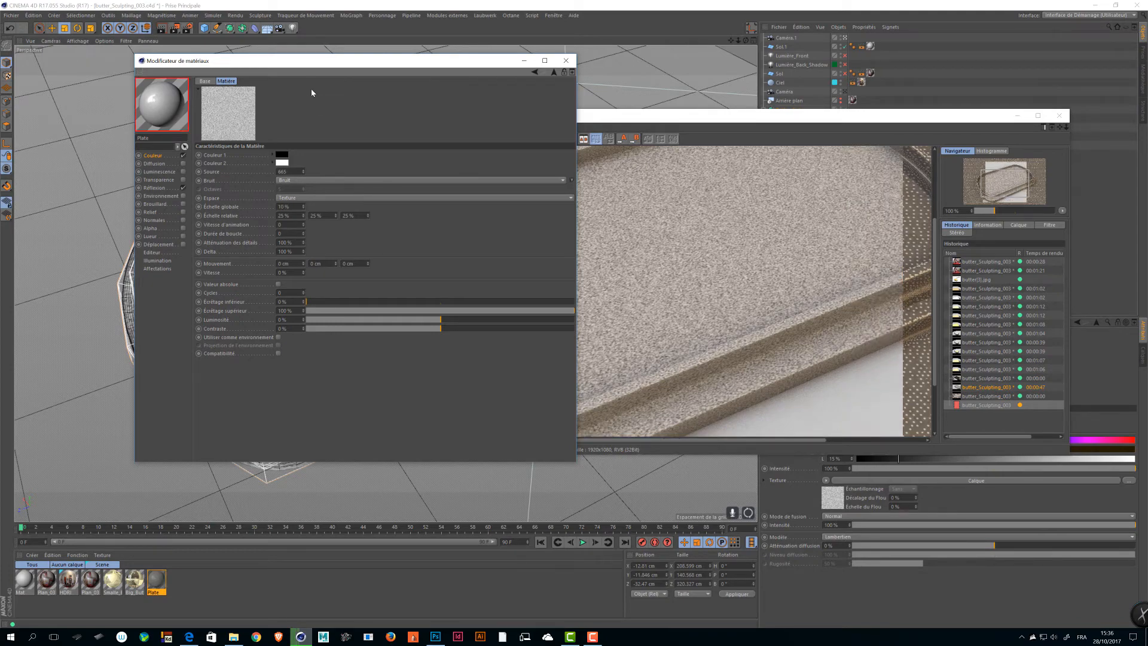
left_click(174, 29)
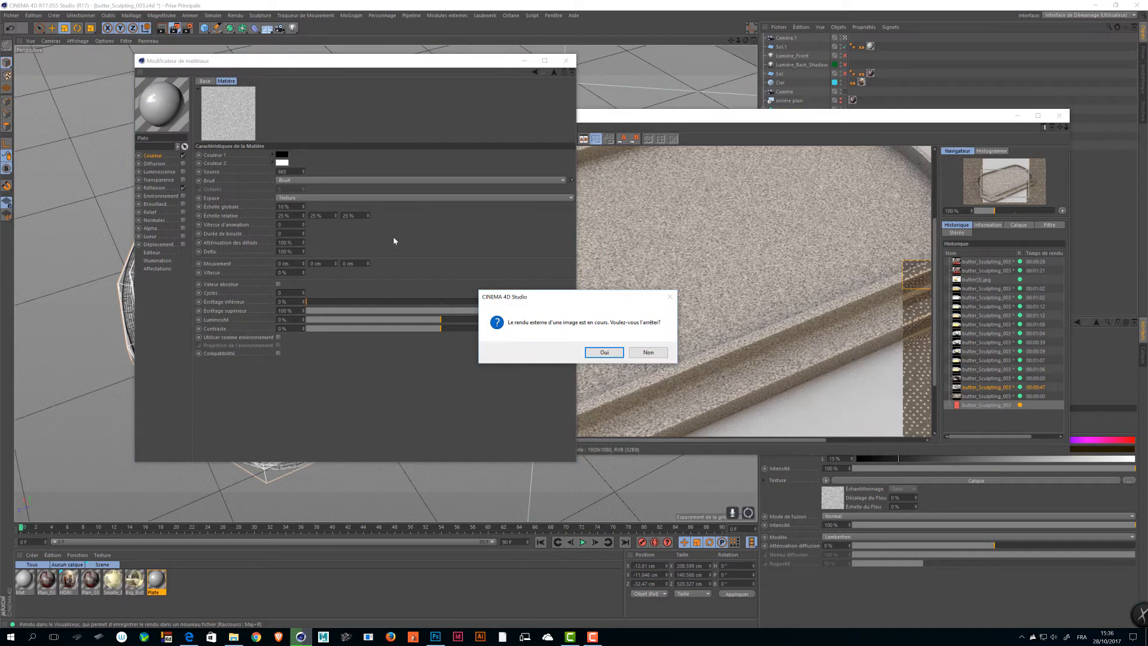
key("Return")
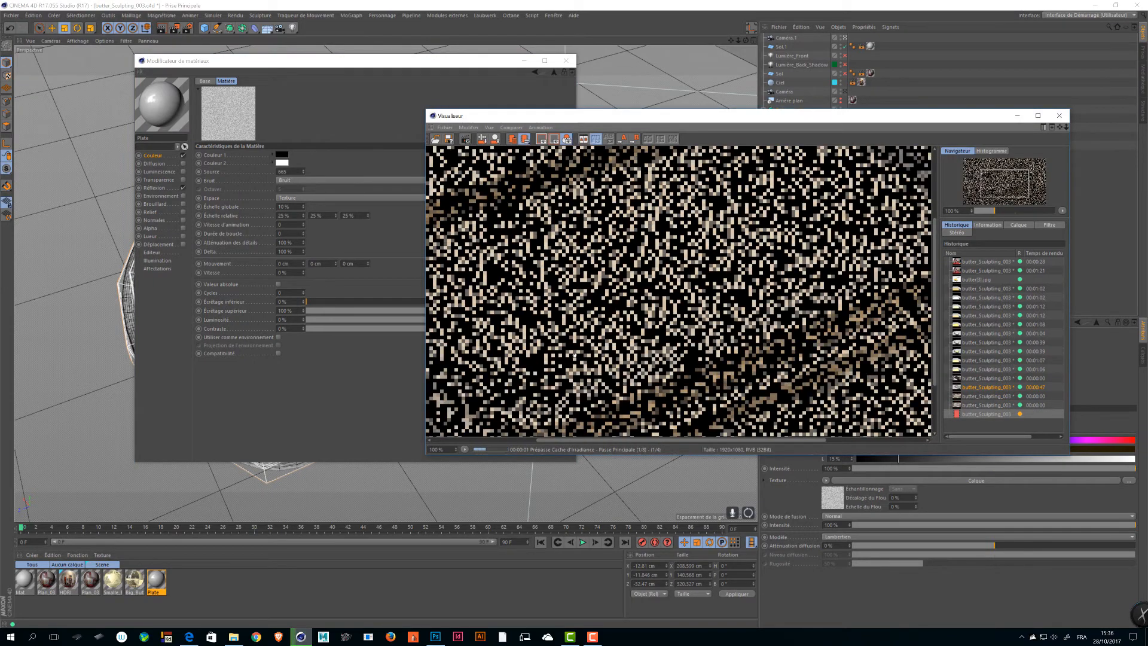
- Copy the channel of the Bruit layer in the Plate material's colour Calque shader
left_click(341, 402)
left_click(155, 163)
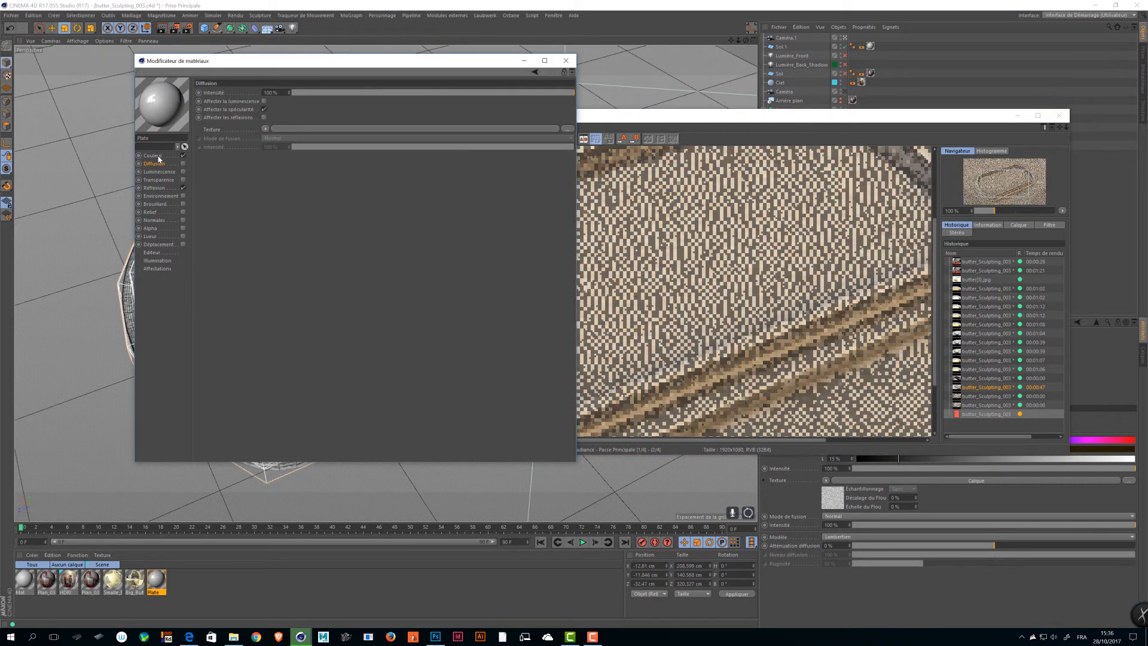
left_click(157, 157)
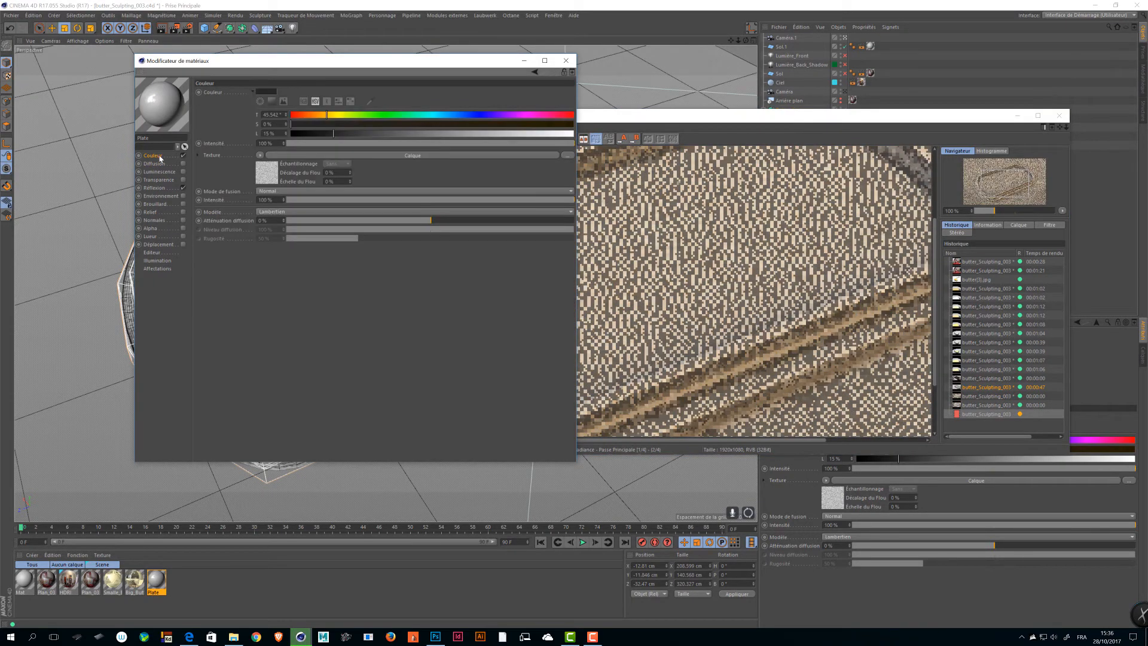
left_click(259, 170)
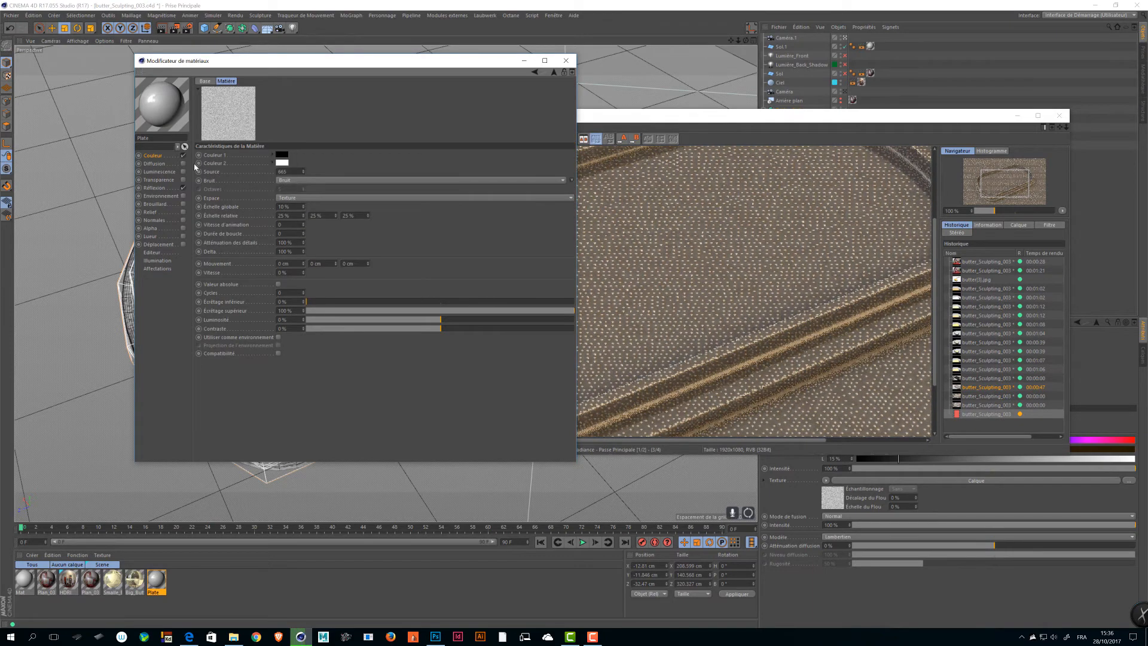
left_click(554, 72)
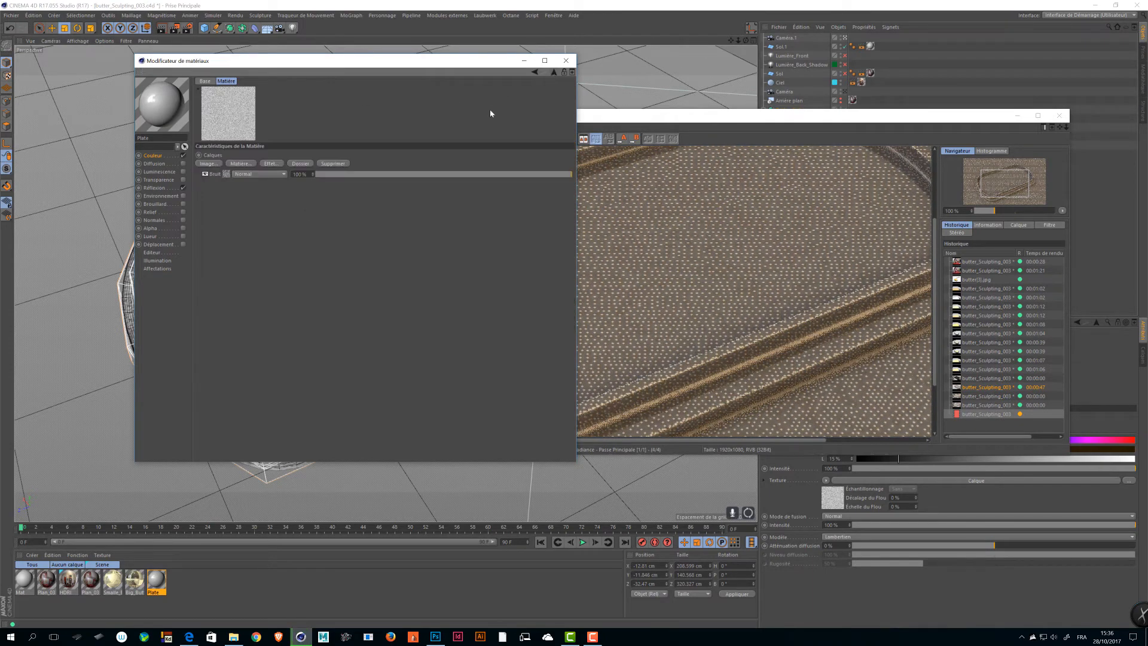
right_click(214, 174)
left_click(213, 175)
right_click(213, 176)
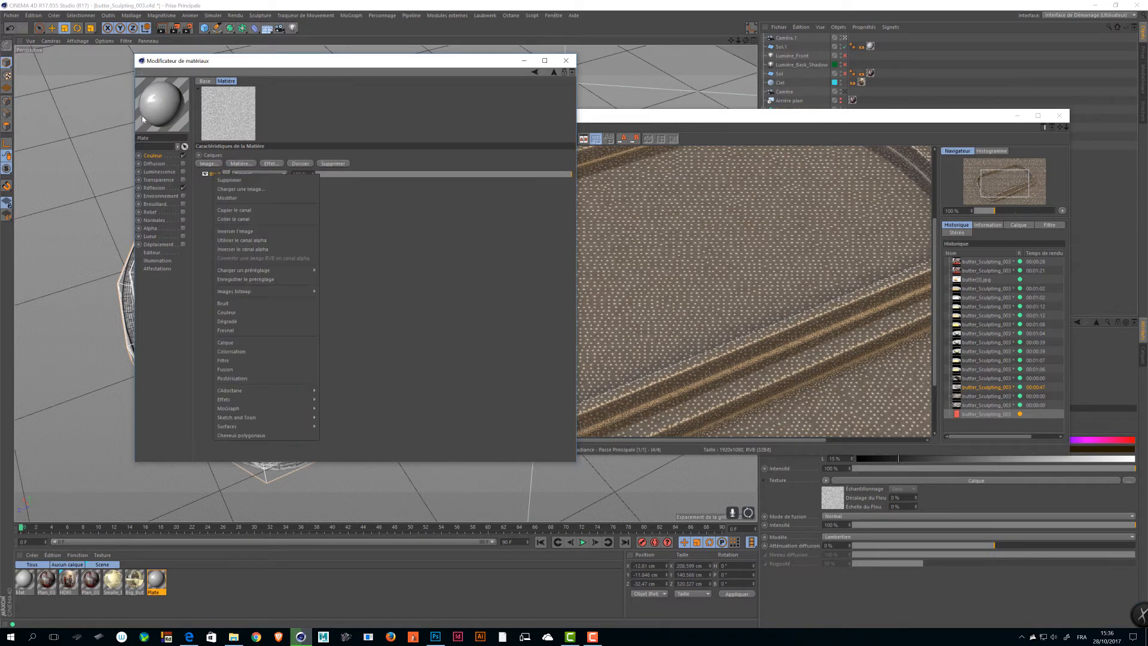
left_click(222, 212)
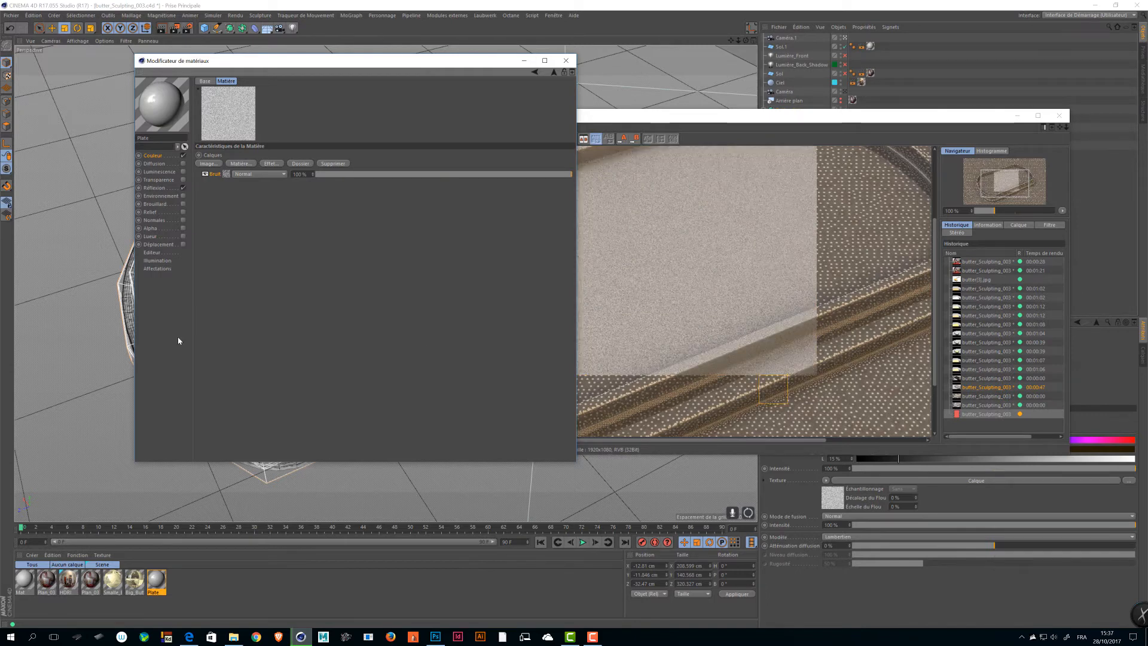
- Add a Couleur layer above the Bruit layer and darken it to a luminosity of 16 %
left_click(241, 165)
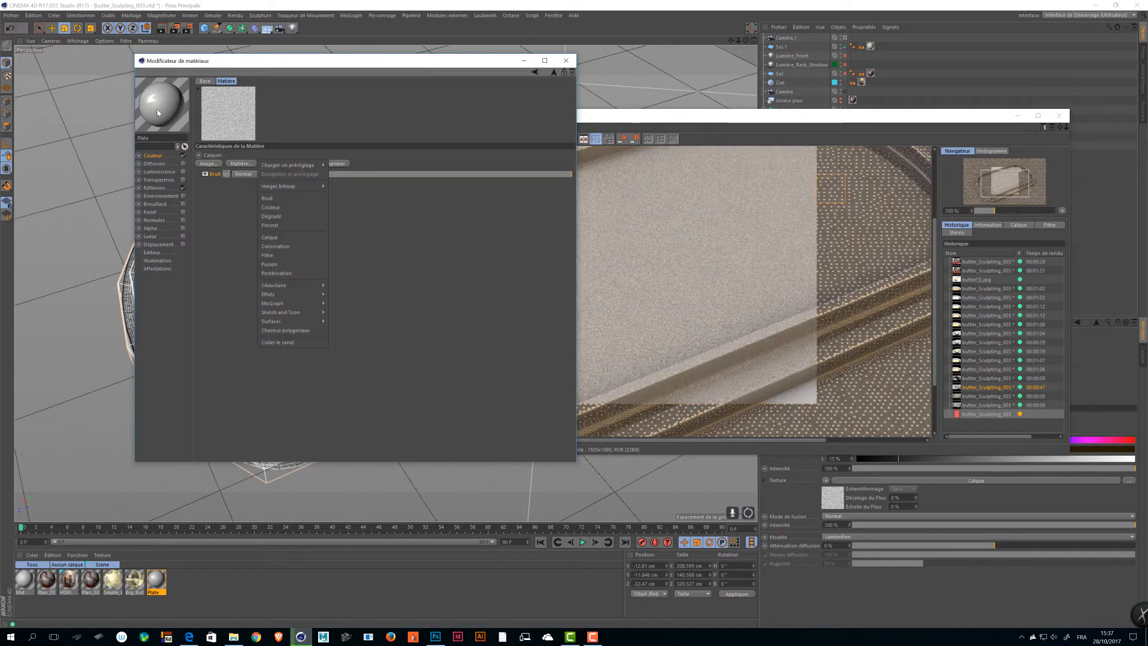
left_click(227, 195)
left_click(241, 165)
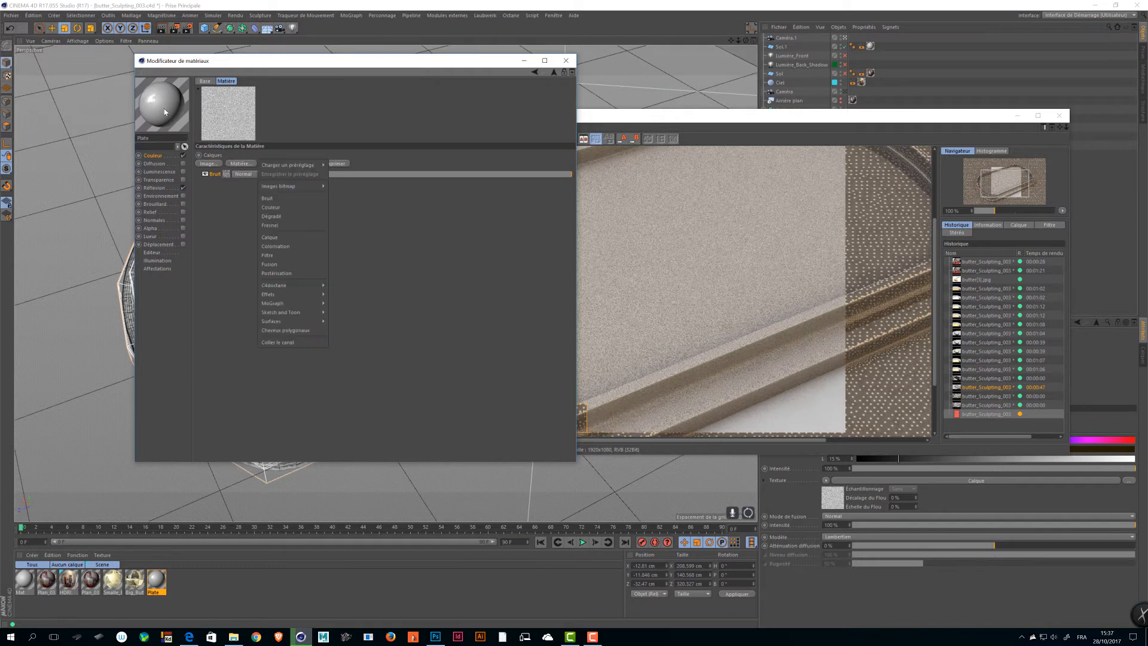
left_click(263, 197)
left_click(234, 174)
left_click_drag(274, 196, 314, 196)
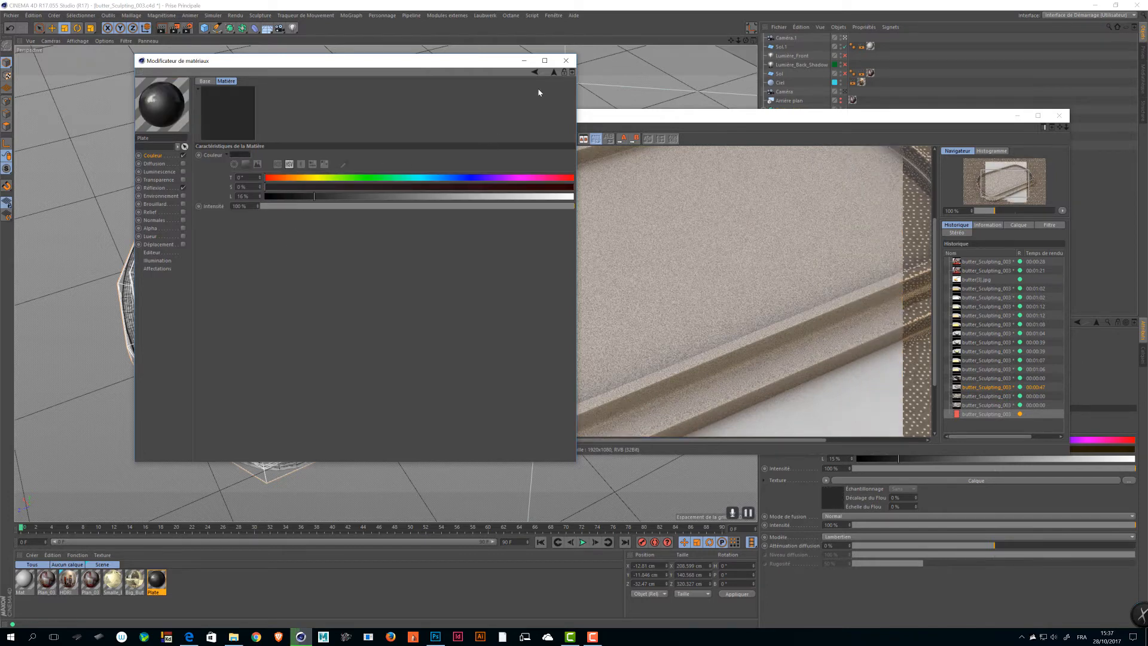
- Set the Couleur layer's blending mode to Produit over the Bruit layer and save the scene
left_click(535, 71)
left_click(274, 174)
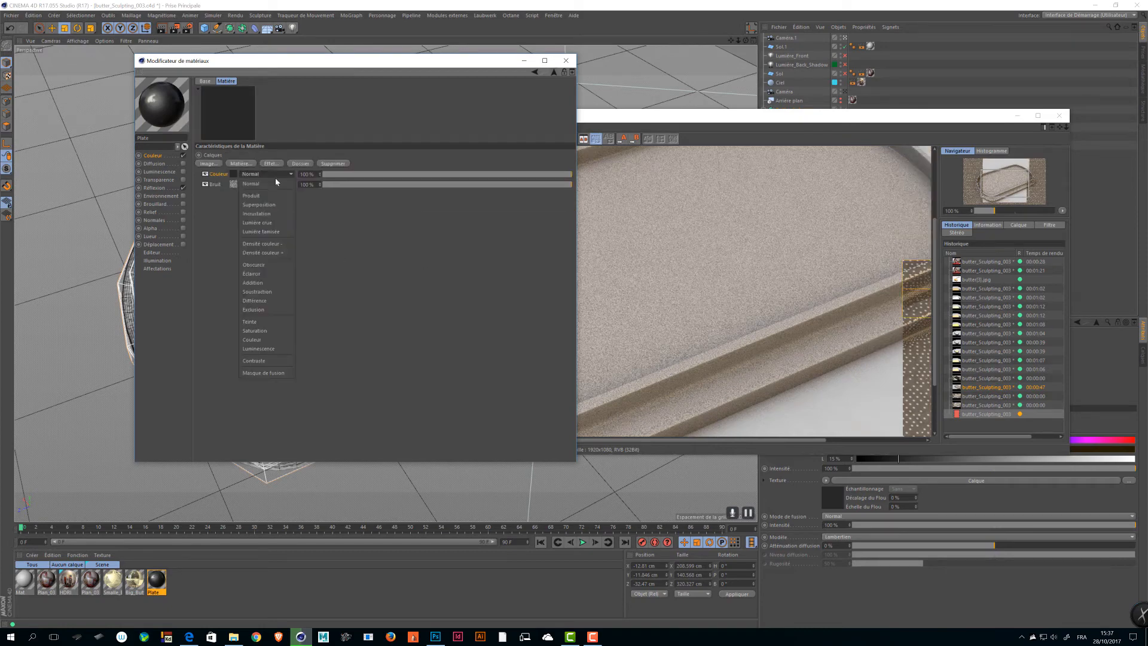
left_click(279, 196)
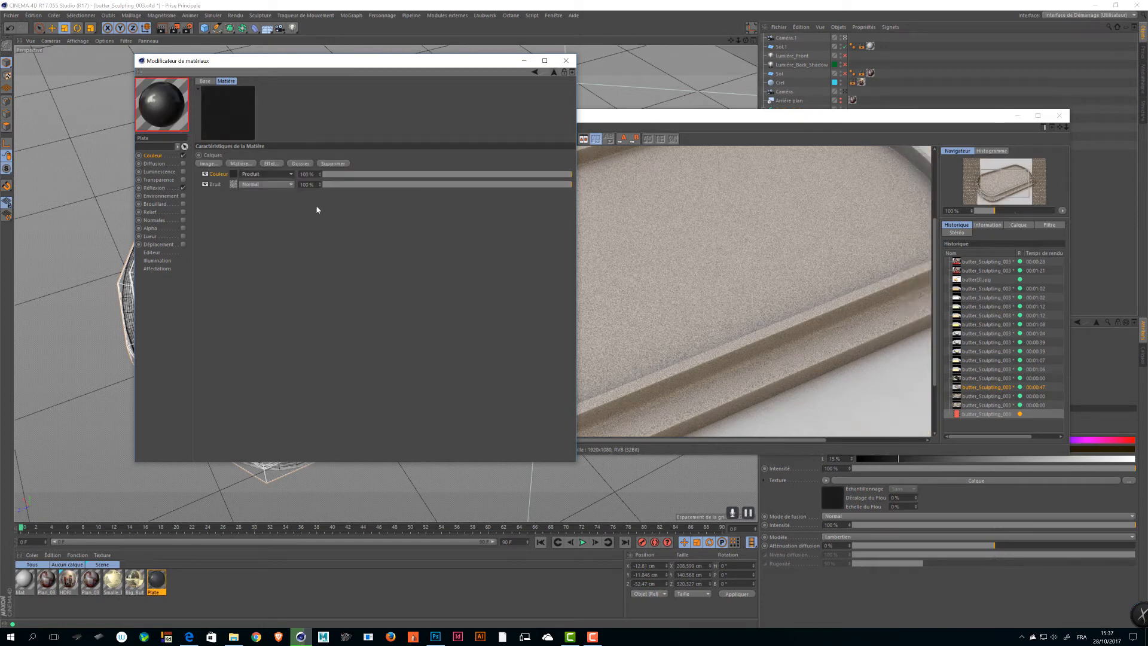
left_click_drag(333, 60, 449, 76)
key("ctrl+s")
- Preview the darkened Plate material with a render of the dish directly in the viewport
left_click(784, 233)
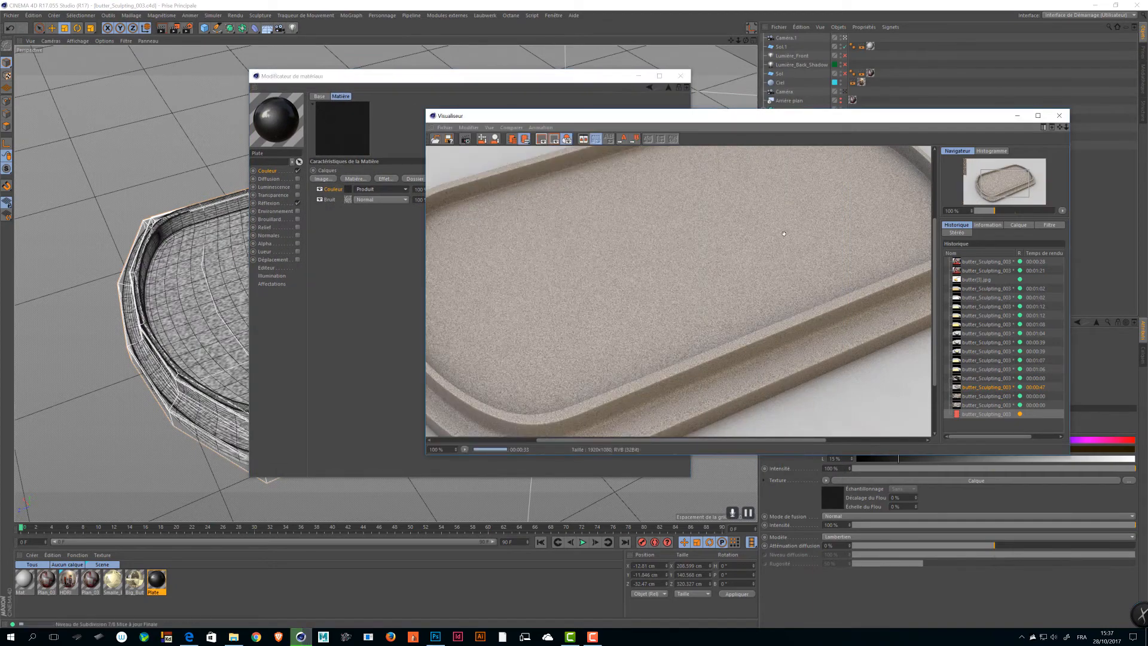
key("ctrl+r")
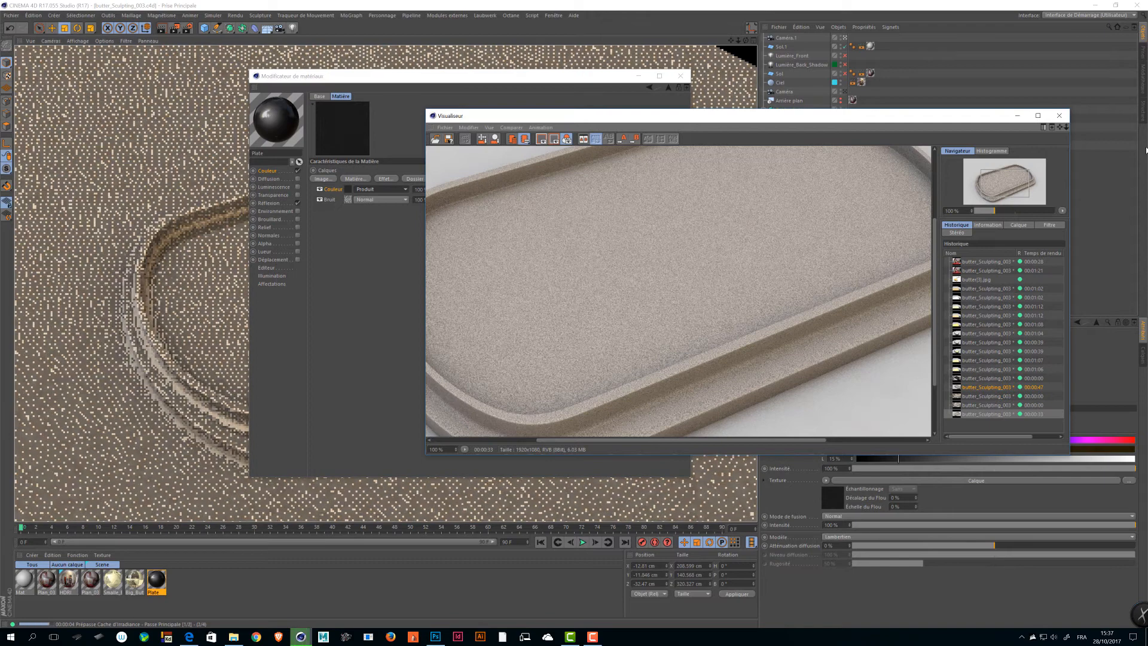
left_click(1090, 210)
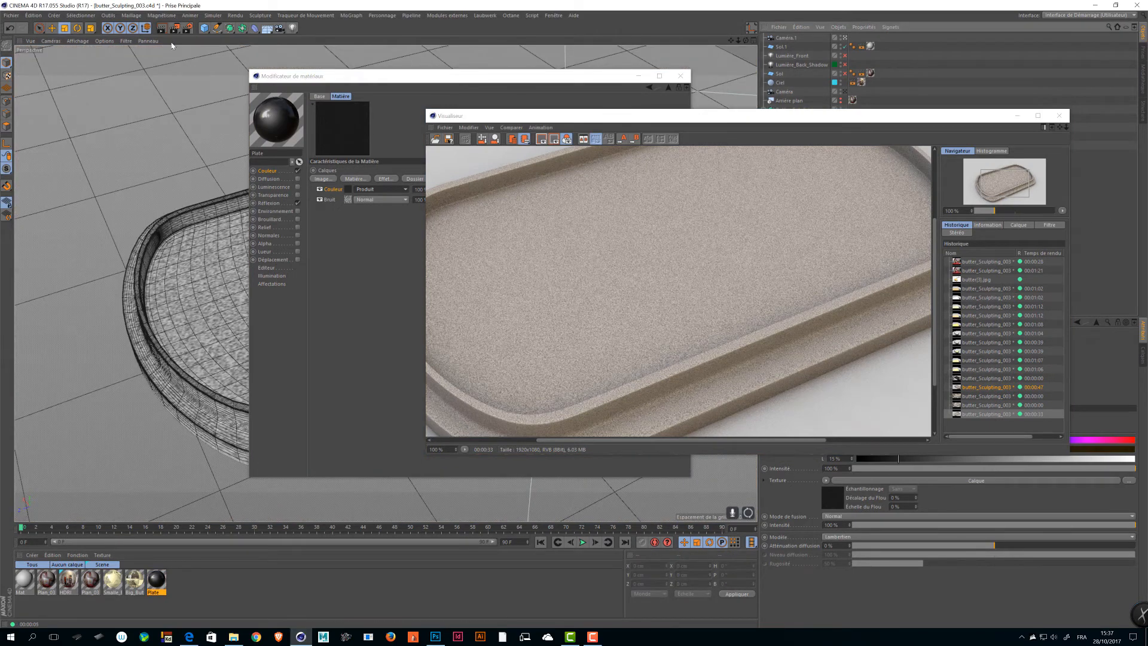
- Render the dish with the darkened Plate material in the Visualiseur
key("shift+r")
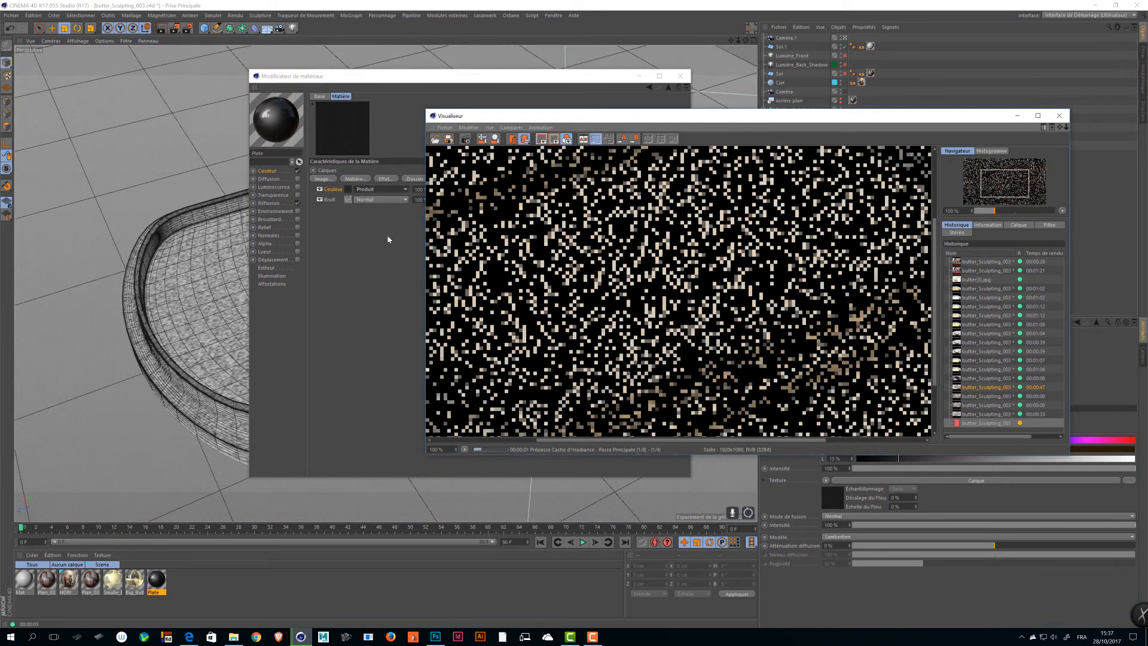
left_click_drag(426, 76, 265, 54)
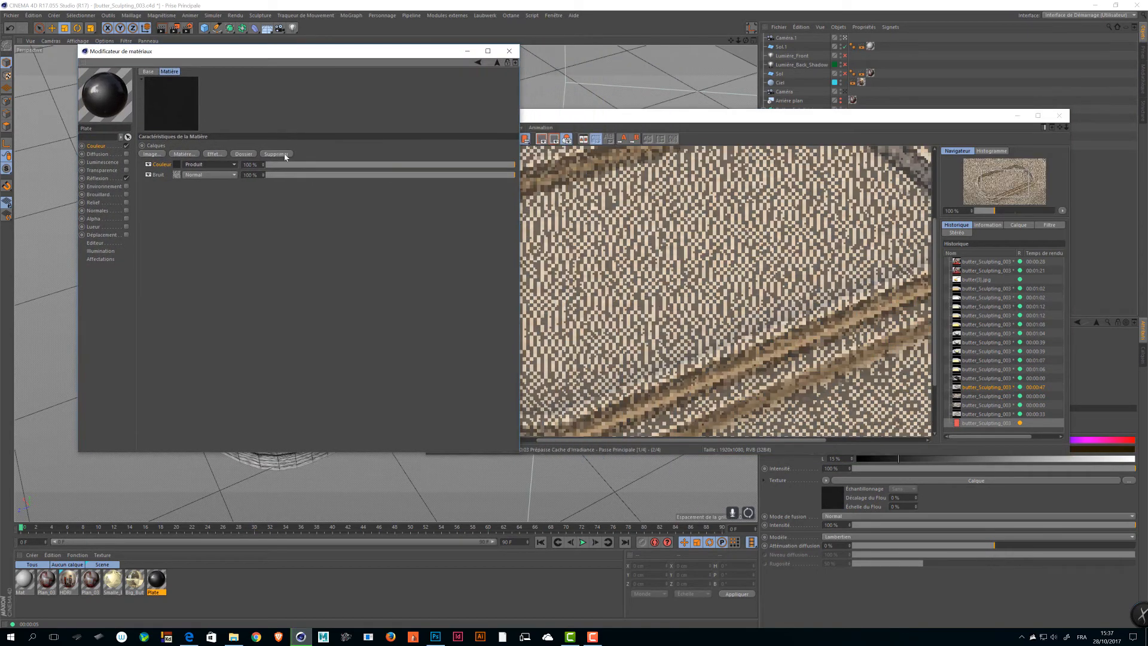
left_click(195, 154)
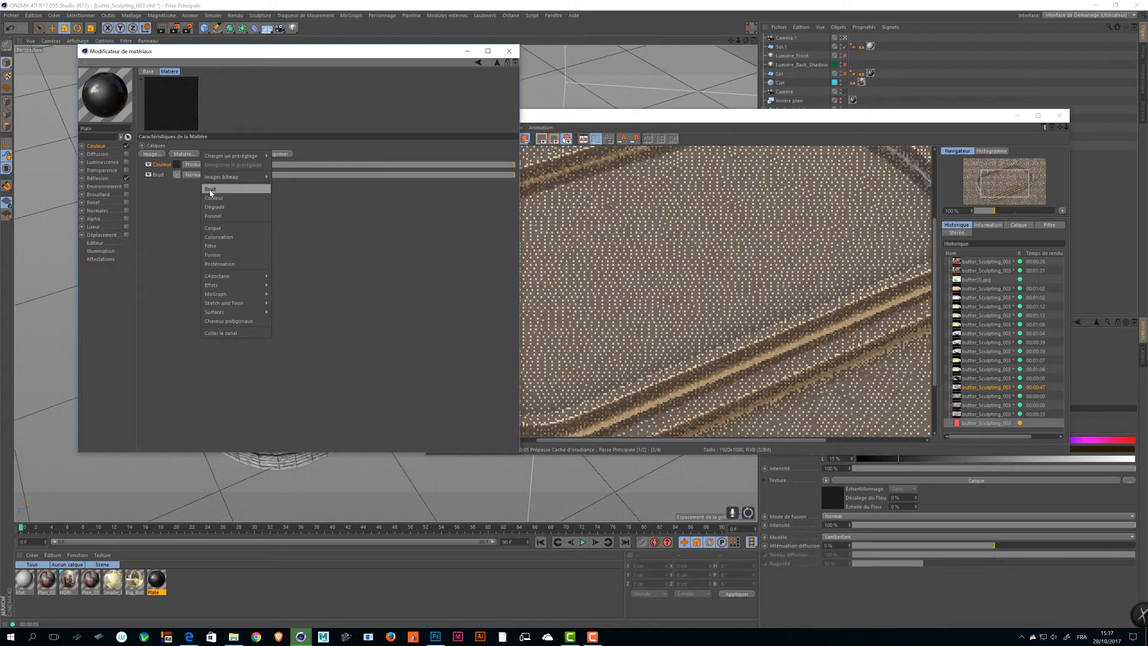
left_click(174, 196)
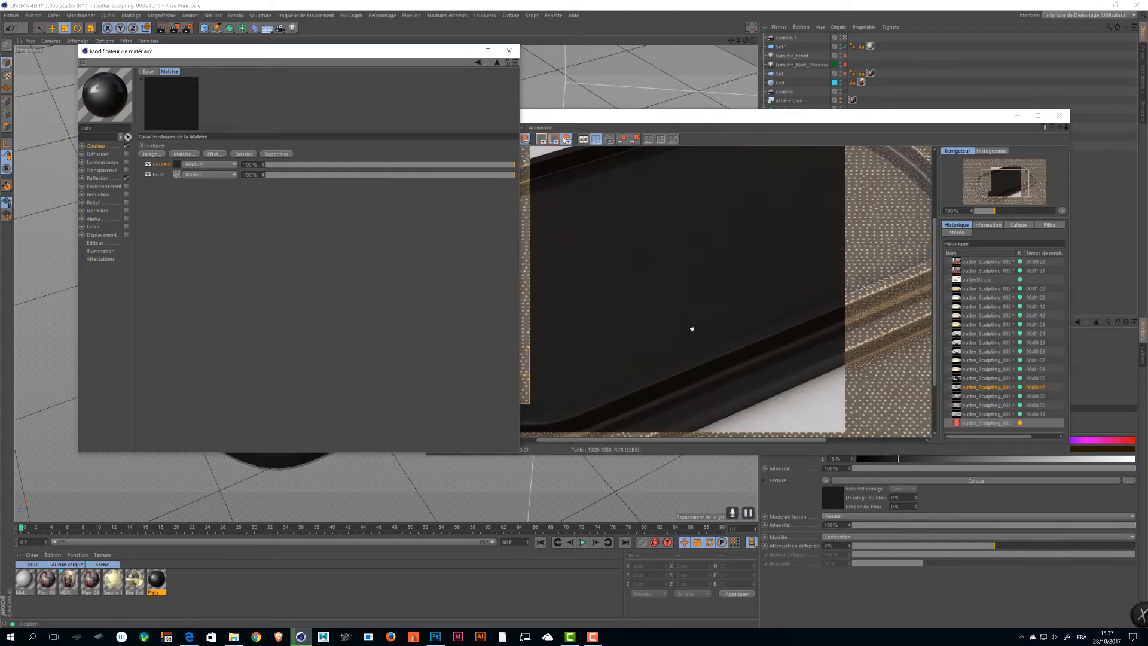
- Enable the Déplacement channel of the Plate material with the colour Calque's Bruit layer copied in as its texture
right_click(155, 175)
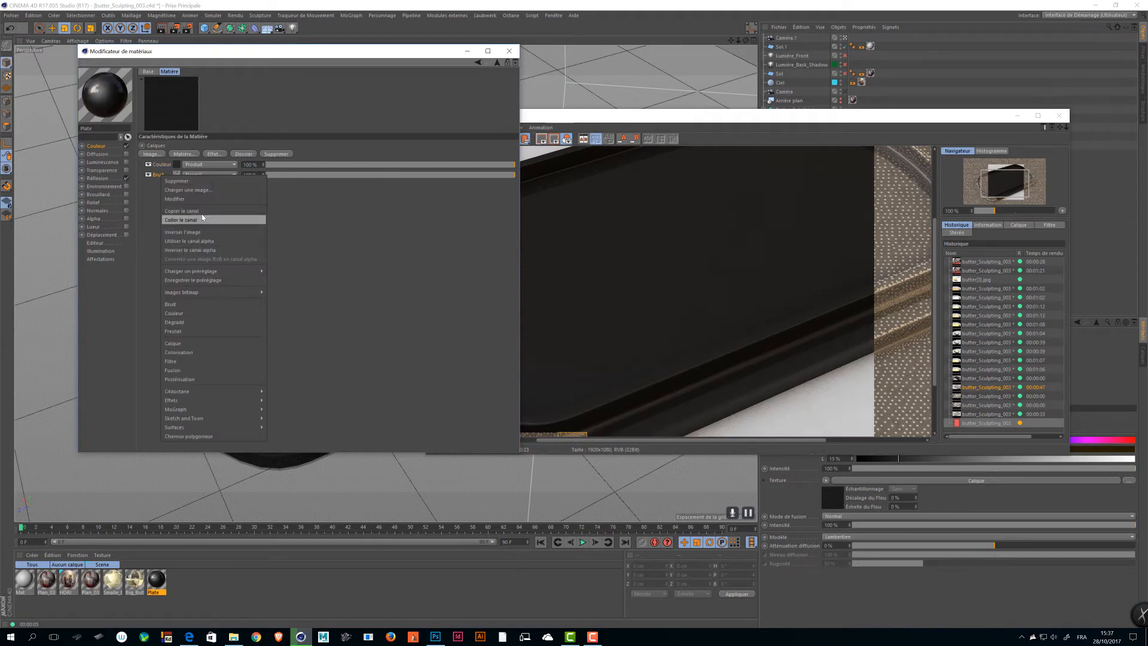
left_click(186, 211)
left_click(101, 235)
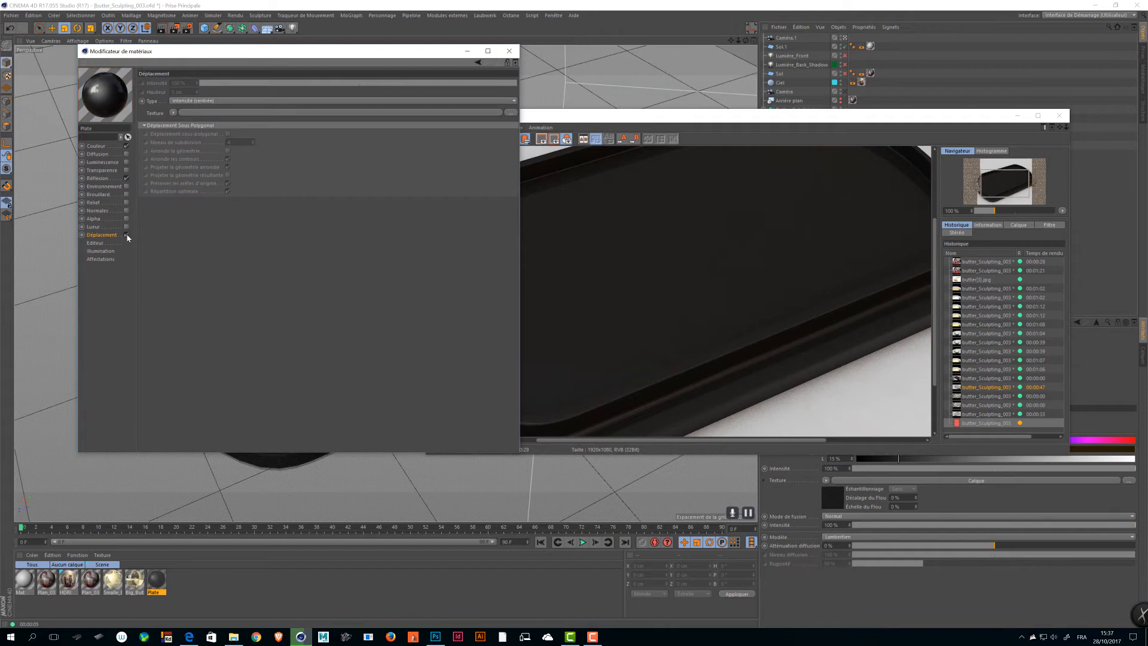
left_click(173, 112)
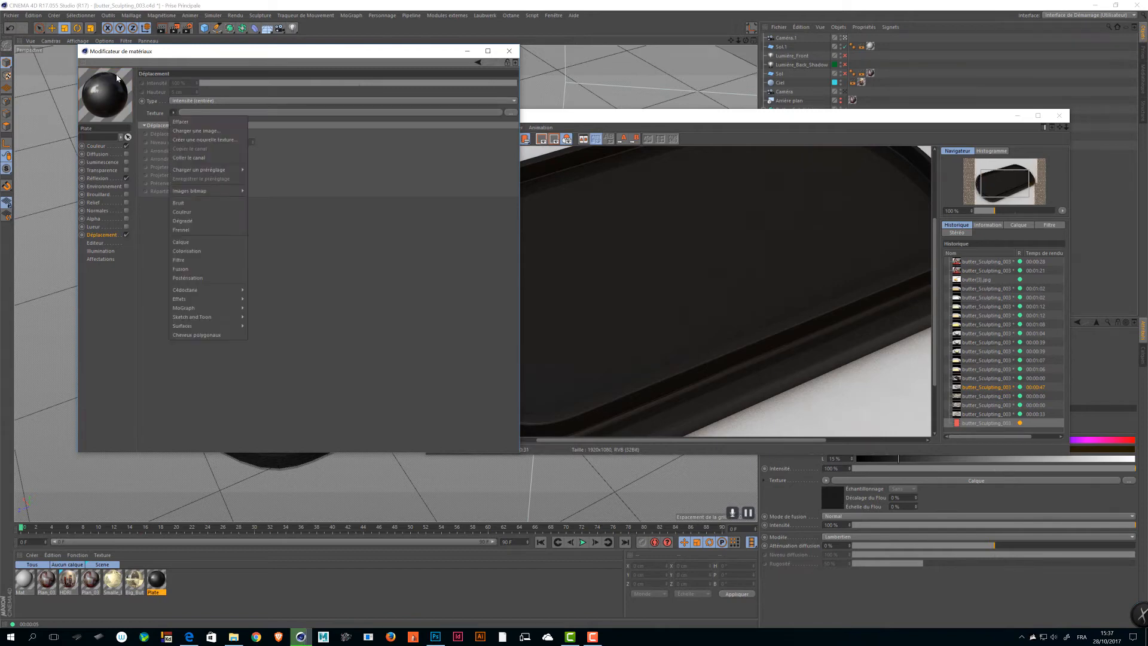
left_click(187, 156)
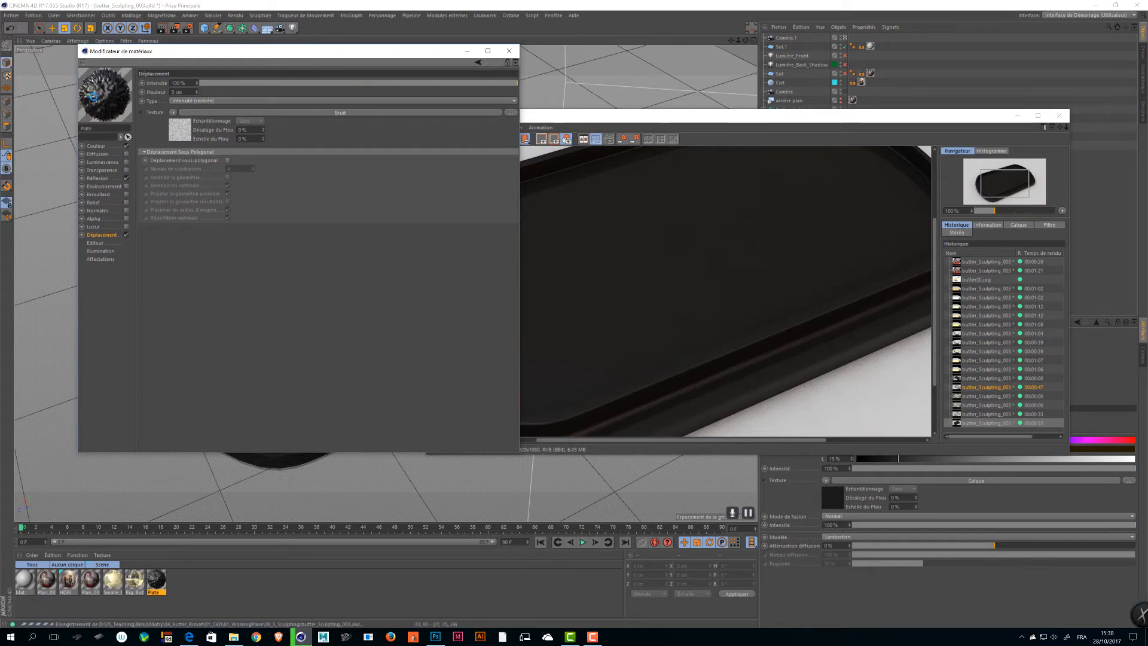
- Render the dish with its new displacement in the Visualiseur and examine the surface
left_click_drag(570, 119, 583, 121)
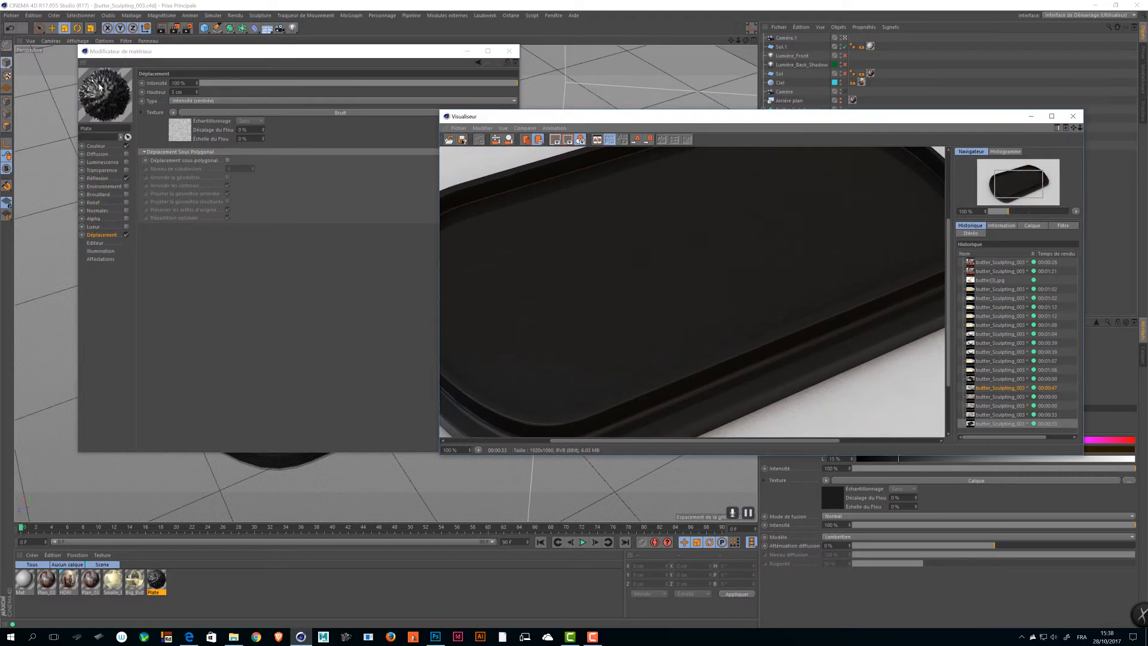
left_click_drag(226, 53, 178, 64)
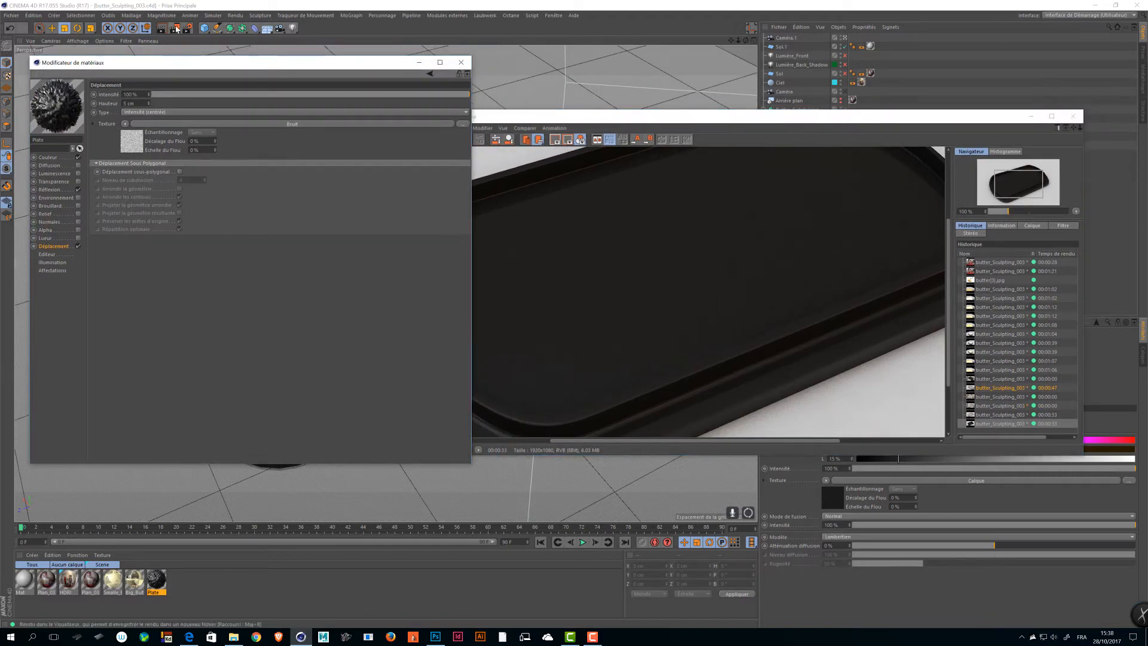
left_click(175, 28)
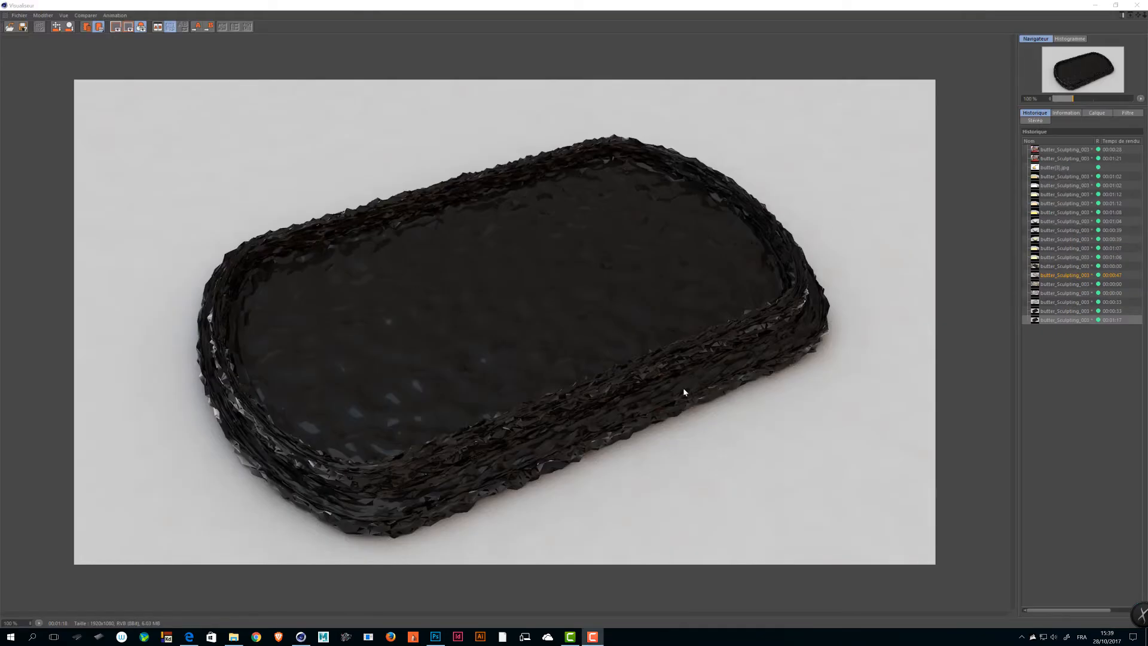
left_click(1099, 6)
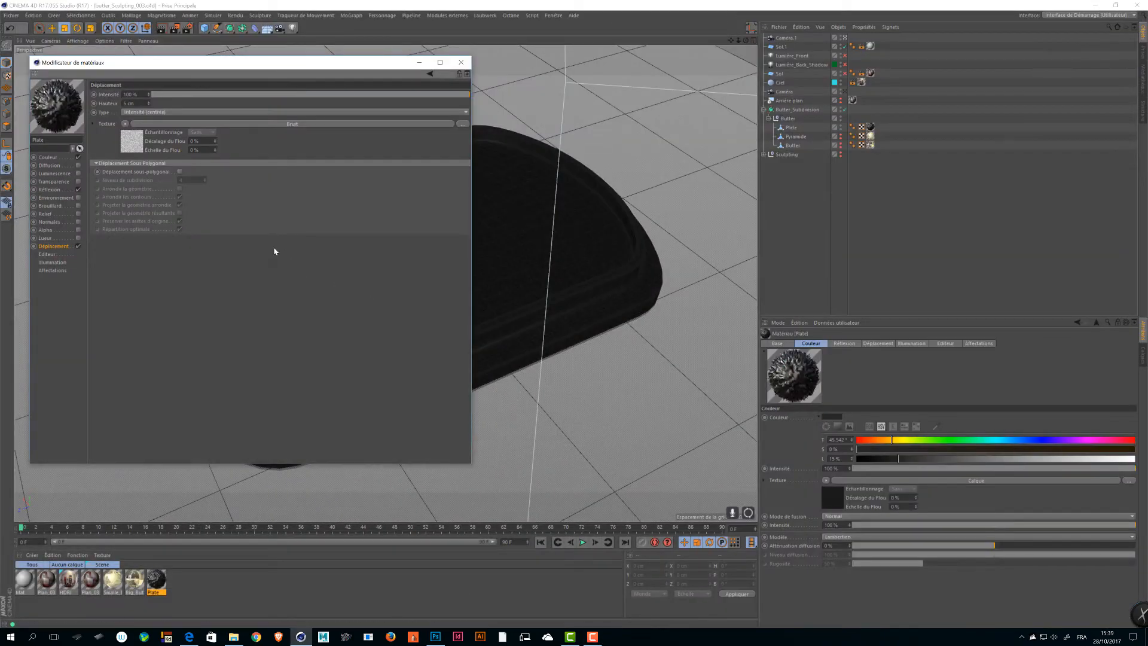
- Set the Plate displacement height to 0.1 cm and its intensity to 10 %
left_click_drag(136, 104, 78, 67)
type("0.1")
key("Return")
left_click_drag(142, 95, 84, 61)
type("25")
key("Return")
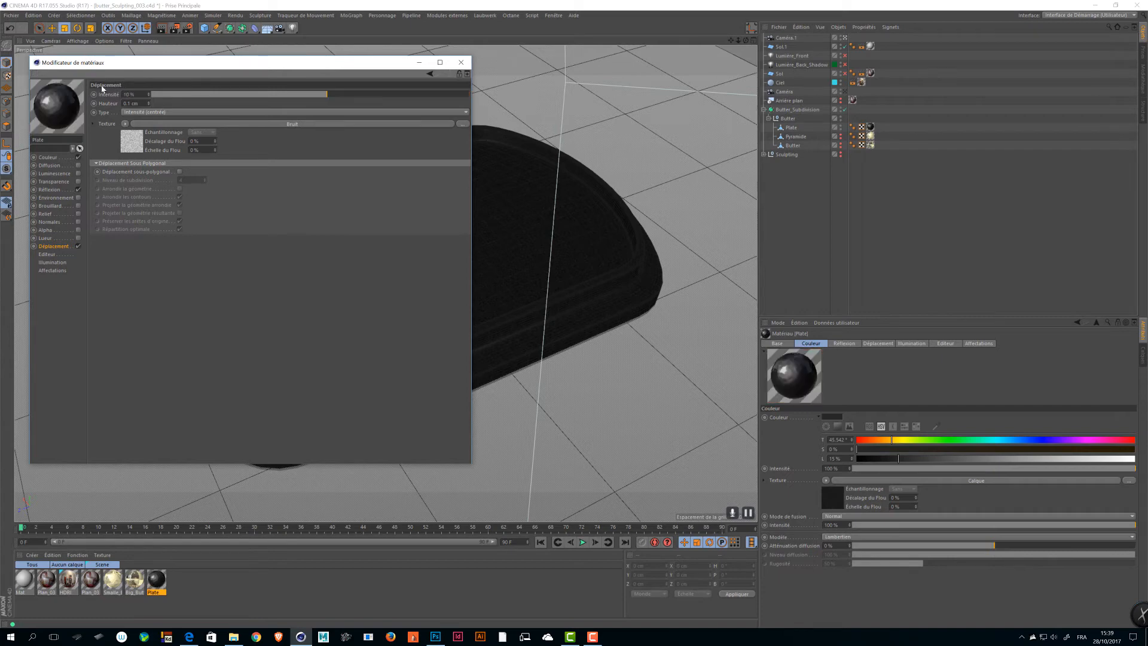
- Enable sub-polygonal displacement in the Plate material and move the material editor clear of the dish
left_click(180, 172)
left_click_drag(406, 62, 377, 339)
left_click(788, 228)
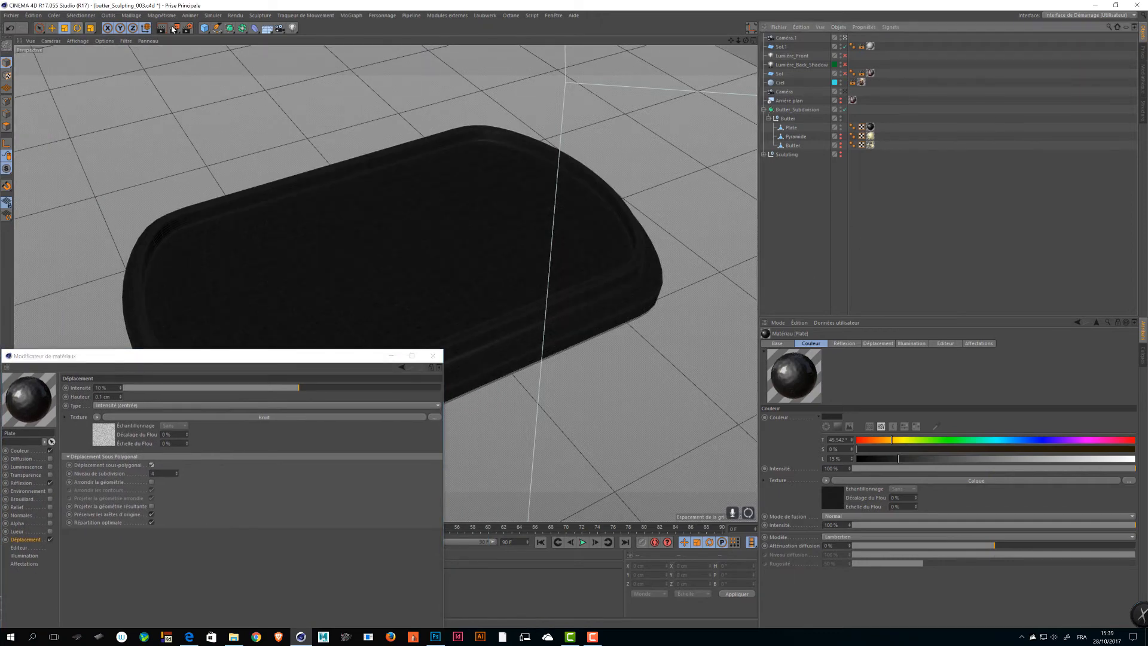
- Add a Déplaceur deformer as a child of the Plate object and enable its Emulation option
left_click(255, 28)
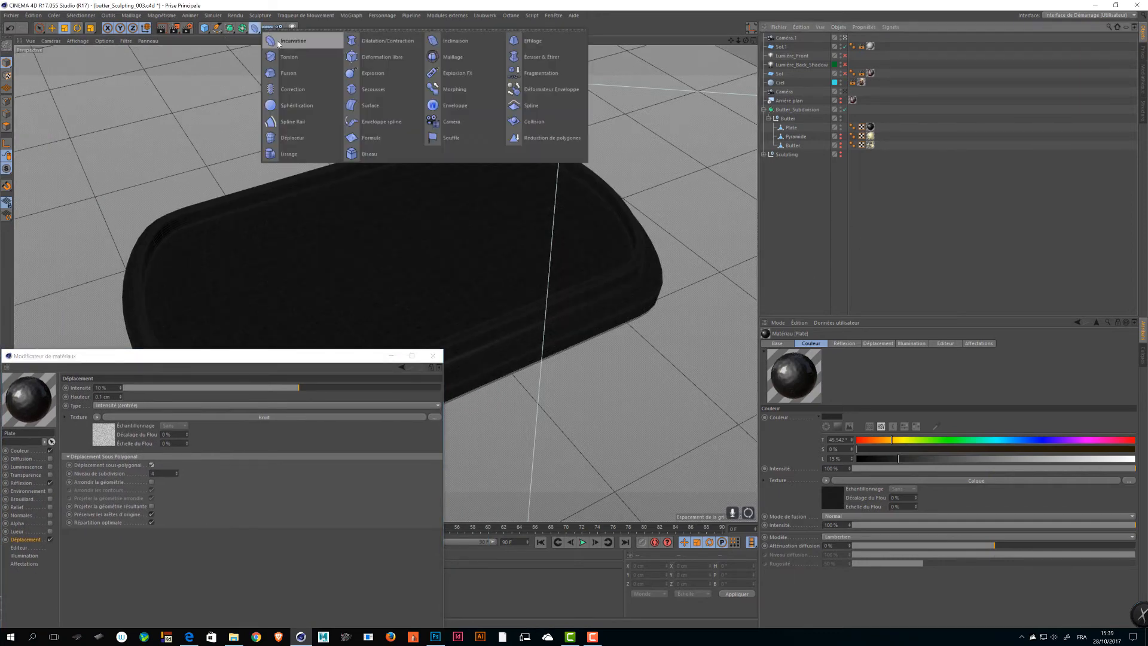
left_click(304, 136)
left_click_drag(786, 39, 792, 137)
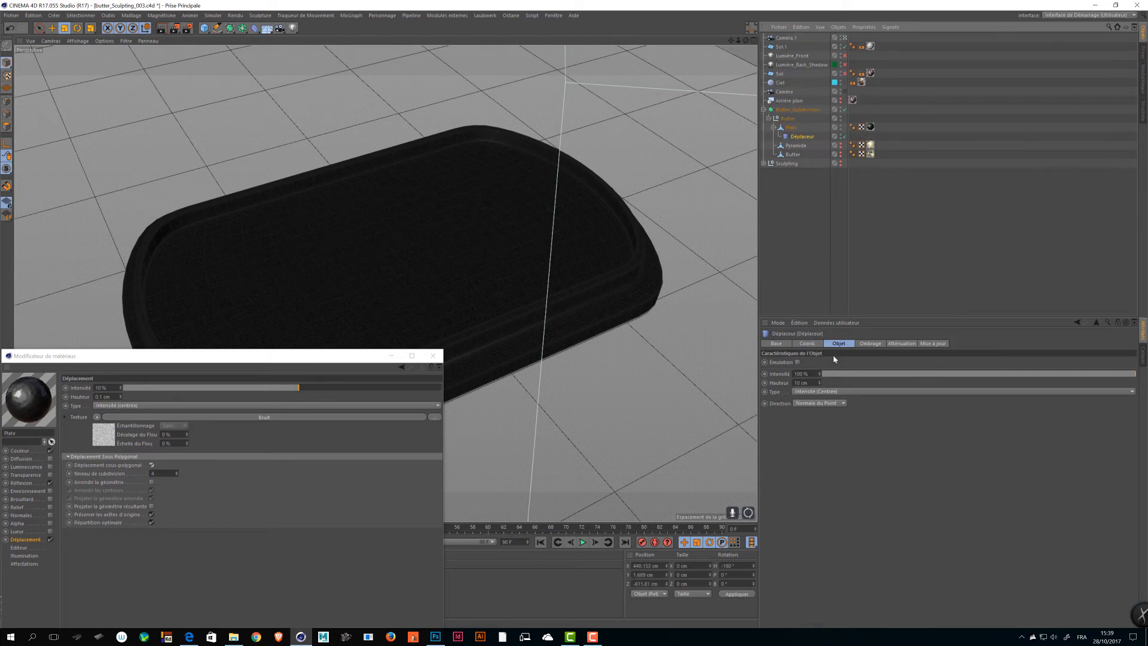
left_click(797, 361)
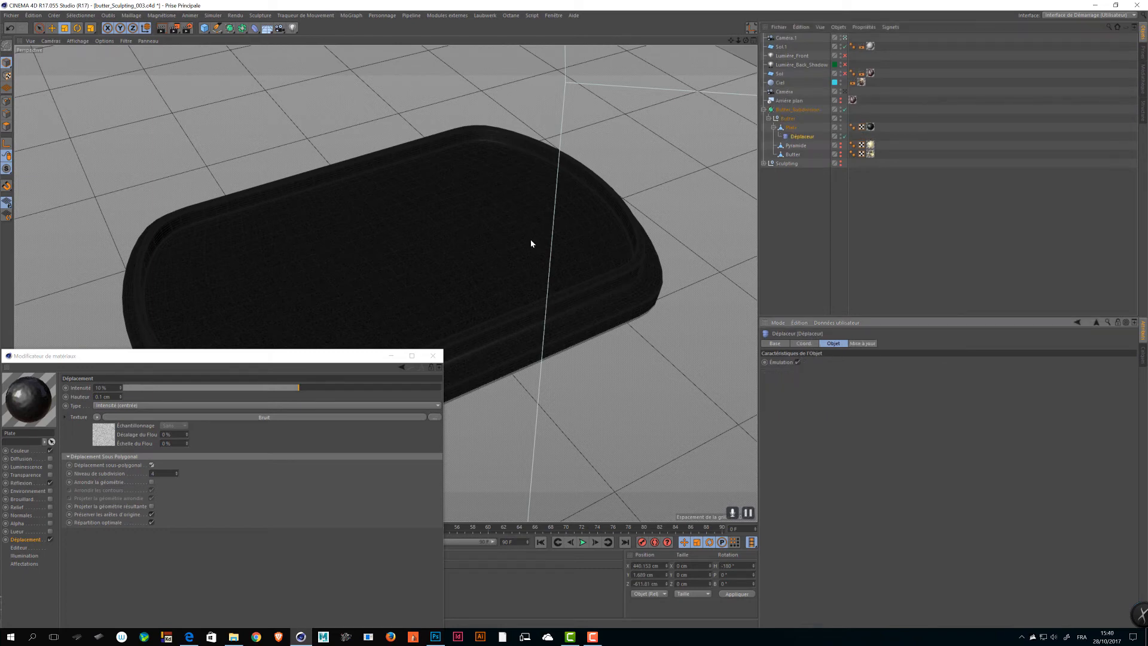
- Select the Butter_Subdivision object, raise the Plate displacement intensity to about 85 % and set its height to 50 cm
left_click(794, 139)
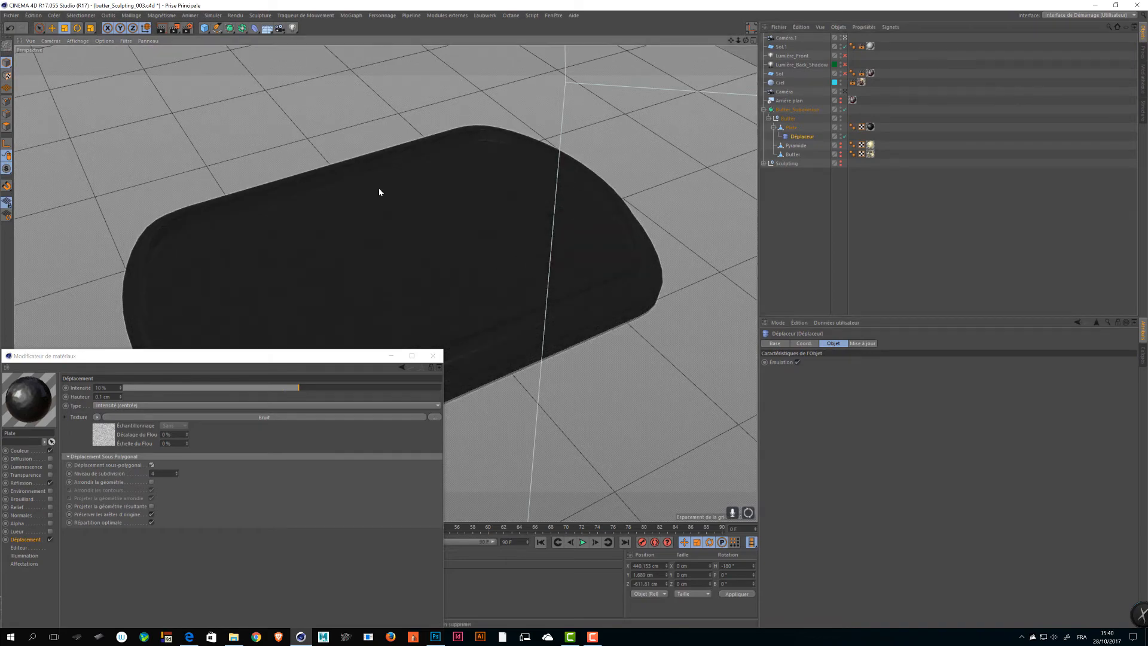
left_click(379, 187)
left_click_drag(294, 363, 379, 317)
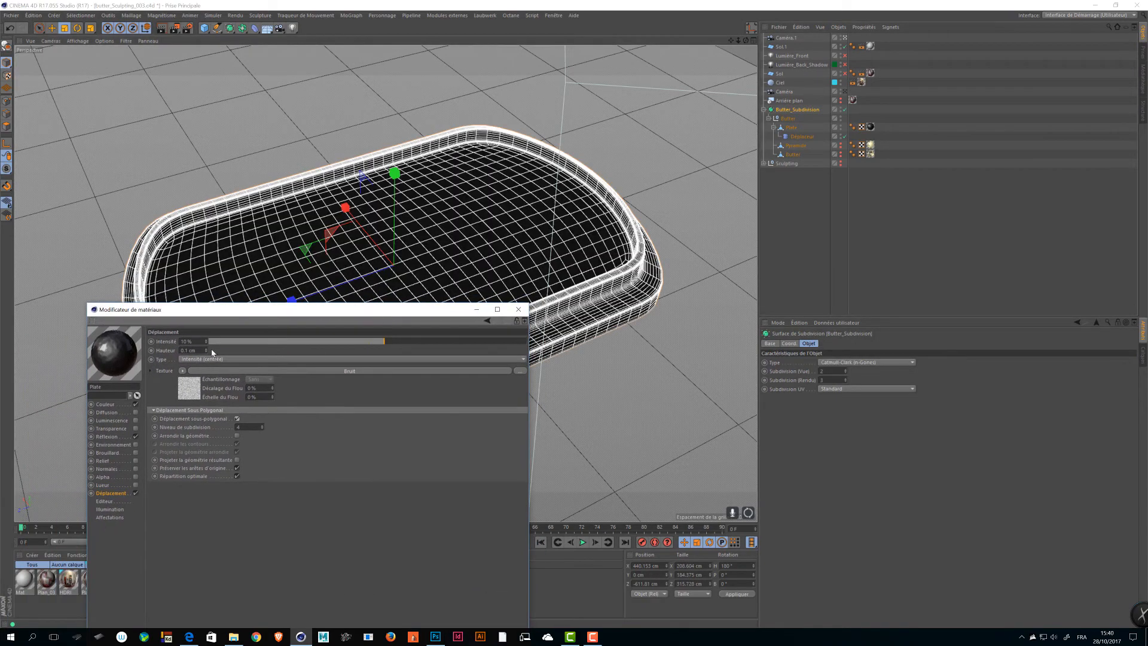
left_click_drag(300, 345, 504, 342)
left_click(192, 350)
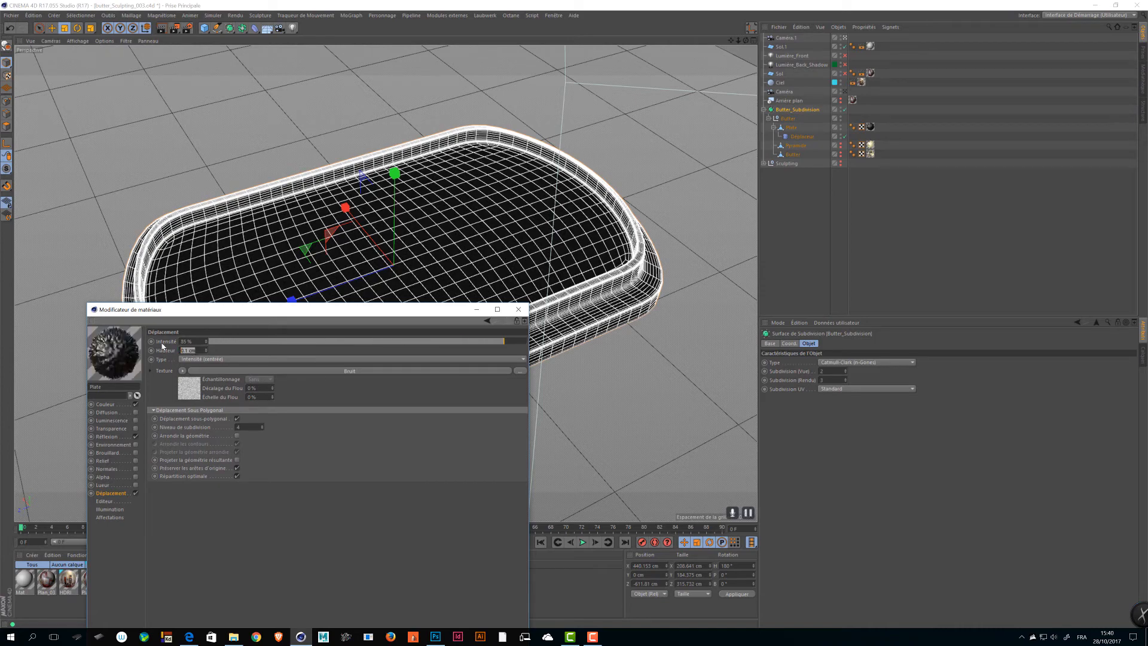
type("50")
key("Return")
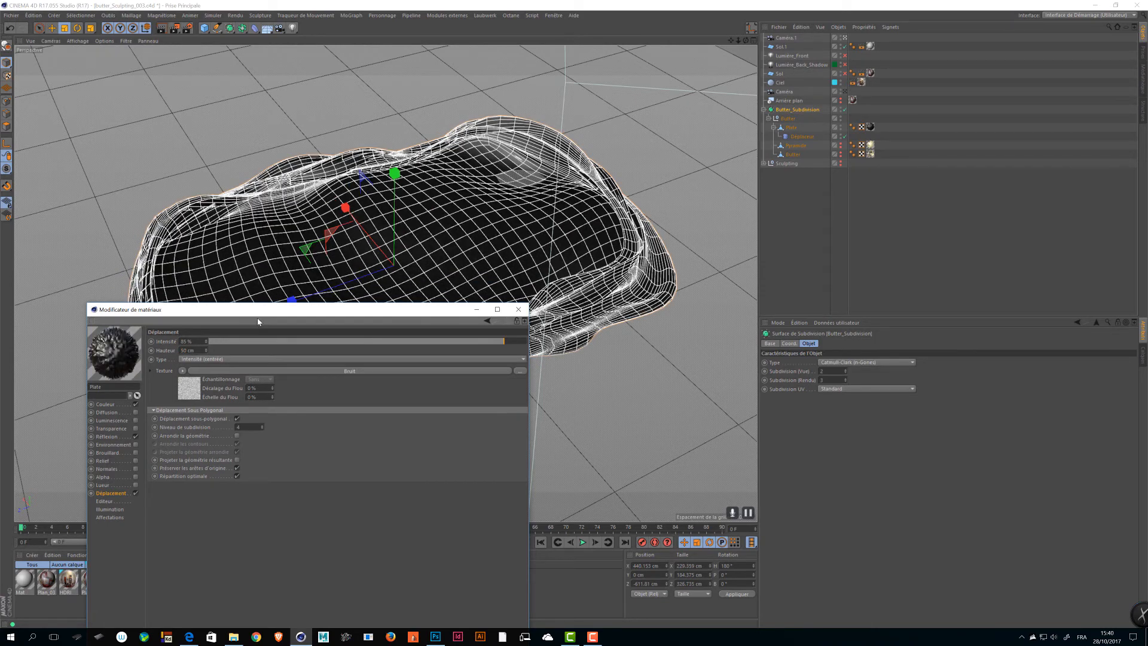
- Exaggerate the Plate displacement height to 2000 cm, and bring it down to 200 cm
left_click_drag(207, 350, 150, 344)
key("ctrl+s")
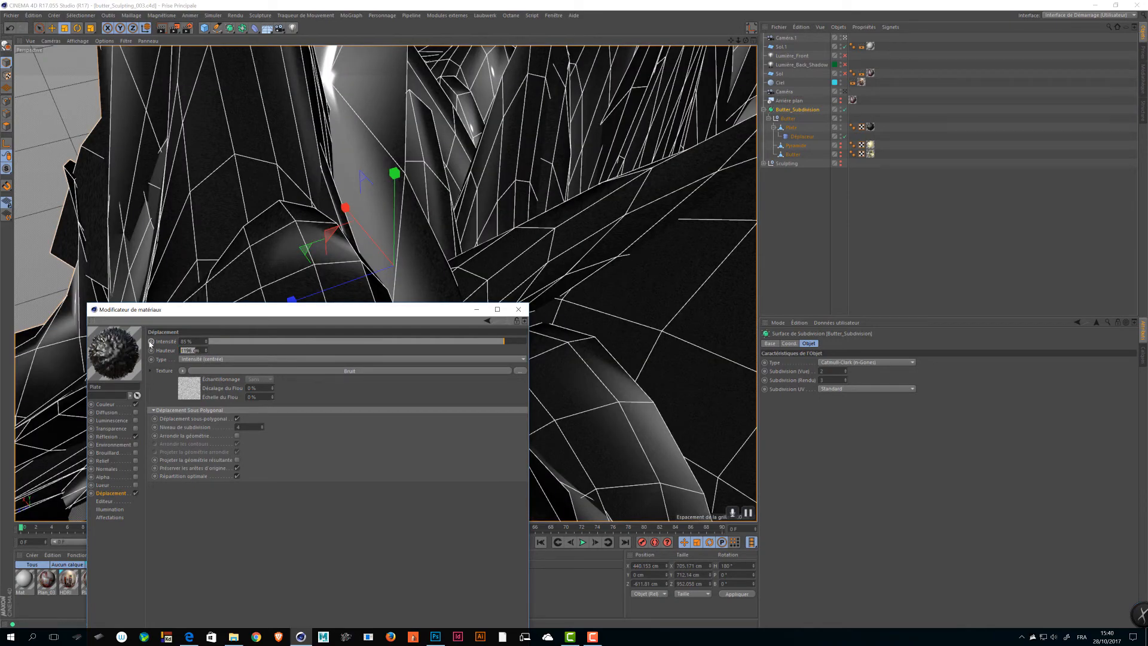
type("2000")
key("Return")
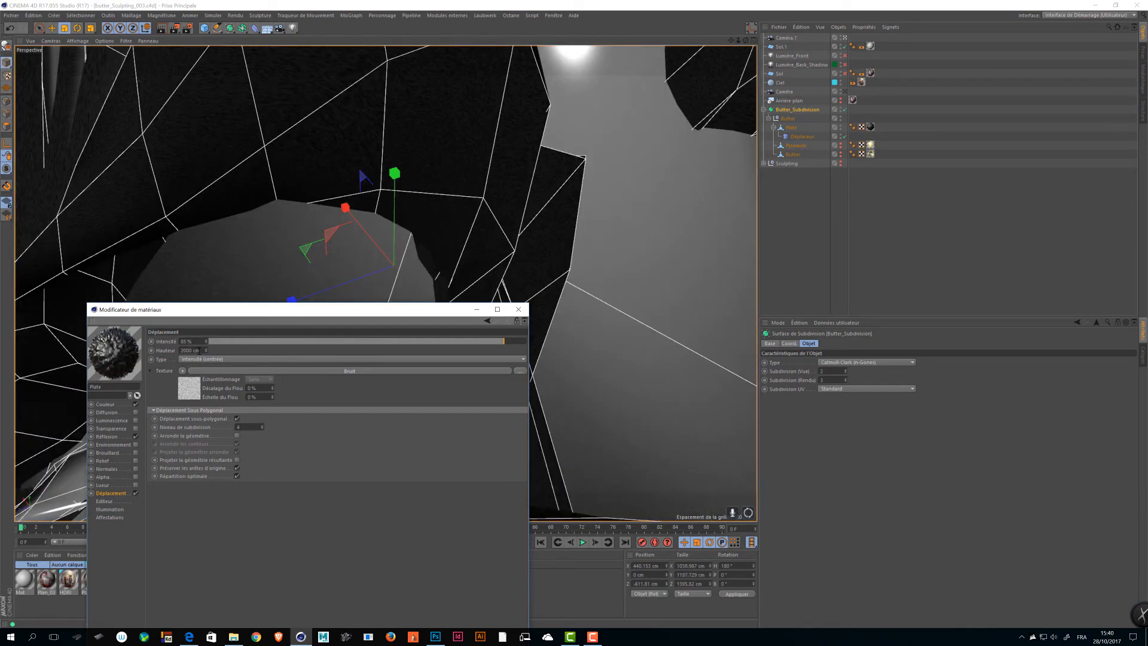
left_click_drag(196, 350, 132, 338)
type("200")
key("Return")
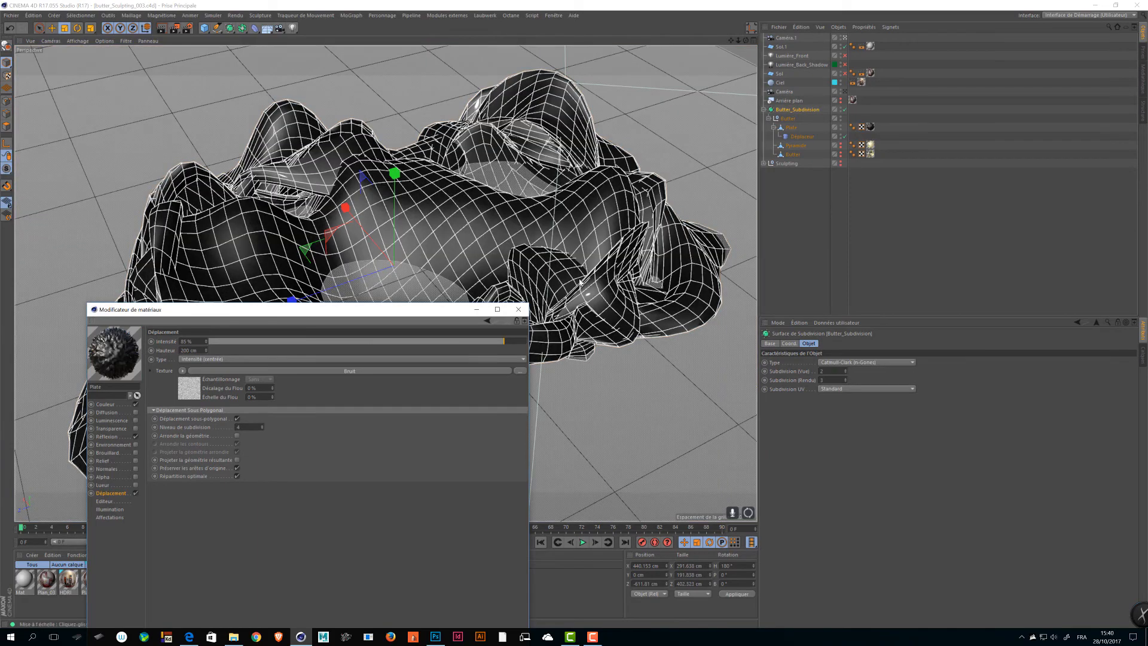
- Examine the exaggerated displacement on the dish from several angles, comparing the Plate object and its Déplaceur
left_click_drag(580, 282, 556, 245, "alt")
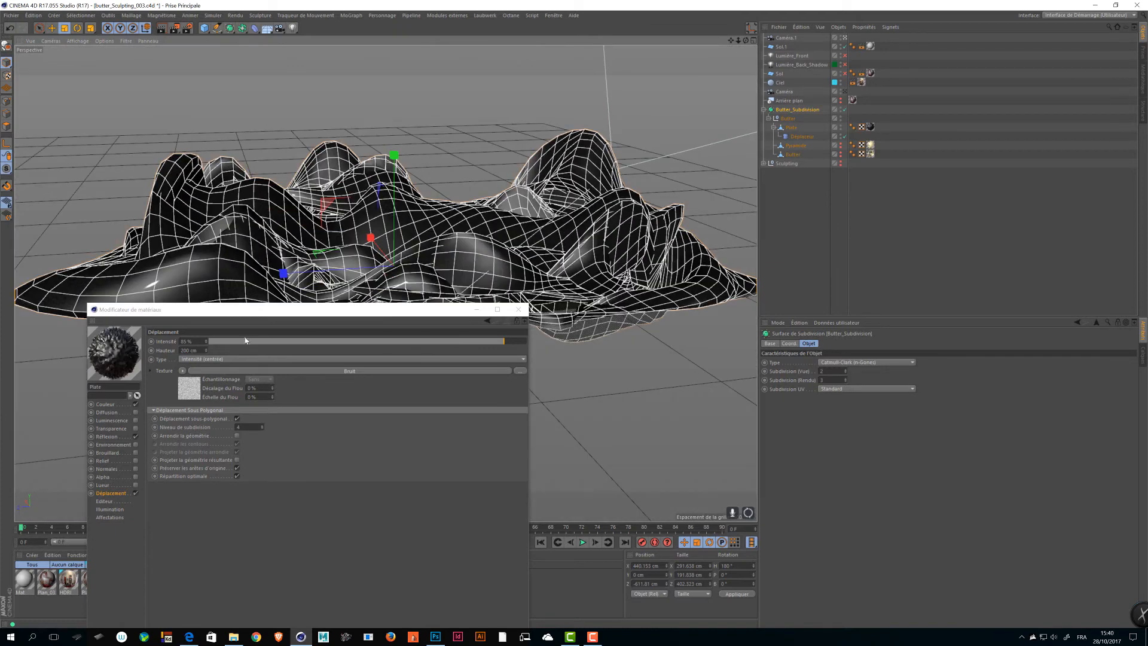
left_click_drag(251, 309, 266, 381)
left_click(783, 136)
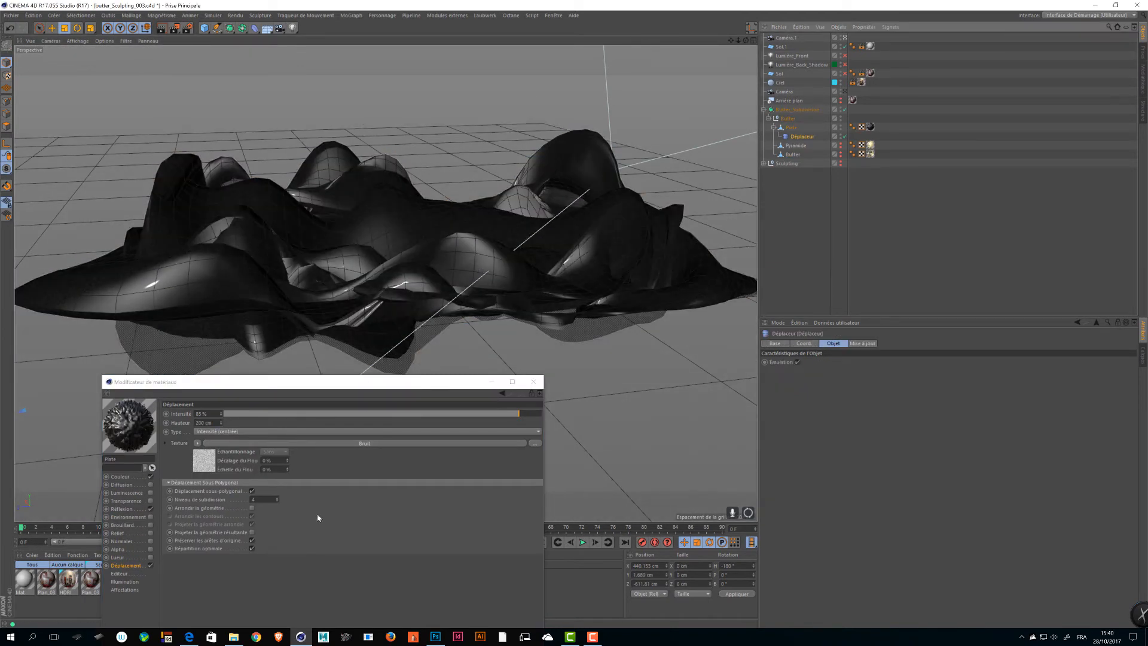
left_click(791, 128)
left_click_drag(571, 161, 550, 224, "alt")
left_click(801, 137, "ctrl")
left_click(801, 194)
left_click(802, 137)
left_click(680, 236)
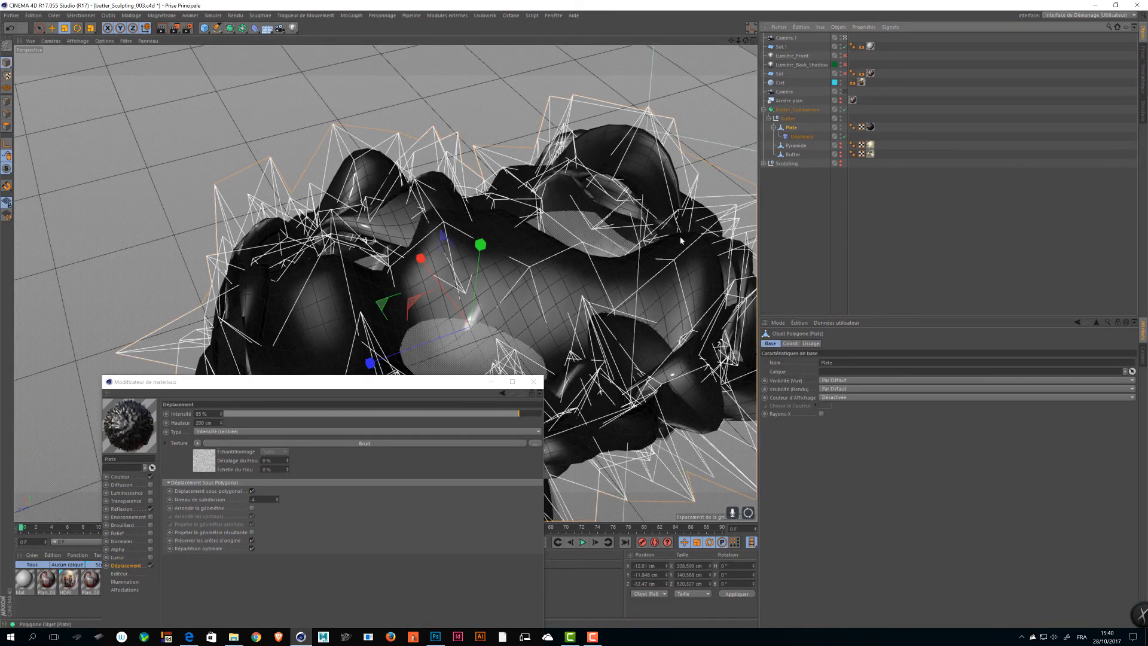
middle_click_drag(680, 236, 638, 116, "alt")
- Set the Plate displacement height to 10 cm
left_click_drag(230, 384, 246, 256)
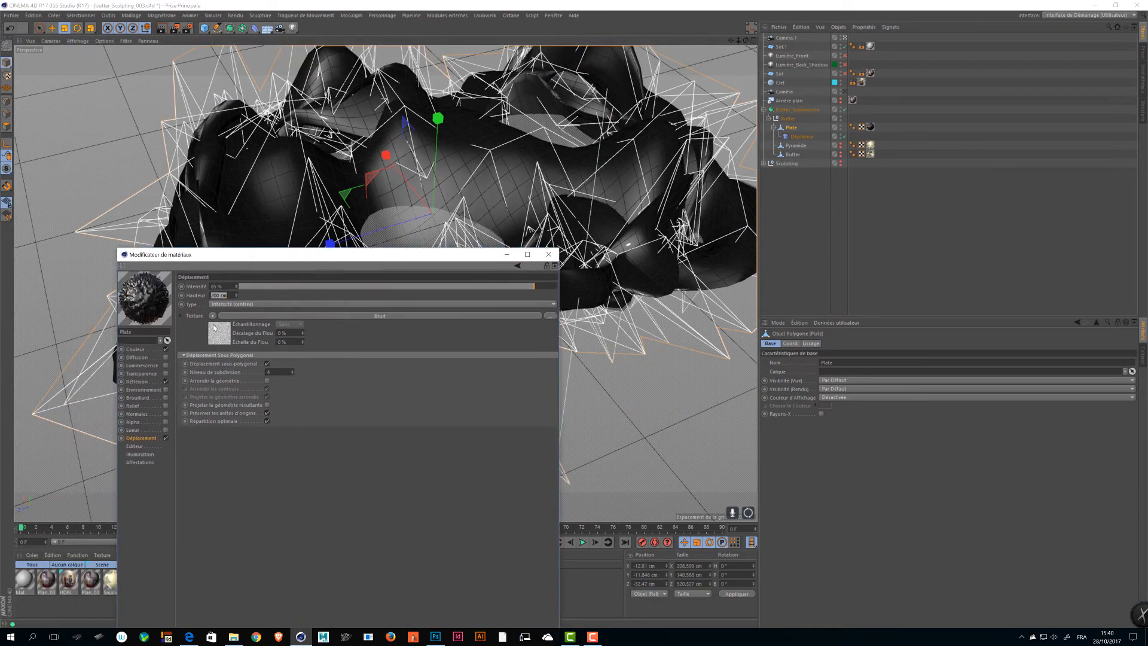
left_click_drag(228, 295, 153, 196)
left_click_drag(229, 295, 193, 290)
type("10")
key("Return")
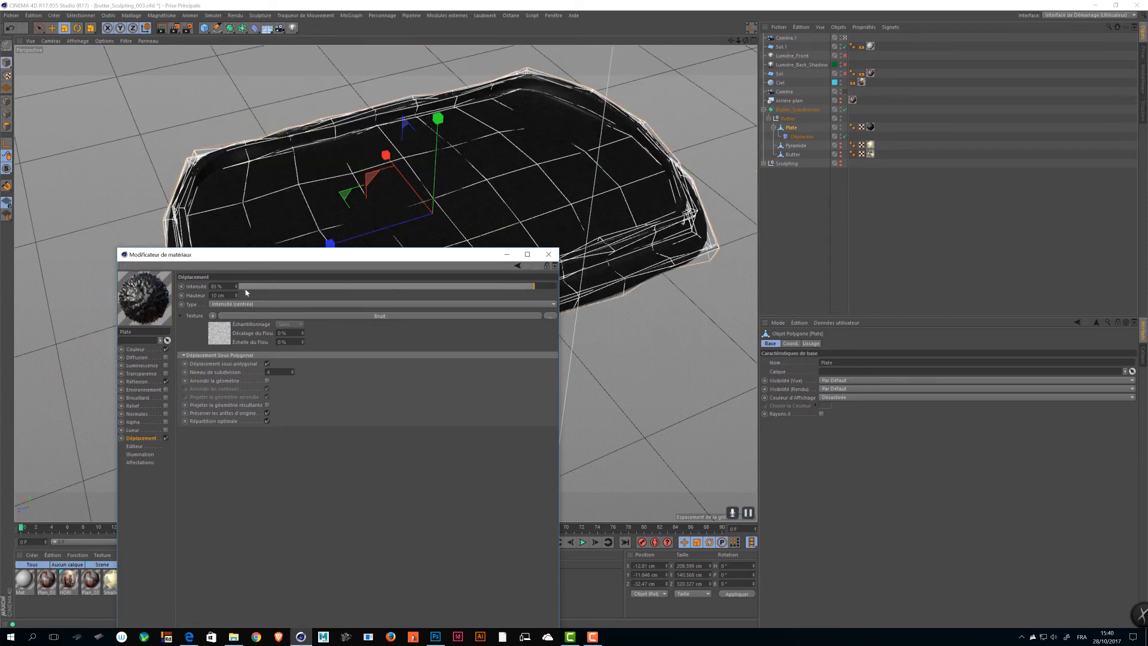
- Set the Plate displacement intensity to 0.5 % and its height to 0.5 cm
left_click_drag(218, 286, 173, 280)
type("0.5")
key("Return")
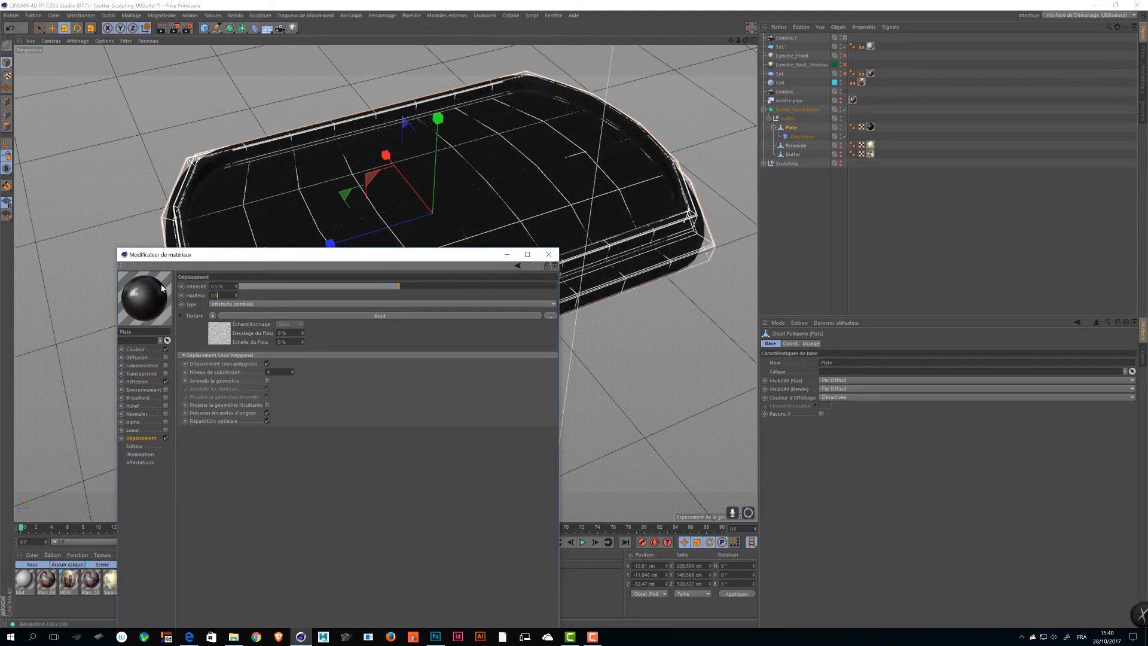
key("Return")
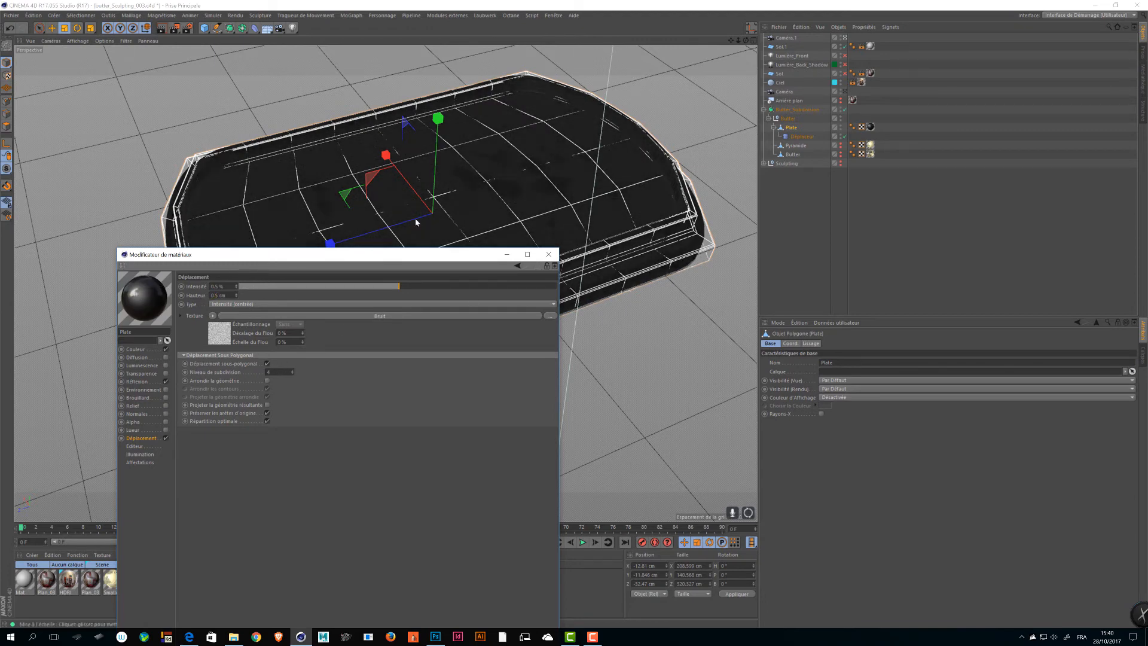
- Save the scene and close the material editor once the dish's displaced surface has been checked up close
left_click_drag(415, 219, 402, 212, "alt")
right_click_drag(382, 173, 617, 184, "alt")
left_click_drag(617, 184, 601, 200, "alt")
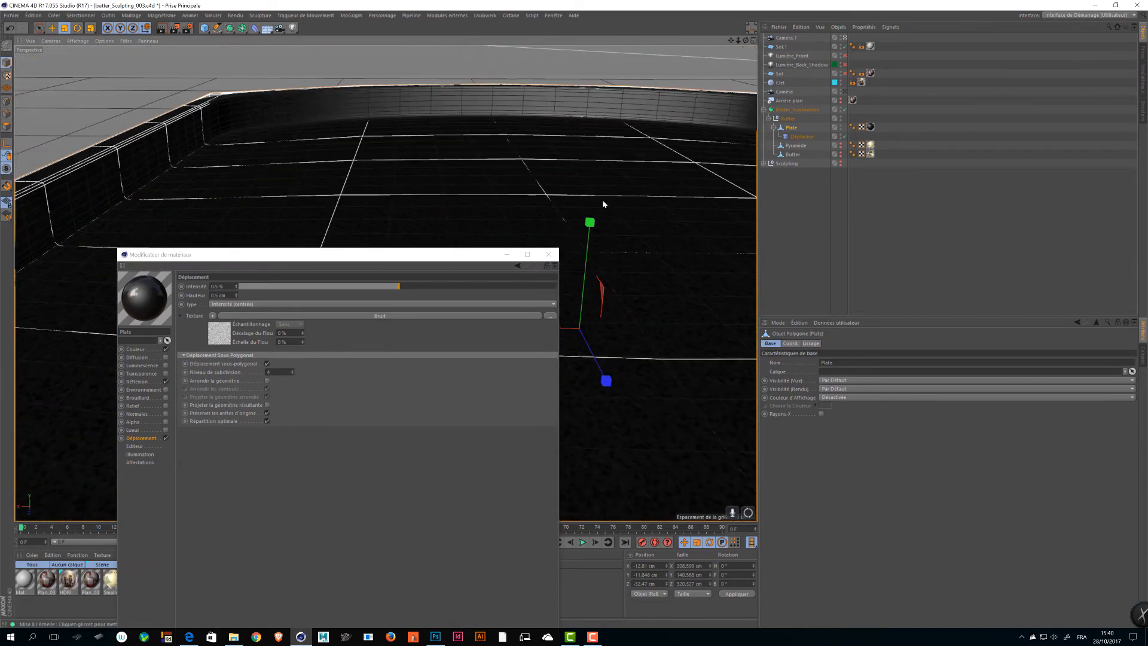
right_click_drag(601, 200, 632, 179, "alt")
left_click_drag(632, 178, 578, 220, "alt")
right_click_drag(578, 220, 333, 155, "alt")
key("ctrl+s")
left_click(550, 259)
- Delete the Déplaceur object under Plate and save the scene
middle_click_drag(548, 244, 474, 281, "alt")
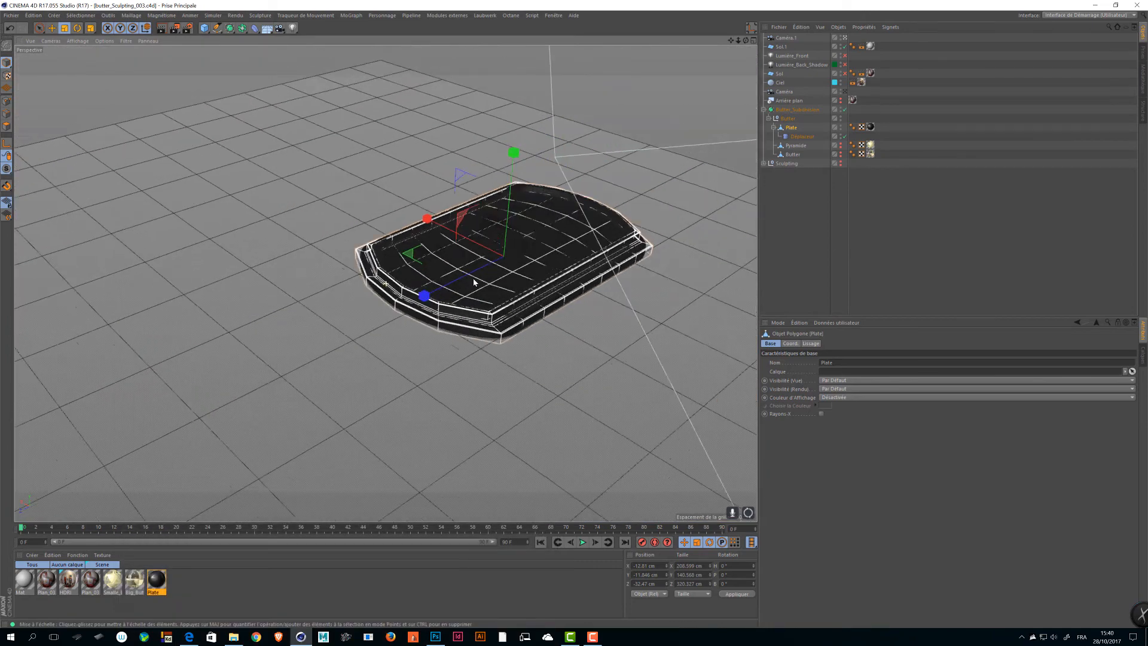
right_click_drag(475, 281, 666, 195, "alt")
middle_click_drag(666, 194, 598, 246, "alt")
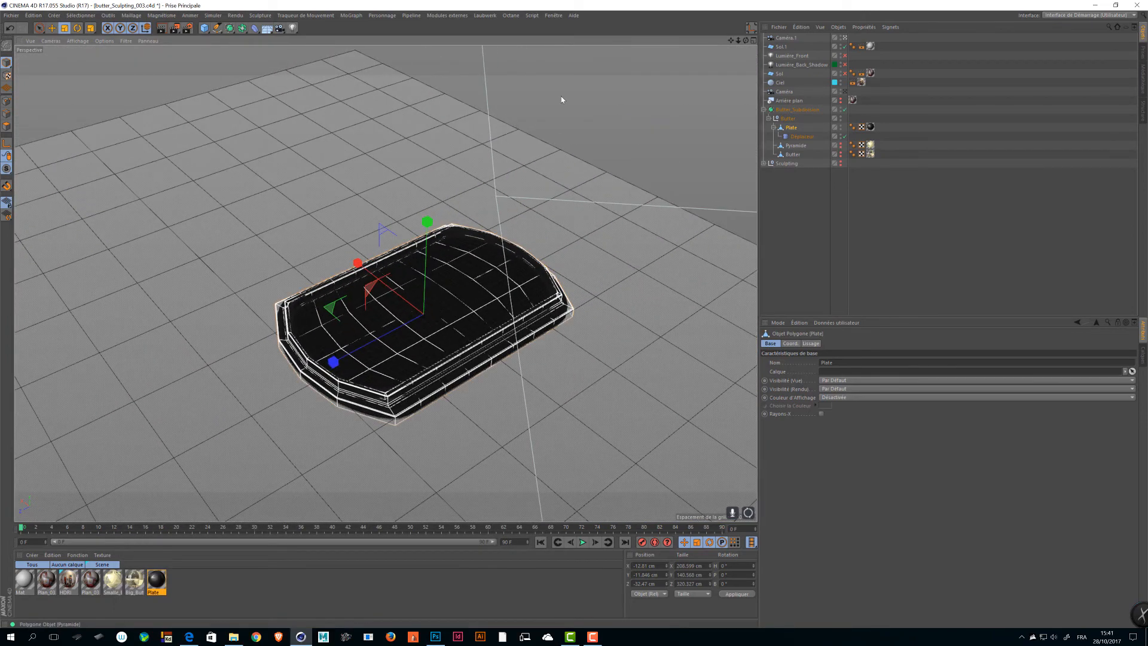
left_click(790, 137)
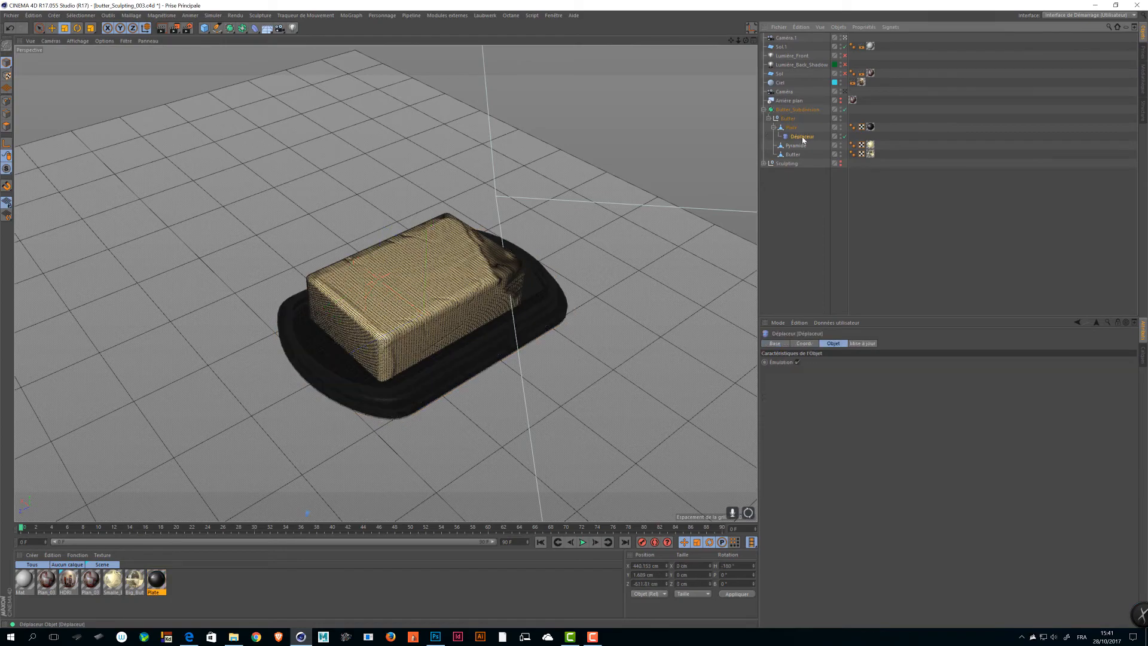
key("Delete")
key("ctrl+s")
- Frame the butter block and dish from a raised angle and render the view to the picture viewer
left_click_drag(439, 225, 494, 231, "alt")
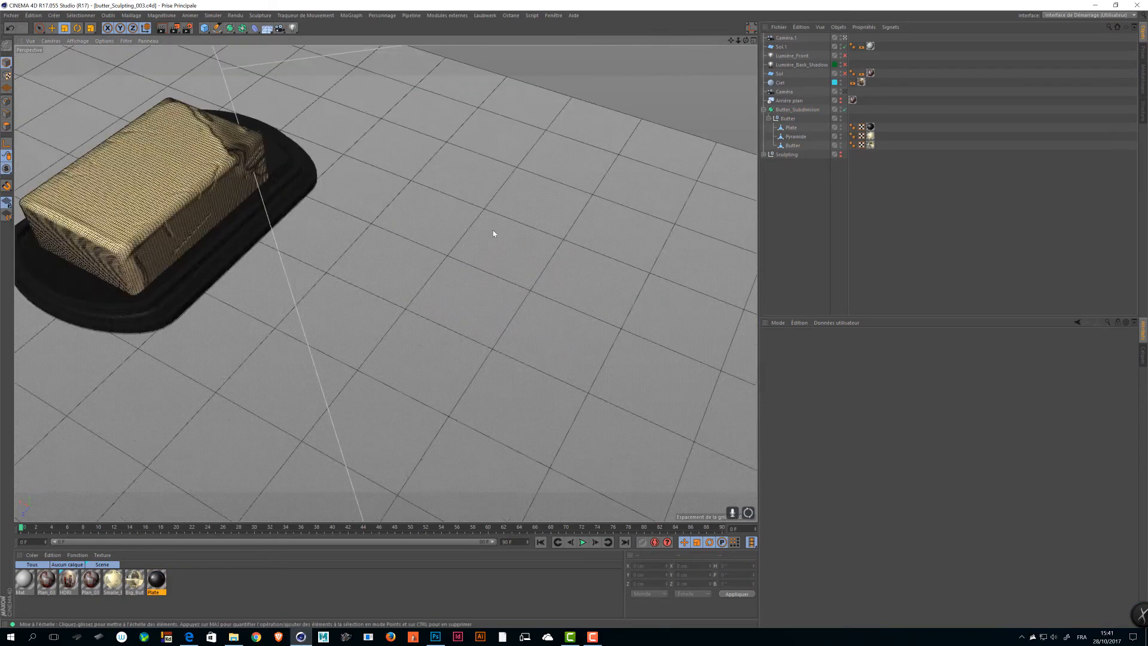
middle_click_drag(494, 230, 741, 251, "alt")
left_click(346, 185)
left_click_drag(294, 146, 144, 159, "alt")
right_click_drag(143, 158, 225, 200, "alt")
left_click_drag(224, 200, 307, 188, "alt")
middle_click_drag(308, 188, 299, 239, "alt")
left_click_drag(326, 206, 356, 209, "alt")
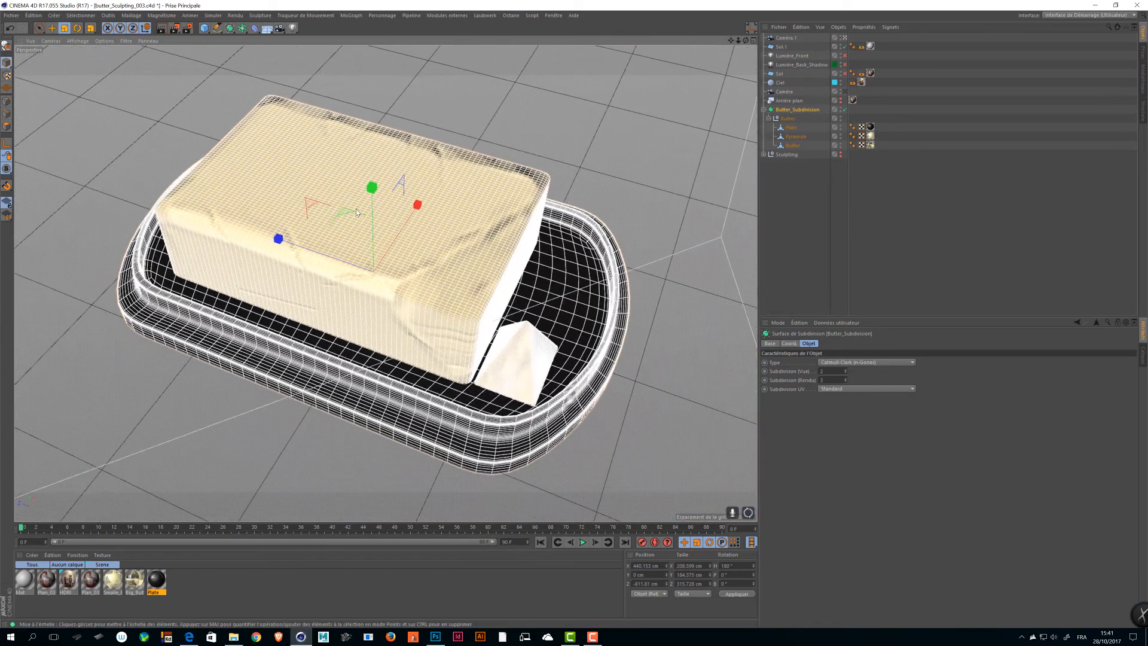
left_click(174, 28)
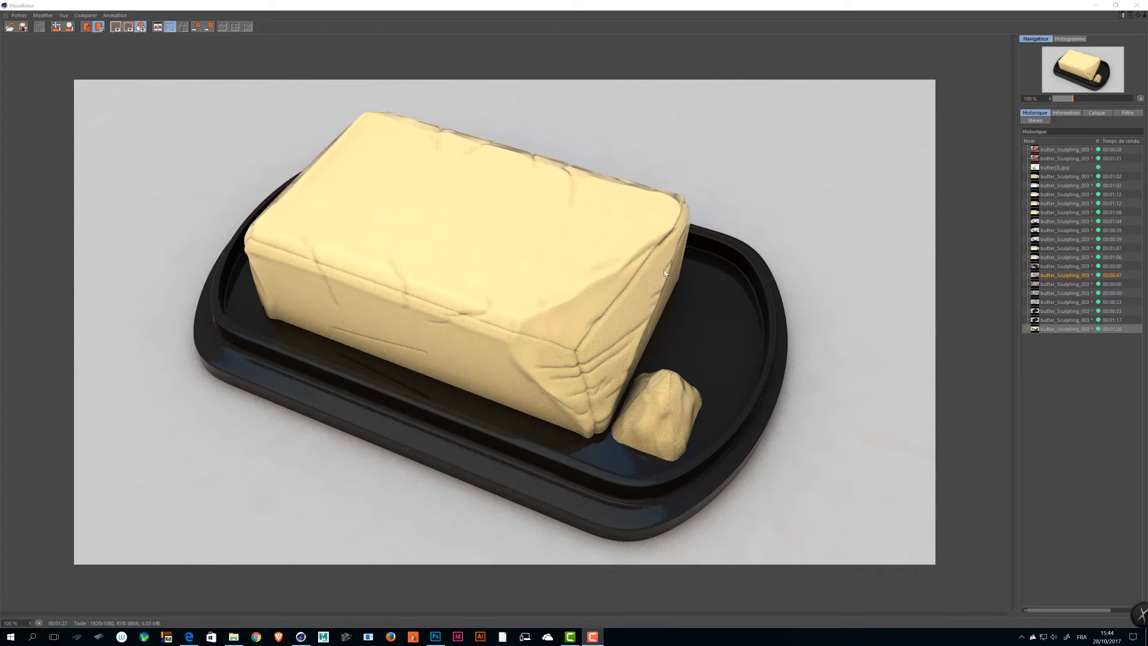
left_click(474, 182)
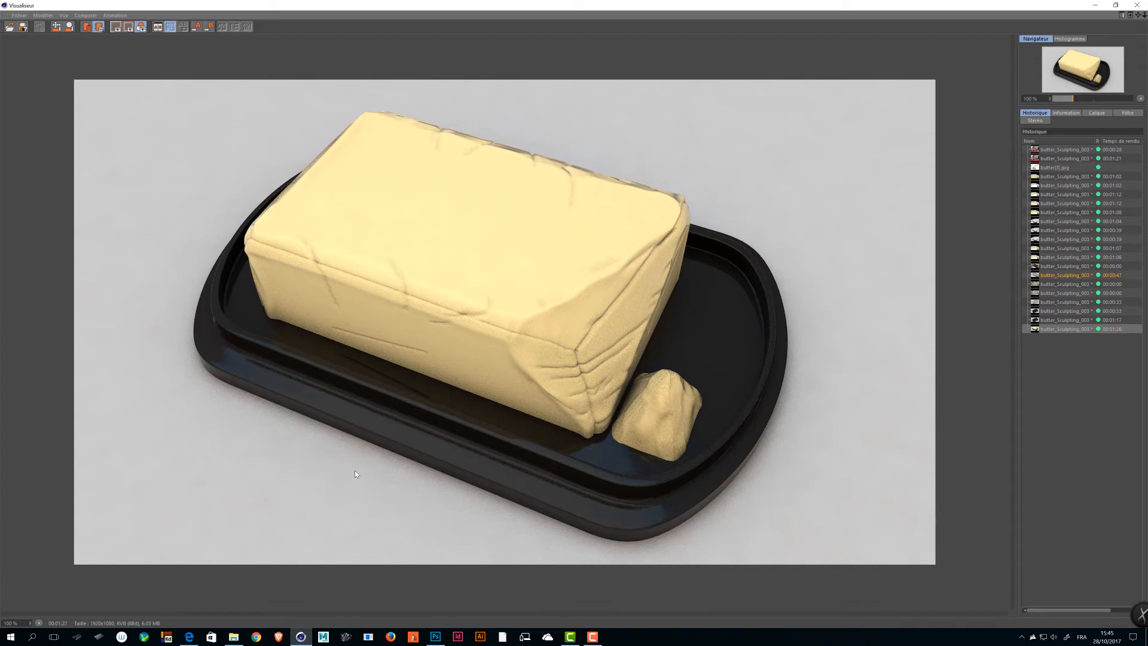
- Switch to Edge, open the Poliigon website in a new tab and go to its texture categories
left_click(189, 636)
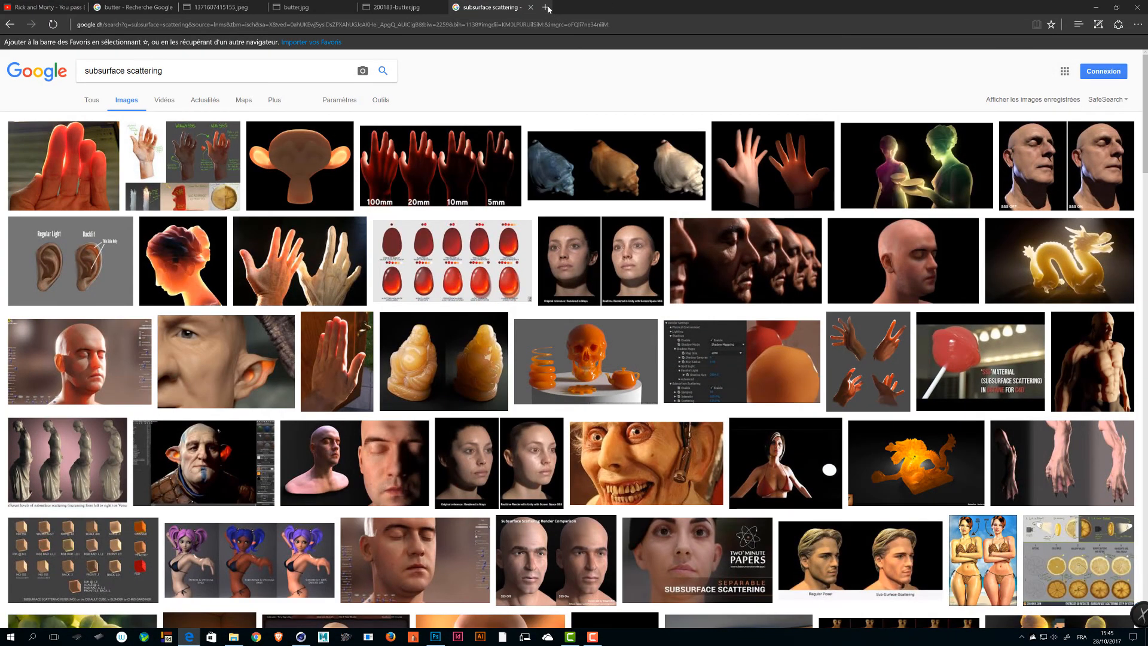
left_click(546, 7)
type("p")
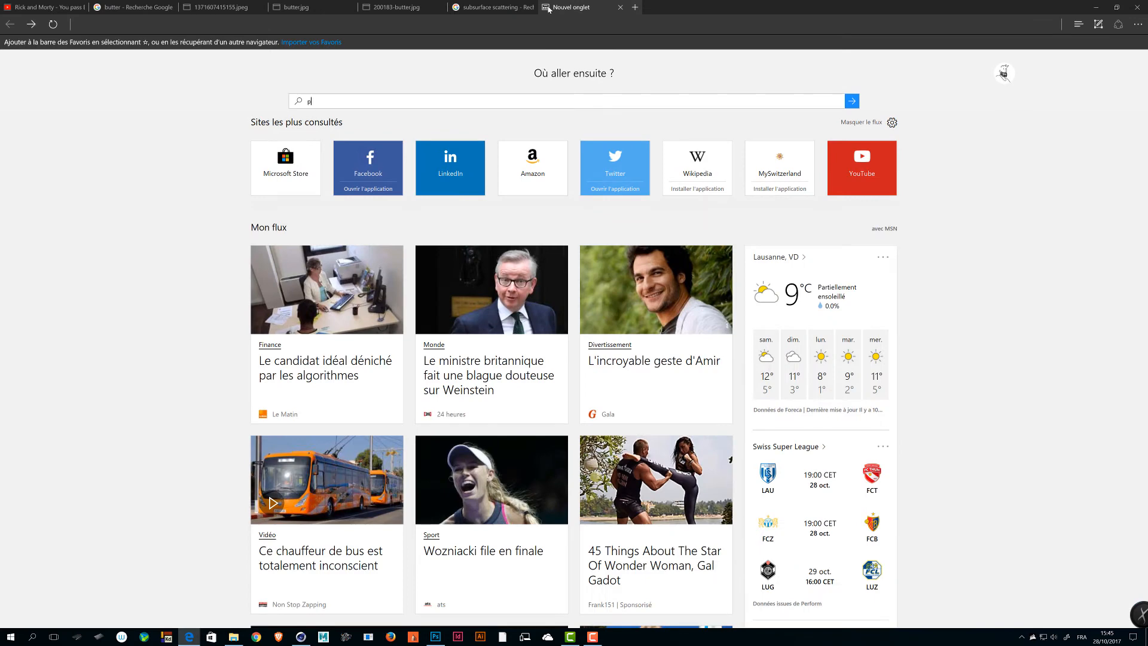
type("ooligon")
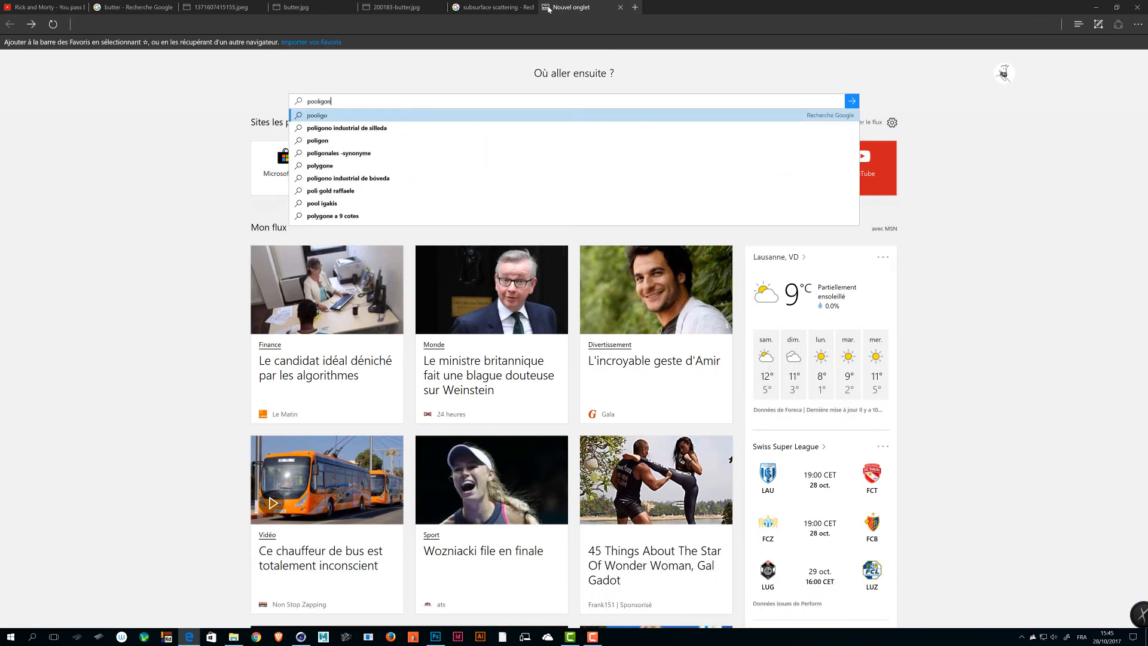
key("Return")
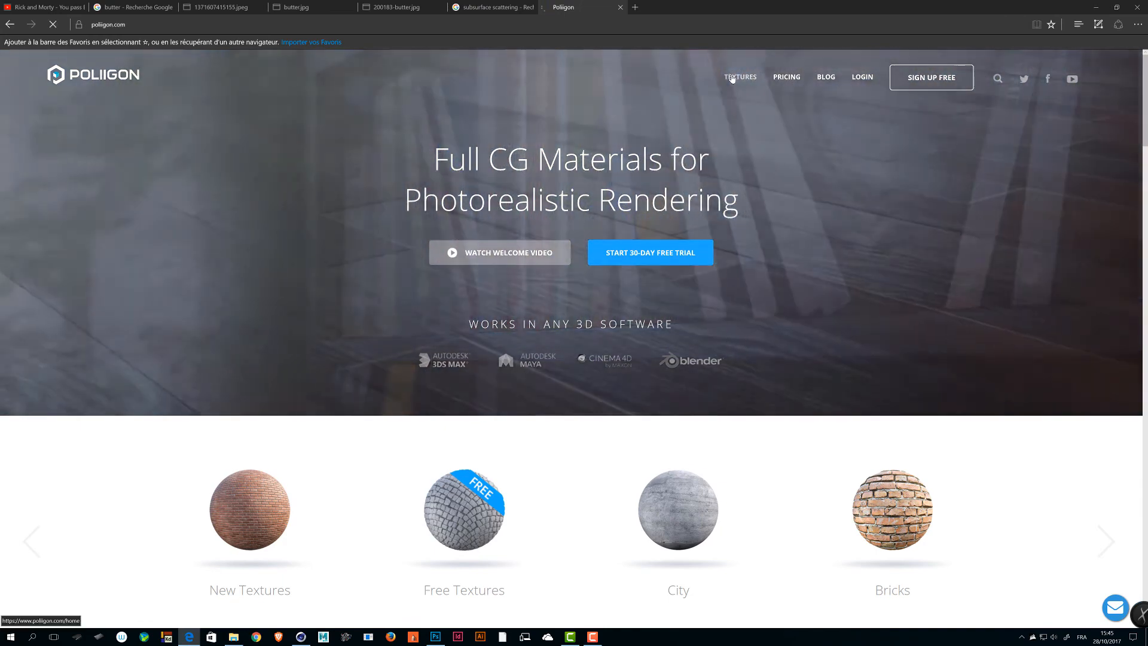
left_click(732, 78)
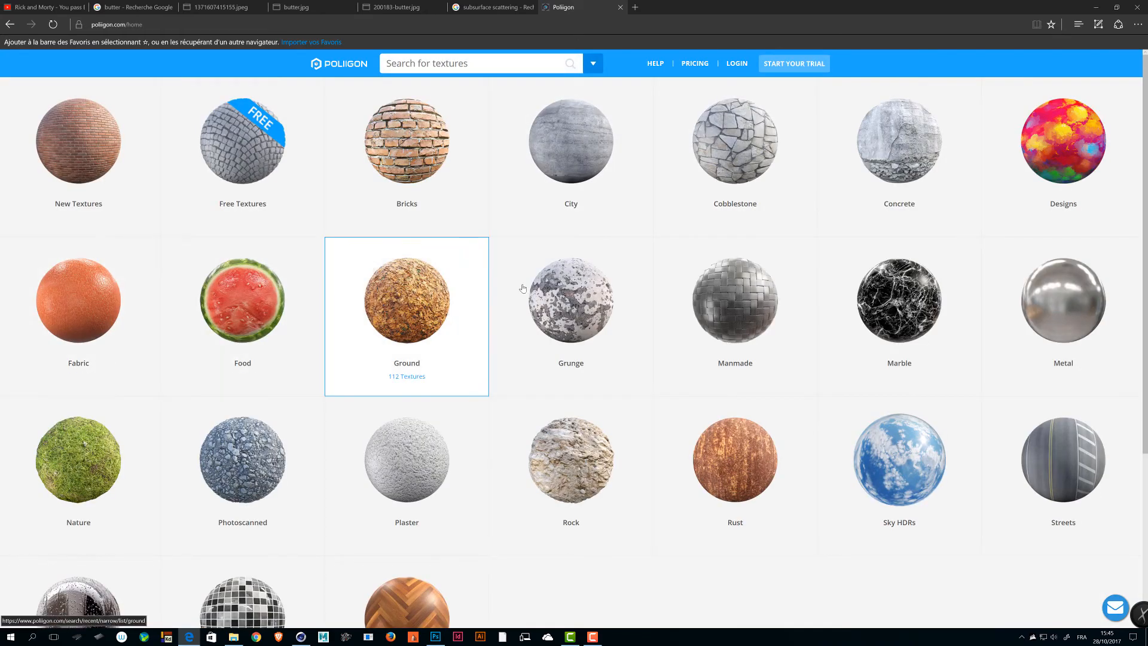
- Look through the Poliigon texture categories and search the library for "overlay"
scroll(553, 323, "down", 4)
scroll(553, 323, "up", 4)
left_click(536, 61)
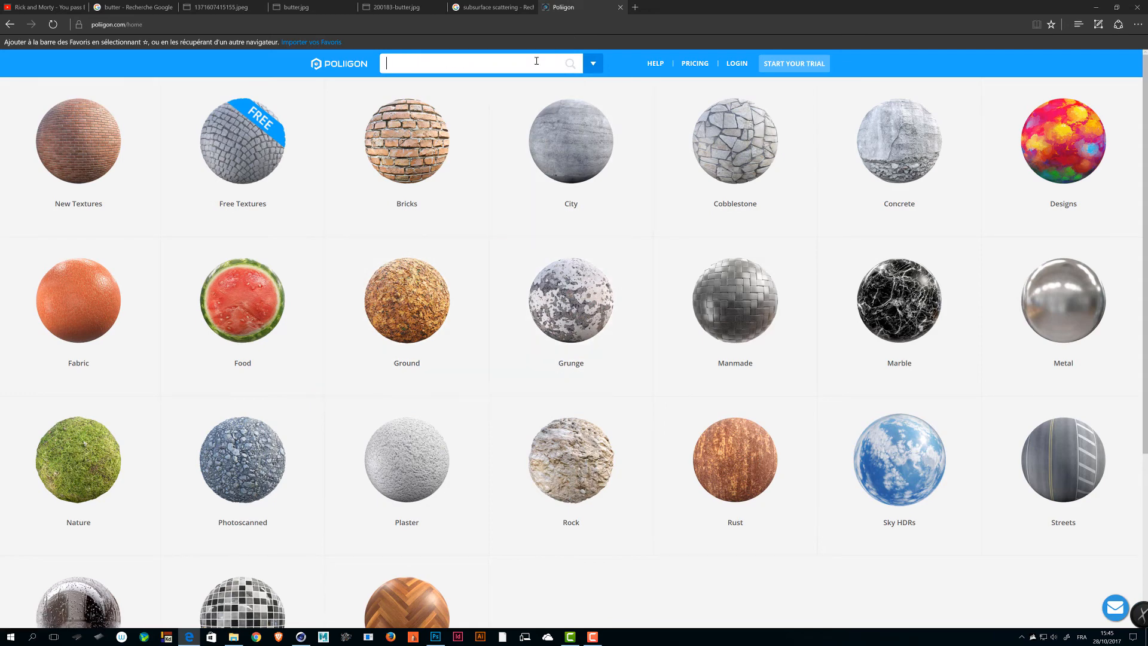
left_click(594, 65)
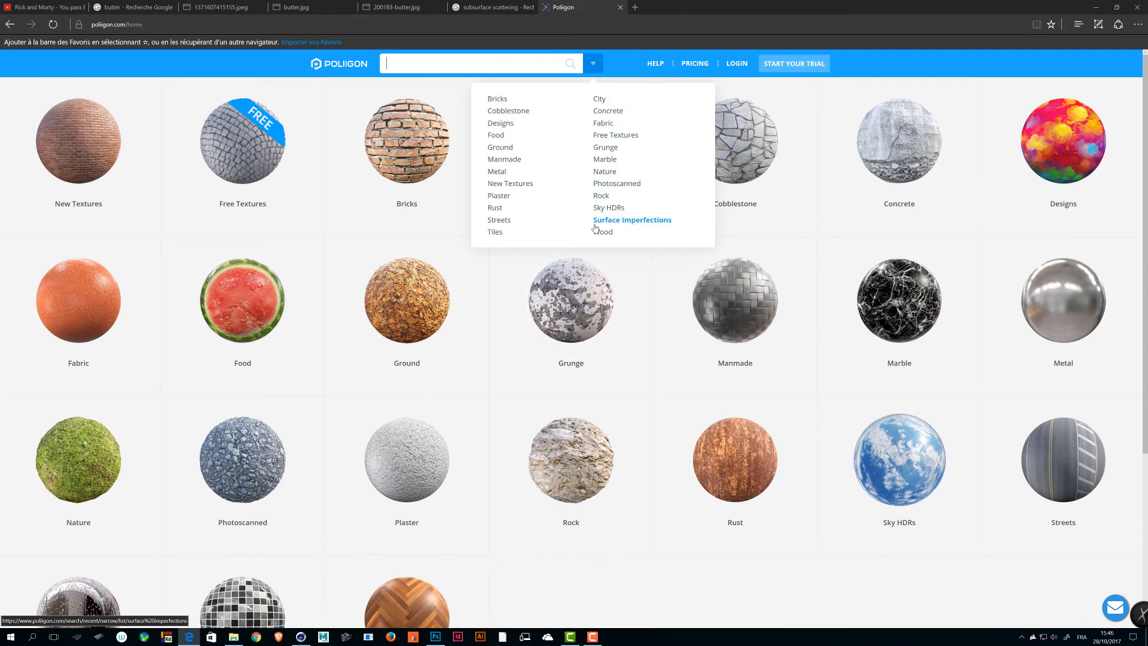
left_click(480, 61)
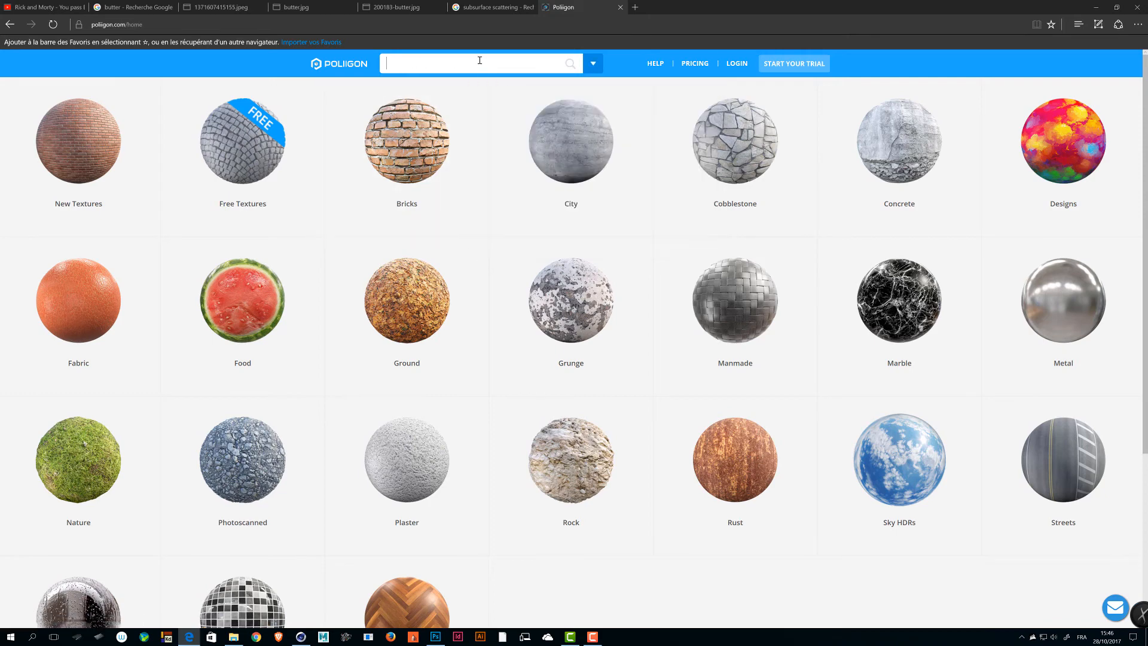
type("overlay")
key("Return")
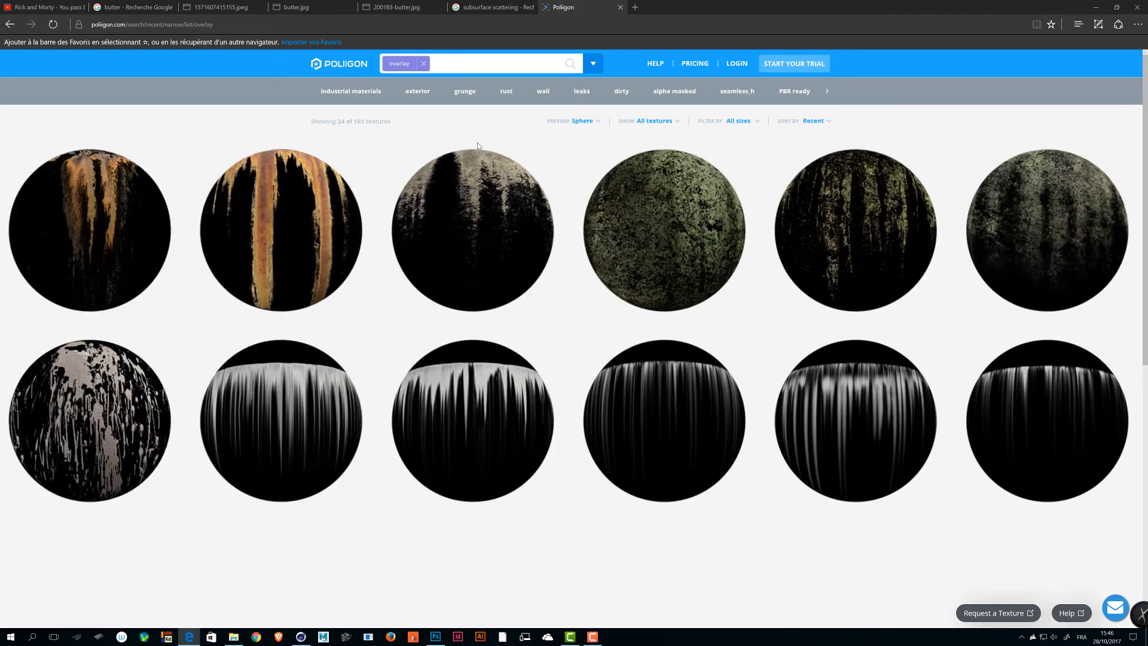
- Load more overlay textures and preview Dirt Wipes 006 on the sphere and the cube
scroll(478, 146, "down", 8)
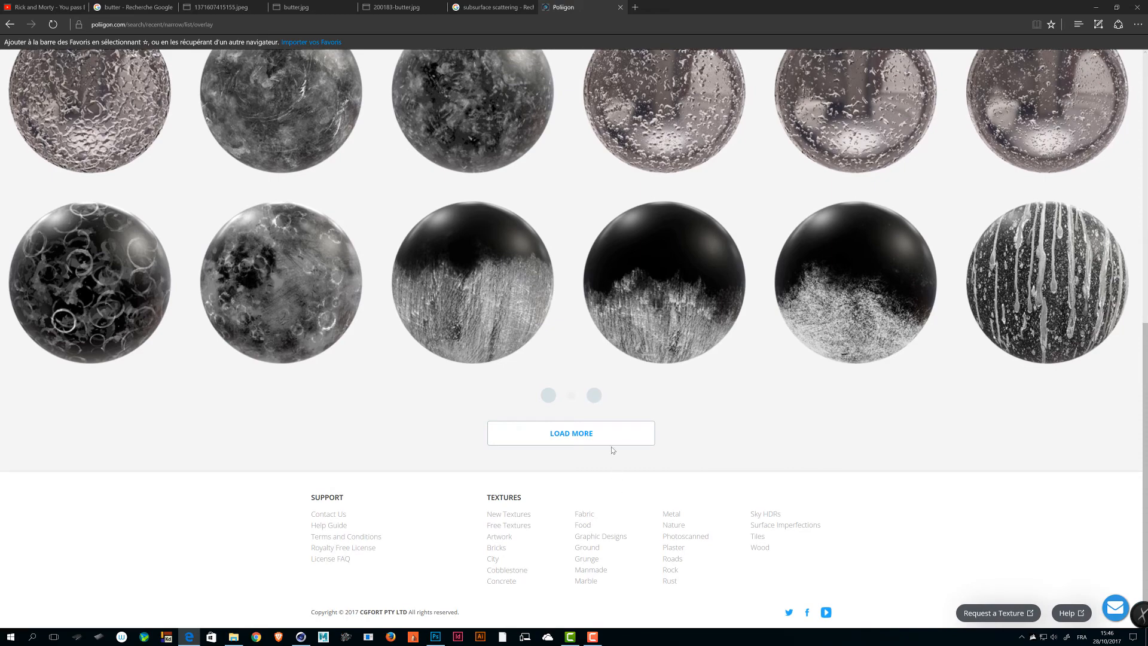
left_click(568, 434)
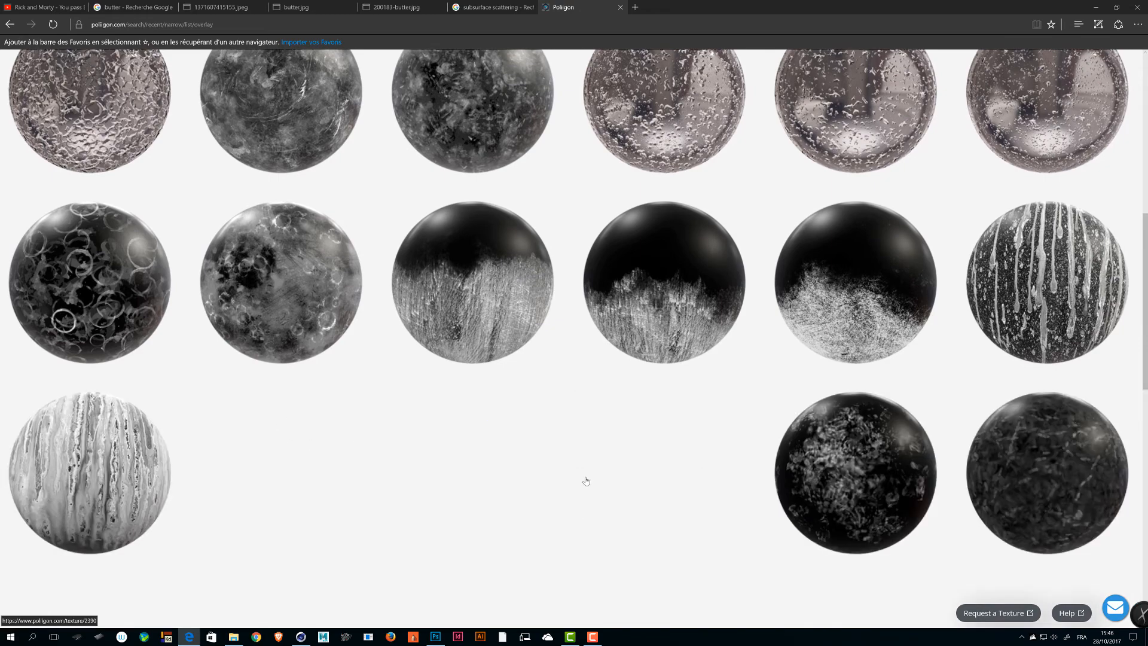
mouse_move(581, 477)
scroll(418, 389, "down", 10)
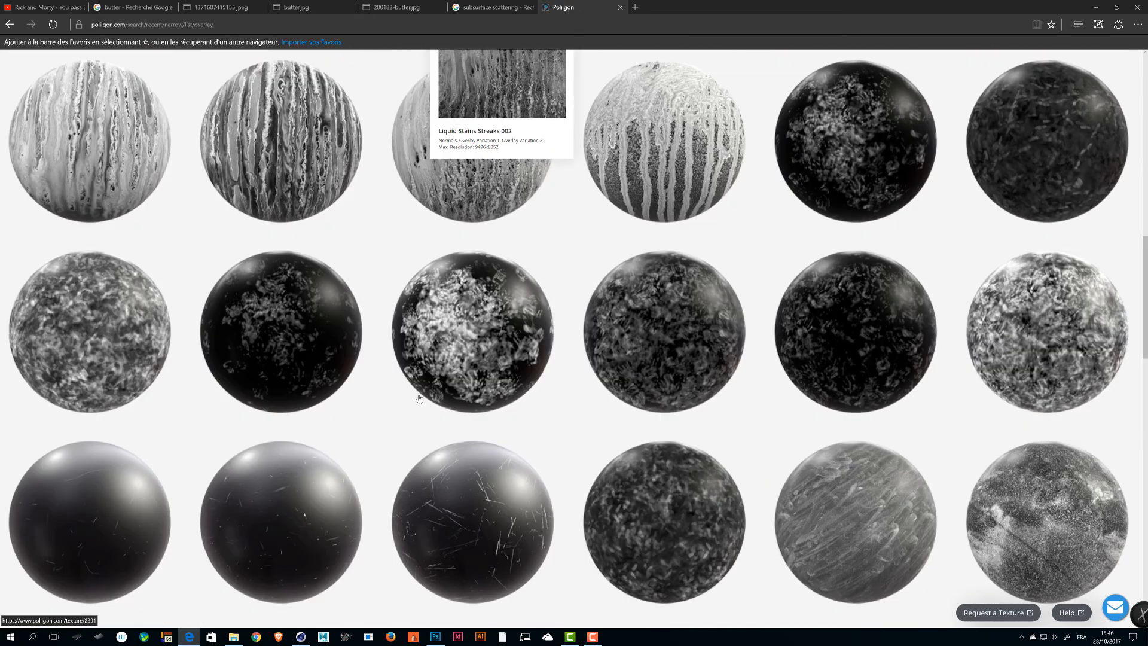
scroll(408, 368, "down", 7)
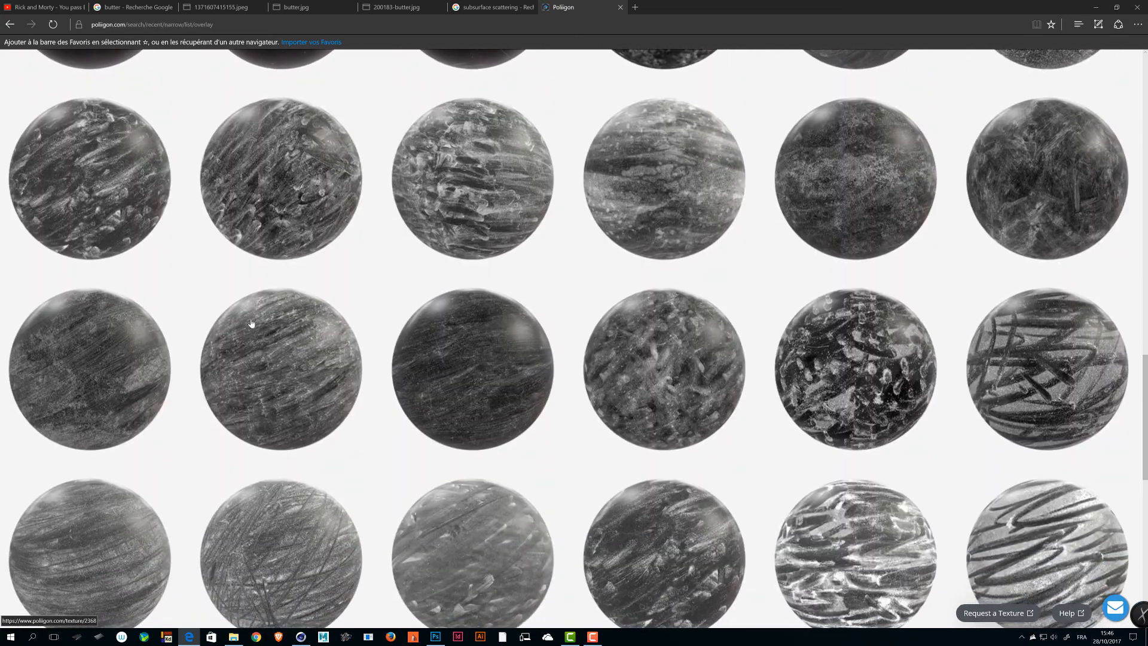
scroll(251, 323, "down", 3)
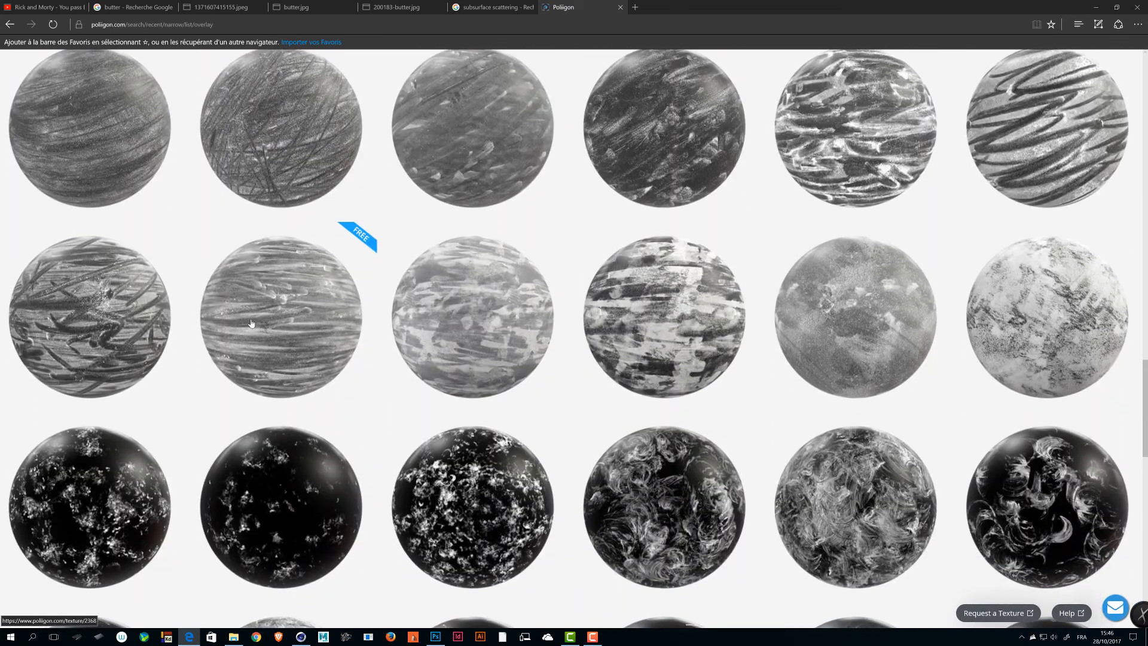
left_click(68, 297)
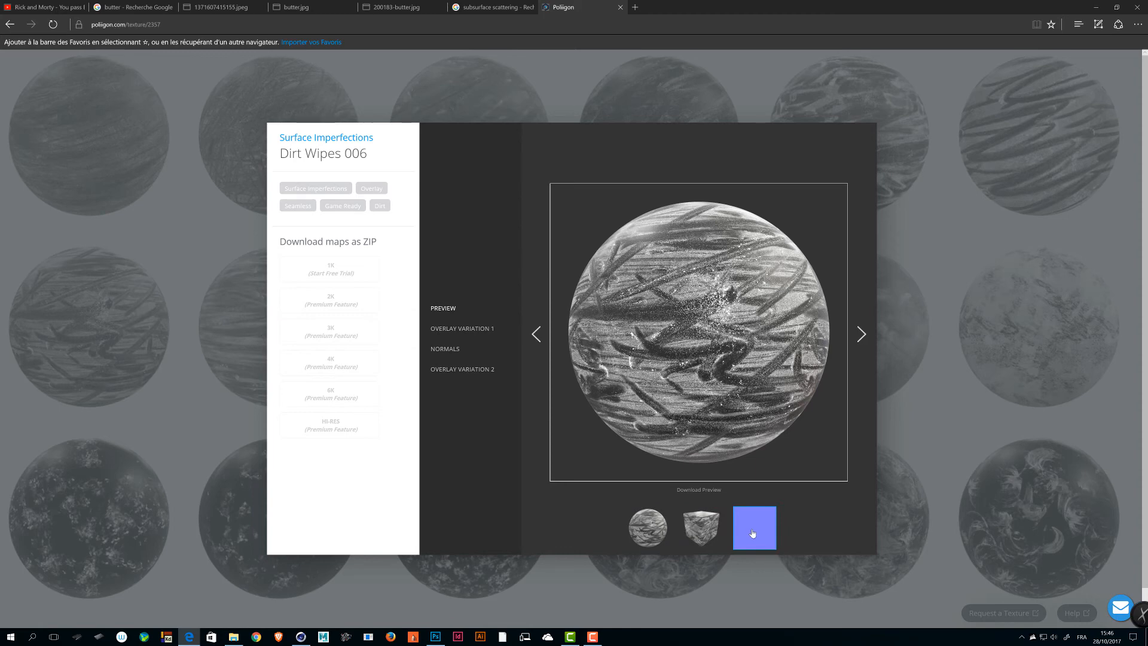
left_click(650, 532)
left_click(701, 532)
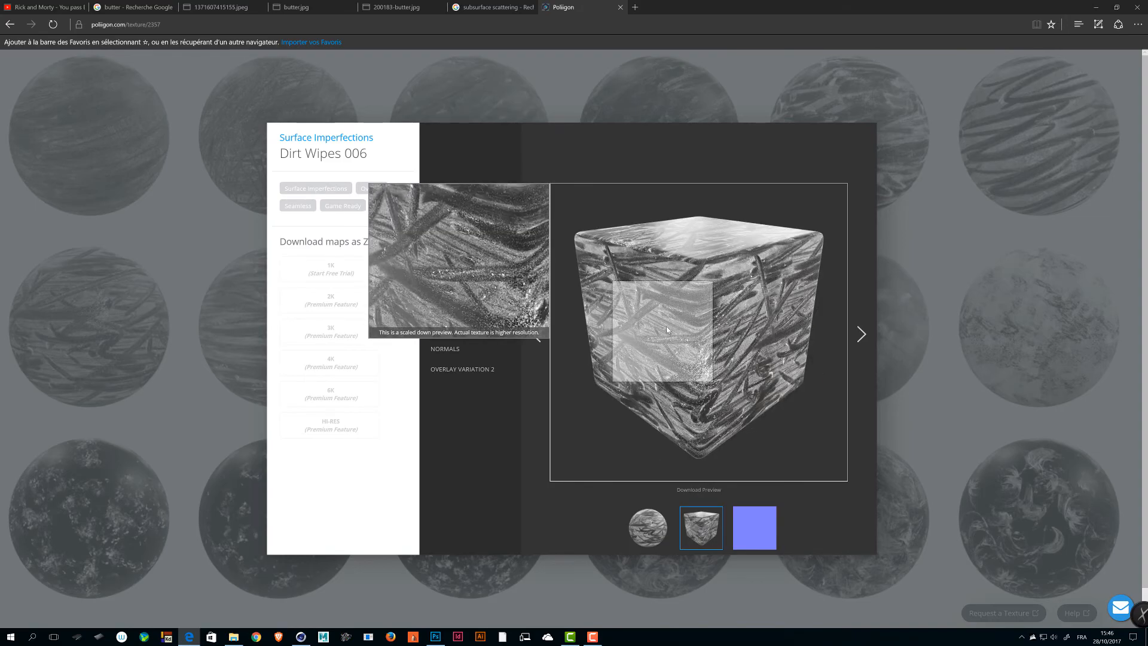
left_click(1020, 404)
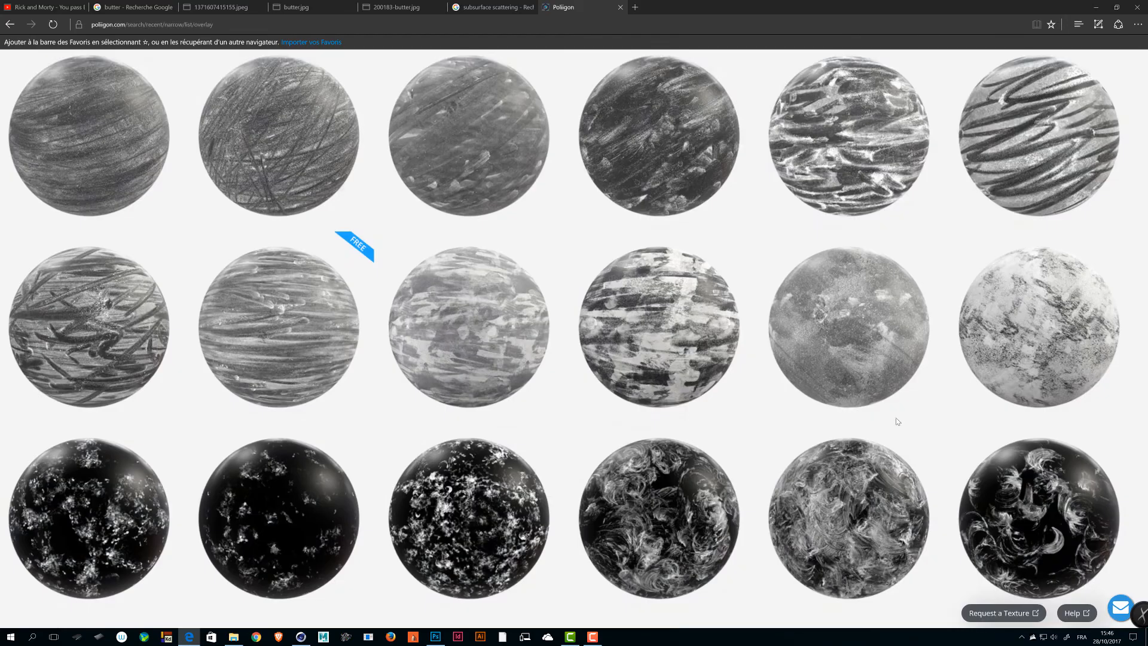
- Open the free Fingerprints 004 texture further down the results and review its two overlay variations
scroll(804, 340, "down", 7)
scroll(798, 333, "down", 15)
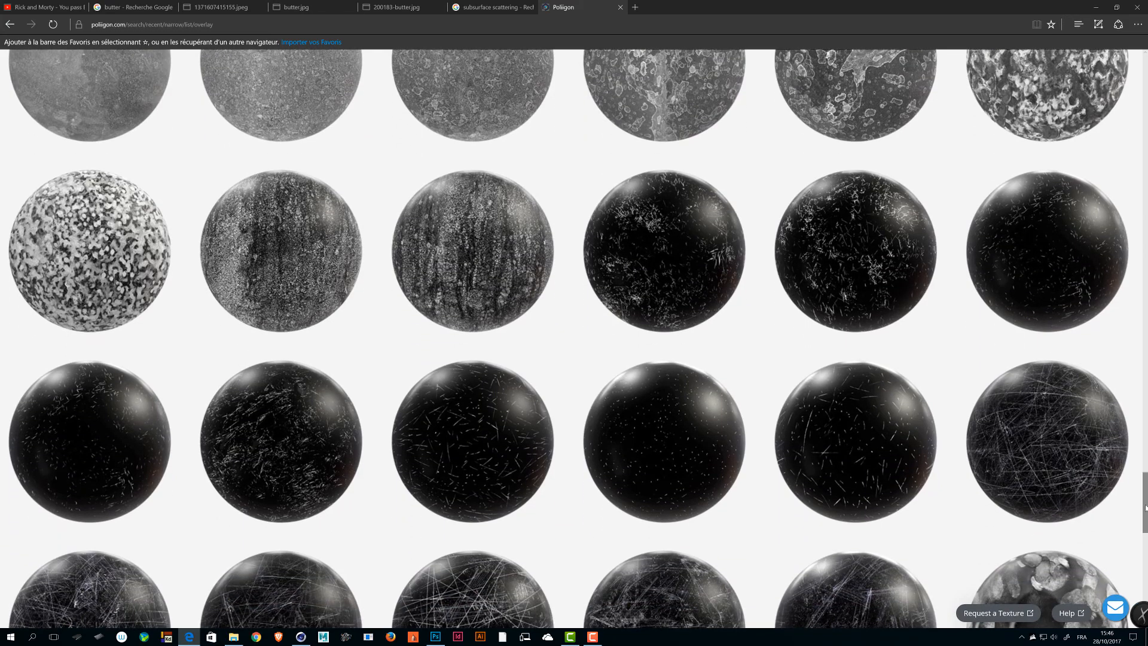
left_click_drag(1145, 509, 1018, 256)
left_click_drag(1143, 509, 1144, 563)
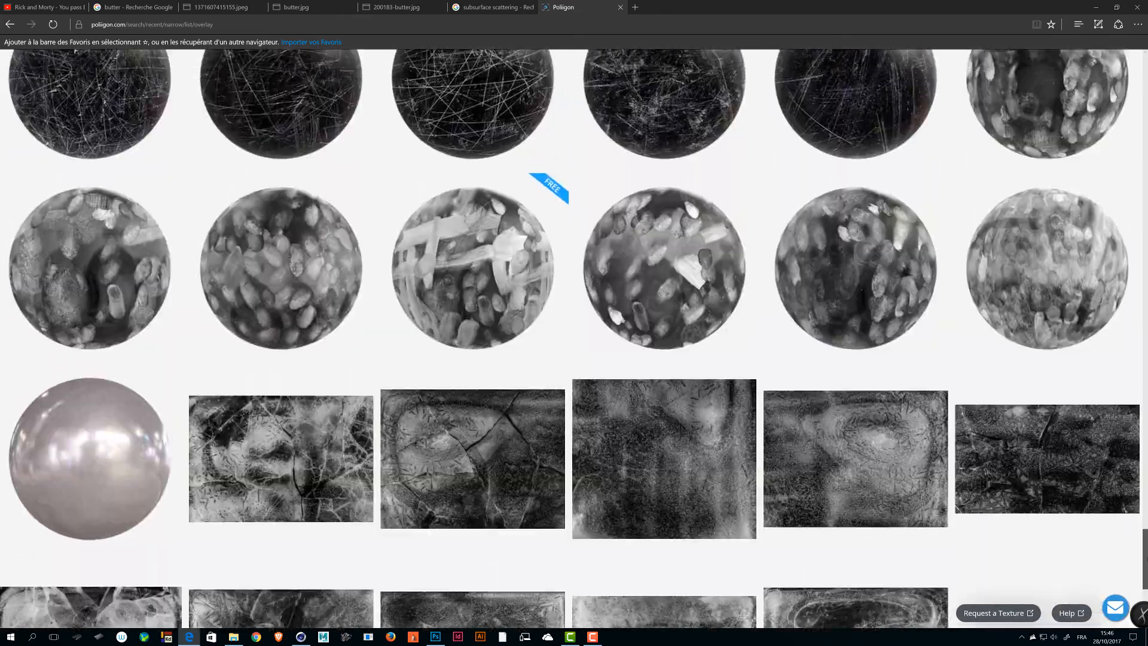
left_click(500, 307)
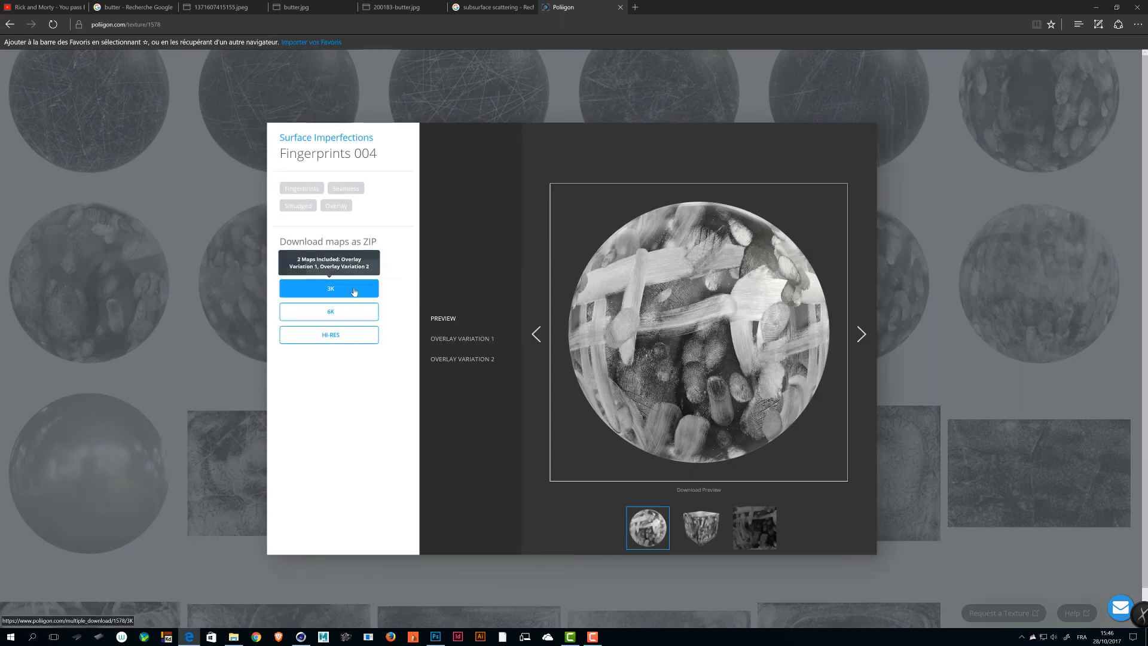
left_click(440, 339)
left_click(446, 359)
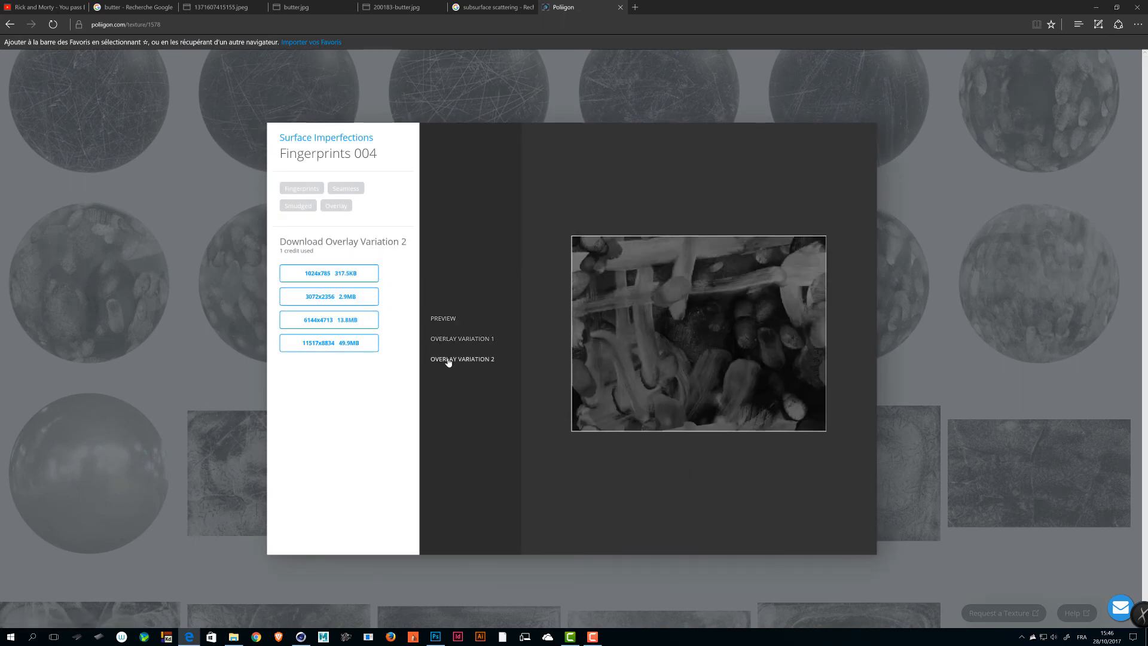
left_click(455, 340)
left_click(442, 318)
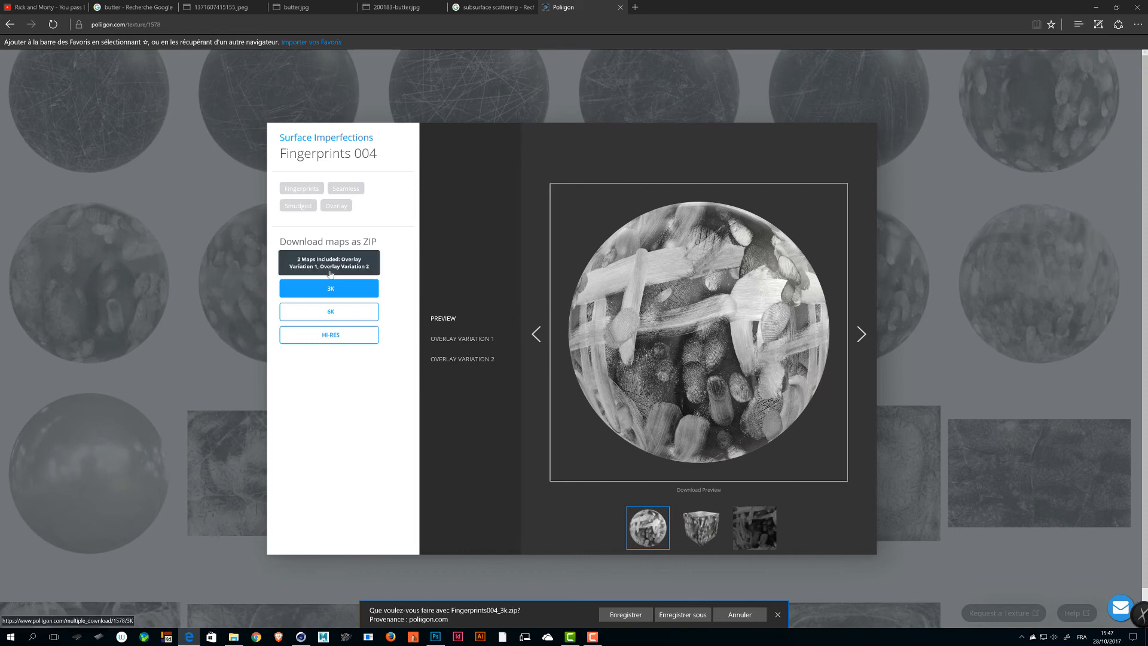
- Save the 3K maps of Fingerprints 004 as Fingerprints004_3k.zip in the 00_Ref\Butter folder
left_click(682, 615)
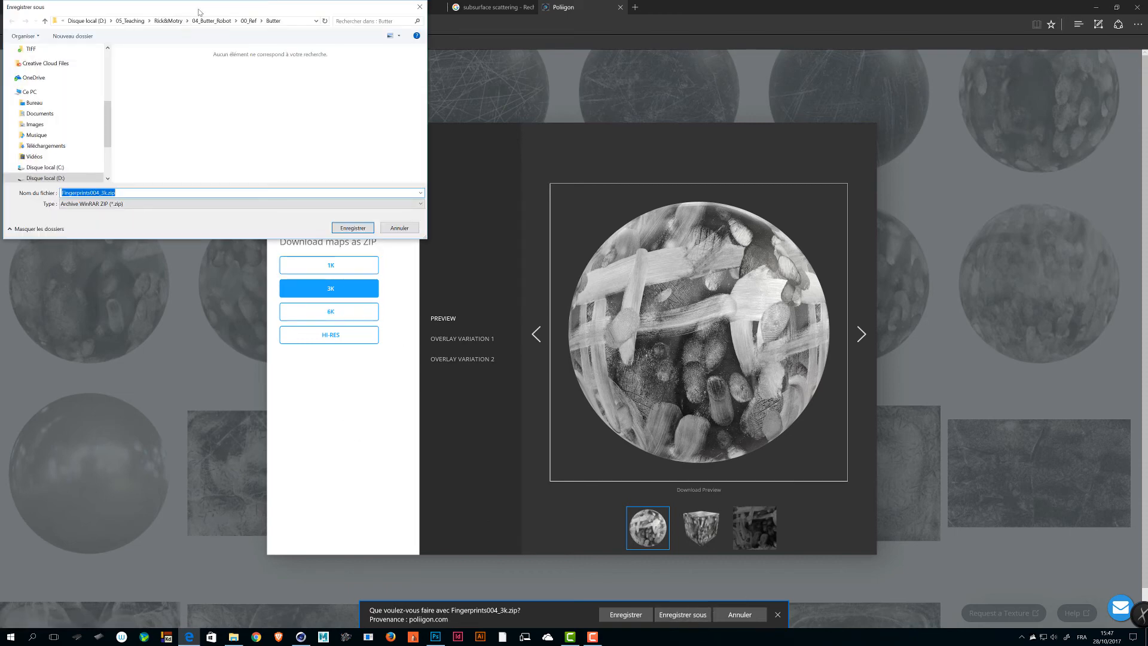
left_click_drag(198, 10, 338, 99)
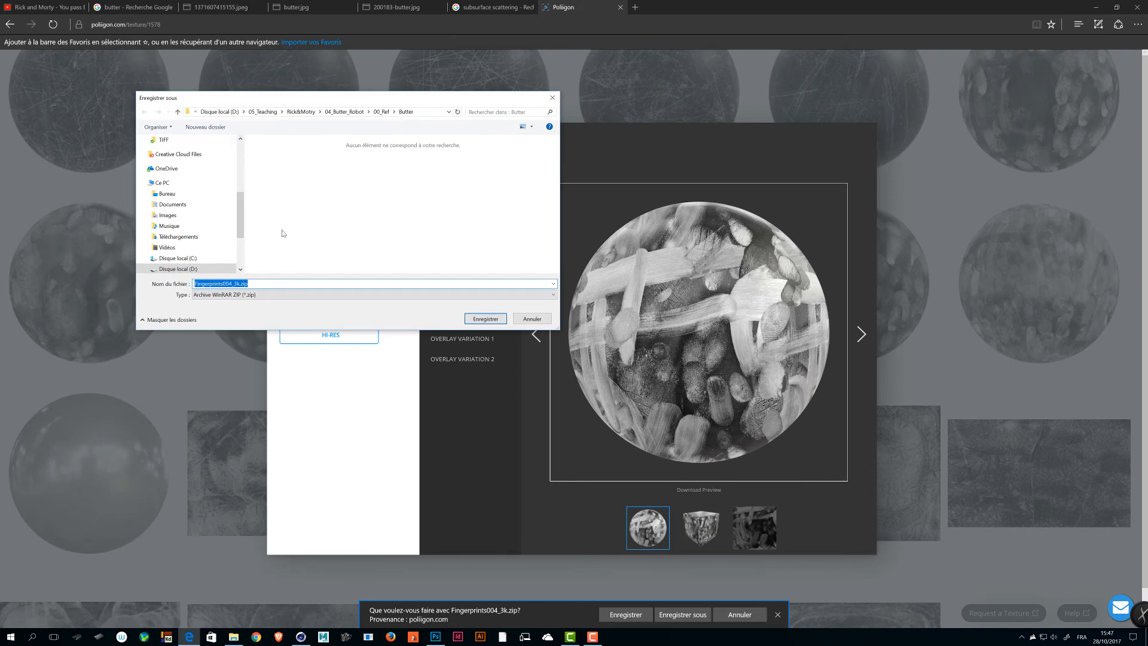
left_click(485, 319)
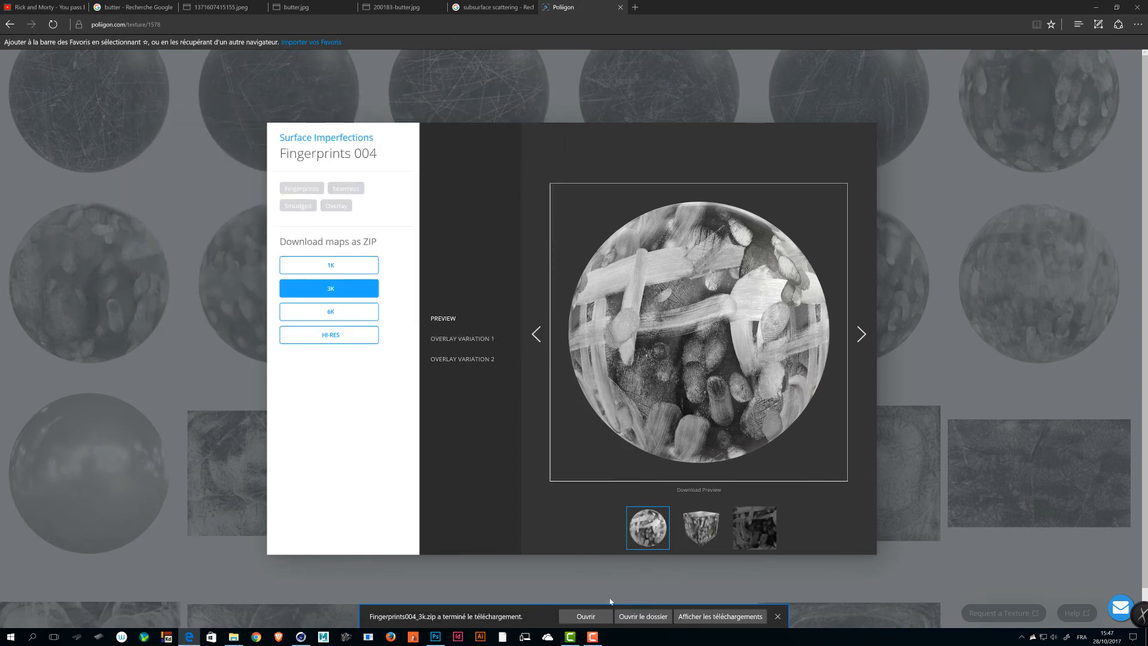
- Open the downloaded Fingerprints004_3k.zip and browse File Explorer to the 01_C4D\01_WorkingPlace\08_5_Sculpting folder
left_click(584, 616)
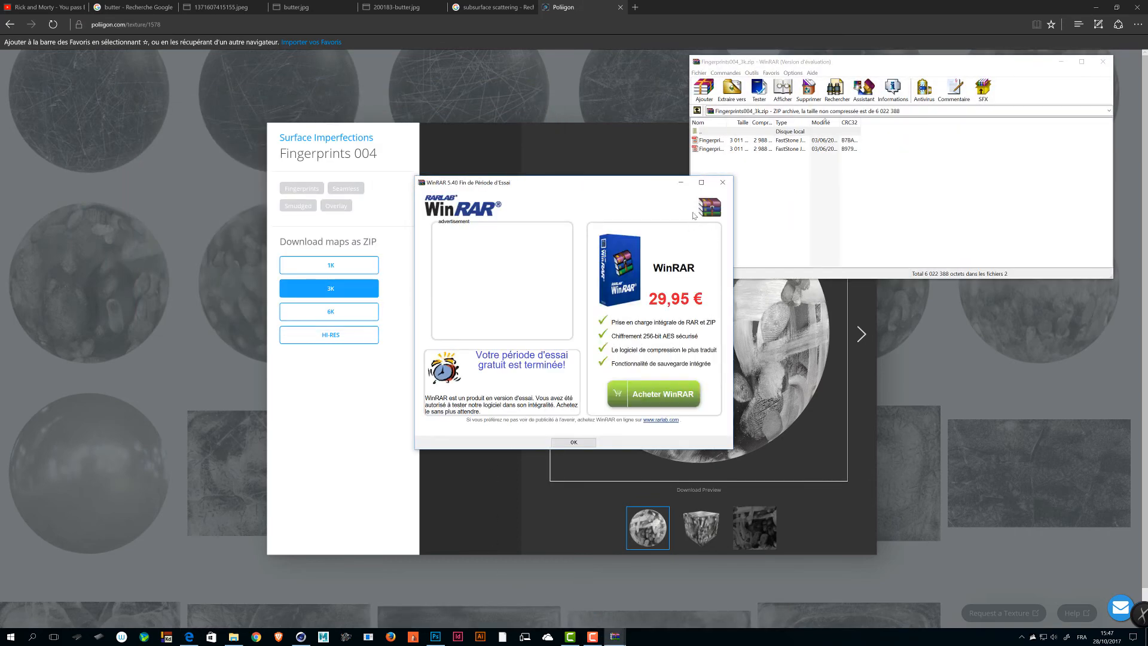
left_click(722, 182)
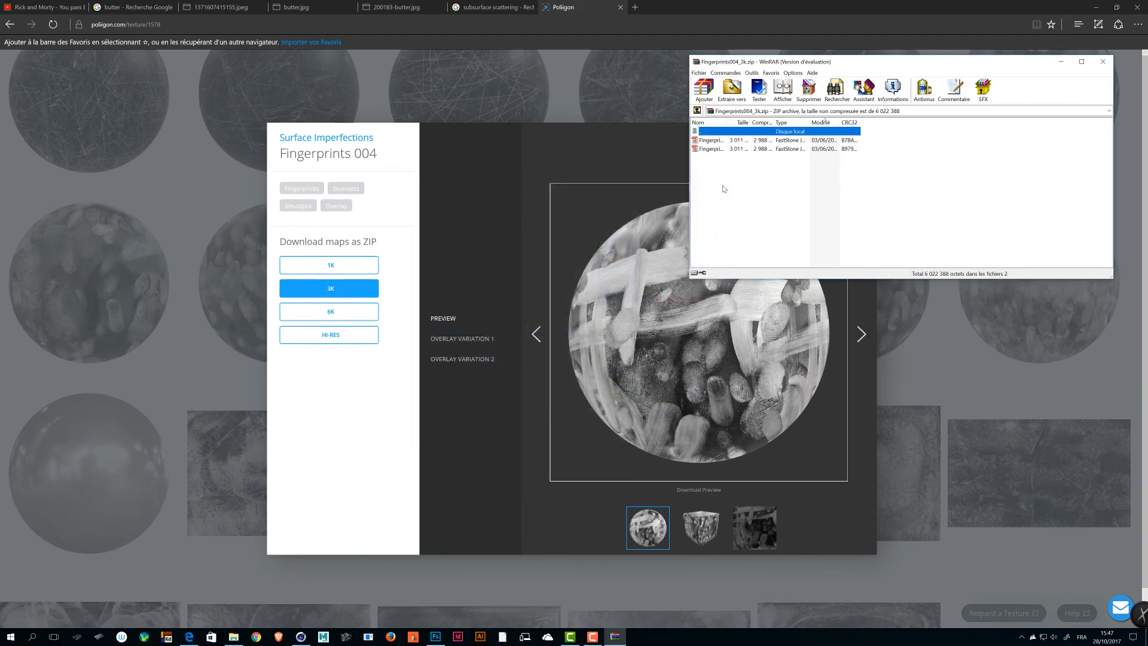
left_click(233, 637)
left_click(503, 261)
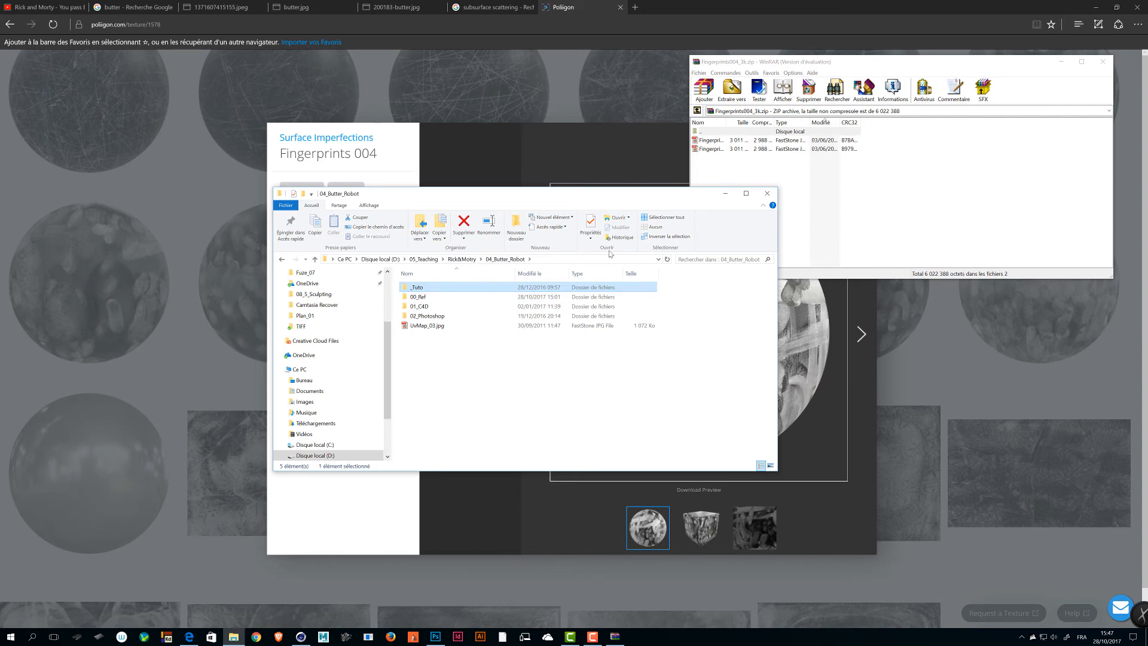
double_click(446, 307)
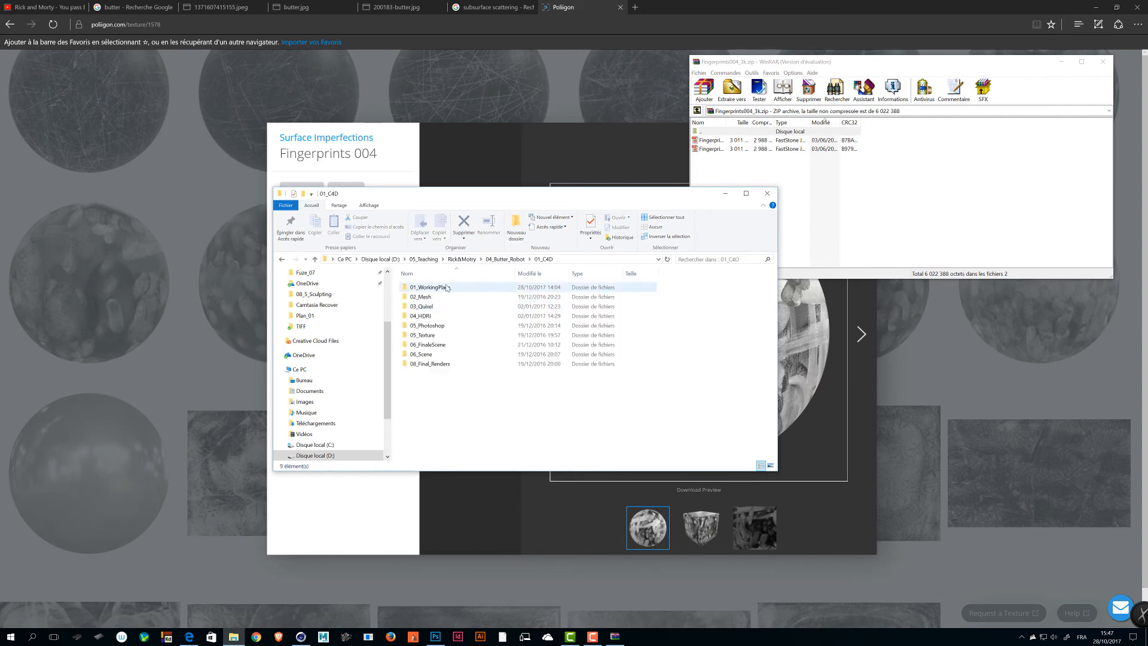
double_click(451, 288)
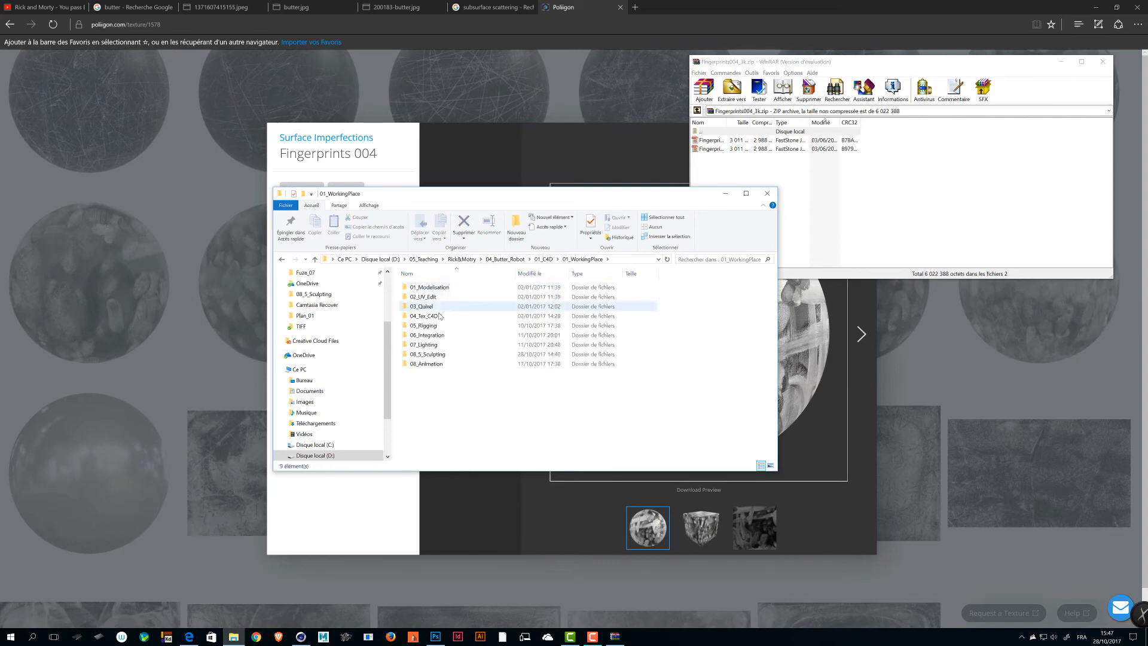
left_click(448, 354)
double_click(448, 354)
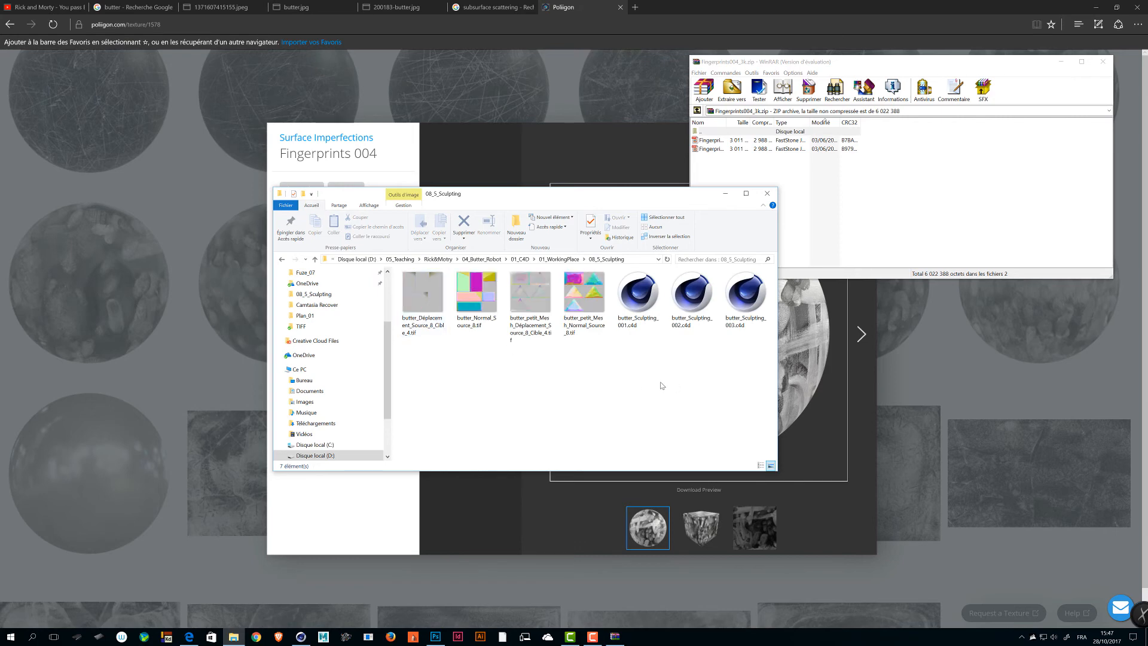
- Extract both Fingerprints004 overlay images (VAR1 and VAR2) from the archive into the 08_5_Sculpting folder
left_click(733, 150)
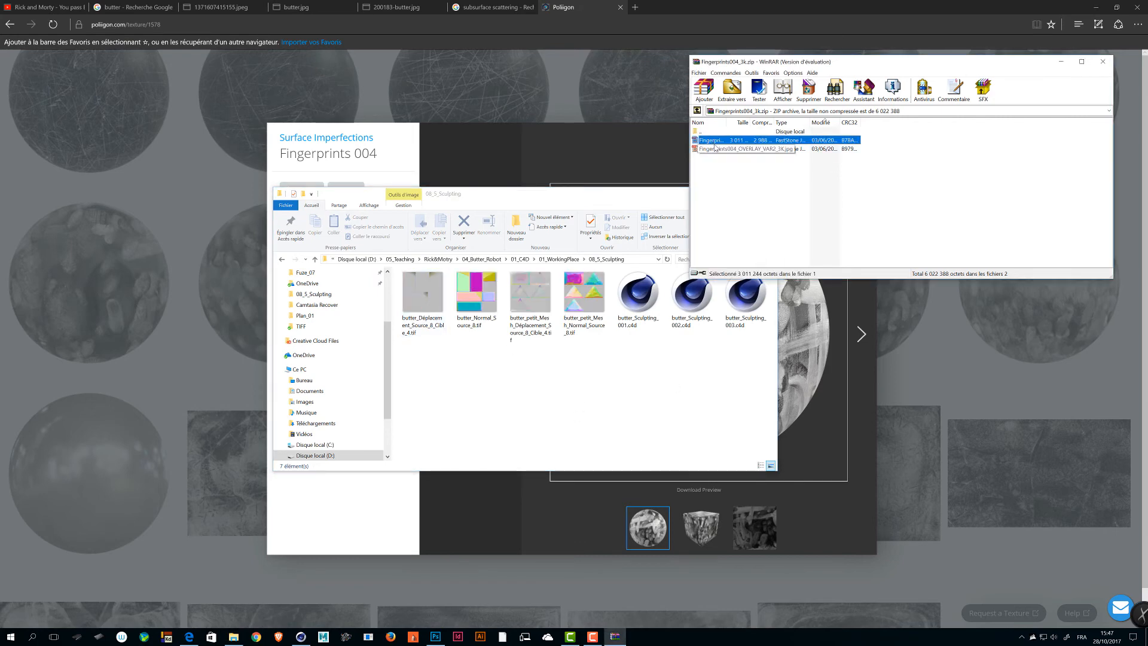
left_click(715, 147, "shift")
left_click_drag(615, 410, 611, 402)
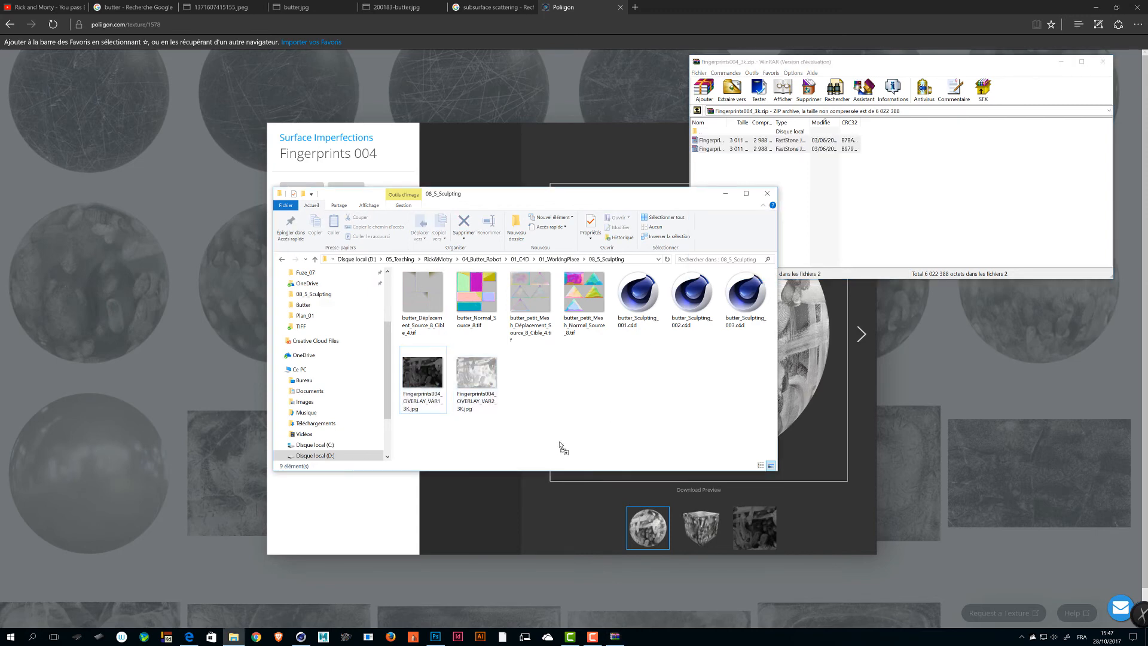
- Switch back to the Cinema 4D scene and open the Plate material in the material editor
left_click_drag(476, 603, 284, 62)
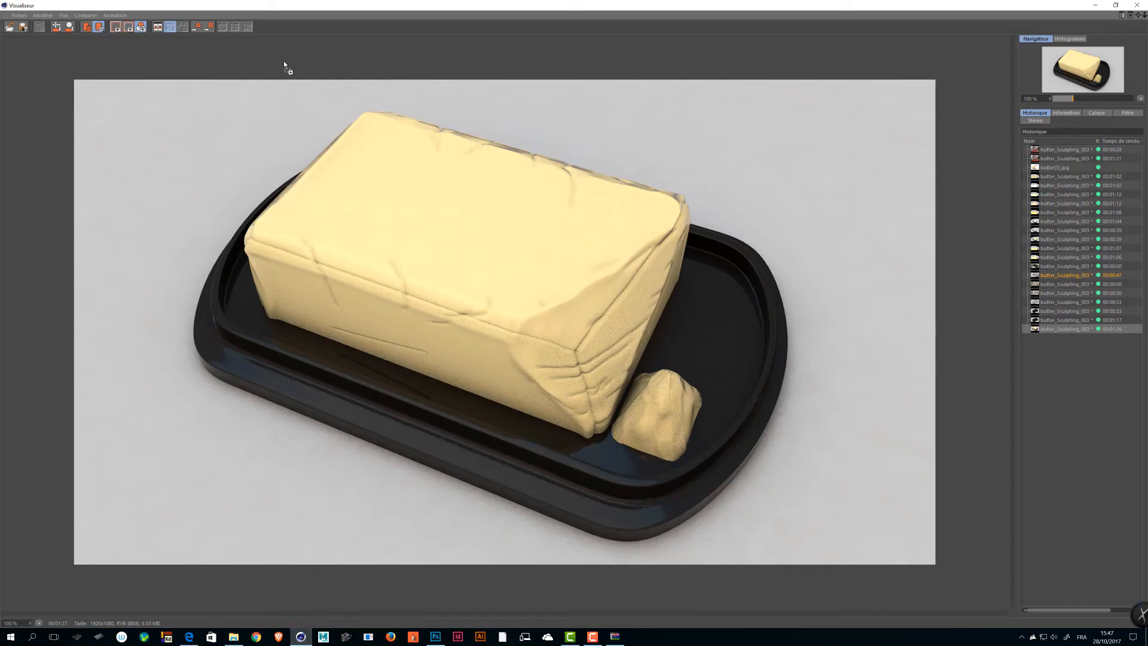
left_click_drag(356, 4, 0, 143)
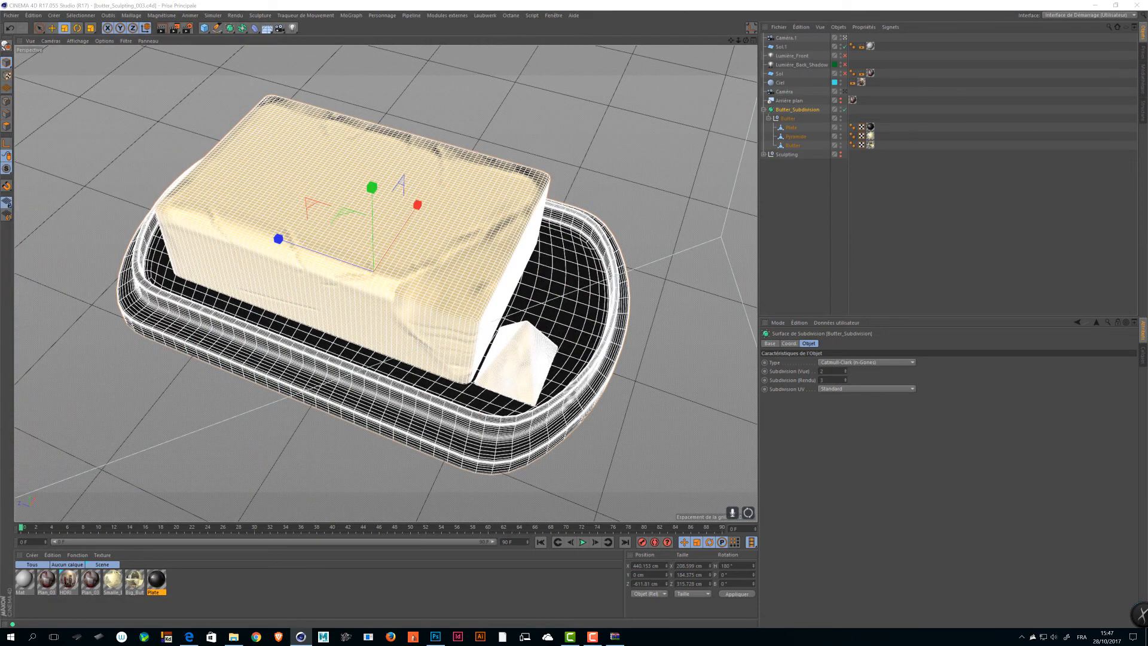
left_click(910, 210)
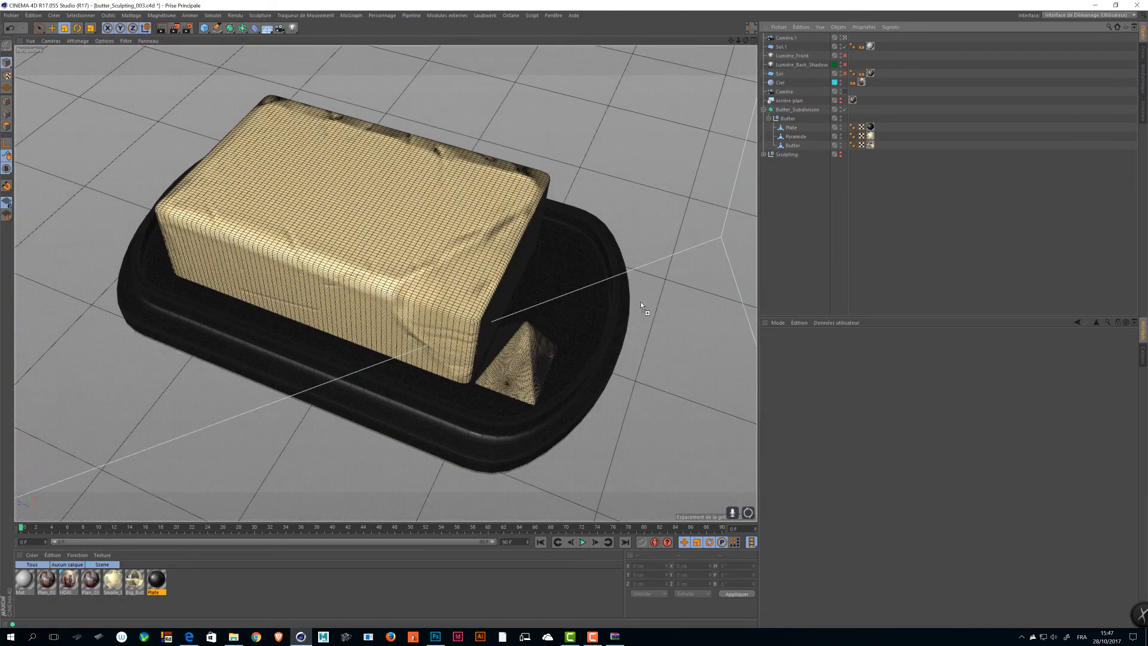
left_click(592, 297)
left_click(871, 127)
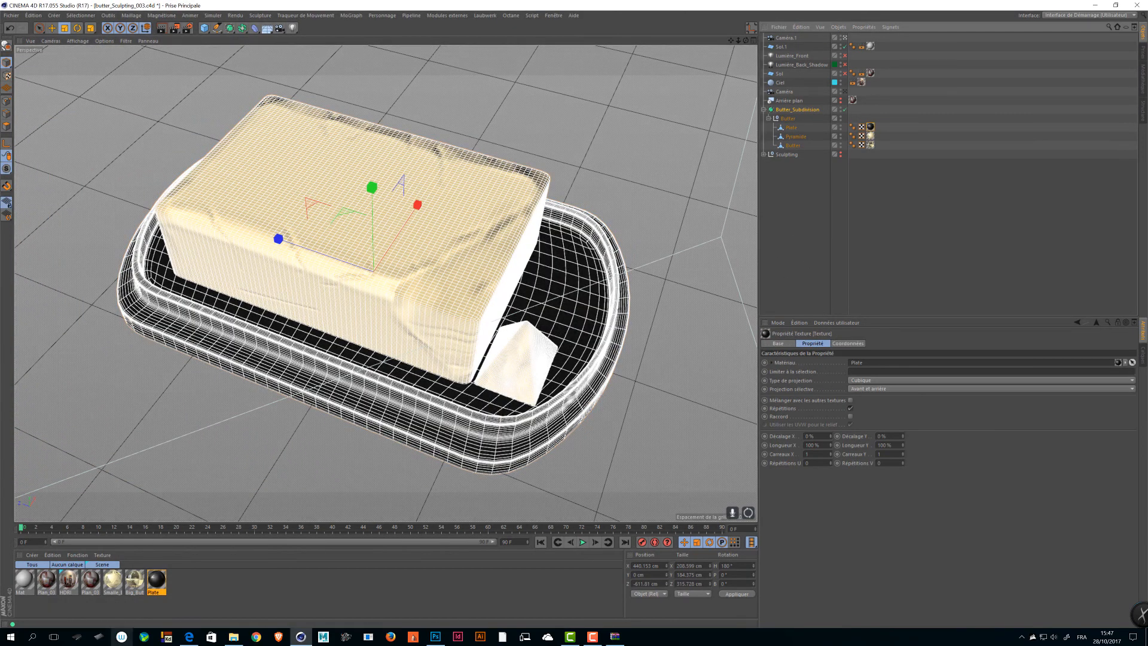
double_click(159, 580)
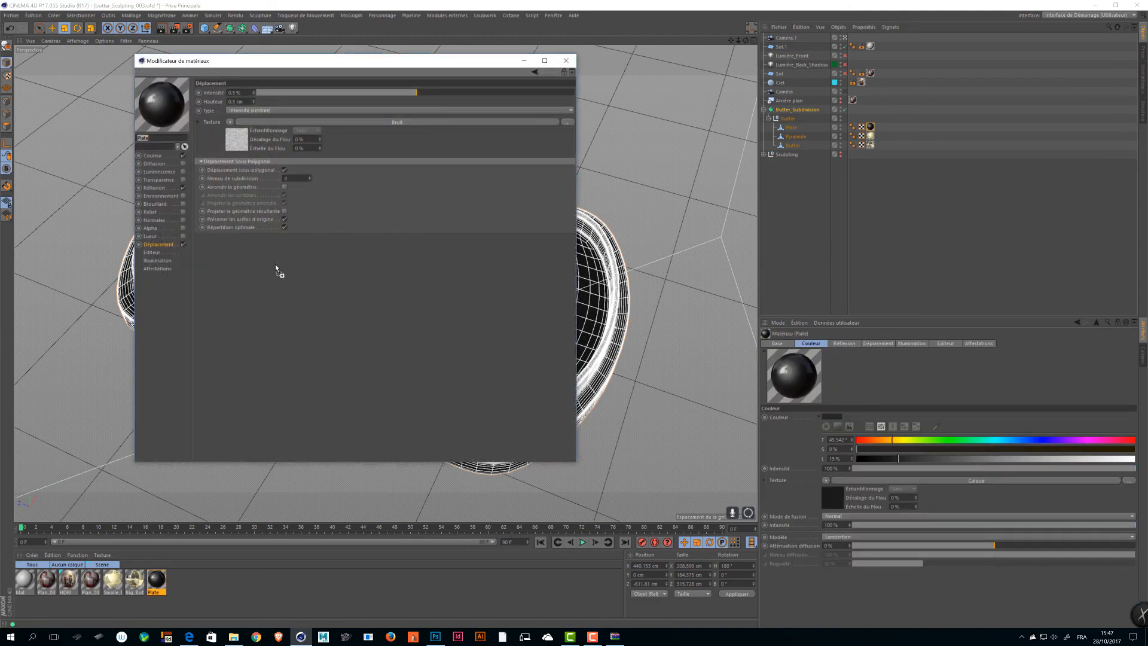
left_click(153, 156)
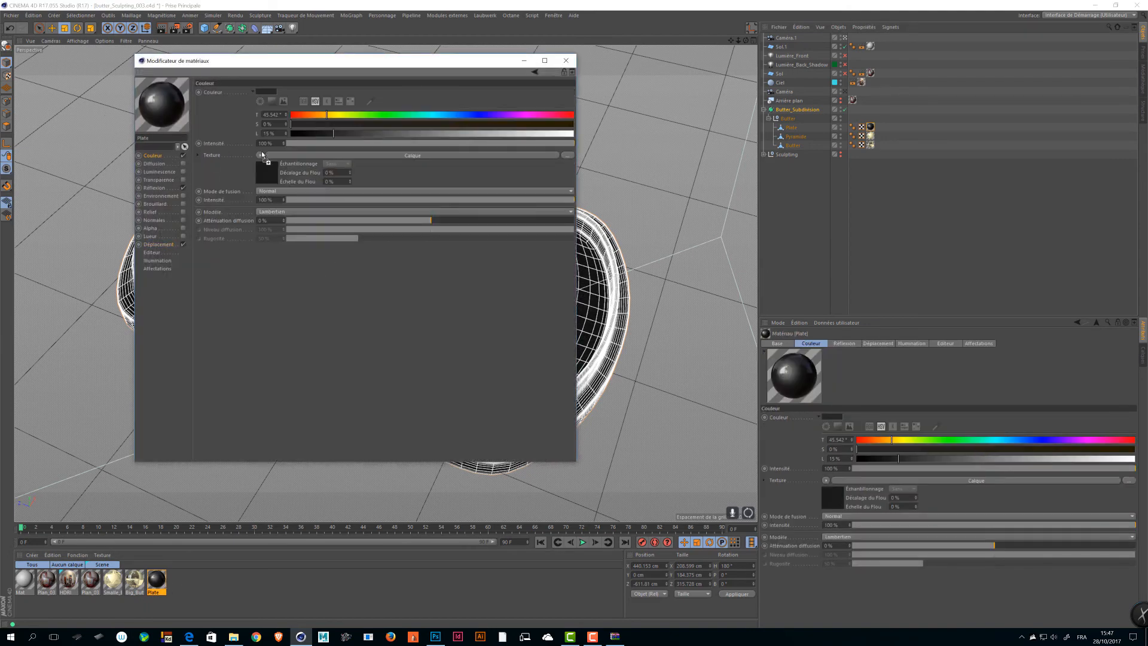
left_click(286, 154)
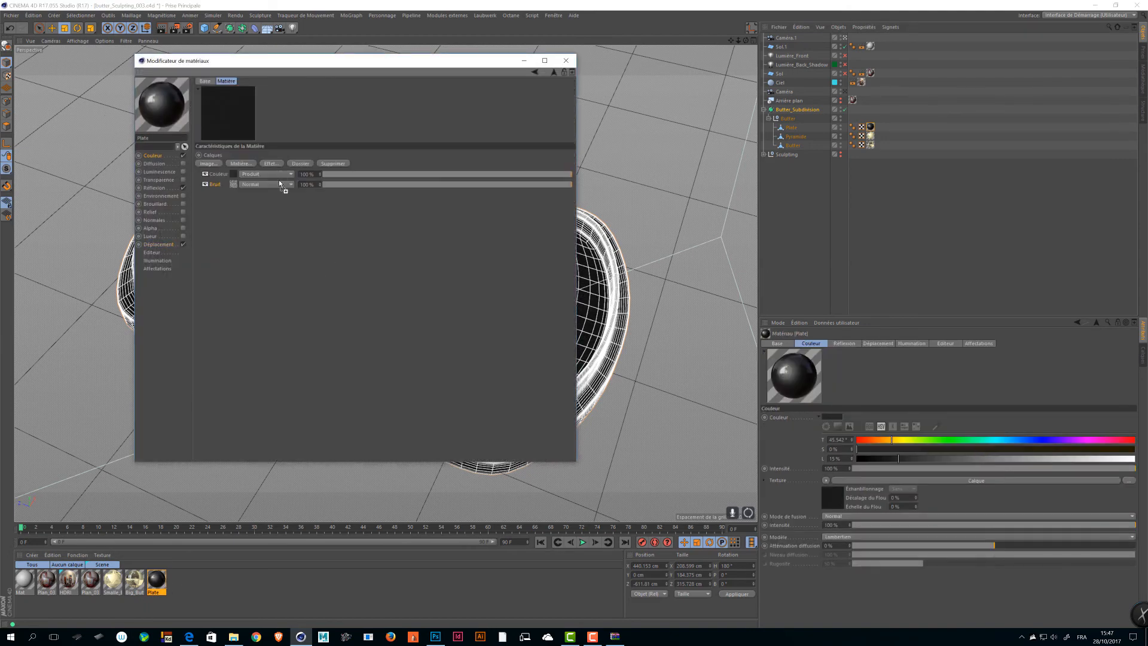
left_click(208, 164)
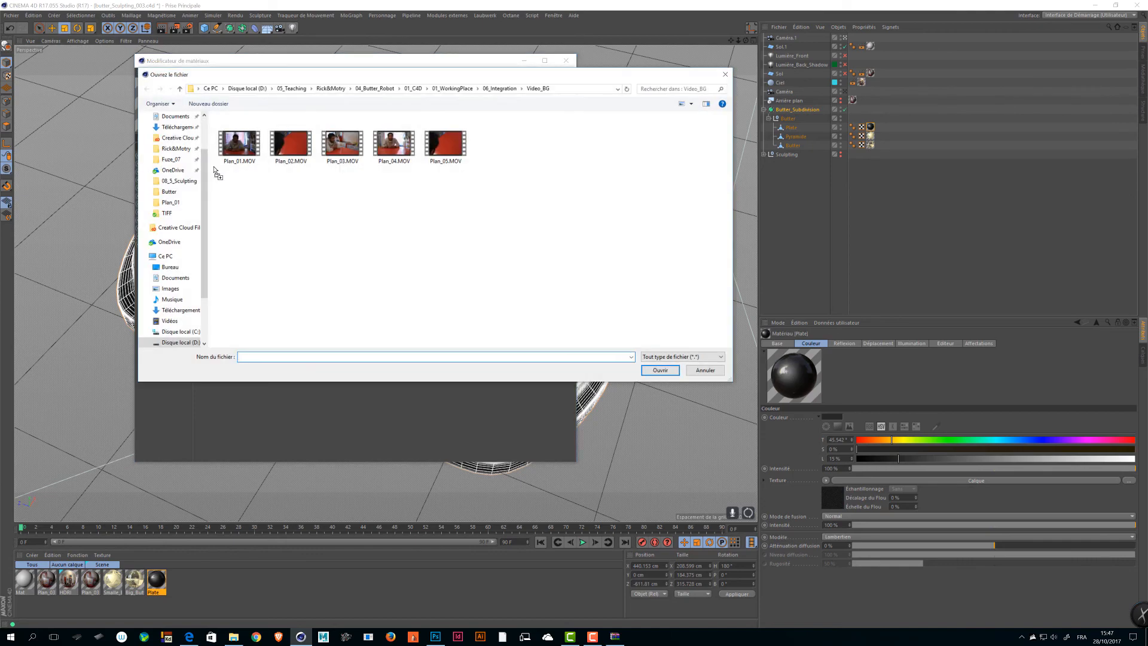
left_click(725, 75)
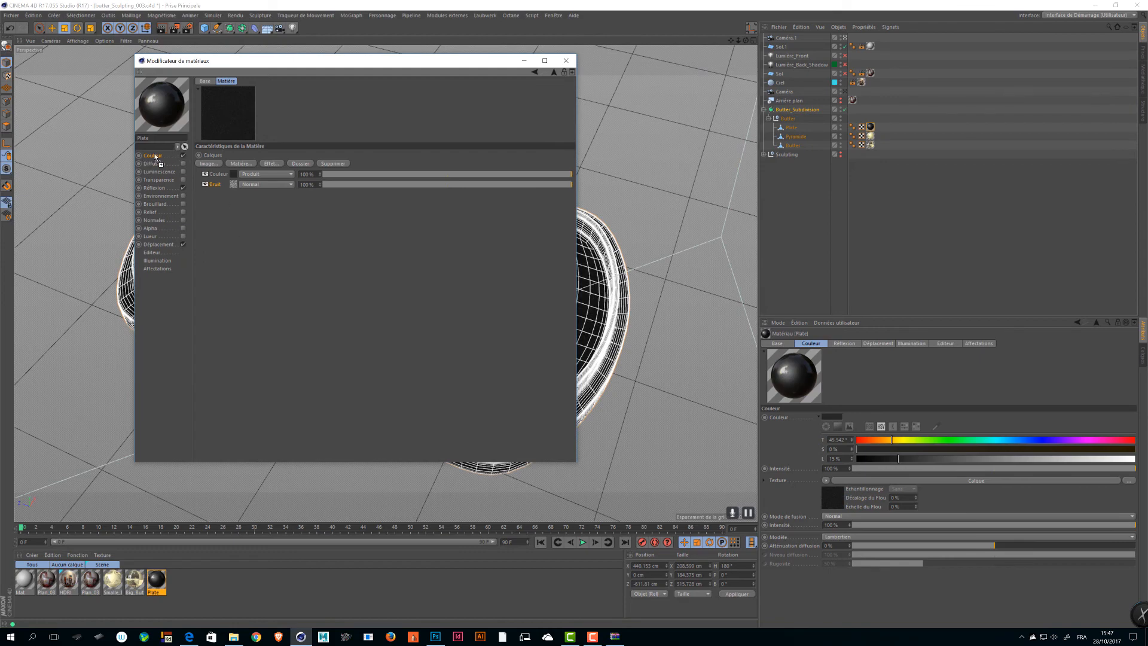
- Add Fingerprints004_OVERLAY_VAR1_3K.jpg from 08_5_Sculpting as an image layer in the Plate material's color texture
left_click(153, 155)
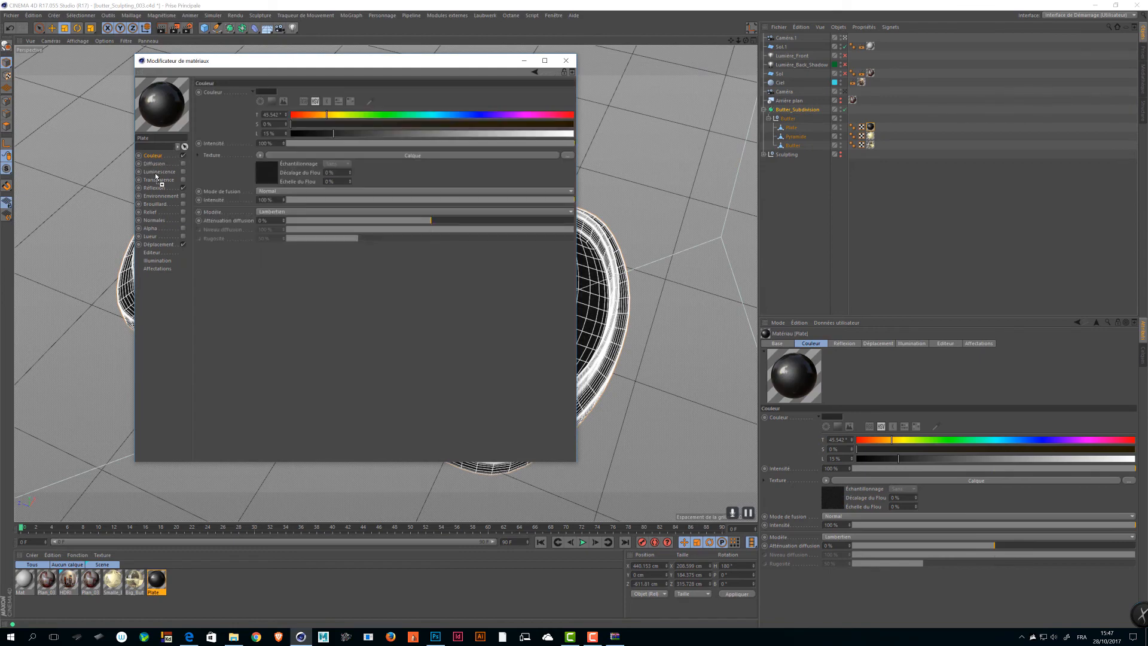
left_click(306, 155)
left_click(208, 164)
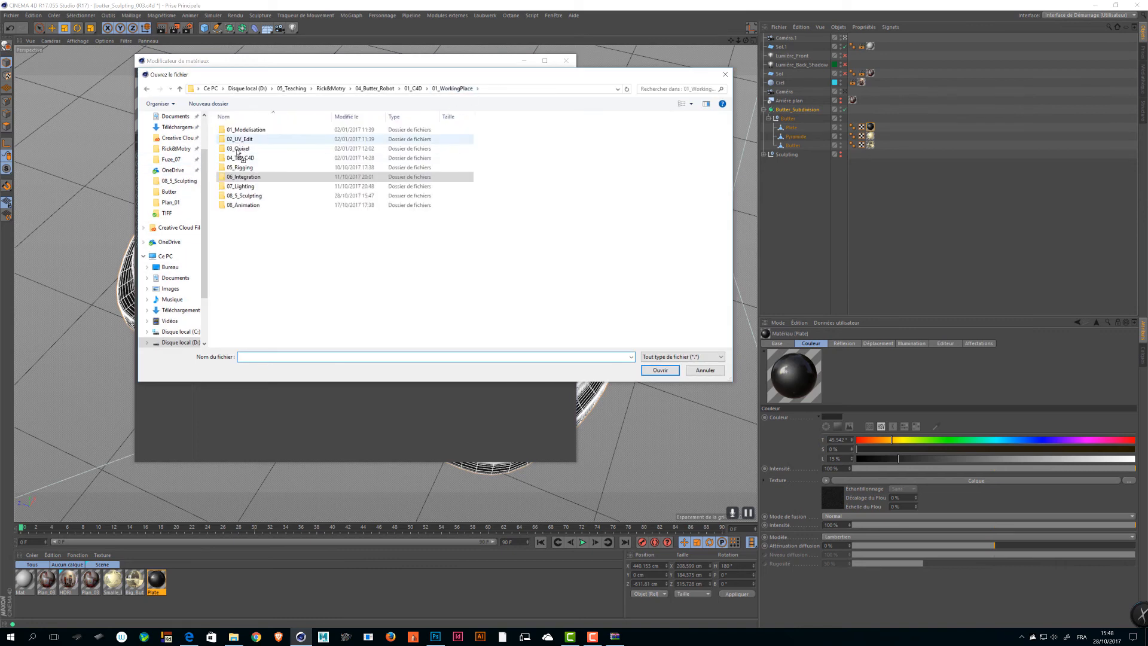
left_click(251, 196)
double_click(251, 197)
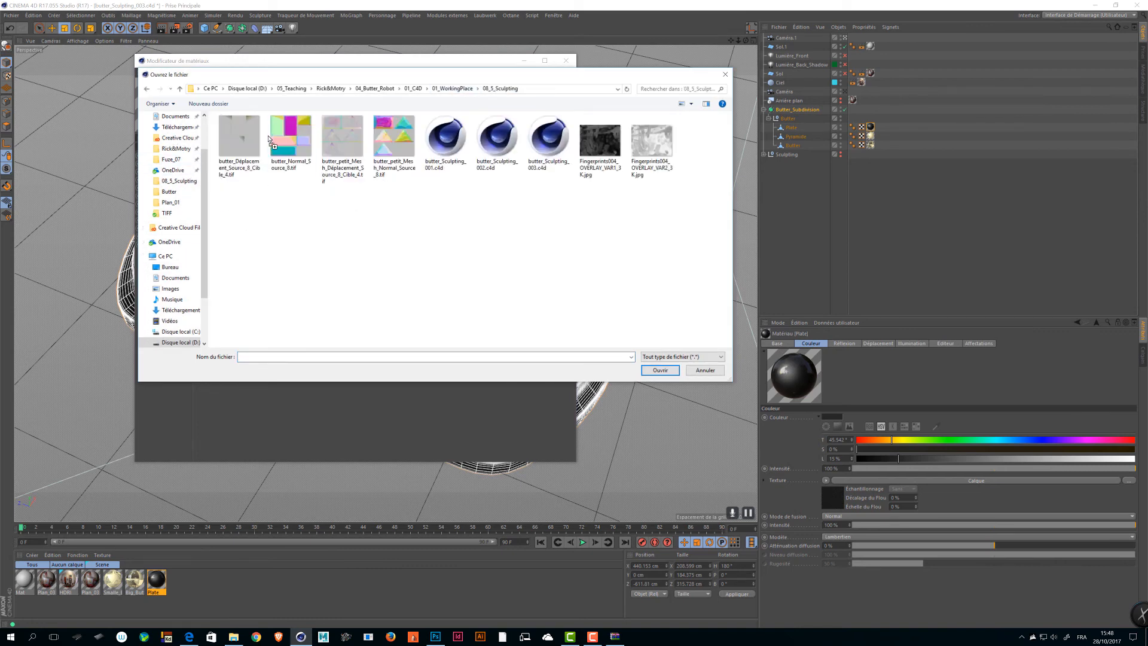
left_click(616, 150)
key("Right")
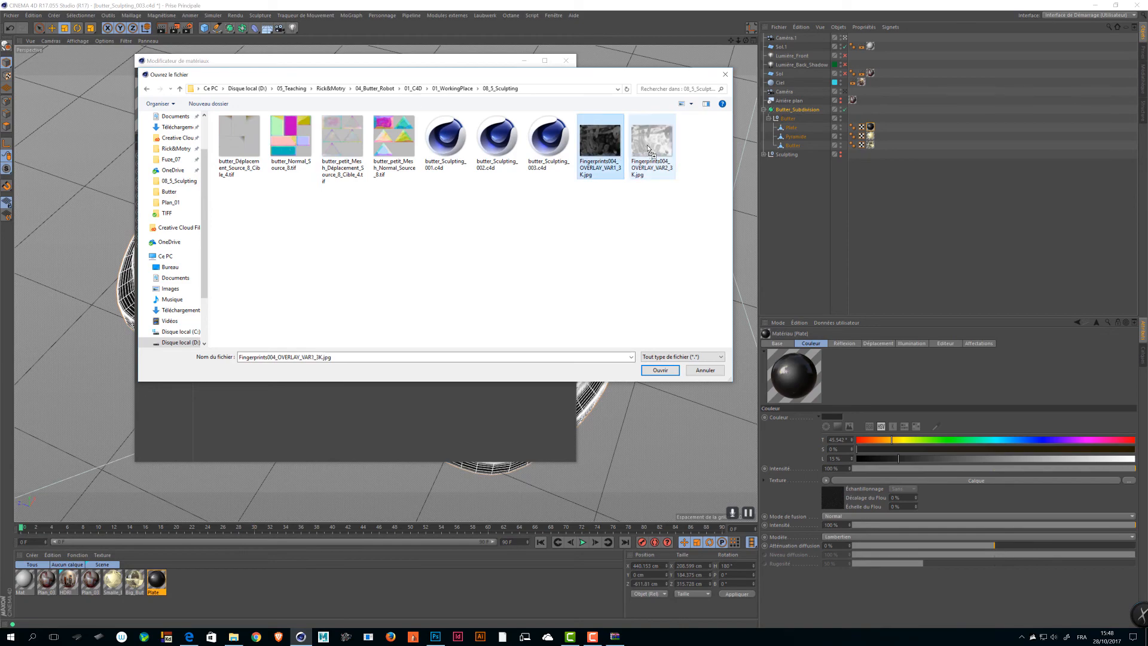
left_click(583, 135)
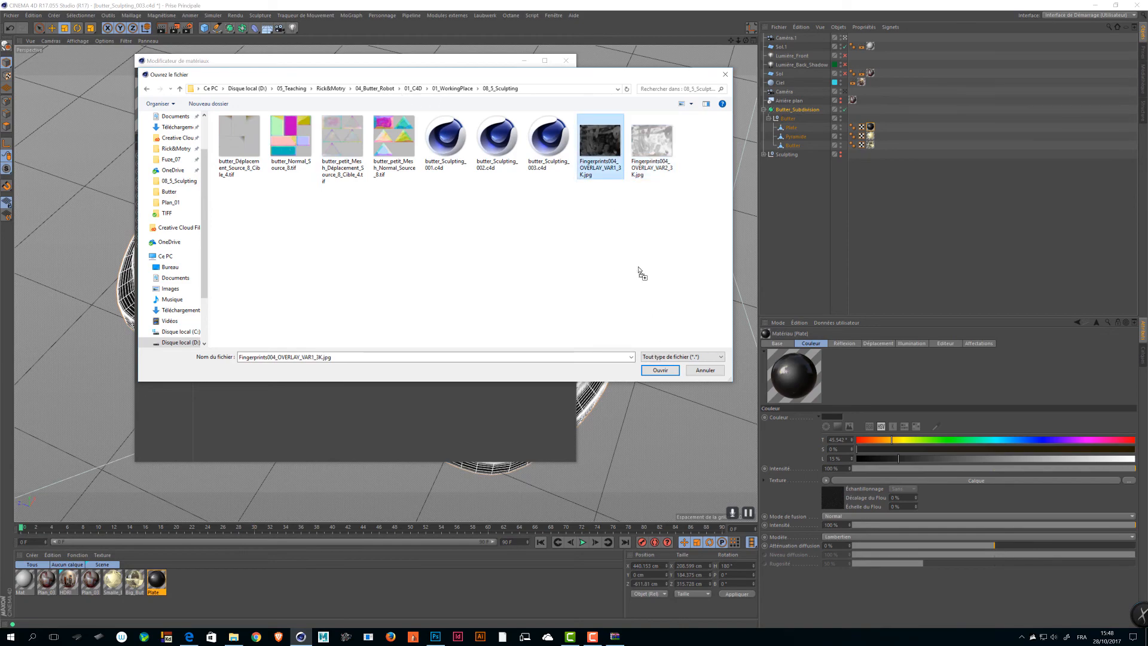
key("Return")
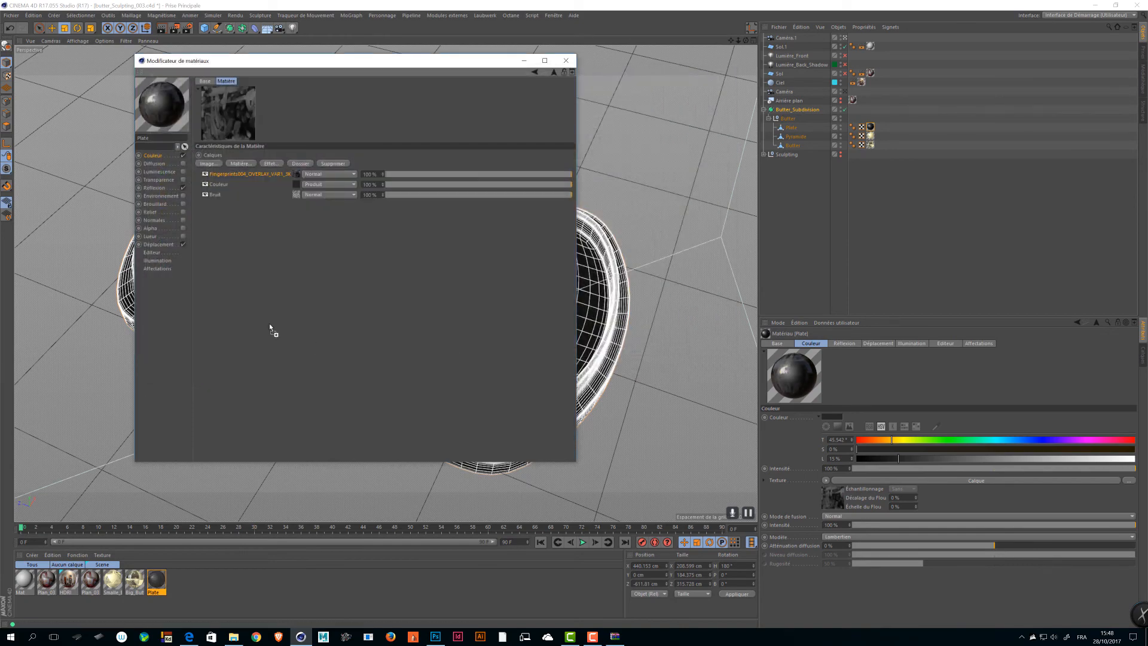
- Preview the Plate material in a separate window, close the material editor and save the scene
left_click_drag(344, 62, 685, 138)
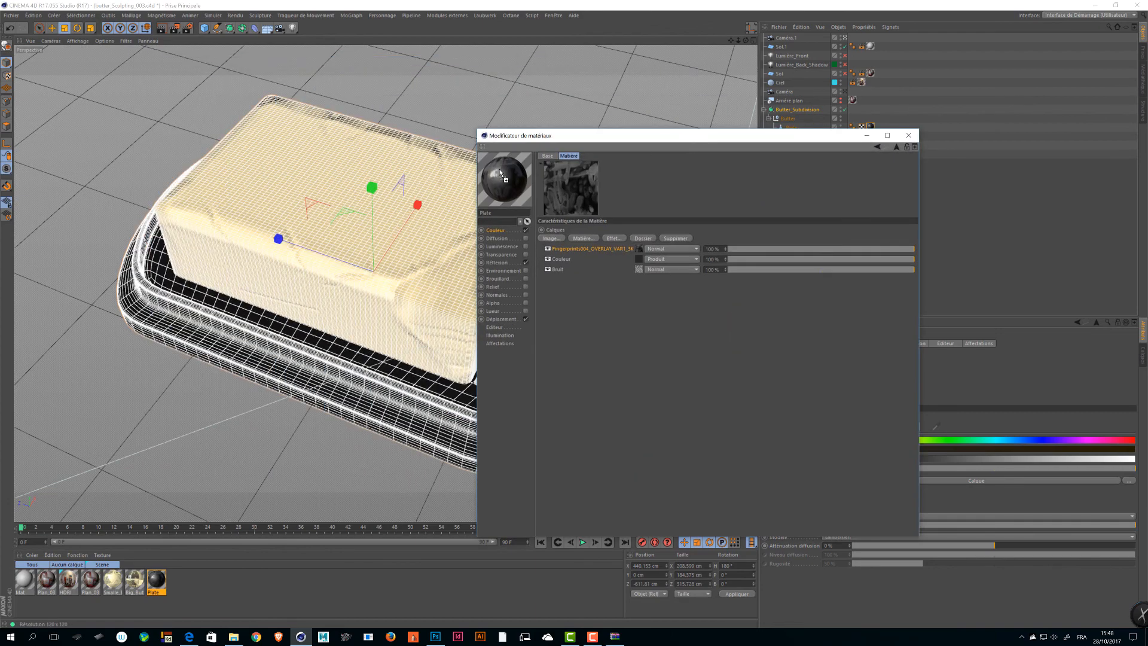
right_click(501, 171)
left_click(540, 176)
left_click_drag(537, 217, 609, 240)
left_click_drag(609, 240, 355, 139)
left_click_drag(730, 214, 637, 150)
left_click(908, 136)
key("ctrl+s")
- Reopen the Plate material and inspect the fingerprint texture on its sphere in an enlarged separate preview window
double_click(156, 580)
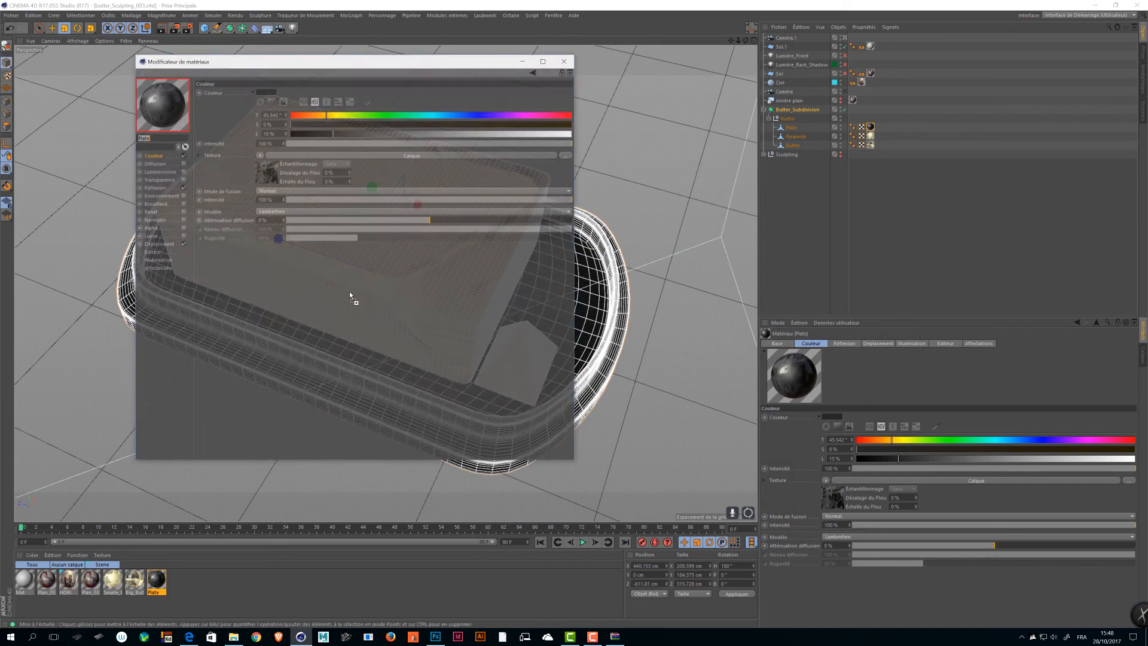
right_click(170, 113)
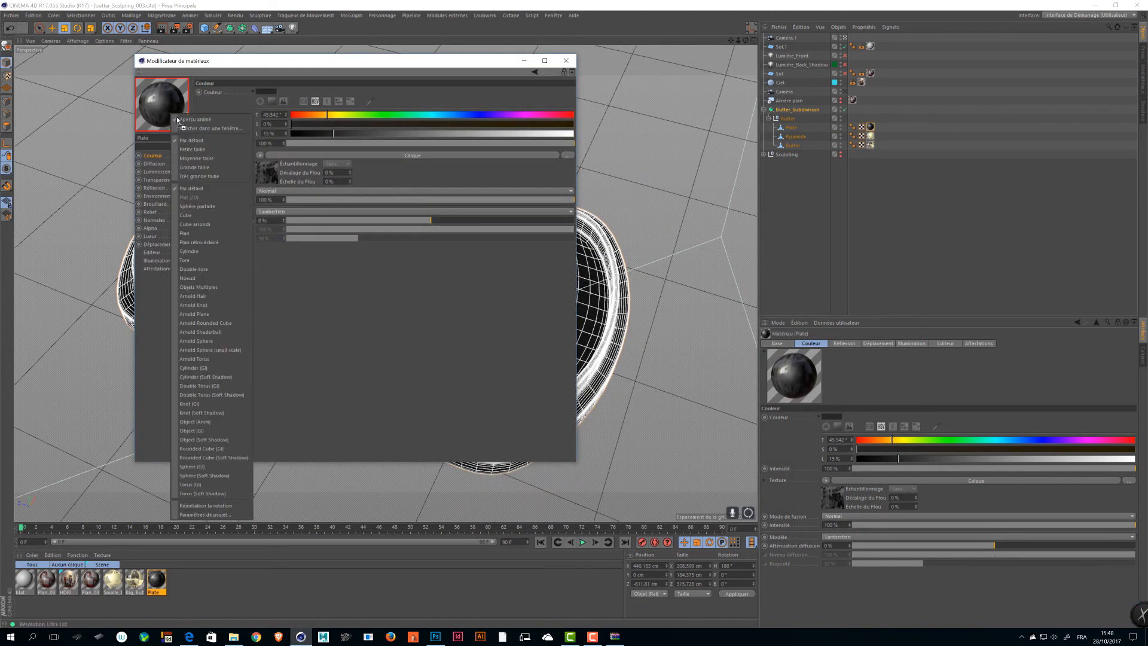
left_click(197, 126)
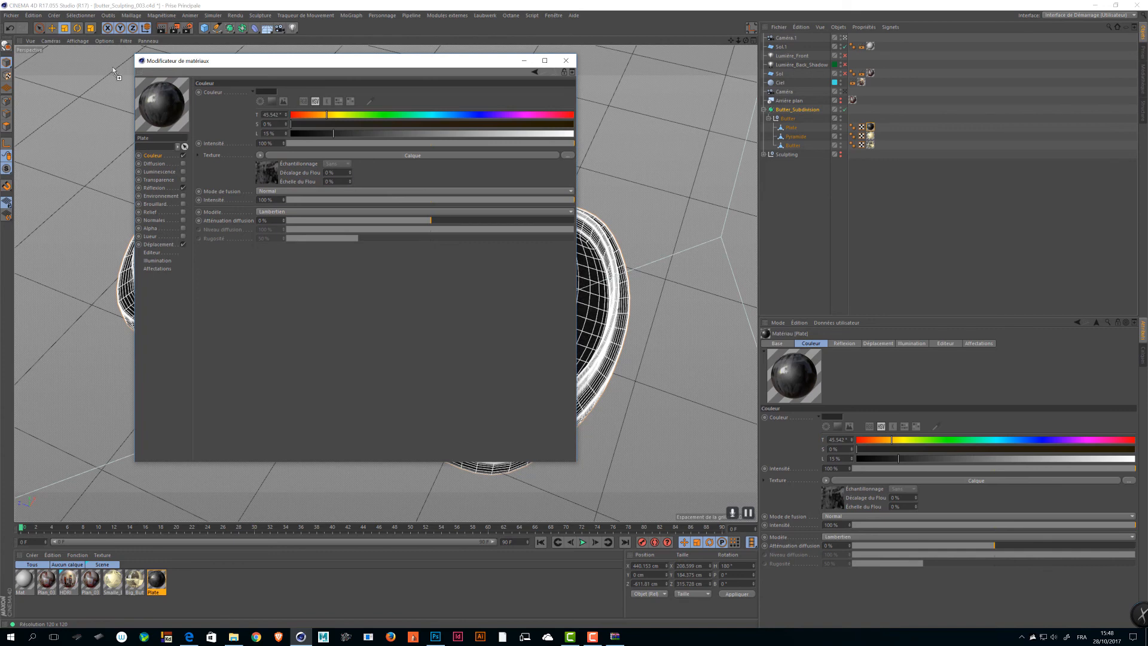
right_click(171, 108)
left_click(195, 115)
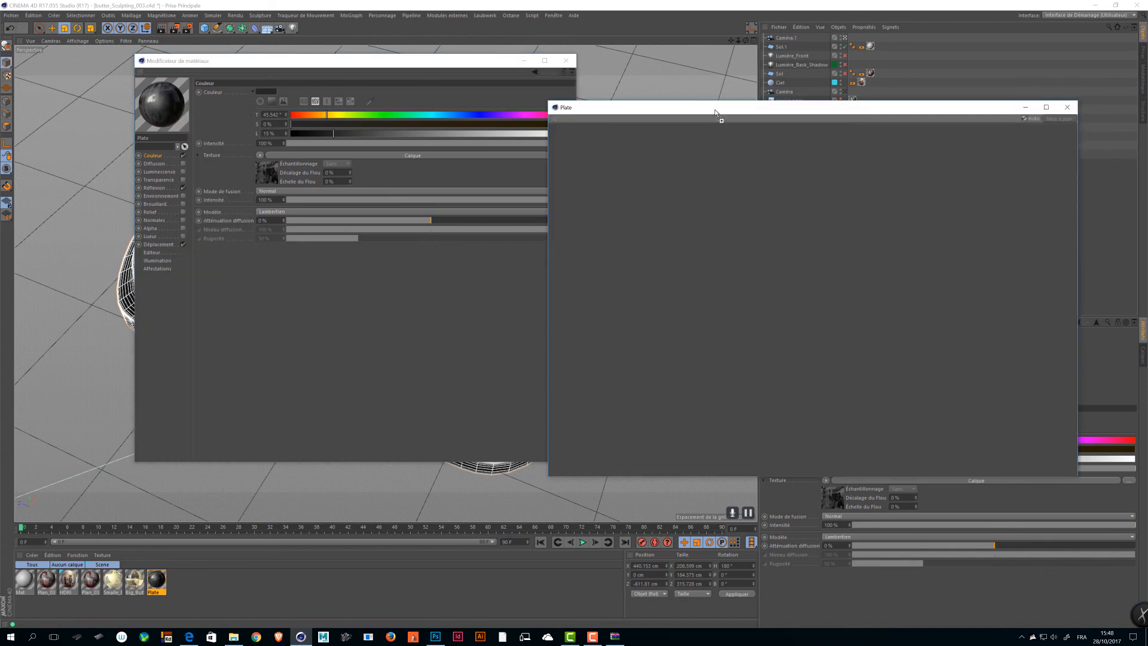
left_click_drag(716, 111, 398, 57)
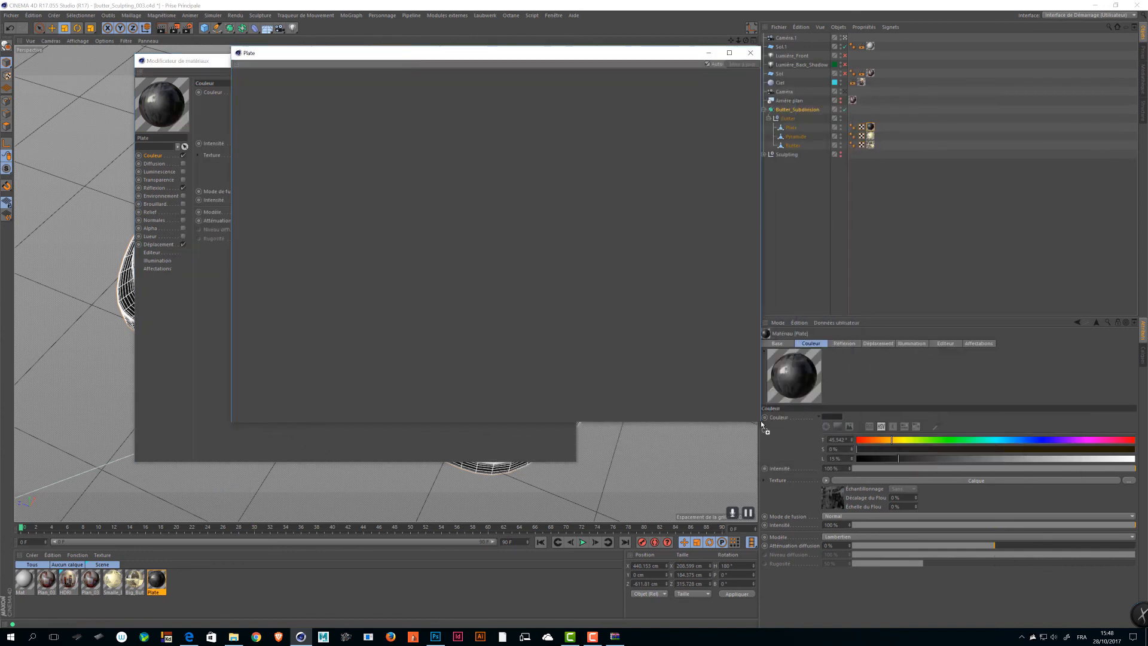
left_click_drag(763, 424, 889, 557)
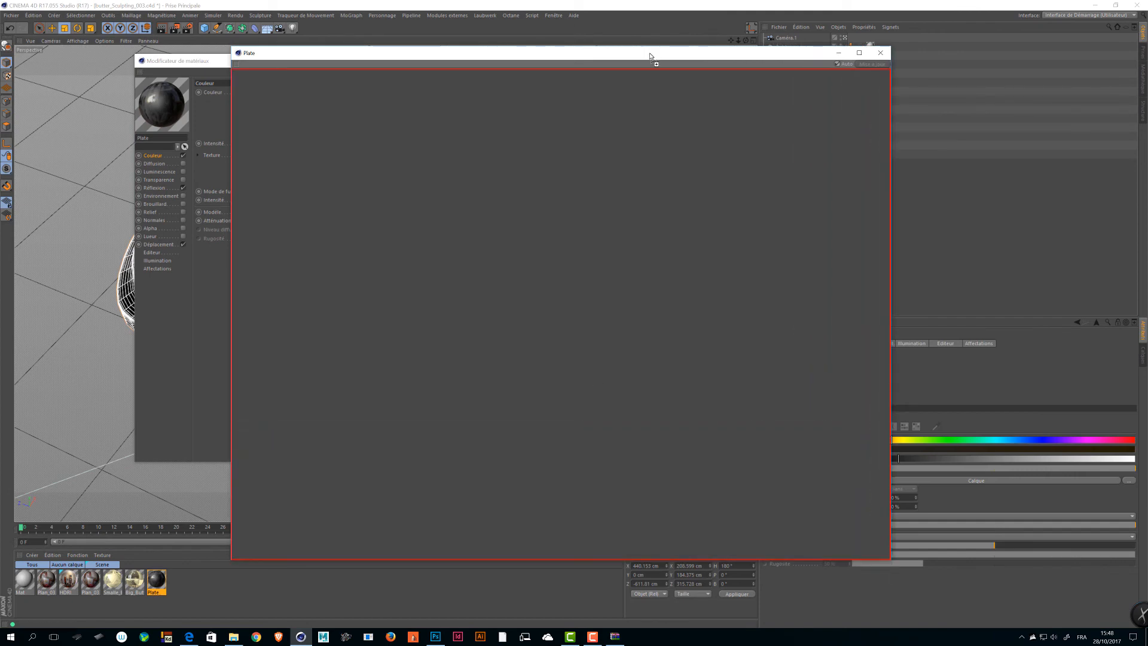
left_click_drag(653, 55, 423, 39)
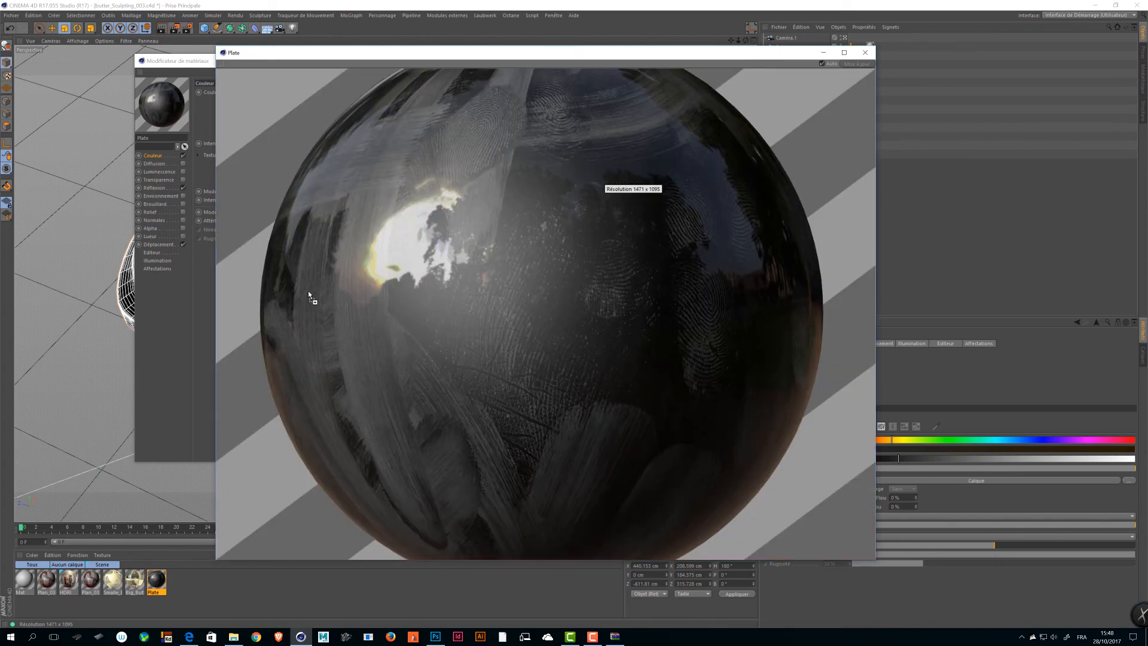
left_click(866, 53)
left_click(566, 60)
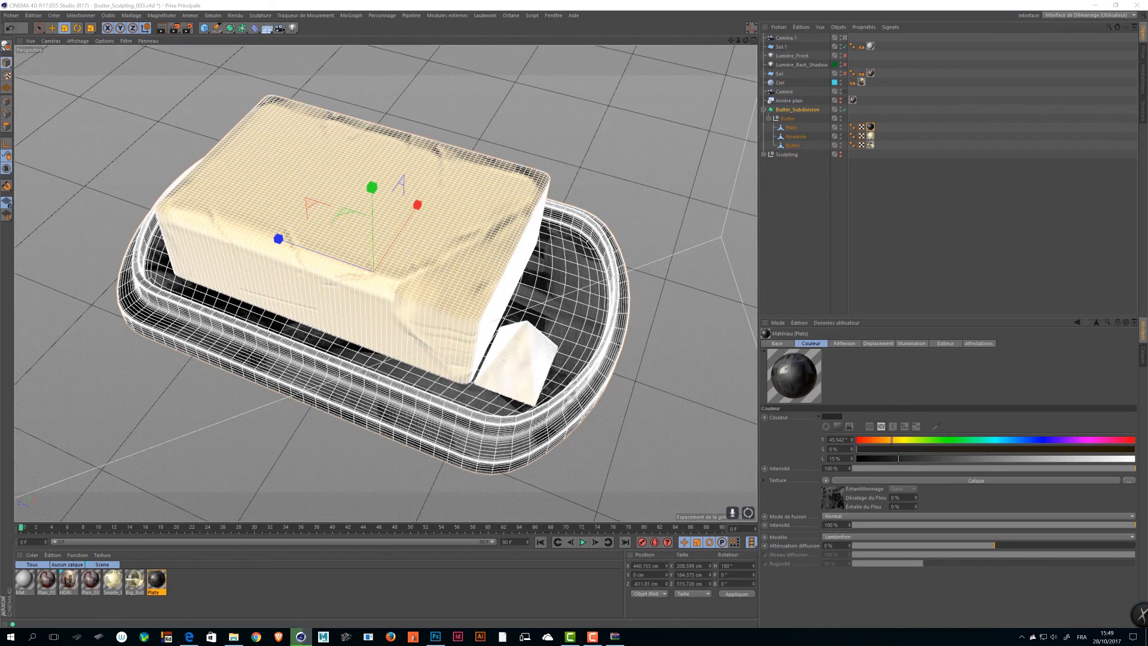
- Render the scene to the Picture Viewer, then switch to Poliigon in Edge and close the Fingerprints 004 details
left_click_drag(0, 51, 561, 0)
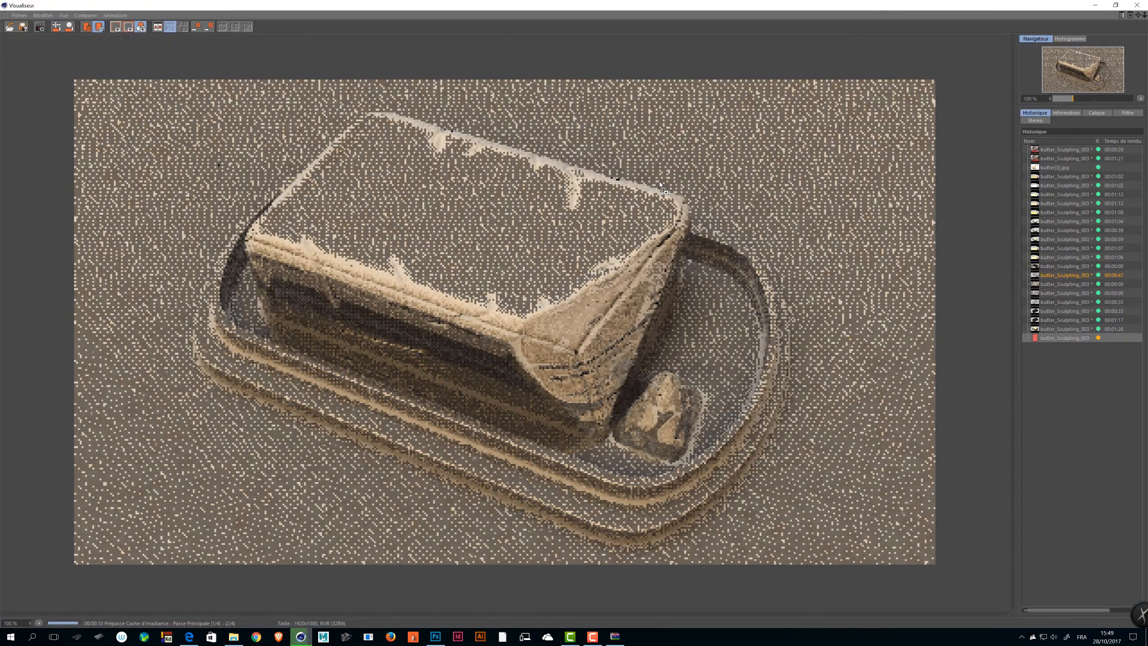
key("alt+Tab")
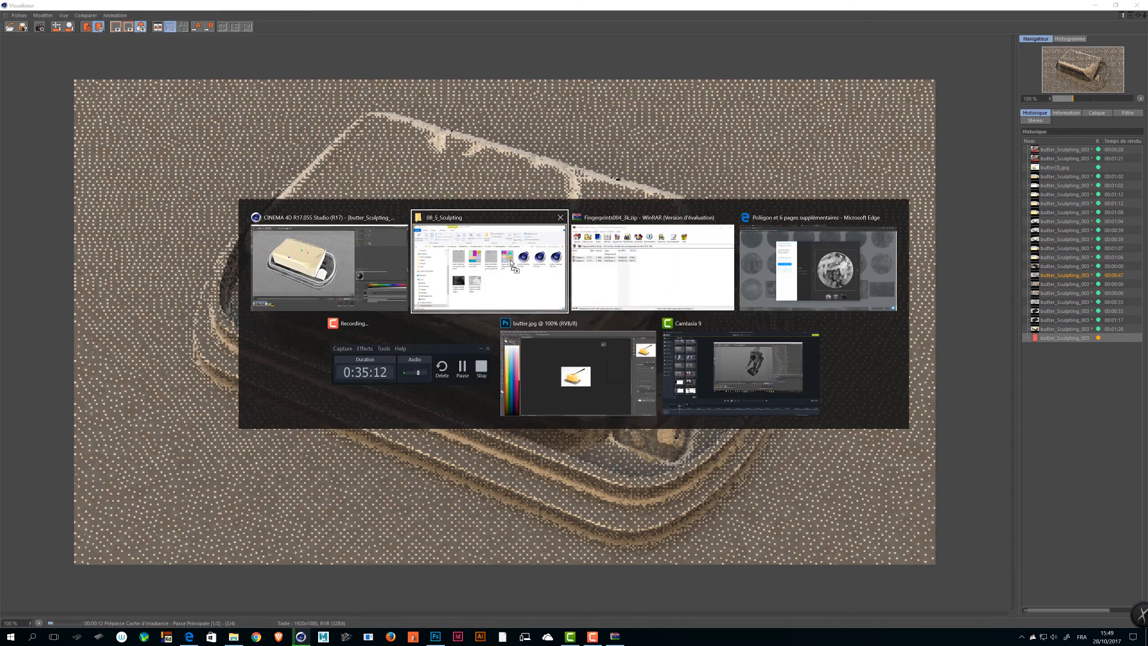
left_click(792, 281)
left_click(236, 415)
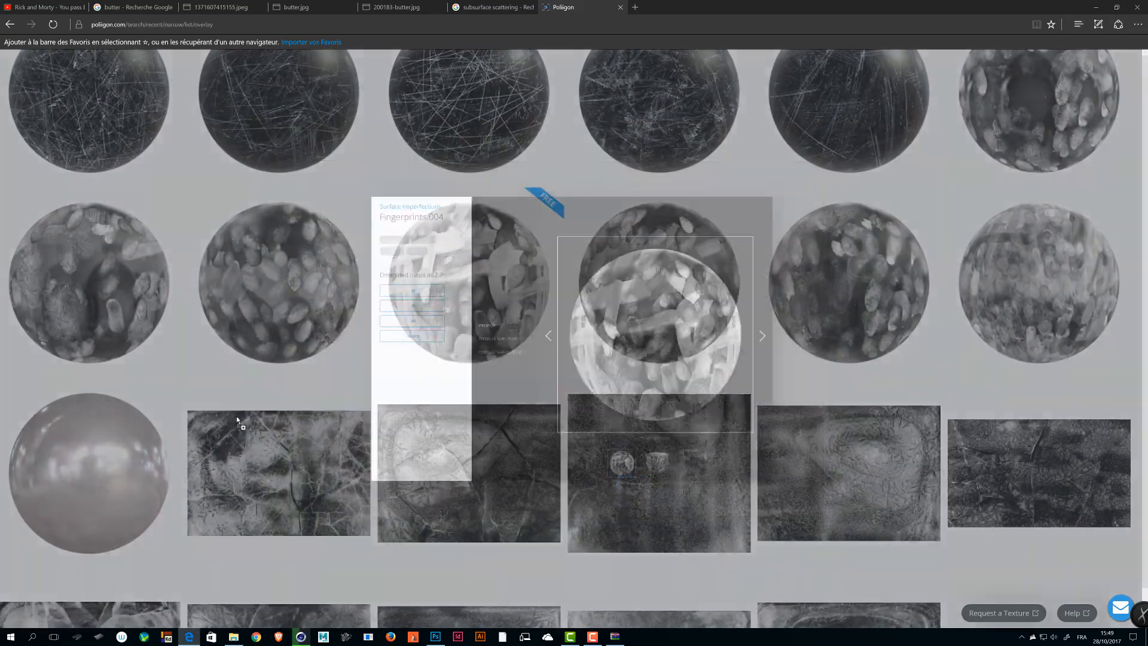
- Browse back through the overlay texture results, clear the overlay search and go to the Poliigon home page
scroll(239, 424, "up", 20)
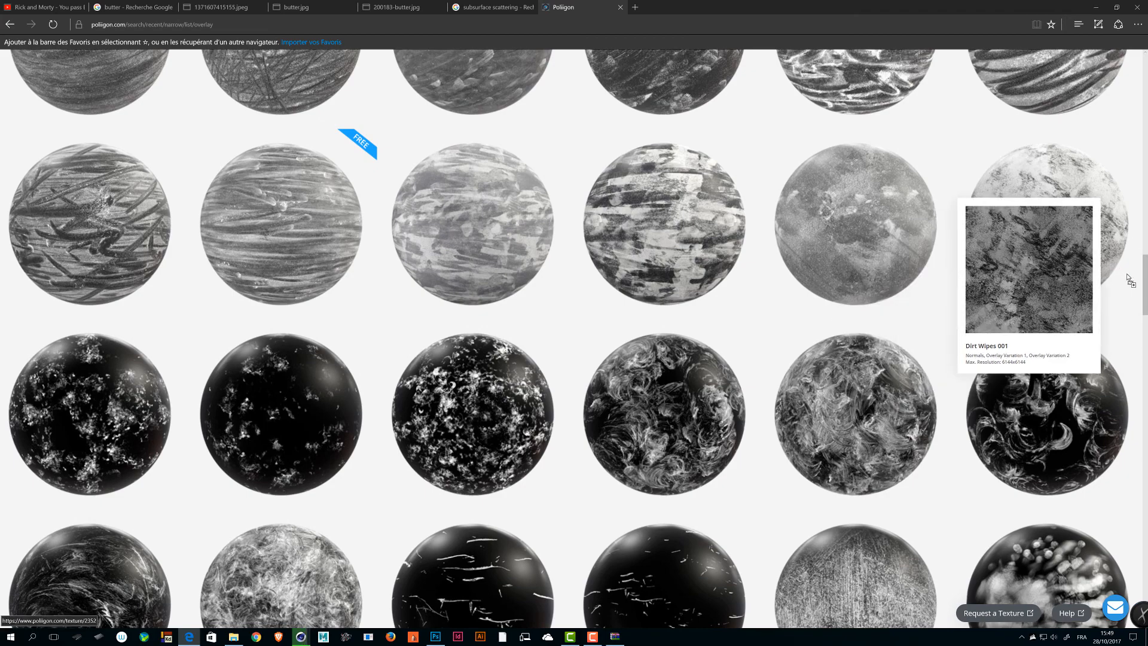
left_click_drag(1143, 280, 1143, 83)
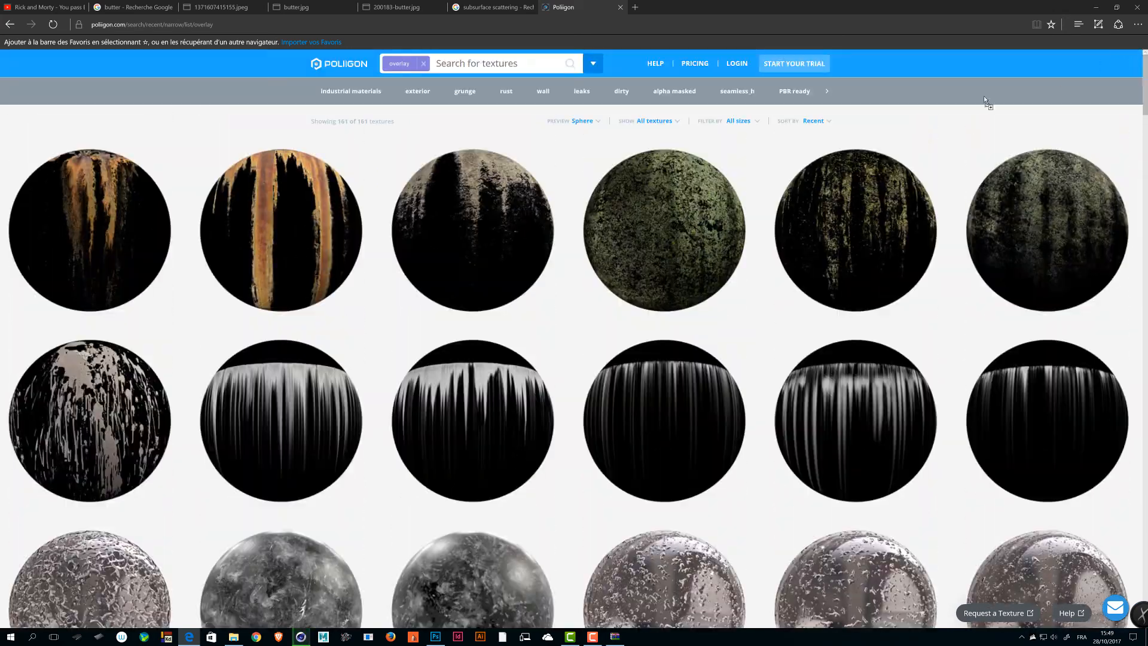
left_click(424, 64)
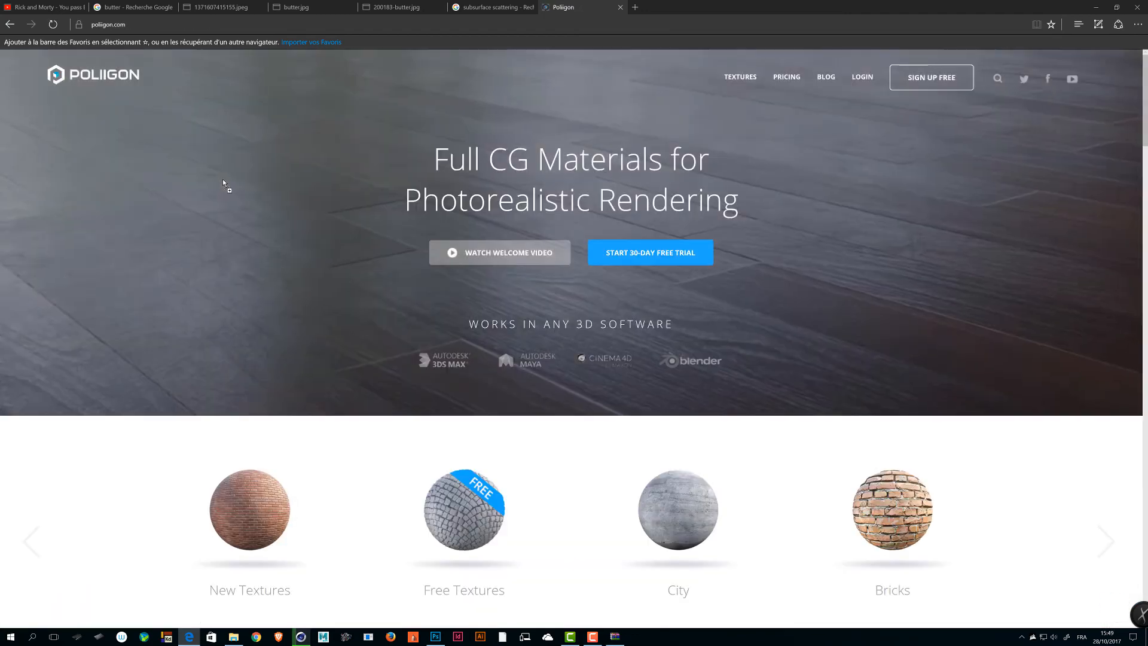
- Review the home page sections on special maps, tileable patterns and texture tutorials, and open the Poliigon YouTube channel
scroll(207, 274, "down", 6)
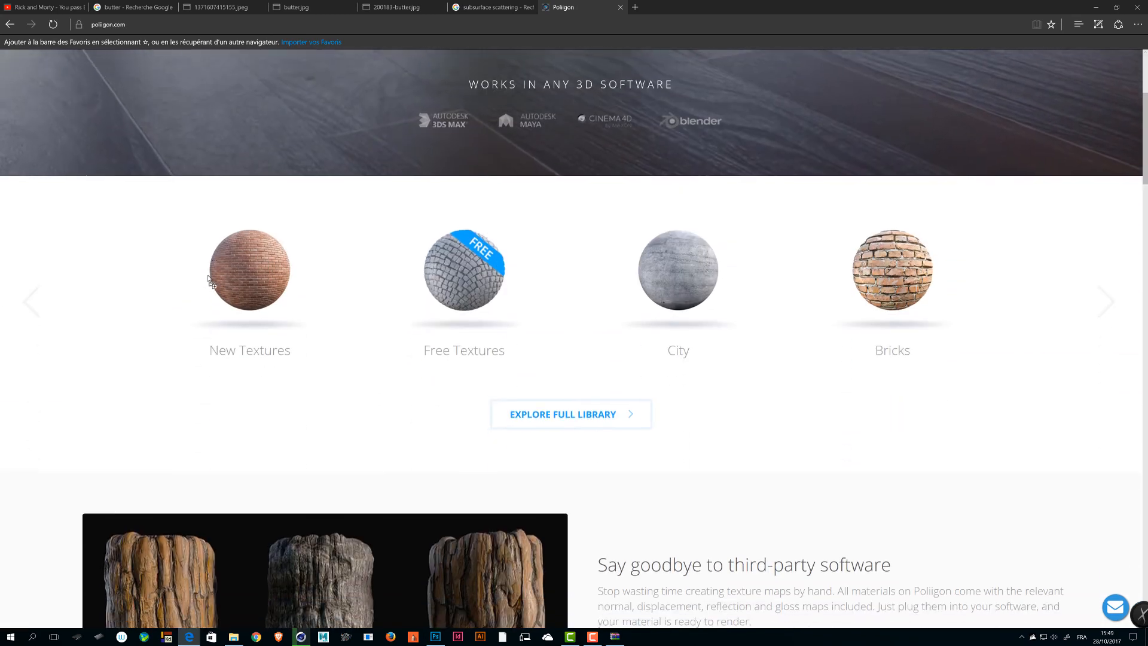
scroll(132, 278, "down", 7)
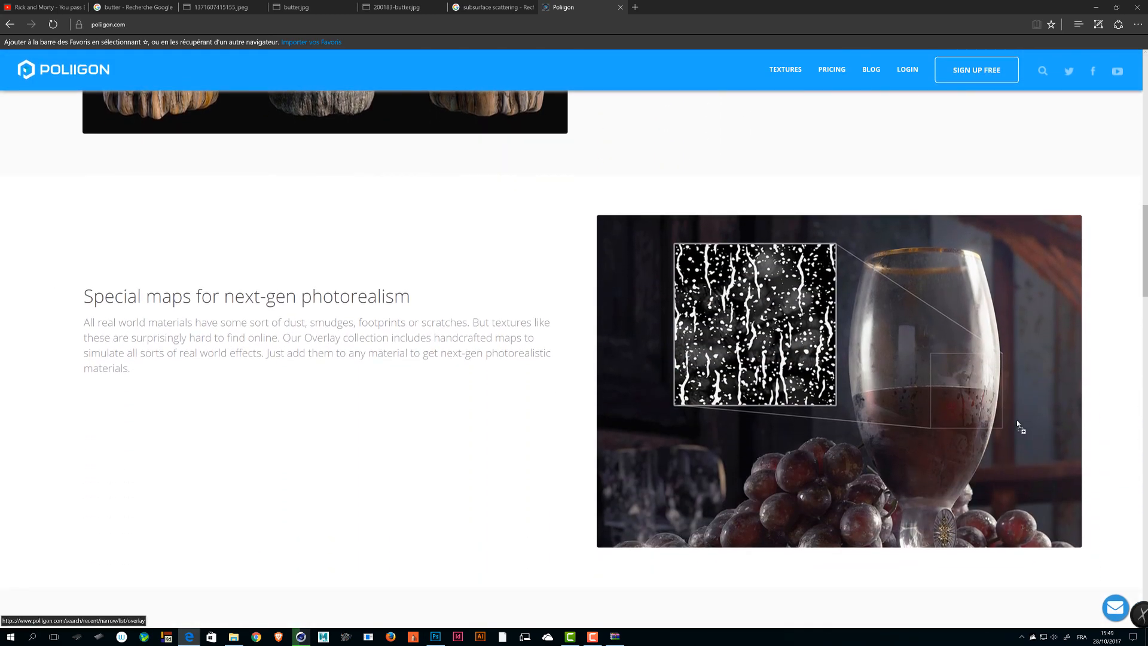
scroll(464, 371, "up", 5)
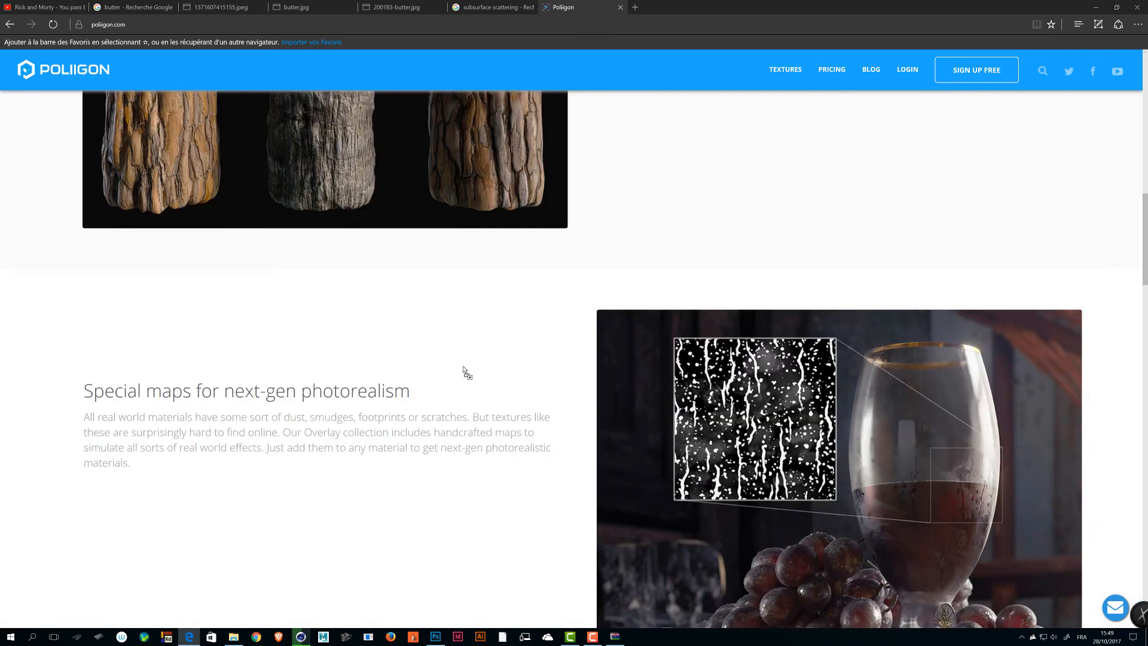
scroll(125, 372, "down", 10)
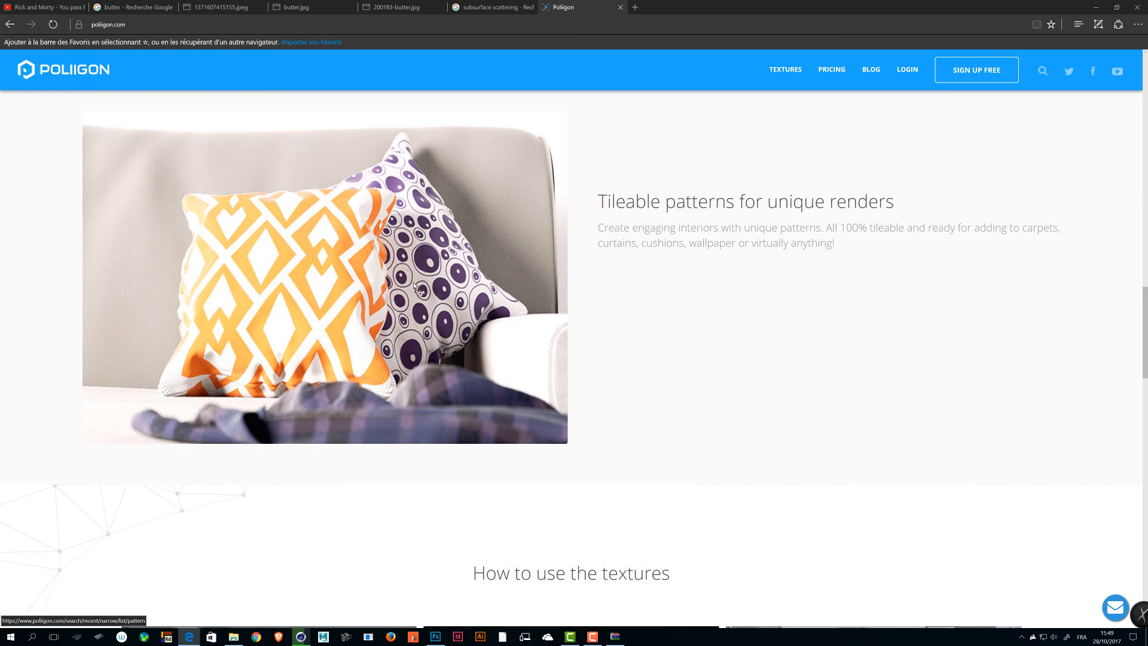
scroll(460, 284, "down", 4)
scroll(460, 284, "down", 3)
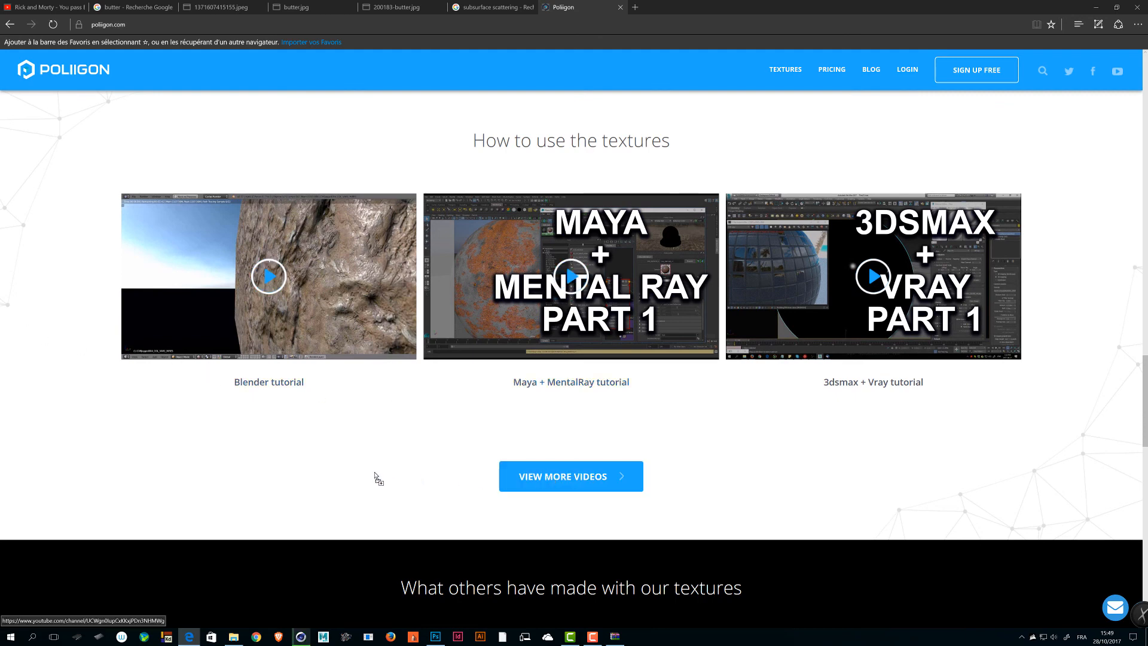
left_click_drag(357, 466, 366, 483)
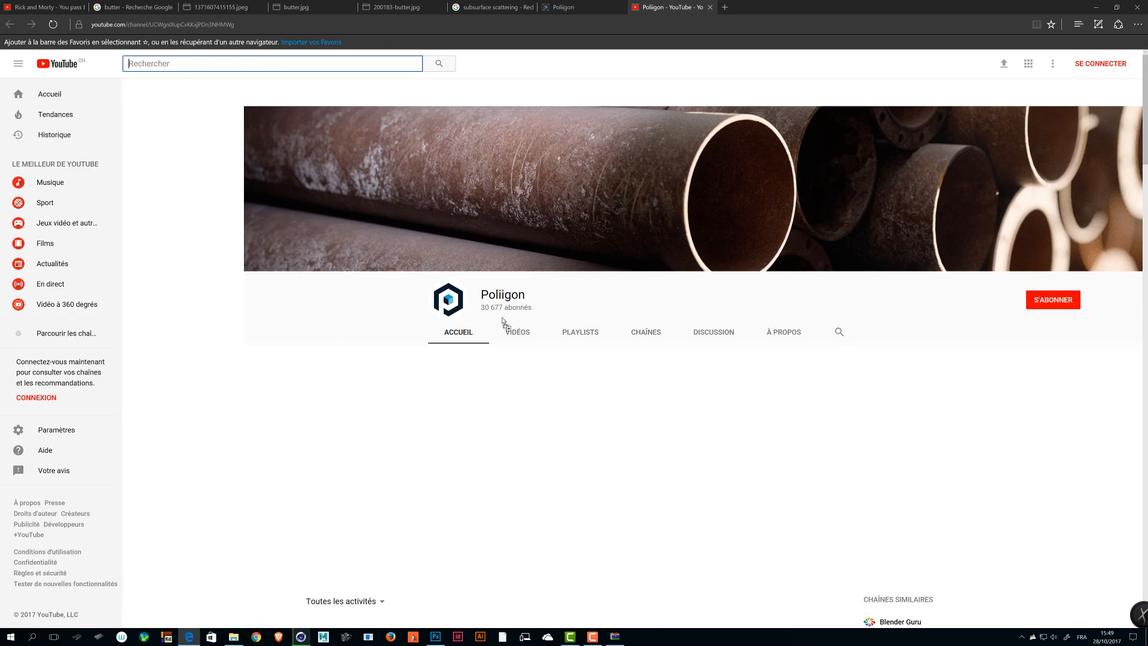
- Browse the Poliigon channel's uploaded videos for renderer tutorials, then switch back to the Cinema 4D Picture Viewer
left_click(527, 336)
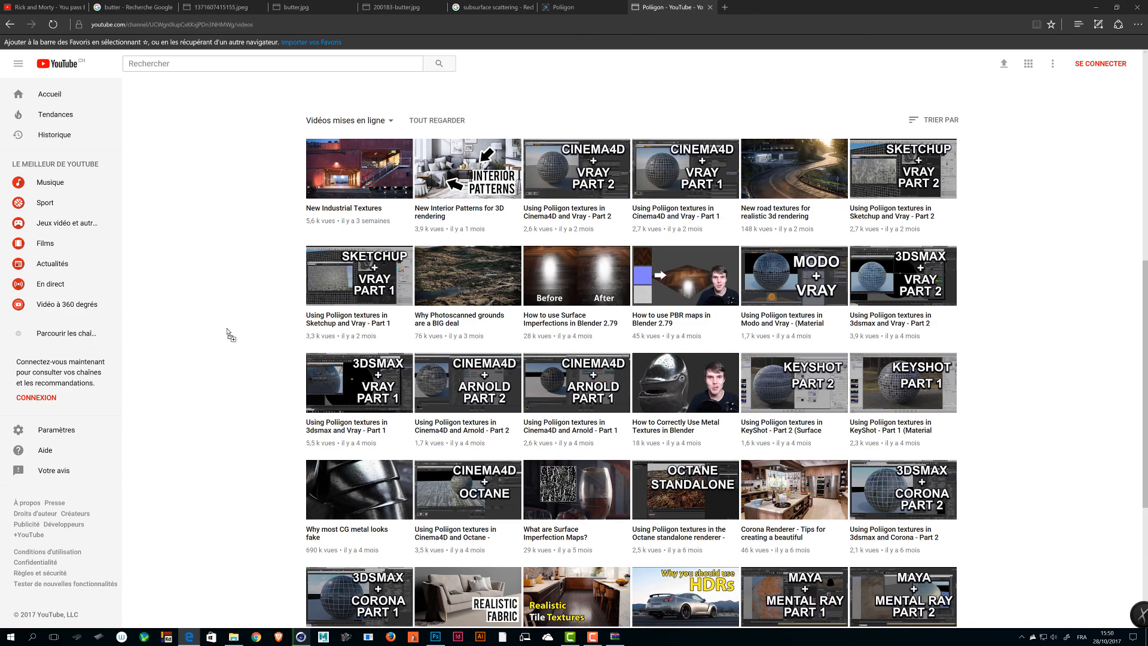
scroll(231, 333, "down", 4)
scroll(231, 333, "up", 3)
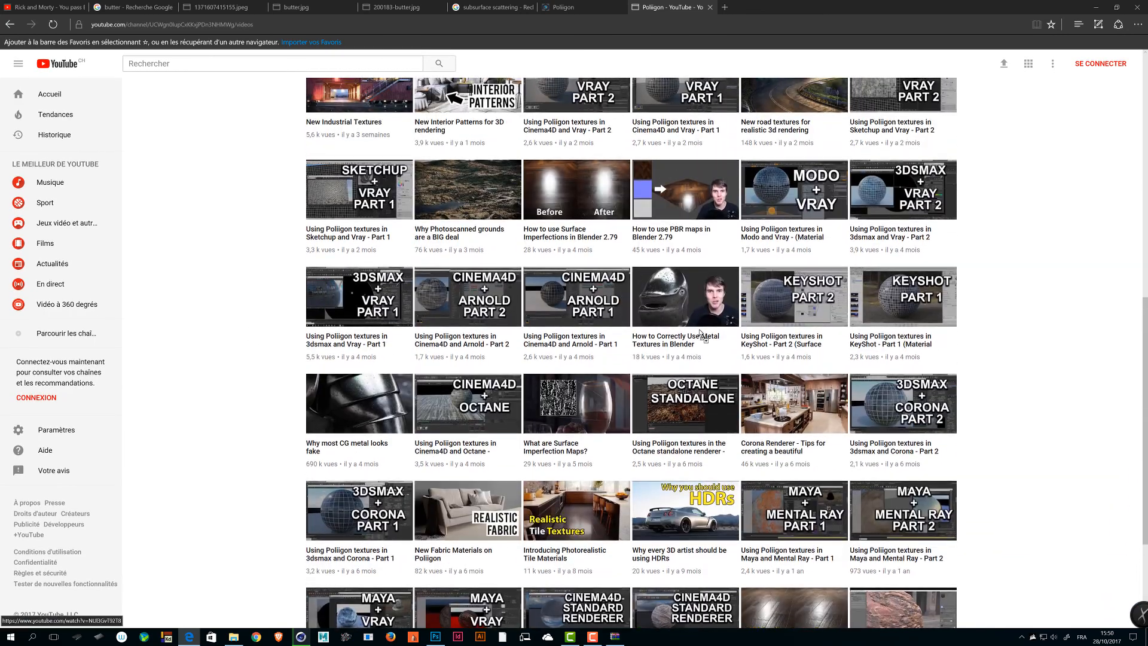
scroll(281, 350, "up", 7)
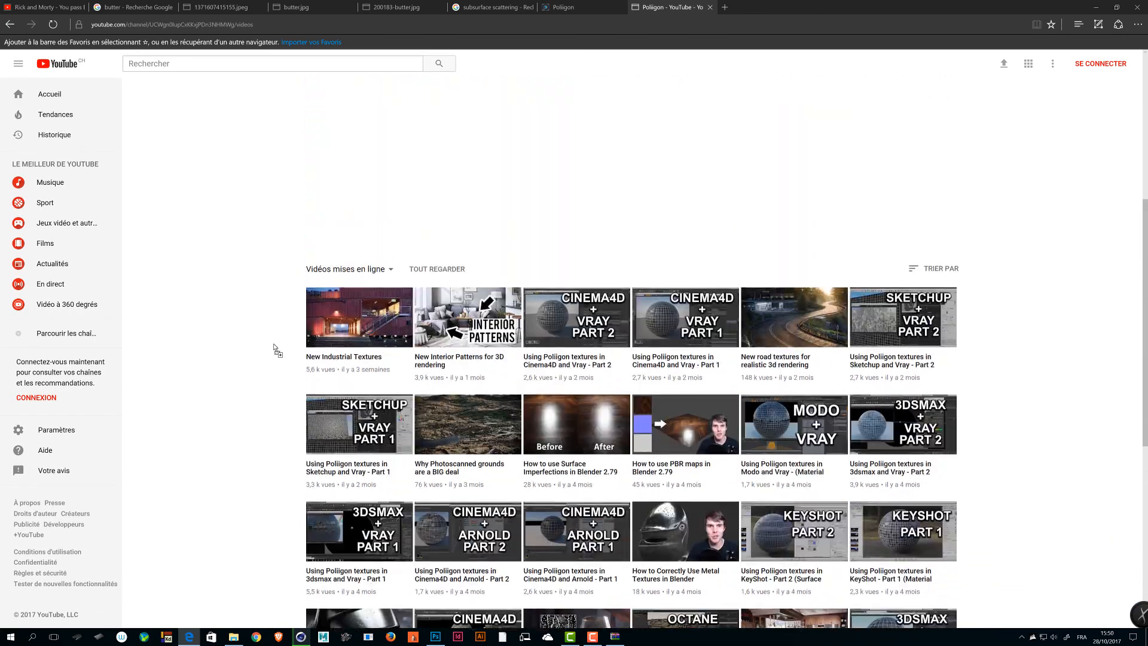
scroll(277, 350, "up", 3)
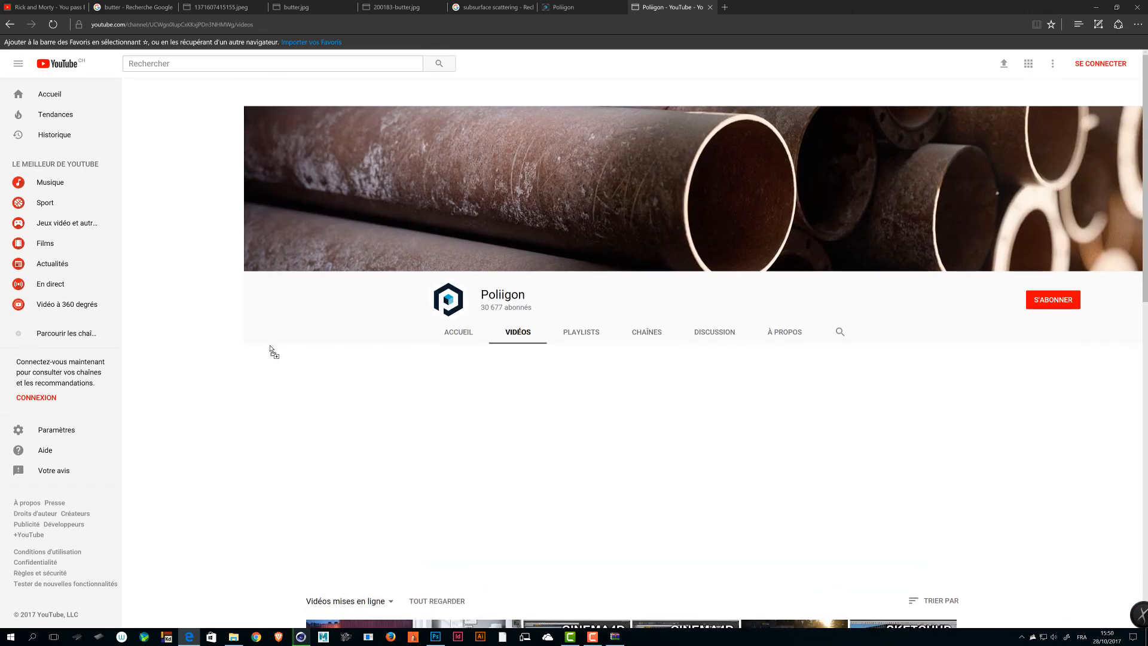
left_click(1091, 6)
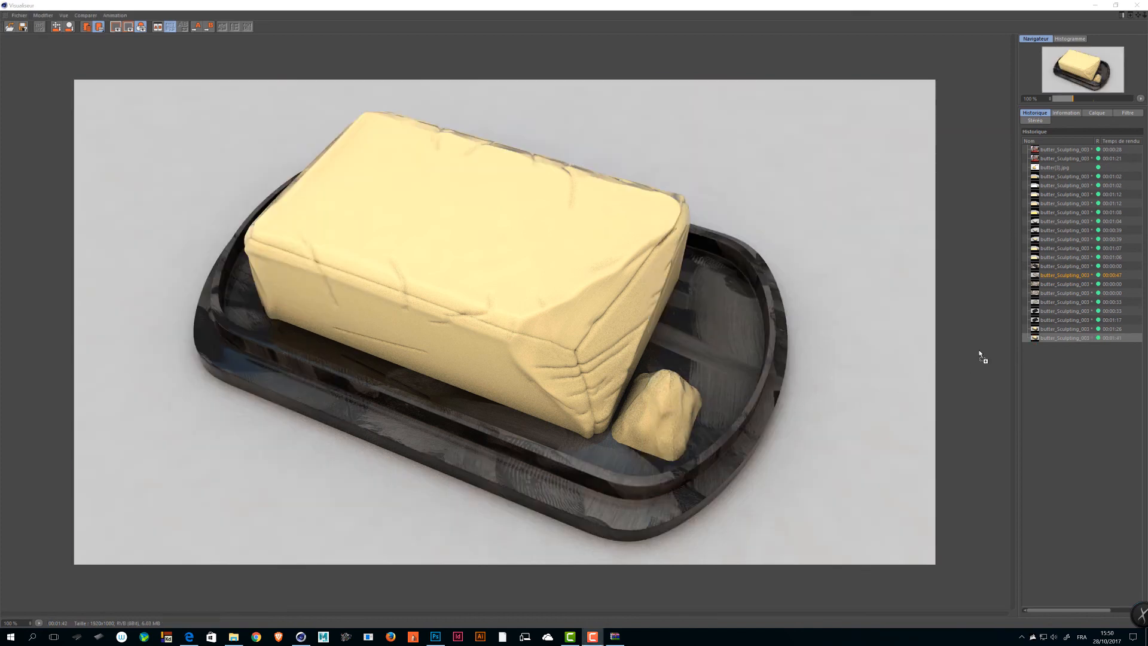
- Compare the last two renders in the Picture Viewer history, without and with fingerprints, and return to the main scene window
left_click(1046, 330)
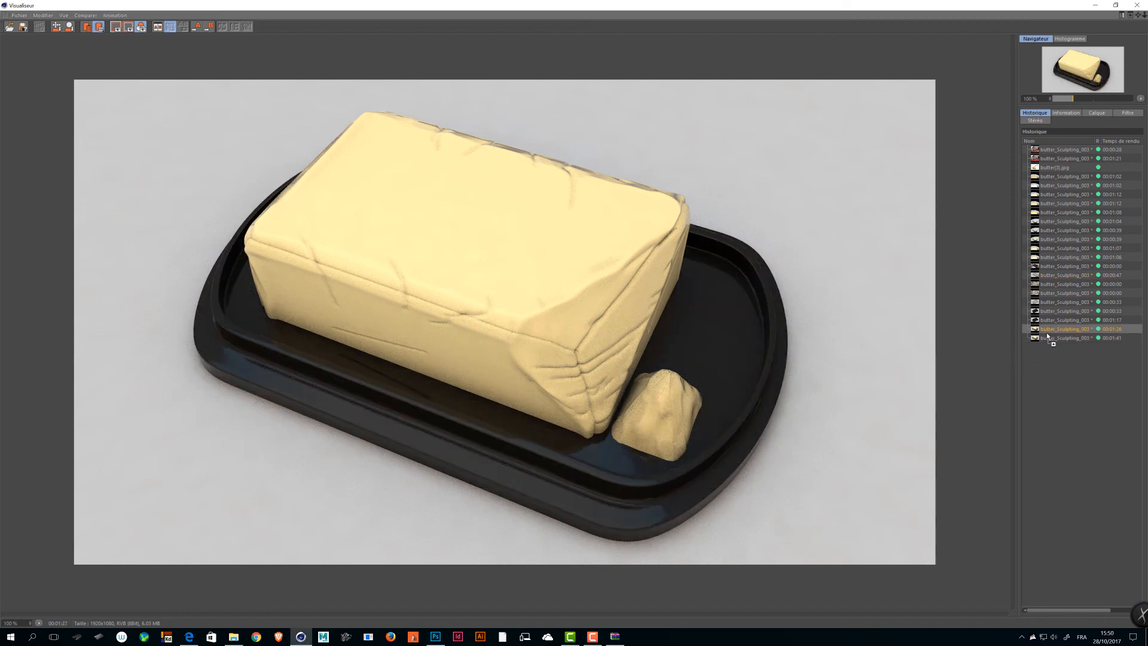
key("Down")
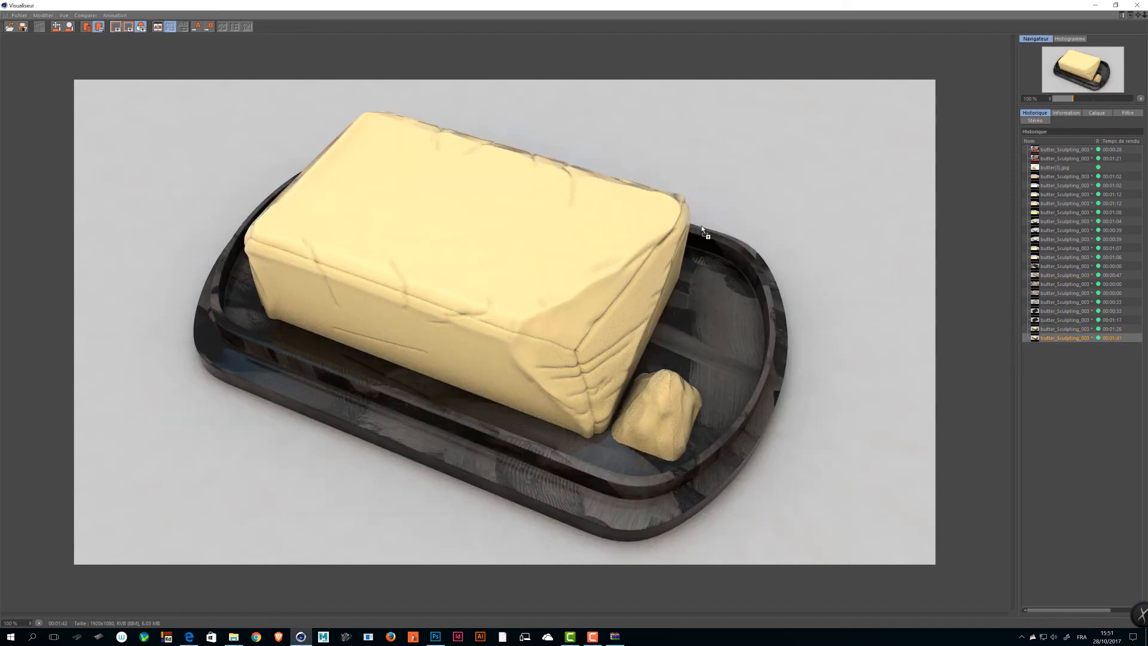
key("Up")
key("Down")
left_click_drag(439, 10, 0, 239)
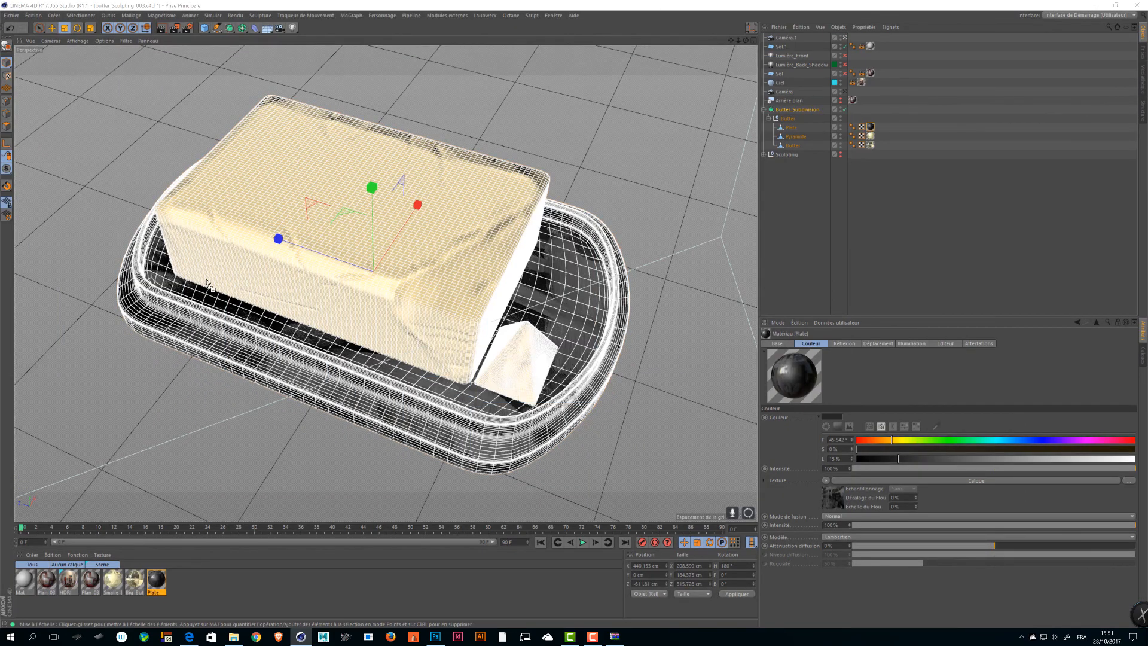
- Open the layer texture in the Plate material's color channel and set the fingerprint image layer's opacity to about 32%
double_click(157, 578)
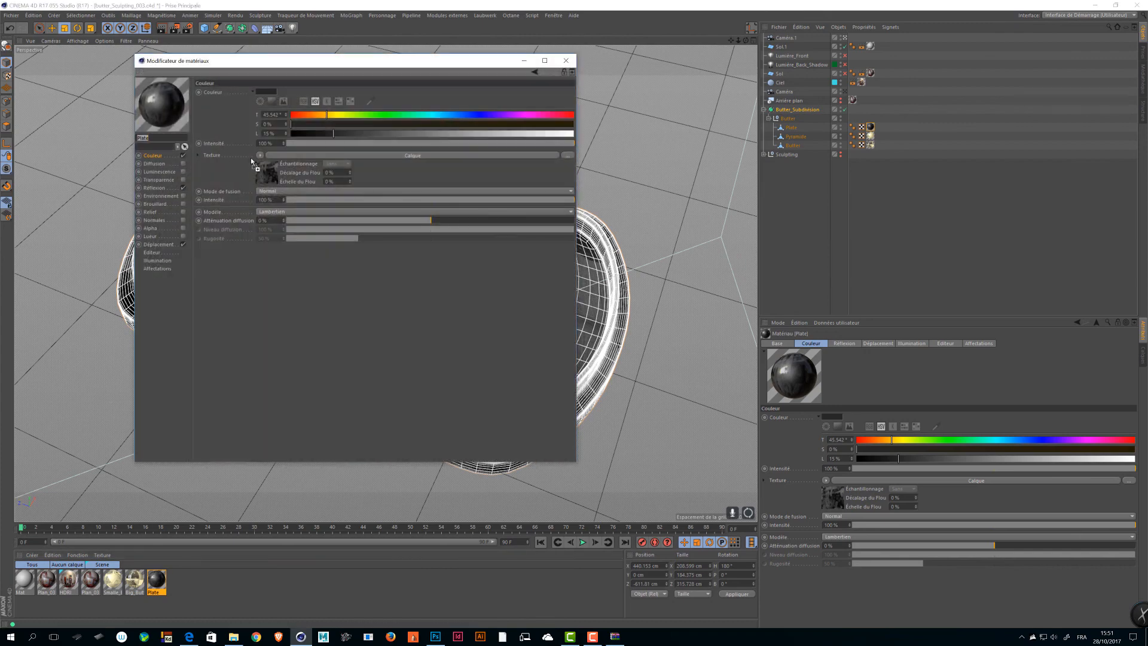
left_click(254, 161)
left_click(477, 175)
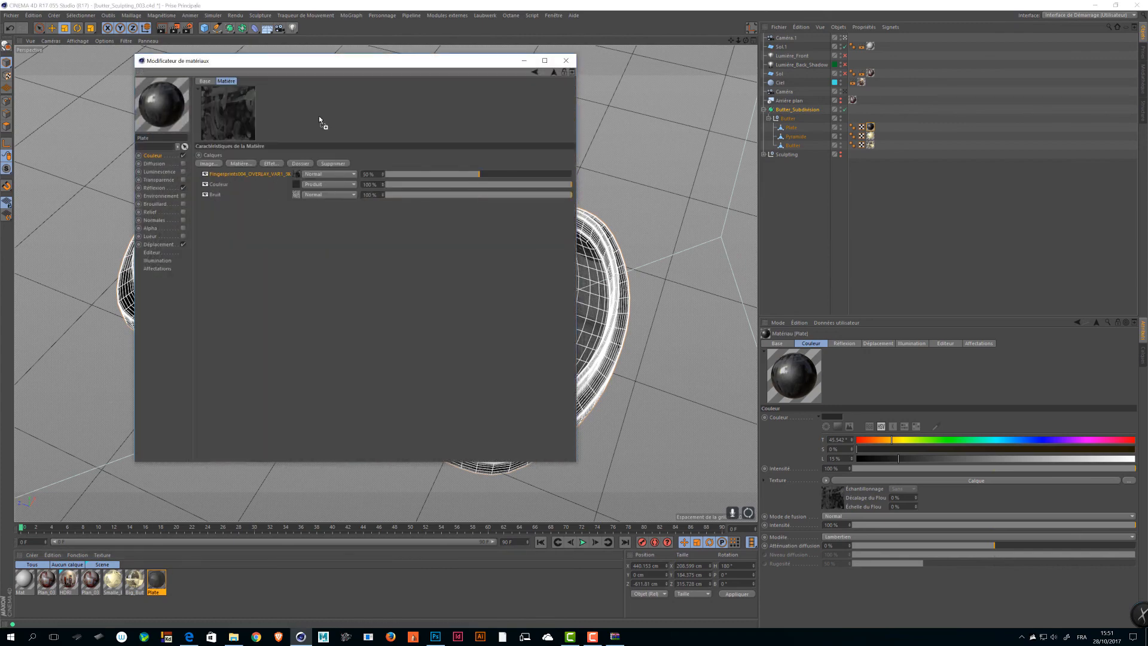
left_click_drag(444, 178, 443, 177)
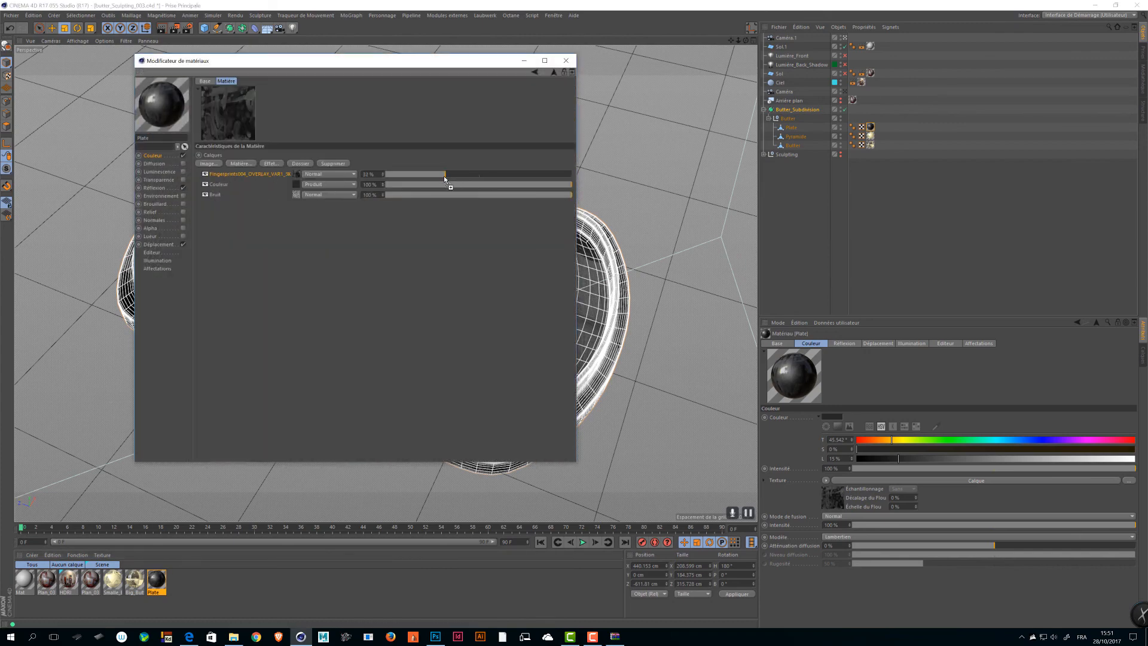